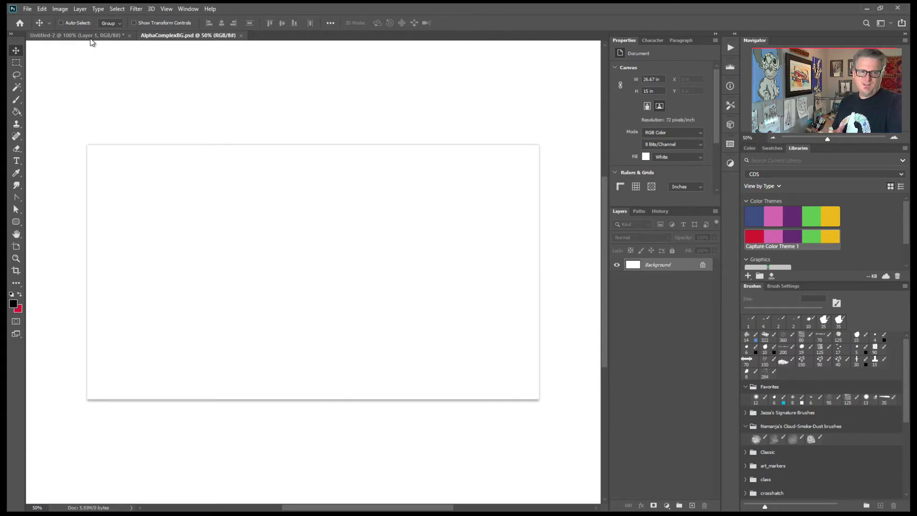
- Switch to the Untitled-2 palette document and create a new library named Fiasco
{"action": "left_click", "coordinate": [91, 37]}
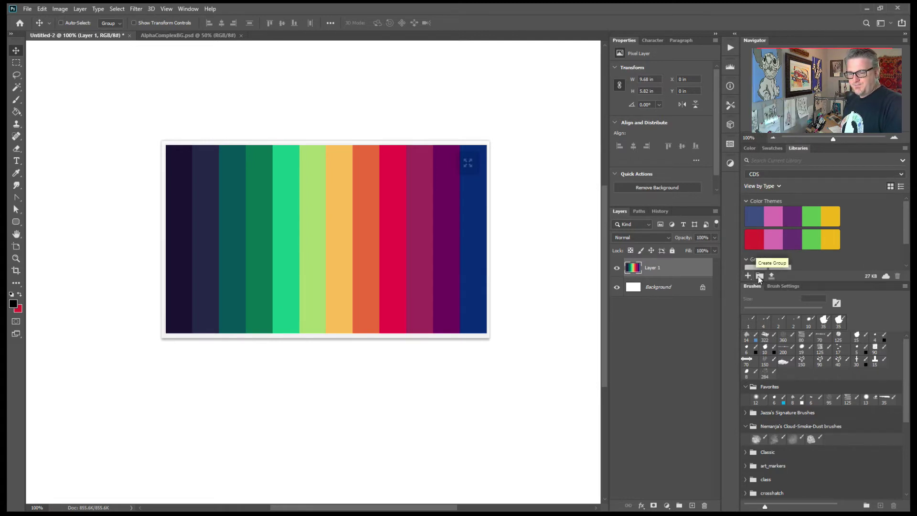
{"action": "left_click", "coordinate": [812, 174]}
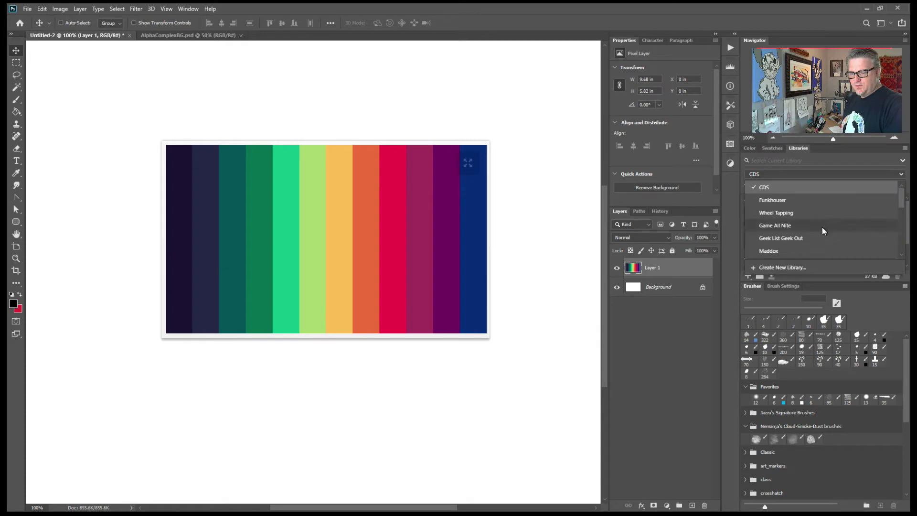
{"action": "left_click", "coordinate": [793, 267]}
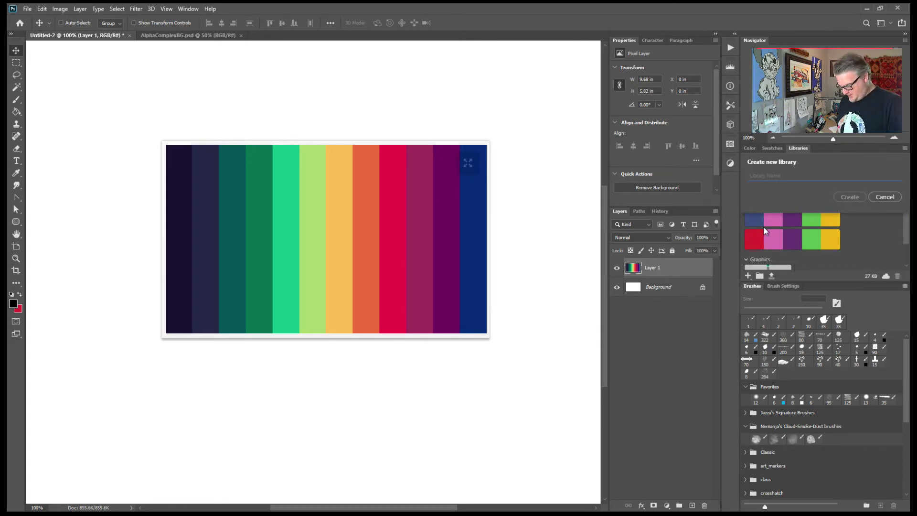
{"action": "type", "text": "Fiasco"}
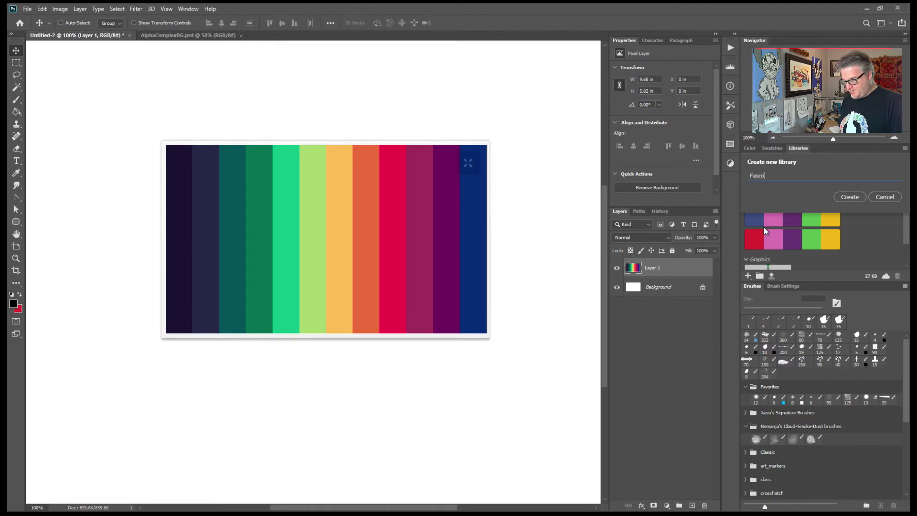
{"action": "key", "text": "Return"}
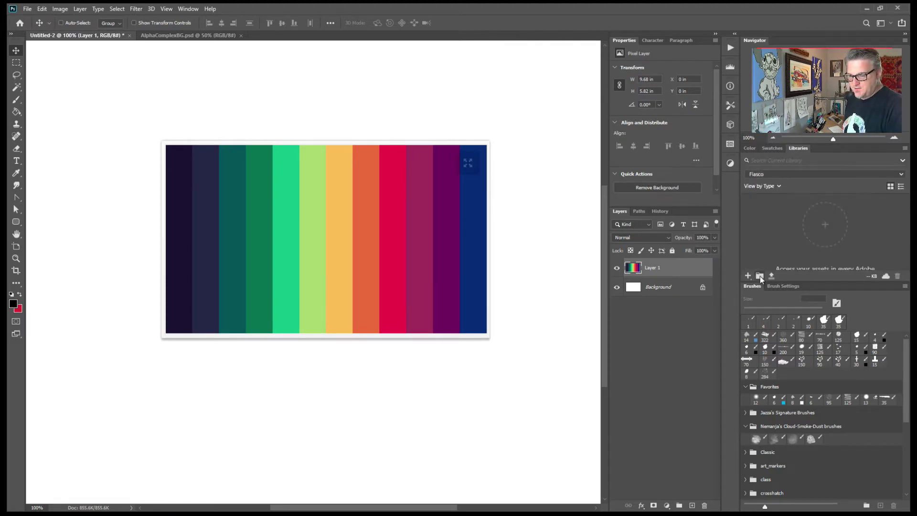
- Try to create a group in the empty Fiasco library
{"action": "left_click", "coordinate": [761, 276]}
{"action": "left_click", "coordinate": [830, 249]}
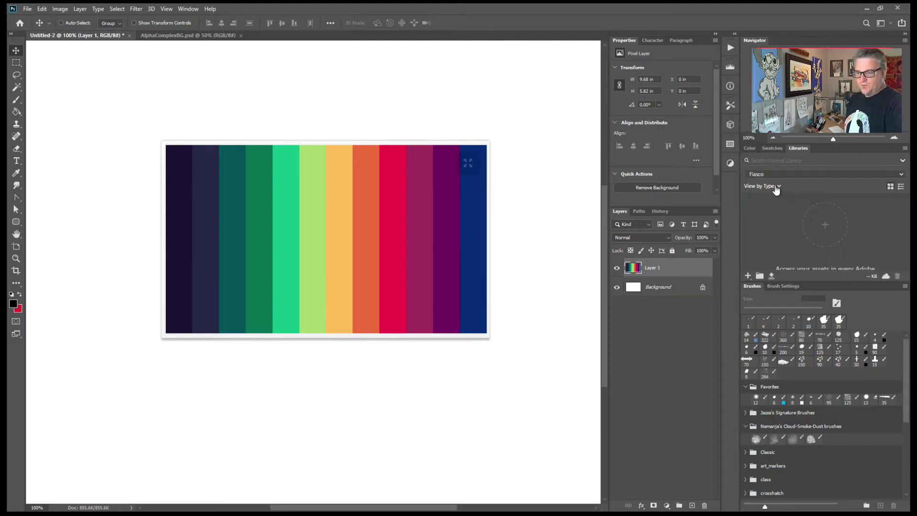
{"action": "left_click", "coordinate": [760, 278]}
{"action": "left_click", "coordinate": [830, 250]}
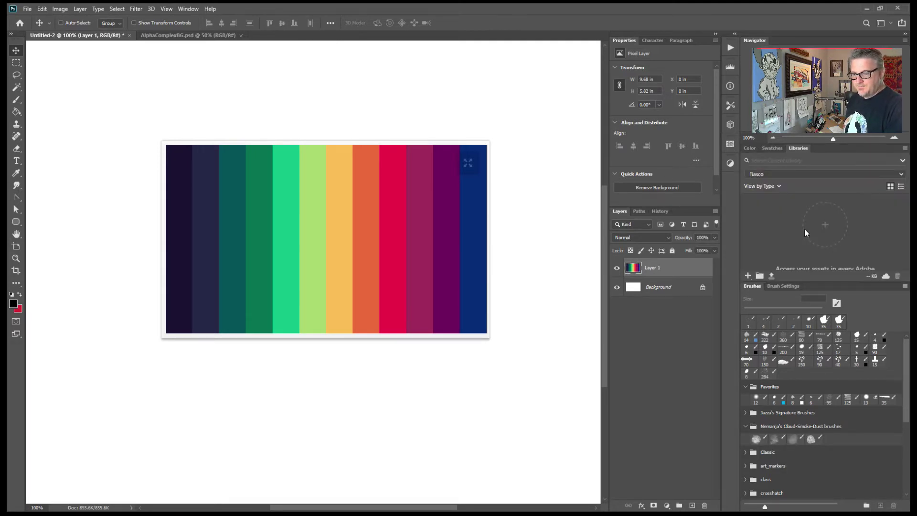
- View the Fiasco library by group and add the striped palette layer to it as a graphic
{"action": "left_click", "coordinate": [776, 187]}
{"action": "left_click", "coordinate": [777, 211]}
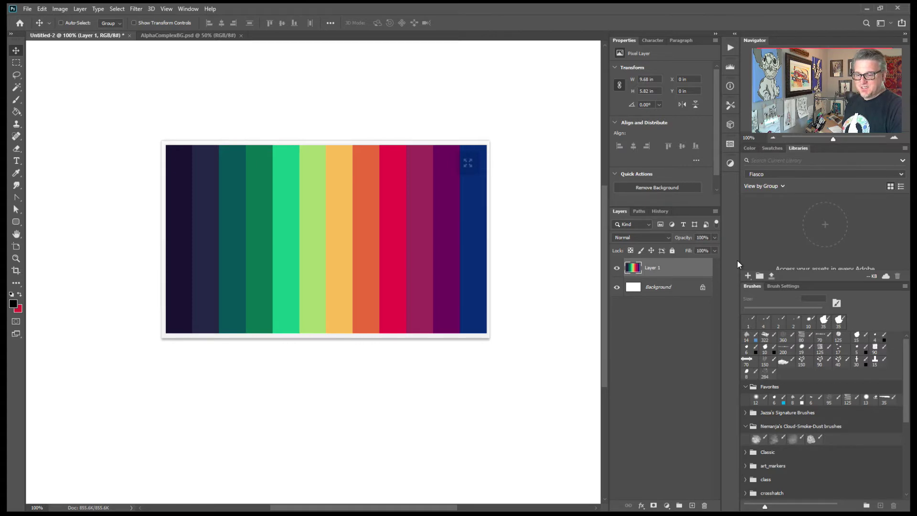
{"action": "left_click_drag", "start_coordinate": [320, 251], "coordinate": [828, 222]}
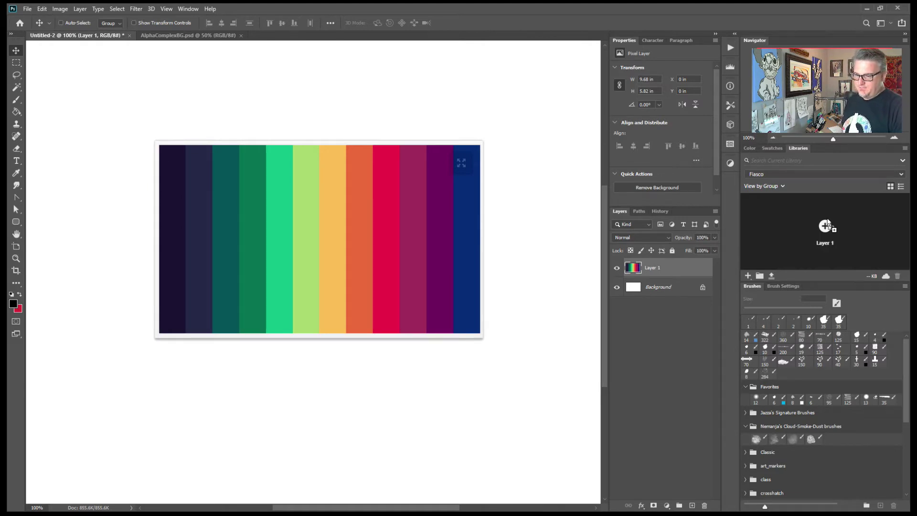
{"action": "left_click_drag", "start_coordinate": [828, 223], "coordinate": [827, 228]}
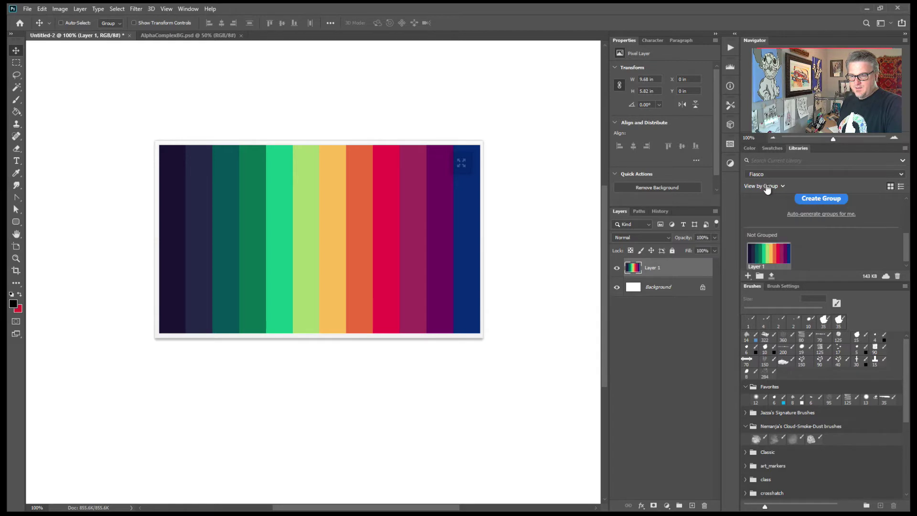
- Create a library group named Alpha Complex containing the palette graphic
{"action": "left_click", "coordinate": [822, 200]}
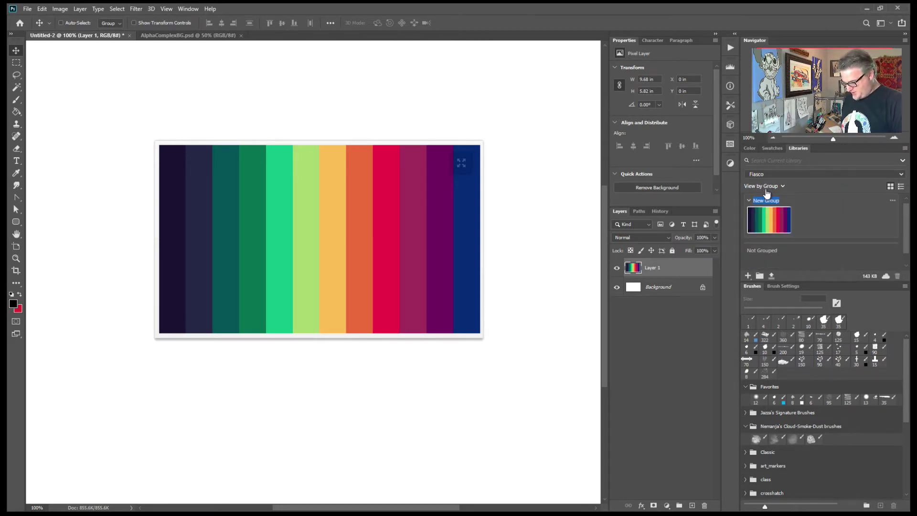
{"action": "type", "text": "Al"}
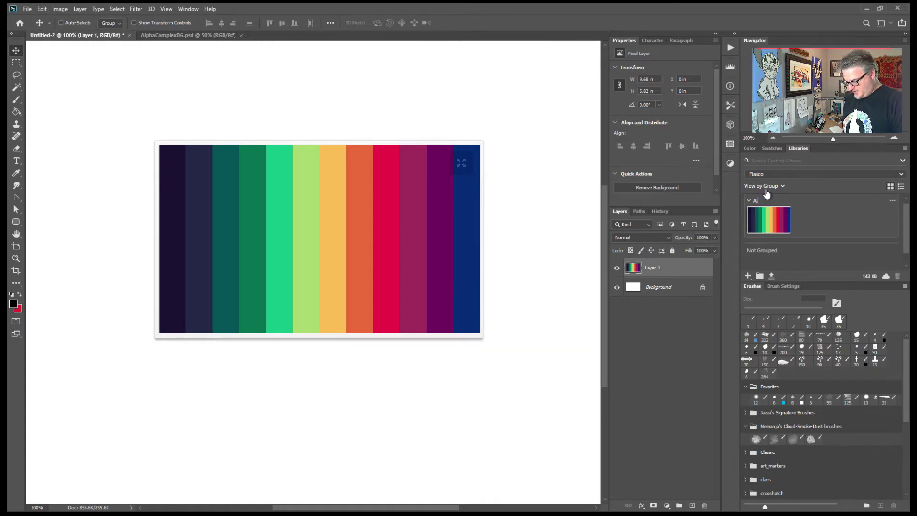
{"action": "type", "text": "pha Complex"}
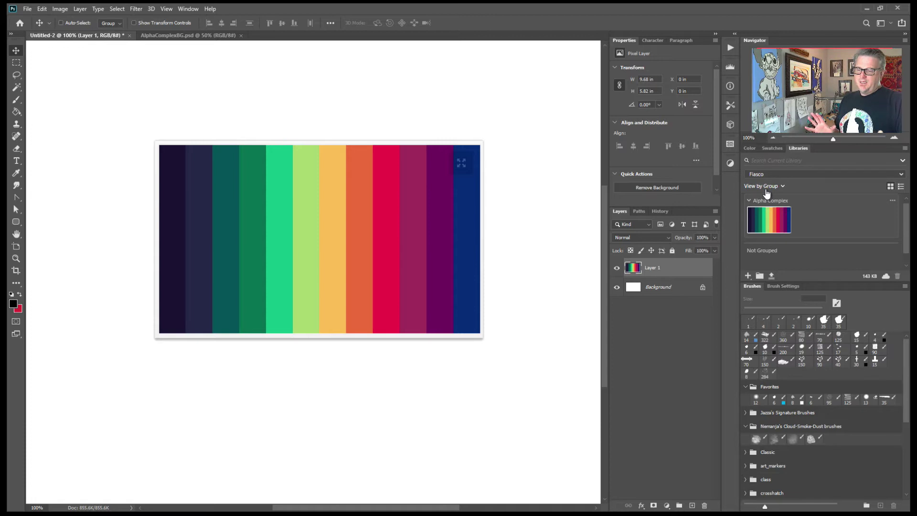
{"action": "left_click", "coordinate": [902, 176]}
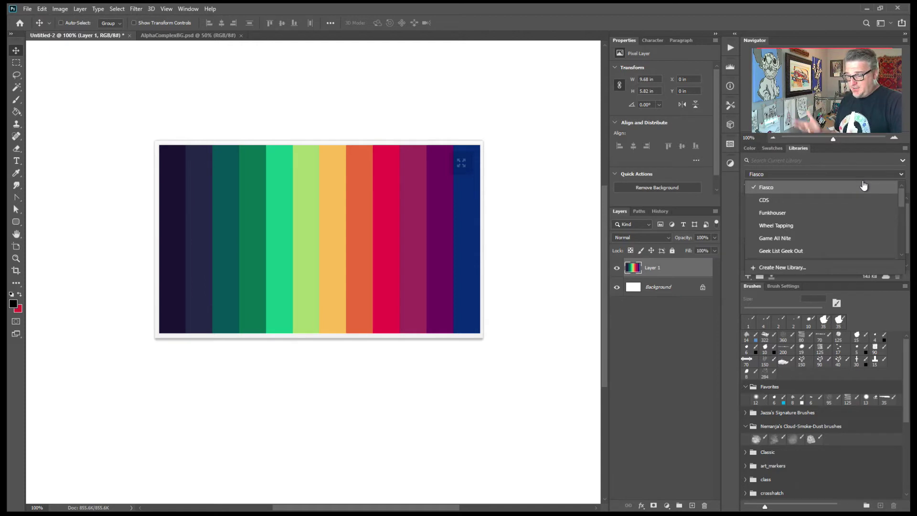
{"action": "mouse_move", "coordinate": [903, 201]}
{"action": "left_mouse_down"}
{"action": "mouse_move", "coordinate": [906, 256]}
{"action": "mouse_move", "coordinate": [906, 193]}
{"action": "left_mouse_up"}
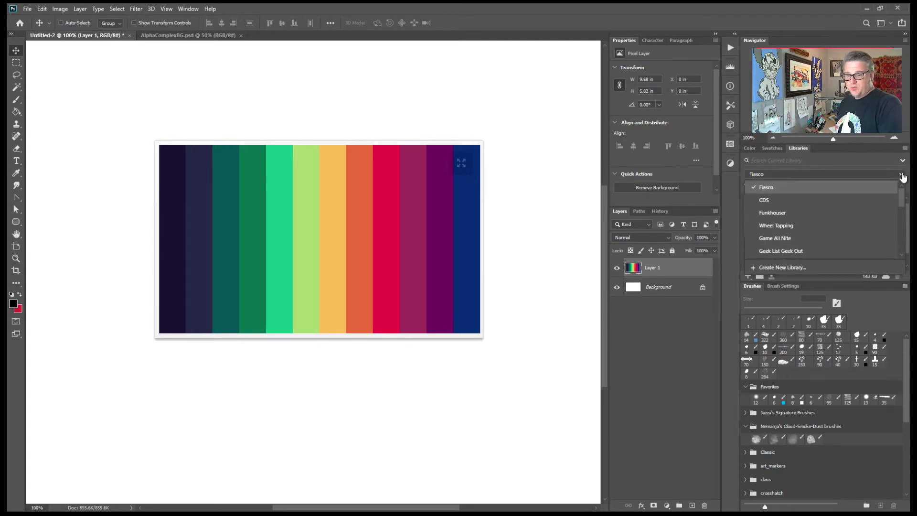
{"action": "left_click", "coordinate": [902, 175]}
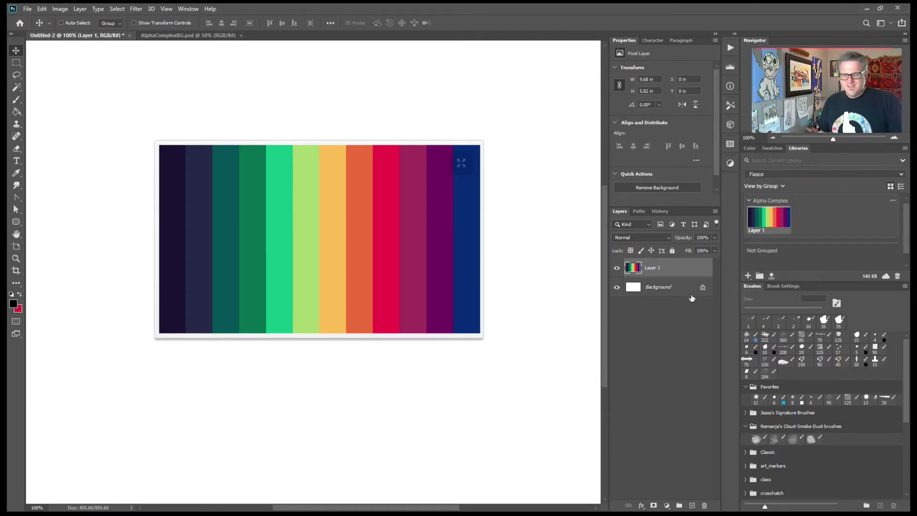
- Capture two colour themes from the palette image and move both into the Alpha Complex group
{"action": "left_click", "coordinate": [748, 276]}
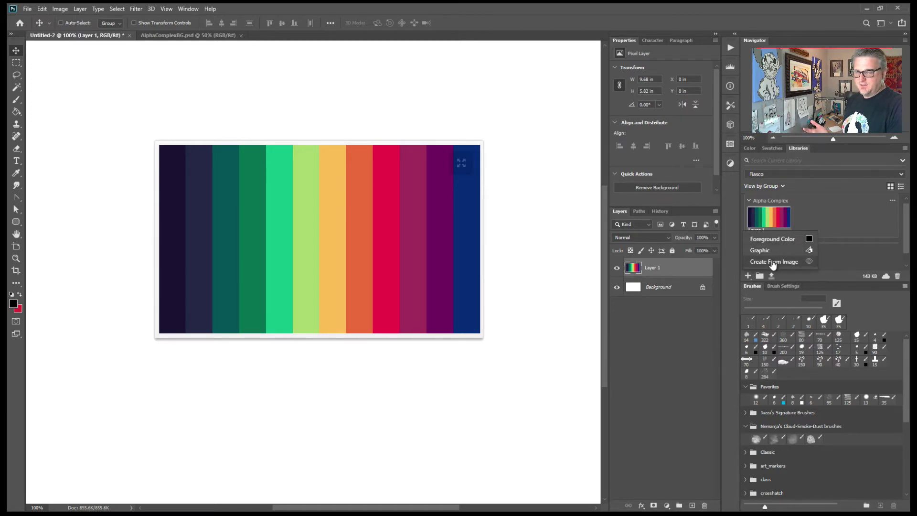
{"action": "left_click", "coordinate": [773, 262]}
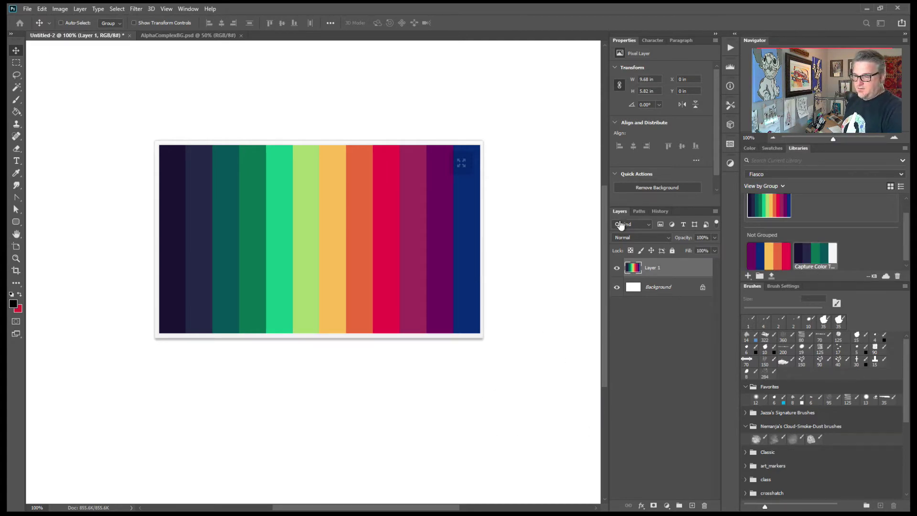
{"action": "left_click", "coordinate": [769, 255]}
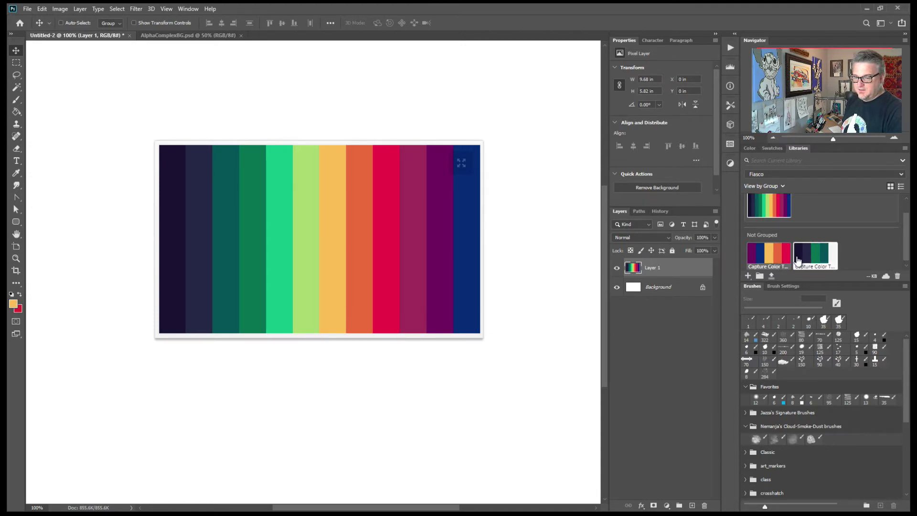
{"action": "left_click", "coordinate": [799, 260]}
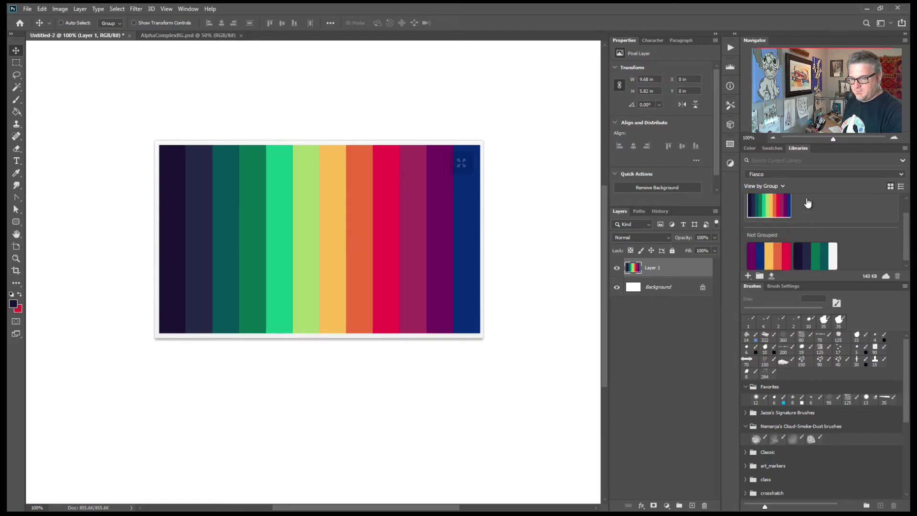
{"action": "left_click", "coordinate": [788, 255]}
{"action": "mouse_move", "coordinate": [779, 252]}
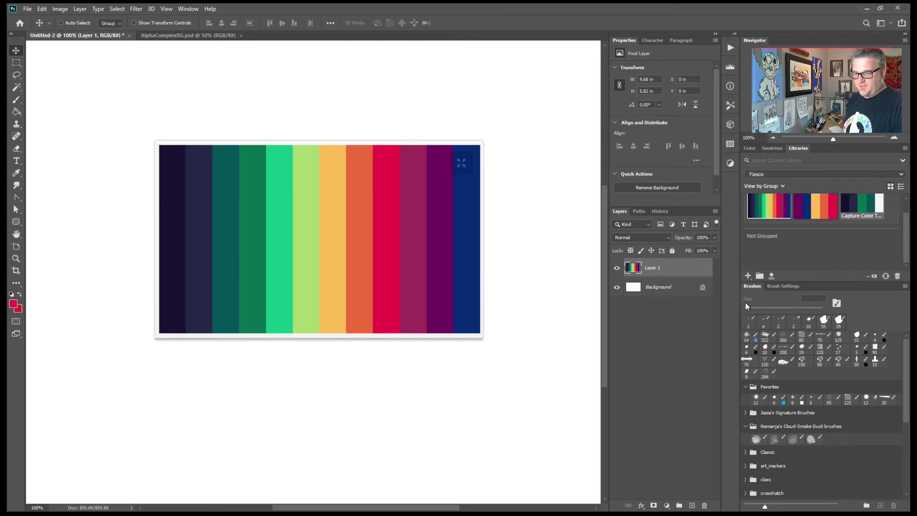
{"action": "scroll", "coordinate": [786, 233], "scroll_direction": "up", "scroll_amount": 2}
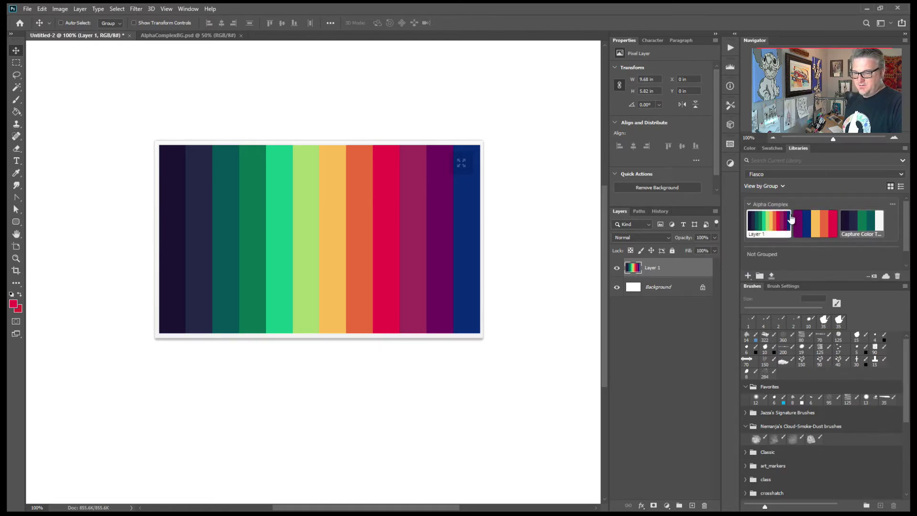
- View the library by type and set the foreground colour to the yellow-orange swatch of Capture Color Theme 1
{"action": "left_click", "coordinate": [768, 191]}
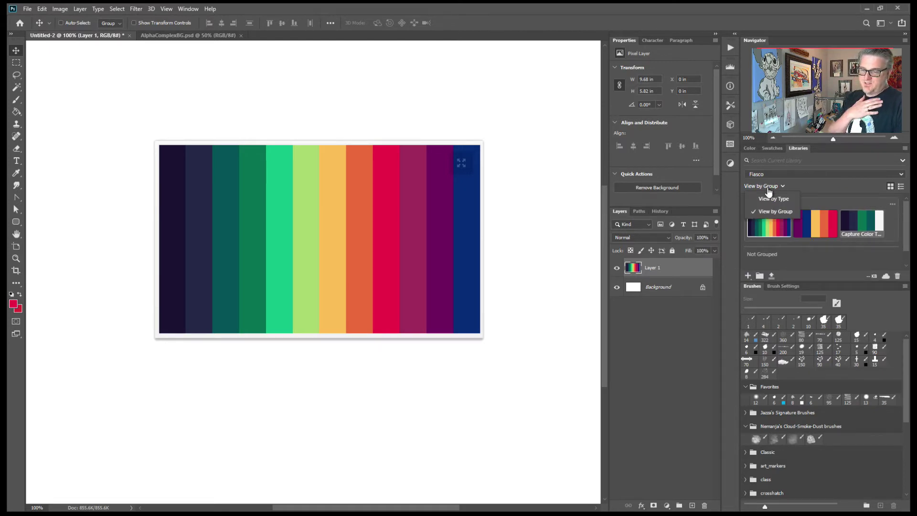
{"action": "left_click", "coordinate": [767, 203]}
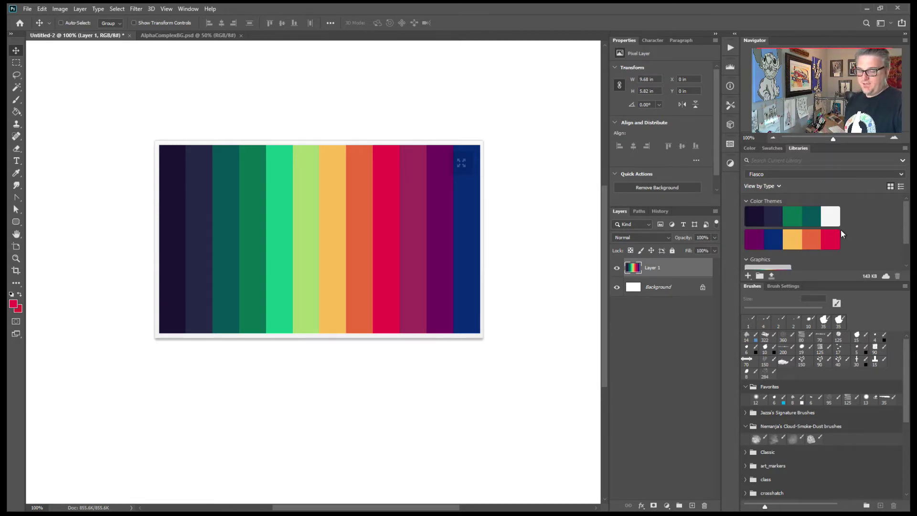
{"action": "left_click", "coordinate": [761, 234]}
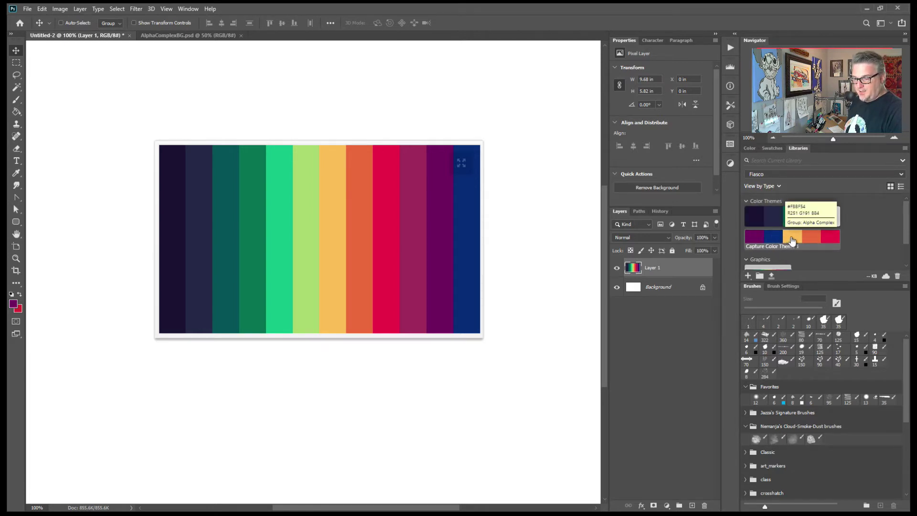
{"action": "left_click", "coordinate": [793, 243]}
{"action": "left_click_drag", "start_coordinate": [42, 310], "coordinate": [43, 316]}
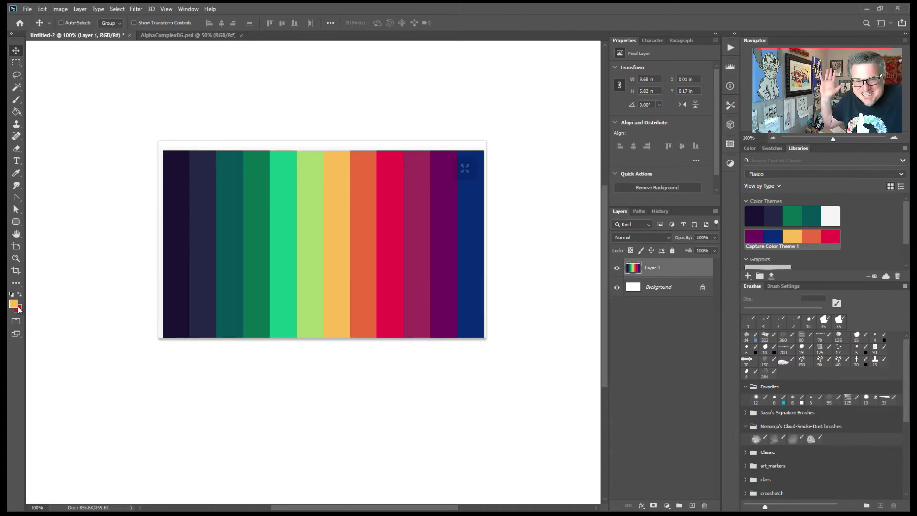
- Add a new layer to AlphaComplexBG.psd and try the blue 6 px Favorites brush with one test stroke, undoing the stroke
{"action": "left_click", "coordinate": [161, 36]}
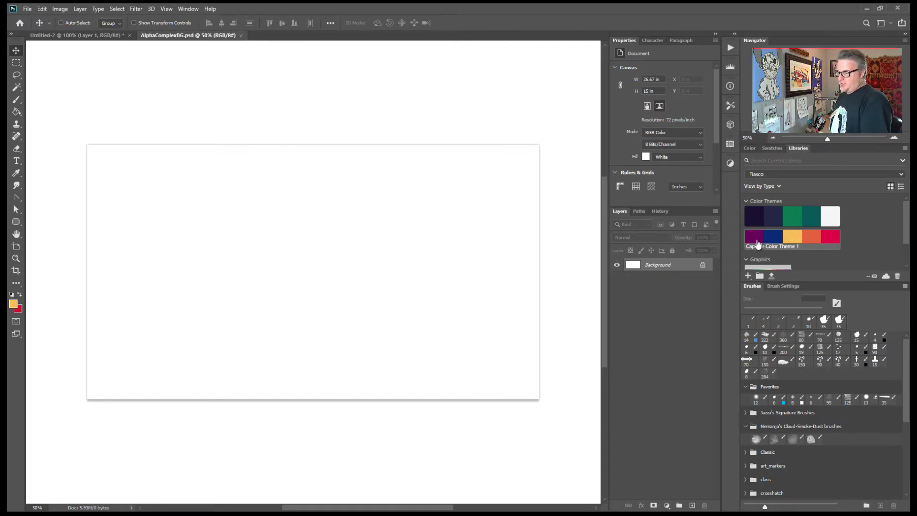
{"action": "left_click", "coordinate": [693, 503]}
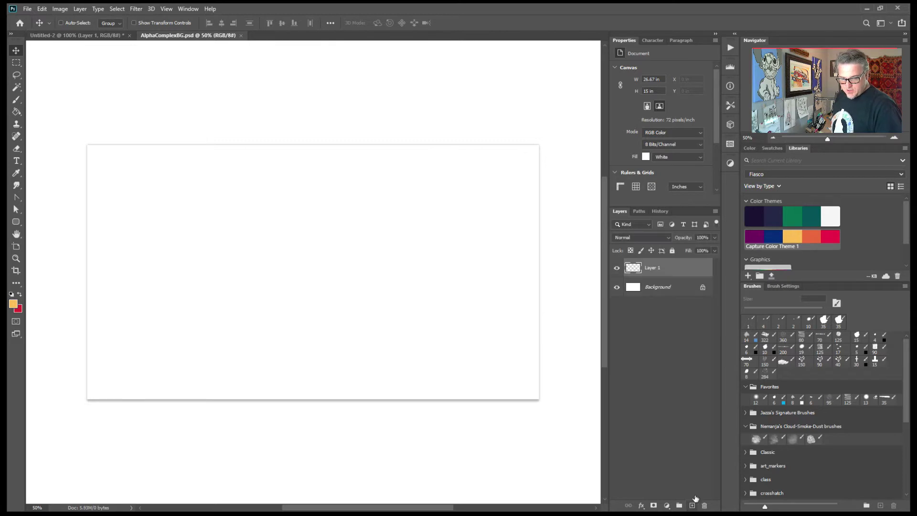
{"action": "left_click", "coordinate": [777, 401]}
{"action": "mouse_move", "coordinate": [146, 306]}
{"action": "left_mouse_down"}
{"action": "mouse_move", "coordinate": [352, 206]}
{"action": "mouse_move", "coordinate": [522, 289]}
{"action": "left_mouse_up"}
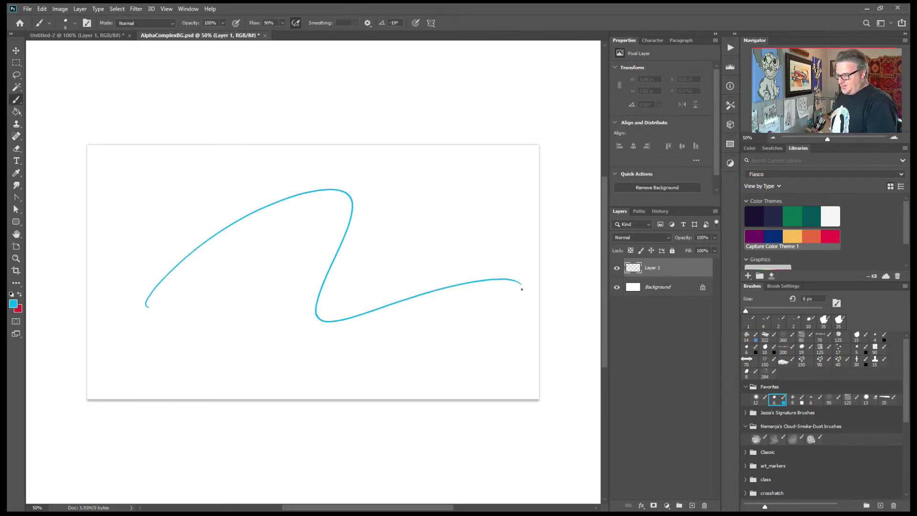
{"action": "key", "text": "ctrl+z"}
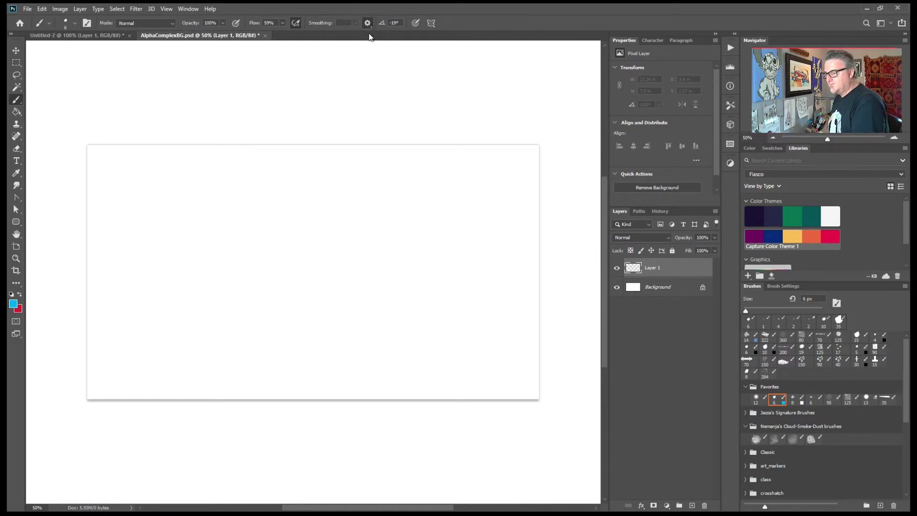
- Set the brush angle to 0° and turn on pen pressure for size, undoing the short test stroke
{"action": "left_click", "coordinate": [399, 23]}
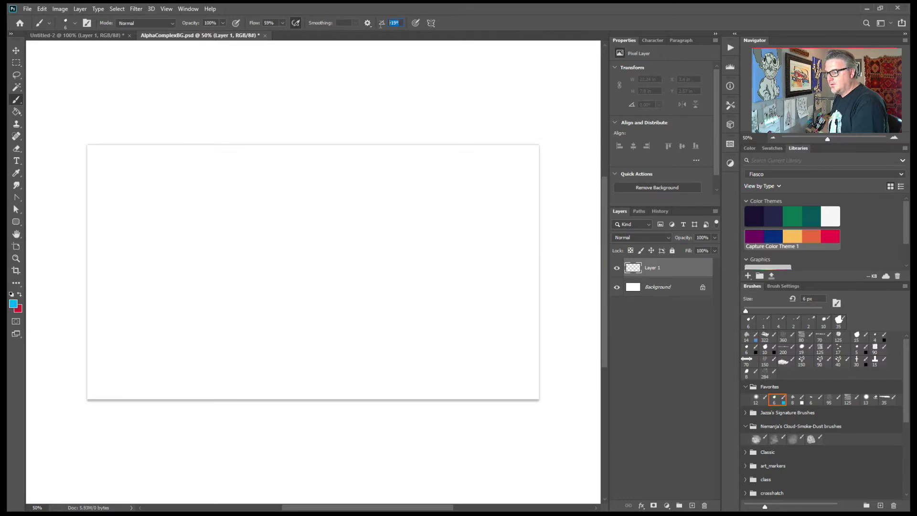
{"action": "key", "text": "Return"}
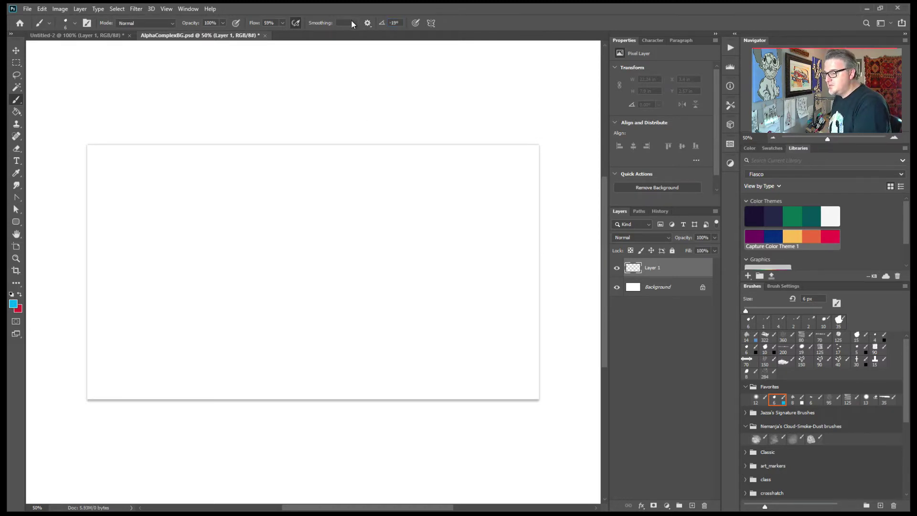
{"action": "left_click", "coordinate": [404, 23]}
{"action": "type", "text": "0"}
{"action": "left_click_drag", "start_coordinate": [400, 167], "coordinate": [401, 172]}
{"action": "key", "text": "ctrl+z"}
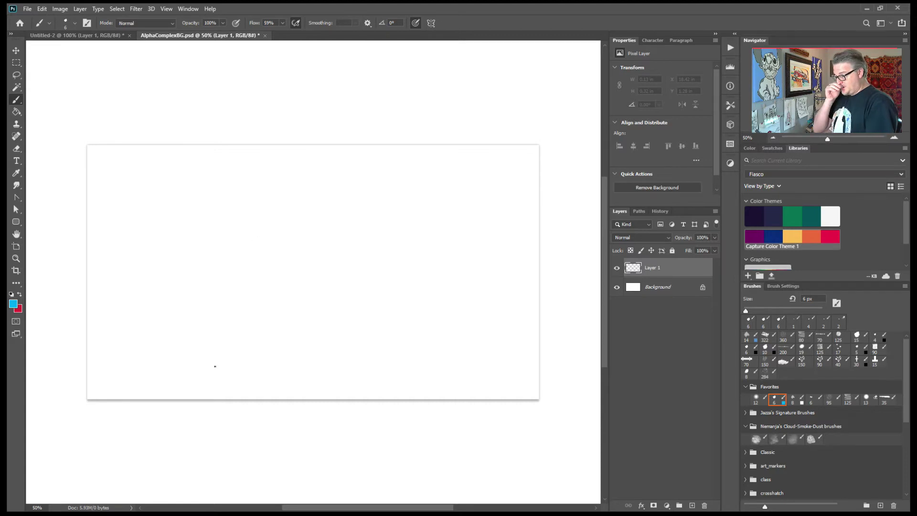
- Draw blue freehand test curves across the canvas, including a large loop, and undo them all
{"action": "mouse_move", "coordinate": [185, 286]}
{"action": "left_mouse_down"}
{"action": "mouse_move", "coordinate": [340, 270]}
{"action": "mouse_move", "coordinate": [351, 304]}
{"action": "mouse_move", "coordinate": [439, 328]}
{"action": "mouse_move", "coordinate": [438, 342]}
{"action": "mouse_move", "coordinate": [411, 180]}
{"action": "mouse_move", "coordinate": [381, 328]}
{"action": "mouse_move", "coordinate": [407, 339]}
{"action": "left_mouse_up"}
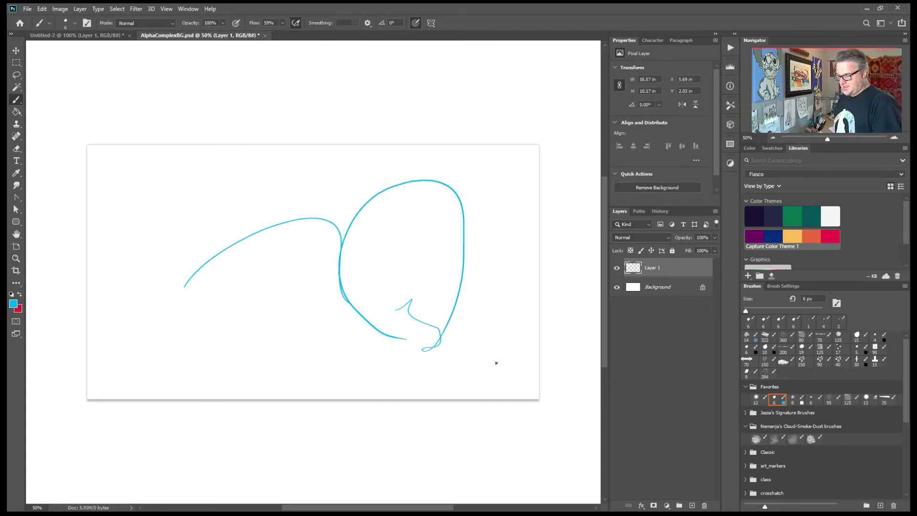
{"action": "key", "text": "ctrl+z"}
{"action": "key", "text": "ctrl+z"}
{"action": "key", "text": "ctrl+z"}
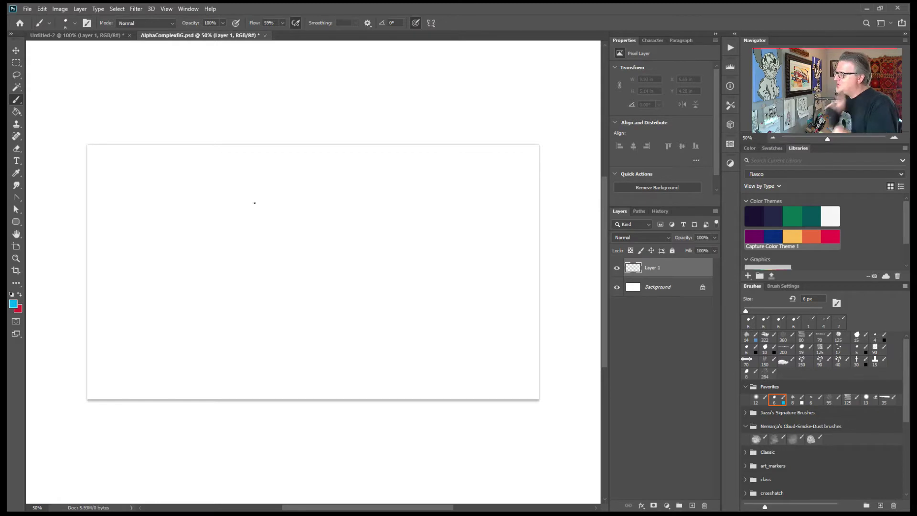
- Sketch the booth's left wall with a rising top edge and two straight vertical sides to the canvas bottom, replacing the wobbly freehand verticals
{"action": "left_click_drag", "start_coordinate": [115, 195], "coordinate": [244, 156]}
{"action": "mouse_move", "coordinate": [111, 197]}
{"action": "left_mouse_down"}
{"action": "mouse_move", "coordinate": [247, 158]}
{"action": "mouse_move", "coordinate": [259, 403]}
{"action": "left_mouse_up"}
{"action": "left_click_drag", "start_coordinate": [108, 199], "coordinate": [113, 419]}
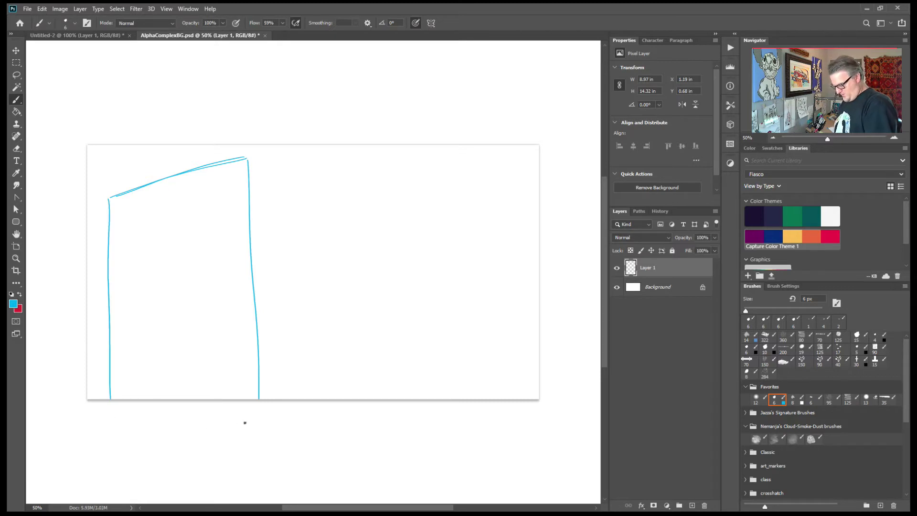
{"action": "key", "text": "ctrl+z"}
{"action": "key", "text": "ctrl+z"}
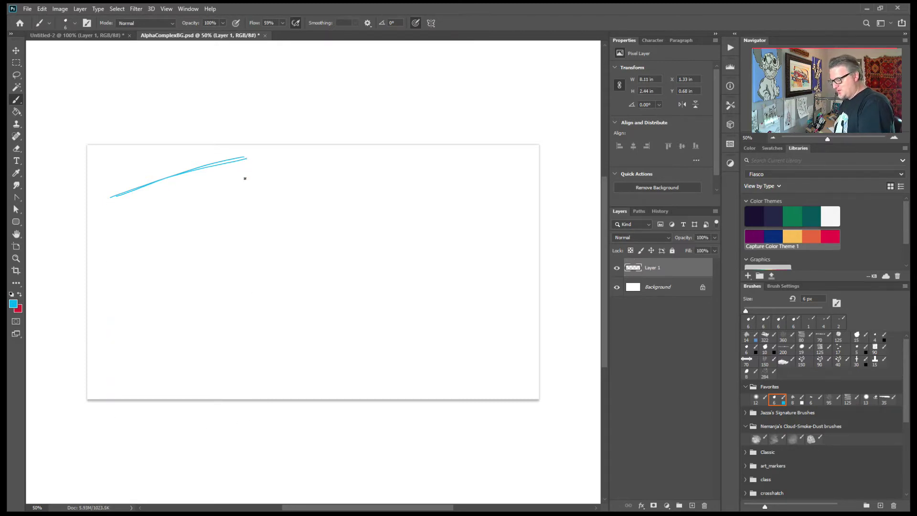
{"action": "left_click", "coordinate": [244, 412], "text": "shift"}
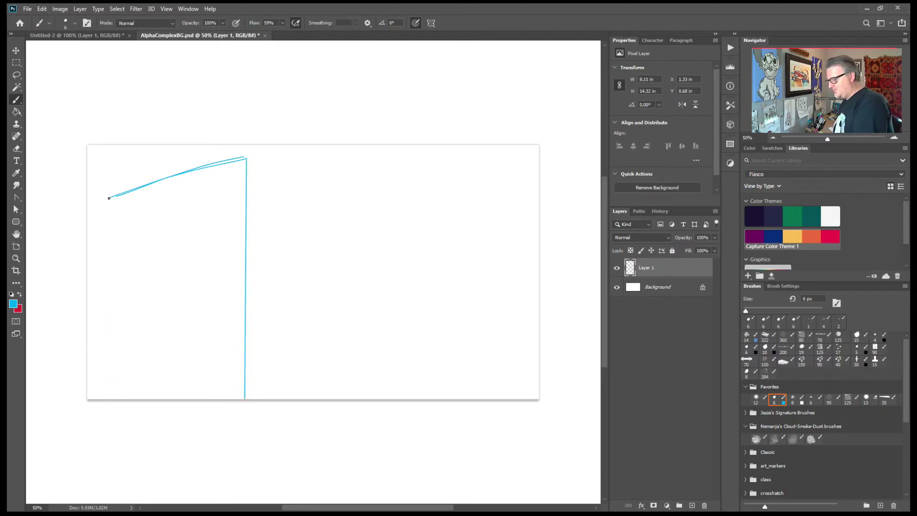
{"action": "left_click", "coordinate": [110, 410], "text": "shift"}
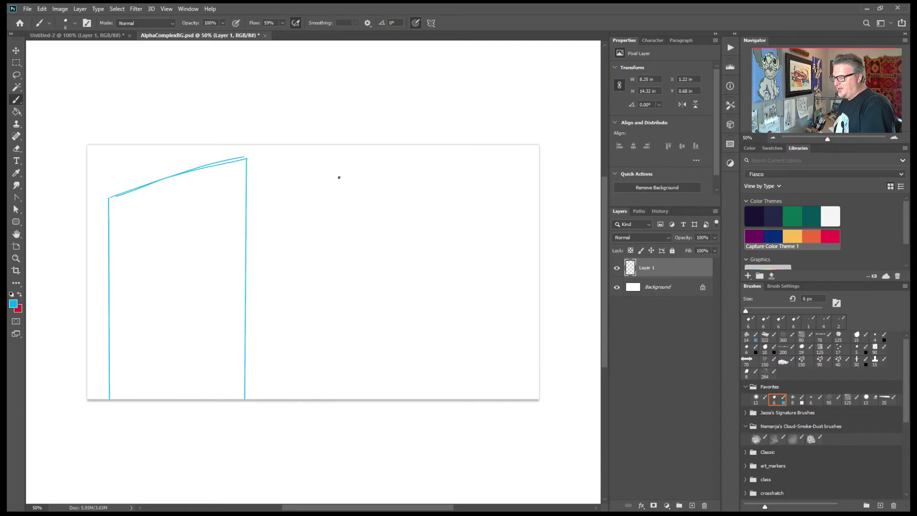
- Add the booth's right wall with a straight top edge sloping down from the corner and a vertical outer edge to the canvas bottom
{"action": "left_click", "coordinate": [325, 174]}
{"action": "left_click", "coordinate": [247, 159], "text": "shift"}
{"action": "left_click", "coordinate": [325, 405], "text": "shift"}
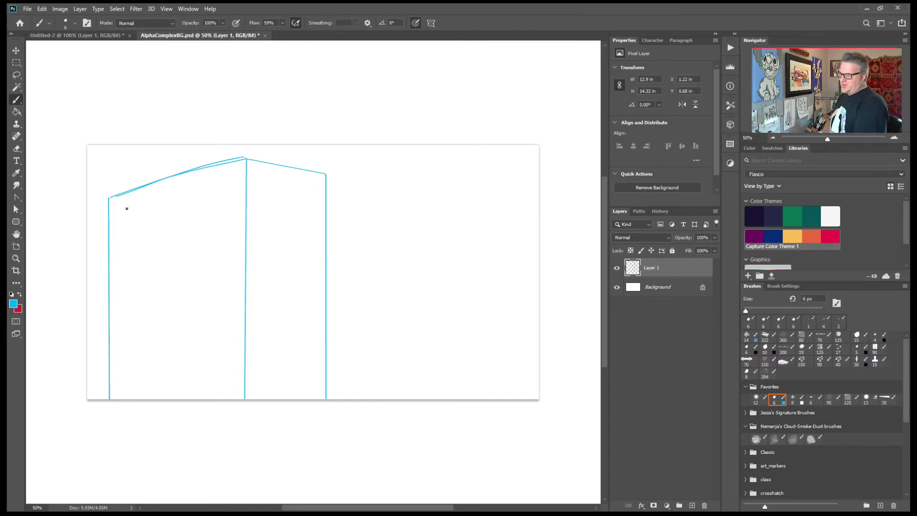
- Draw the left wall's inner frame with a slanted top and two verticals, undoing a stray diagonal, and add the right wall's inner top edge
{"action": "left_click_drag", "start_coordinate": [118, 224], "coordinate": [233, 184]}
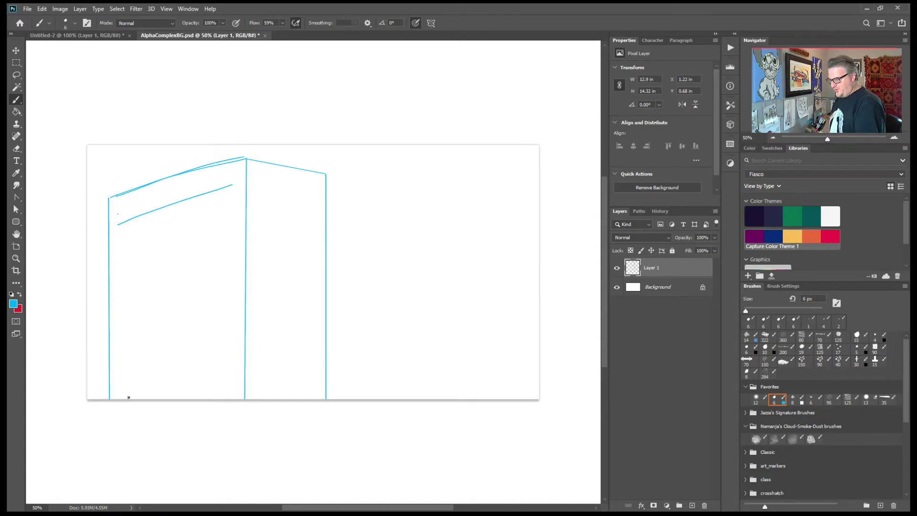
{"action": "left_click_drag", "start_coordinate": [118, 213], "coordinate": [118, 400]}
{"action": "left_click", "coordinate": [231, 173], "text": "shift"}
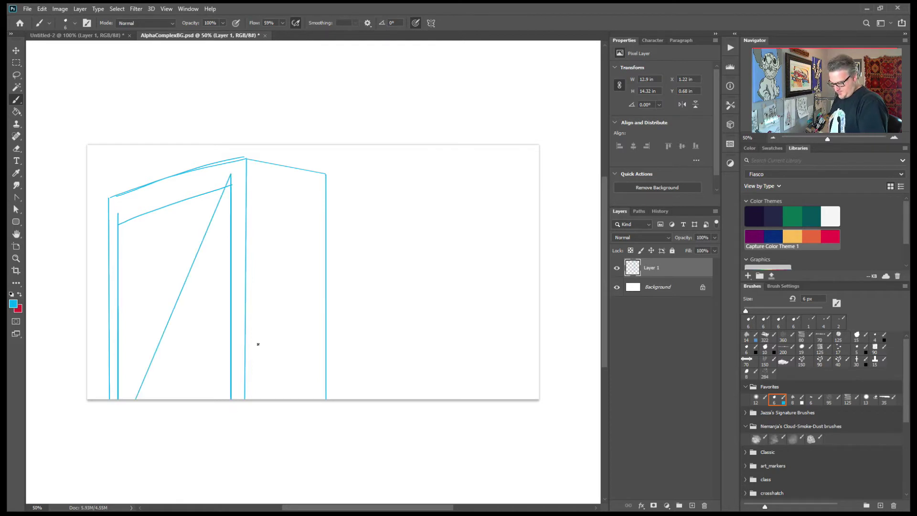
{"action": "key", "text": "ctrl+z"}
{"action": "left_click_drag", "start_coordinate": [232, 176], "coordinate": [232, 402]}
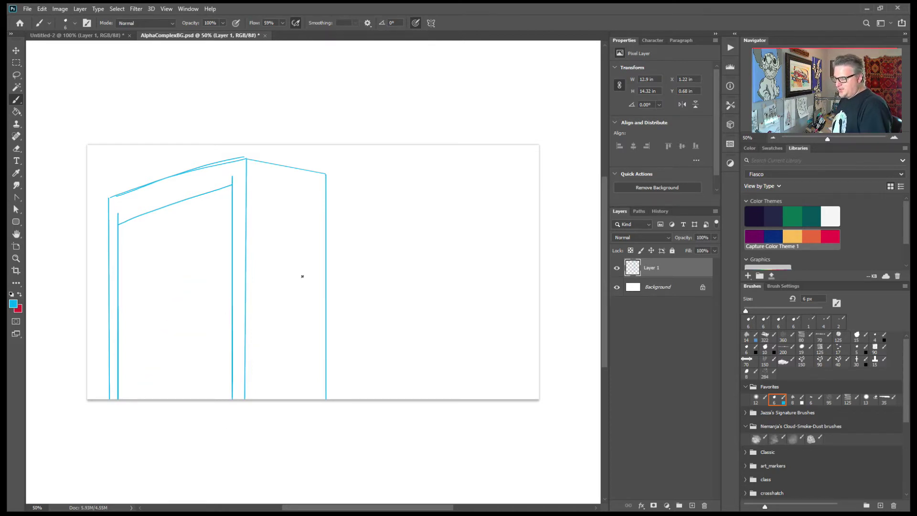
{"action": "left_click", "coordinate": [317, 195], "text": "shift"}
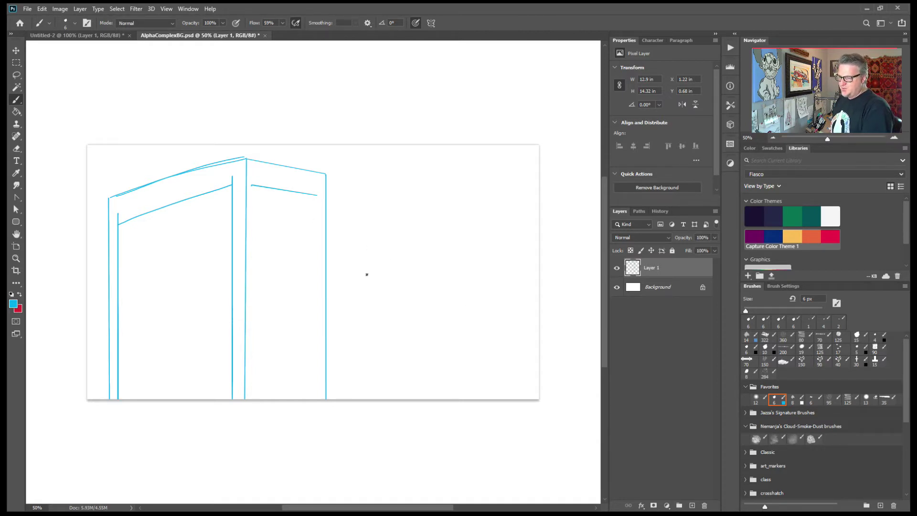
- Draw a straight test line, a wavy stroke and a horizontal stroke in the empty area beside the booth and undo them all
{"action": "left_click", "coordinate": [363, 288]}
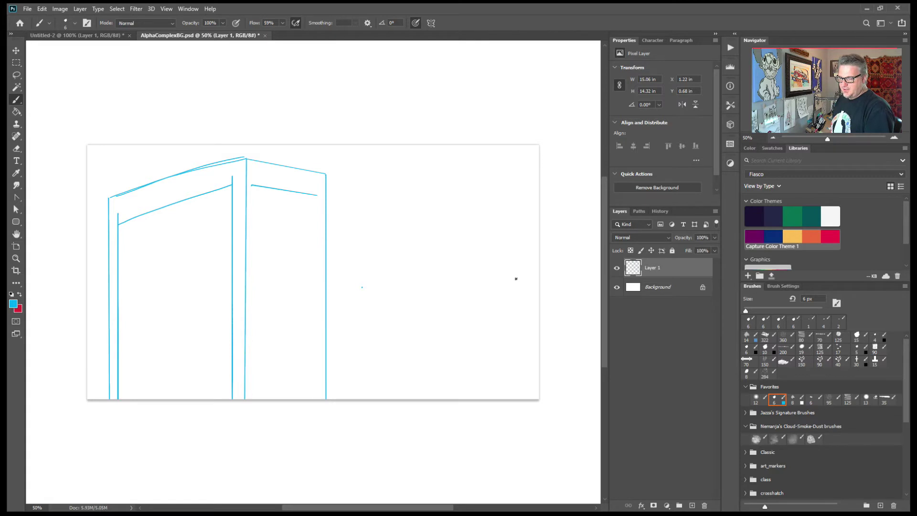
{"action": "left_click", "coordinate": [512, 283], "text": "shift"}
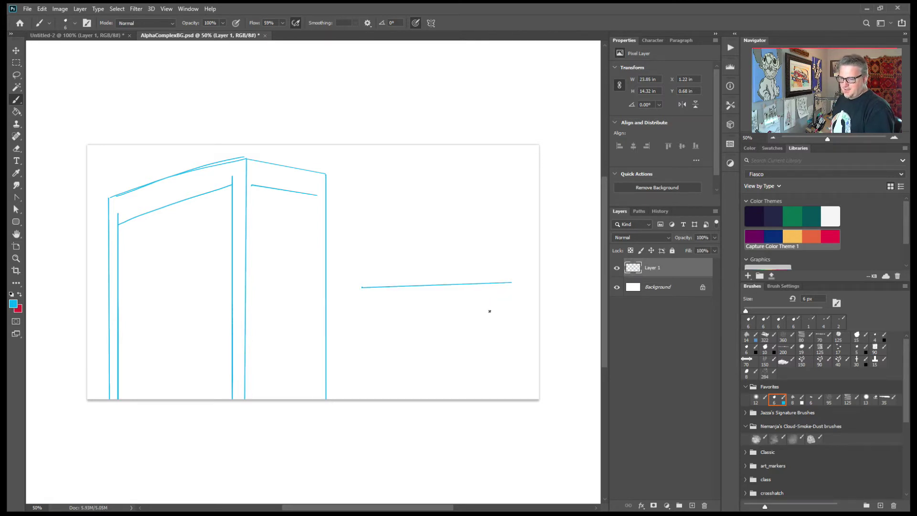
{"action": "key", "text": "ctrl+z"}
{"action": "key", "text": "ctrl+z"}
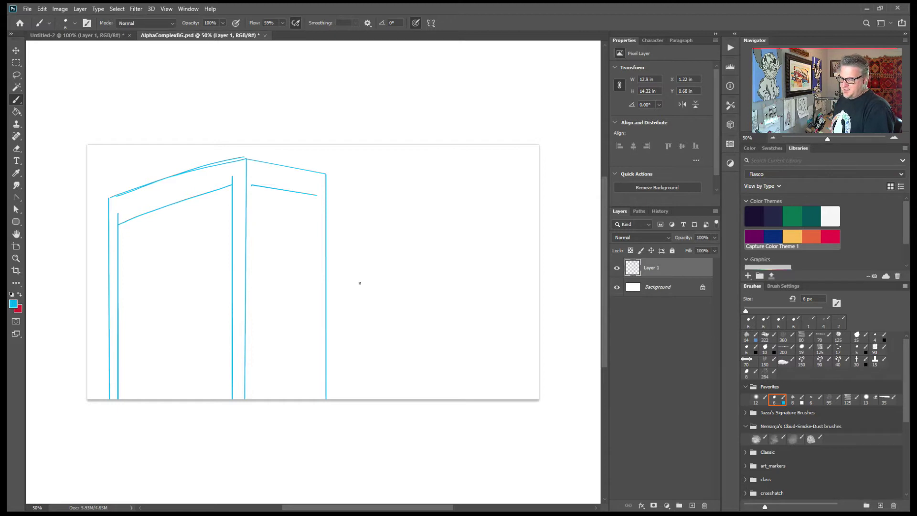
{"action": "mouse_move", "coordinate": [356, 283]}
{"action": "left_mouse_down"}
{"action": "mouse_move", "coordinate": [378, 297]}
{"action": "mouse_move", "coordinate": [411, 296]}
{"action": "mouse_move", "coordinate": [471, 342]}
{"action": "left_mouse_up"}
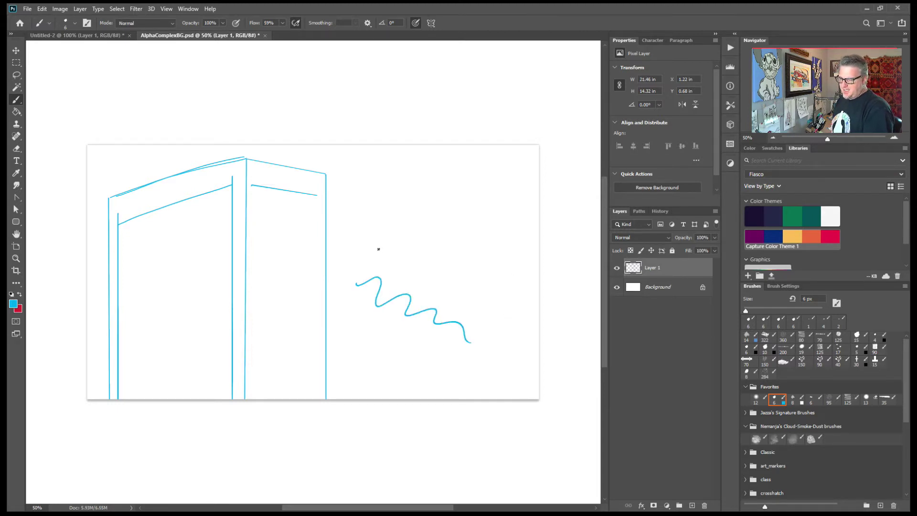
{"action": "mouse_move", "coordinate": [378, 248]}
{"action": "left_mouse_down"}
{"action": "mouse_move", "coordinate": [412, 254]}
{"action": "mouse_move", "coordinate": [461, 303]}
{"action": "mouse_move", "coordinate": [490, 301]}
{"action": "left_mouse_up"}
{"action": "key", "text": "ctrl+z"}
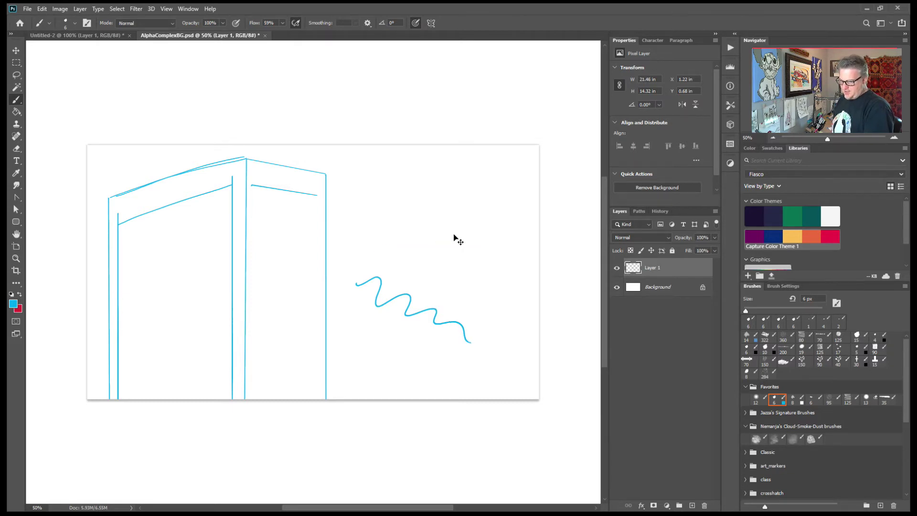
{"action": "mouse_move", "coordinate": [394, 238]}
{"action": "left_mouse_down"}
{"action": "mouse_move", "coordinate": [429, 273]}
{"action": "mouse_move", "coordinate": [516, 322]}
{"action": "left_mouse_up"}
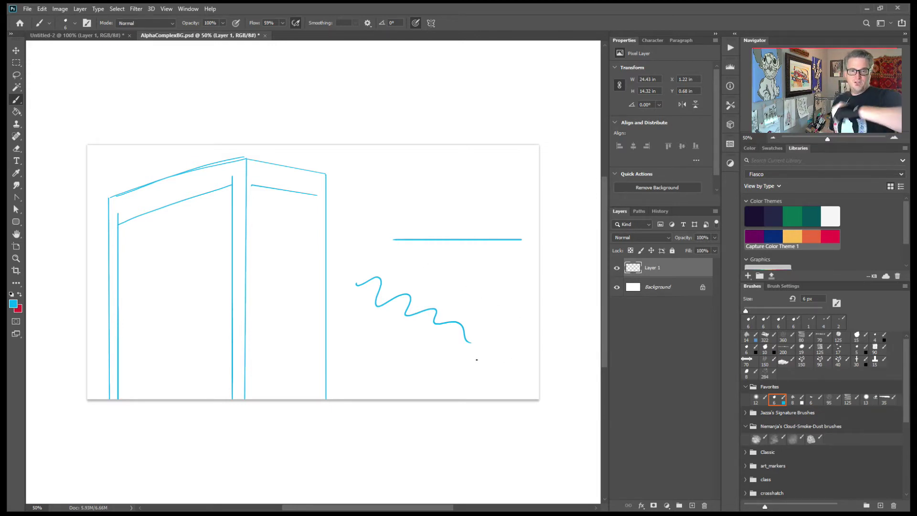
{"action": "key", "text": "ctrl+z"}
{"action": "key", "text": "ctrl+z"}
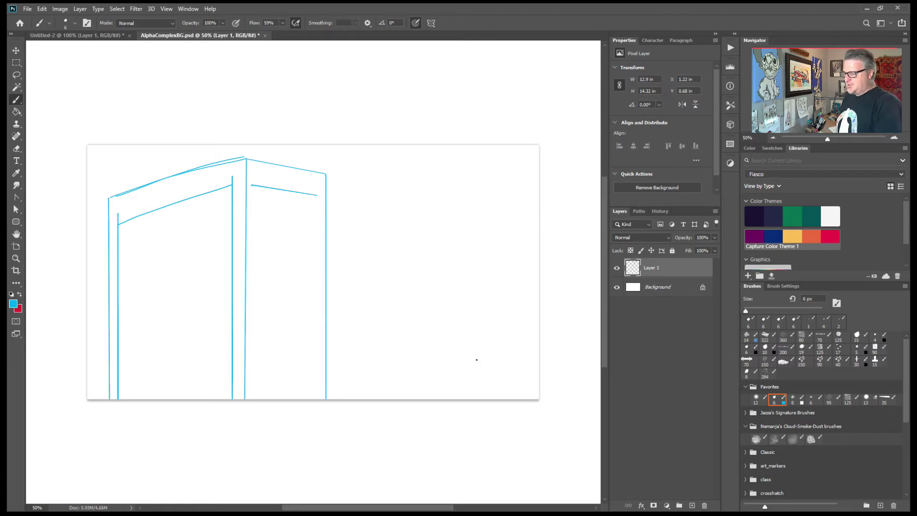
- Draw the two inner verticals of the right wall and straight lower edges for both wall panels, redoing the right one as a level line
{"action": "left_click_drag", "start_coordinate": [259, 188], "coordinate": [268, 395]}
{"action": "mouse_move", "coordinate": [317, 196]}
{"action": "left_mouse_down"}
{"action": "mouse_move", "coordinate": [311, 354]}
{"action": "mouse_move", "coordinate": [352, 427]}
{"action": "left_mouse_up"}
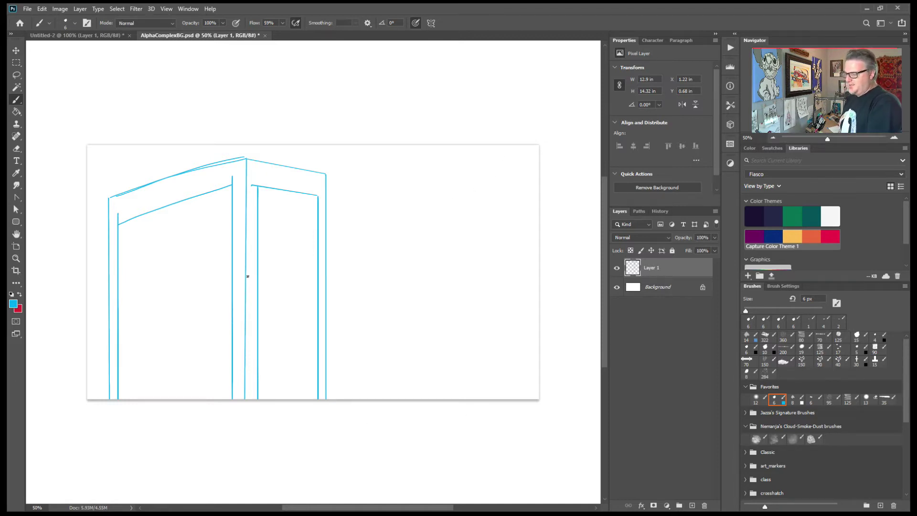
{"action": "left_click", "coordinate": [234, 362], "text": "shift"}
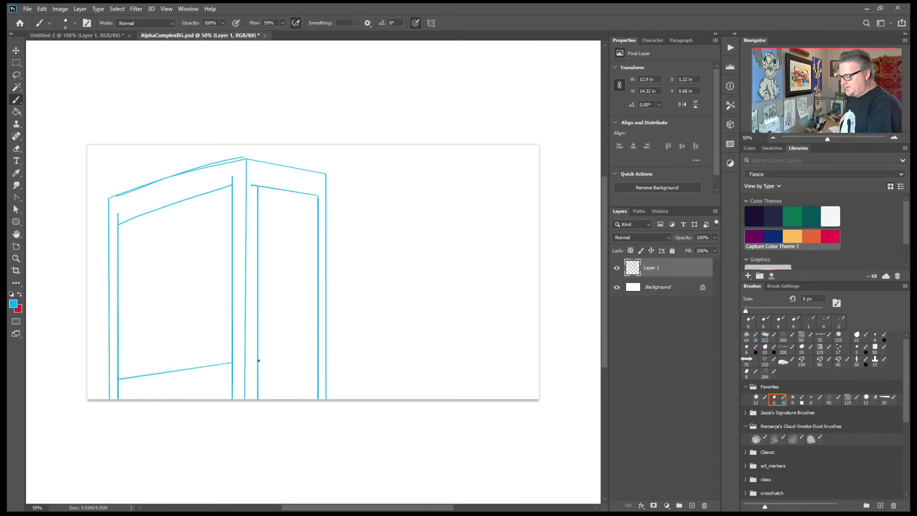
{"action": "left_click", "coordinate": [317, 358], "text": "shift"}
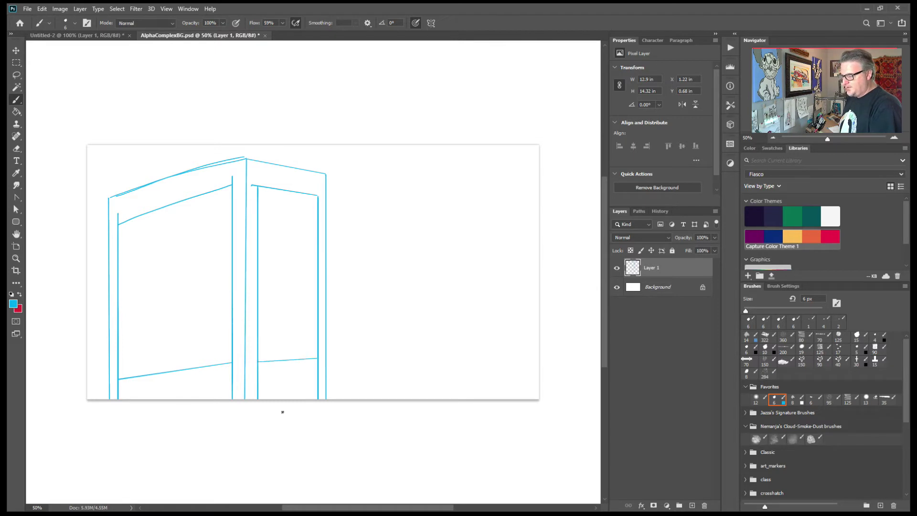
{"action": "key", "text": "ctrl+z"}
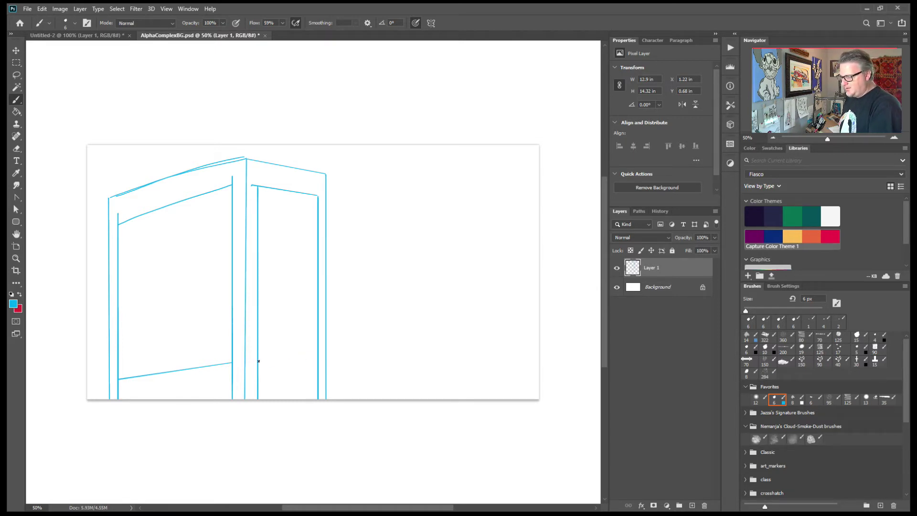
{"action": "left_click", "coordinate": [316, 360], "text": "shift"}
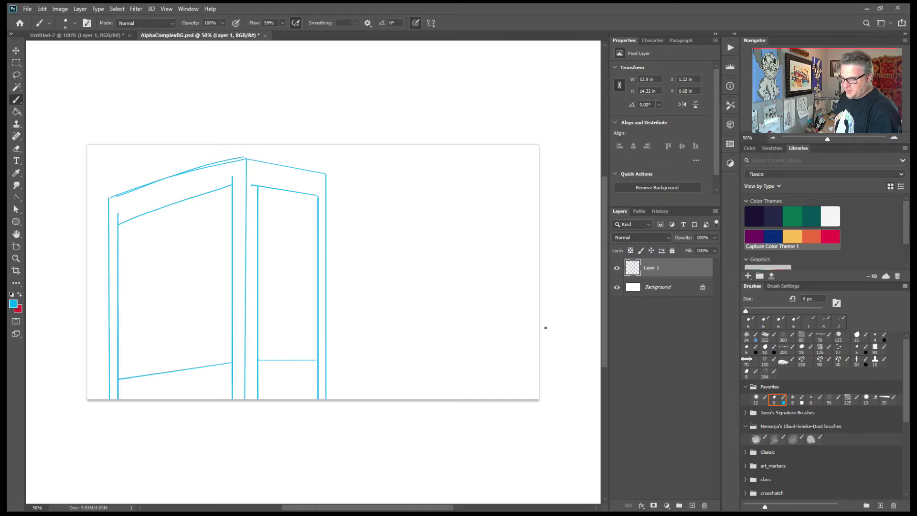
- Draw a straight horizon line across the full canvas and replace the right panel's lower edge with one rising slightly away from the corner
{"action": "left_click", "coordinate": [74, 334], "text": "shift"}
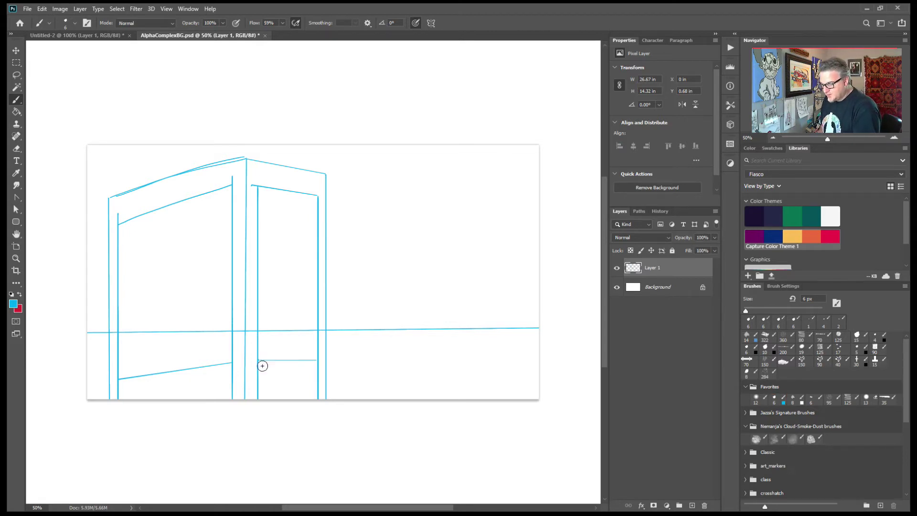
{"action": "left_click_drag", "start_coordinate": [263, 361], "coordinate": [316, 360]}
{"action": "mouse_move", "coordinate": [257, 348]}
{"action": "left_mouse_down"}
{"action": "mouse_move", "coordinate": [258, 375]}
{"action": "mouse_move", "coordinate": [311, 349]}
{"action": "left_mouse_up"}
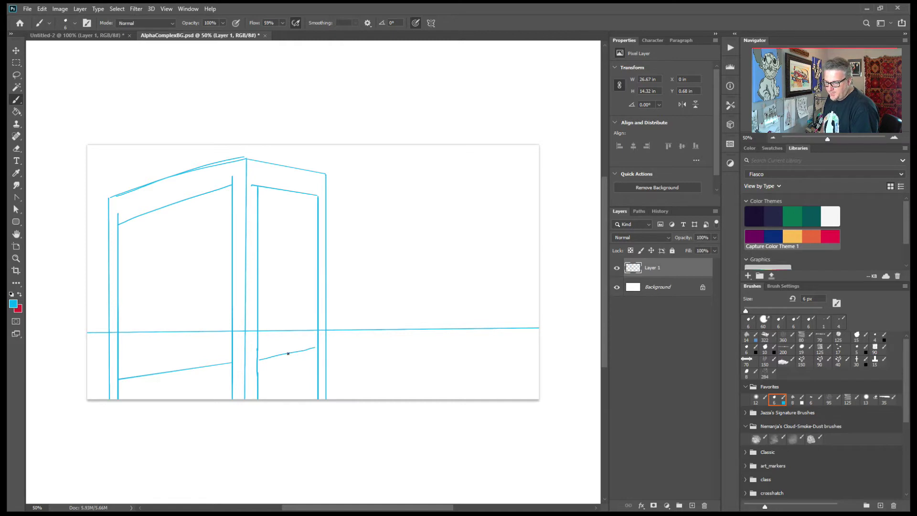
{"action": "key", "text": "ctrl+z"}
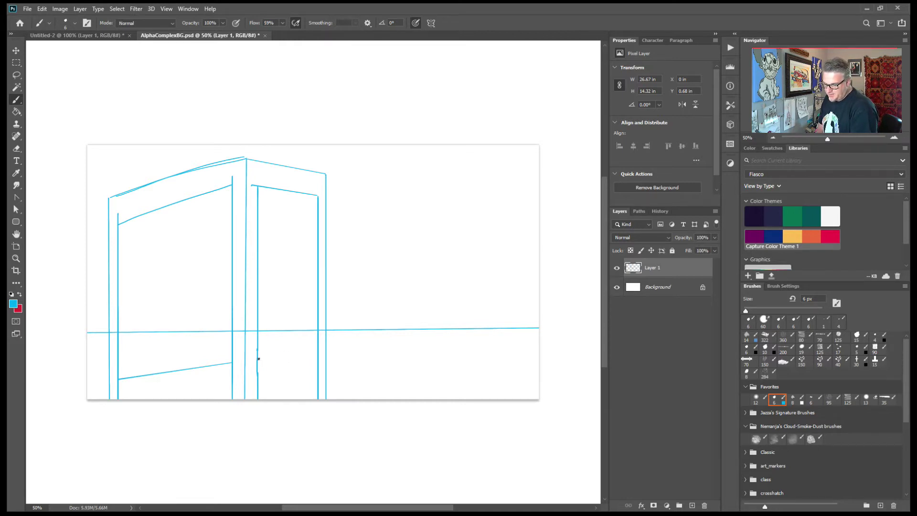
{"action": "left_click_drag", "start_coordinate": [257, 358], "coordinate": [316, 354]}
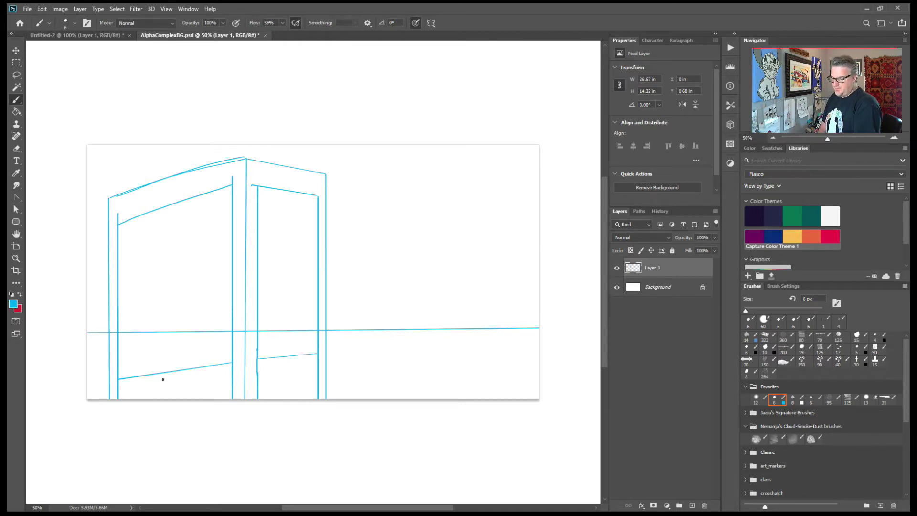
- Erase the left panel's lower edge, repair the adjoining vertical and redraw the edge sloping down toward the booth's corner
{"action": "left_click_drag", "start_coordinate": [224, 367], "coordinate": [119, 377]}
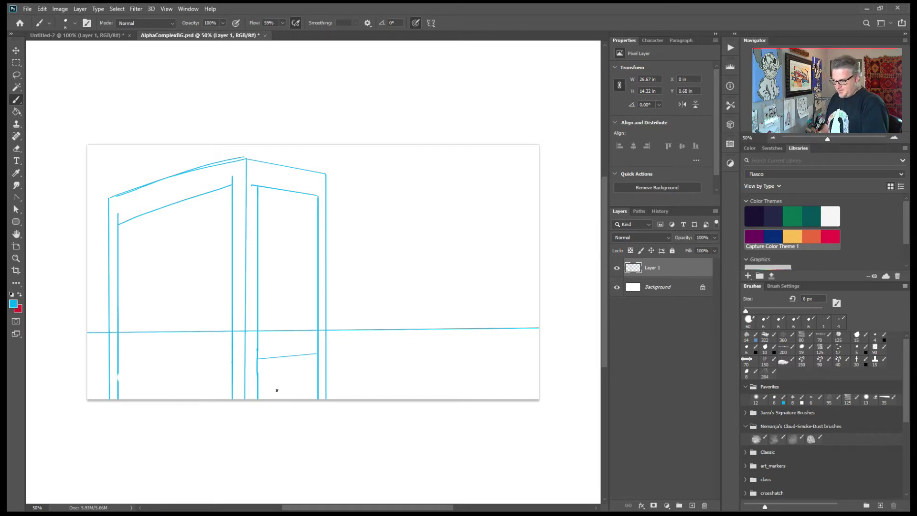
{"action": "left_click_drag", "start_coordinate": [118, 373], "coordinate": [117, 388]}
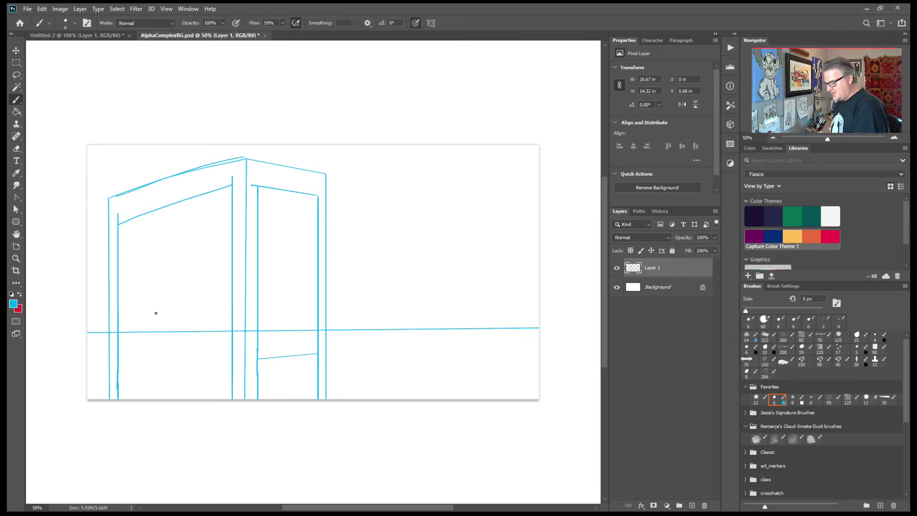
{"action": "left_click", "coordinate": [232, 381], "text": "shift"}
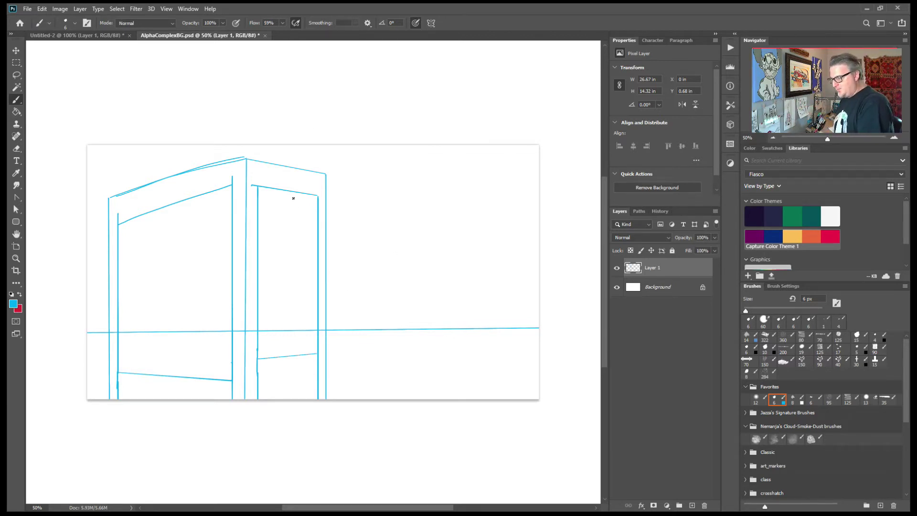
- Divide the right panel with a double vertical bar and a crossbar just above the horizon line, and add short diagonal glass-reflection strokes
{"action": "left_click", "coordinate": [290, 396], "text": "shift"}
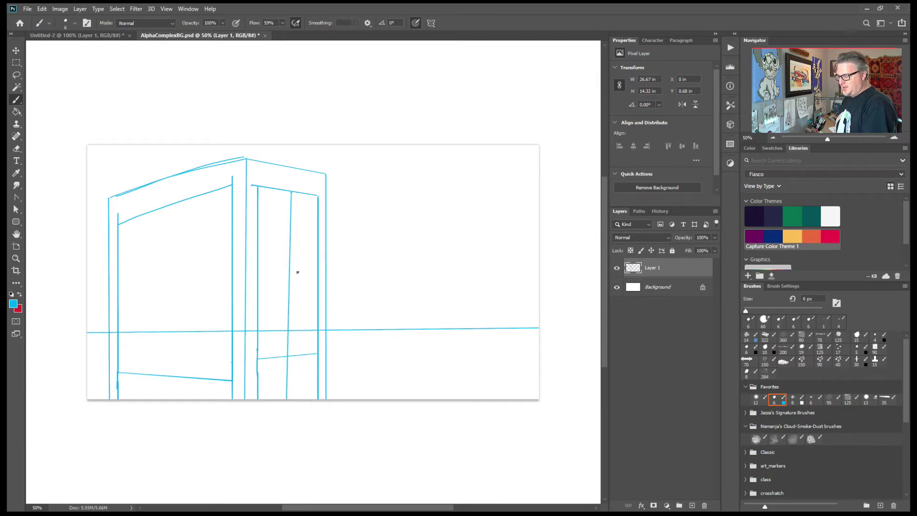
{"action": "key", "text": "z"}
{"action": "key", "text": "ctrl+z"}
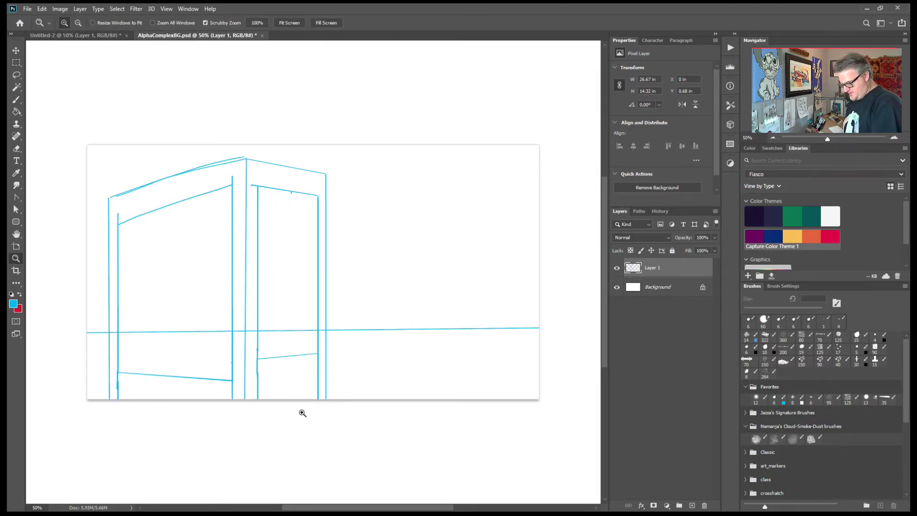
{"action": "key", "text": "b"}
{"action": "left_click_drag", "start_coordinate": [292, 193], "coordinate": [287, 444]}
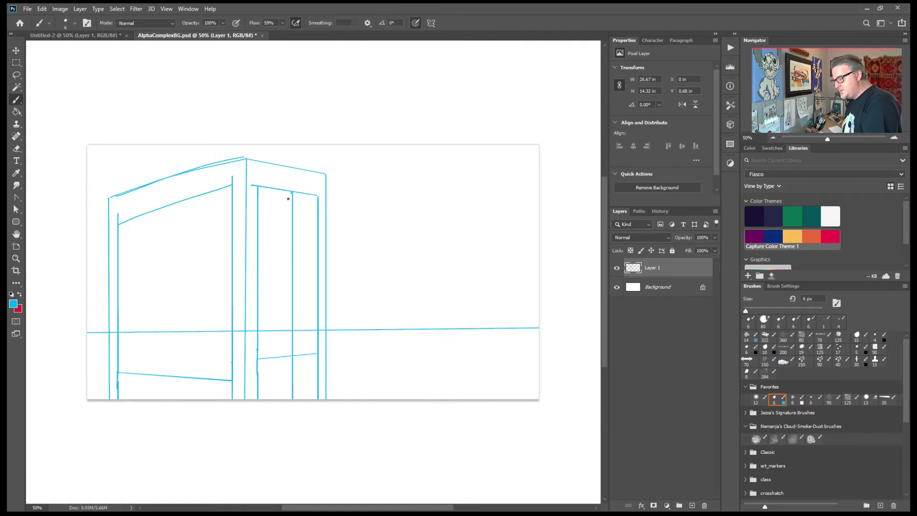
{"action": "left_click_drag", "start_coordinate": [290, 192], "coordinate": [281, 416]}
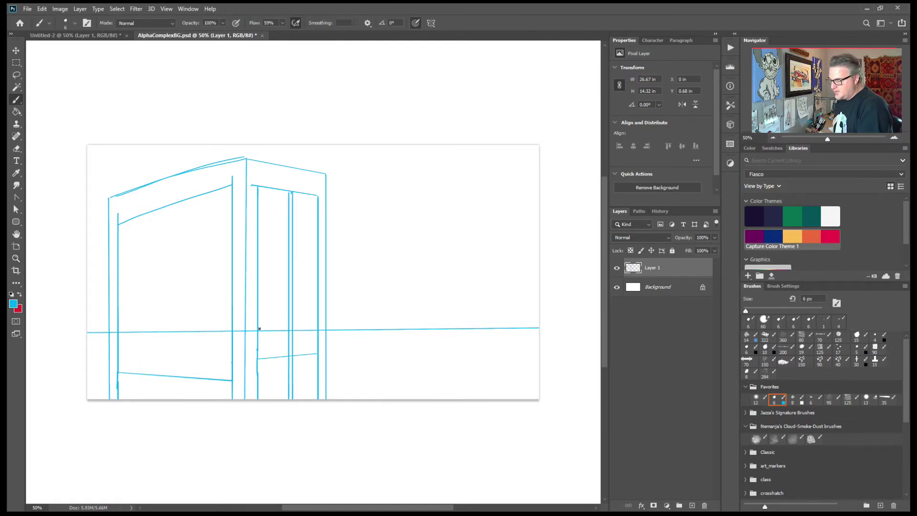
{"action": "left_click_drag", "start_coordinate": [316, 327], "coordinate": [258, 327]}
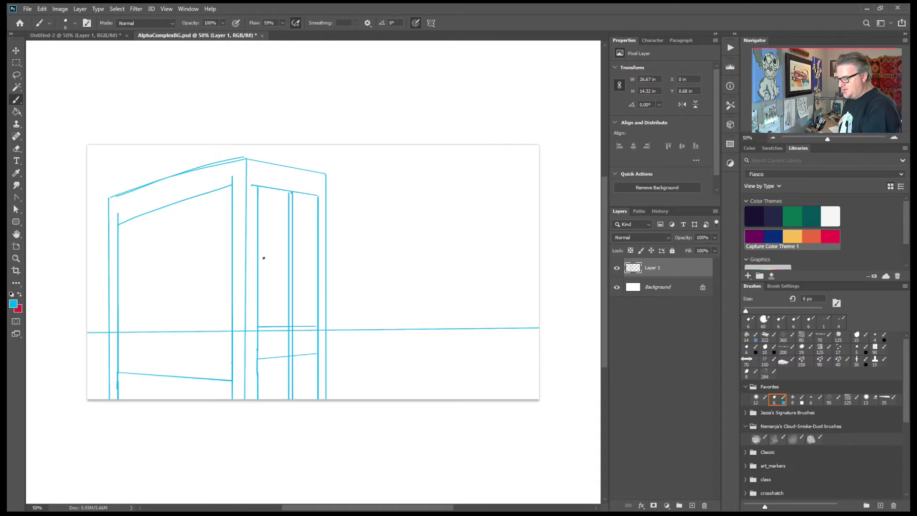
{"action": "left_click_drag", "start_coordinate": [280, 218], "coordinate": [268, 249]}
{"action": "mouse_move", "coordinate": [278, 246]}
{"action": "left_mouse_down"}
{"action": "mouse_move", "coordinate": [269, 266]}
{"action": "mouse_move", "coordinate": [302, 280]}
{"action": "mouse_move", "coordinate": [305, 295]}
{"action": "left_mouse_up"}
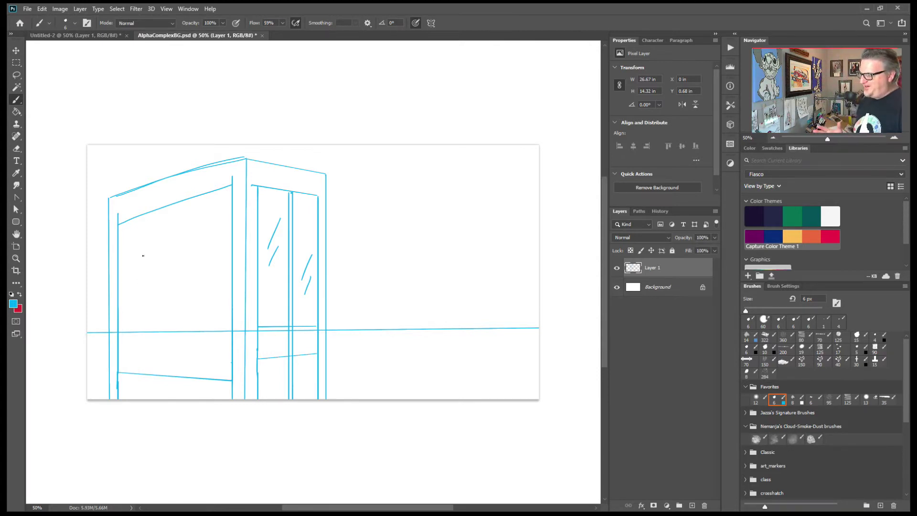
- Hand-letter TERMINATION along the left wall's header and BOOTH along the right wall's header
{"action": "mouse_move", "coordinate": [134, 201]}
{"action": "left_mouse_down"}
{"action": "mouse_move", "coordinate": [128, 211]}
{"action": "mouse_move", "coordinate": [142, 197]}
{"action": "left_mouse_up"}
{"action": "mouse_move", "coordinate": [144, 195]}
{"action": "left_mouse_down"}
{"action": "mouse_move", "coordinate": [140, 208]}
{"action": "mouse_move", "coordinate": [154, 193]}
{"action": "left_mouse_up"}
{"action": "left_click_drag", "start_coordinate": [154, 194], "coordinate": [191, 187]}
{"action": "left_click_drag", "start_coordinate": [194, 186], "coordinate": [210, 177]}
{"action": "mouse_move", "coordinate": [209, 178]}
{"action": "left_mouse_down"}
{"action": "mouse_move", "coordinate": [246, 166]}
{"action": "mouse_move", "coordinate": [275, 183]}
{"action": "mouse_move", "coordinate": [315, 185]}
{"action": "left_mouse_up"}
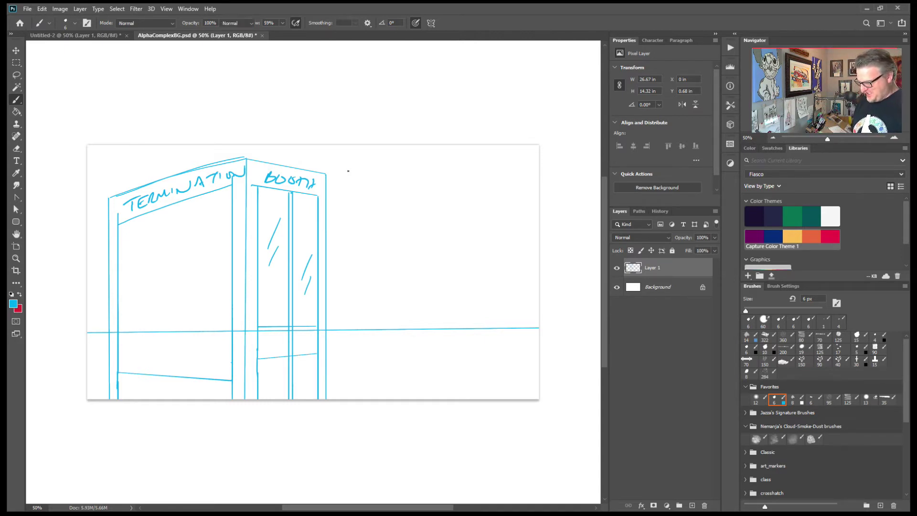
- Select the upper part of the booth's left wall and skew its outer top corner upward to flatten the roofline's slope
{"action": "key", "text": "m"}
{"action": "left_click_drag", "start_coordinate": [246, 150], "coordinate": [108, 334]}
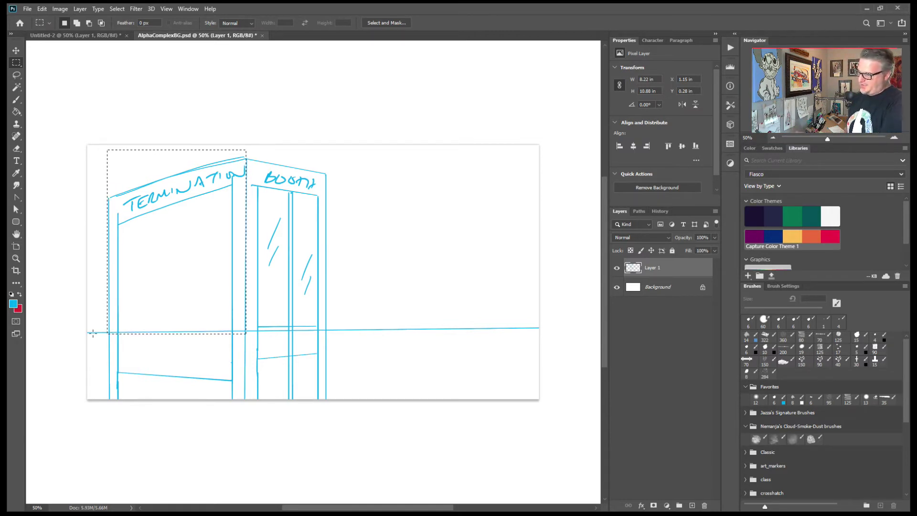
{"action": "key", "text": "ctrl+t"}
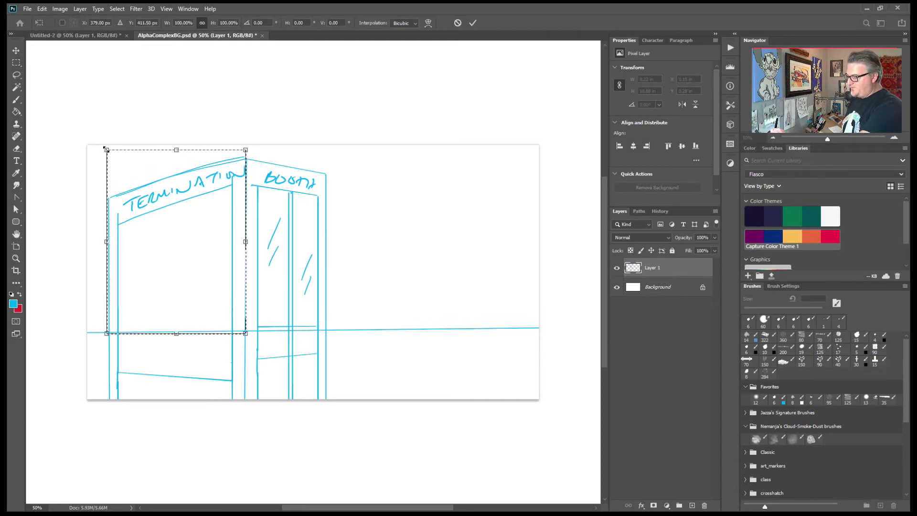
{"action": "left_click_drag", "start_coordinate": [106, 148], "coordinate": [95, 123]}
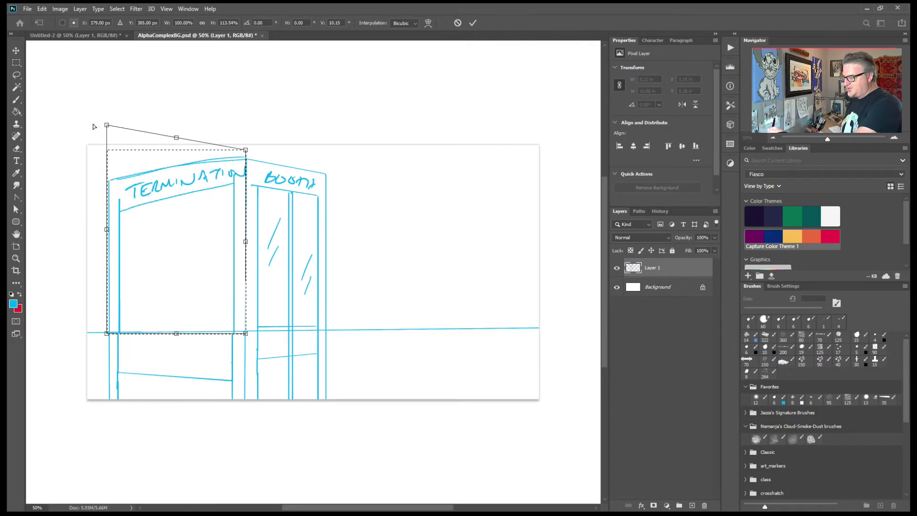
{"action": "left_click_drag", "start_coordinate": [107, 125], "coordinate": [99, 133]}
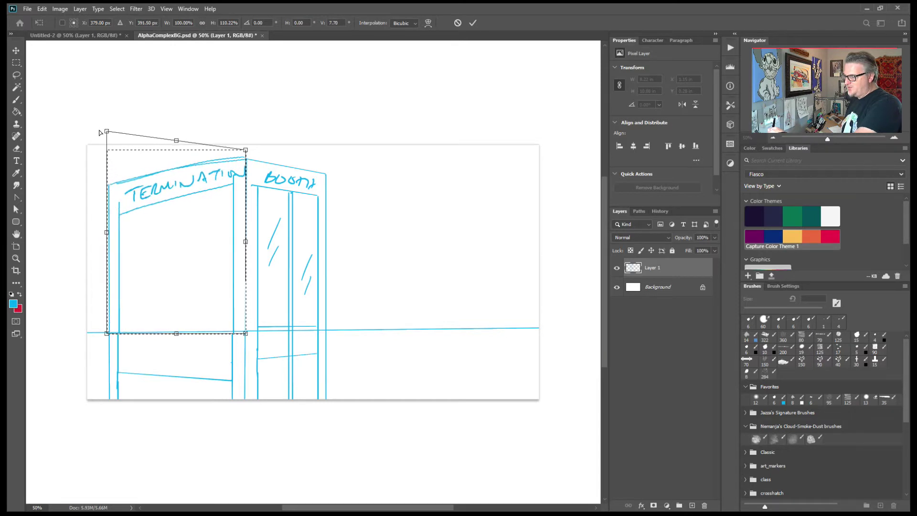
{"action": "left_click", "coordinate": [473, 23]}
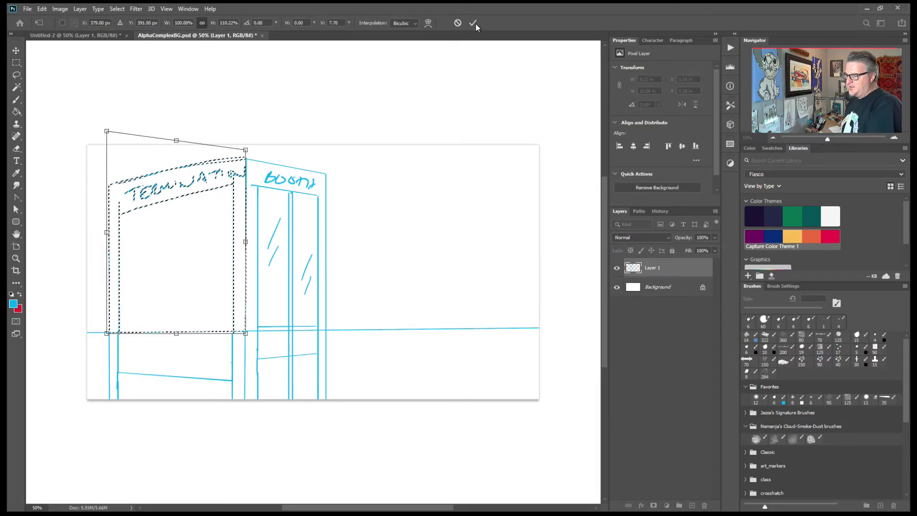
{"action": "key", "text": "ctrl+d"}
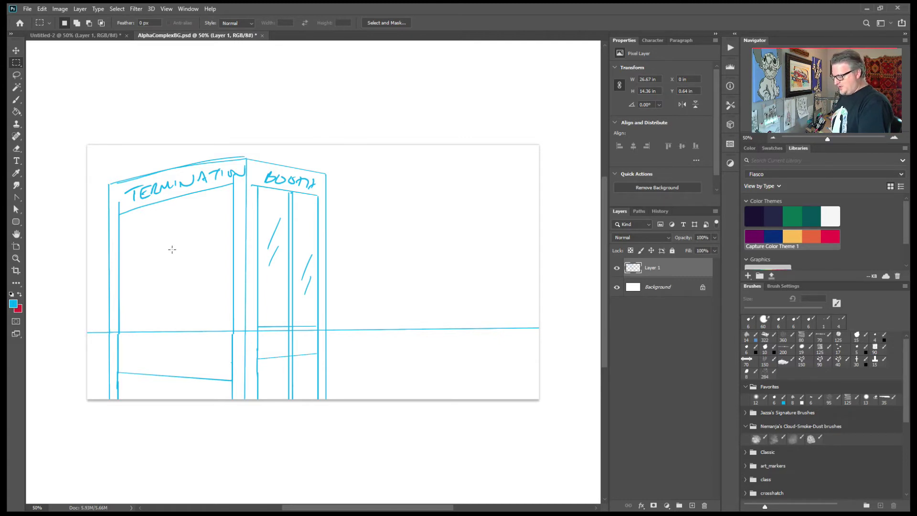
- Sketch a skeleton's open-jawed skull, neck and ribcage inside the booth's left panel with the brush
{"action": "key", "text": "b"}
{"action": "mouse_move", "coordinate": [170, 231]}
{"action": "left_mouse_down"}
{"action": "mouse_move", "coordinate": [188, 270]}
{"action": "mouse_move", "coordinate": [189, 235]}
{"action": "mouse_move", "coordinate": [195, 247]}
{"action": "mouse_move", "coordinate": [178, 233]}
{"action": "mouse_move", "coordinate": [193, 243]}
{"action": "mouse_move", "coordinate": [189, 223]}
{"action": "mouse_move", "coordinate": [186, 250]}
{"action": "mouse_move", "coordinate": [189, 240]}
{"action": "left_mouse_up"}
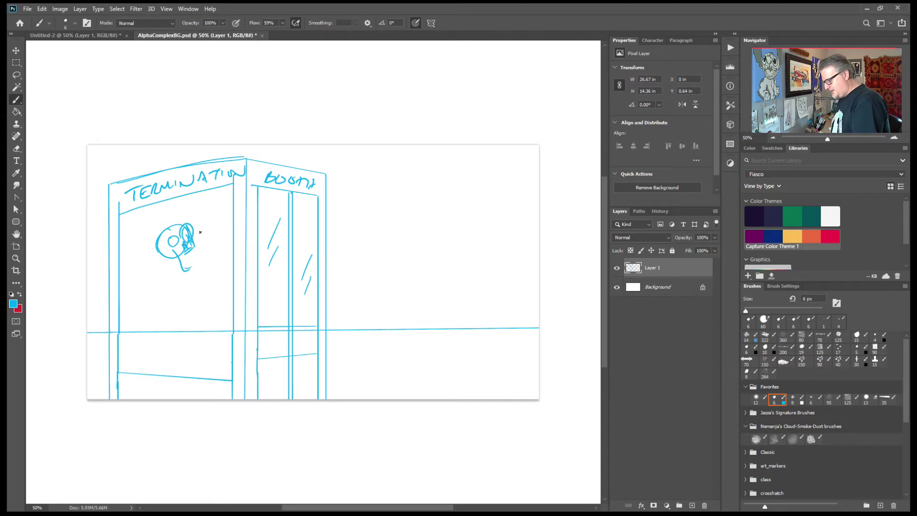
{"action": "mouse_move", "coordinate": [184, 272]}
{"action": "left_mouse_down"}
{"action": "mouse_move", "coordinate": [202, 262]}
{"action": "mouse_move", "coordinate": [188, 268]}
{"action": "left_mouse_up"}
{"action": "mouse_move", "coordinate": [193, 261]}
{"action": "left_mouse_down"}
{"action": "mouse_move", "coordinate": [182, 234]}
{"action": "mouse_move", "coordinate": [187, 266]}
{"action": "mouse_move", "coordinate": [174, 262]}
{"action": "mouse_move", "coordinate": [191, 267]}
{"action": "mouse_move", "coordinate": [181, 270]}
{"action": "mouse_move", "coordinate": [190, 311]}
{"action": "mouse_move", "coordinate": [200, 310]}
{"action": "mouse_move", "coordinate": [190, 309]}
{"action": "mouse_move", "coordinate": [179, 287]}
{"action": "mouse_move", "coordinate": [189, 317]}
{"action": "mouse_move", "coordinate": [191, 290]}
{"action": "mouse_move", "coordinate": [210, 309]}
{"action": "left_mouse_up"}
{"action": "mouse_move", "coordinate": [198, 277]}
{"action": "left_mouse_down"}
{"action": "mouse_move", "coordinate": [209, 301]}
{"action": "mouse_move", "coordinate": [192, 292]}
{"action": "mouse_move", "coordinate": [191, 302]}
{"action": "left_mouse_up"}
{"action": "mouse_move", "coordinate": [182, 301]}
{"action": "left_mouse_down"}
{"action": "mouse_move", "coordinate": [191, 305]}
{"action": "mouse_move", "coordinate": [197, 292]}
{"action": "mouse_move", "coordinate": [204, 307]}
{"action": "mouse_move", "coordinate": [177, 295]}
{"action": "left_mouse_up"}
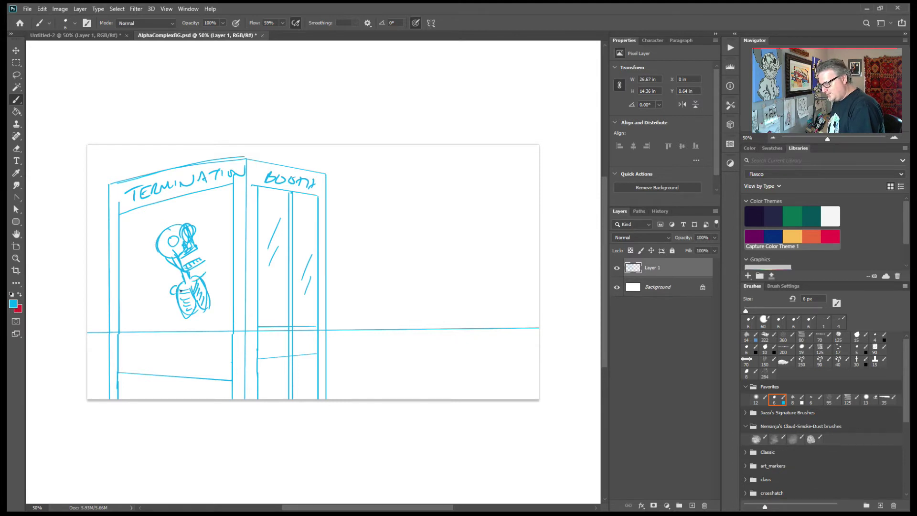
- Draw the skeleton's shoulders and upper arms with elbow joints, plus the forearm hanging down behind its body
{"action": "mouse_move", "coordinate": [209, 271]}
{"action": "left_mouse_down"}
{"action": "mouse_move", "coordinate": [171, 294]}
{"action": "mouse_move", "coordinate": [167, 330]}
{"action": "left_mouse_up"}
{"action": "mouse_move", "coordinate": [174, 294]}
{"action": "left_mouse_down"}
{"action": "mouse_move", "coordinate": [176, 325]}
{"action": "mouse_move", "coordinate": [166, 327]}
{"action": "left_mouse_up"}
{"action": "left_click_drag", "start_coordinate": [212, 276], "coordinate": [231, 290]}
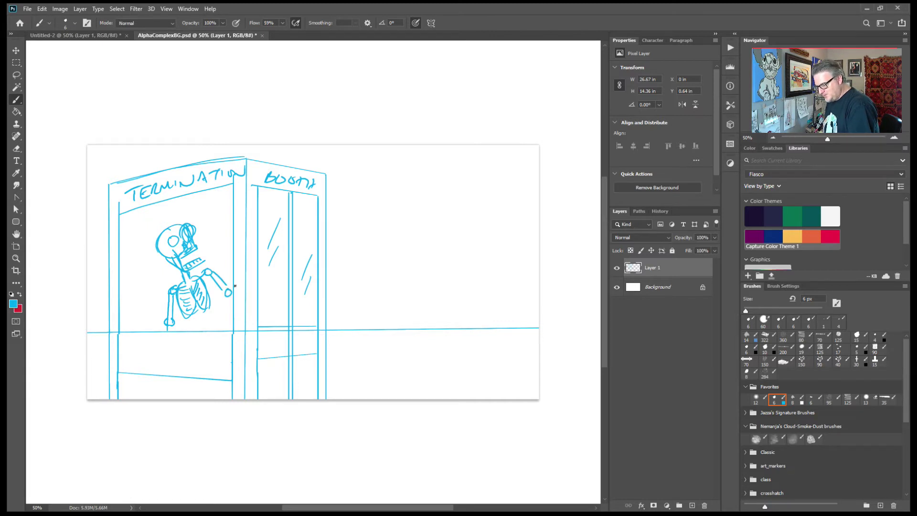
{"action": "left_click_drag", "start_coordinate": [163, 330], "coordinate": [161, 354]}
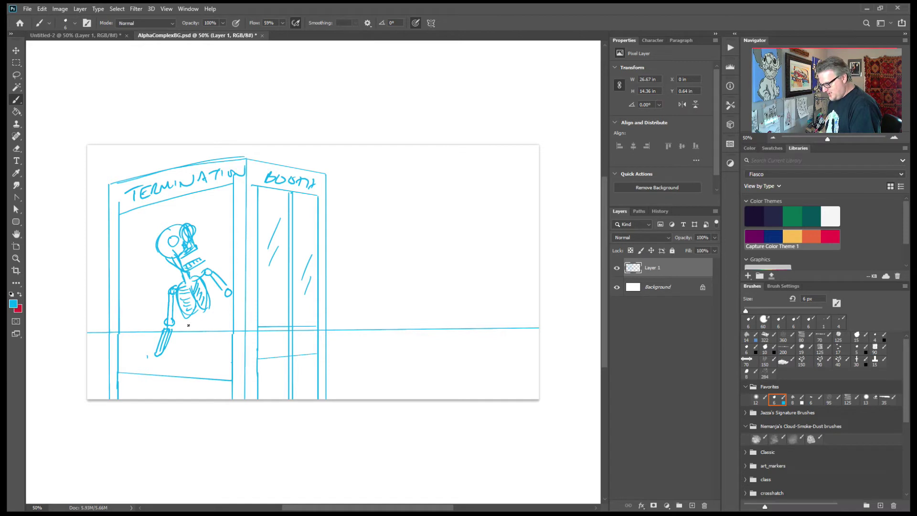
- Draw the skeleton's lower spine and pelvis, plus two legs, one straight down and one striding across the booth's corner with a foot
{"action": "mouse_move", "coordinate": [196, 313]}
{"action": "left_mouse_down"}
{"action": "mouse_move", "coordinate": [206, 332]}
{"action": "mouse_move", "coordinate": [222, 317]}
{"action": "mouse_move", "coordinate": [215, 345]}
{"action": "mouse_move", "coordinate": [191, 342]}
{"action": "mouse_move", "coordinate": [223, 331]}
{"action": "mouse_move", "coordinate": [214, 347]}
{"action": "mouse_move", "coordinate": [222, 333]}
{"action": "left_mouse_up"}
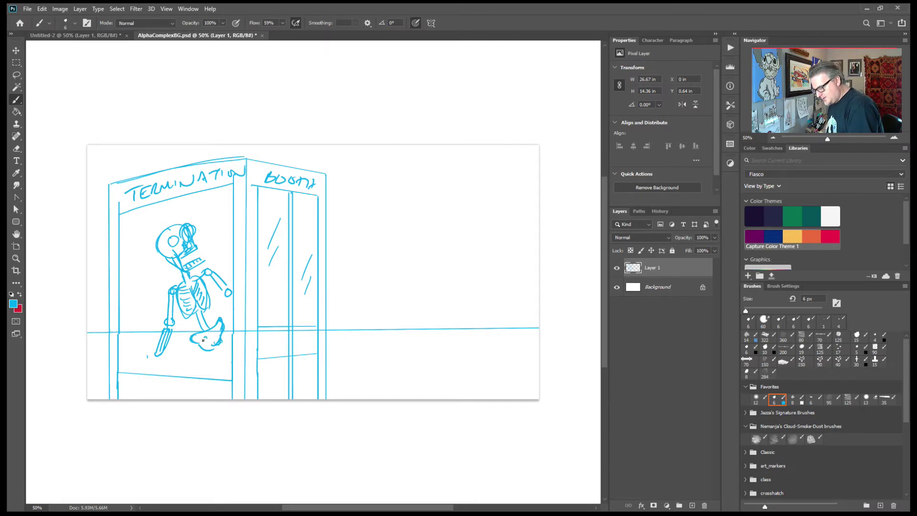
{"action": "left_click_drag", "start_coordinate": [218, 333], "coordinate": [212, 341]}
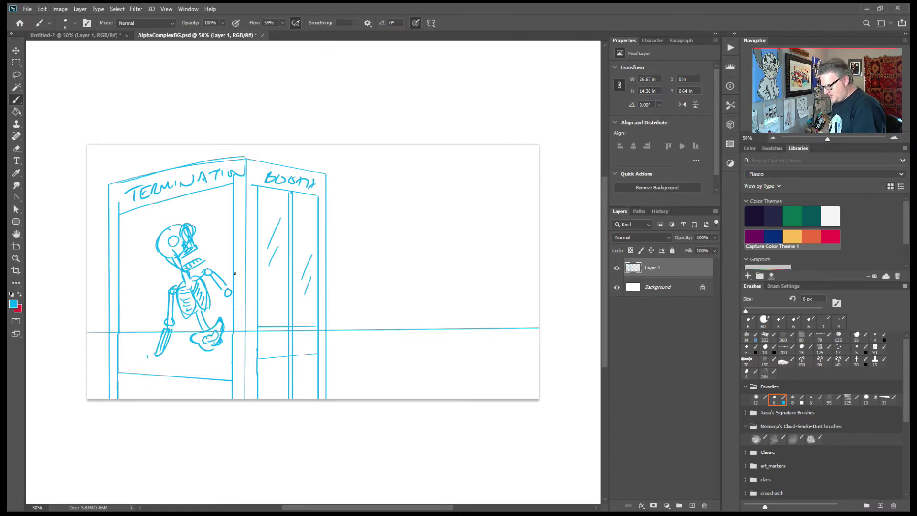
{"action": "mouse_move", "coordinate": [197, 348]}
{"action": "left_mouse_down"}
{"action": "mouse_move", "coordinate": [200, 380]}
{"action": "mouse_move", "coordinate": [191, 386]}
{"action": "mouse_move", "coordinate": [202, 384]}
{"action": "left_mouse_up"}
{"action": "left_click_drag", "start_coordinate": [227, 339], "coordinate": [239, 361]}
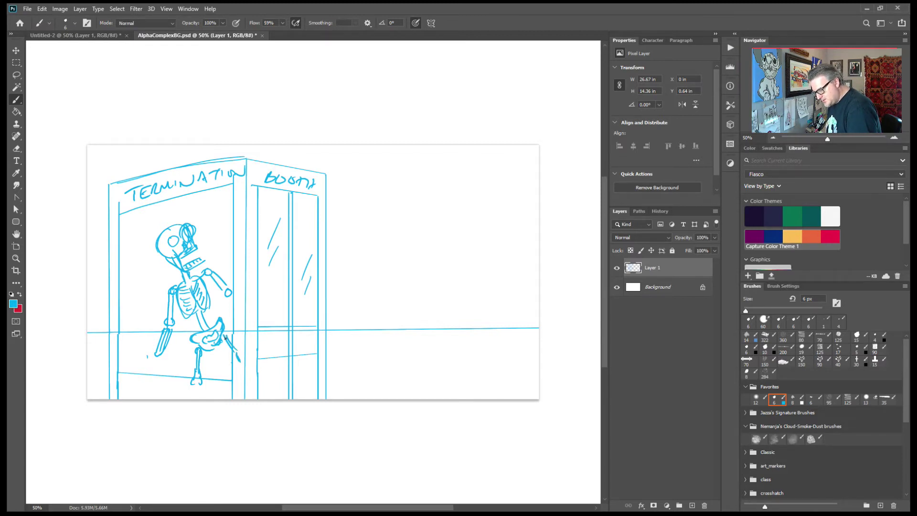
{"action": "left_click_drag", "start_coordinate": [233, 348], "coordinate": [253, 367]}
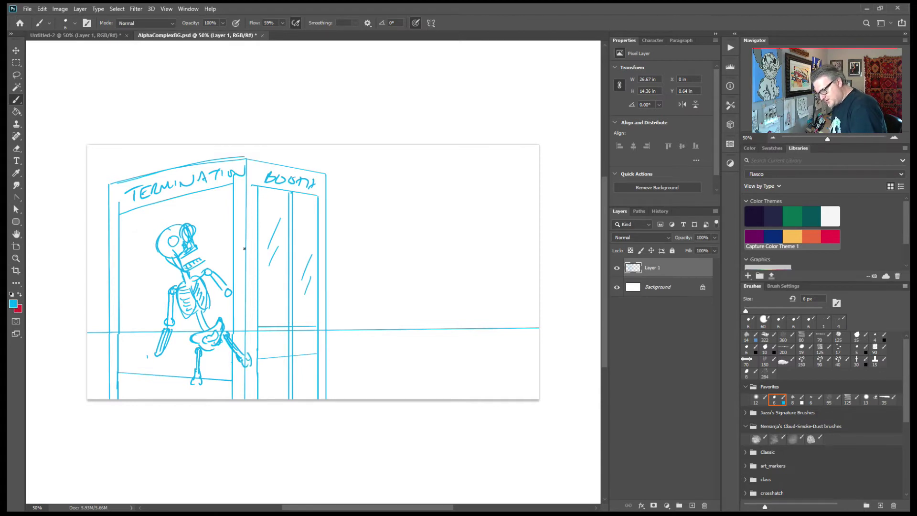
{"action": "left_click_drag", "start_coordinate": [194, 387], "coordinate": [195, 400]}
{"action": "mouse_move", "coordinate": [250, 369]}
{"action": "left_mouse_down"}
{"action": "mouse_move", "coordinate": [272, 393]}
{"action": "mouse_move", "coordinate": [235, 351]}
{"action": "mouse_move", "coordinate": [272, 386]}
{"action": "left_mouse_up"}
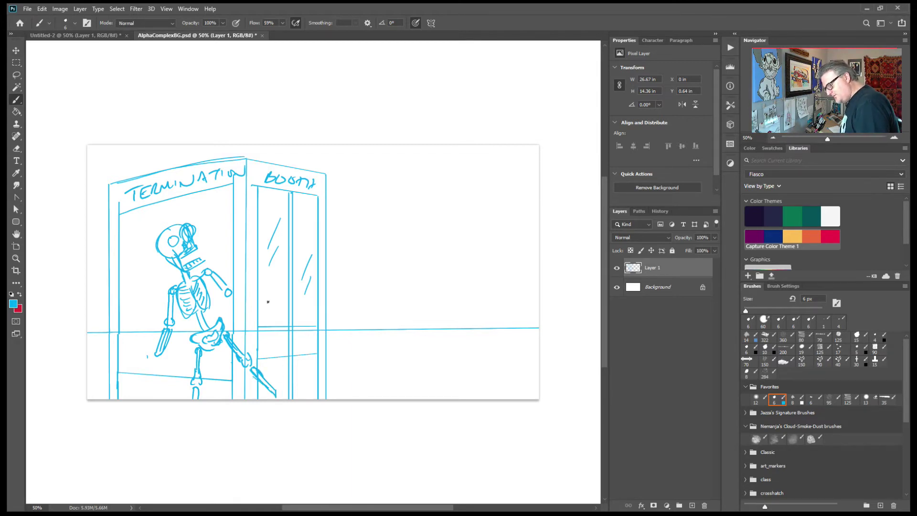
{"action": "mouse_move", "coordinate": [281, 394]}
{"action": "left_mouse_down"}
{"action": "mouse_move", "coordinate": [296, 382]}
{"action": "mouse_move", "coordinate": [298, 390]}
{"action": "left_mouse_up"}
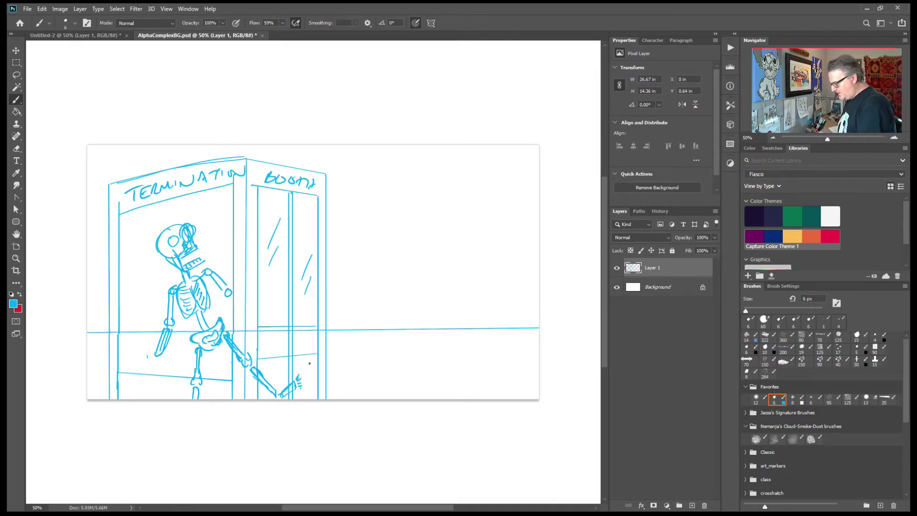
- Add a bony hand to the hanging arm, and a forearm with an open hand reaching across the booth's corner
{"action": "left_click_drag", "start_coordinate": [150, 358], "coordinate": [147, 362]}
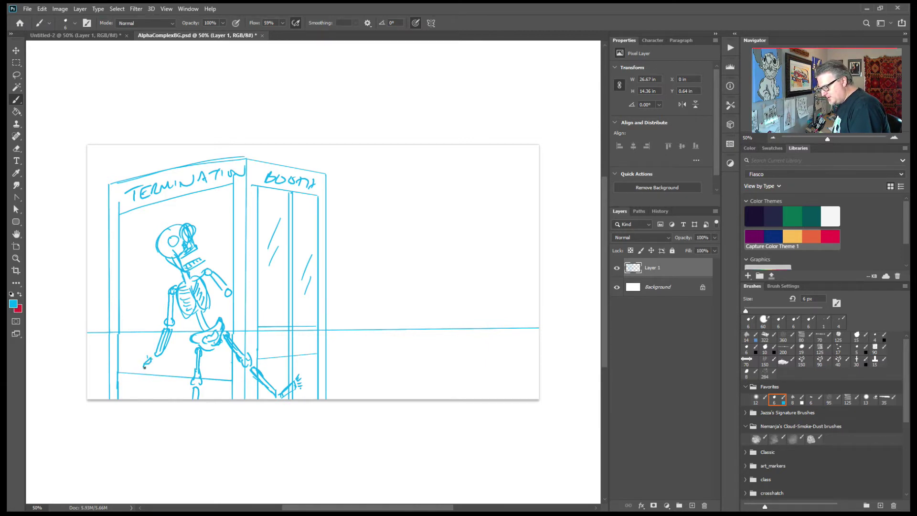
{"action": "left_click_drag", "start_coordinate": [155, 361], "coordinate": [150, 377]}
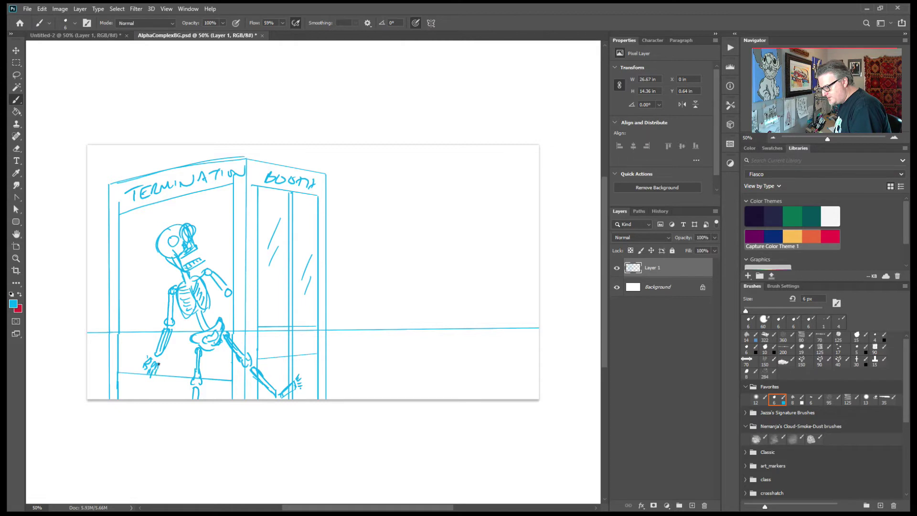
{"action": "left_click_drag", "start_coordinate": [161, 360], "coordinate": [161, 369]}
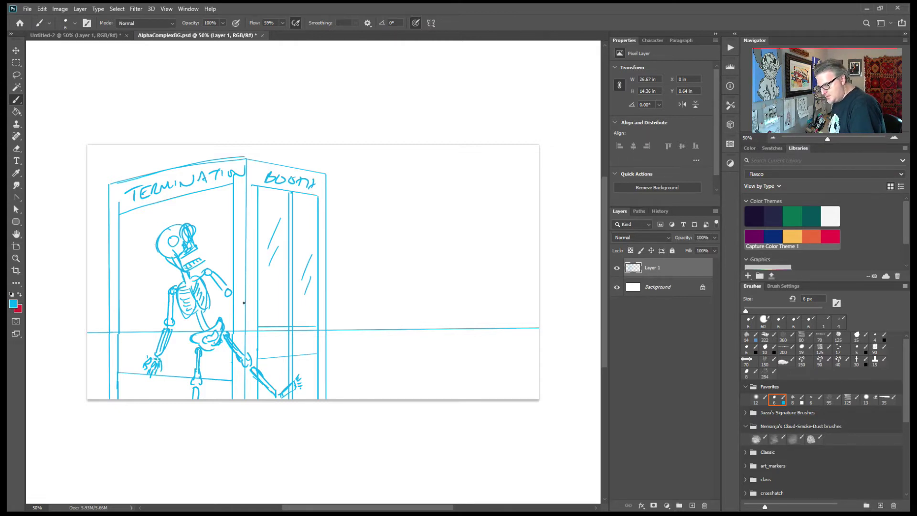
{"action": "mouse_move", "coordinate": [234, 302]}
{"action": "left_mouse_down"}
{"action": "mouse_move", "coordinate": [257, 322]}
{"action": "mouse_move", "coordinate": [237, 297]}
{"action": "mouse_move", "coordinate": [262, 327]}
{"action": "left_mouse_up"}
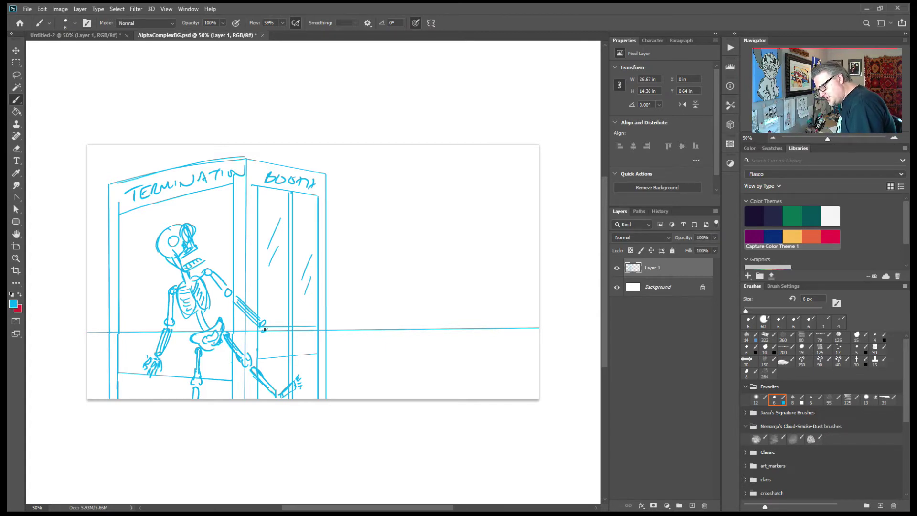
{"action": "mouse_move", "coordinate": [263, 330]}
{"action": "left_mouse_down"}
{"action": "mouse_move", "coordinate": [269, 342]}
{"action": "mouse_move", "coordinate": [281, 339]}
{"action": "left_mouse_up"}
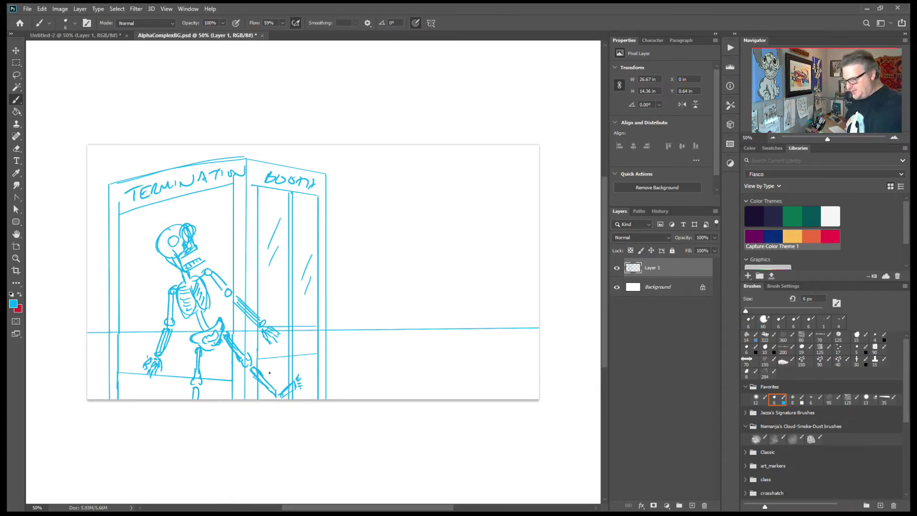
- Outline a jagged energy burst around the skeleton, running over both booth panels and between its legs
{"action": "mouse_move", "coordinate": [148, 276]}
{"action": "left_mouse_down"}
{"action": "mouse_move", "coordinate": [121, 240]}
{"action": "mouse_move", "coordinate": [121, 250]}
{"action": "mouse_move", "coordinate": [131, 221]}
{"action": "mouse_move", "coordinate": [142, 228]}
{"action": "mouse_move", "coordinate": [172, 202]}
{"action": "mouse_move", "coordinate": [228, 201]}
{"action": "mouse_move", "coordinate": [232, 237]}
{"action": "mouse_move", "coordinate": [266, 239]}
{"action": "mouse_move", "coordinate": [270, 297]}
{"action": "mouse_move", "coordinate": [307, 329]}
{"action": "mouse_move", "coordinate": [297, 347]}
{"action": "mouse_move", "coordinate": [317, 383]}
{"action": "left_mouse_up"}
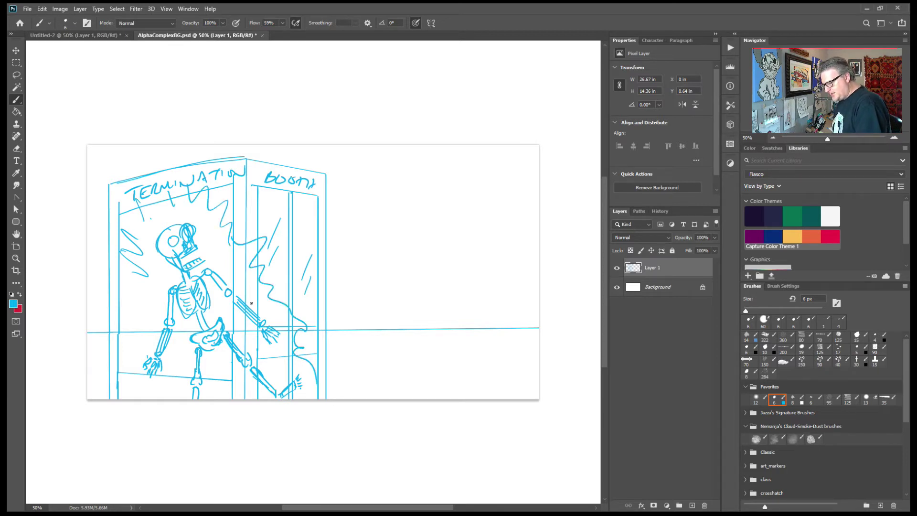
{"action": "mouse_move", "coordinate": [148, 283]}
{"action": "left_mouse_down"}
{"action": "mouse_move", "coordinate": [127, 365]}
{"action": "mouse_move", "coordinate": [142, 395]}
{"action": "mouse_move", "coordinate": [167, 412]}
{"action": "left_mouse_up"}
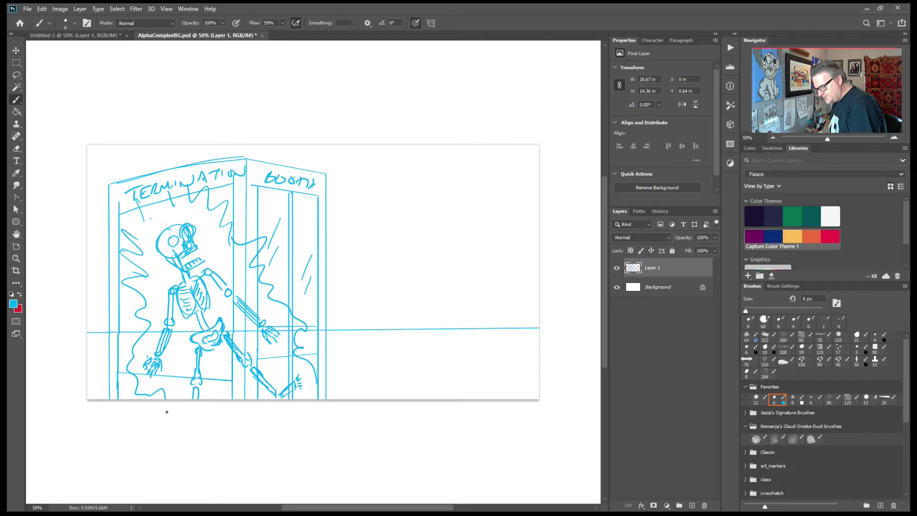
{"action": "left_click_drag", "start_coordinate": [226, 392], "coordinate": [258, 400]}
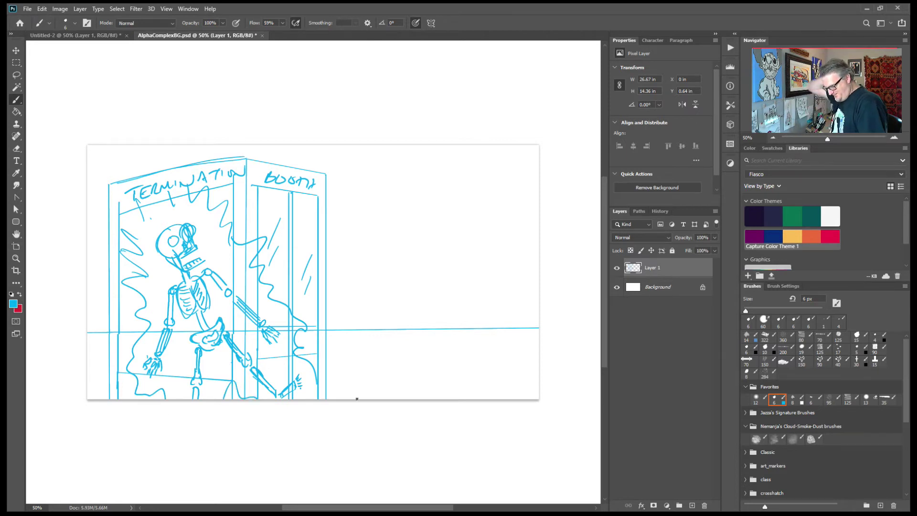
{"action": "mouse_move", "coordinate": [265, 358]}
{"action": "left_mouse_down"}
{"action": "mouse_move", "coordinate": [306, 360]}
{"action": "mouse_move", "coordinate": [268, 361]}
{"action": "mouse_move", "coordinate": [306, 373]}
{"action": "mouse_move", "coordinate": [315, 407]}
{"action": "mouse_move", "coordinate": [324, 366]}
{"action": "mouse_move", "coordinate": [283, 362]}
{"action": "mouse_move", "coordinate": [295, 358]}
{"action": "mouse_move", "coordinate": [305, 333]}
{"action": "left_mouse_up"}
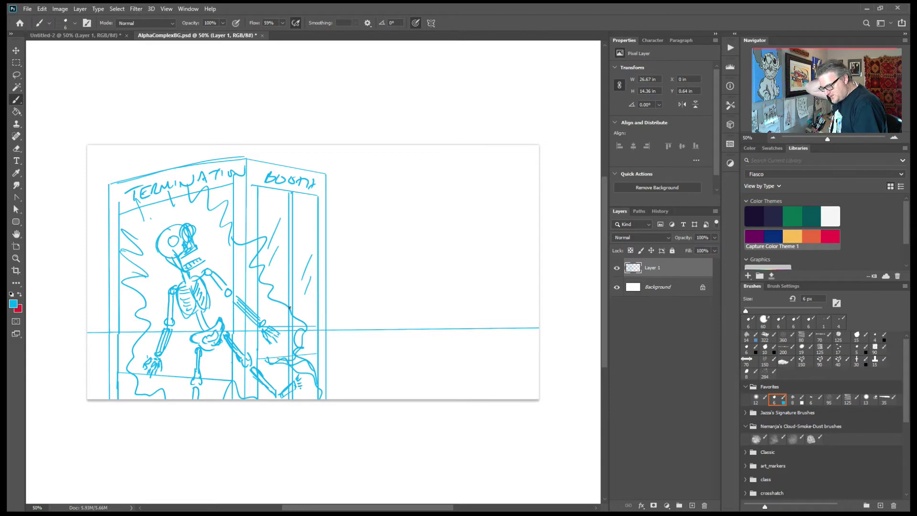
{"action": "mouse_move", "coordinate": [135, 352]}
{"action": "left_mouse_down"}
{"action": "mouse_move", "coordinate": [125, 377]}
{"action": "mouse_move", "coordinate": [170, 397]}
{"action": "left_mouse_up"}
{"action": "mouse_move", "coordinate": [191, 354]}
{"action": "left_mouse_down"}
{"action": "mouse_move", "coordinate": [177, 389]}
{"action": "mouse_move", "coordinate": [219, 399]}
{"action": "mouse_move", "coordinate": [228, 372]}
{"action": "left_mouse_up"}
{"action": "left_click_drag", "start_coordinate": [230, 375], "coordinate": [248, 397]}
{"action": "mouse_move", "coordinate": [126, 236]}
{"action": "left_mouse_down"}
{"action": "mouse_move", "coordinate": [154, 183]}
{"action": "mouse_move", "coordinate": [156, 239]}
{"action": "mouse_move", "coordinate": [140, 204]}
{"action": "mouse_move", "coordinate": [165, 210]}
{"action": "mouse_move", "coordinate": [166, 187]}
{"action": "left_mouse_up"}
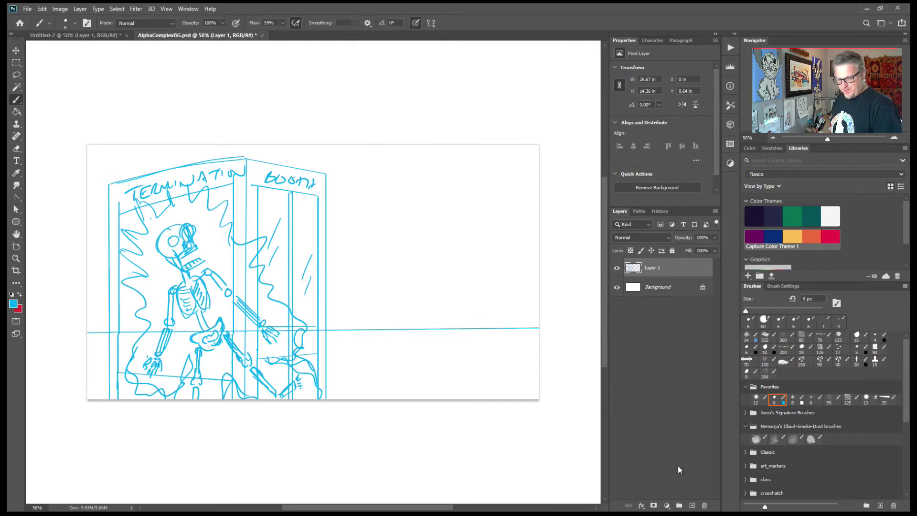
- Add a new layer and place it between Layer 1 and the Background
{"action": "left_click", "coordinate": [692, 506]}
{"action": "left_click_drag", "start_coordinate": [661, 269], "coordinate": [659, 297]}
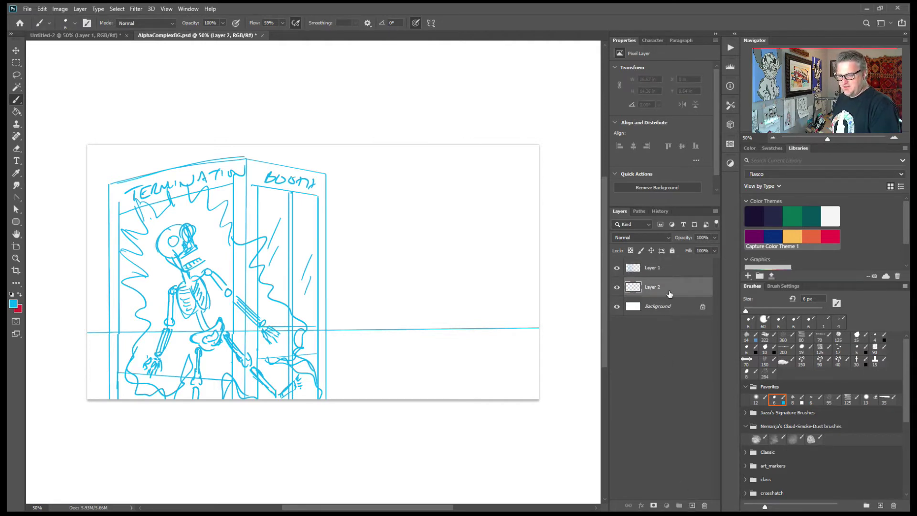
{"action": "mouse_move", "coordinate": [539, 193]}
{"action": "left_mouse_down"}
{"action": "mouse_move", "coordinate": [504, 195]}
{"action": "mouse_move", "coordinate": [504, 262]}
{"action": "mouse_move", "coordinate": [470, 290]}
{"action": "mouse_move", "coordinate": [498, 286]}
{"action": "left_mouse_up"}
{"action": "left_click_drag", "start_coordinate": [467, 219], "coordinate": [472, 289]}
{"action": "left_click_drag", "start_coordinate": [467, 235], "coordinate": [434, 232]}
{"action": "left_click_drag", "start_coordinate": [439, 231], "coordinate": [438, 266]}
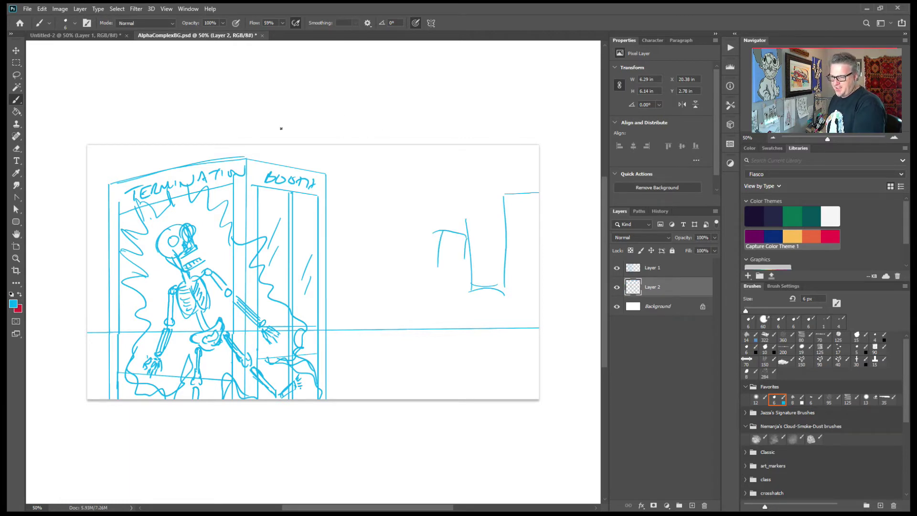
{"action": "key", "text": "ctrl+z"}
{"action": "key", "text": "ctrl+z"}
{"action": "key", "text": "ctrl+z"}
{"action": "key", "text": "ctrl+z"}
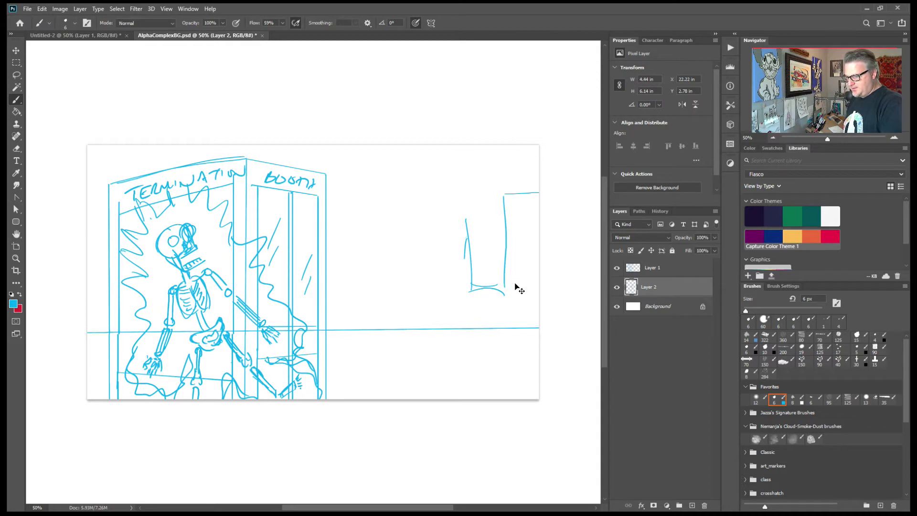
{"action": "key", "text": "ctrl+z"}
{"action": "key", "text": "ctrl+z"}
{"action": "key", "text": "ctrl+z"}
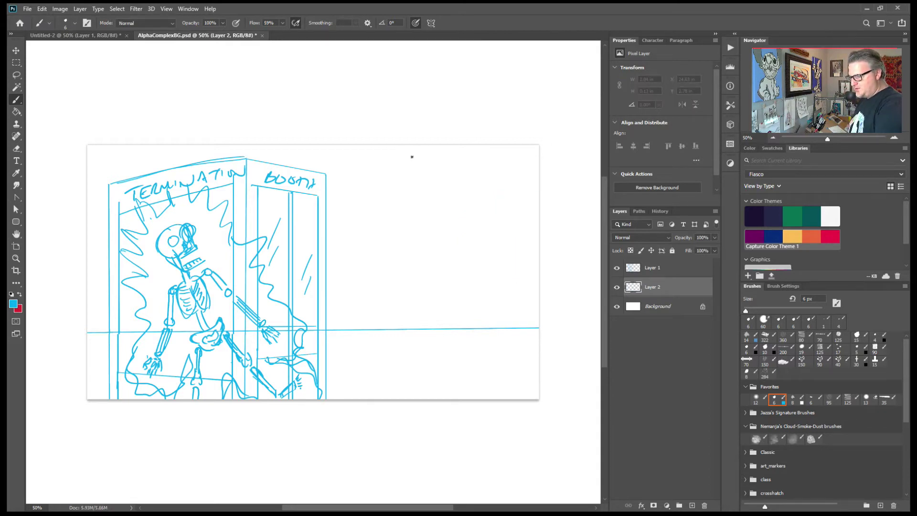
- Draw a double-lined dome arc sweeping from the canvas's top edge down to its right edge on Layer 2
{"action": "mouse_move", "coordinate": [328, 131]}
{"action": "left_mouse_down"}
{"action": "mouse_move", "coordinate": [438, 168]}
{"action": "mouse_move", "coordinate": [539, 251]}
{"action": "left_mouse_up"}
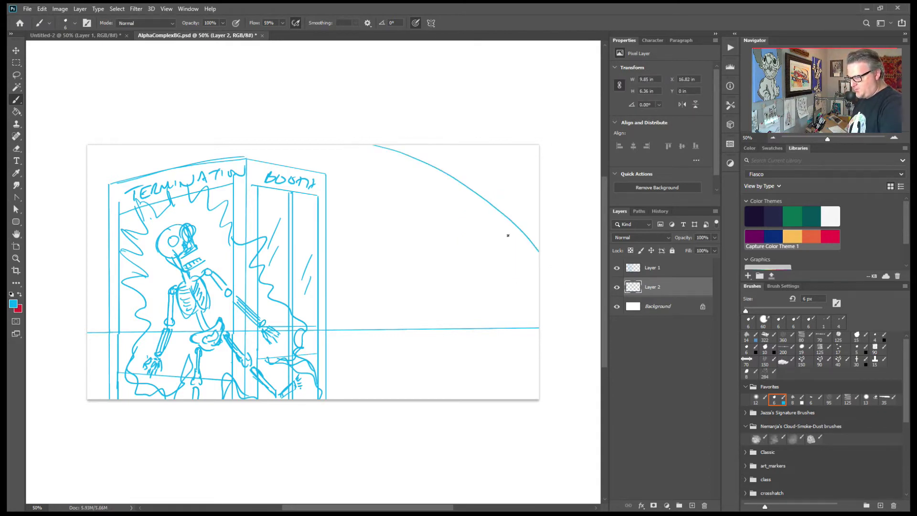
{"action": "mouse_move", "coordinate": [339, 129]}
{"action": "left_mouse_down"}
{"action": "mouse_move", "coordinate": [440, 173]}
{"action": "mouse_move", "coordinate": [516, 230]}
{"action": "mouse_move", "coordinate": [547, 270]}
{"action": "left_mouse_up"}
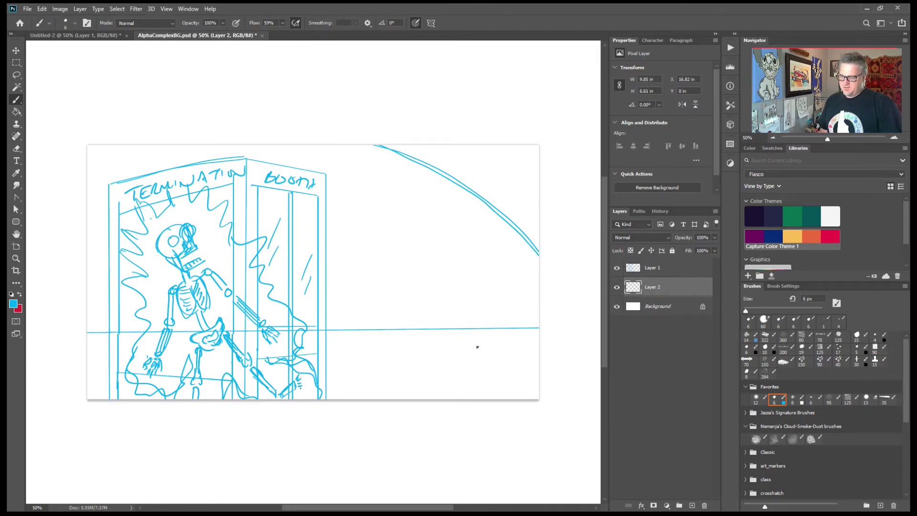
- Sketch a skyline of blocky buildings of varied heights above the horizon, from the canvas's right side back to the booth
{"action": "mouse_move", "coordinate": [459, 237]}
{"action": "left_mouse_down"}
{"action": "mouse_move", "coordinate": [462, 319]}
{"action": "mouse_move", "coordinate": [484, 267]}
{"action": "mouse_move", "coordinate": [484, 315]}
{"action": "left_mouse_up"}
{"action": "left_click_drag", "start_coordinate": [485, 276], "coordinate": [507, 329]}
{"action": "left_click_drag", "start_coordinate": [510, 296], "coordinate": [525, 295]}
{"action": "left_click_drag", "start_coordinate": [528, 293], "coordinate": [530, 318]}
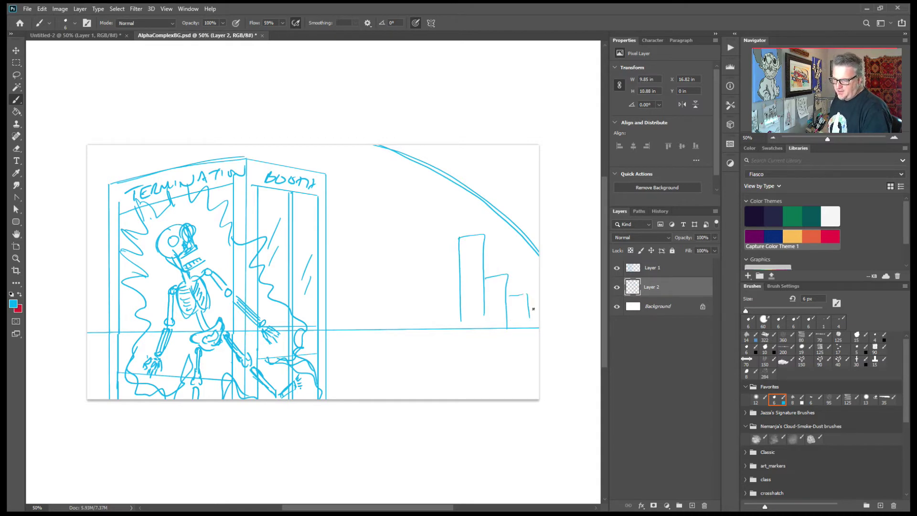
{"action": "mouse_move", "coordinate": [458, 290]}
{"action": "left_mouse_down"}
{"action": "mouse_move", "coordinate": [430, 290]}
{"action": "mouse_move", "coordinate": [423, 316]}
{"action": "left_mouse_up"}
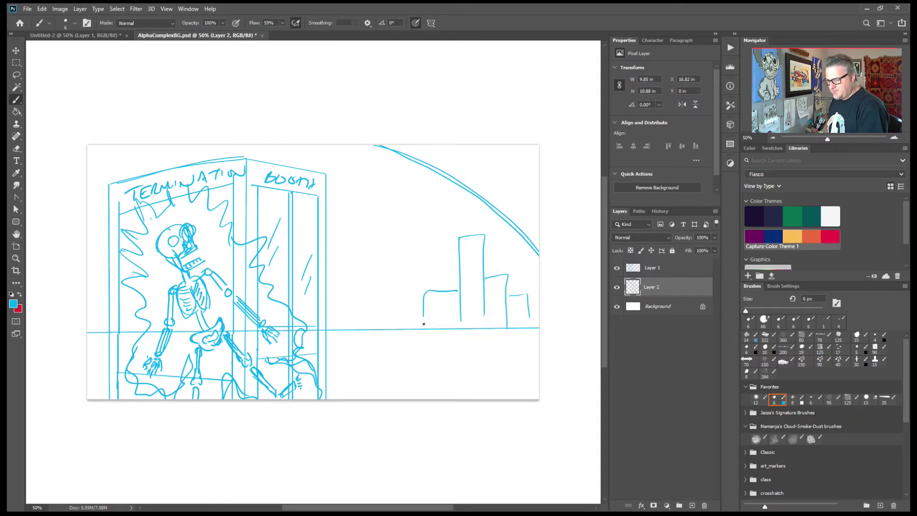
{"action": "mouse_move", "coordinate": [419, 220]}
{"action": "left_mouse_down"}
{"action": "mouse_move", "coordinate": [418, 308]}
{"action": "mouse_move", "coordinate": [379, 218]}
{"action": "mouse_move", "coordinate": [380, 296]}
{"action": "left_mouse_up"}
{"action": "left_click_drag", "start_coordinate": [375, 257], "coordinate": [336, 308]}
{"action": "mouse_move", "coordinate": [325, 211]}
{"action": "left_mouse_down"}
{"action": "mouse_move", "coordinate": [340, 211]}
{"action": "mouse_move", "coordinate": [341, 261]}
{"action": "left_mouse_up"}
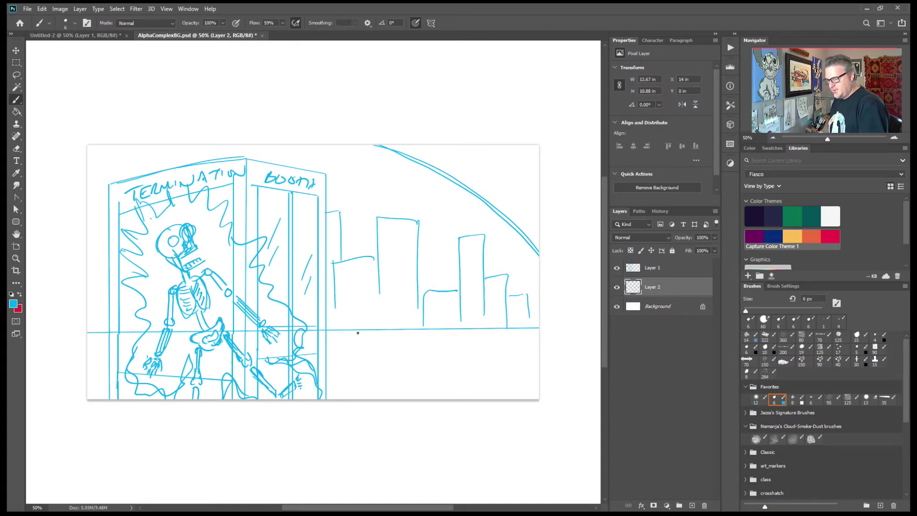
- Give the skyline buildings depth by sketching receding side faces along their right edges
{"action": "mouse_move", "coordinate": [423, 267]}
{"action": "left_mouse_down"}
{"action": "mouse_move", "coordinate": [434, 263]}
{"action": "mouse_move", "coordinate": [436, 290]}
{"action": "left_mouse_up"}
{"action": "left_click_drag", "start_coordinate": [426, 219], "coordinate": [422, 277]}
{"action": "left_click_drag", "start_coordinate": [340, 210], "coordinate": [350, 252]}
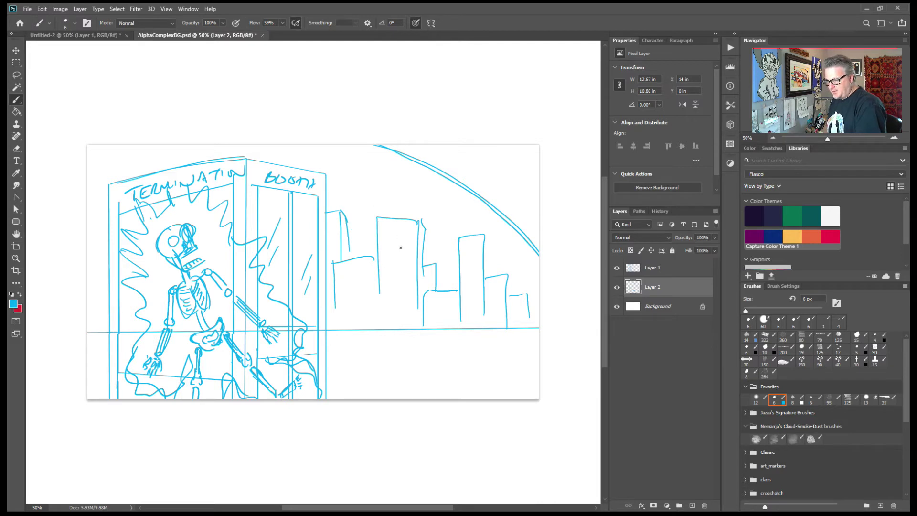
{"action": "mouse_move", "coordinate": [486, 236]}
{"action": "left_mouse_down"}
{"action": "mouse_move", "coordinate": [510, 297]}
{"action": "mouse_move", "coordinate": [532, 302]}
{"action": "mouse_move", "coordinate": [534, 328]}
{"action": "left_mouse_up"}
{"action": "left_click_drag", "start_coordinate": [438, 265], "coordinate": [440, 286]}
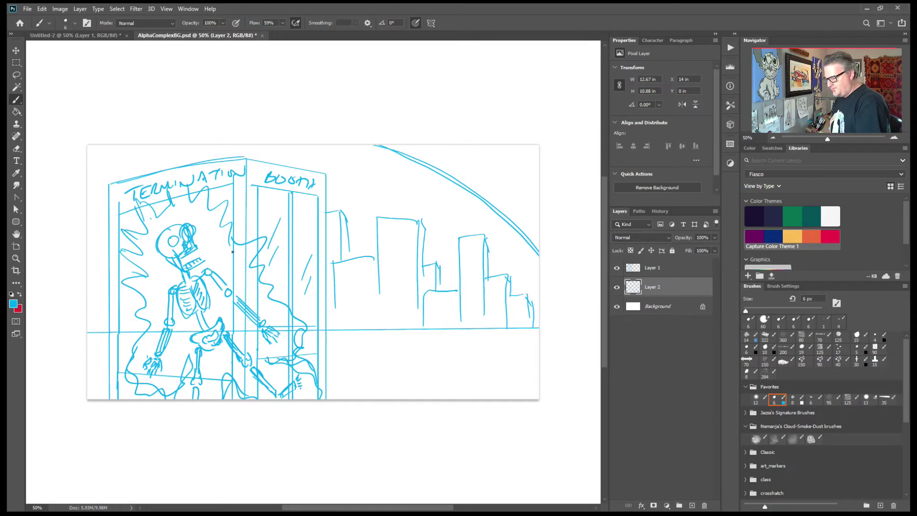
- Sketch a partial building left of the booth and continue the double-lined dome arc across the canvas's upper-left corner
{"action": "mouse_move", "coordinate": [109, 235]}
{"action": "left_mouse_down"}
{"action": "mouse_move", "coordinate": [97, 234]}
{"action": "mouse_move", "coordinate": [96, 257]}
{"action": "left_mouse_up"}
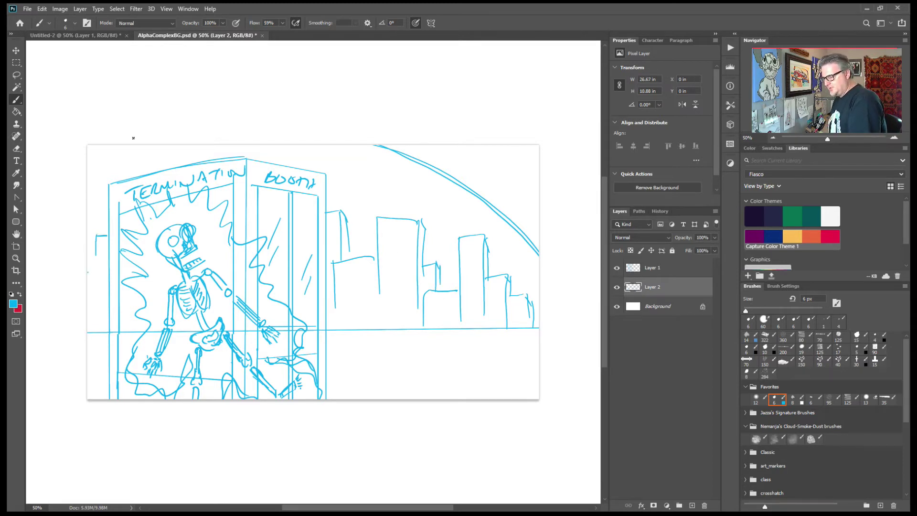
{"action": "left_click_drag", "start_coordinate": [95, 157], "coordinate": [275, 103]}
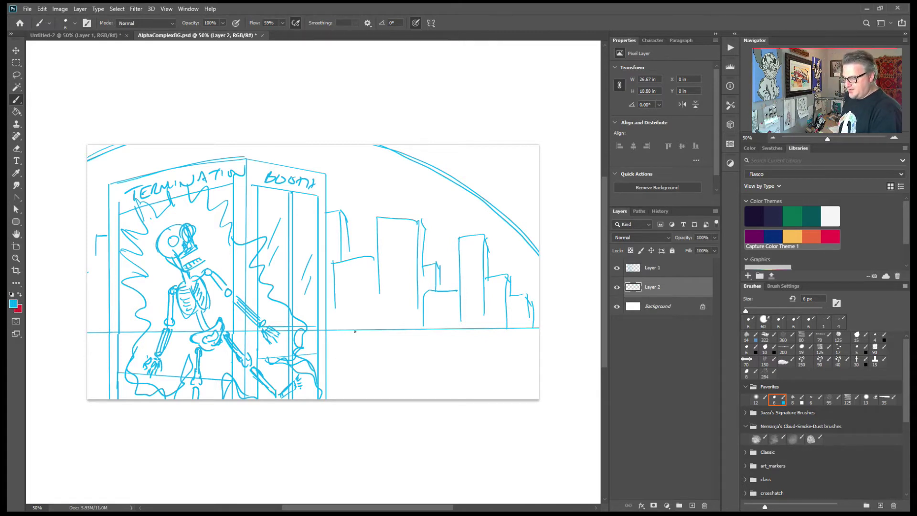
- Sketch road lines fanning from a vanishing point on the horizon down past the booth to the canvas's bottom edge
{"action": "mouse_move", "coordinate": [412, 329]}
{"action": "left_mouse_down"}
{"action": "mouse_move", "coordinate": [352, 367]}
{"action": "mouse_move", "coordinate": [411, 330]}
{"action": "mouse_move", "coordinate": [321, 359]}
{"action": "left_mouse_up"}
{"action": "left_click_drag", "start_coordinate": [385, 333], "coordinate": [308, 361]}
{"action": "left_click_drag", "start_coordinate": [406, 330], "coordinate": [264, 385]}
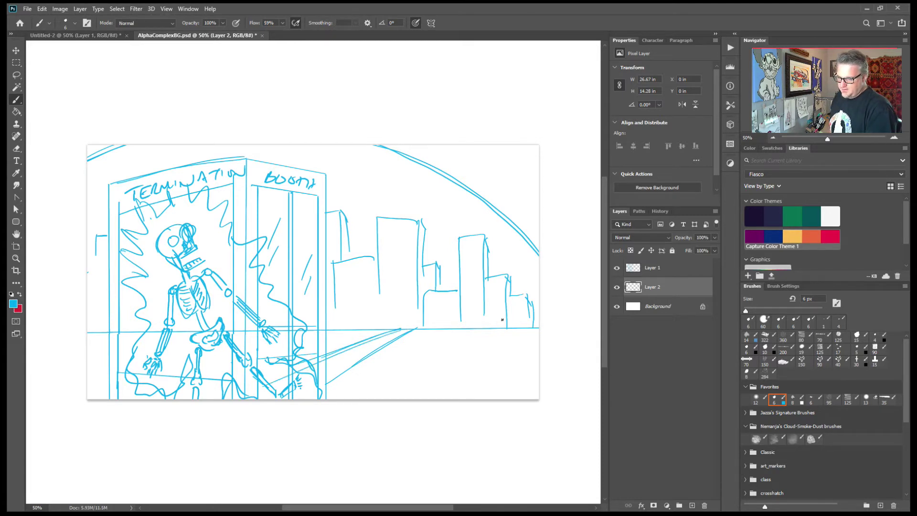
{"action": "left_click_drag", "start_coordinate": [417, 327], "coordinate": [318, 389]}
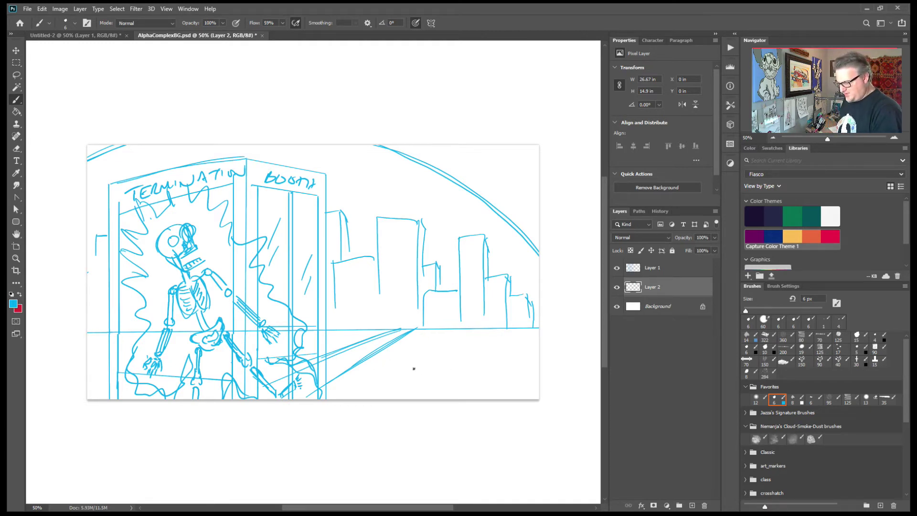
{"action": "mouse_move", "coordinate": [416, 331]}
{"action": "left_mouse_down"}
{"action": "mouse_move", "coordinate": [324, 416]}
{"action": "mouse_move", "coordinate": [417, 330]}
{"action": "mouse_move", "coordinate": [298, 371]}
{"action": "left_mouse_up"}
{"action": "mouse_move", "coordinate": [387, 326]}
{"action": "left_mouse_down"}
{"action": "mouse_move", "coordinate": [189, 414]}
{"action": "mouse_move", "coordinate": [406, 329]}
{"action": "mouse_move", "coordinate": [258, 376]}
{"action": "left_mouse_up"}
{"action": "left_click_drag", "start_coordinate": [207, 398], "coordinate": [206, 400]}
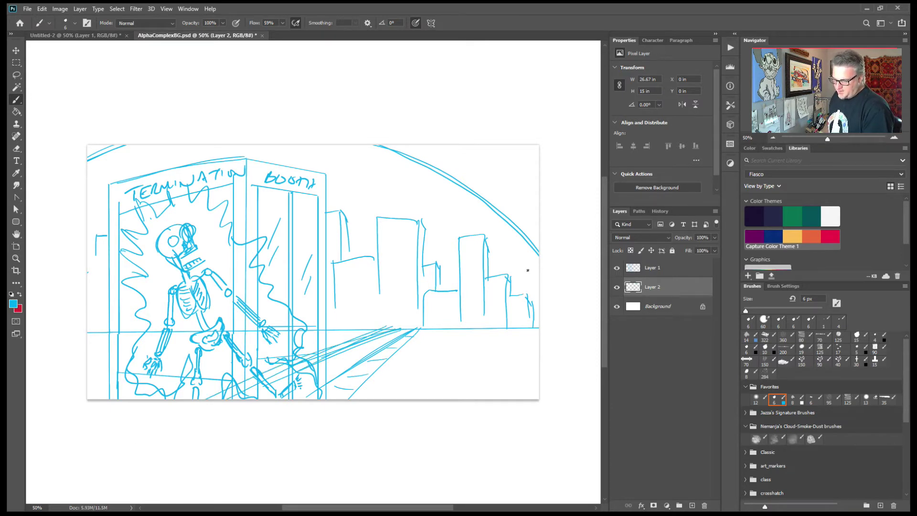
{"action": "left_click_drag", "start_coordinate": [426, 331], "coordinate": [350, 399]}
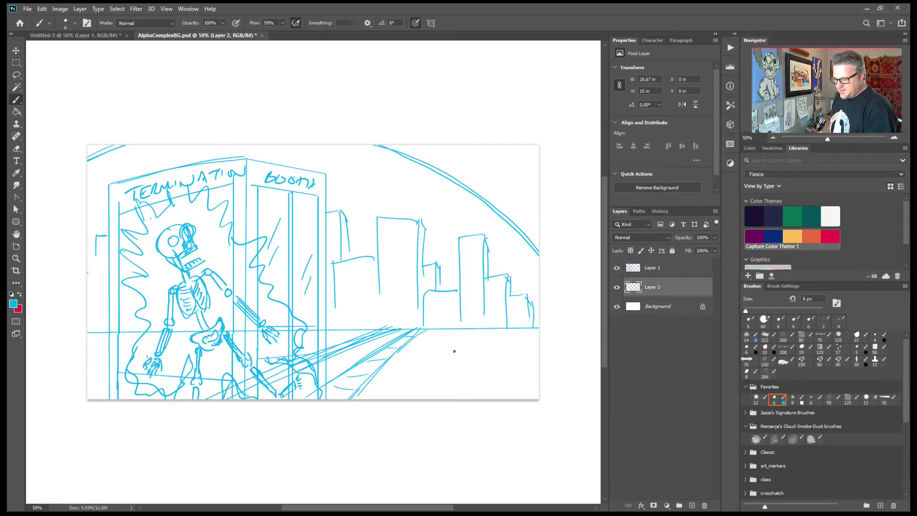
- Sketch a rough clump and wavy ground contours beside the road, and reinforce the road's converging lines
{"action": "mouse_move", "coordinate": [390, 357]}
{"action": "left_mouse_down"}
{"action": "mouse_move", "coordinate": [392, 366]}
{"action": "mouse_move", "coordinate": [402, 356]}
{"action": "mouse_move", "coordinate": [386, 368]}
{"action": "left_mouse_up"}
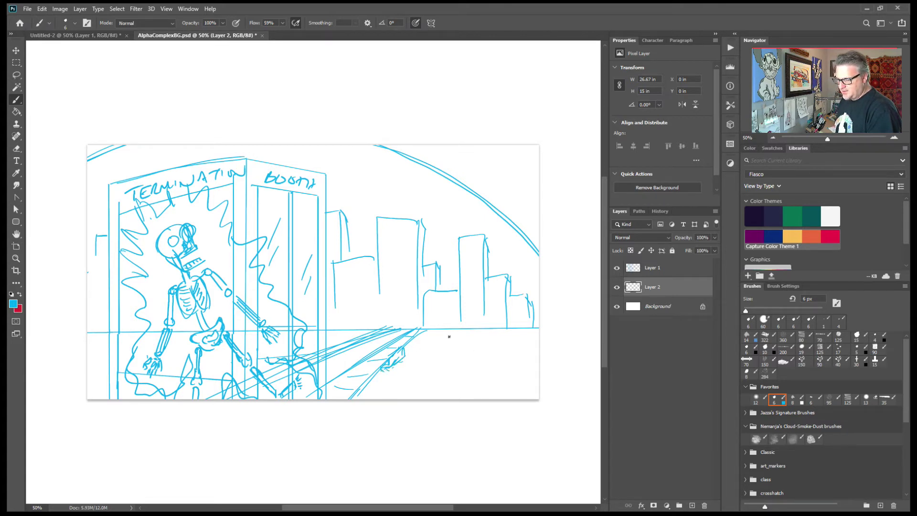
{"action": "left_click_drag", "start_coordinate": [373, 377], "coordinate": [461, 355]}
{"action": "mouse_move", "coordinate": [468, 349]}
{"action": "left_mouse_down"}
{"action": "mouse_move", "coordinate": [515, 346]}
{"action": "mouse_move", "coordinate": [451, 369]}
{"action": "left_mouse_up"}
{"action": "left_click_drag", "start_coordinate": [437, 372], "coordinate": [421, 376]}
{"action": "left_click_drag", "start_coordinate": [417, 331], "coordinate": [495, 325]}
{"action": "mouse_move", "coordinate": [384, 328]}
{"action": "left_mouse_down"}
{"action": "mouse_move", "coordinate": [177, 399]}
{"action": "mouse_move", "coordinate": [364, 335]}
{"action": "mouse_move", "coordinate": [186, 400]}
{"action": "mouse_move", "coordinate": [228, 400]}
{"action": "left_mouse_up"}
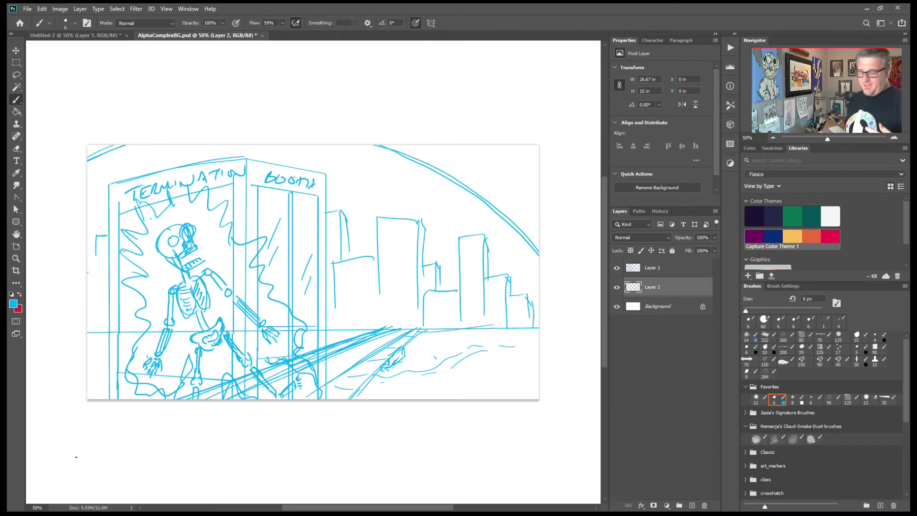
- Merge Layer 1 with Layer 2 and fade the merged sketch layer to 24% opacity
{"action": "left_click", "coordinate": [654, 266]}
{"action": "key", "text": "ctrl+e"}
{"action": "left_click", "coordinate": [702, 238]}
{"action": "type", "text": "25"}
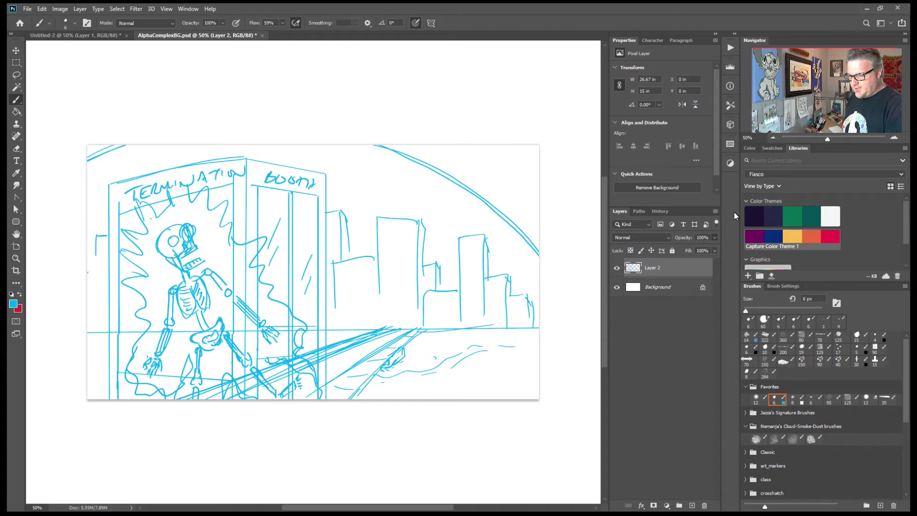
{"action": "key", "text": "Return"}
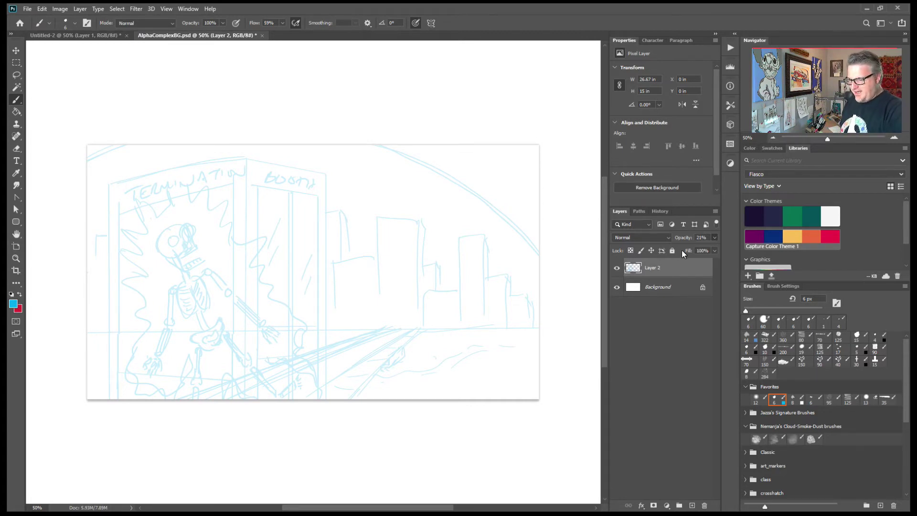
{"action": "key", "text": "5"}
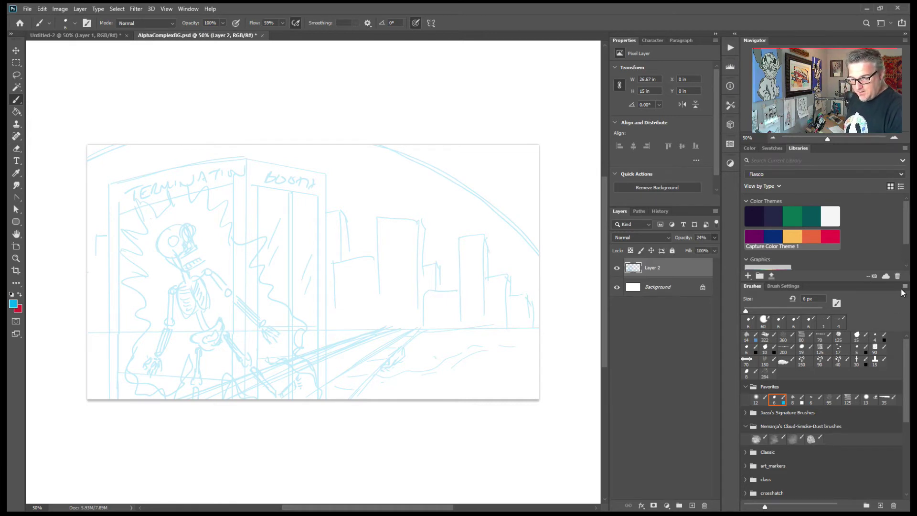
- Choose the black 6 px inking brush preset with 90% flow
{"action": "left_click", "coordinate": [747, 349]}
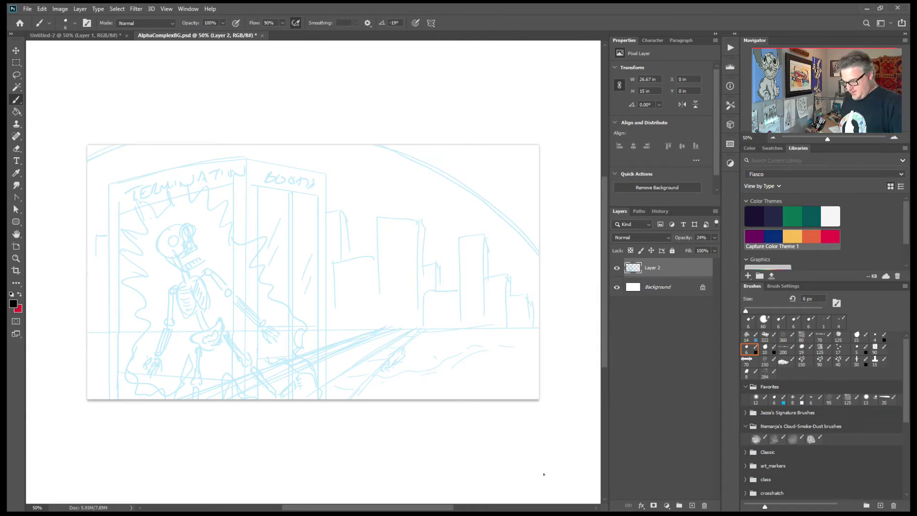
{"action": "key", "text": "ctrl+plus"}
{"action": "key", "text": "ctrl+plus"}
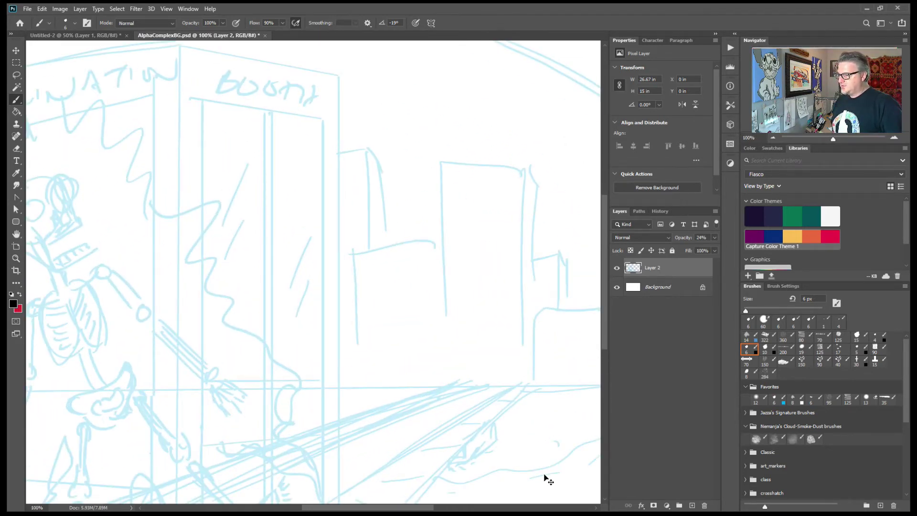
{"action": "key", "text": "ctrl+plus"}
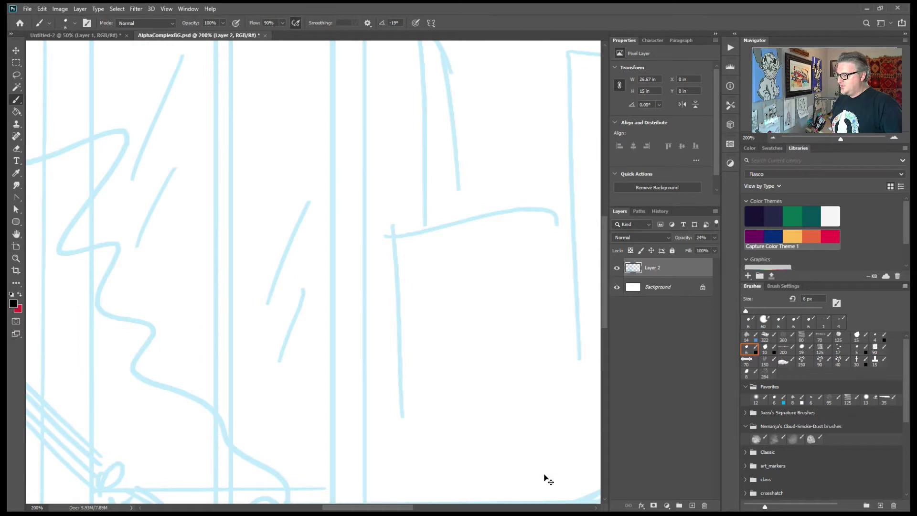
{"action": "key", "text": "ctrl+BackSpace"}
{"action": "key", "text": "ctrl+z"}
{"action": "key", "text": "ctrl+minus"}
{"action": "left_click_drag", "start_coordinate": [373, 193], "coordinate": [314, 396]}
{"action": "left_click_drag", "start_coordinate": [279, 367], "coordinate": [486, 259]}
{"action": "key", "text": "ctrl+z"}
{"action": "key", "text": "ctrl+z"}
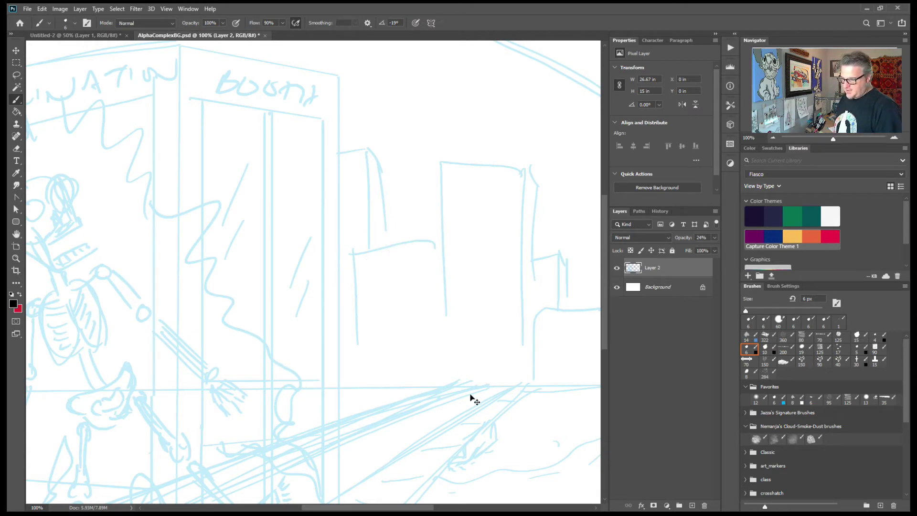
- Add a new layer above the faded sketch layer for inking
{"action": "key", "text": "ctrl+shift+alt+n"}
{"action": "mouse_move", "coordinate": [456, 187]}
{"action": "left_mouse_down"}
{"action": "mouse_move", "coordinate": [210, 383]}
{"action": "mouse_move", "coordinate": [479, 209]}
{"action": "left_mouse_up"}
{"action": "left_click_drag", "start_coordinate": [390, 285], "coordinate": [393, 446]}
{"action": "mouse_move", "coordinate": [503, 192]}
{"action": "left_mouse_down"}
{"action": "mouse_move", "coordinate": [526, 379]}
{"action": "mouse_move", "coordinate": [542, 224]}
{"action": "mouse_move", "coordinate": [412, 268]}
{"action": "mouse_move", "coordinate": [504, 401]}
{"action": "left_mouse_up"}
{"action": "left_click_drag", "start_coordinate": [495, 419], "coordinate": [499, 435]}
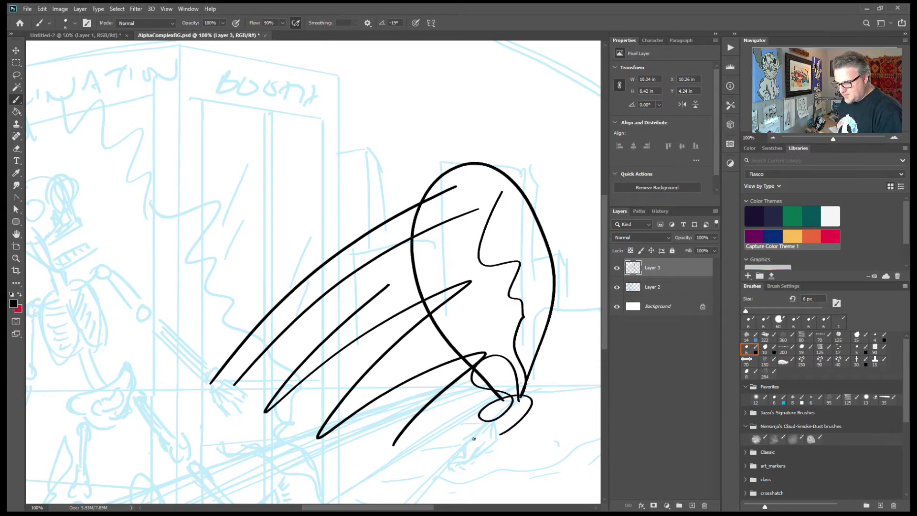
{"action": "key", "text": "ctrl+z"}
{"action": "key", "text": "ctrl+z"}
{"action": "key", "text": "ctrl+z"}
{"action": "key", "text": "ctrl+z"}
{"action": "key", "text": "ctrl+z"}
{"action": "key", "text": "ctrl+z"}
{"action": "key", "text": "ctrl+z"}
{"action": "key", "text": "ctrl+z"}
{"action": "key", "text": "ctrl+z"}
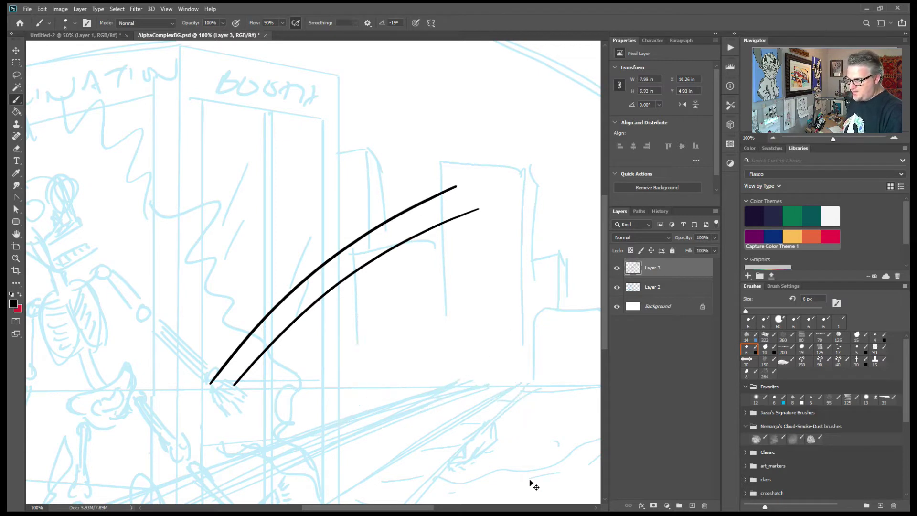
{"action": "key", "text": "ctrl+z"}
{"action": "left_click_drag", "start_coordinate": [248, 208], "coordinate": [501, 129]}
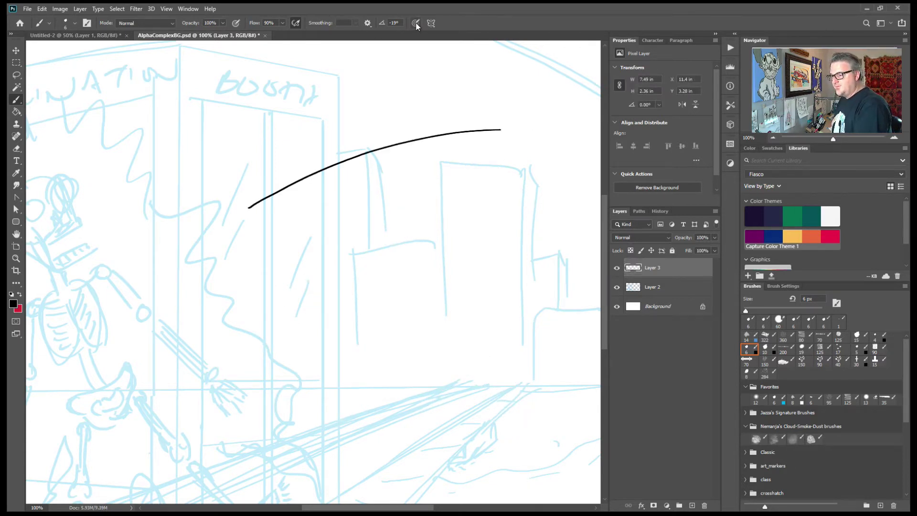
{"action": "mouse_move", "coordinate": [252, 257]}
{"action": "left_mouse_down"}
{"action": "mouse_move", "coordinate": [333, 218]}
{"action": "mouse_move", "coordinate": [509, 201]}
{"action": "mouse_move", "coordinate": [369, 291]}
{"action": "mouse_move", "coordinate": [454, 273]}
{"action": "mouse_move", "coordinate": [462, 350]}
{"action": "mouse_move", "coordinate": [452, 362]}
{"action": "left_mouse_up"}
{"action": "mouse_move", "coordinate": [381, 335]}
{"action": "left_mouse_down"}
{"action": "mouse_move", "coordinate": [403, 347]}
{"action": "mouse_move", "coordinate": [413, 393]}
{"action": "mouse_move", "coordinate": [466, 419]}
{"action": "left_mouse_up"}
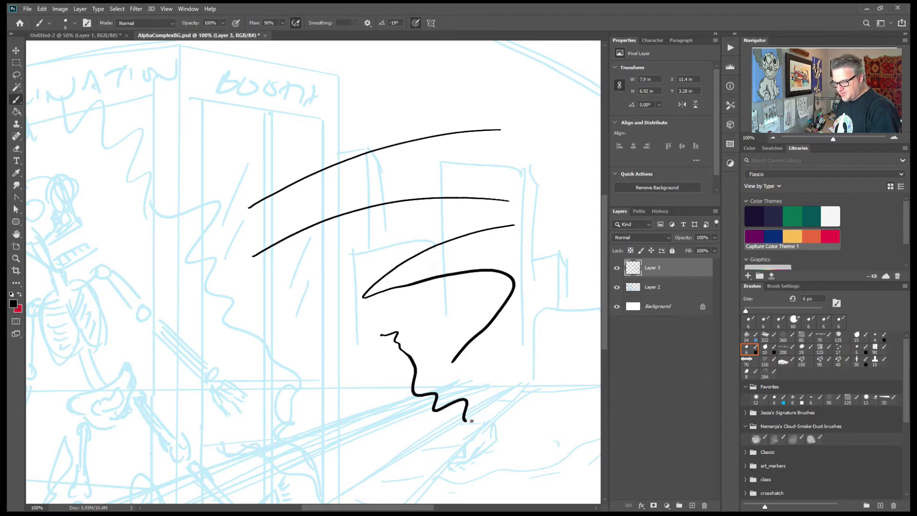
{"action": "key", "text": "ctrl+z"}
{"action": "key", "text": "ctrl+z"}
{"action": "key", "text": "ctrl+z"}
{"action": "key", "text": "ctrl+z"}
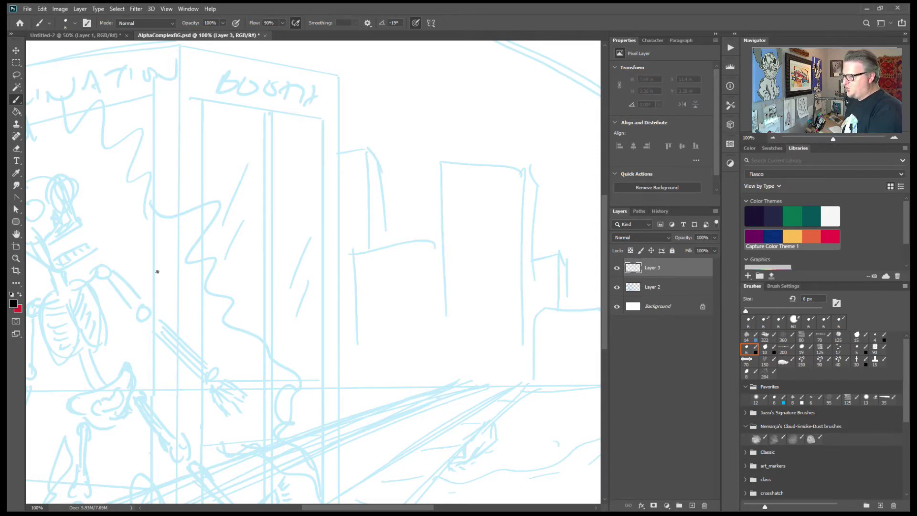
- Draw an elliptical selection of about 31 by 18.6 in, extending beyond the canvas and following the sketched dome arc
{"action": "scroll", "coordinate": [505, 370], "scroll_direction": "down", "scroll_amount": 2}
{"action": "scroll", "coordinate": [503, 371], "scroll_direction": "up", "scroll_amount": 1}
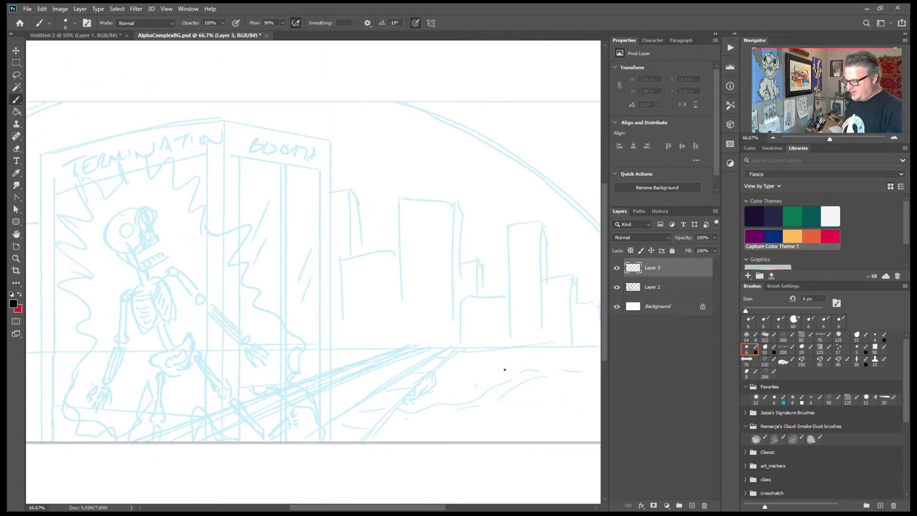
{"action": "mouse_move", "coordinate": [301, 337]}
{"action": "left_mouse_down"}
{"action": "mouse_move", "coordinate": [266, 356]}
{"action": "mouse_move", "coordinate": [204, 318]}
{"action": "left_mouse_up"}
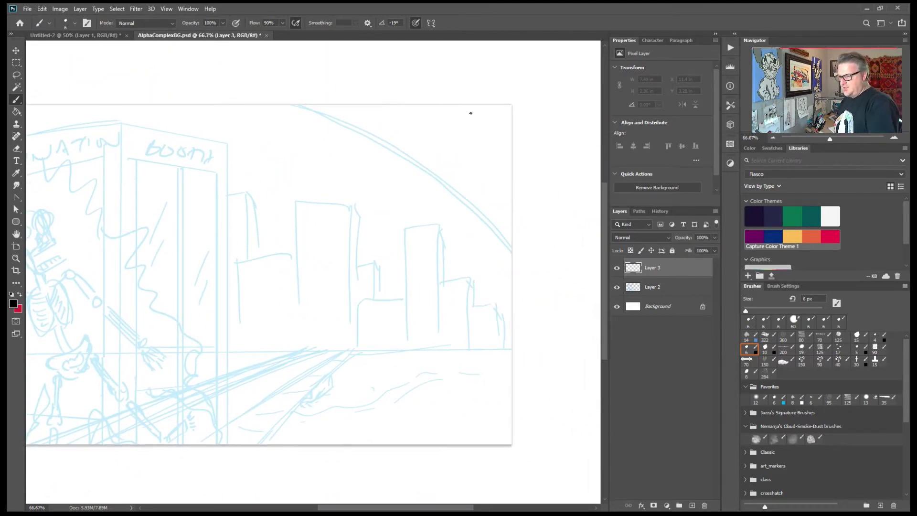
{"action": "left_click", "coordinate": [17, 66], "text": "alt"}
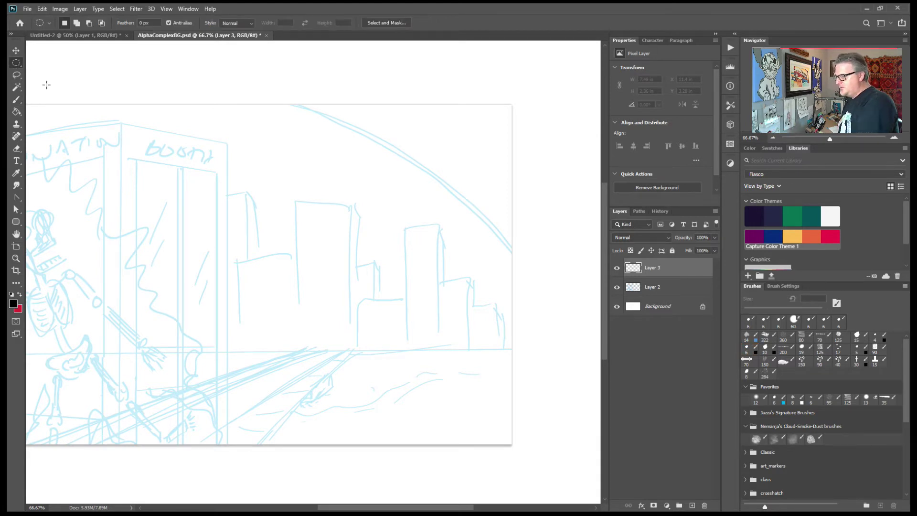
{"action": "scroll", "coordinate": [271, 426], "scroll_direction": "down", "scroll_amount": 2}
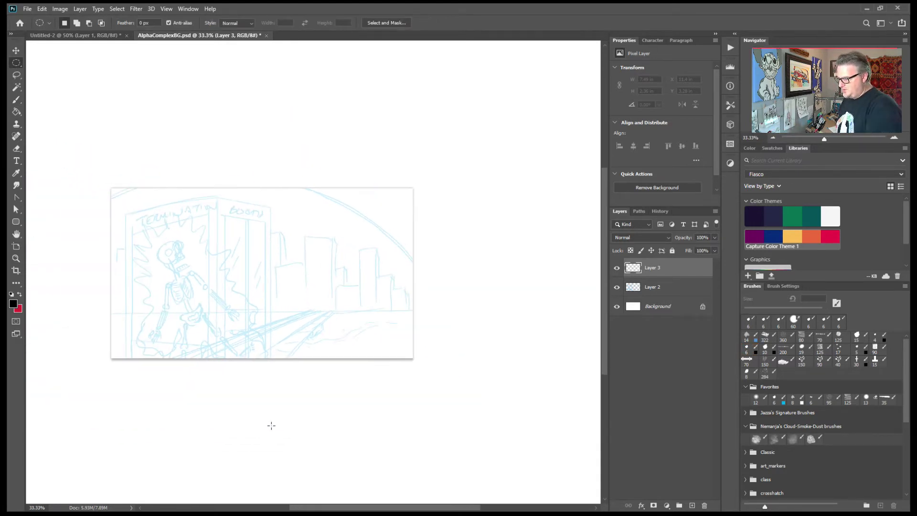
{"action": "mouse_move", "coordinate": [240, 295]}
{"action": "left_mouse_down"}
{"action": "mouse_move", "coordinate": [428, 234]}
{"action": "mouse_move", "coordinate": [491, 248]}
{"action": "mouse_move", "coordinate": [382, 182]}
{"action": "mouse_move", "coordinate": [423, 139]}
{"action": "mouse_move", "coordinate": [533, 159]}
{"action": "mouse_move", "coordinate": [478, 193]}
{"action": "mouse_move", "coordinate": [477, 180]}
{"action": "mouse_move", "coordinate": [442, 156]}
{"action": "left_mouse_up"}
{"action": "left_click_drag", "start_coordinate": [363, 339], "coordinate": [335, 370]}
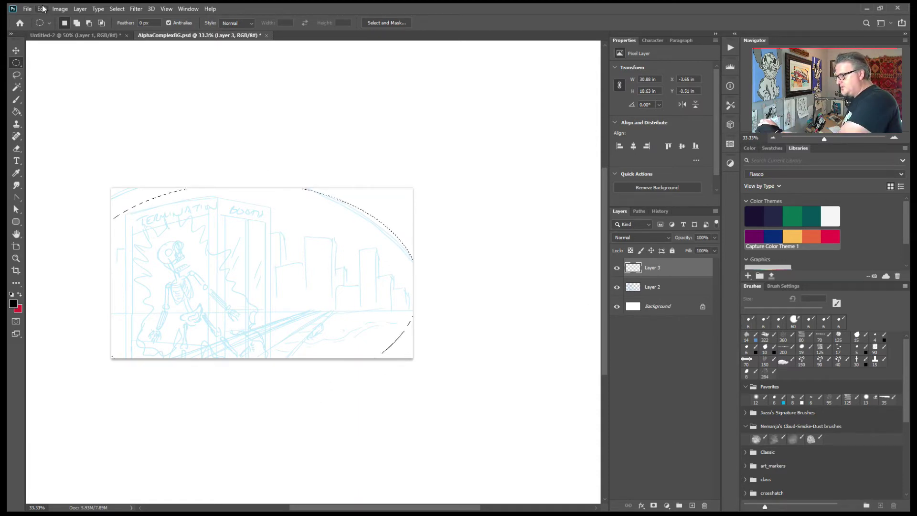
- Stroke the elliptical selection in black on Layer 3 and deselect it
{"action": "key", "text": "i"}
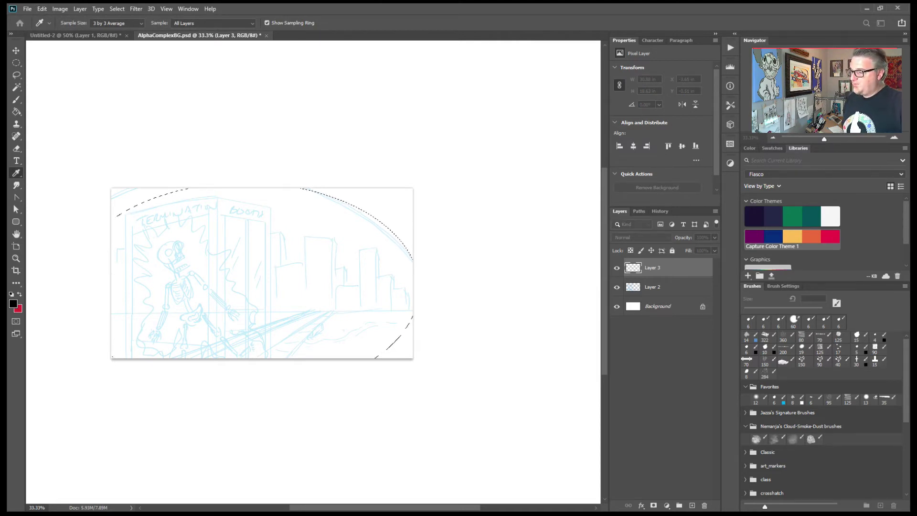
{"action": "key", "text": "m"}
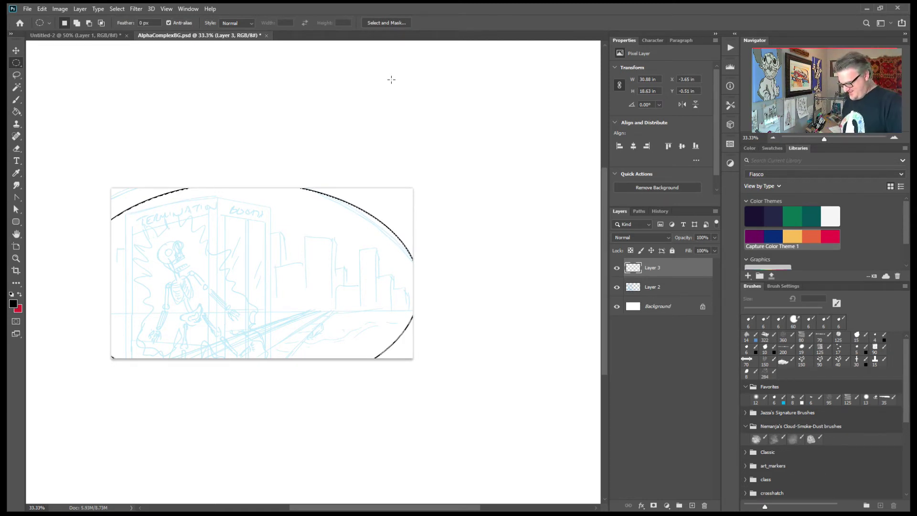
{"action": "key", "text": "ctrl+d"}
- Erase the part of the black ellipse that crosses the canvas's lower-right corner, using a 60 px eraser
{"action": "key", "text": "e"}
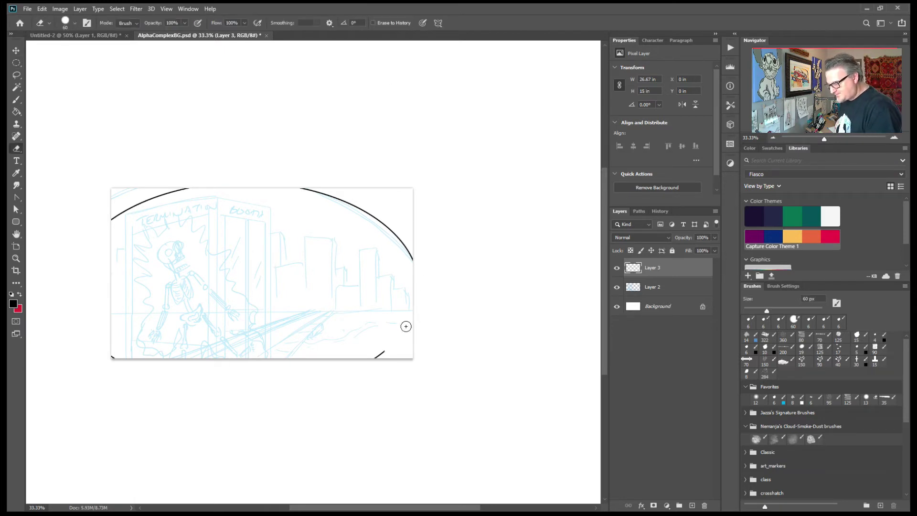
{"action": "left_click_drag", "start_coordinate": [394, 336], "coordinate": [360, 352]}
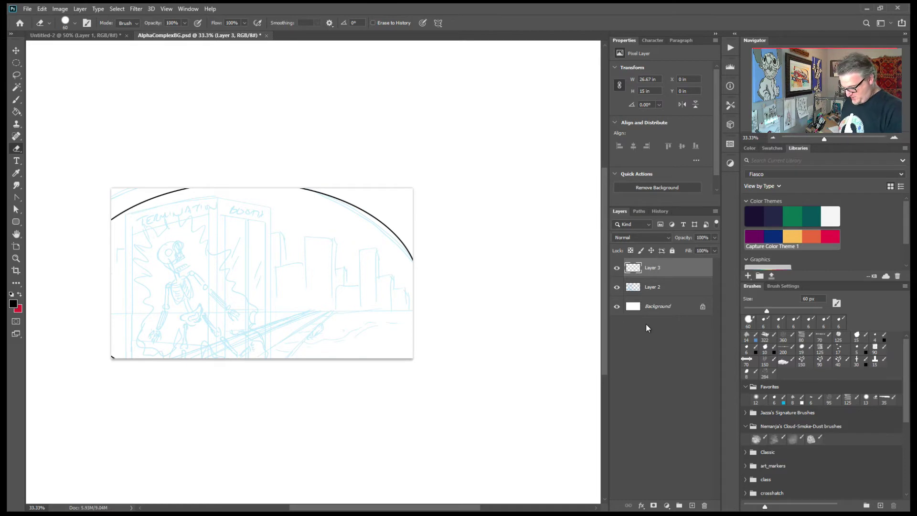
{"action": "key", "text": "b"}
- Add a new layer, place it between Layer 3 and Layer 2, and name it City
{"action": "key", "text": "ctrl+plus"}
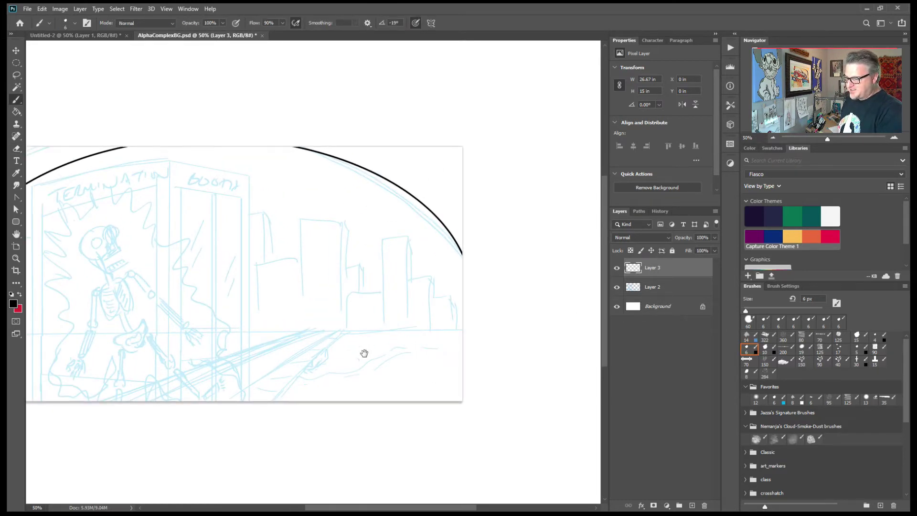
{"action": "left_click_drag", "start_coordinate": [381, 353], "coordinate": [520, 364]}
{"action": "key", "text": "ctrl+minus"}
{"action": "key", "text": "ctrl+plus"}
{"action": "scroll", "coordinate": [354, 371], "scroll_direction": "right", "scroll_amount": 5}
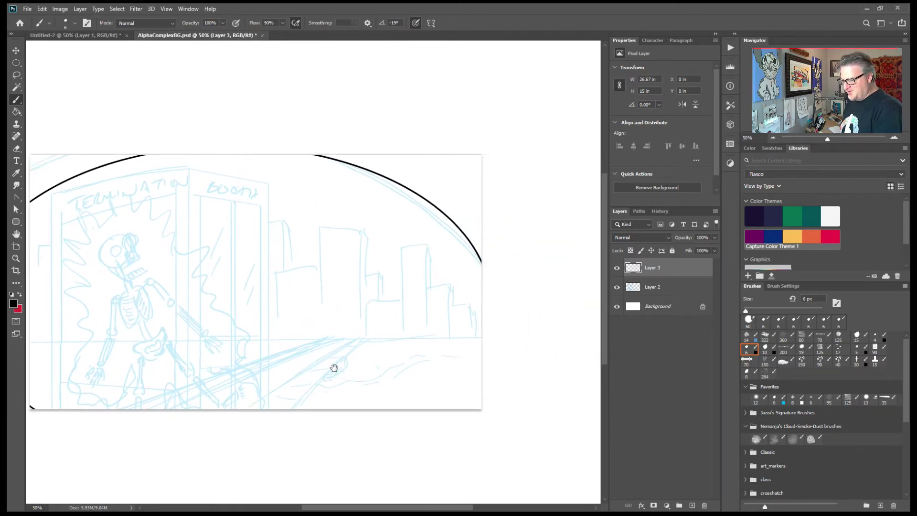
{"action": "key", "text": "ctrl+plus"}
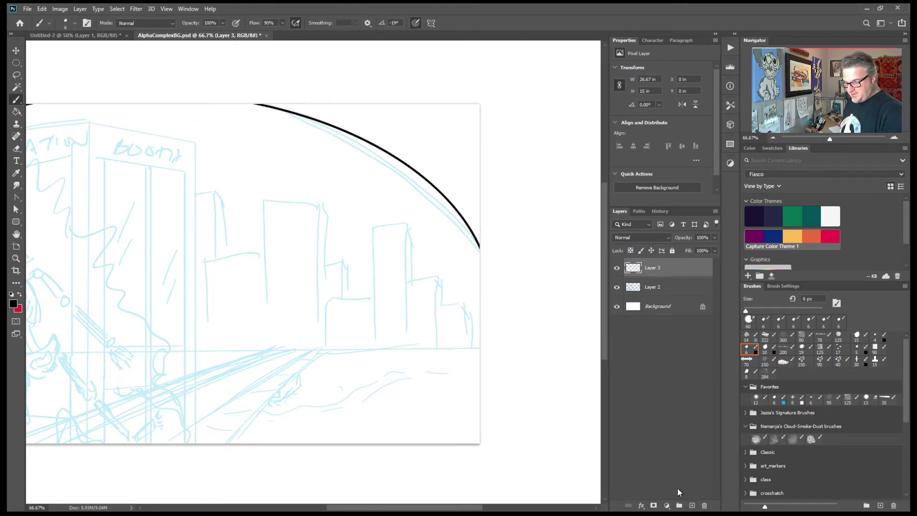
{"action": "left_click", "coordinate": [692, 505]}
{"action": "left_click_drag", "start_coordinate": [667, 271], "coordinate": [656, 295]}
{"action": "double_click", "coordinate": [654, 287]}
{"action": "type", "text": "city"}
{"action": "key", "text": "Return"}
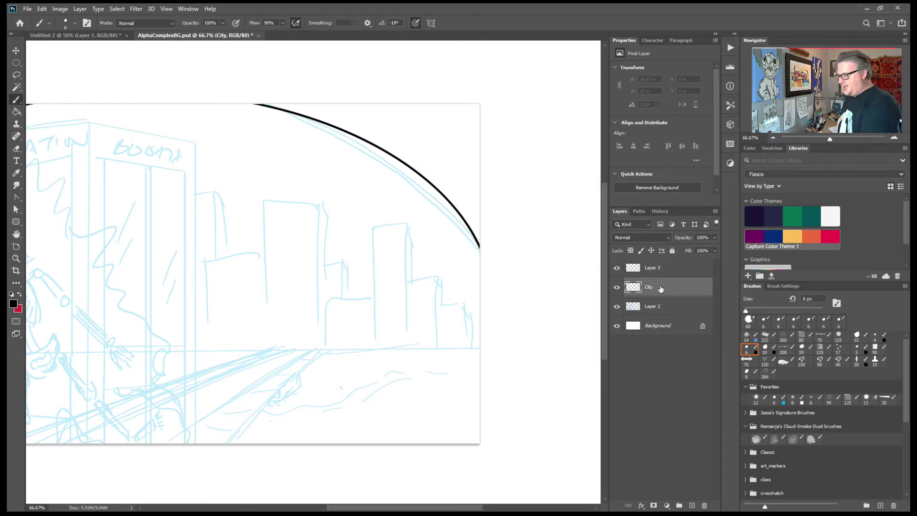
- Reset the colors to black and white and start a polygonal lasso outline of three flat-topped buildings, working inward from the canvas's right edge
{"action": "key", "text": "d"}
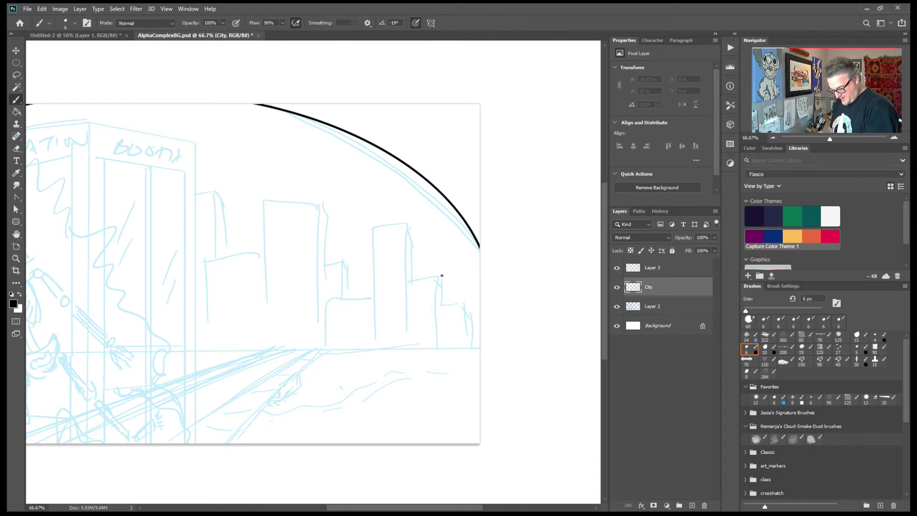
{"action": "key", "text": "m"}
{"action": "key", "text": "l"}
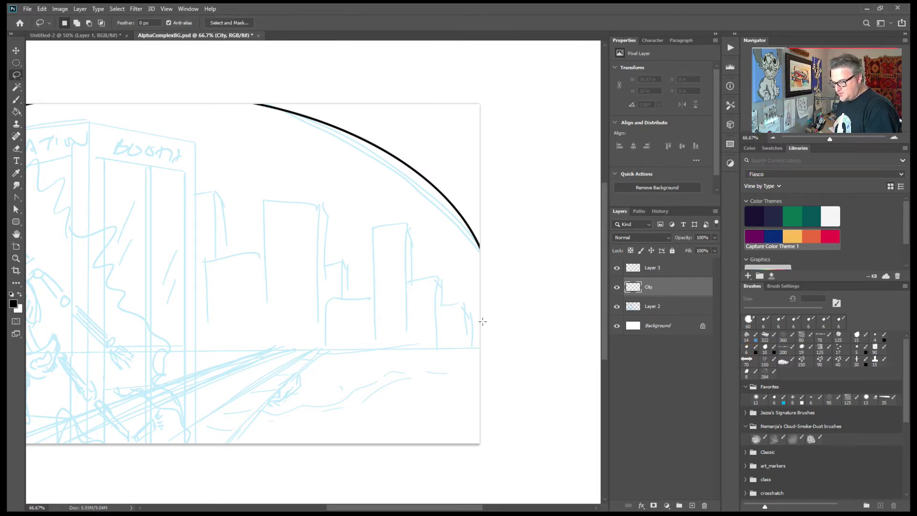
{"action": "key", "text": "shift+l"}
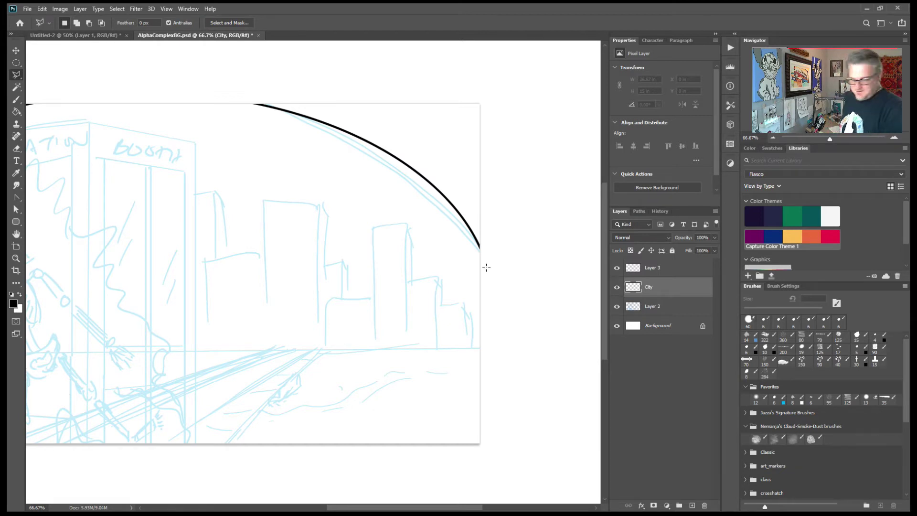
{"action": "left_click", "coordinate": [483, 322]}
{"action": "left_click", "coordinate": [463, 321]}
{"action": "left_click", "coordinate": [463, 297]}
{"action": "left_click", "coordinate": [436, 297]}
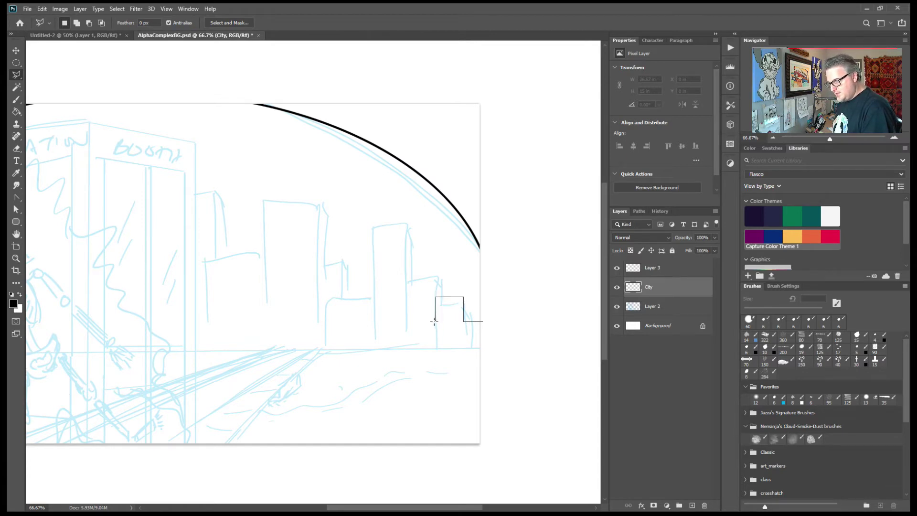
{"action": "left_click", "coordinate": [432, 258]}
{"action": "left_click", "coordinate": [406, 258]}
{"action": "left_click", "coordinate": [402, 312]}
{"action": "left_click", "coordinate": [402, 223]}
{"action": "left_click", "coordinate": [373, 224]}
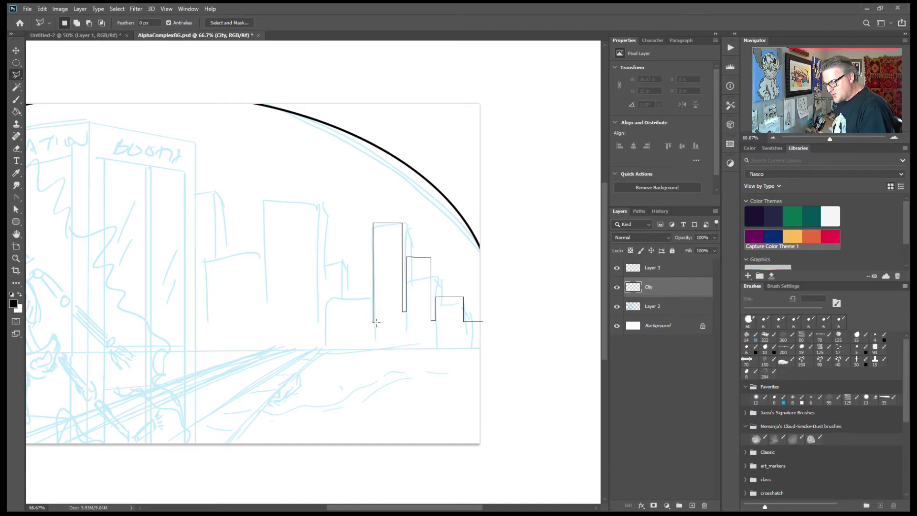
- Extend the skyline outline leftward with a mid-height block, a tall tower stepped on its left side, and a lower tower
{"action": "left_click", "coordinate": [371, 326]}
{"action": "left_click", "coordinate": [369, 244]}
{"action": "left_click", "coordinate": [337, 244]}
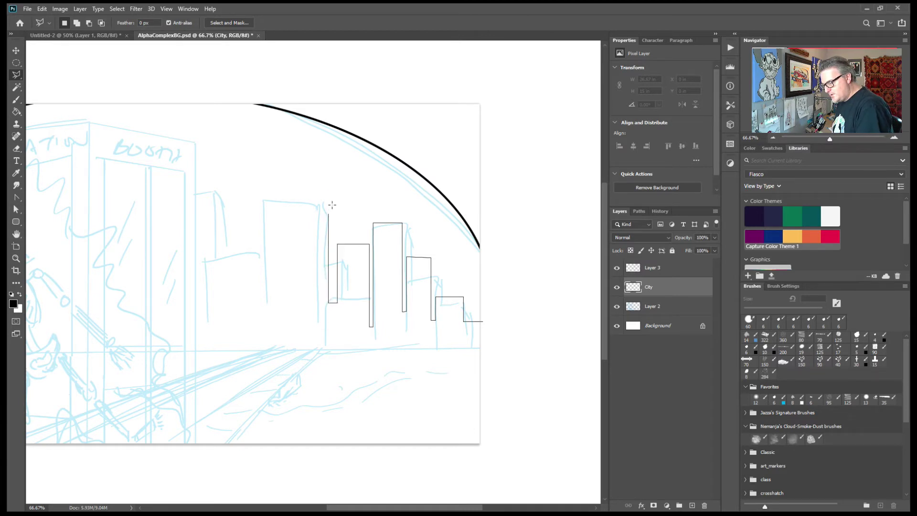
{"action": "left_click", "coordinate": [329, 169]}
{"action": "left_click", "coordinate": [303, 170]}
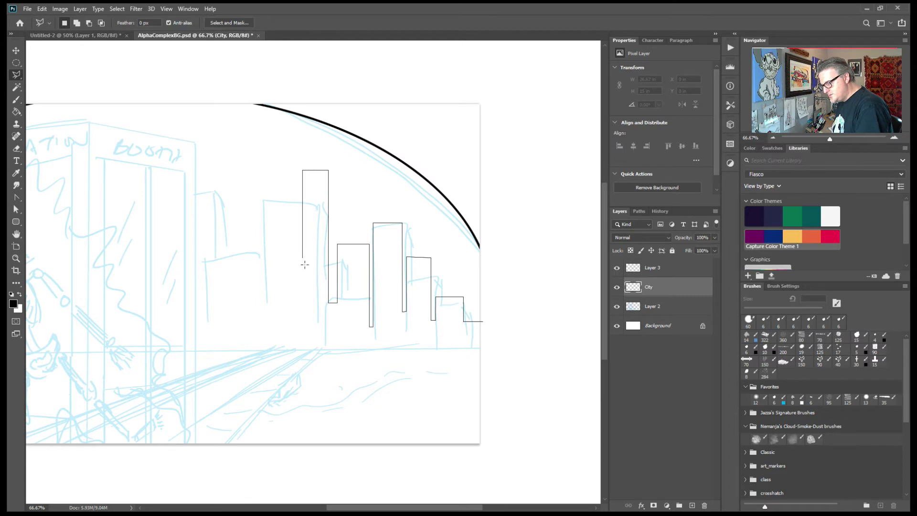
{"action": "left_click", "coordinate": [296, 207]}
{"action": "left_click", "coordinate": [287, 273]}
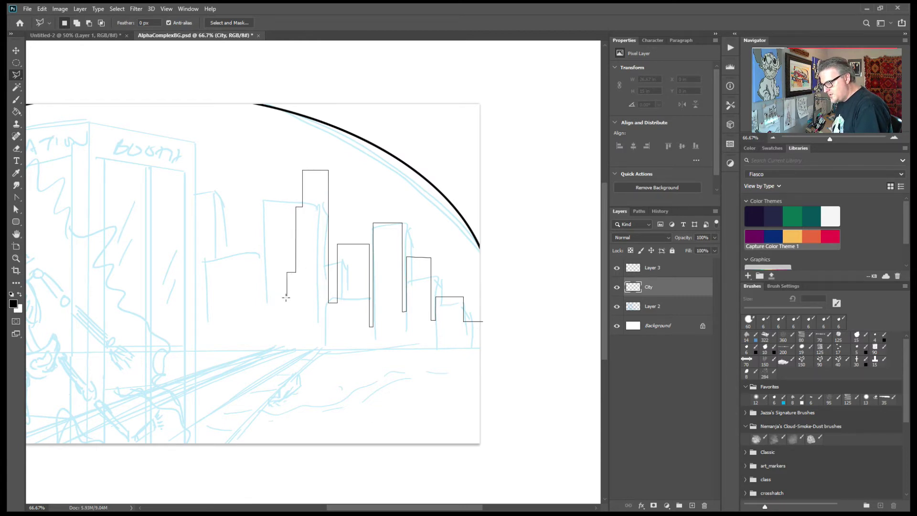
{"action": "left_click", "coordinate": [283, 303]}
{"action": "left_click", "coordinate": [283, 228]}
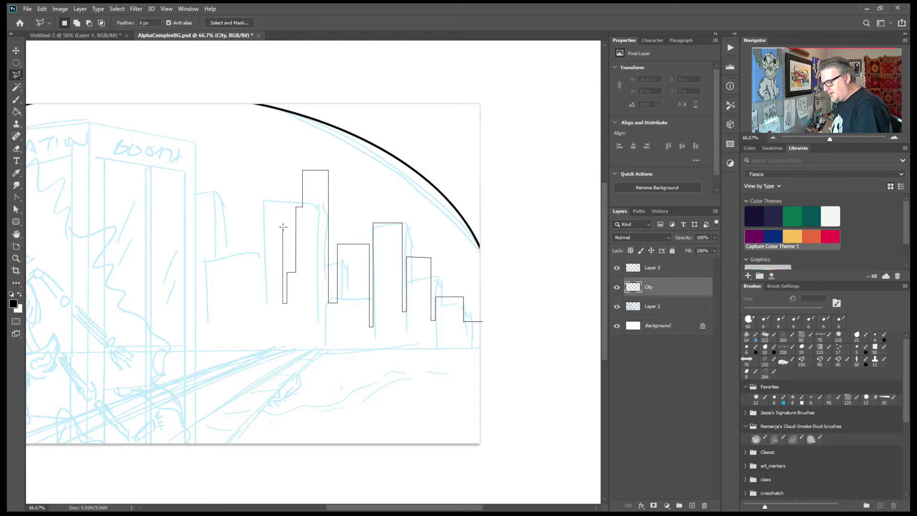
{"action": "left_click", "coordinate": [258, 228]}
{"action": "left_click", "coordinate": [258, 320]}
{"action": "left_click", "coordinate": [247, 320]}
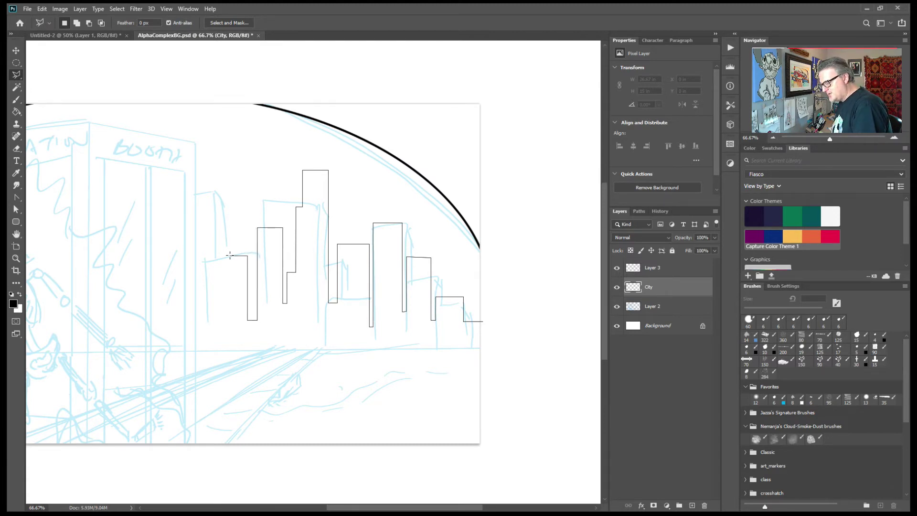
- Continue the outline into the booth's right side with a low block, two thin spires, a wide block and a narrow tower
{"action": "left_click", "coordinate": [226, 333]}
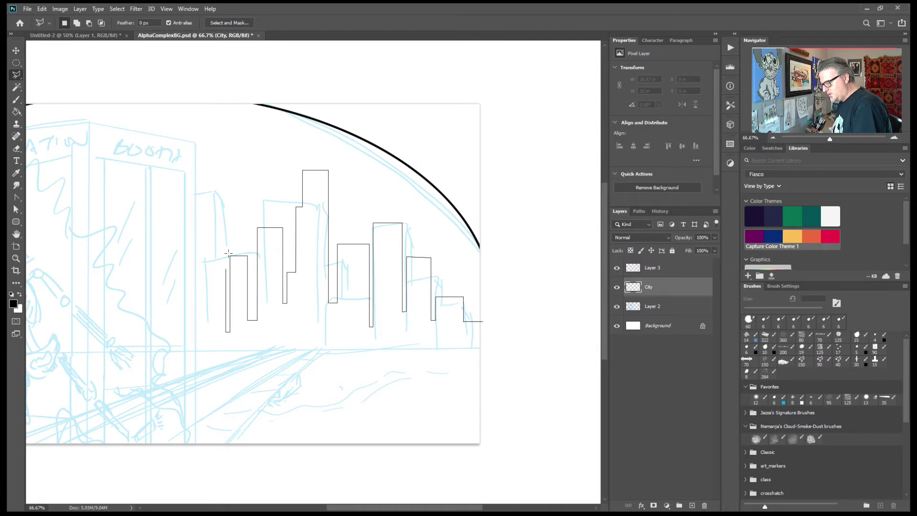
{"action": "left_click", "coordinate": [226, 206]}
{"action": "left_click", "coordinate": [218, 207]}
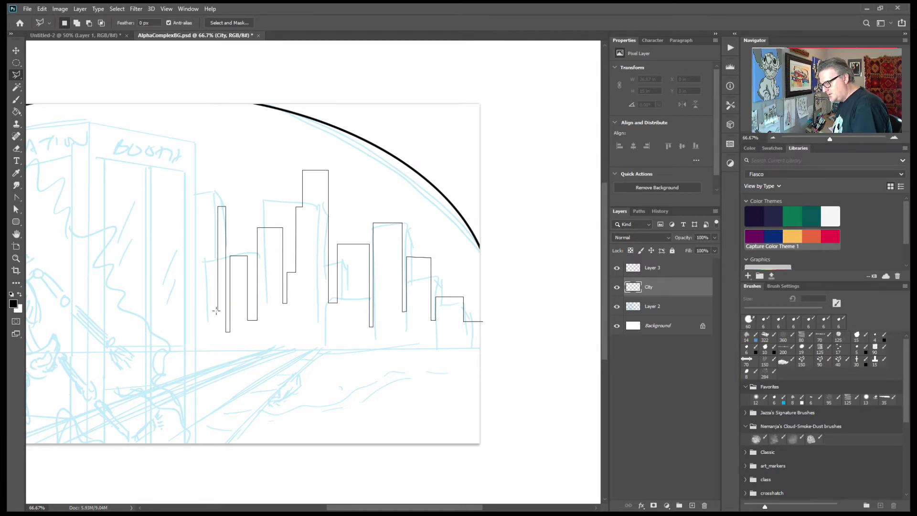
{"action": "left_click", "coordinate": [217, 313]}
{"action": "left_click", "coordinate": [213, 313]}
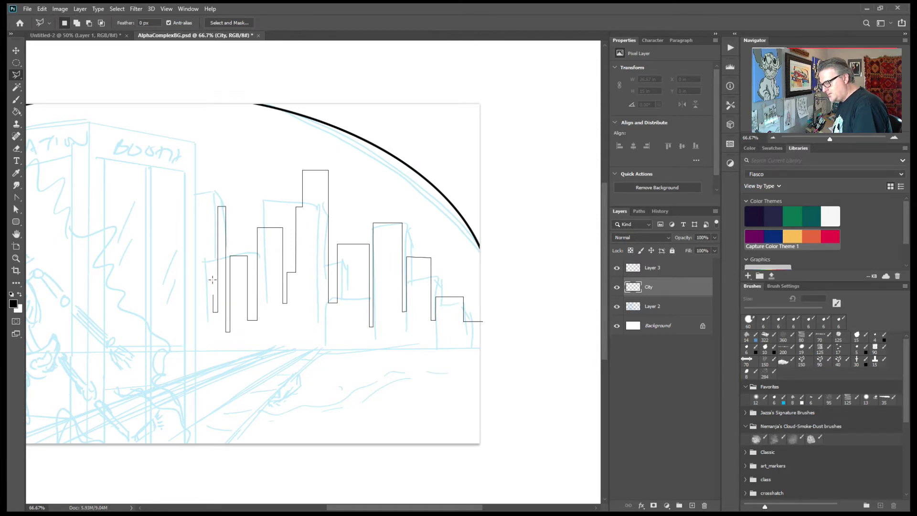
{"action": "left_click", "coordinate": [201, 173]}
{"action": "left_click", "coordinate": [170, 297]}
{"action": "left_click", "coordinate": [169, 193]}
{"action": "left_click", "coordinate": [135, 193]}
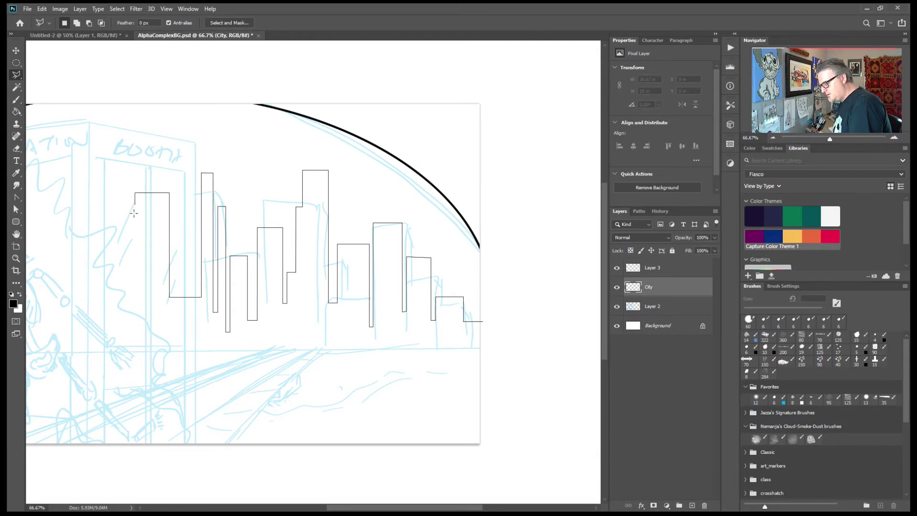
{"action": "left_click", "coordinate": [126, 257]}
{"action": "left_click", "coordinate": [126, 205]}
{"action": "left_click", "coordinate": [114, 206]}
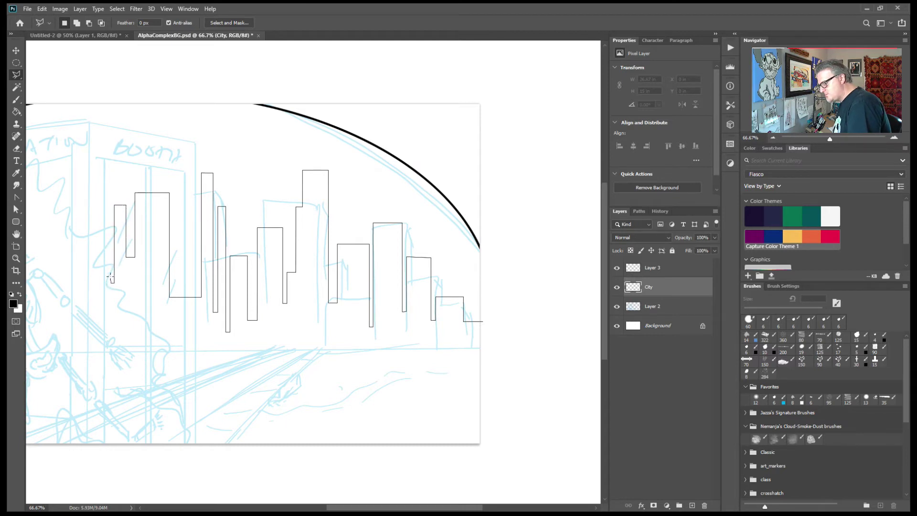
- Outline a thin tower reaching nearly to the canvas's top edge, followed by two broad towers over the booth and skeleton
{"action": "left_click", "coordinate": [93, 116]}
{"action": "mouse_move", "coordinate": [100, 348]}
{"action": "left_mouse_down"}
{"action": "mouse_move", "coordinate": [383, 363]}
{"action": "mouse_move", "coordinate": [377, 306]}
{"action": "left_mouse_up"}
{"action": "left_click", "coordinate": [371, 292]}
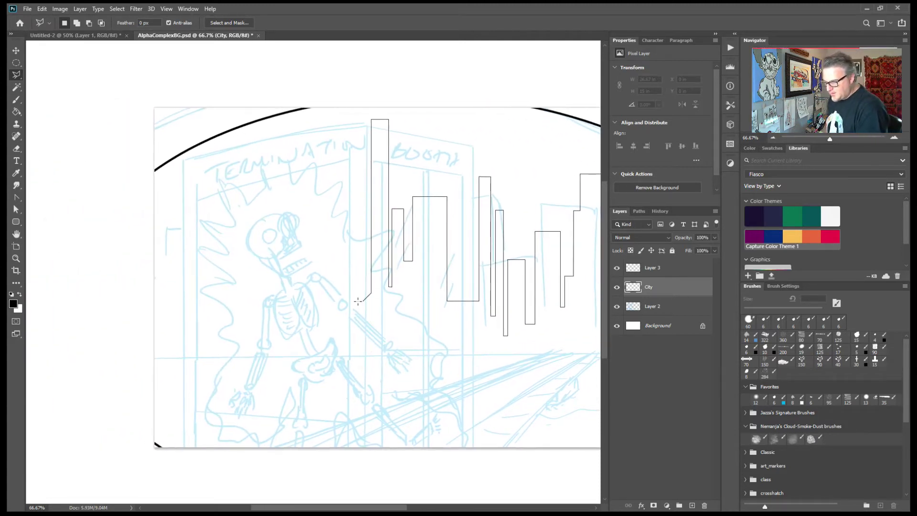
{"action": "left_click", "coordinate": [366, 292]}
{"action": "left_click", "coordinate": [366, 164]}
{"action": "left_click", "coordinate": [327, 163]}
{"action": "left_click", "coordinate": [328, 333]}
{"action": "left_click", "coordinate": [320, 334]}
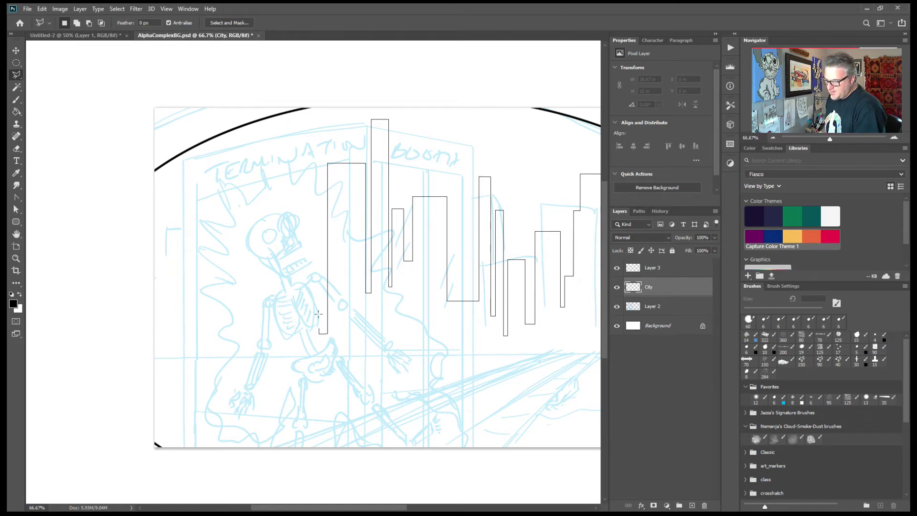
{"action": "left_click", "coordinate": [320, 187]}
{"action": "left_click", "coordinate": [287, 187]}
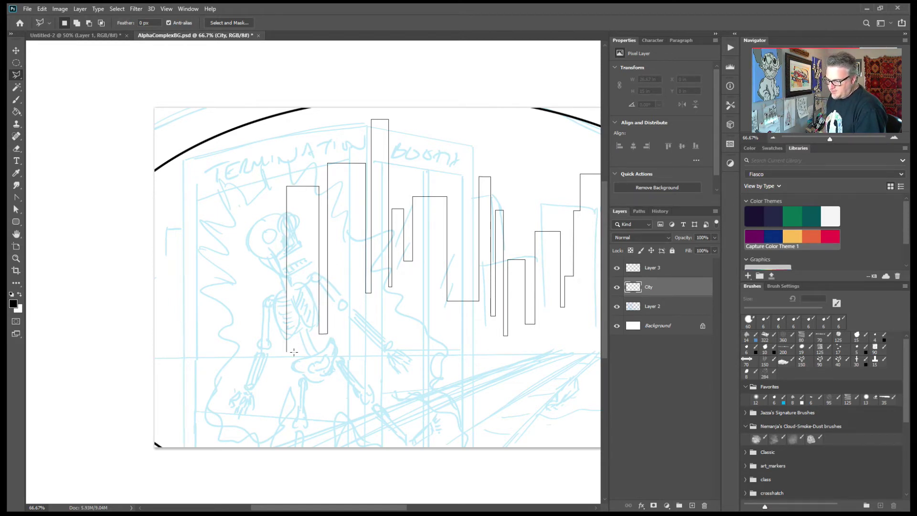
{"action": "left_click", "coordinate": [281, 352]}
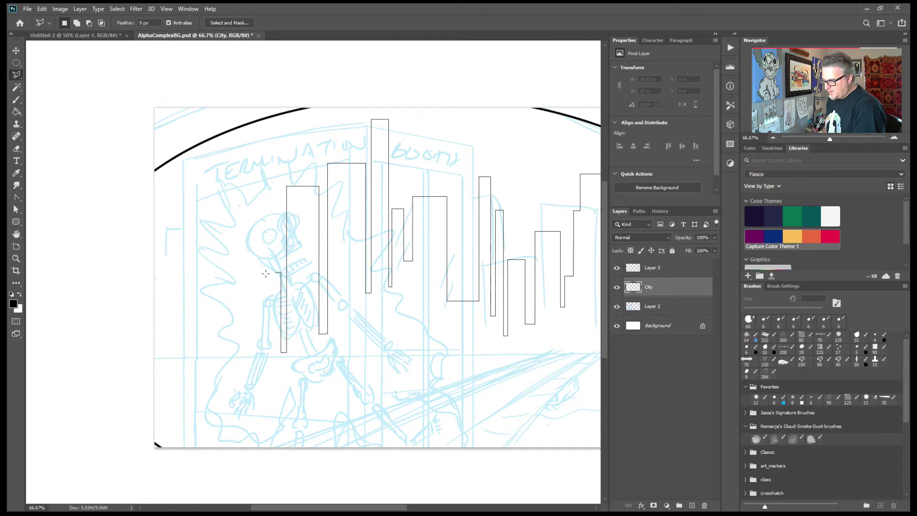
- Outline the remaining low block, small narrow building, stepped tower and edge building, ending just beyond the canvas's left edge
{"action": "left_click", "coordinate": [237, 273]}
{"action": "left_click", "coordinate": [223, 354]}
{"action": "left_click", "coordinate": [223, 309]}
{"action": "left_click", "coordinate": [215, 309]}
{"action": "left_click", "coordinate": [215, 358]}
{"action": "left_click", "coordinate": [207, 357]}
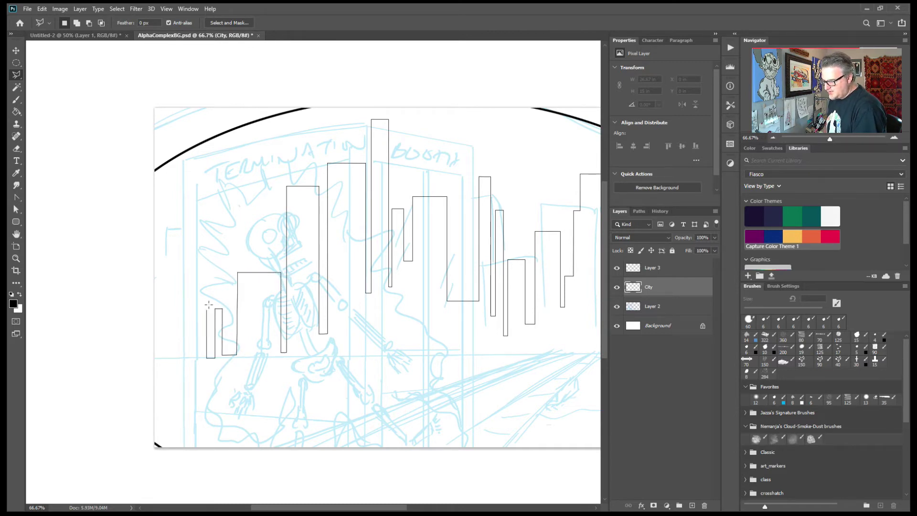
{"action": "left_click", "coordinate": [173, 176]}
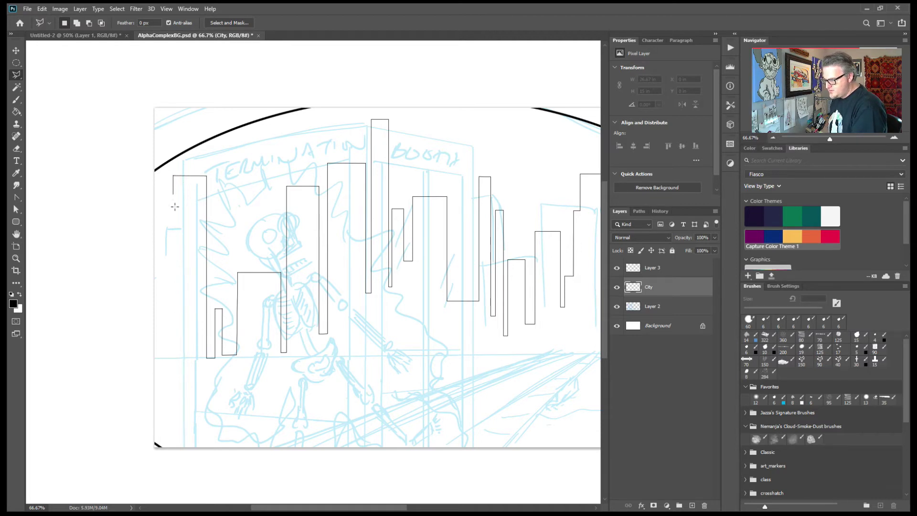
{"action": "left_click", "coordinate": [173, 272]}
{"action": "left_click", "coordinate": [164, 272]}
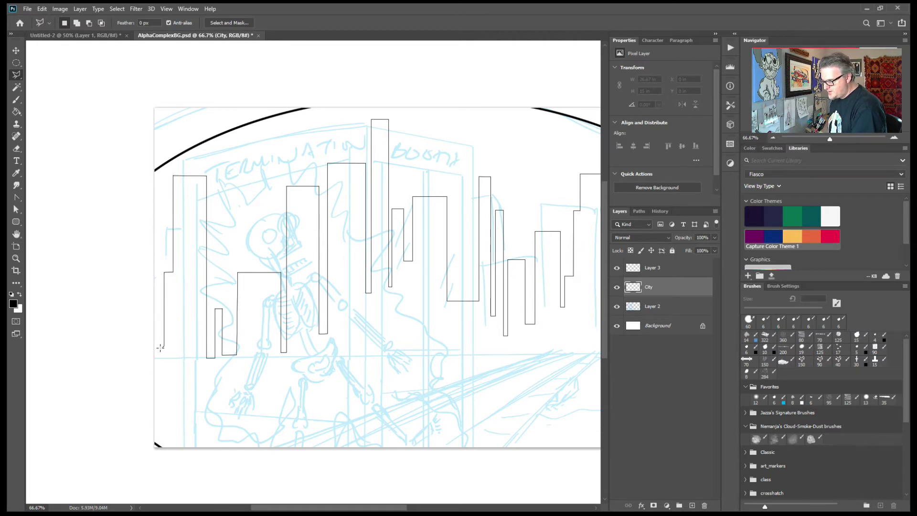
{"action": "left_click", "coordinate": [158, 215]}
{"action": "left_click", "coordinate": [149, 216]}
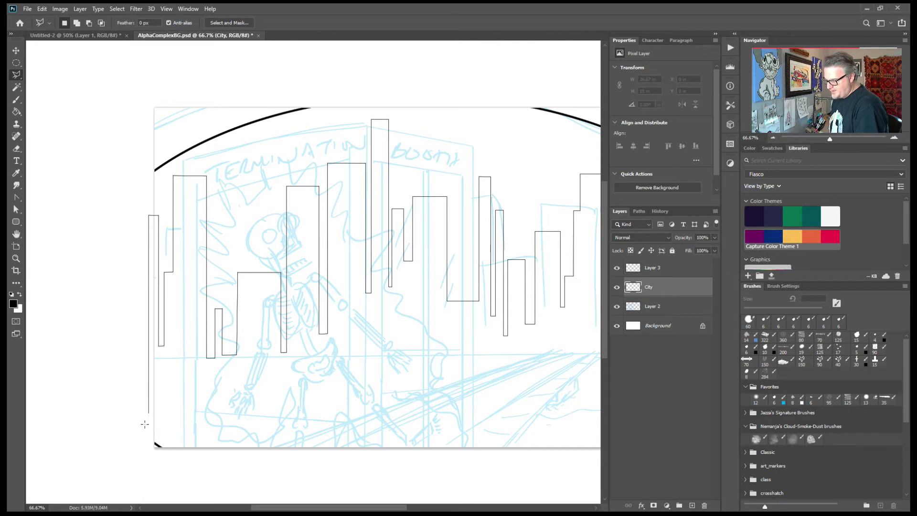
- Close the skyline selection by running it below the canvas and back up beyond the right edge to its starting point
{"action": "left_click", "coordinate": [150, 465]}
{"action": "scroll", "coordinate": [434, 459], "scroll_direction": "right", "scroll_amount": 10}
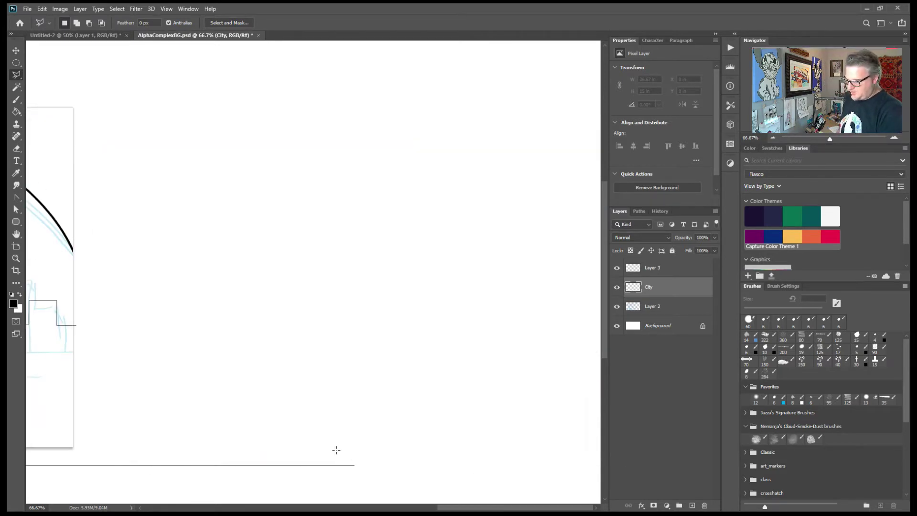
{"action": "left_click", "coordinate": [84, 465]}
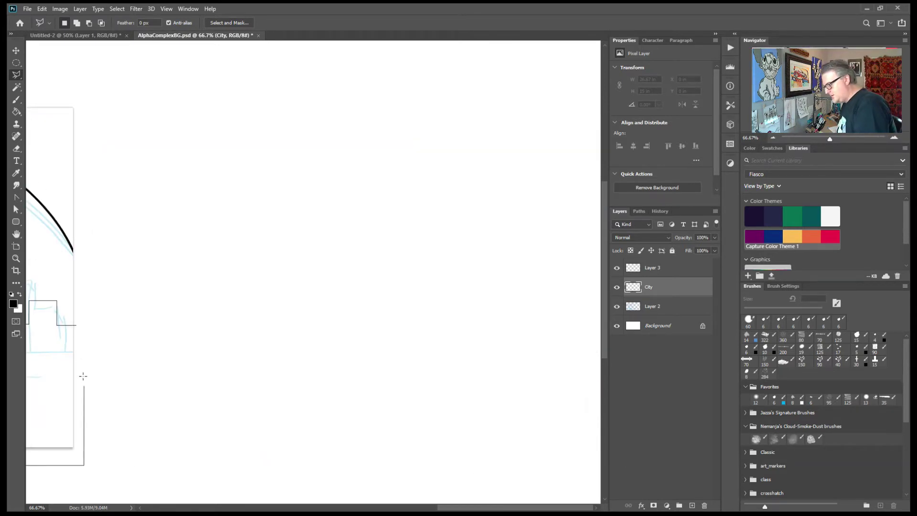
{"action": "left_click", "coordinate": [79, 325]}
{"action": "mouse_move", "coordinate": [161, 400]}
{"action": "left_mouse_down"}
{"action": "mouse_move", "coordinate": [526, 396]}
{"action": "mouse_move", "coordinate": [594, 376]}
{"action": "mouse_move", "coordinate": [698, 376]}
{"action": "left_mouse_up"}
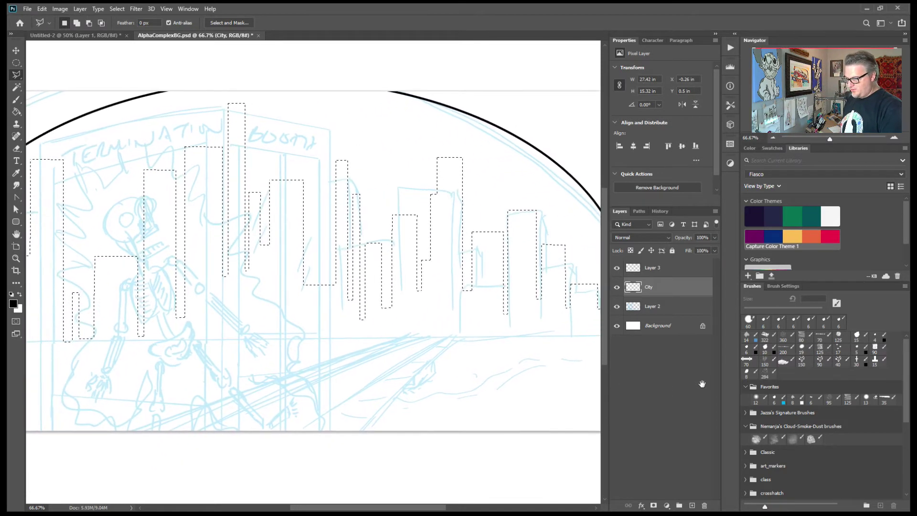
- Fill the skyline selection on the City layer with a medium gray from the Art Museum swatches and deselect it
{"action": "key", "text": "ctrl+minus"}
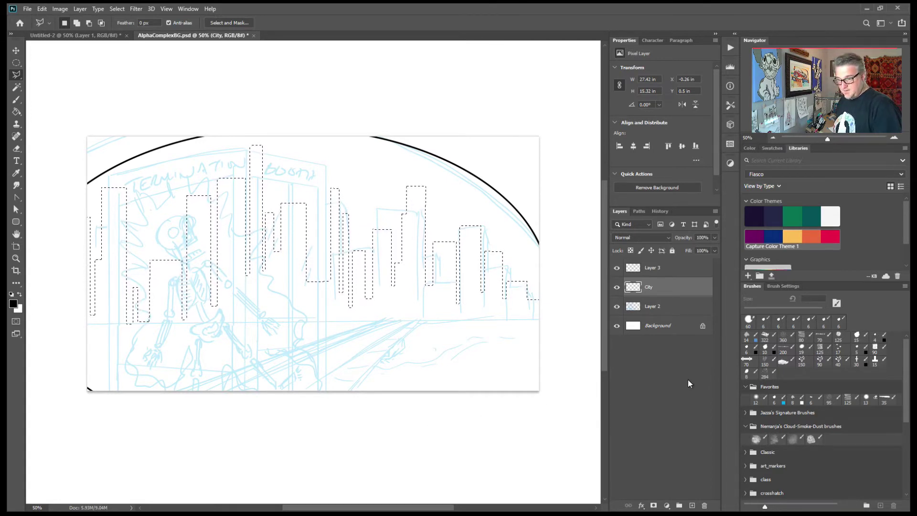
{"action": "left_click", "coordinate": [772, 150]}
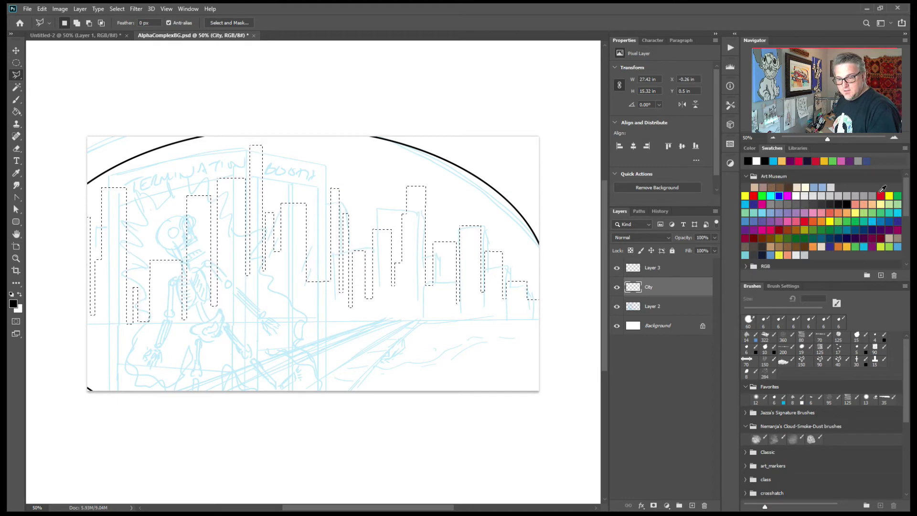
{"action": "left_click", "coordinate": [779, 204]}
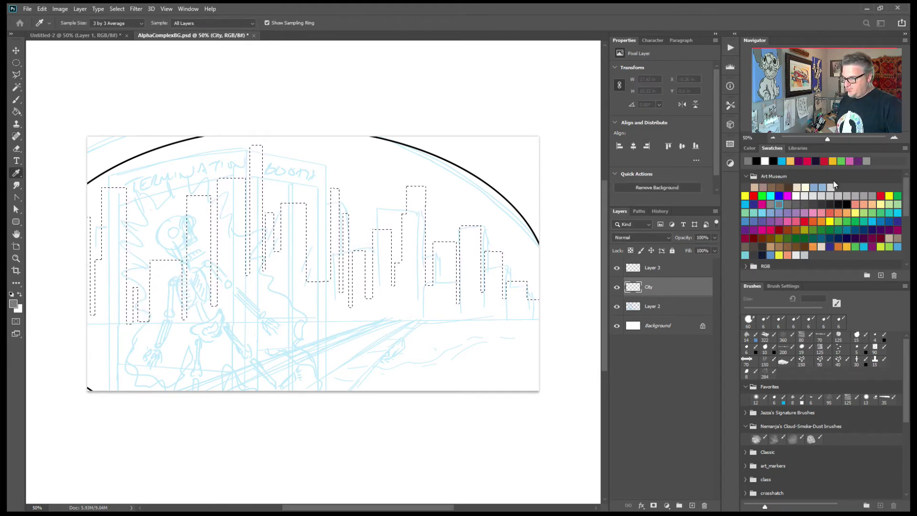
{"action": "key", "text": "alt+BackSpace"}
{"action": "key", "text": "ctrl+d"}
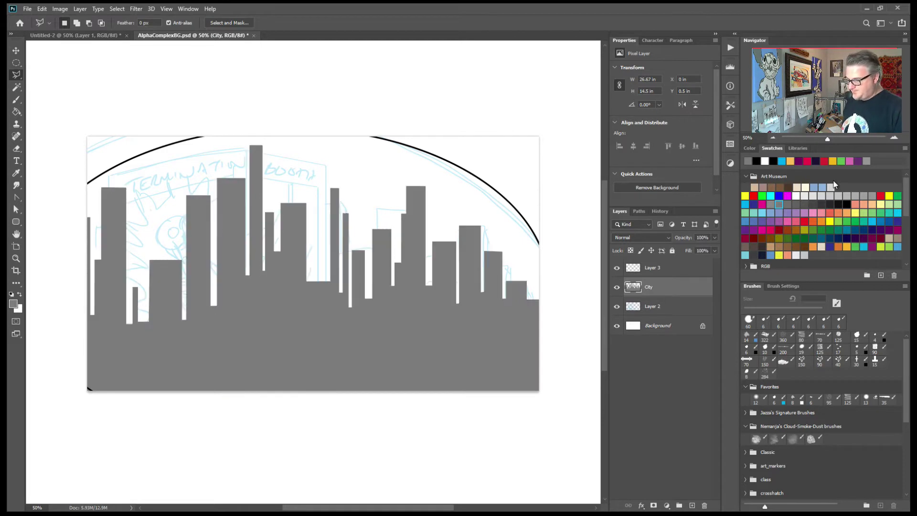
- Move the sketch on Layer 2 above the City layer and turn City into a 3D extrusion
{"action": "left_click_drag", "start_coordinate": [653, 307], "coordinate": [653, 283]}
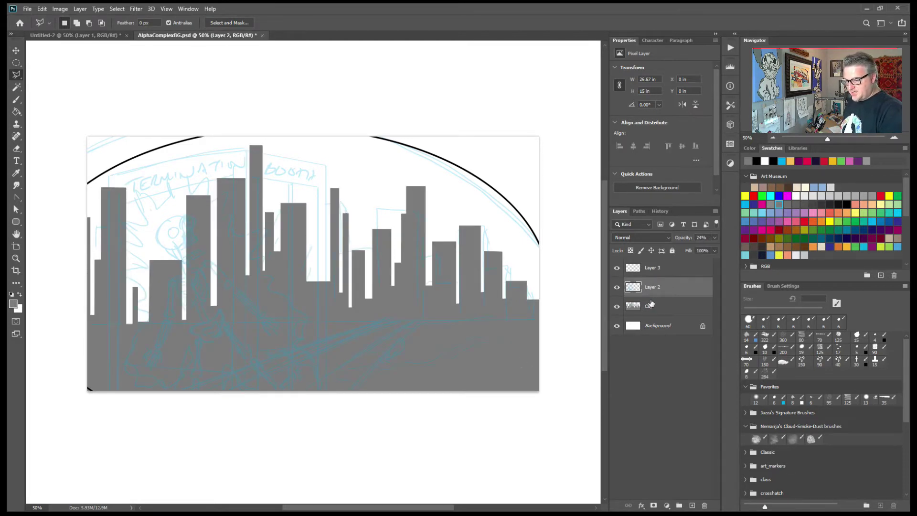
{"action": "left_click", "coordinate": [658, 302]}
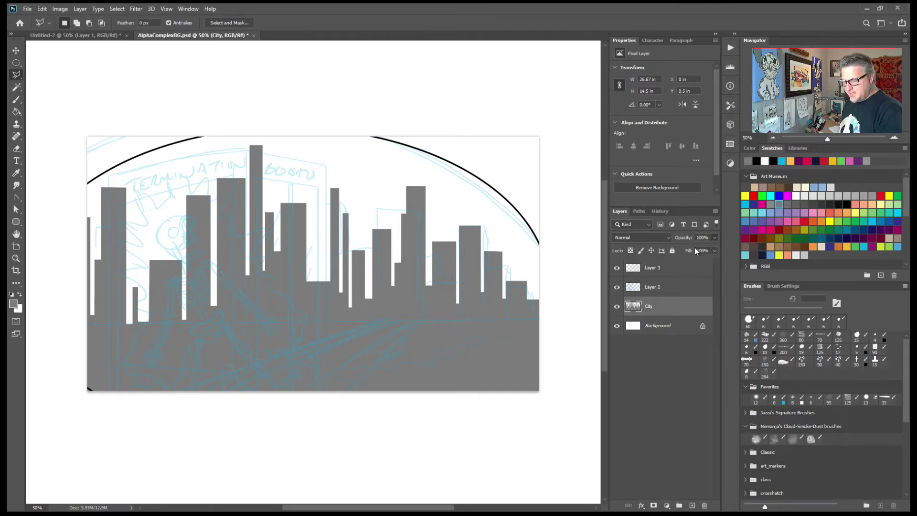
{"action": "key", "text": "5"}
{"action": "key", "text": "3"}
{"action": "key", "text": "3"}
{"action": "key", "text": "5"}
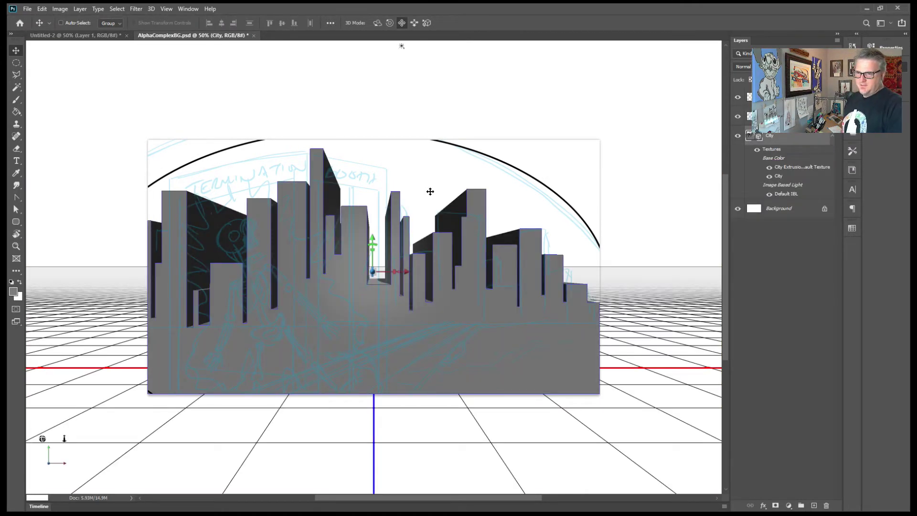
- Widen the layer list and nudge the extruded City object slightly downward with its 3D axis widget
{"action": "left_click_drag", "start_coordinate": [862, 268], "coordinate": [726, 282]}
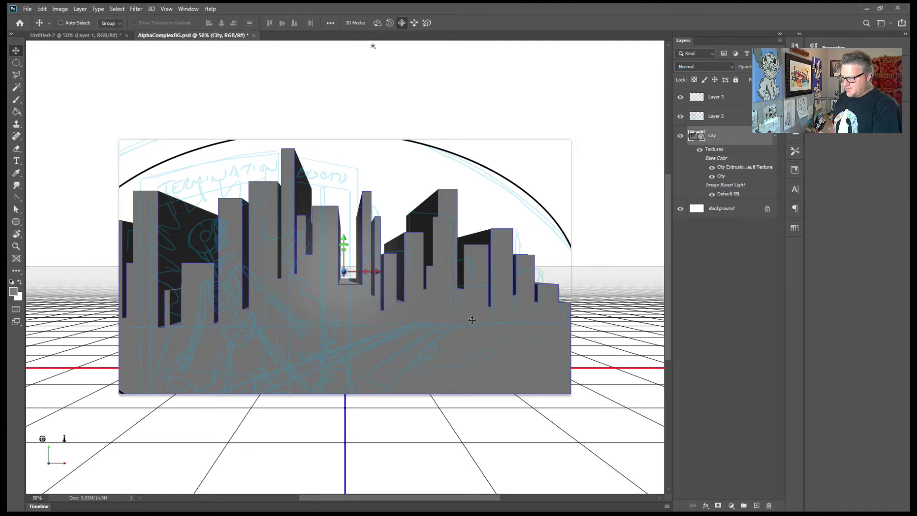
{"action": "mouse_move", "coordinate": [372, 273]}
{"action": "left_mouse_down"}
{"action": "mouse_move", "coordinate": [268, 285]}
{"action": "mouse_move", "coordinate": [568, 286]}
{"action": "mouse_move", "coordinate": [363, 286]}
{"action": "left_mouse_up"}
{"action": "mouse_move", "coordinate": [342, 237]}
{"action": "left_mouse_down"}
{"action": "mouse_move", "coordinate": [342, 225]}
{"action": "mouse_move", "coordinate": [340, 343]}
{"action": "mouse_move", "coordinate": [346, 233]}
{"action": "mouse_move", "coordinate": [346, 242]}
{"action": "left_mouse_up"}
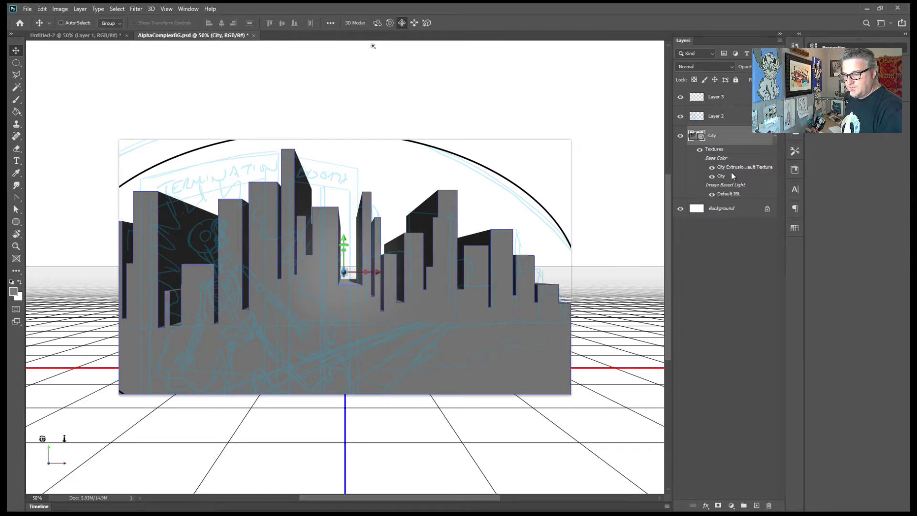
- Swing the handle of the City 3D object's light to the left and slightly down to relight the buildings' side faces
{"action": "left_click", "coordinate": [696, 306]}
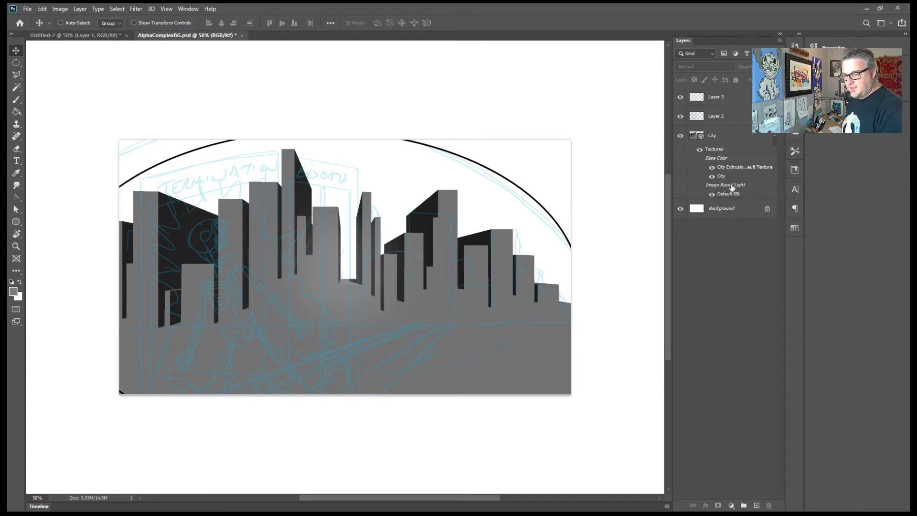
{"action": "double_click", "coordinate": [712, 136]}
{"action": "key", "text": "Return"}
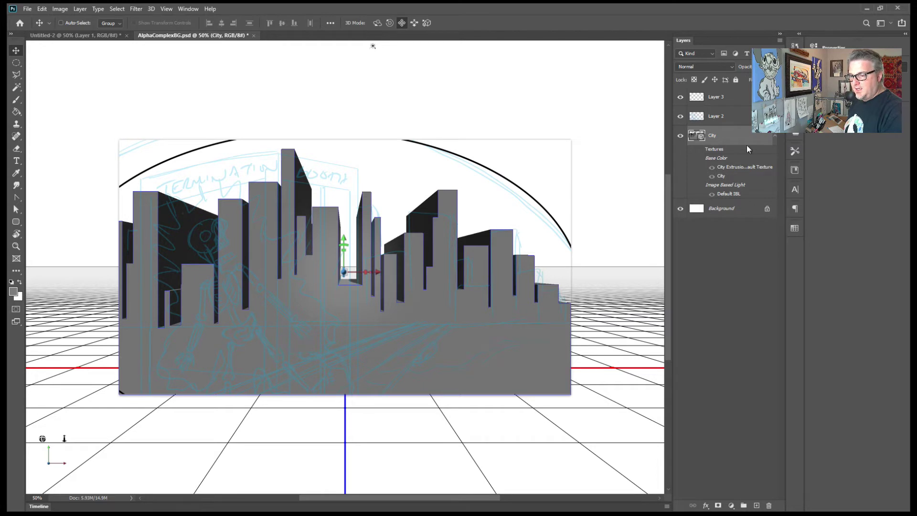
{"action": "left_click", "coordinate": [372, 46]}
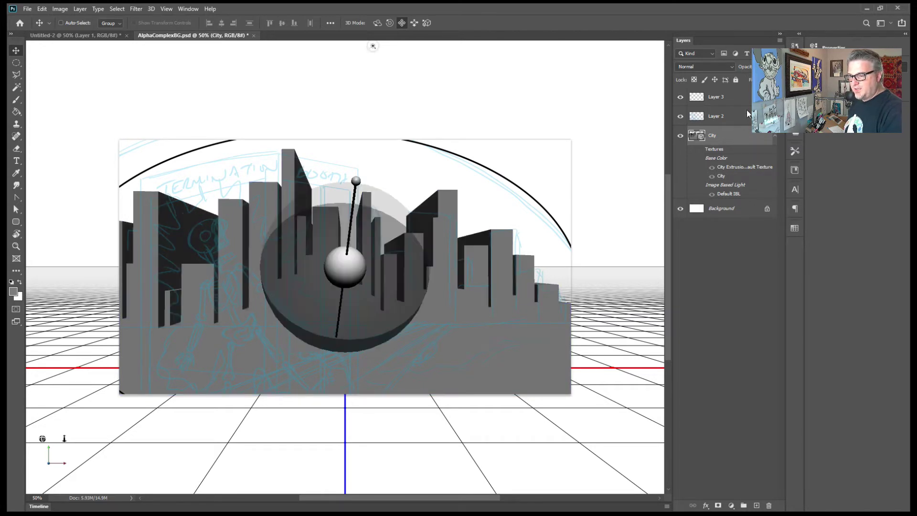
{"action": "left_click_drag", "start_coordinate": [356, 181], "coordinate": [293, 228]}
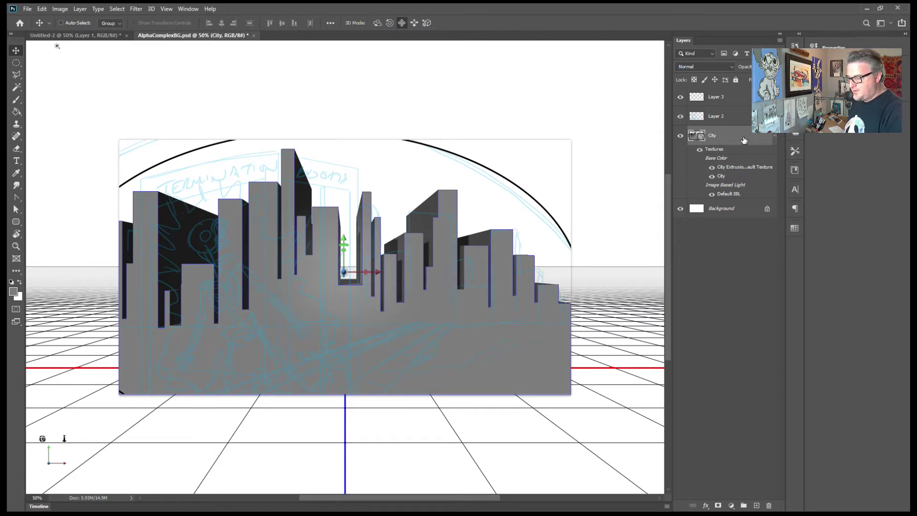
{"action": "key", "text": "h"}
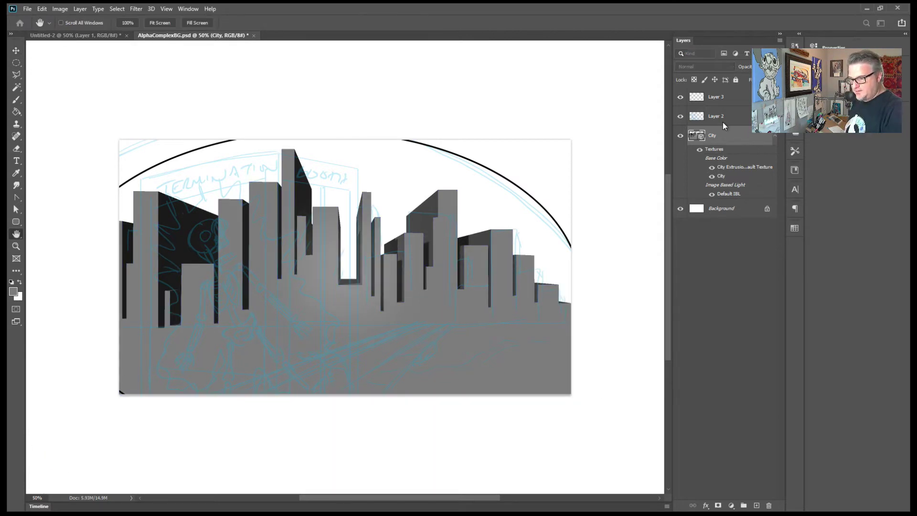
{"action": "key", "text": "v"}
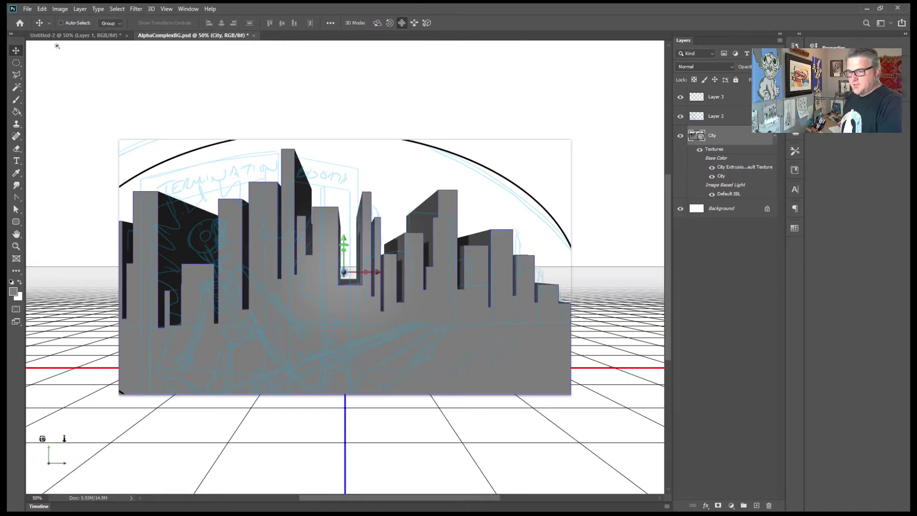
- Collapse the texture list under the City layer and rasterize its 3D extrusion into a pixel layer
{"action": "left_click", "coordinate": [717, 118]}
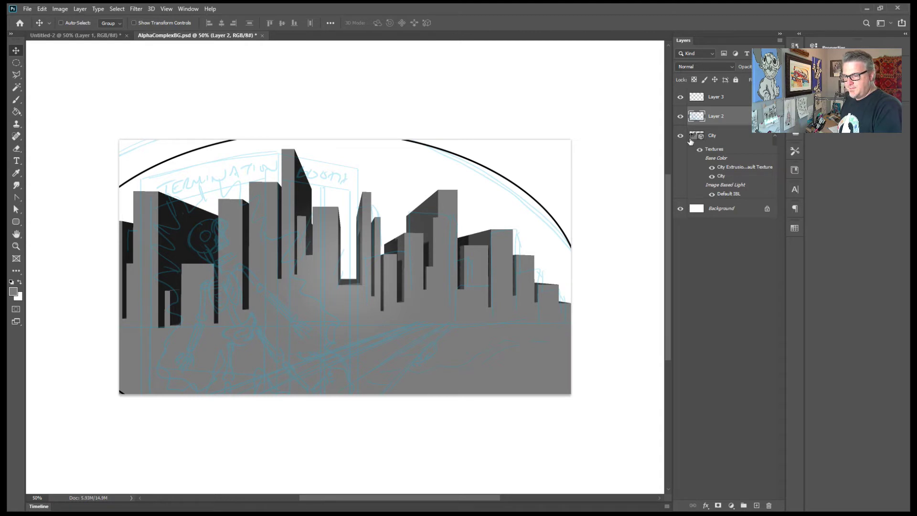
{"action": "left_click", "coordinate": [775, 137]}
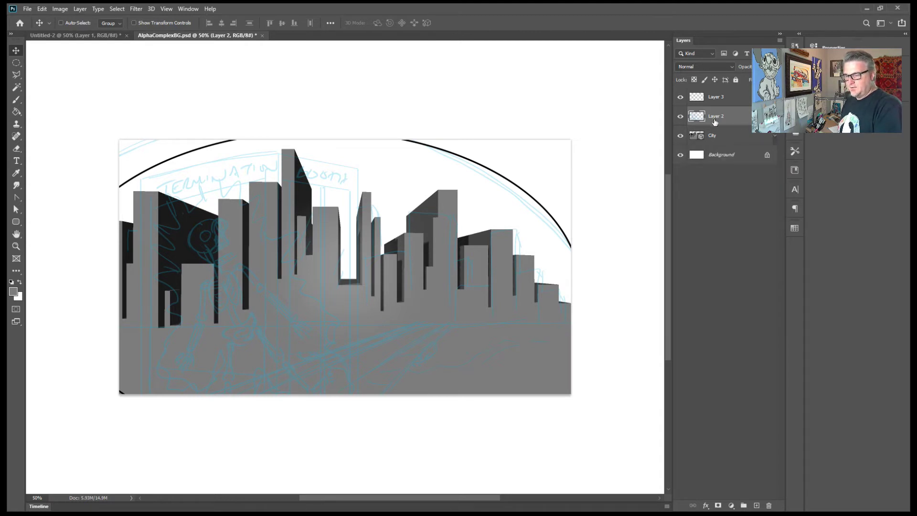
{"action": "double_click", "coordinate": [718, 97]}
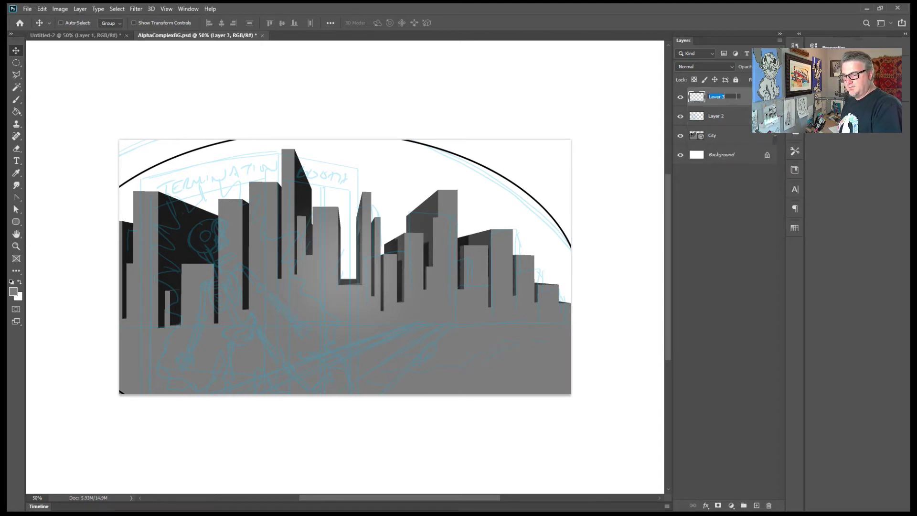
{"action": "left_click", "coordinate": [752, 139]}
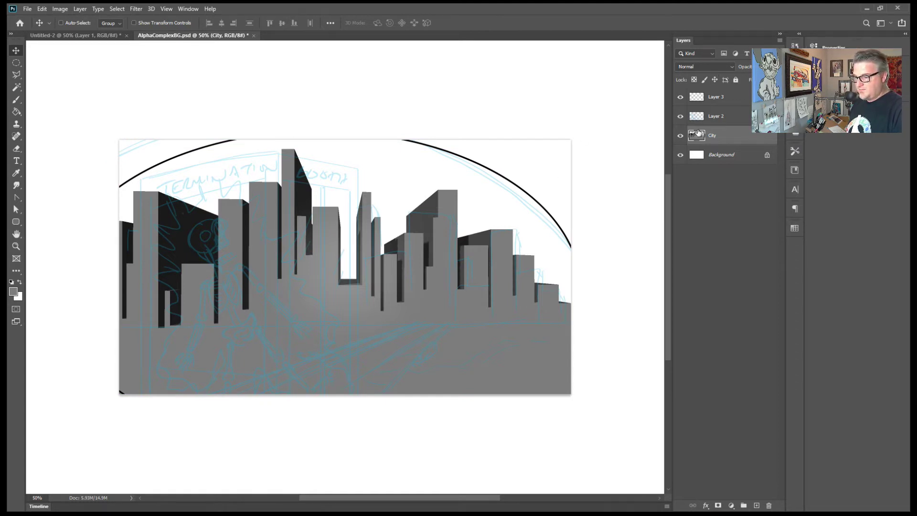
{"action": "left_click", "coordinate": [737, 116]}
{"action": "left_click", "coordinate": [737, 97]}
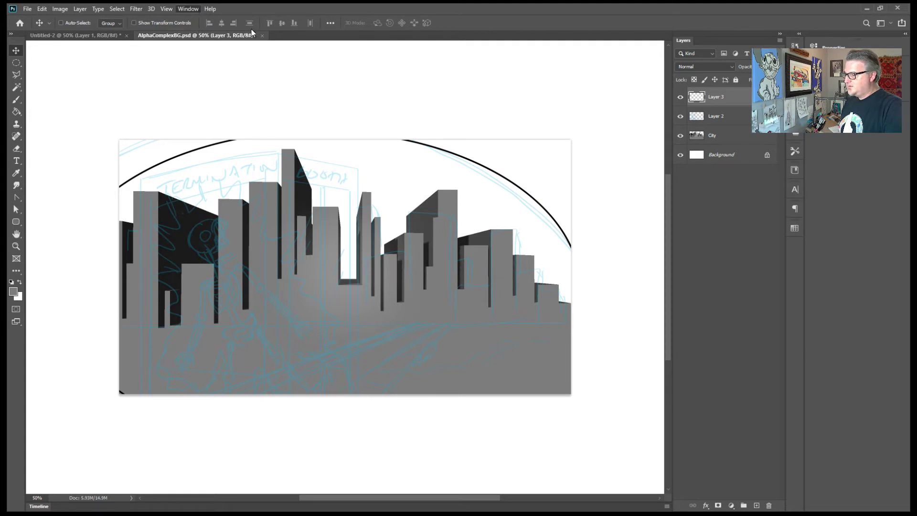
- Return to the painting workspace with swatches and brushes, and set the City layer's opacity to 76%
{"action": "key", "text": "Return"}
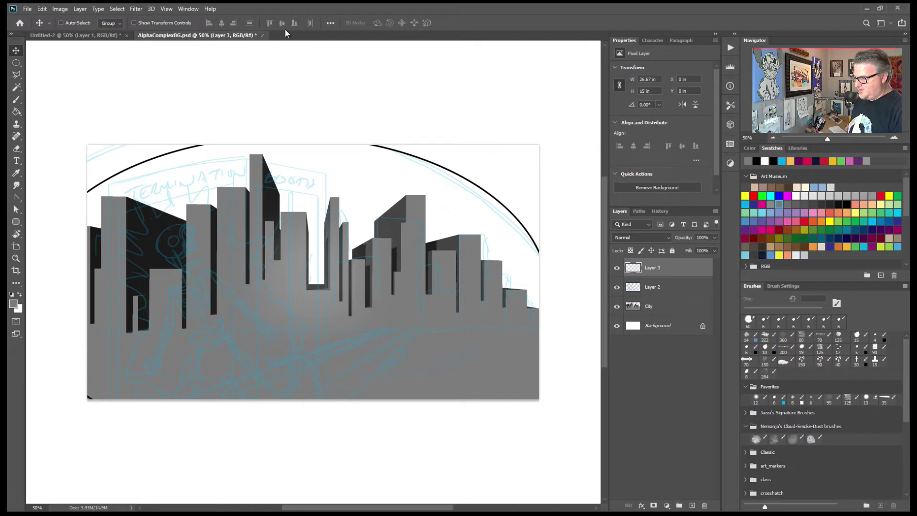
{"action": "left_click", "coordinate": [648, 314]}
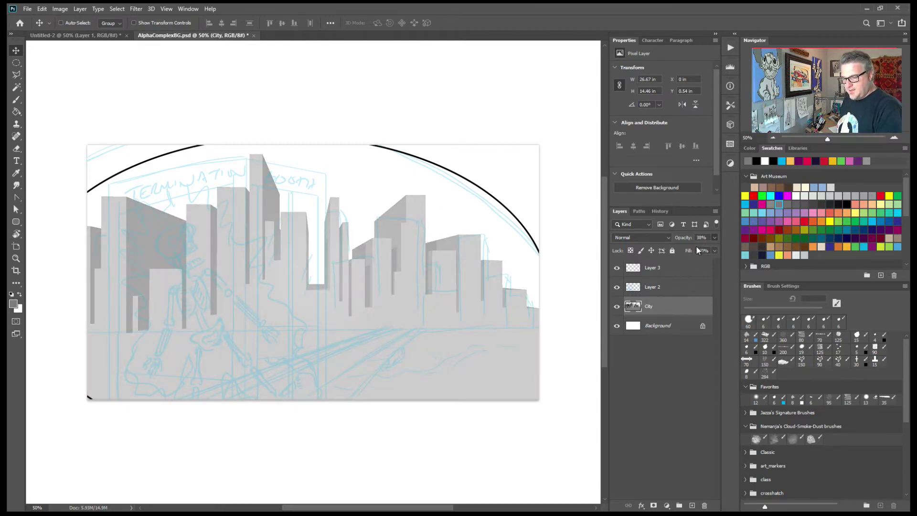
{"action": "key", "text": "7"}
{"action": "key", "text": "6"}
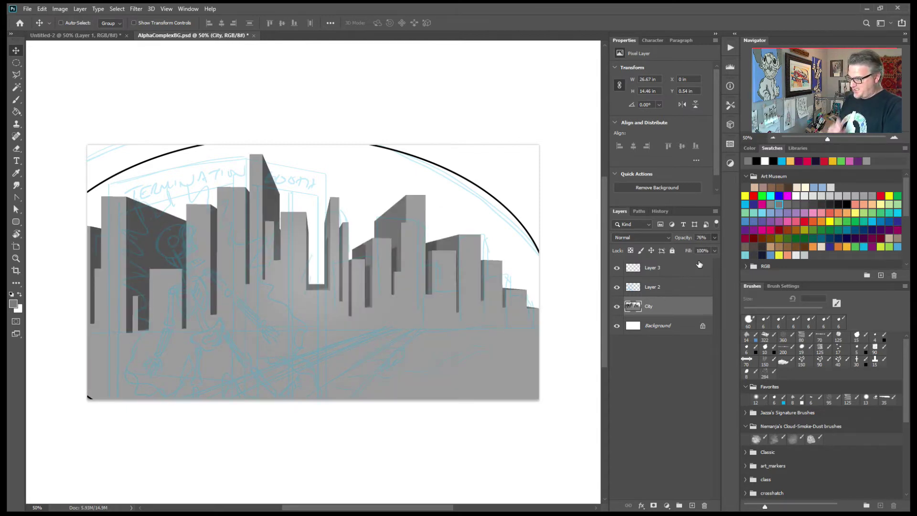
- Erase the stray black mark in the lower-left corner of the canvas on Layer 3
{"action": "left_click", "coordinate": [665, 269]}
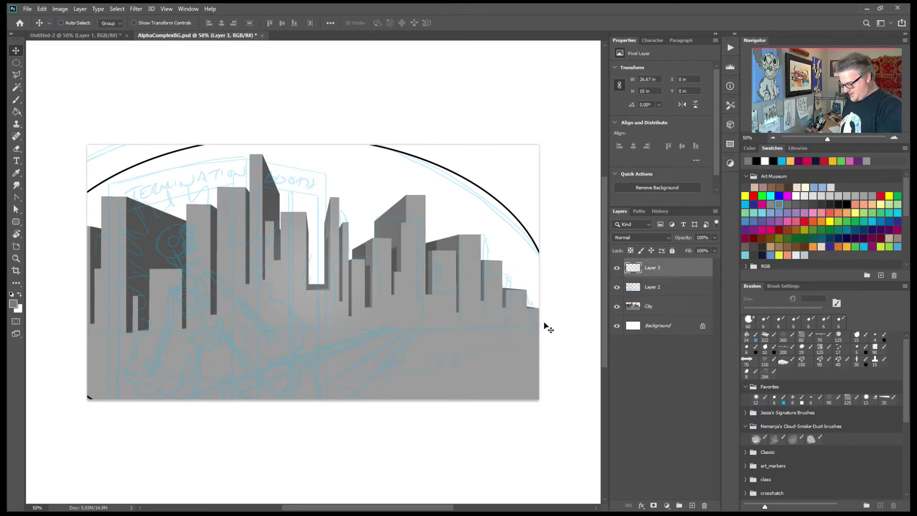
{"action": "key", "text": "e"}
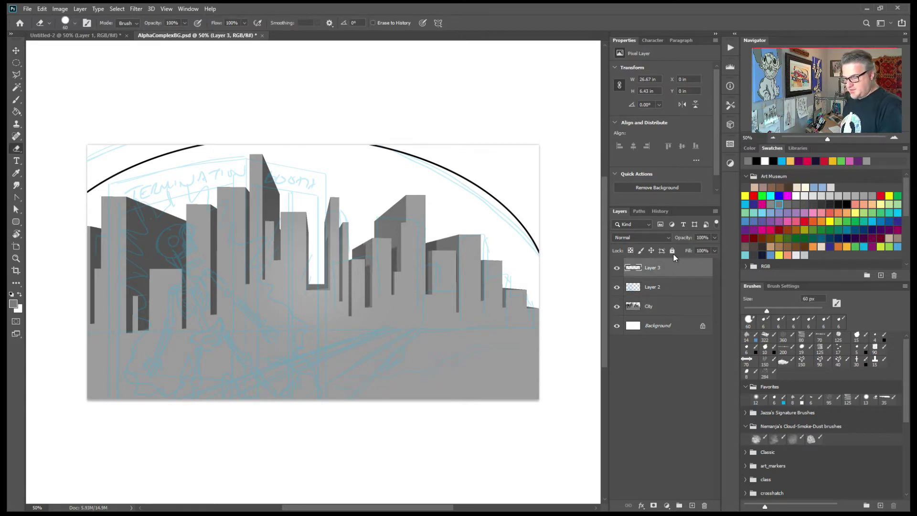
- Hide and reshow the City layer to compare the gray skyline with the blue sketch, leaving City selected
{"action": "left_click", "coordinate": [617, 307]}
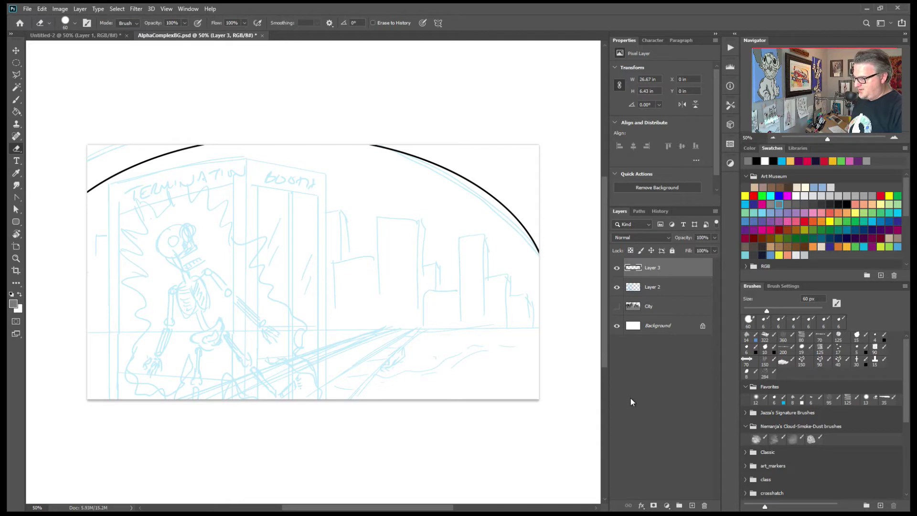
{"action": "key", "text": "m"}
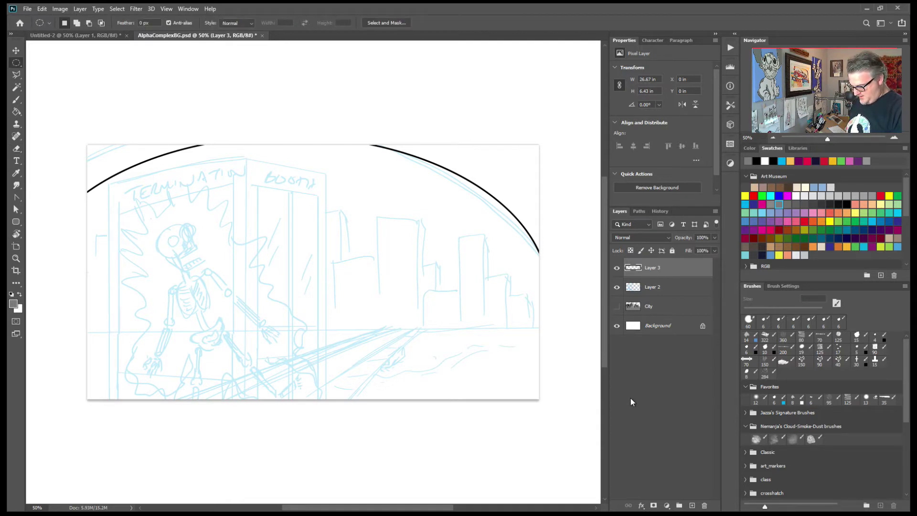
{"action": "key", "text": "b"}
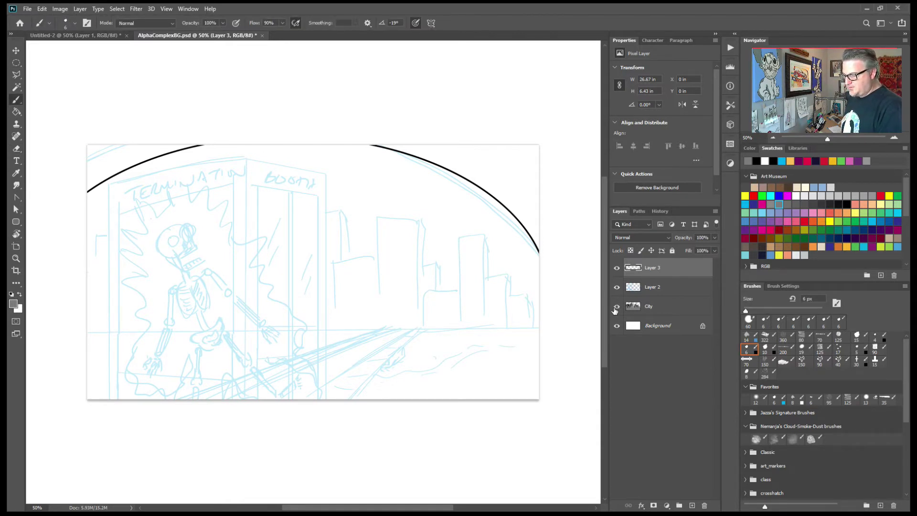
{"action": "left_click", "coordinate": [617, 306]}
{"action": "left_click", "coordinate": [617, 307]}
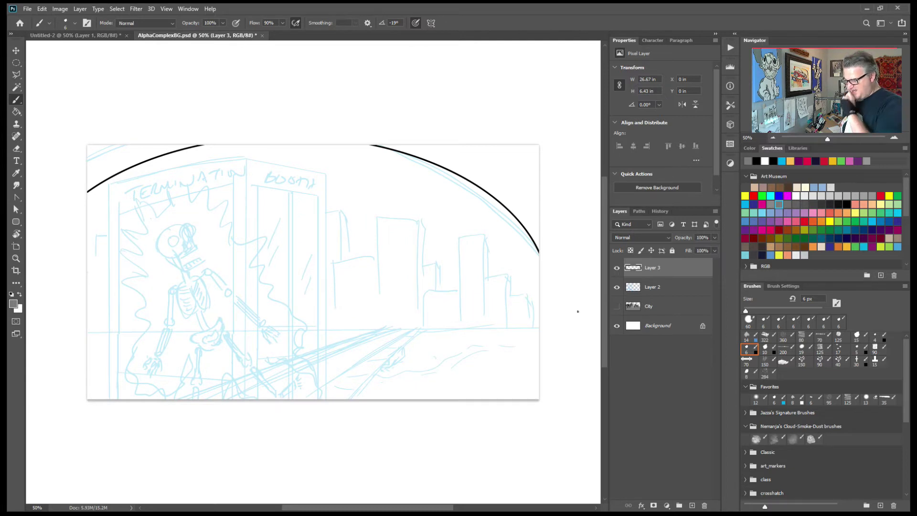
{"action": "left_click", "coordinate": [655, 312]}
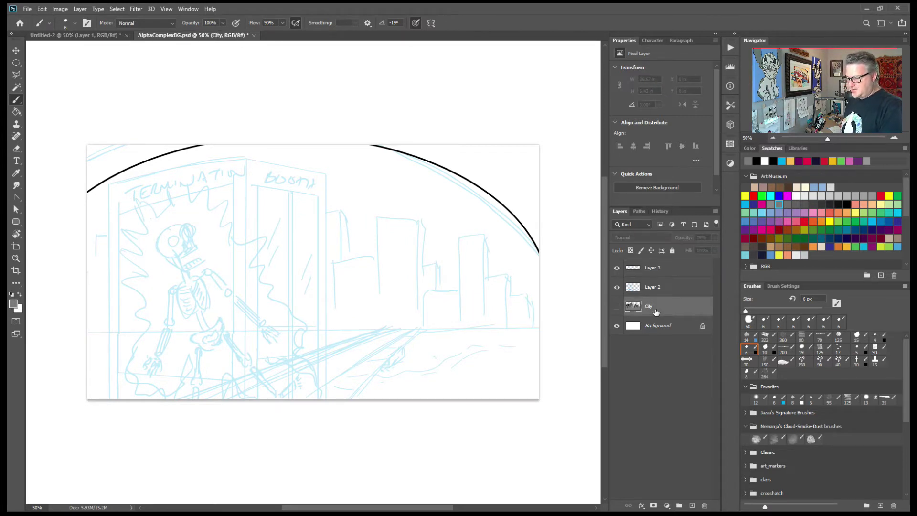
{"action": "left_click", "coordinate": [617, 307]}
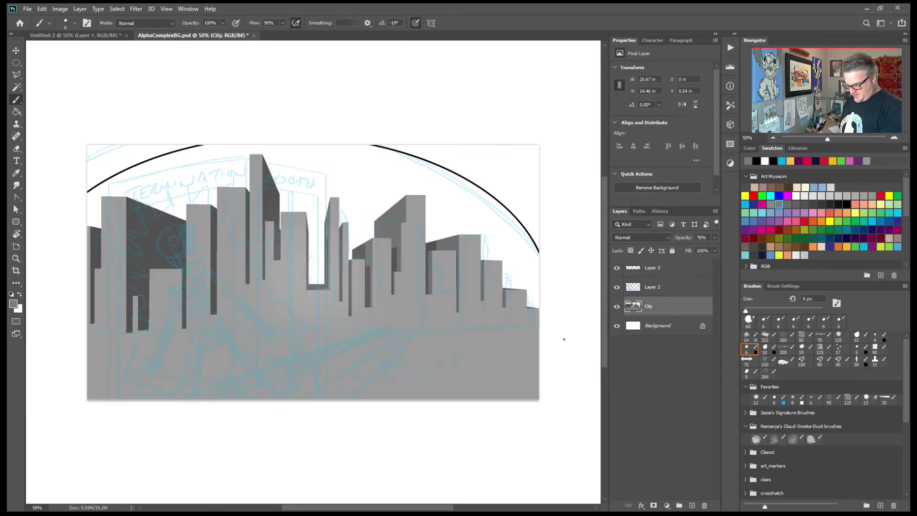
- Delete a full-width rectangular strip about 3.47 in tall from the base of the City layer and deselect
{"action": "key", "text": "m"}
{"action": "key", "text": "ctrl+d"}
{"action": "key", "text": "shift+m"}
{"action": "left_click_drag", "start_coordinate": [74, 341], "coordinate": [550, 405]}
{"action": "left_click_drag", "start_coordinate": [410, 373], "coordinate": [414, 376]}
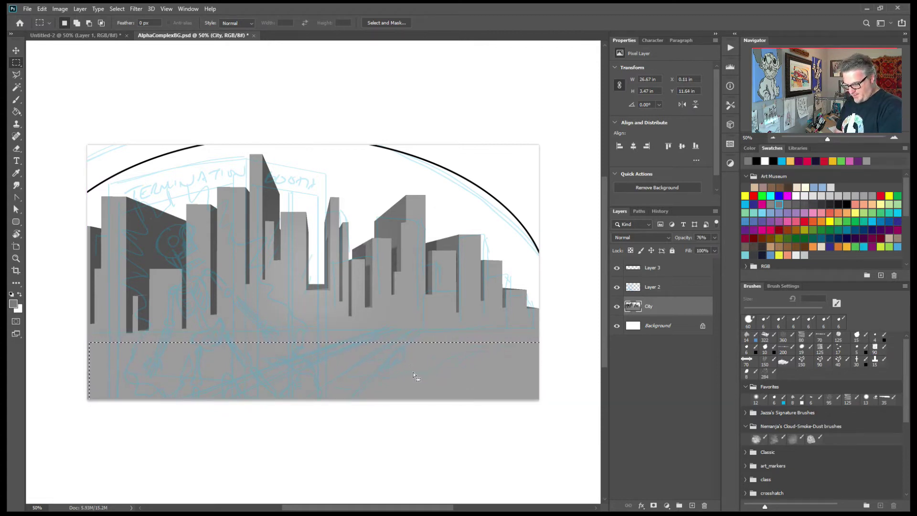
{"action": "key", "text": "Delete"}
{"action": "key", "text": "ctrl+d"}
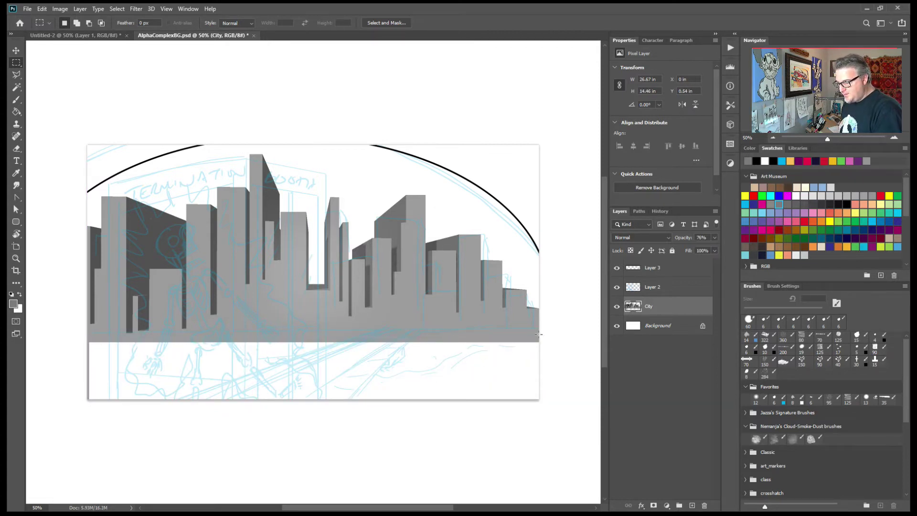
- Trim the City layer's base up to the sketched horizon with a full-width rectangle about 4.19 in tall, and deselect
{"action": "left_click_drag", "start_coordinate": [544, 329], "coordinate": [59, 424]}
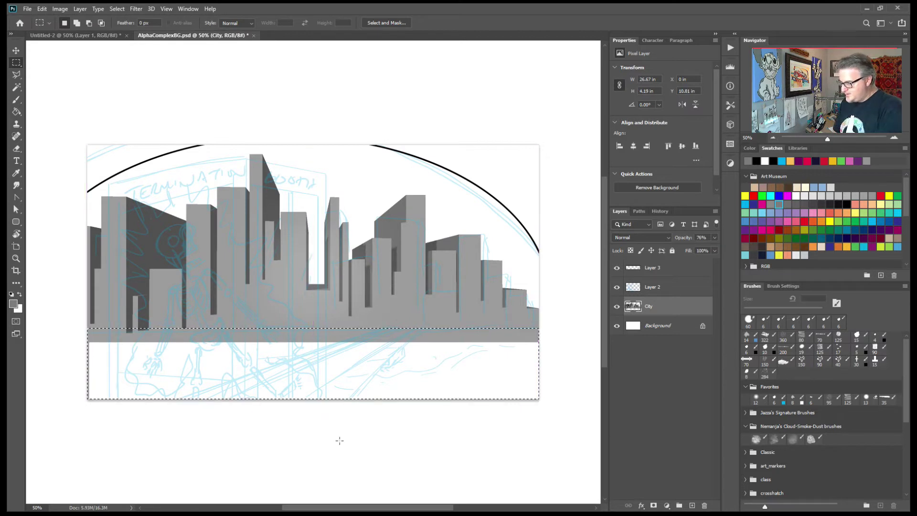
{"action": "key", "text": "Delete"}
{"action": "key", "text": "ctrl+d"}
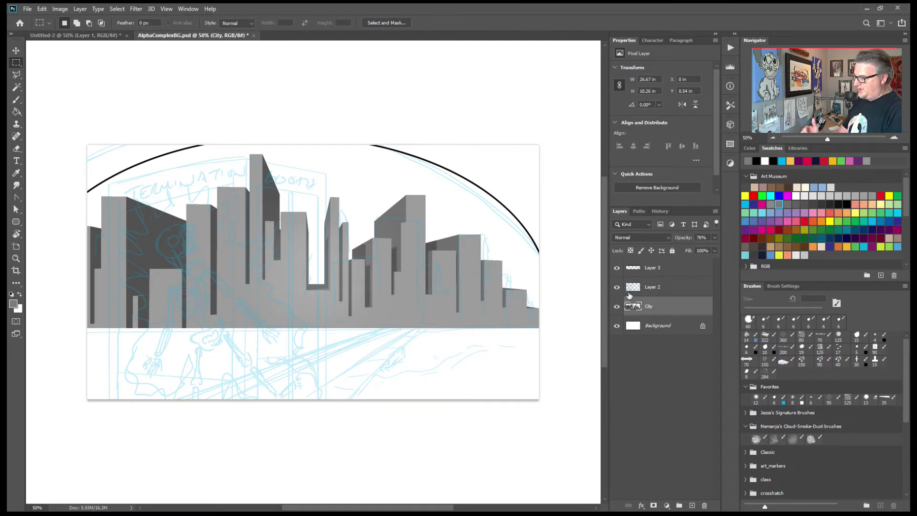
- Set the opacity of the blue sketch on Layer 2 to 79%, and hide the City layer with Layer 3 active
{"action": "left_click", "coordinate": [655, 285]}
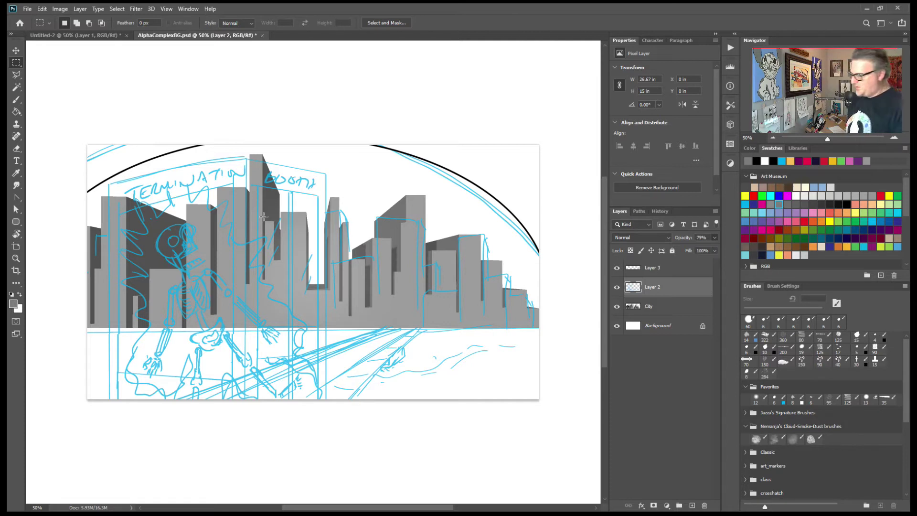
{"action": "left_click", "coordinate": [642, 272]}
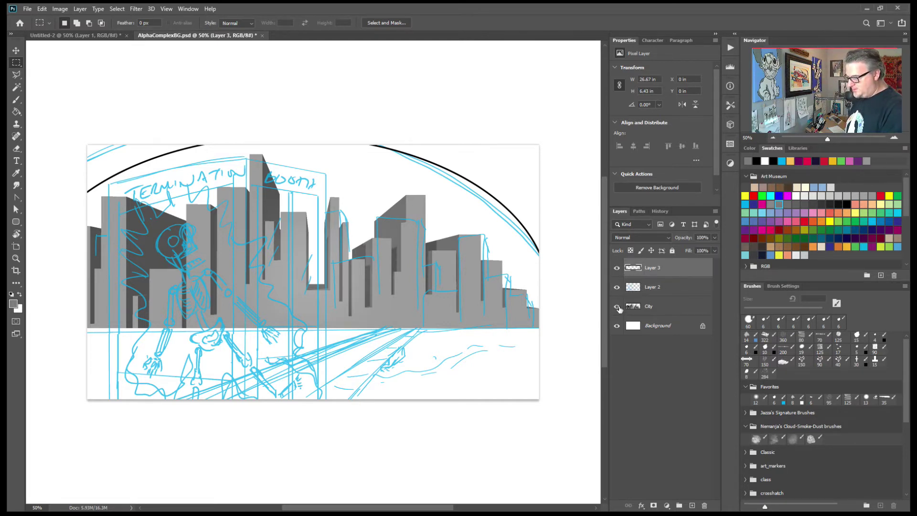
{"action": "left_click", "coordinate": [618, 307]}
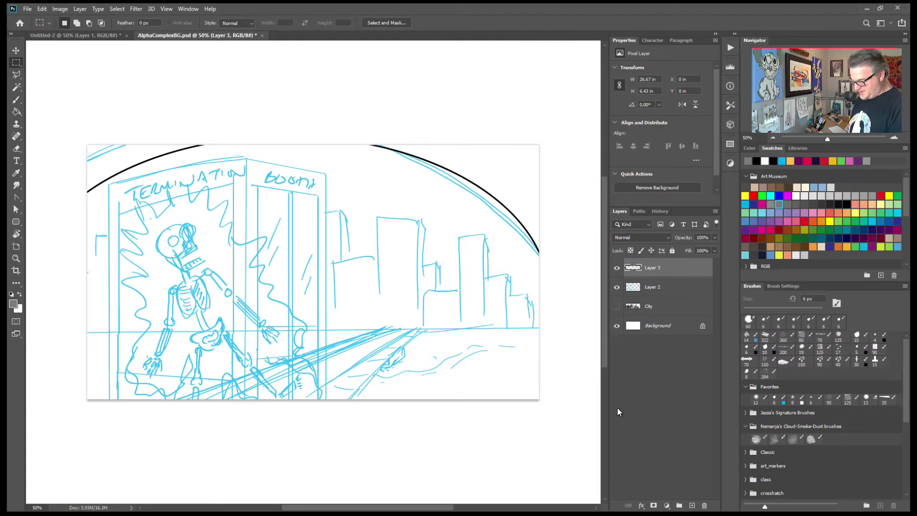
- Reset the colors to black and white and outline the booth's TERMINATION face with a polygonal selection about 8.1 by 14.31 in
{"action": "key", "text": "b"}
{"action": "key", "text": "d"}
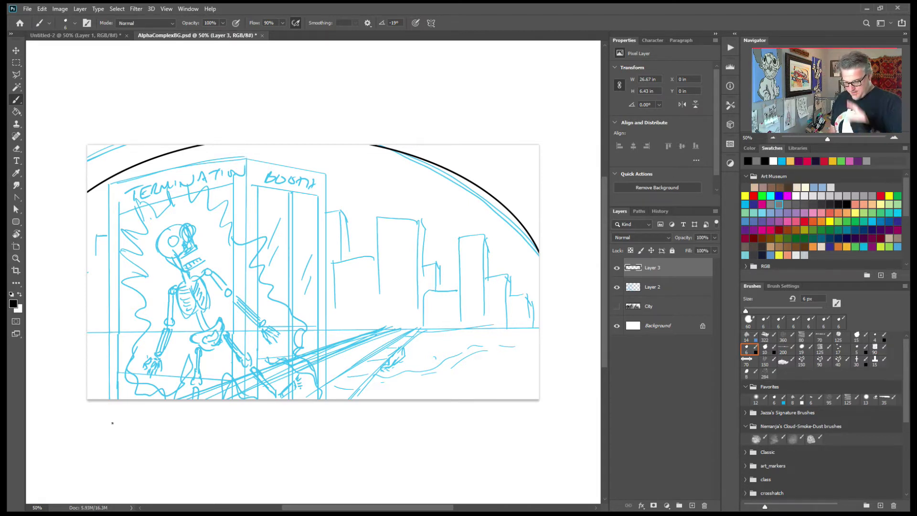
{"action": "key", "text": "l"}
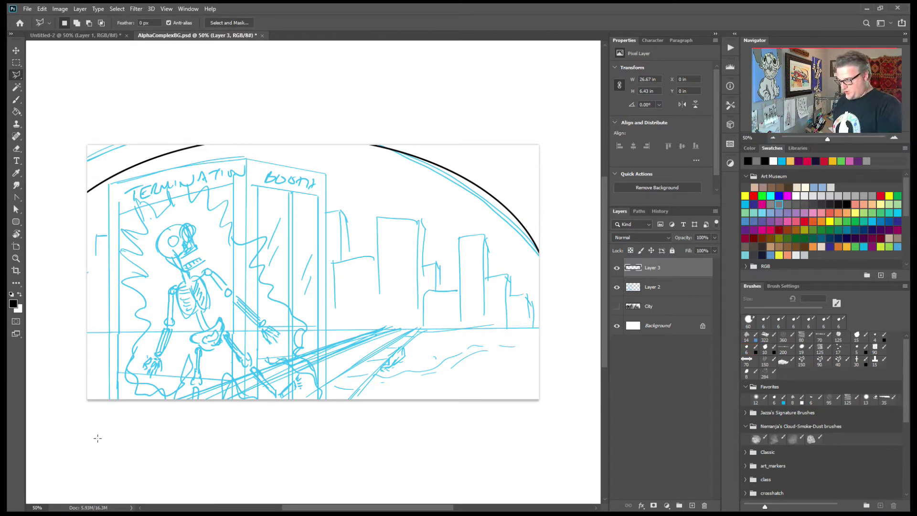
{"action": "left_click", "coordinate": [109, 401]}
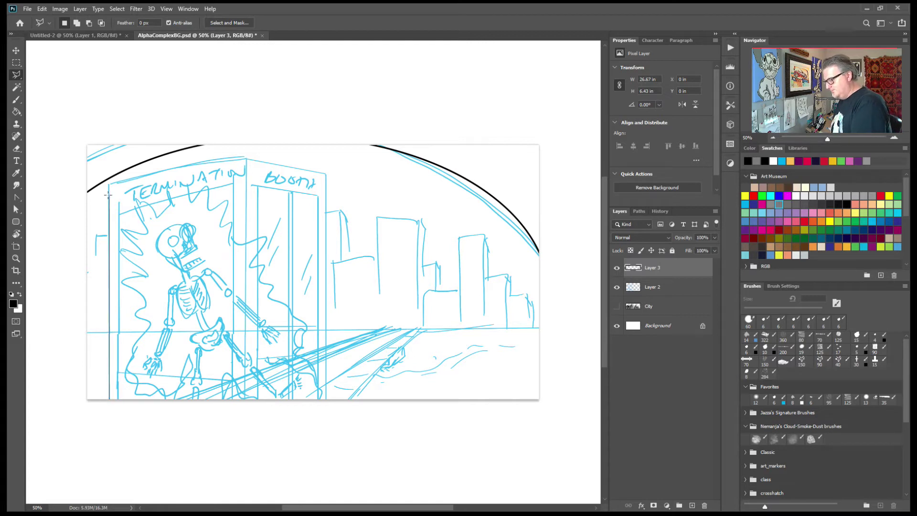
{"action": "left_click", "coordinate": [109, 184]}
{"action": "left_click", "coordinate": [245, 158]}
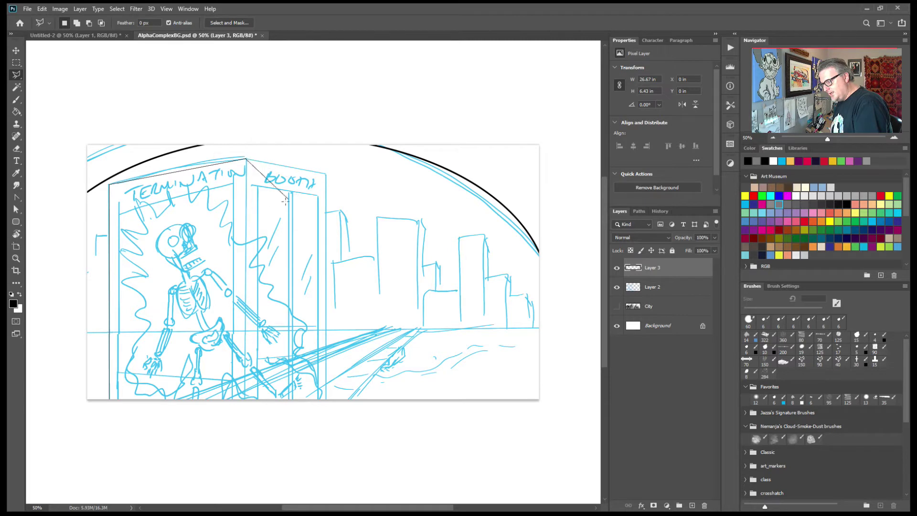
{"action": "left_click", "coordinate": [243, 402]}
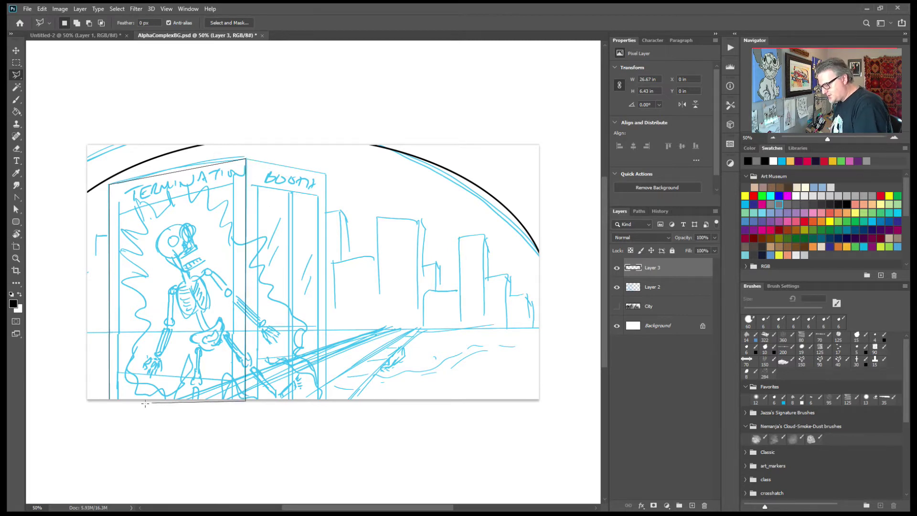
{"action": "double_click", "coordinate": [110, 404]}
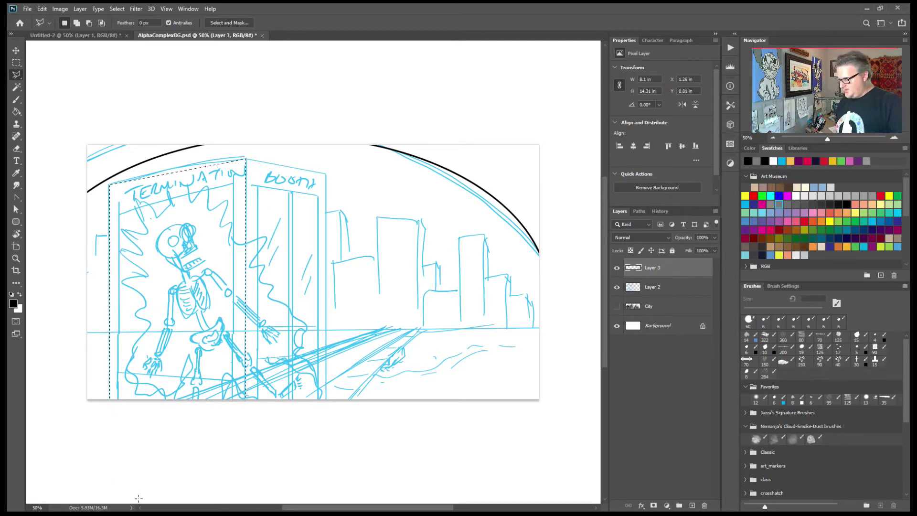
- Fill the selected TERMINATION face of the booth with medium gray on Layer 3 and deselect
{"action": "left_click", "coordinate": [865, 196]}
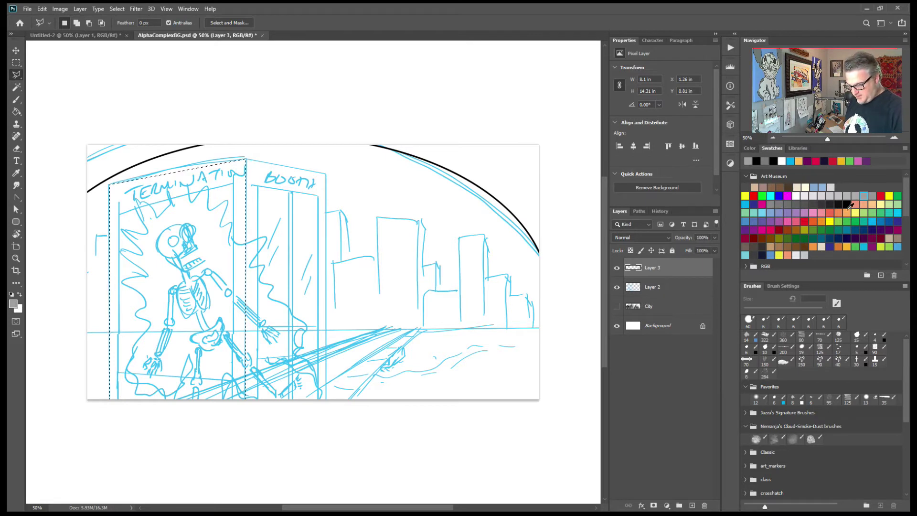
{"action": "key", "text": "alt+BackSpace"}
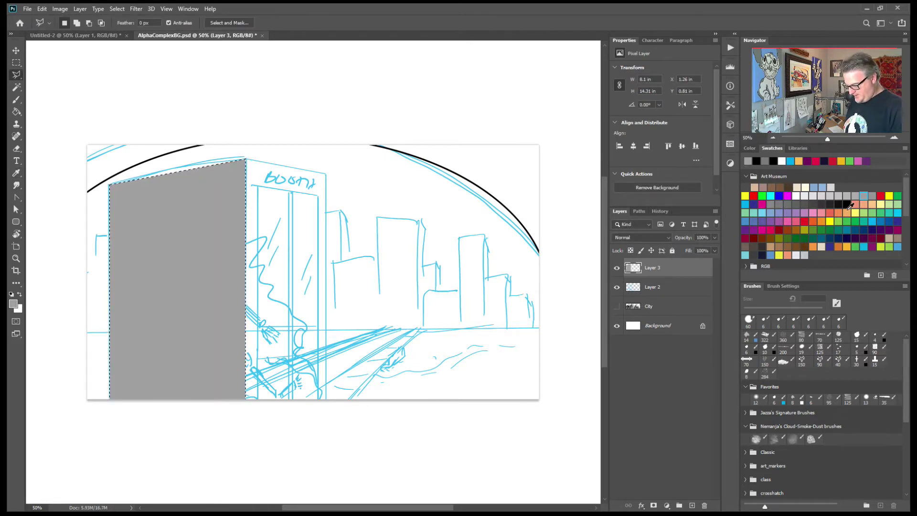
{"action": "key", "text": "i"}
{"action": "key", "text": "l"}
{"action": "key", "text": "ctrl+d"}
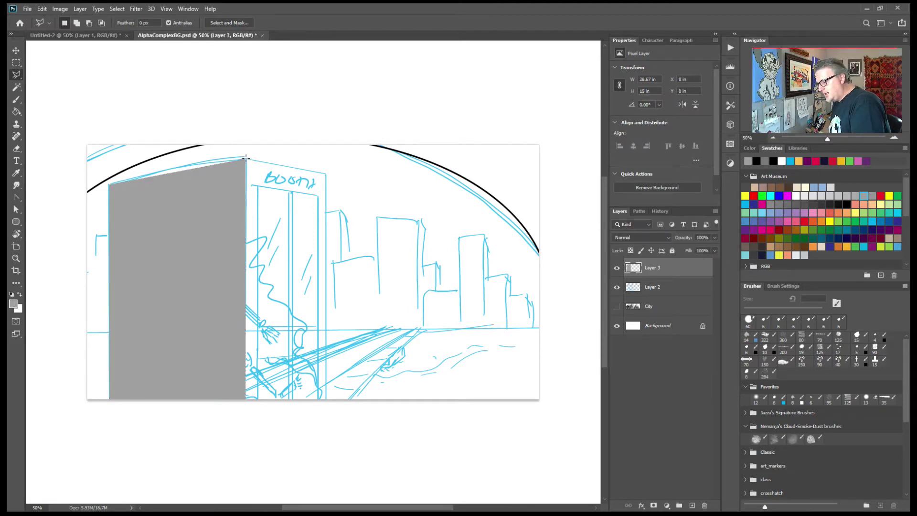
- Outline the booth's BOOTH face with a polygonal selection about 4.75 by 14.36 in, fill it with a slightly darker gray, and deselect
{"action": "left_click", "coordinate": [245, 402]}
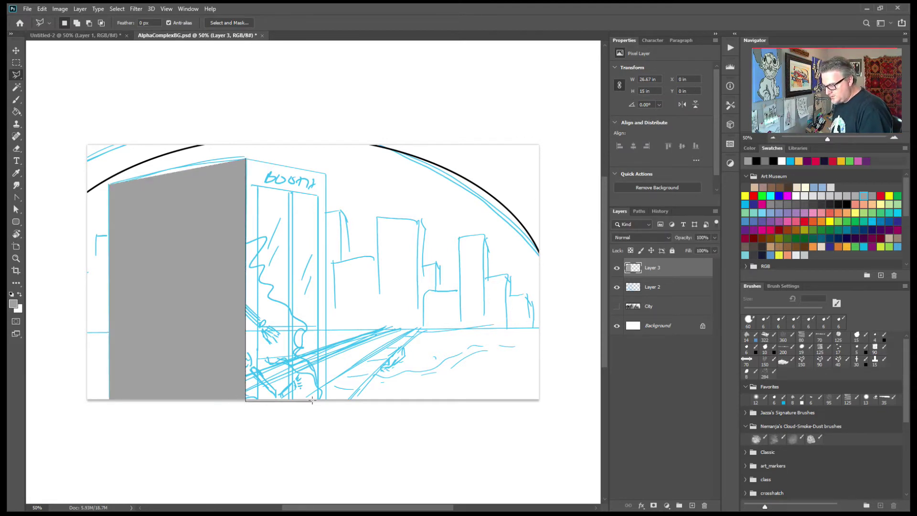
{"action": "left_click", "coordinate": [326, 401]}
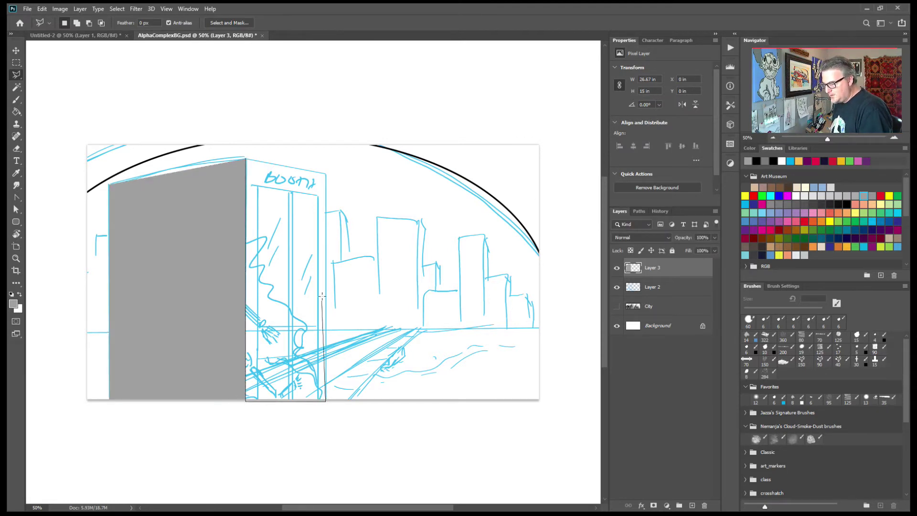
{"action": "left_click", "coordinate": [326, 173]}
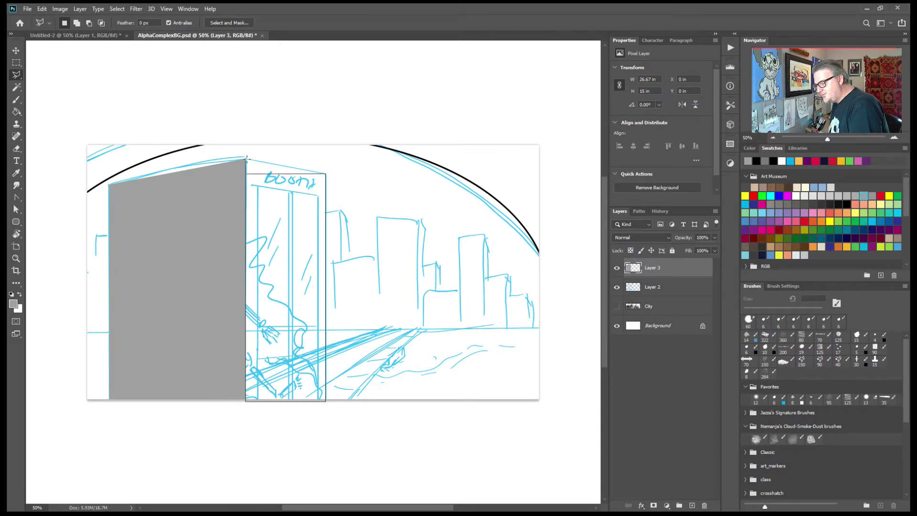
{"action": "left_click", "coordinate": [246, 157]}
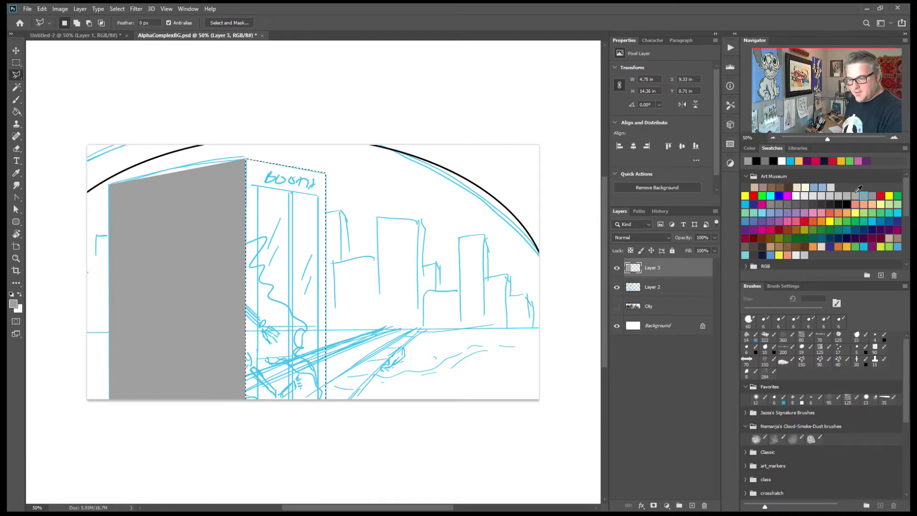
{"action": "left_click", "coordinate": [871, 196]}
{"action": "key", "text": "i"}
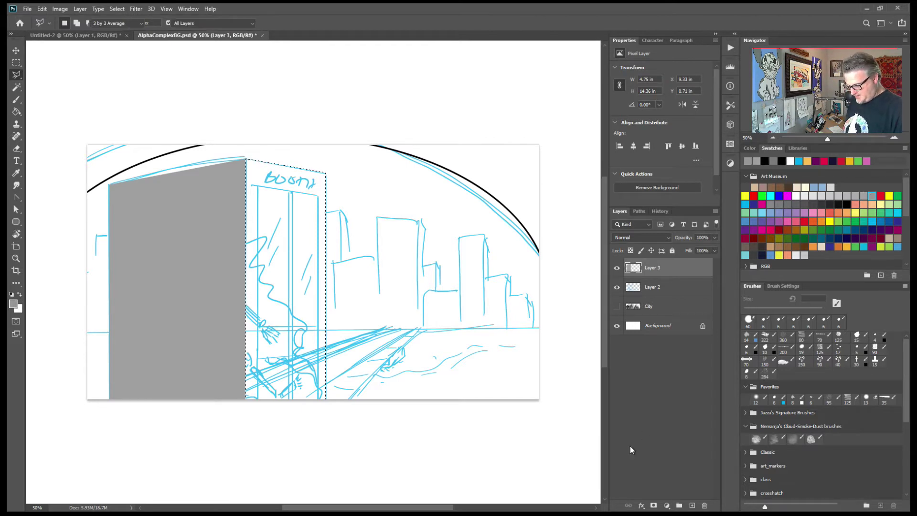
{"action": "key", "text": "alt+BackSpace"}
{"action": "key", "text": "l"}
{"action": "key", "text": "ctrl+d"}
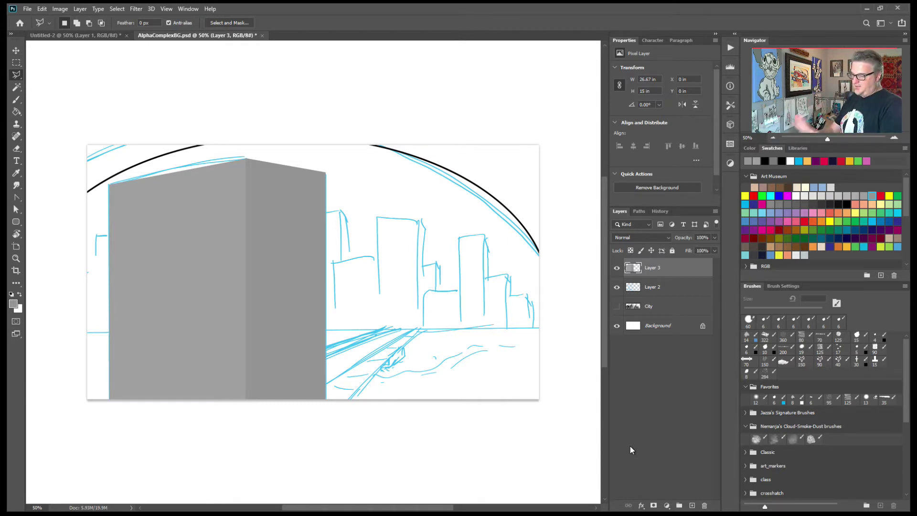
- Check the gray booth against the skyline by temporarily showing the City layer, leaving it hidden
{"action": "left_click", "coordinate": [617, 307]}
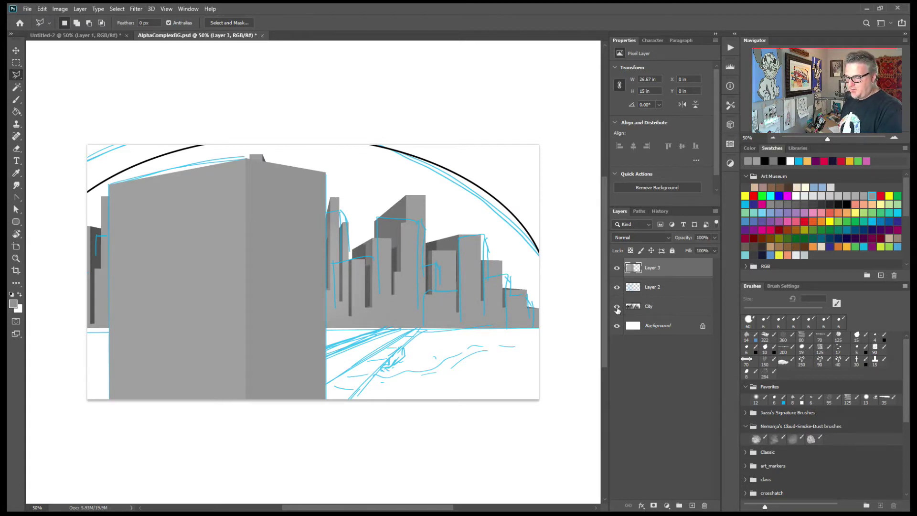
{"action": "left_click", "coordinate": [617, 307]}
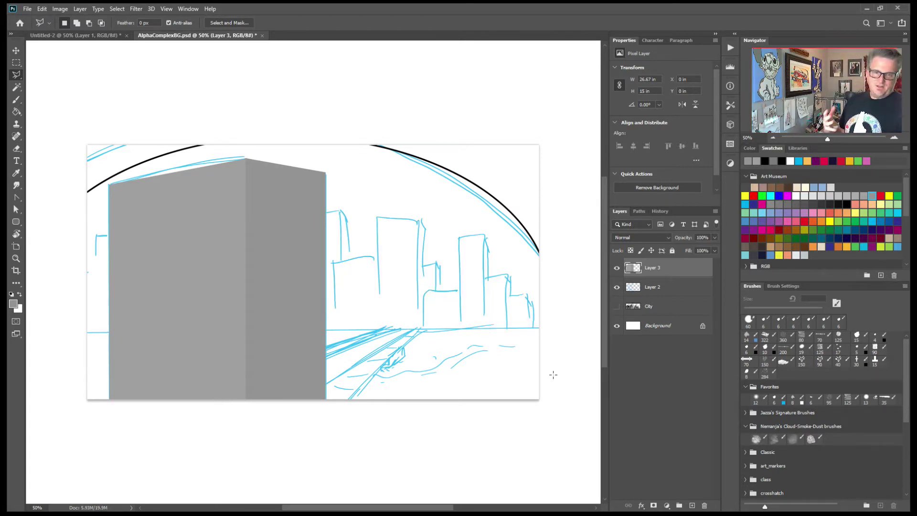
{"action": "left_click", "coordinate": [617, 306]}
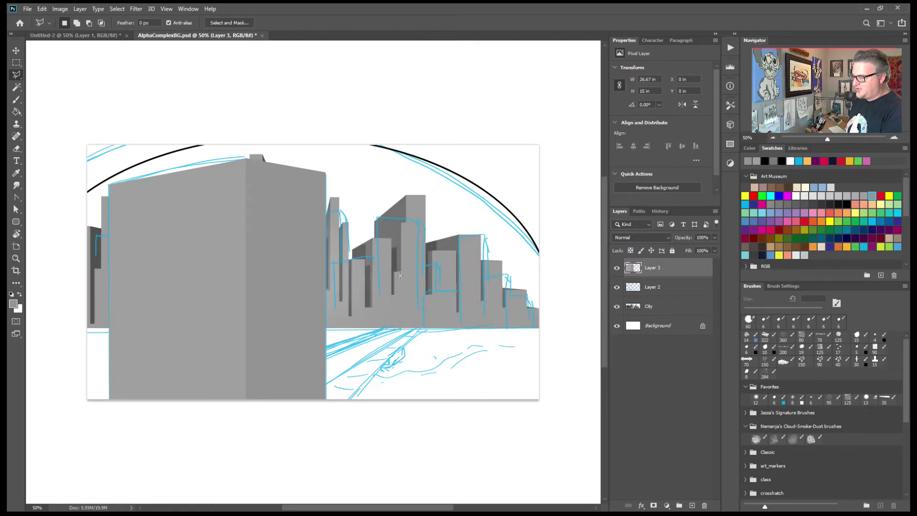
{"action": "left_click", "coordinate": [617, 307]}
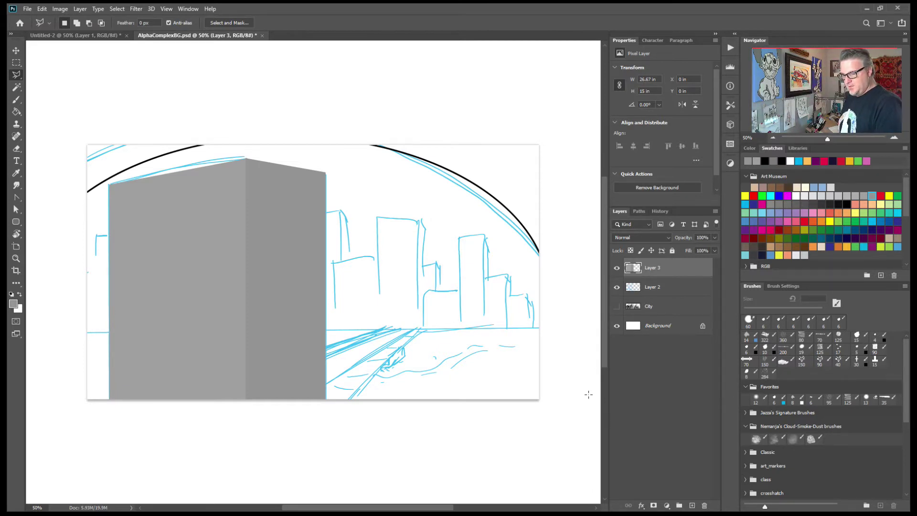
- Move the Layer 2 sketch above Layer 3, and on Layer 3 outline the BOOTH face's window area, about 3.58 by 12.86 in
{"action": "left_click_drag", "start_coordinate": [642, 287], "coordinate": [655, 263]}
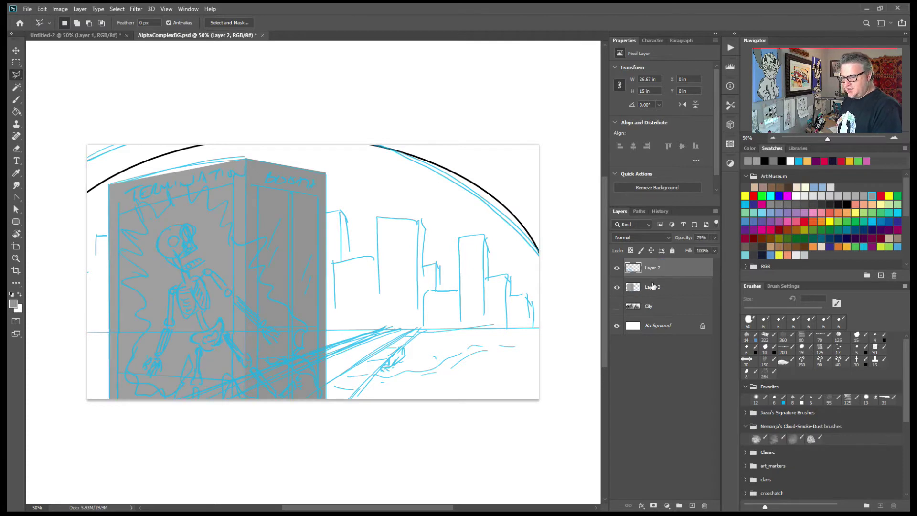
{"action": "left_click", "coordinate": [652, 287]}
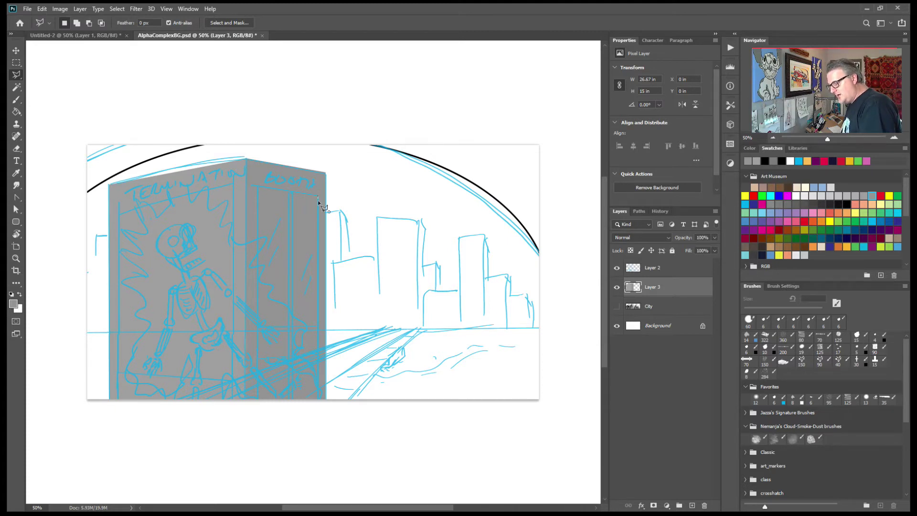
{"action": "left_click", "coordinate": [317, 403]}
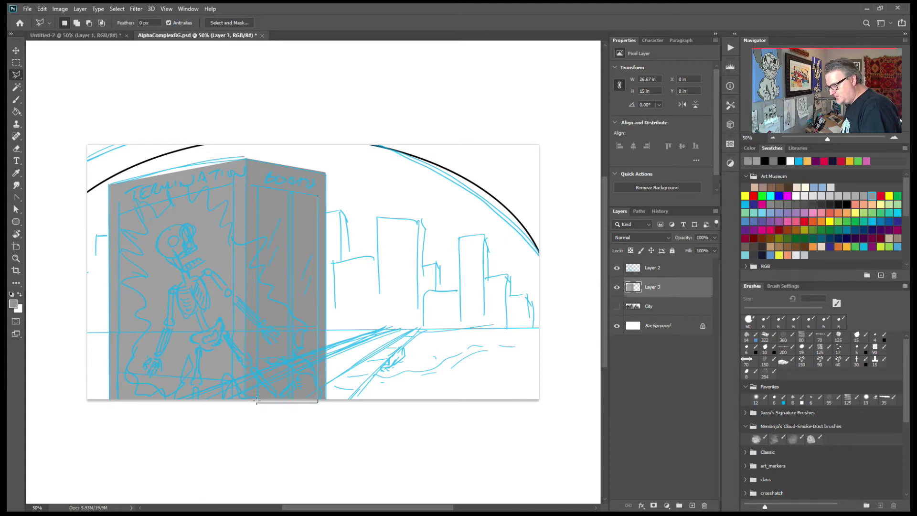
{"action": "left_click", "coordinate": [258, 402]}
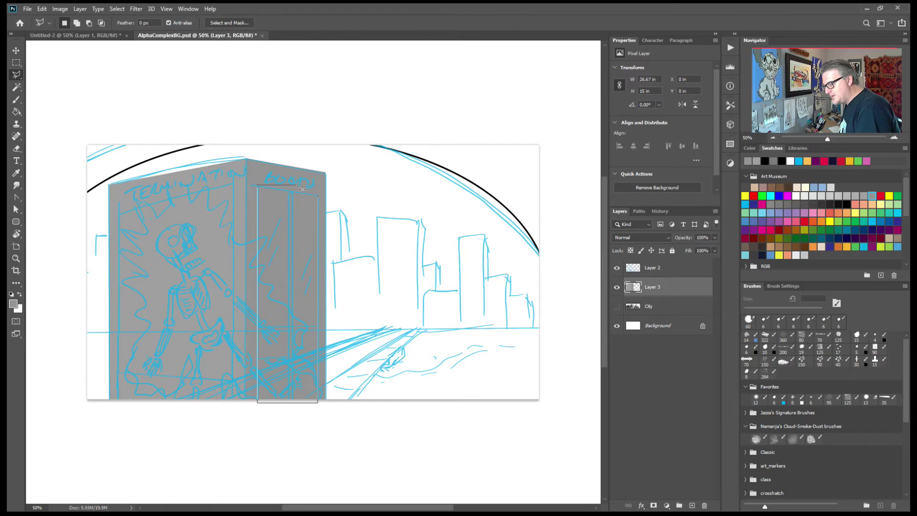
{"action": "double_click", "coordinate": [318, 196]}
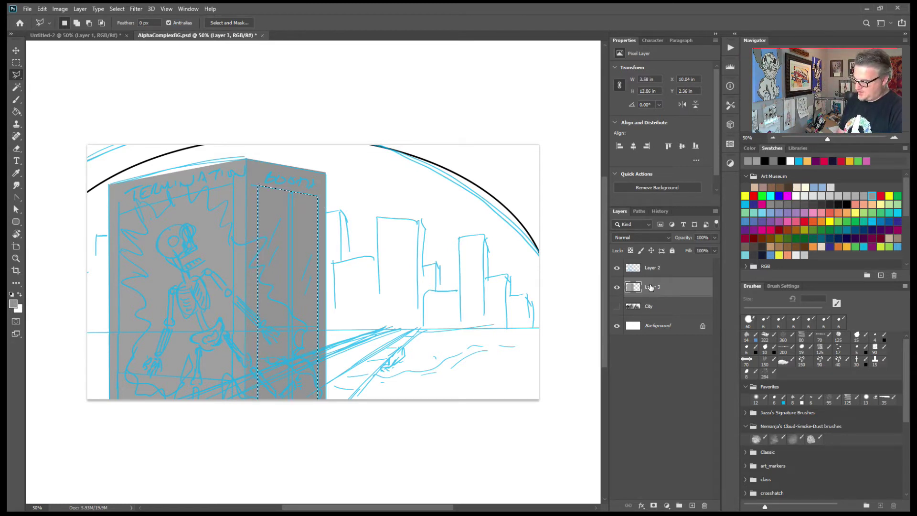
- Subtract a narrow full-height strip along the sketched vertical divider from the BOOTH face's window selection
{"action": "key", "text": "shift"}
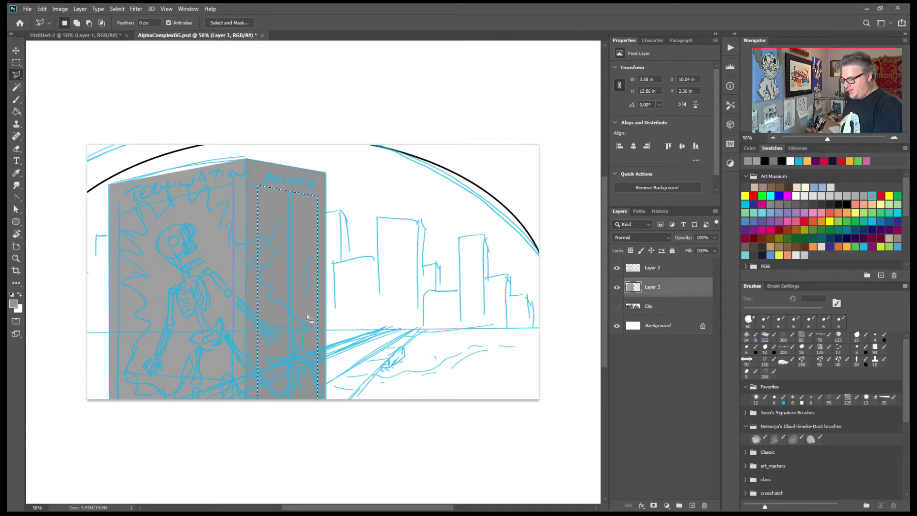
{"action": "key", "text": "alt"}
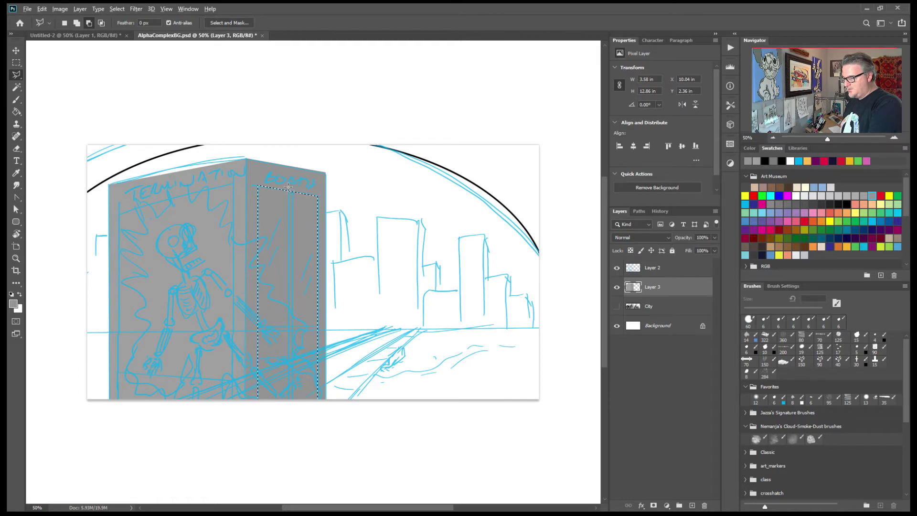
{"action": "left_click", "coordinate": [289, 187]}
{"action": "left_click", "coordinate": [289, 407]}
{"action": "left_click", "coordinate": [293, 408]}
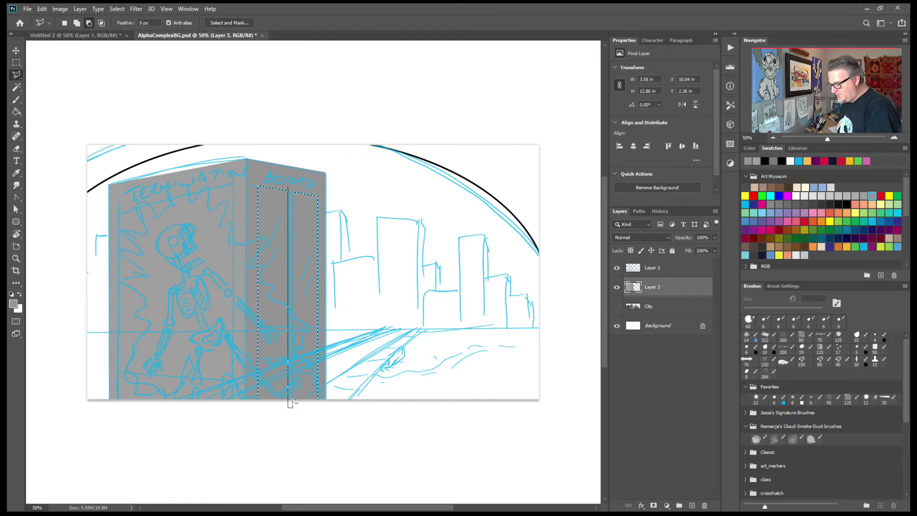
{"action": "left_click", "coordinate": [291, 188]}
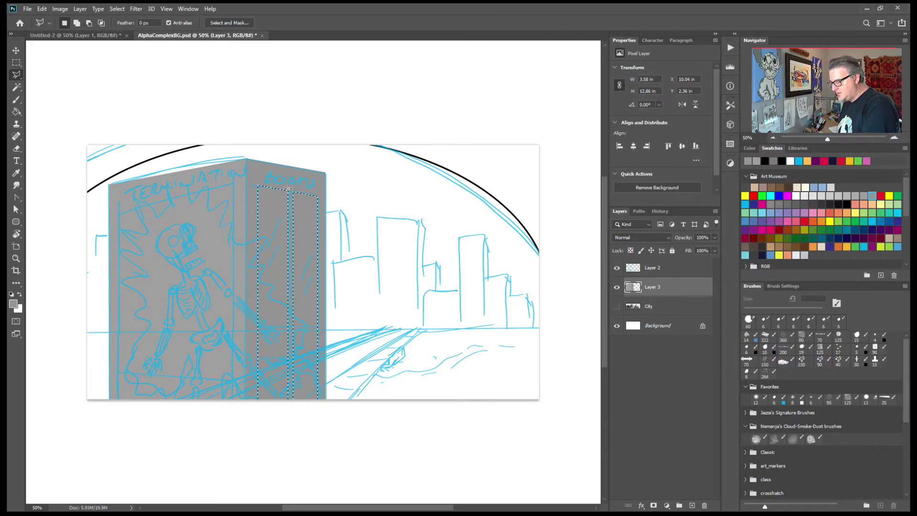
- Subtract a tapering horizontal crossbar near the horizon from the window selection, delete the four remaining panes from Layer 3, and deselect
{"action": "left_click", "coordinate": [254, 327], "text": "alt"}
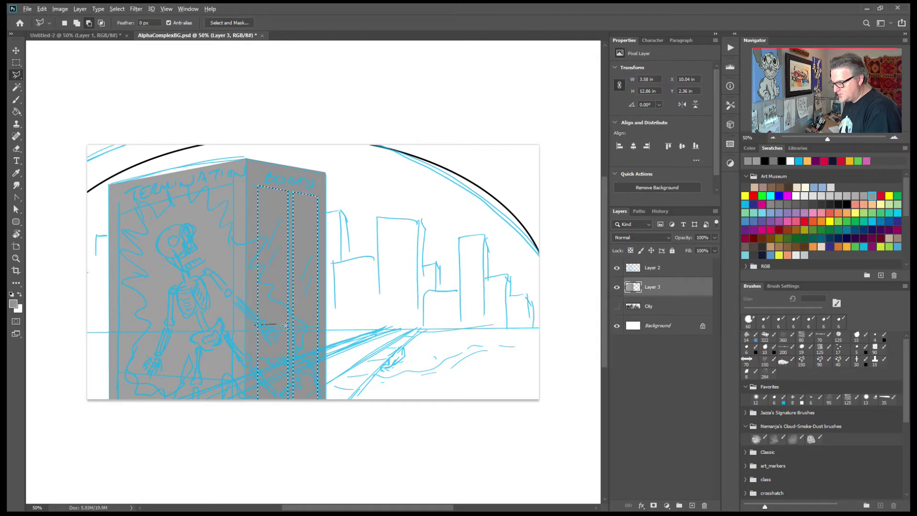
{"action": "left_click", "coordinate": [319, 327]}
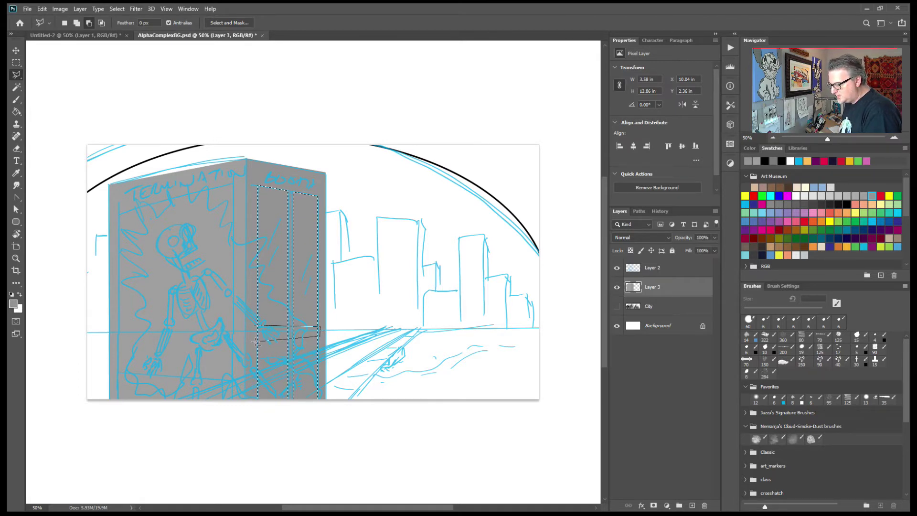
{"action": "key", "text": "Return"}
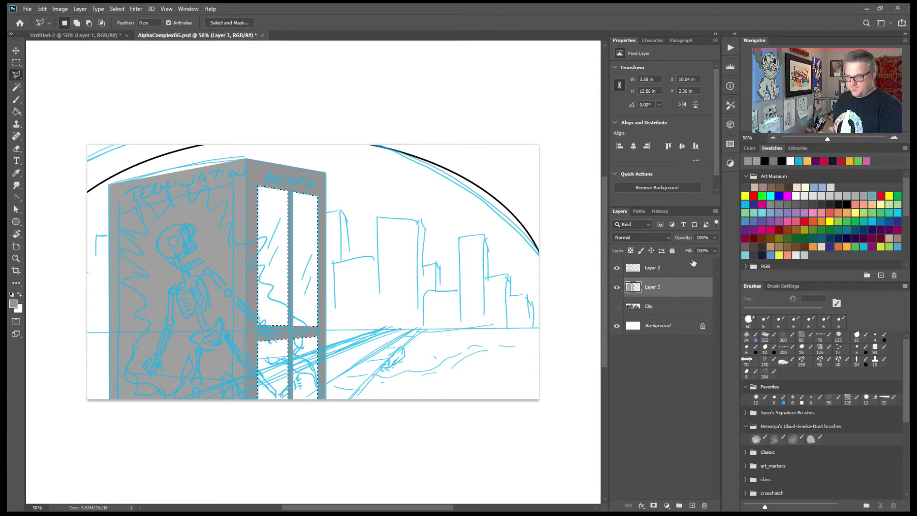
{"action": "key", "text": "ctrl+d"}
- Cut the opening in the booth's TERMINATION face with a polygonal selection about 6.76 by 12.67 in, and deselect
{"action": "left_click", "coordinate": [232, 186]}
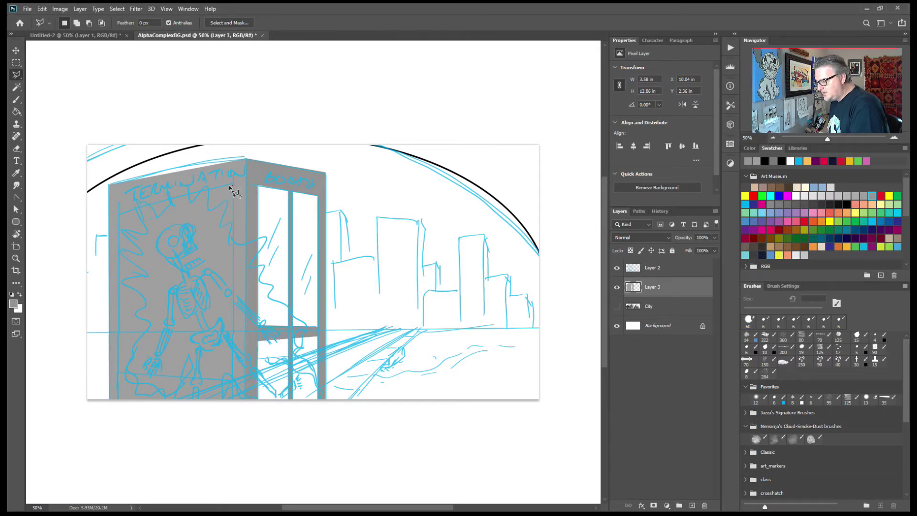
{"action": "left_click", "coordinate": [118, 207]}
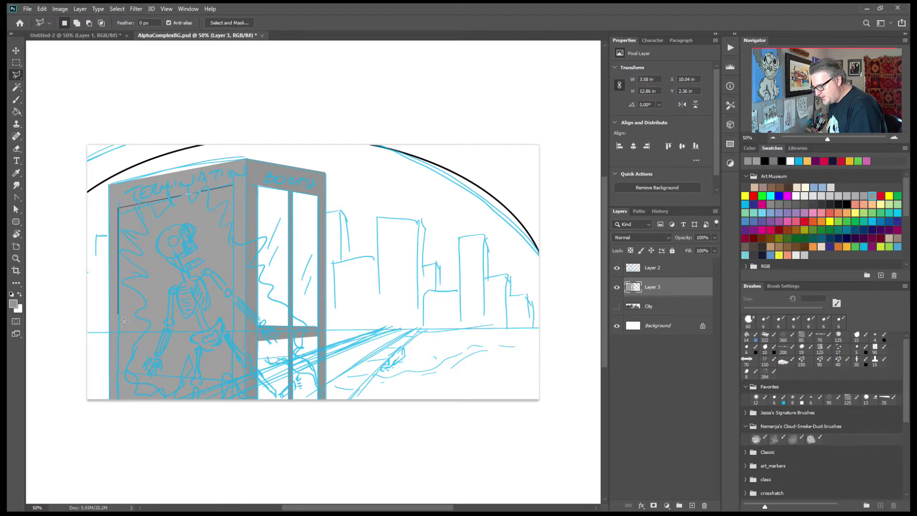
{"action": "left_click", "coordinate": [118, 399]}
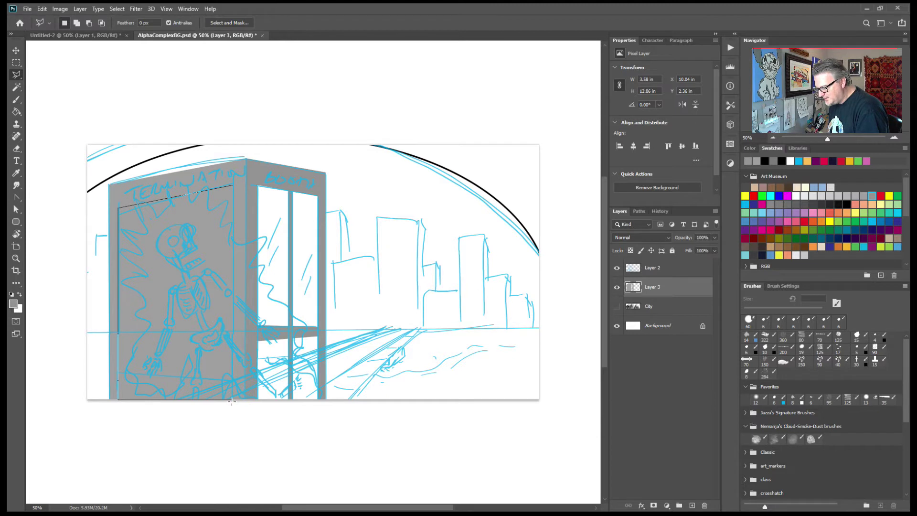
{"action": "left_click", "coordinate": [233, 400]}
{"action": "left_click", "coordinate": [233, 187]}
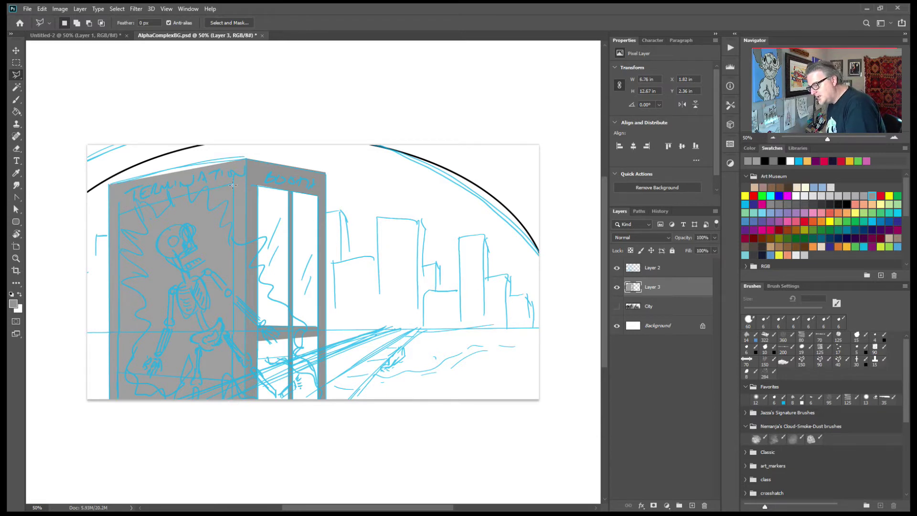
{"action": "key", "text": "Delete"}
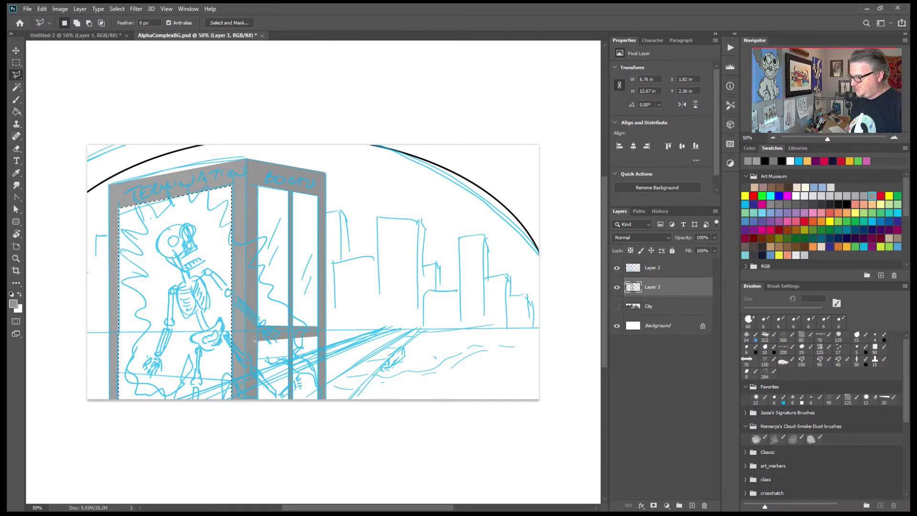
{"action": "key", "text": "ctrl+d"}
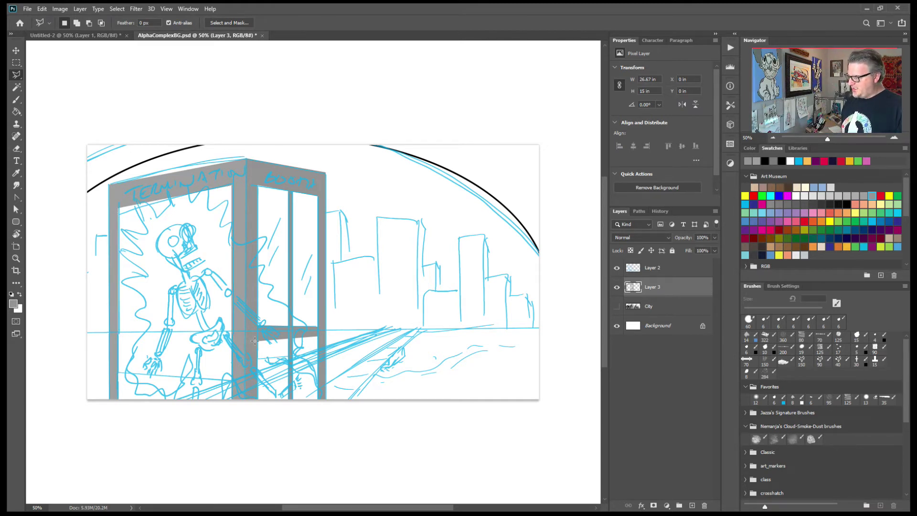
- Add a text box reading TERMINATION over the skyline sketch, and narrow it to about 6.49 by 1.35 in
{"action": "key", "text": "t"}
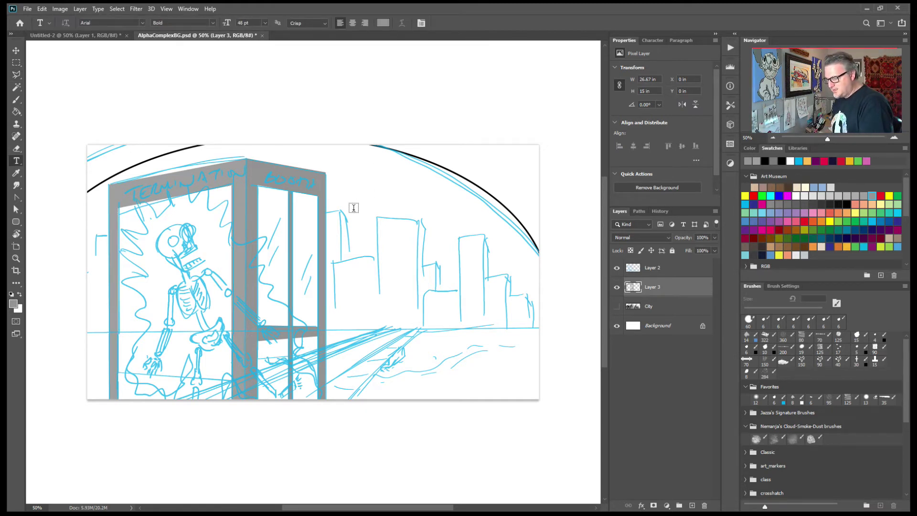
{"action": "left_click_drag", "start_coordinate": [353, 208], "coordinate": [491, 232]}
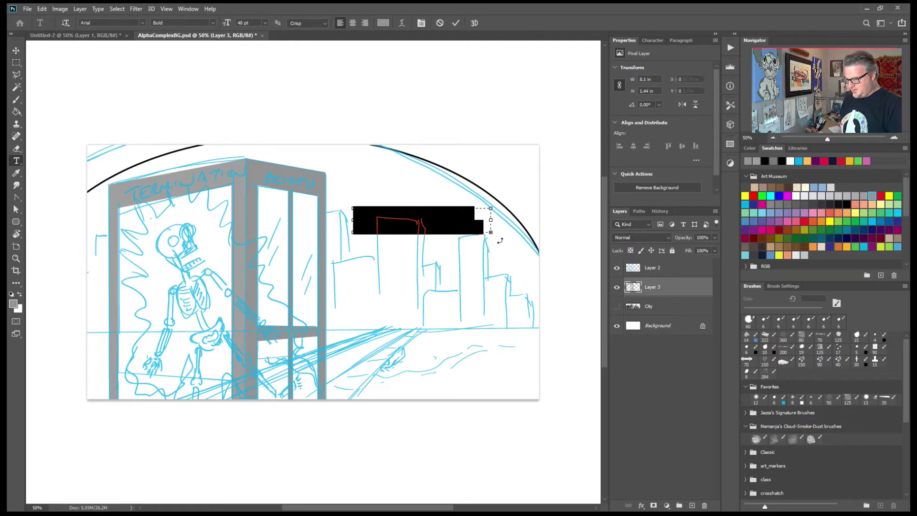
{"action": "type", "text": "TERMINATION"}
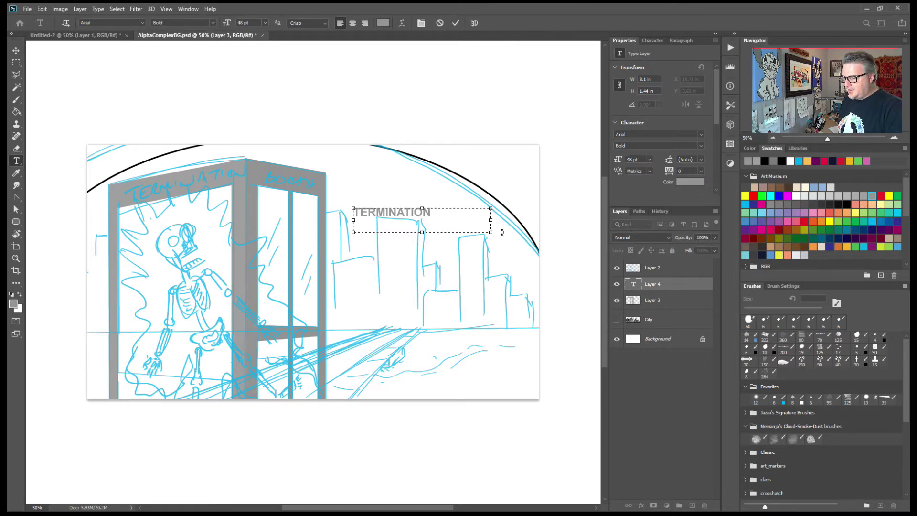
{"action": "left_click_drag", "start_coordinate": [491, 232], "coordinate": [466, 231]}
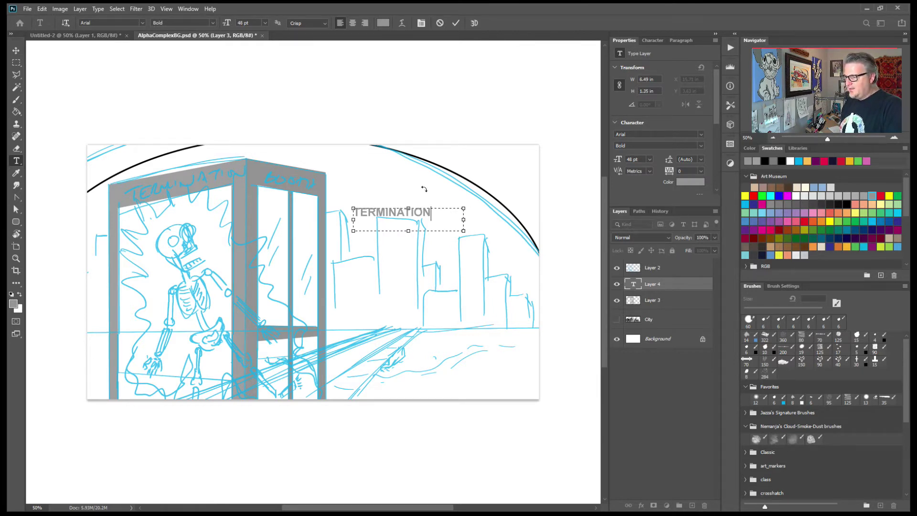
{"action": "left_click", "coordinate": [143, 22]}
{"action": "type", "text": "Bree Serif"}
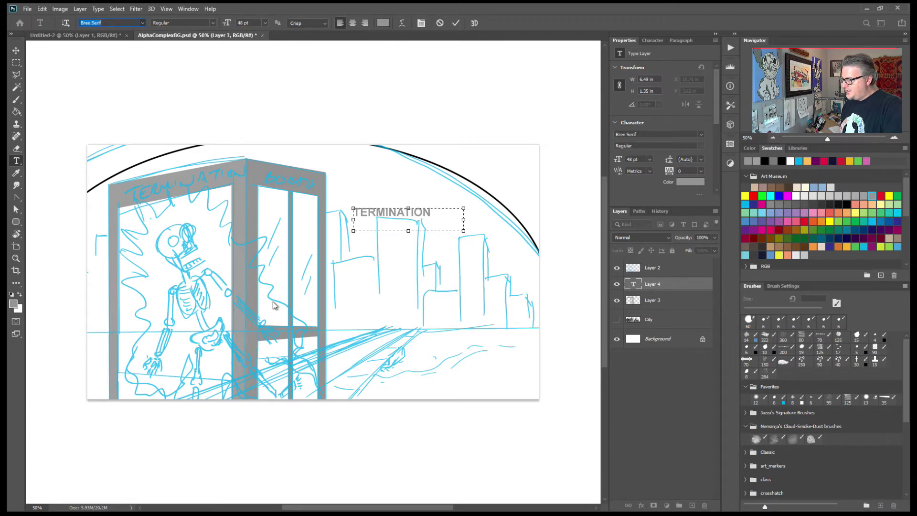
{"action": "type", "text": "Modi Thorson Condens..."}
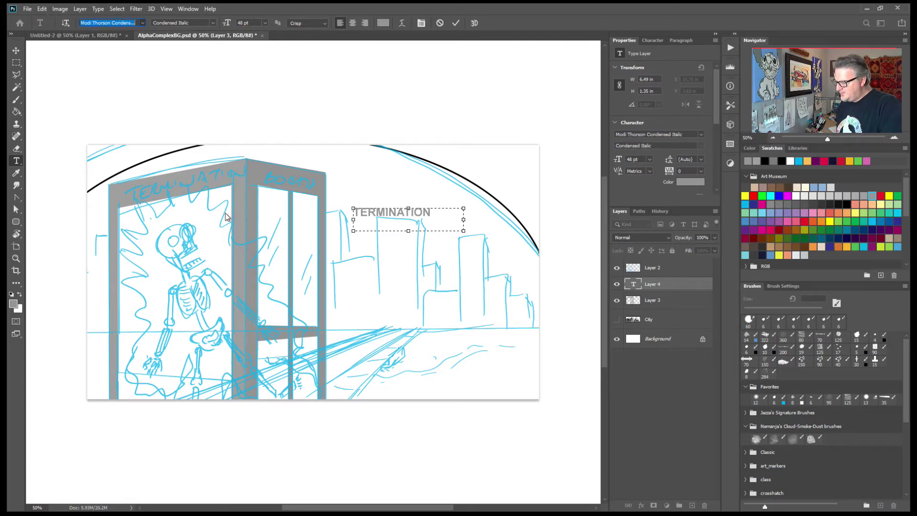
{"action": "key", "text": "Up"}
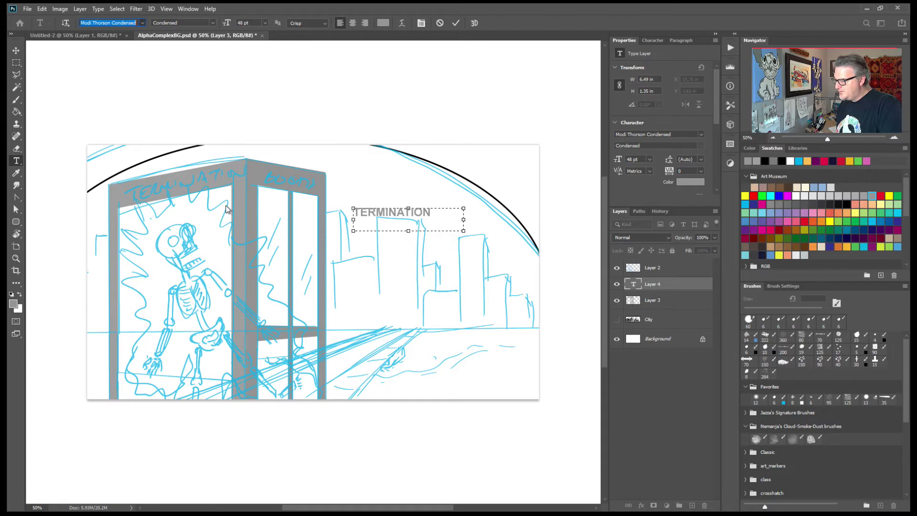
{"action": "key", "text": "Return"}
- Set the whole TERMINATION text to the Modi Thorson Regular font and commit the text
{"action": "double_click", "coordinate": [372, 212]}
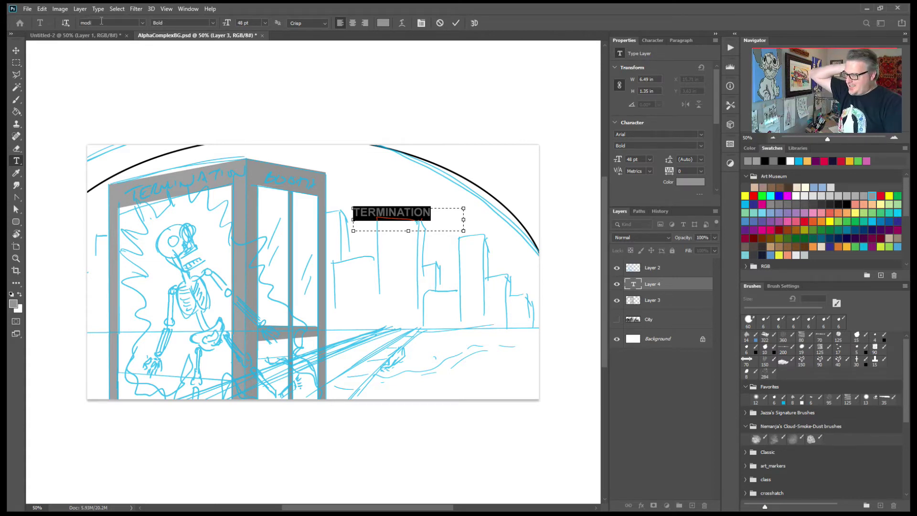
{"action": "key", "text": "Return"}
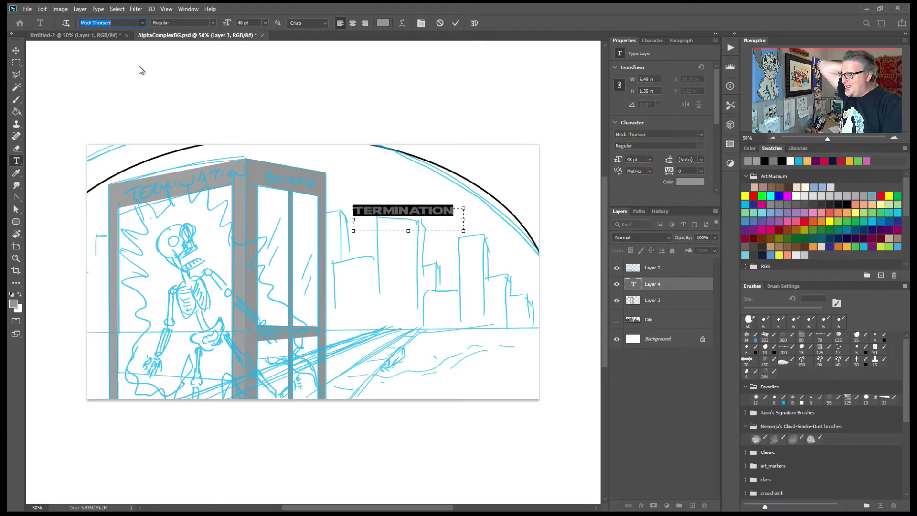
{"action": "key", "text": "Up"}
{"action": "key", "text": "Down"}
{"action": "key", "text": "Up"}
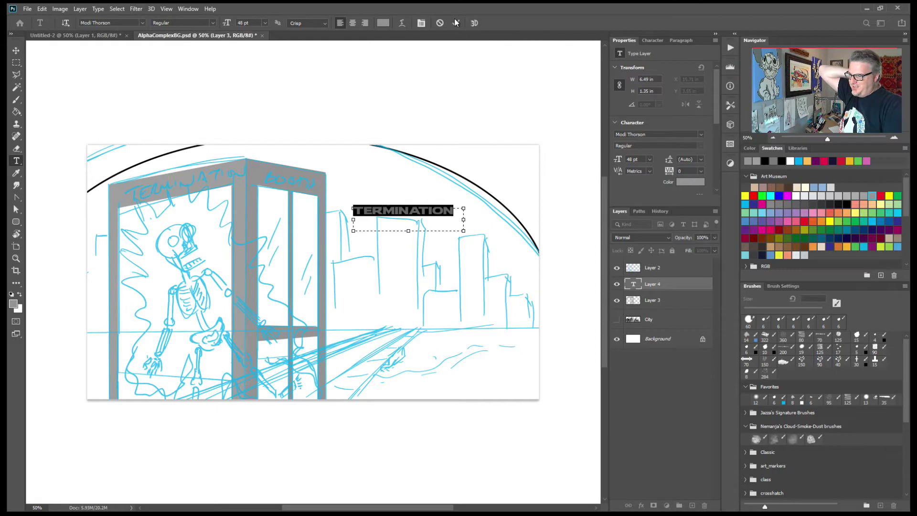
{"action": "left_click", "coordinate": [456, 22]}
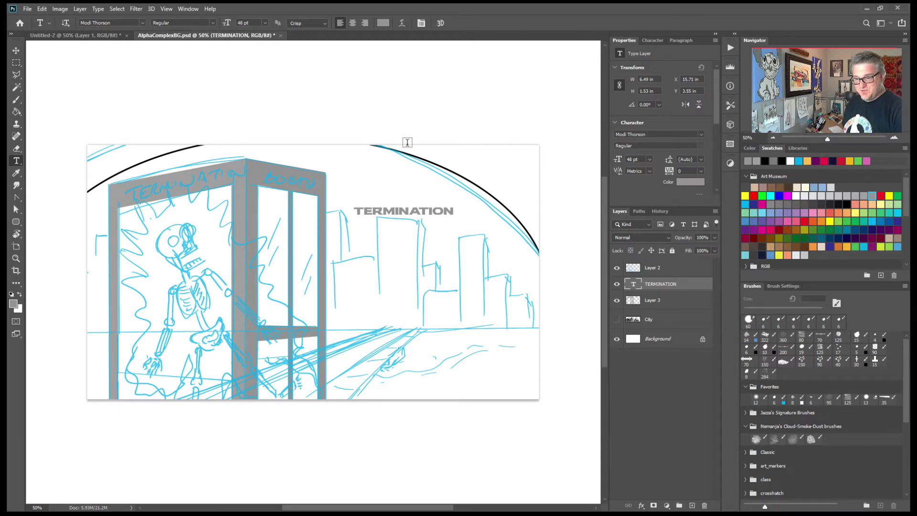
{"action": "left_click", "coordinate": [797, 150]}
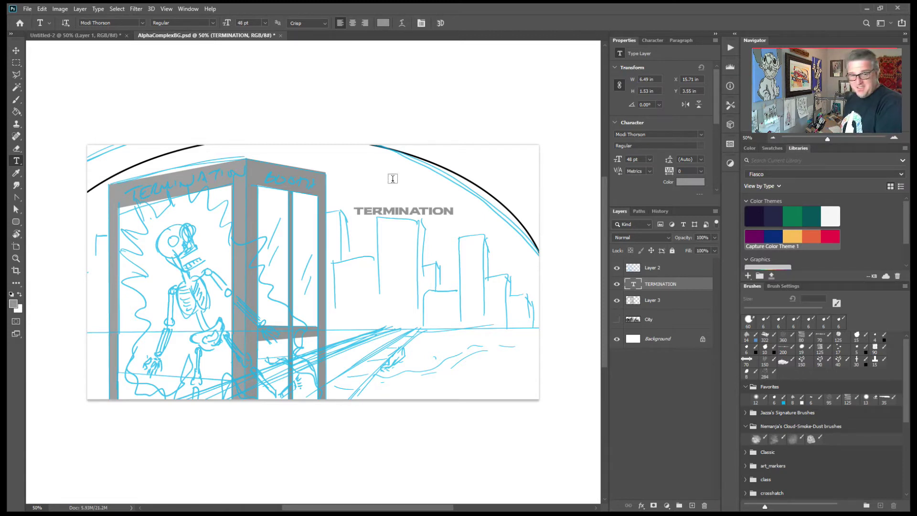
{"action": "left_click", "coordinate": [401, 210]}
{"action": "left_click_drag", "start_coordinate": [409, 208], "coordinate": [400, 224]}
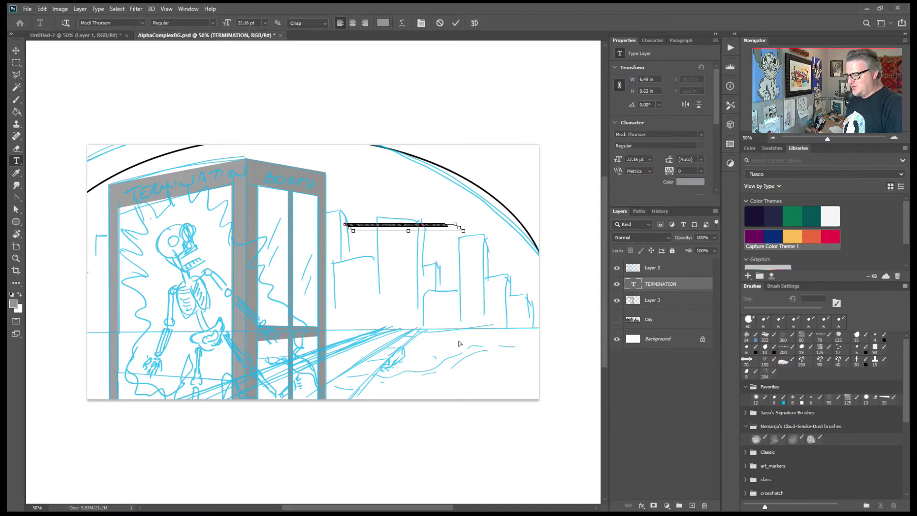
{"action": "key", "text": "ctrl+z"}
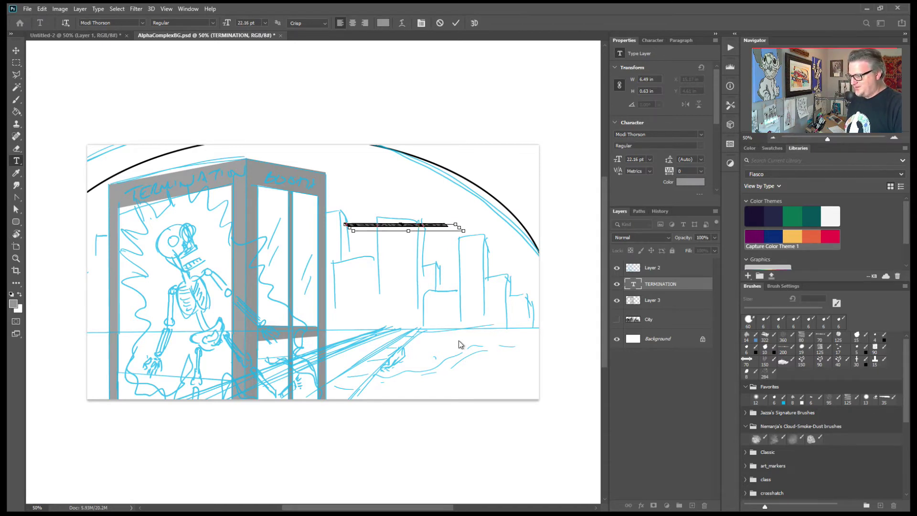
{"action": "key", "text": "ctrl+z"}
{"action": "left_click", "coordinate": [456, 23]}
{"action": "key", "text": "ctrl+z"}
{"action": "key", "text": "ctrl+z"}
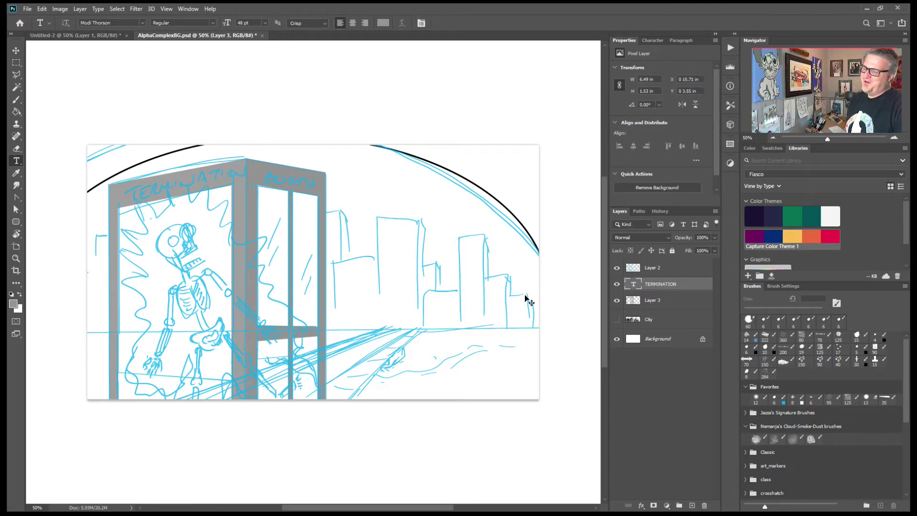
{"action": "key", "text": "ctrl+shift+z"}
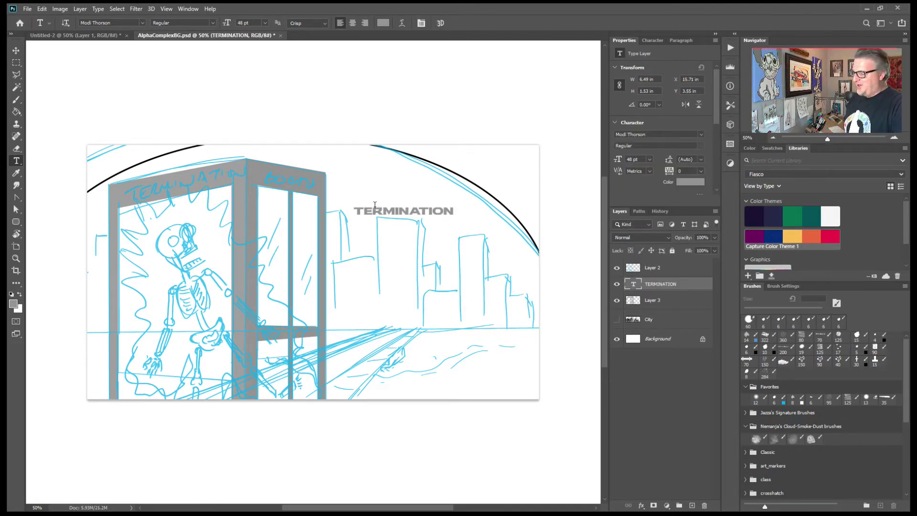
- Recolor the TERMINATION text white and tighten its text box to about 5.99 by 0.58 in
{"action": "left_click", "coordinate": [377, 214]}
{"action": "double_click", "coordinate": [377, 213]}
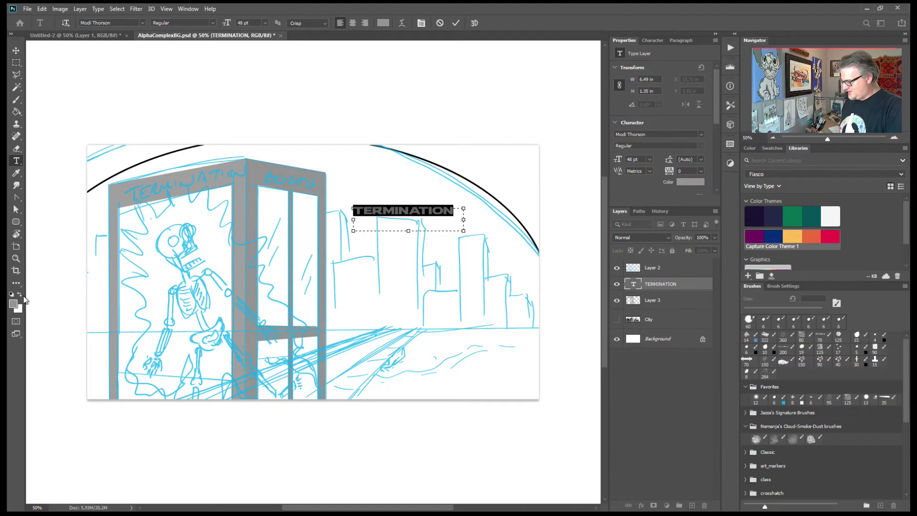
{"action": "key", "text": "ctrl+h"}
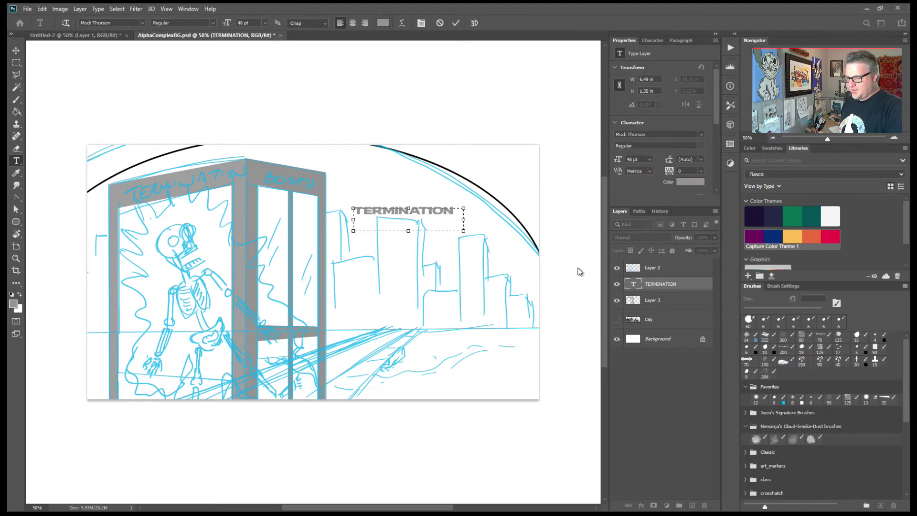
{"action": "left_click", "coordinate": [582, 251]}
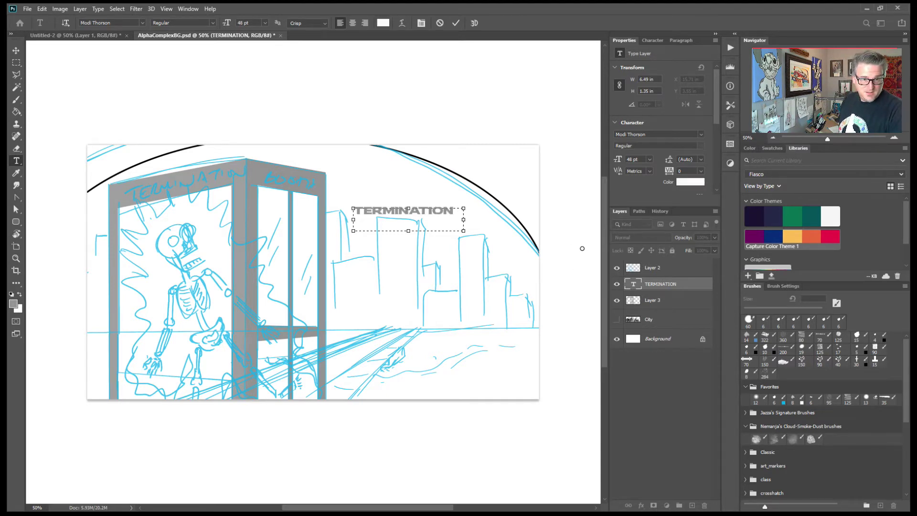
{"action": "left_click", "coordinate": [792, 248]}
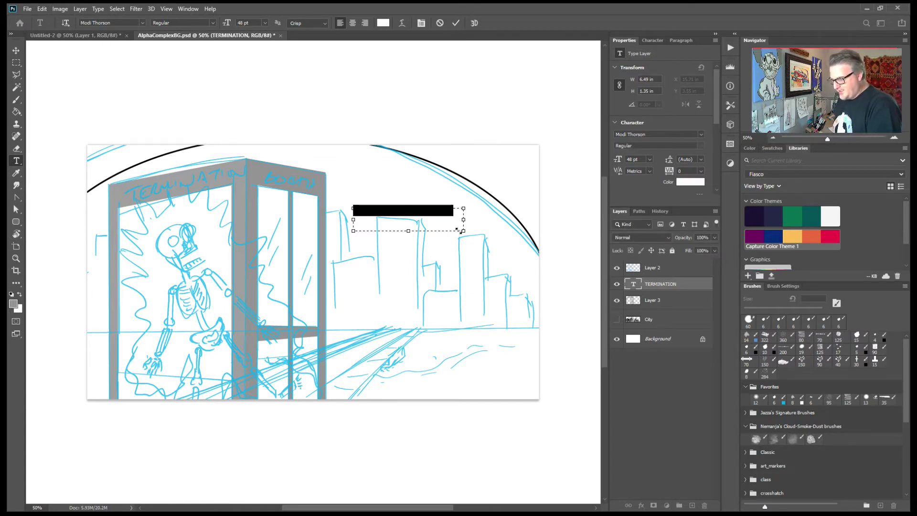
{"action": "left_click_drag", "start_coordinate": [463, 230], "coordinate": [455, 217]}
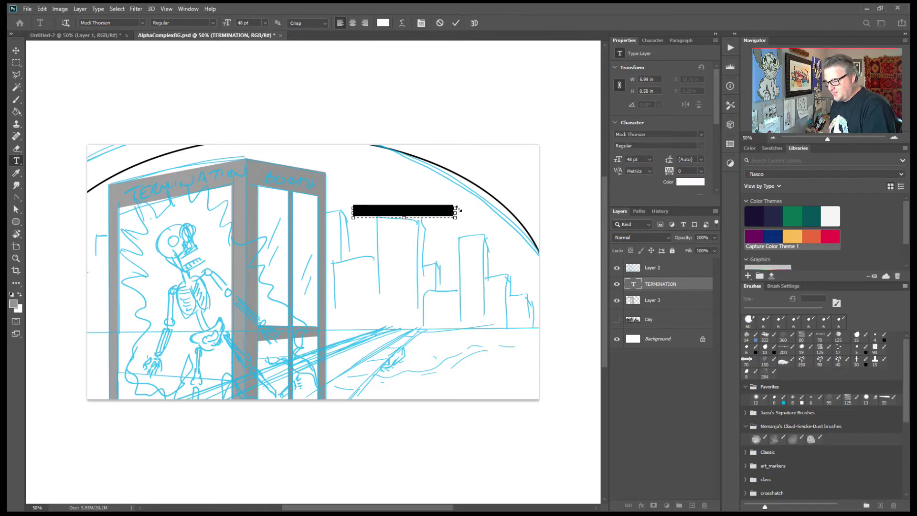
{"action": "left_click", "coordinate": [456, 24]}
- Move the TERMINATION text onto the gray header above the booth's skeleton opening, at about X 1.78, Y 2.44 in
{"action": "key", "text": "v"}
{"action": "left_click_drag", "start_coordinate": [415, 216], "coordinate": [212, 200]}
{"action": "key", "text": "ctrl"}
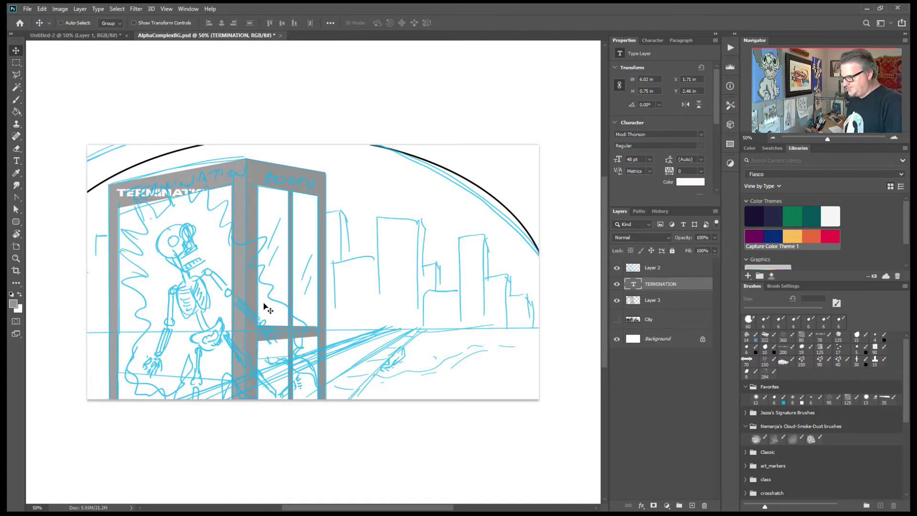
{"action": "left_click_drag", "start_coordinate": [194, 268], "coordinate": [351, 339]}
{"action": "scroll", "coordinate": [351, 338], "scroll_direction": "up", "scroll_amount": 3}
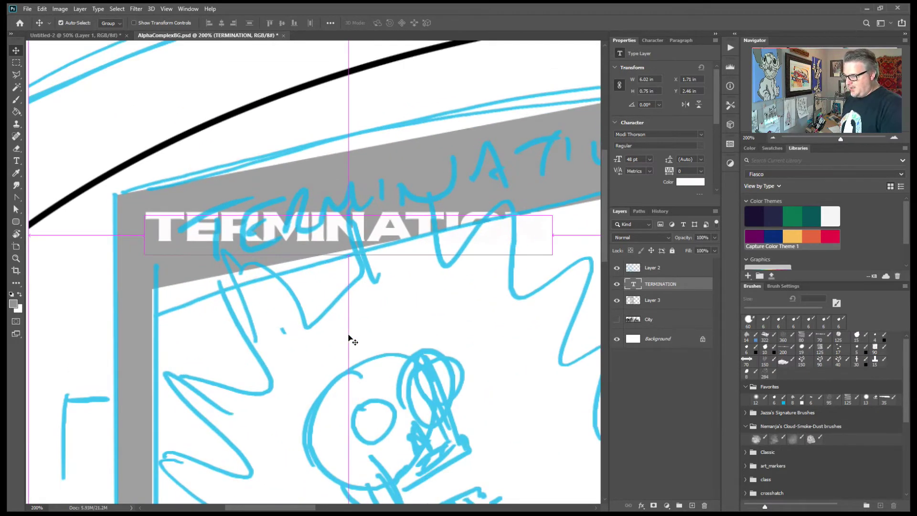
{"action": "left_click_drag", "start_coordinate": [356, 240], "coordinate": [384, 207]}
{"action": "left_click_drag", "start_coordinate": [456, 342], "coordinate": [377, 344]}
{"action": "left_click_drag", "start_coordinate": [316, 205], "coordinate": [292, 227]}
- Scale the TERMINATION text to about 113.59% width and 182.61% height to span the opening, and shift it slightly up
{"action": "key", "text": "ctrl"}
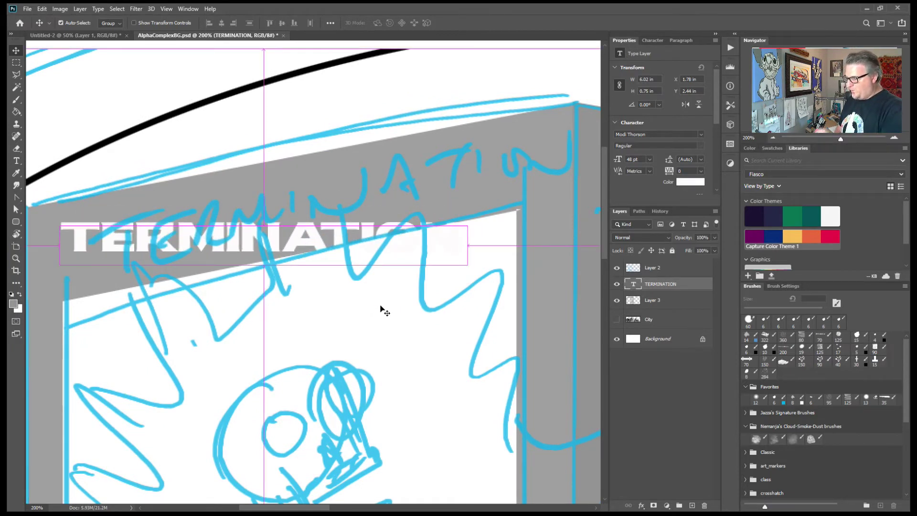
{"action": "key", "text": "ctrl+t"}
{"action": "left_click_drag", "start_coordinate": [467, 266], "coordinate": [473, 265]}
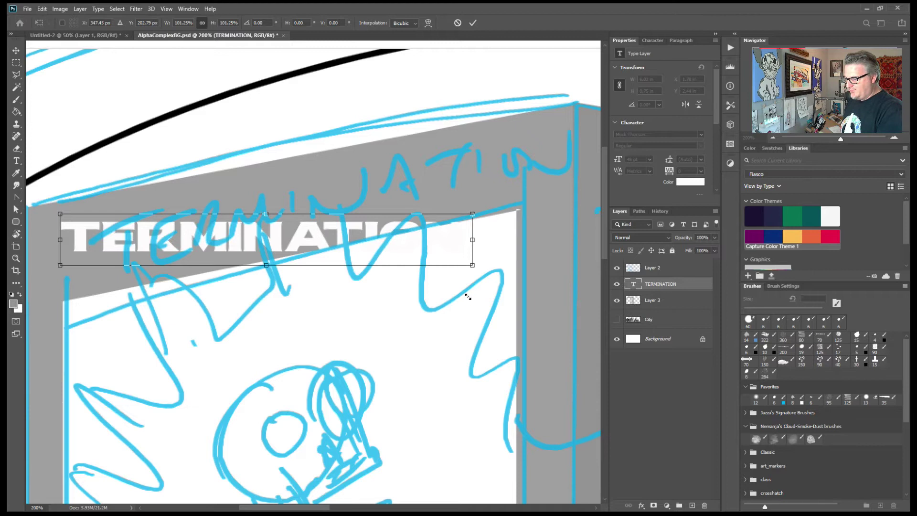
{"action": "left_click_drag", "start_coordinate": [267, 264], "coordinate": [268, 306]}
{"action": "left_click_drag", "start_coordinate": [474, 260], "coordinate": [522, 244]}
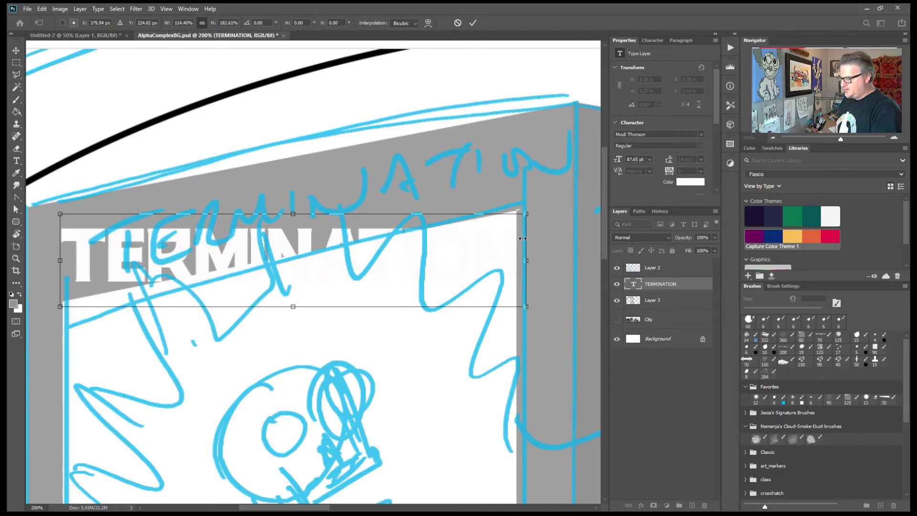
{"action": "left_click_drag", "start_coordinate": [59, 262], "coordinate": [63, 262]}
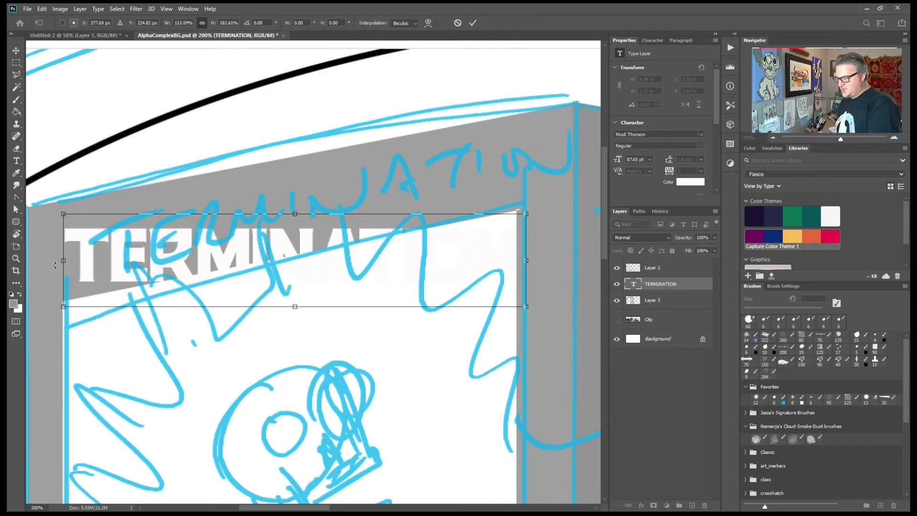
{"action": "mouse_move", "coordinate": [255, 262]}
{"action": "left_mouse_down"}
{"action": "mouse_move", "coordinate": [256, 238]}
{"action": "mouse_move", "coordinate": [254, 249]}
{"action": "left_mouse_up"}
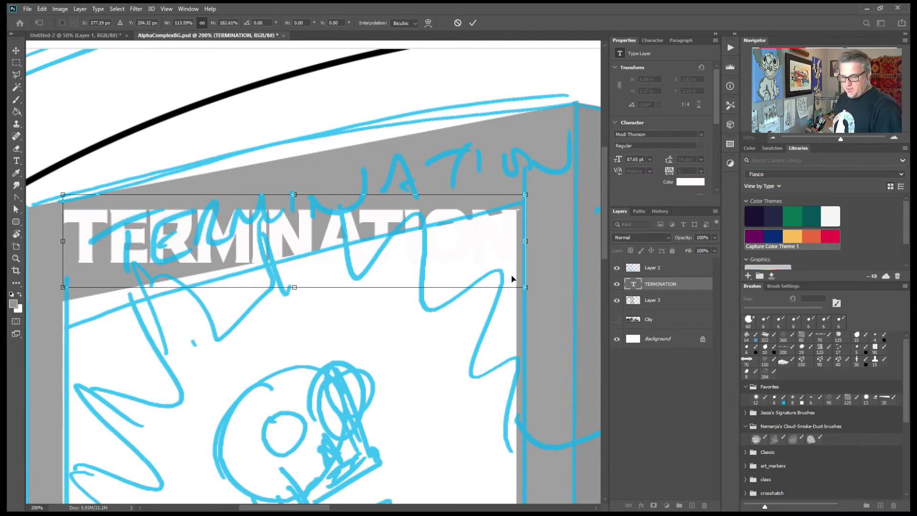
- Rasterize the TERMINATION layer and distort its corners to match the header's slanted perspective, about 6.74 by 2.5 in
{"action": "left_click", "coordinate": [668, 284]}
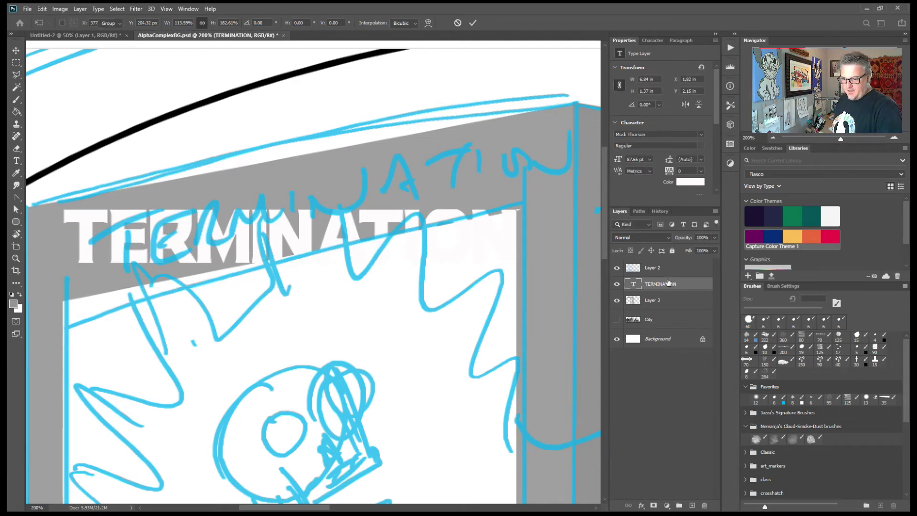
{"action": "left_click", "coordinate": [682, 234]}
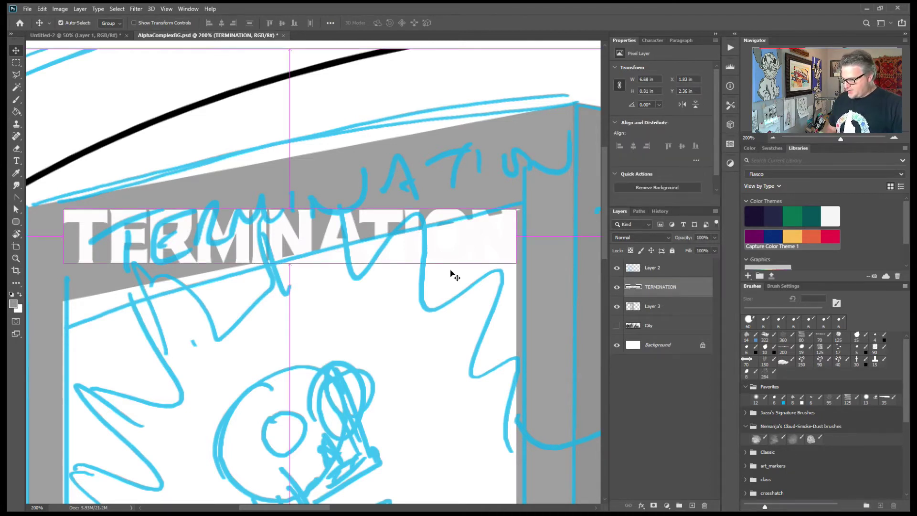
{"action": "key", "text": "ctrl+t"}
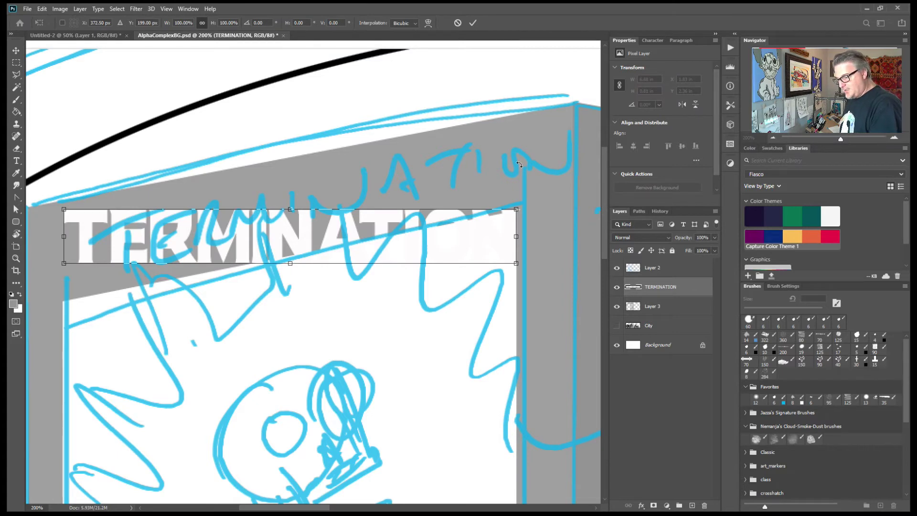
{"action": "left_click_drag", "start_coordinate": [516, 209], "coordinate": [521, 119]}
{"action": "left_click_drag", "start_coordinate": [518, 262], "coordinate": [520, 205]}
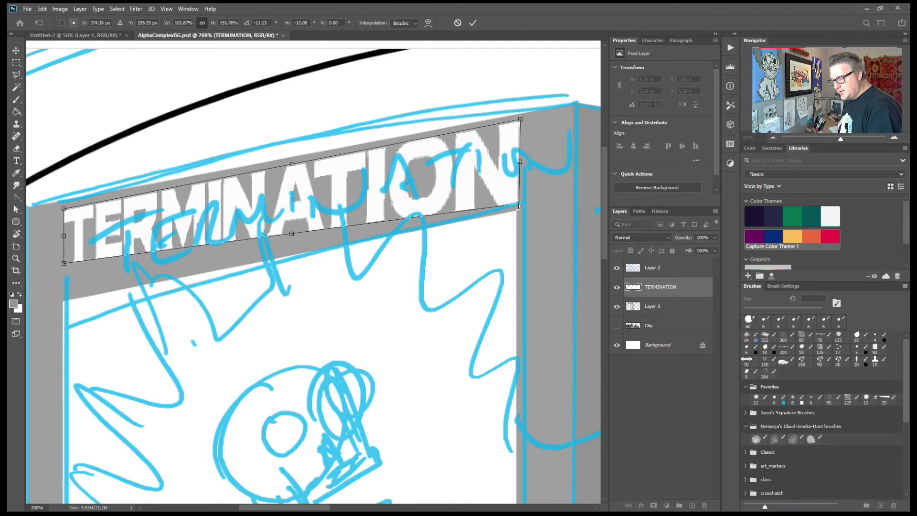
{"action": "left_click_drag", "start_coordinate": [65, 265], "coordinate": [63, 296]}
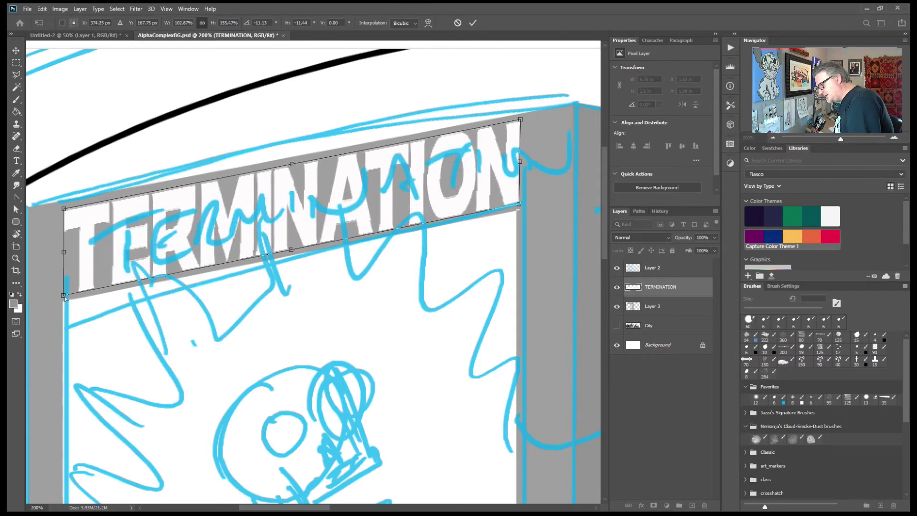
{"action": "left_click_drag", "start_coordinate": [62, 212], "coordinate": [65, 212]}
{"action": "left_click_drag", "start_coordinate": [67, 297], "coordinate": [65, 290]}
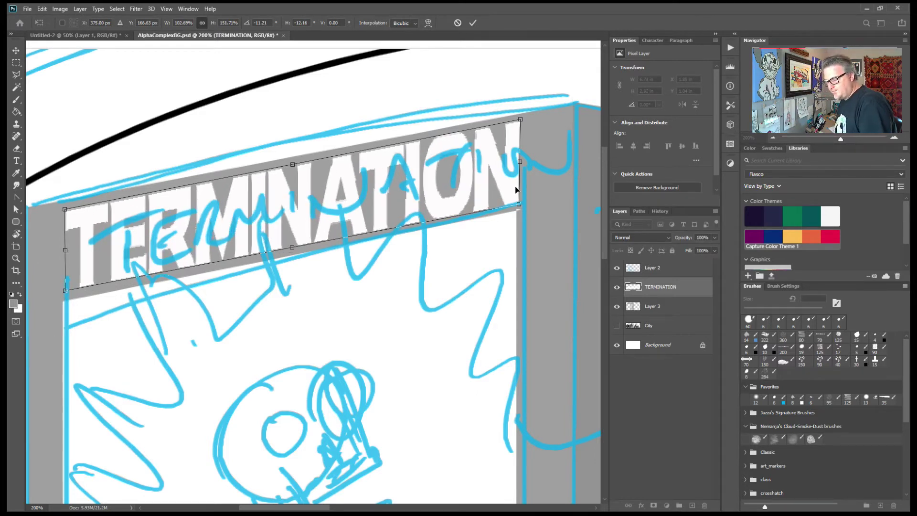
{"action": "left_click", "coordinate": [473, 23]}
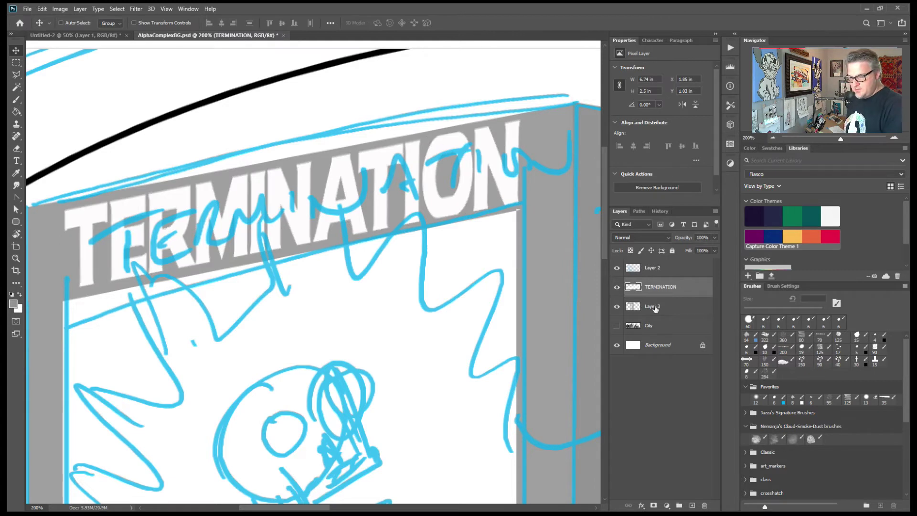
- Hide the blue sketch on Layer 2 to view the gray booth and its lettering on their own
{"action": "left_click", "coordinate": [617, 267]}
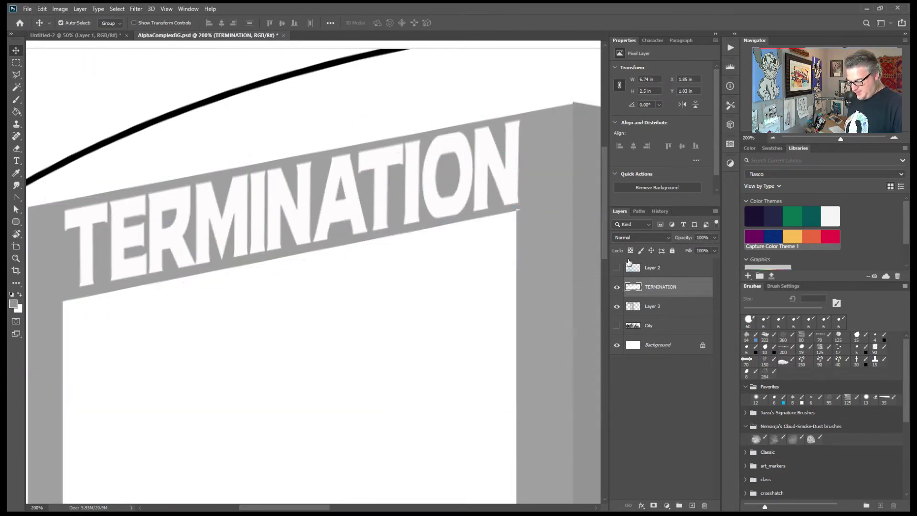
{"action": "key", "text": "ctrl+minus"}
{"action": "key", "text": "ctrl+minus"}
{"action": "key", "text": "ctrl+minus"}
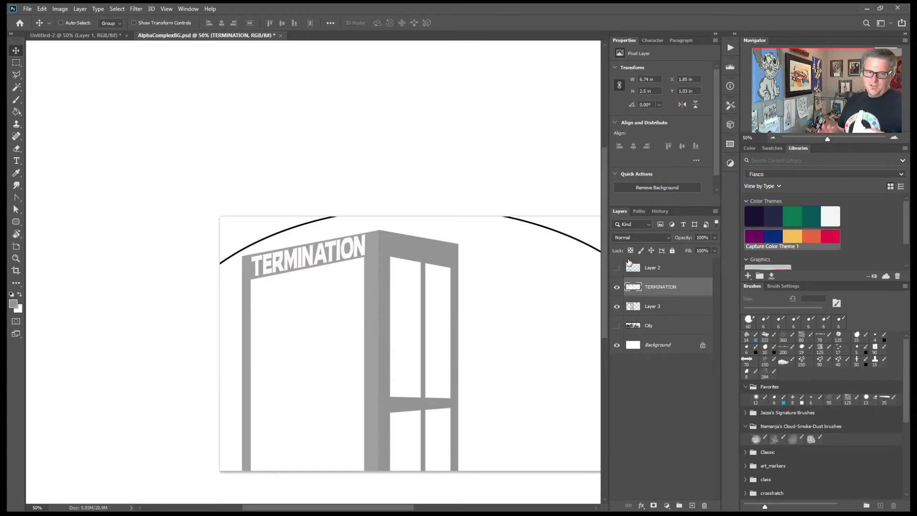
- Add the white text "booth" in Modi Thorson Regular at 48 pt above the canvas, over the termination booth
{"action": "key", "text": "t"}
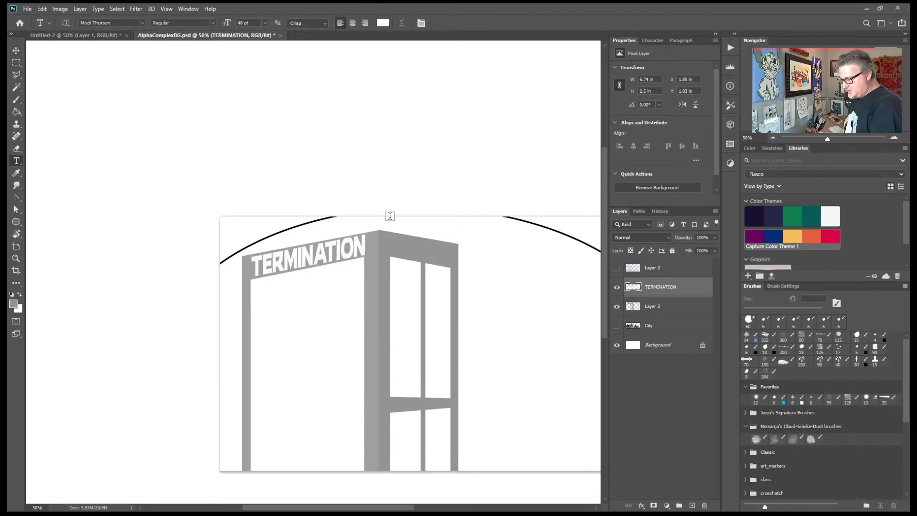
{"action": "left_click", "coordinate": [390, 190]}
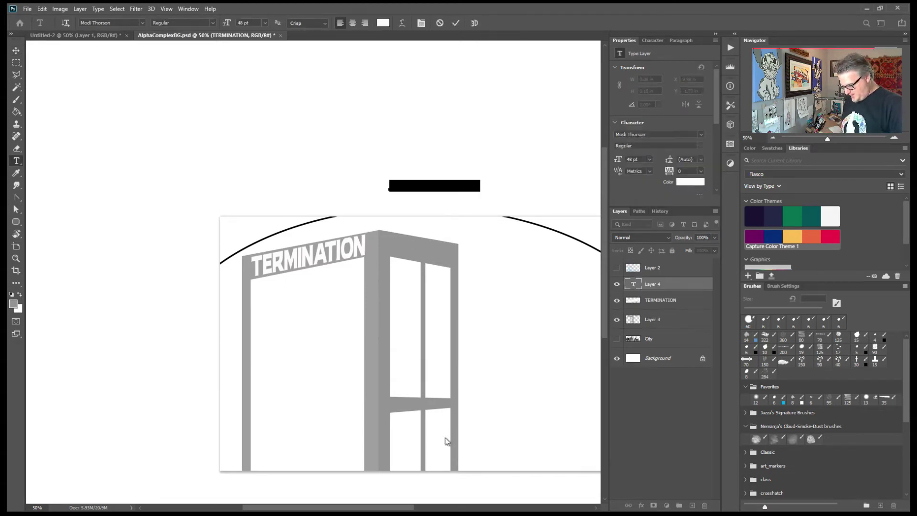
{"action": "key", "text": "BackSpace"}
{"action": "type", "text": "booth"}
{"action": "key", "text": "ctrl+Return"}
- Move the BOOTH text onto the booth's right-hand header and scale it to 332.25%, at about X 7.41, Y 1.28 in
{"action": "key", "text": "v"}
{"action": "left_click_drag", "start_coordinate": [415, 216], "coordinate": [495, 314]}
{"action": "key", "text": "ctrl+t"}
{"action": "left_click_drag", "start_coordinate": [416, 256], "coordinate": [434, 269]}
{"action": "key", "text": "shift+Up"}
{"action": "key", "text": "shift+Up"}
{"action": "key", "text": "shift+Up"}
{"action": "key", "text": "shift+Up"}
{"action": "key", "text": "shift+Up"}
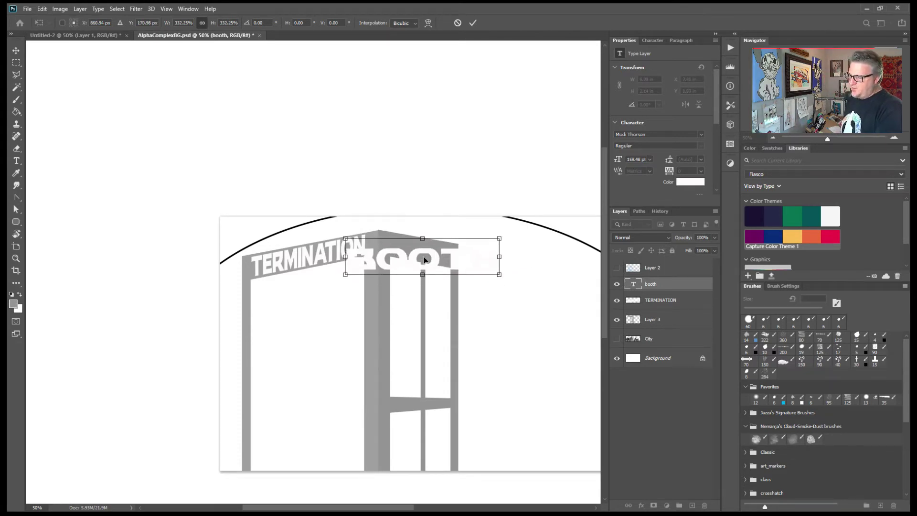
{"action": "key", "text": "Return"}
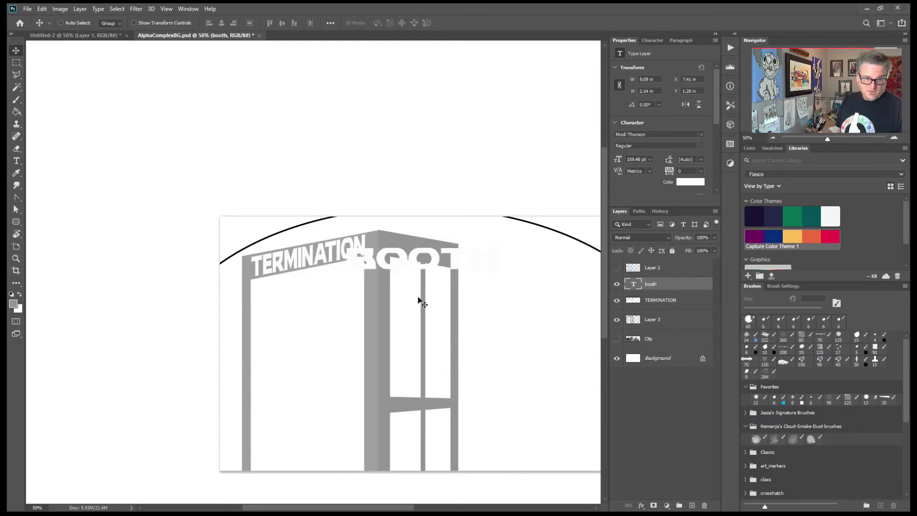
- Rasterize the booth text layer
{"action": "double_click", "coordinate": [420, 262]}
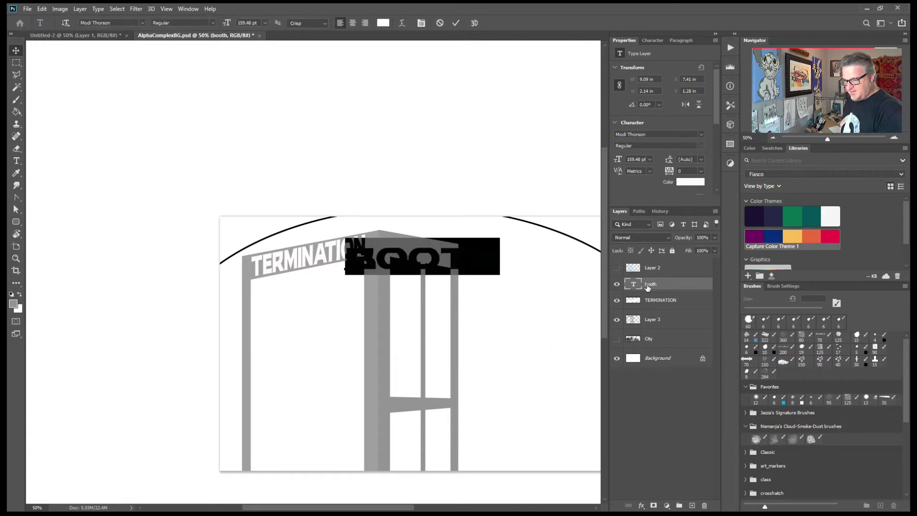
{"action": "key", "text": "ctrl+h"}
{"action": "left_click", "coordinate": [456, 23]}
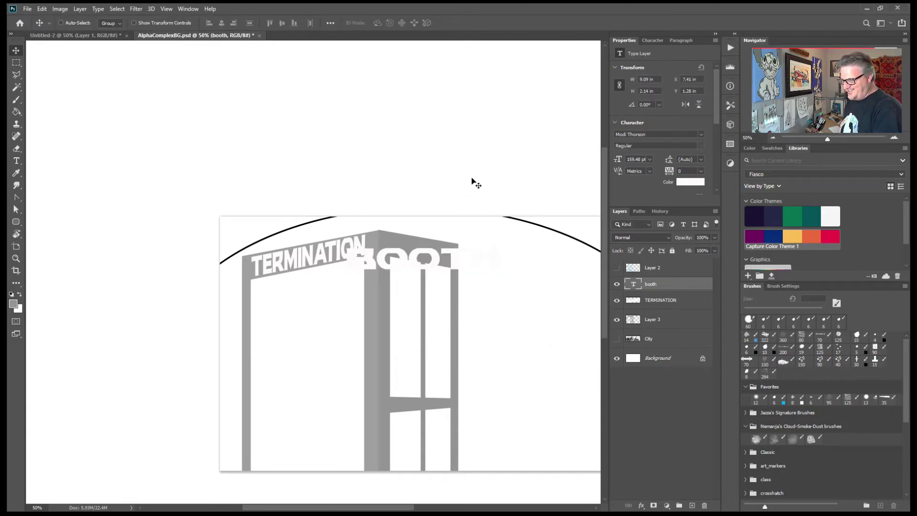
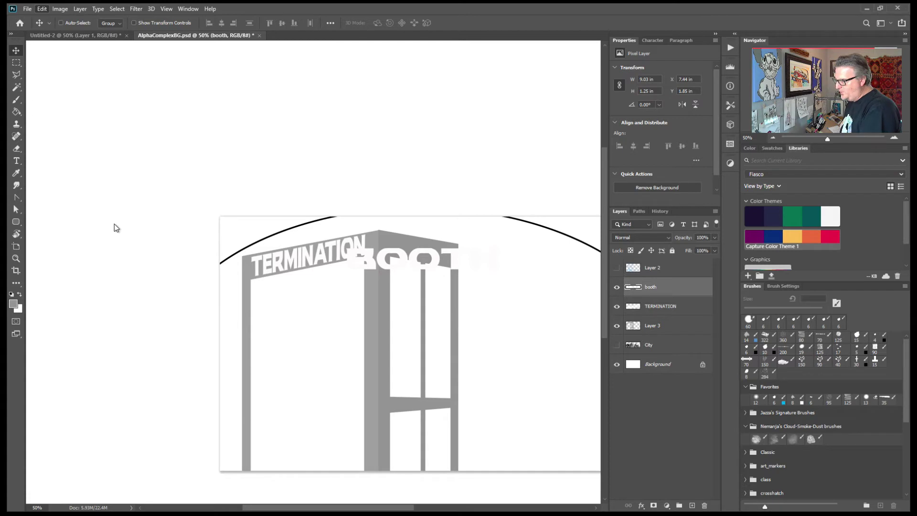
{"action": "key", "text": "alt+e"}
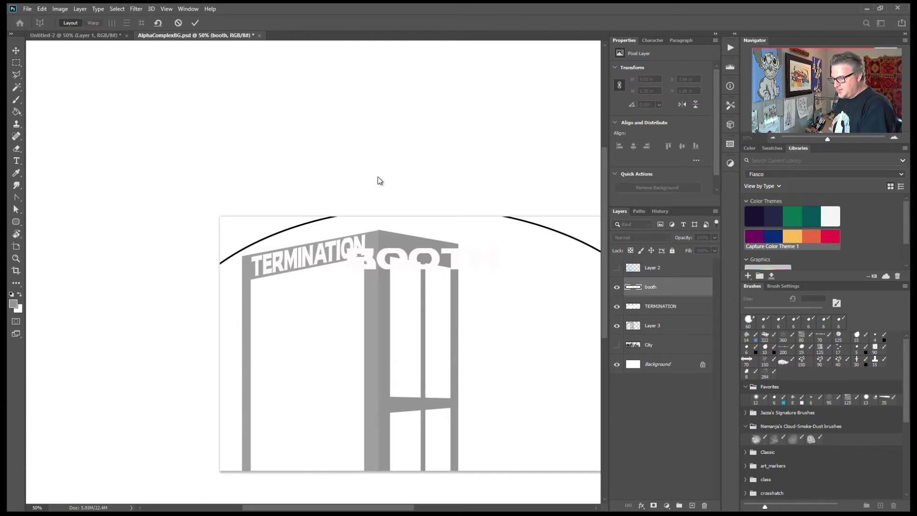
{"action": "left_click", "coordinate": [356, 258]}
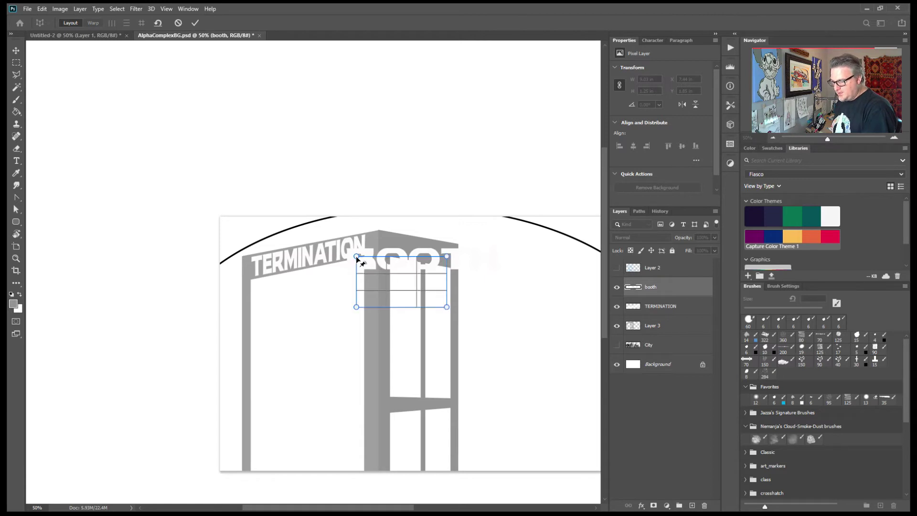
{"action": "left_click_drag", "start_coordinate": [356, 259], "coordinate": [495, 331]}
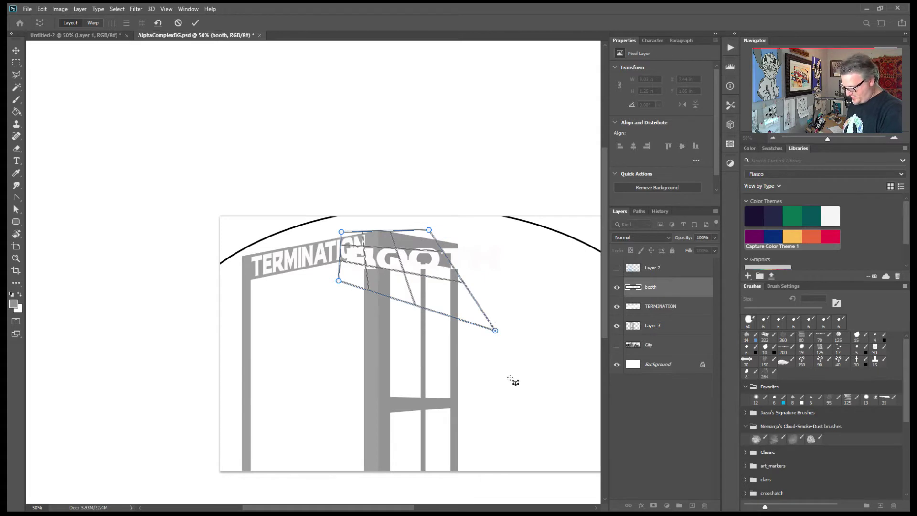
{"action": "key", "text": "ctrl+z"}
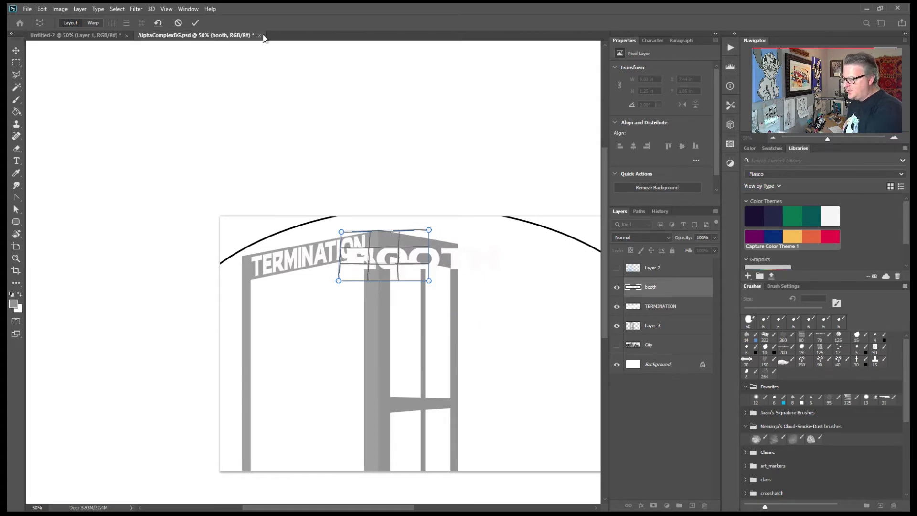
{"action": "left_click", "coordinate": [179, 22]}
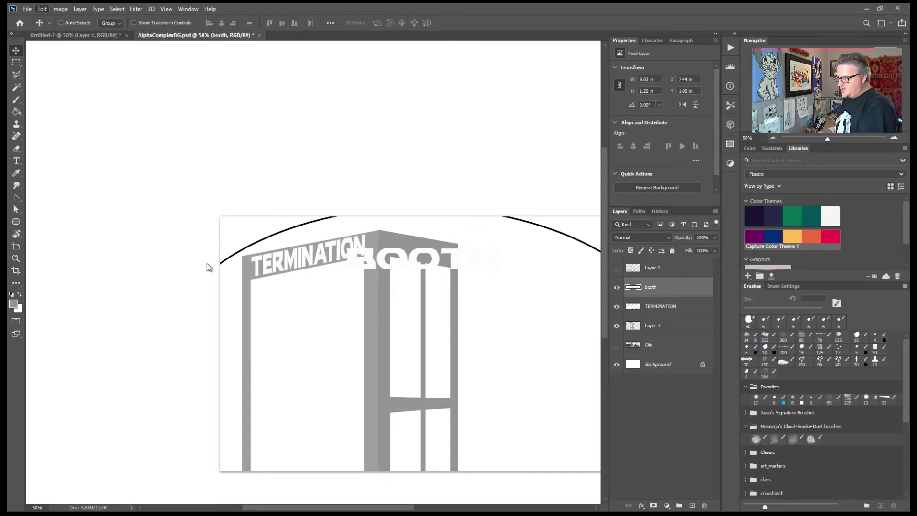
- Distort the right corners of the BOOTH lettering inward and down to follow the slanted header on the booth's right side
{"action": "key", "text": "ctrl+t"}
{"action": "left_click_drag", "start_coordinate": [501, 248], "coordinate": [456, 248]}
{"action": "key", "text": "ctrl+plus"}
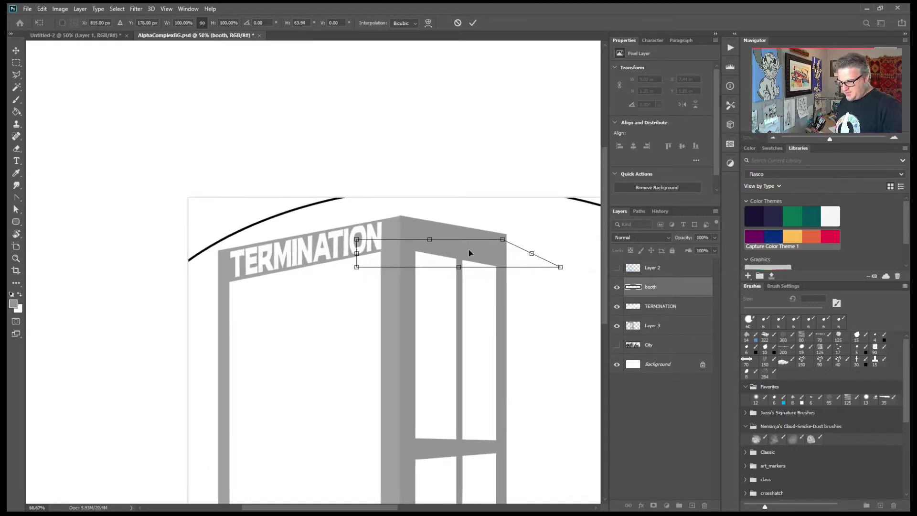
{"action": "scroll", "coordinate": [469, 250], "scroll_direction": "up", "scroll_amount": 4}
{"action": "left_click_drag", "start_coordinate": [152, 274], "coordinate": [325, 212]}
{"action": "left_click_drag", "start_coordinate": [386, 323], "coordinate": [198, 322]}
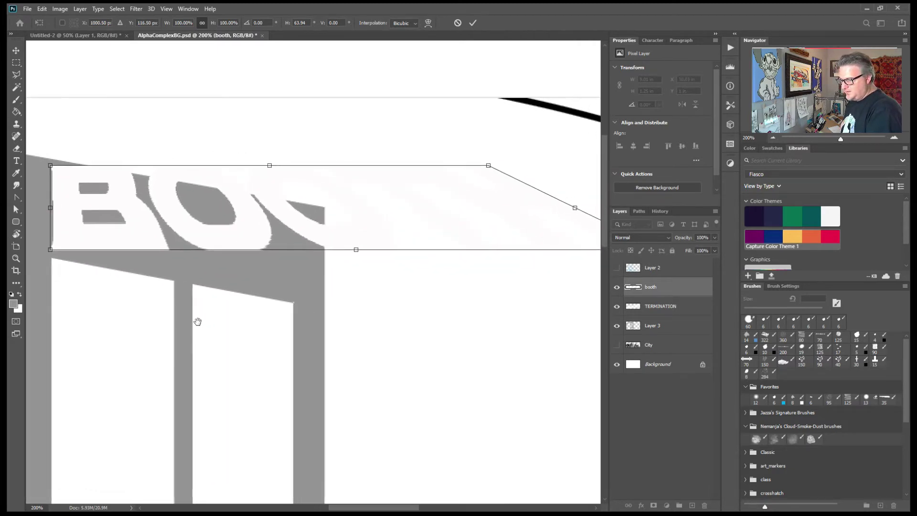
{"action": "left_click_drag", "start_coordinate": [491, 167], "coordinate": [313, 215]}
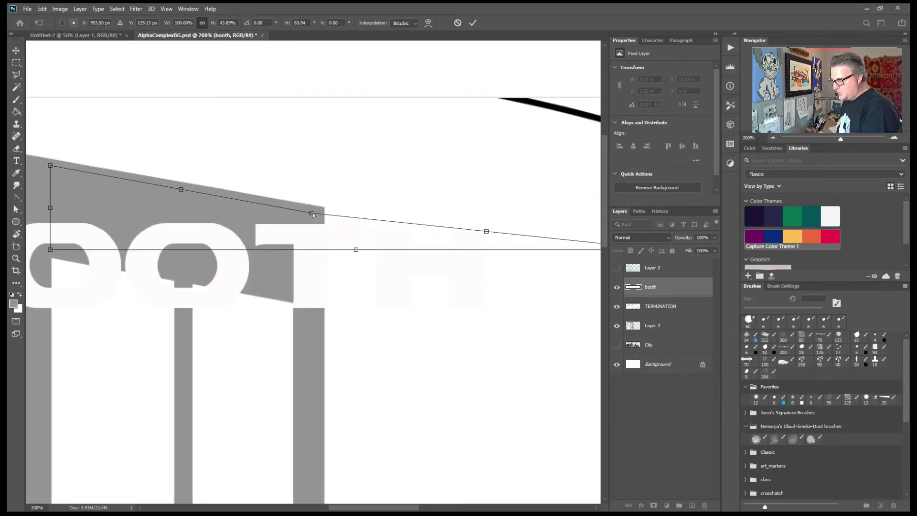
{"action": "left_click_drag", "start_coordinate": [467, 328], "coordinate": [338, 323]}
{"action": "left_click_drag", "start_coordinate": [530, 254], "coordinate": [165, 300]}
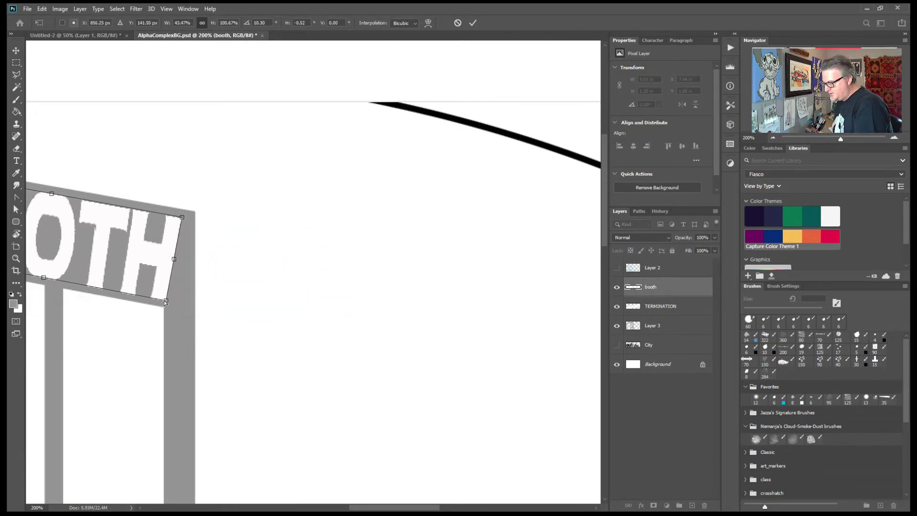
- Refine the BOOTH lettering's corners to fit between the header's posts and apply the distortion, about 3.64 by 1.92 in
{"action": "left_click_drag", "start_coordinate": [181, 217], "coordinate": [167, 216]}
{"action": "left_click_drag", "start_coordinate": [240, 356], "coordinate": [512, 370]}
{"action": "left_click_drag", "start_coordinate": [229, 262], "coordinate": [226, 262]}
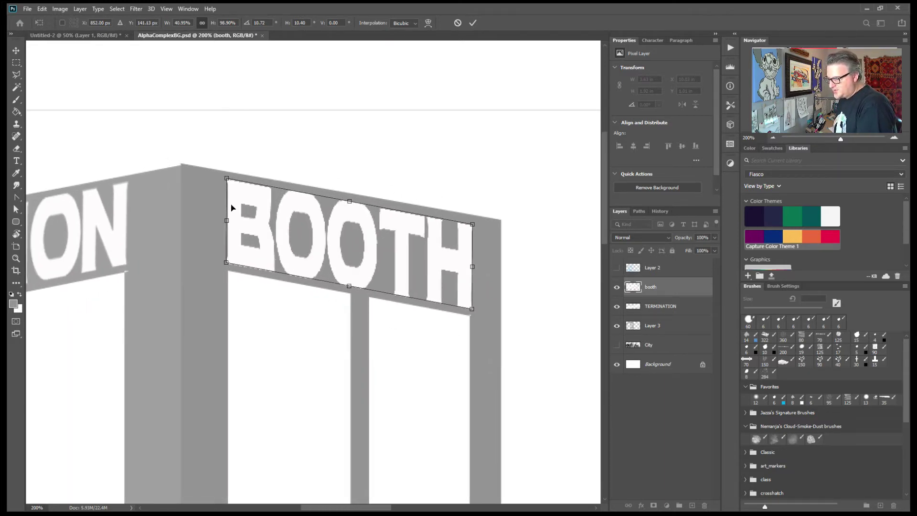
{"action": "left_click_drag", "start_coordinate": [228, 181], "coordinate": [228, 181]}
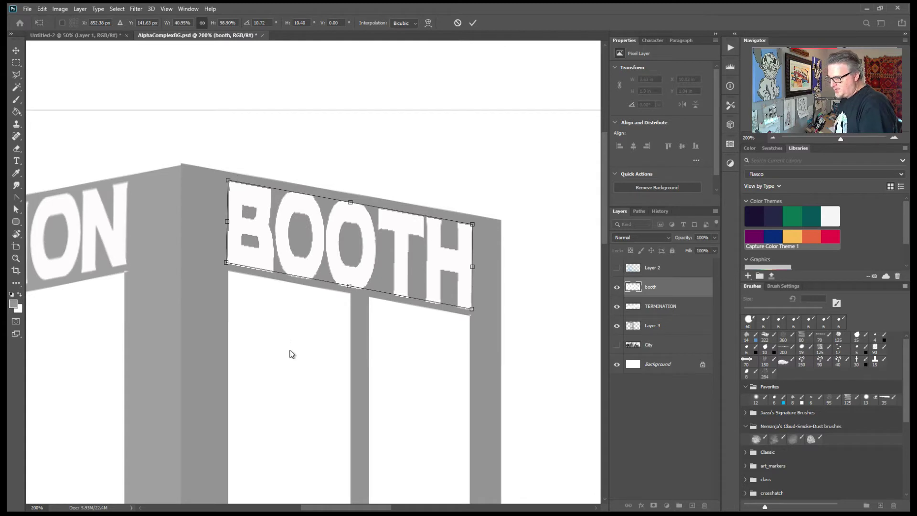
{"action": "left_click", "coordinate": [473, 22]}
{"action": "key", "text": "ctrl+minus"}
{"action": "key", "text": "ctrl+minus"}
{"action": "key", "text": "ctrl+minus"}
{"action": "key", "text": "ctrl+minus"}
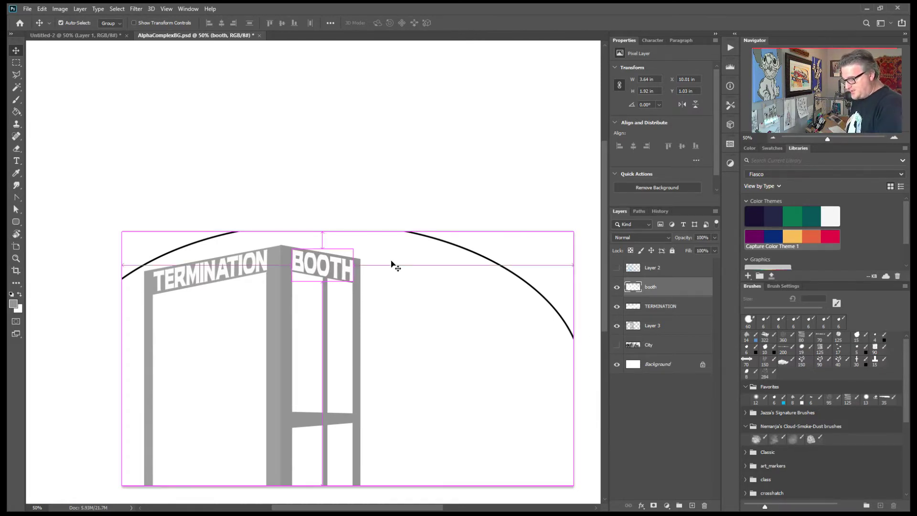
- Lower the BOOTH lettering's top-right corner for stronger perspective and shift it slightly to about X 10.06, Y 0.99 in
{"action": "key", "text": "ctrl+t"}
{"action": "key", "text": "ctrl+plus"}
{"action": "key", "text": "ctrl+plus"}
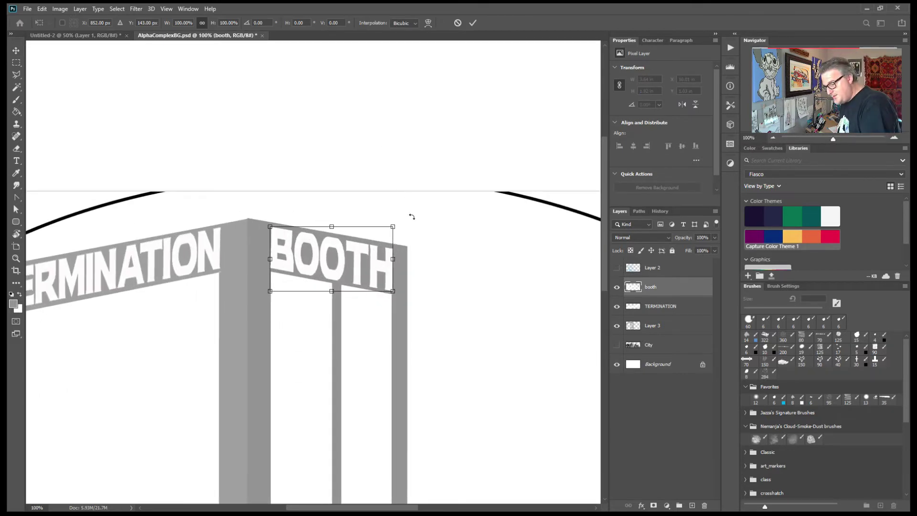
{"action": "left_click_drag", "start_coordinate": [394, 231], "coordinate": [393, 240]}
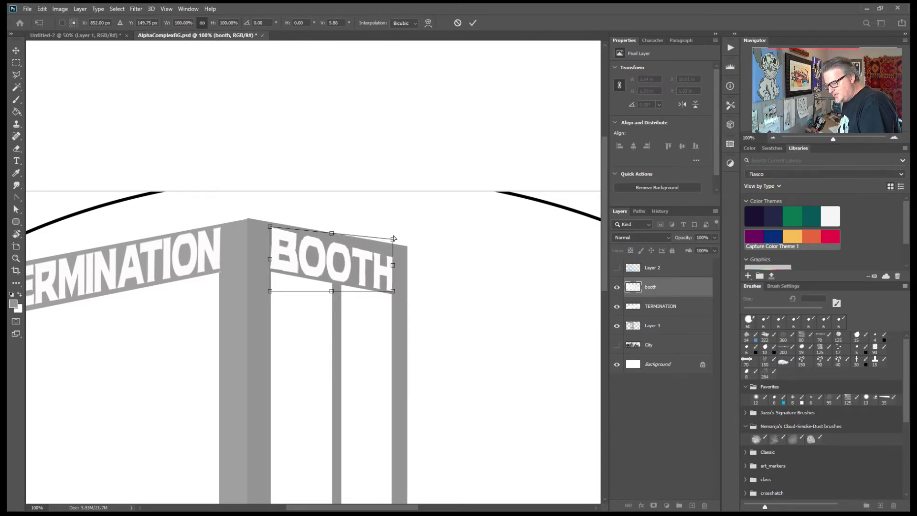
{"action": "left_click_drag", "start_coordinate": [357, 279], "coordinate": [359, 278]}
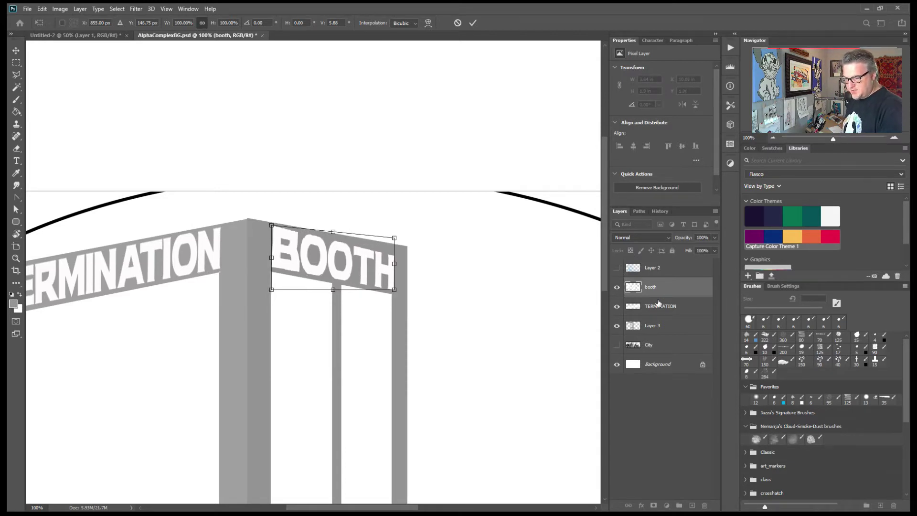
- Select a thin wedge along the top edge of the right-hand header on Layer 3 and delete it to steepen the slope
{"action": "left_click", "coordinate": [646, 327]}
{"action": "key", "text": "l"}
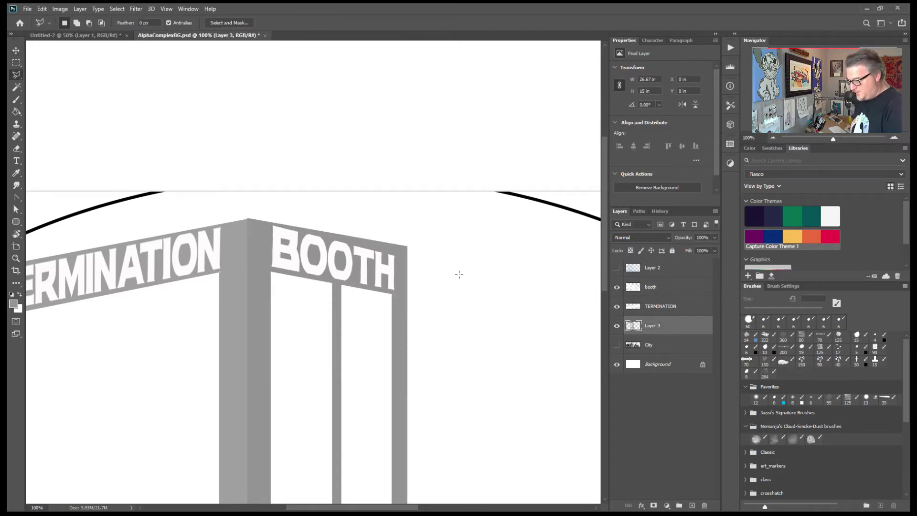
{"action": "left_click", "coordinate": [249, 218]}
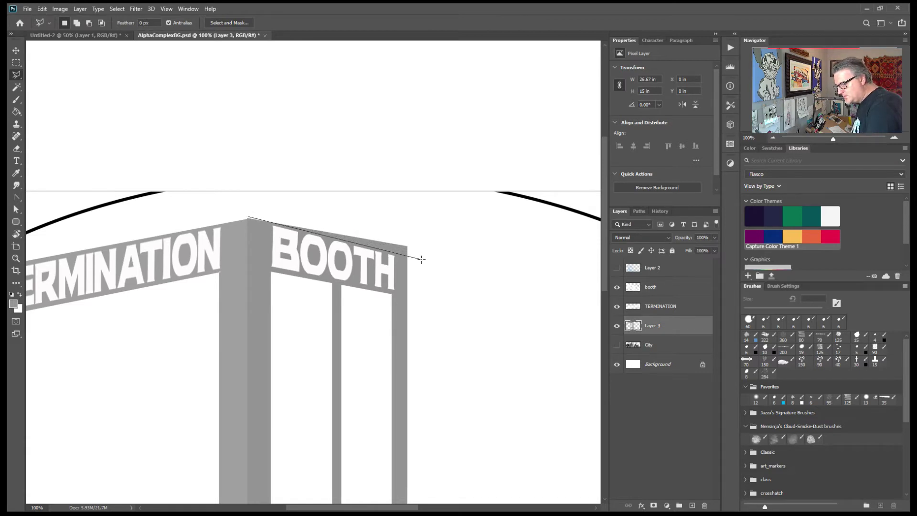
{"action": "left_click", "coordinate": [244, 212]}
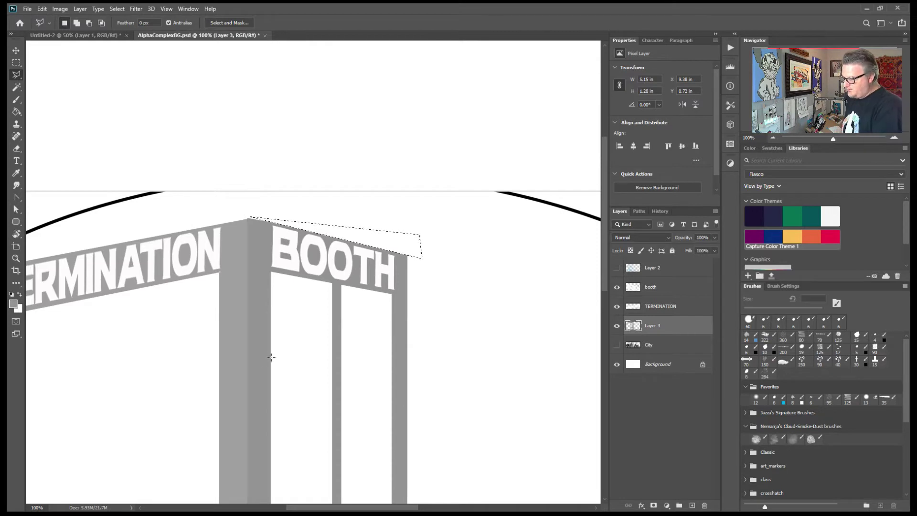
{"action": "left_click_drag", "start_coordinate": [239, 394], "coordinate": [457, 361]}
{"action": "left_click", "coordinate": [503, 319]}
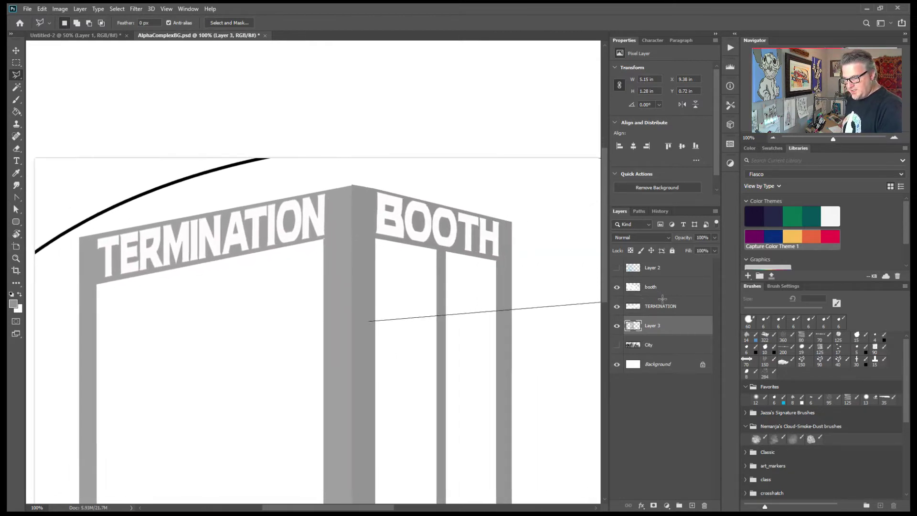
{"action": "left_click", "coordinate": [466, 303]}
{"action": "double_click", "coordinate": [365, 391]}
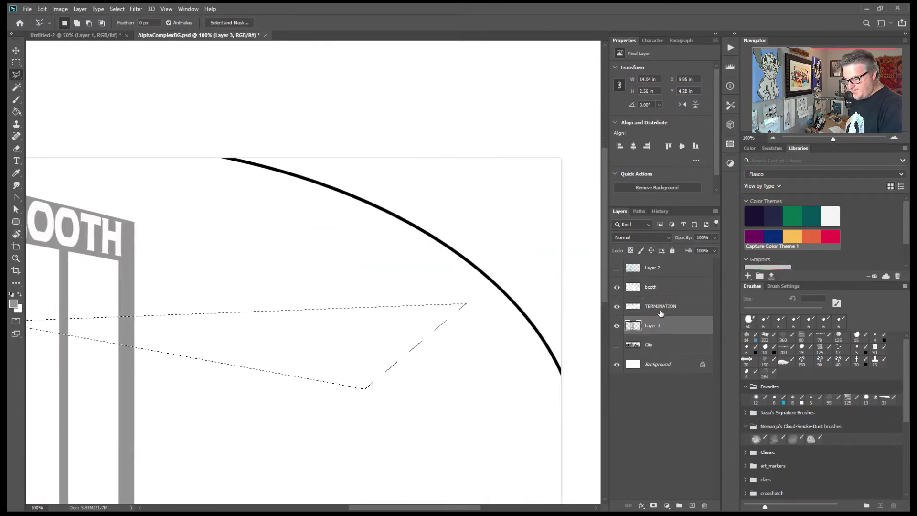
{"action": "key", "text": "ctrl+d"}
{"action": "left_click_drag", "start_coordinate": [222, 399], "coordinate": [644, 381]}
- Outline the booth's left opening with its top edge raised toward the lower left of the header, and delete that area from Layer 3
{"action": "left_click", "coordinate": [654, 307]}
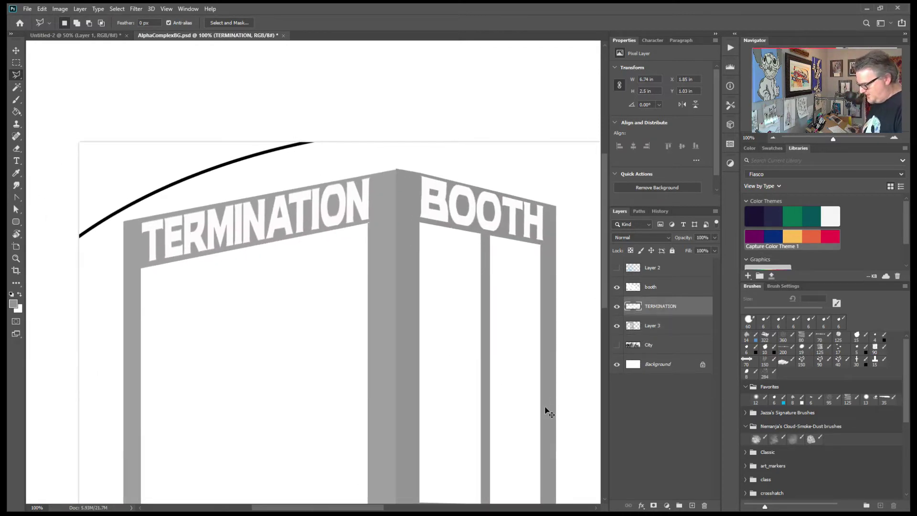
{"action": "left_click", "coordinate": [653, 289]}
{"action": "left_click", "coordinate": [367, 222]}
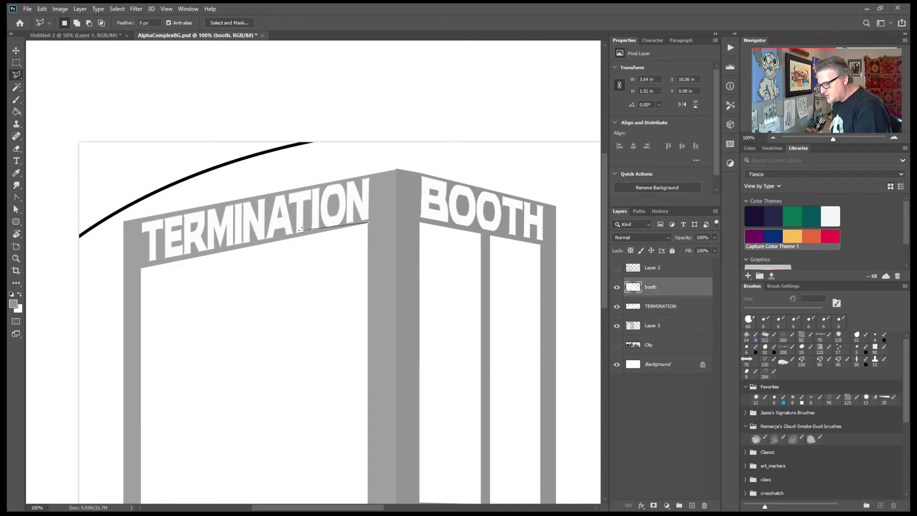
{"action": "left_click", "coordinate": [140, 258]}
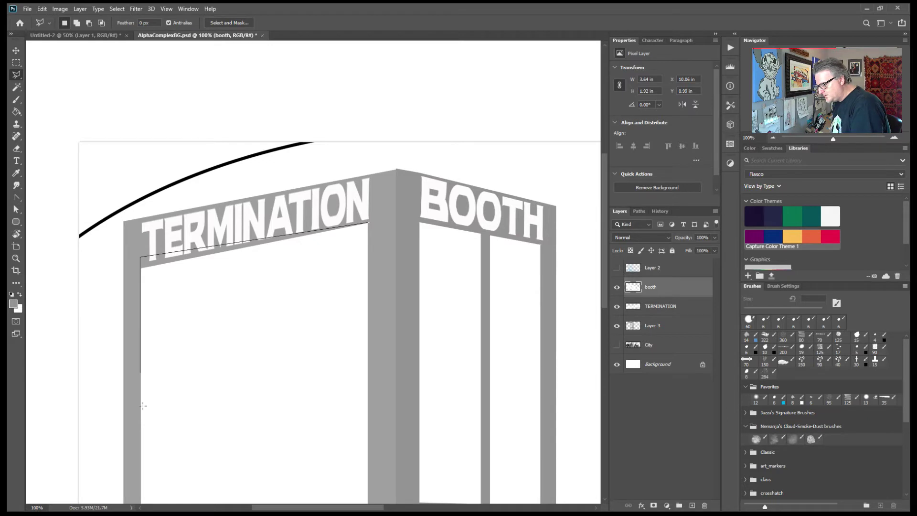
{"action": "scroll", "coordinate": [141, 334], "scroll_direction": "down", "scroll_amount": 10}
{"action": "left_click", "coordinate": [140, 338]}
{"action": "left_click", "coordinate": [364, 338]}
{"action": "scroll", "coordinate": [363, 199], "scroll_direction": "up", "scroll_amount": 1}
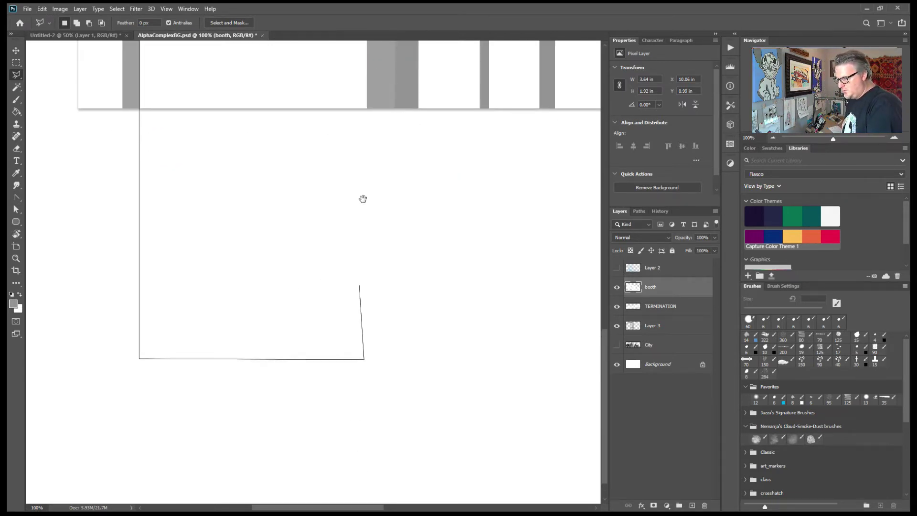
{"action": "scroll", "coordinate": [364, 199], "scroll_direction": "up", "scroll_amount": 8}
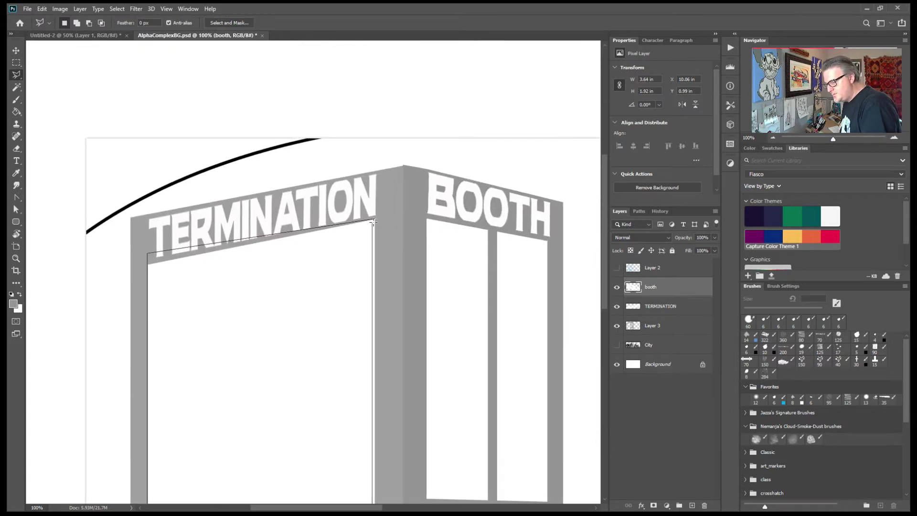
{"action": "left_click", "coordinate": [376, 221]}
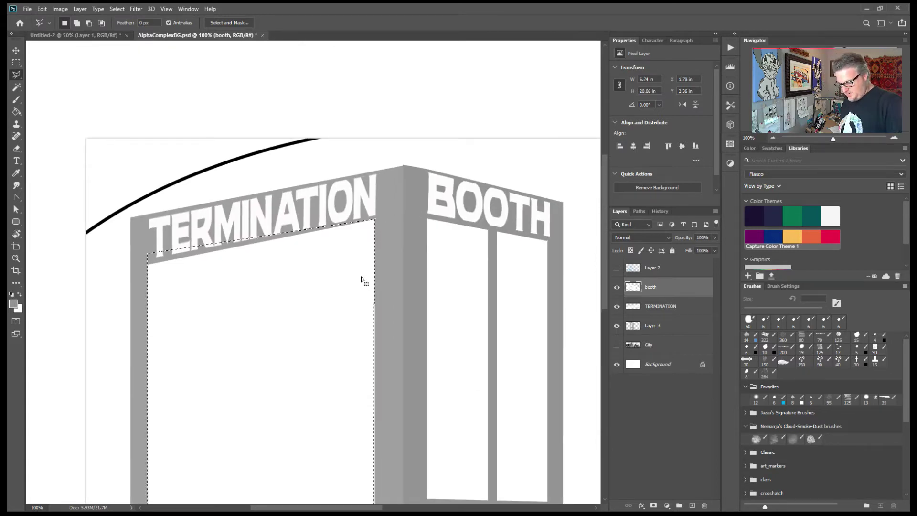
{"action": "left_click", "coordinate": [660, 307]}
{"action": "left_click", "coordinate": [650, 330]}
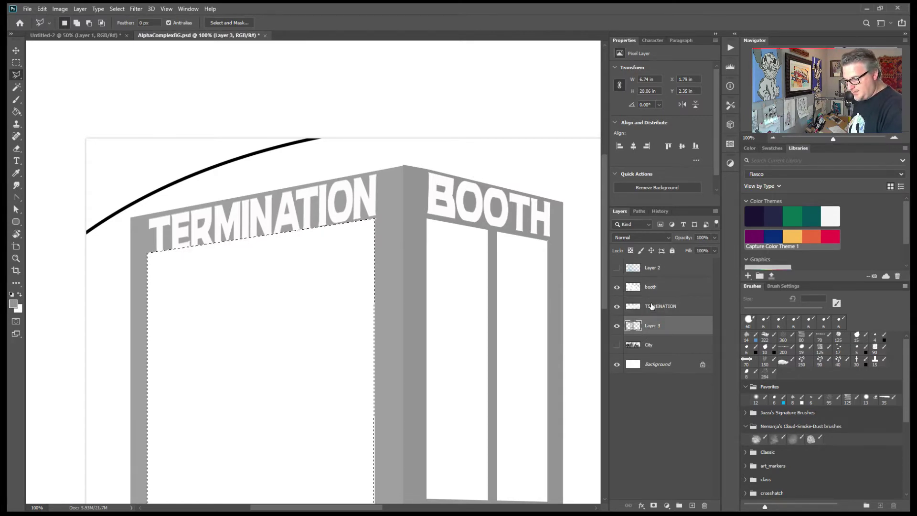
{"action": "left_click", "coordinate": [645, 308]}
{"action": "key", "text": "ctrl+t"}
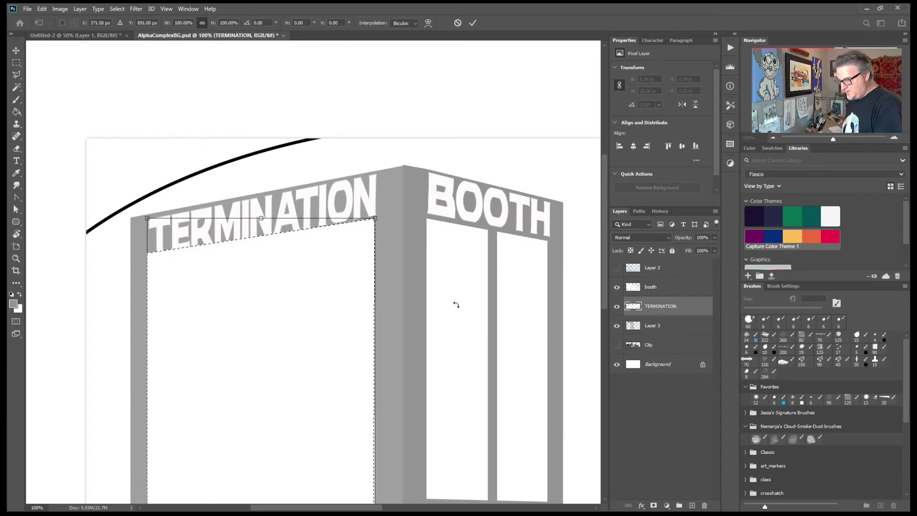
{"action": "left_click", "coordinate": [472, 23]}
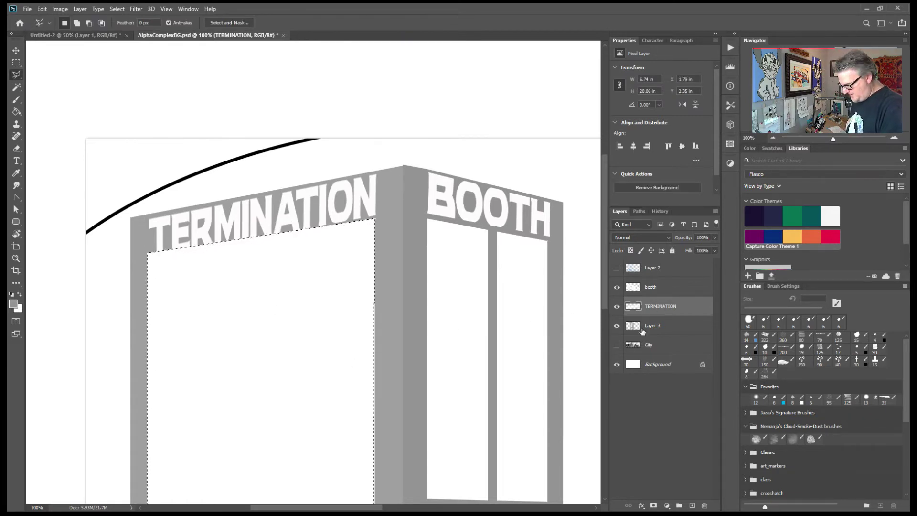
{"action": "key", "text": "ctrl+t"}
{"action": "left_click", "coordinate": [458, 22]}
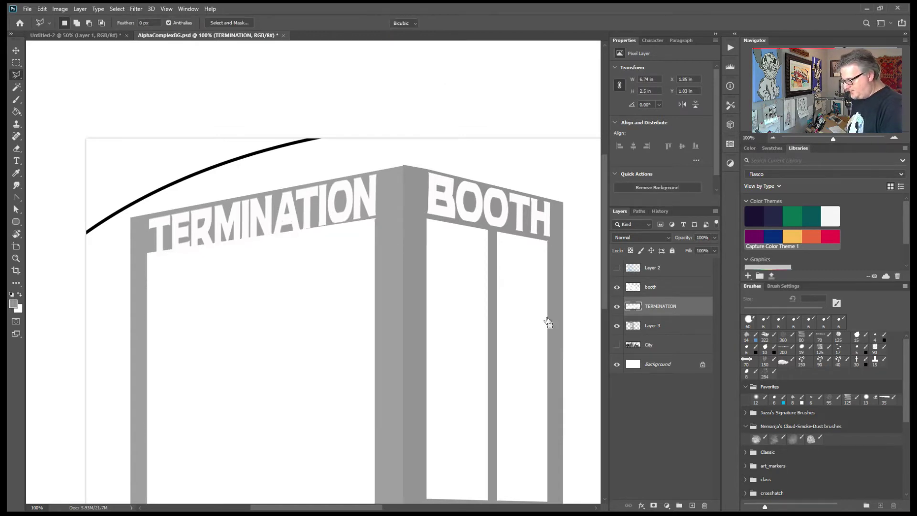
- Distort the TERMINATION lettering's left corners inward to fit the narrowed header and apply it, about 6.75 by 2.24 in
{"action": "key", "text": "ctrl+t"}
{"action": "left_click_drag", "start_coordinate": [150, 259], "coordinate": [149, 248]}
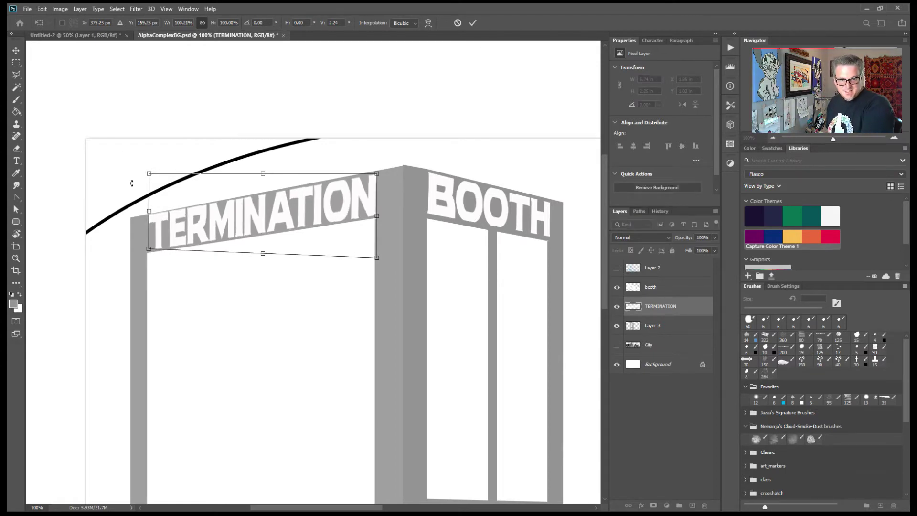
{"action": "left_click_drag", "start_coordinate": [149, 174], "coordinate": [150, 180]}
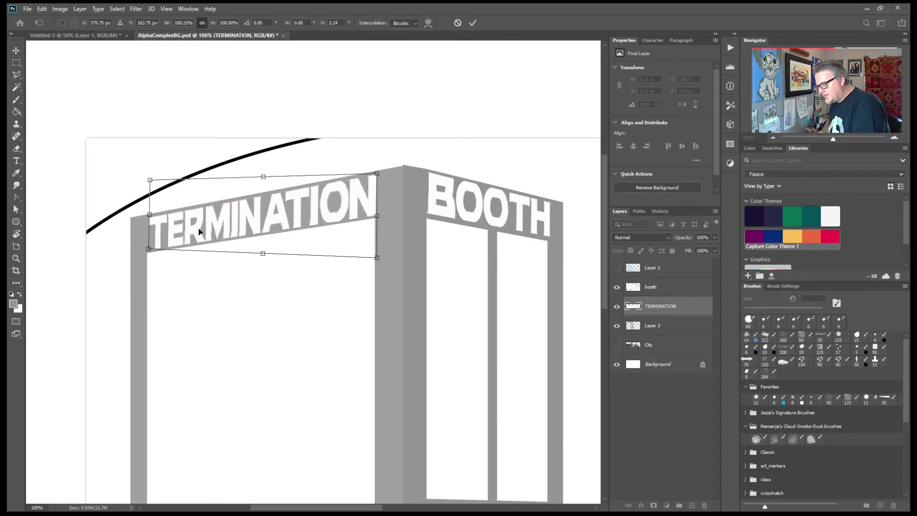
{"action": "left_click_drag", "start_coordinate": [151, 181], "coordinate": [151, 185]}
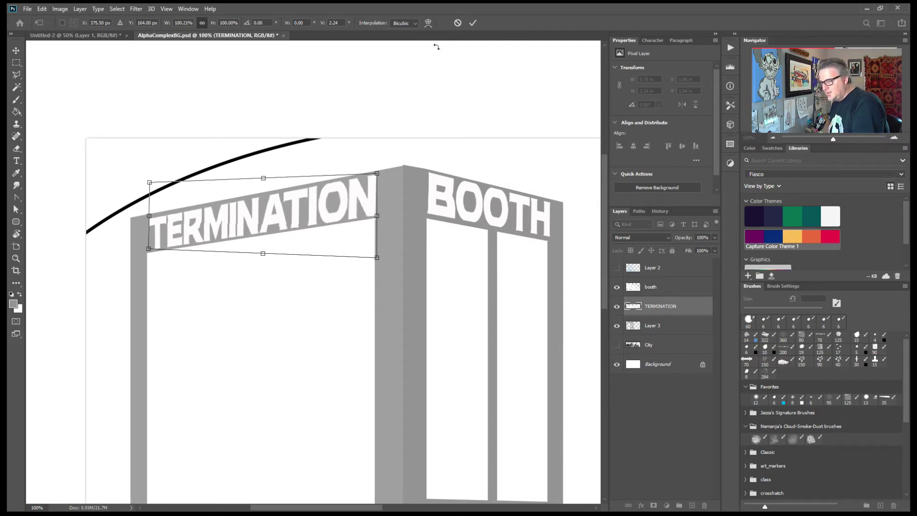
{"action": "left_click", "coordinate": [473, 23]}
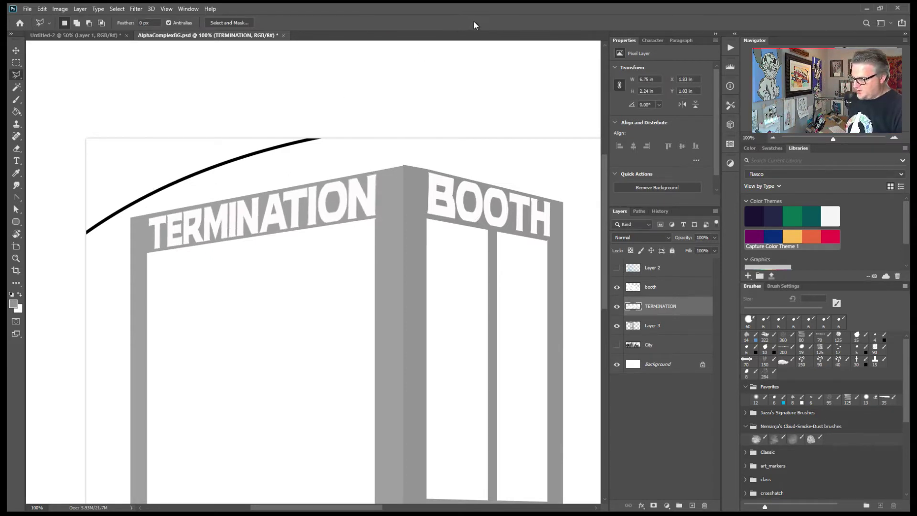
- Show the blue sketch on Layer 2 over the whole booth
{"action": "key", "text": "ctrl+minus"}
{"action": "key", "text": "ctrl+minus"}
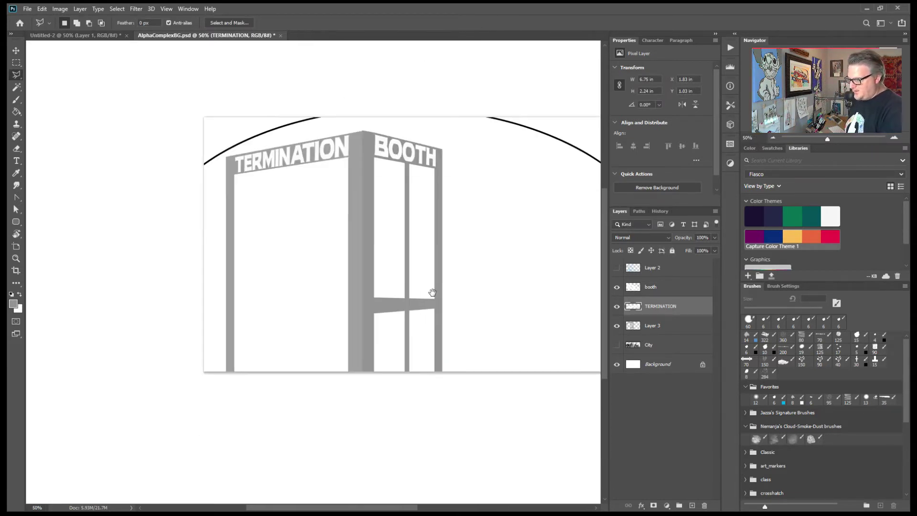
{"action": "left_click_drag", "start_coordinate": [433, 292], "coordinate": [439, 281]}
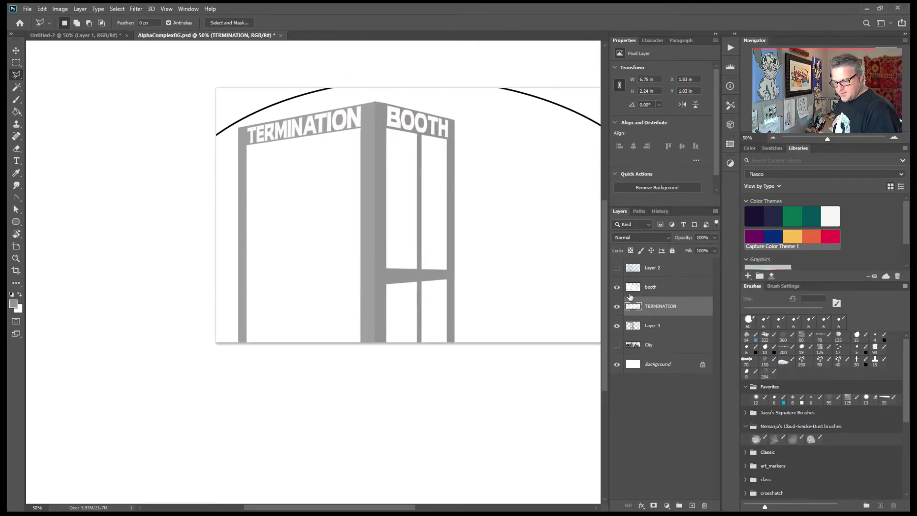
{"action": "left_click", "coordinate": [617, 273]}
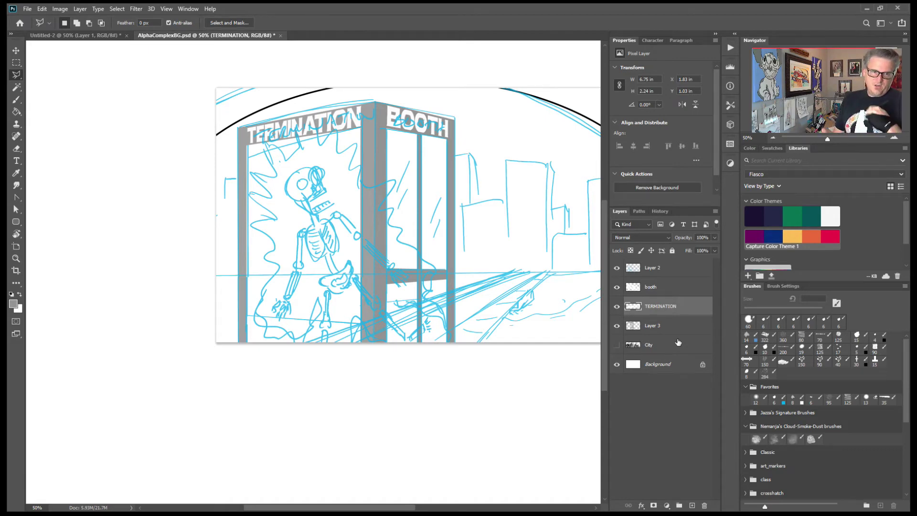
- Choose the black 6 px brush preset for working over the skeleton sketch in the booth
{"action": "key", "text": "ctrl+plus"}
{"action": "key", "text": "ctrl+plus"}
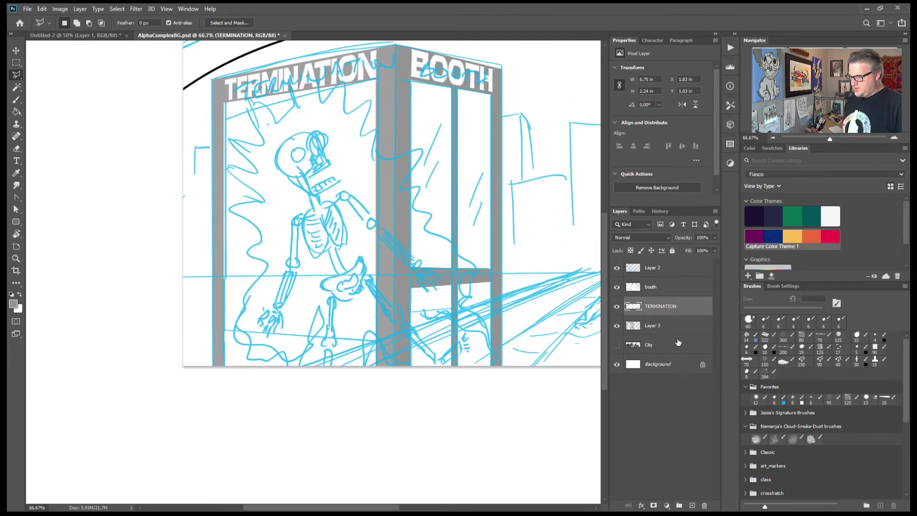
{"action": "scroll", "coordinate": [372, 257], "scroll_direction": "up", "scroll_amount": 4}
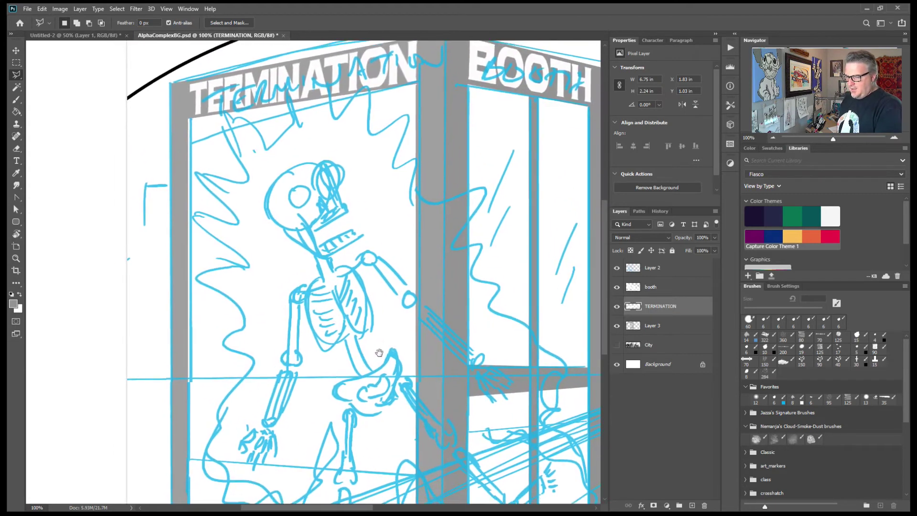
{"action": "left_click", "coordinate": [747, 348]}
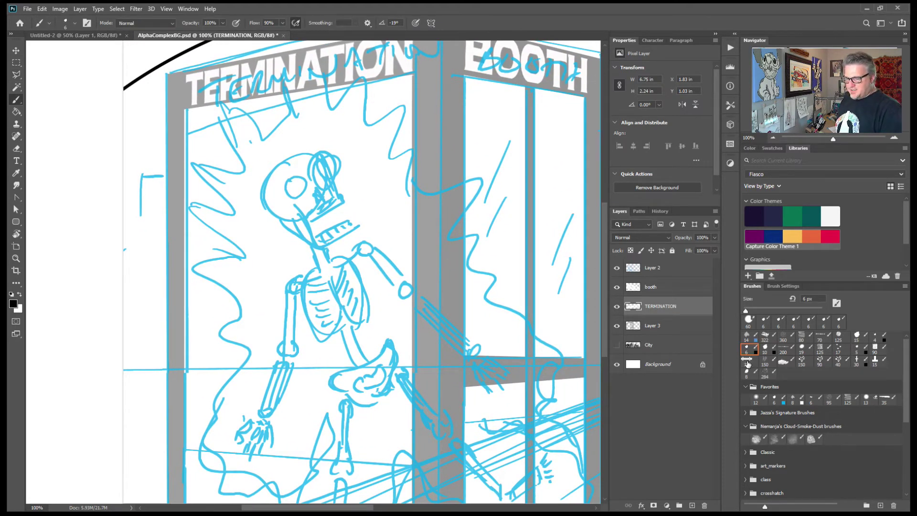
- Add a new empty layer and place it between Layer 2 and the booth layer
{"action": "left_click", "coordinate": [692, 505]}
{"action": "left_click_drag", "start_coordinate": [659, 306], "coordinate": [658, 282]}
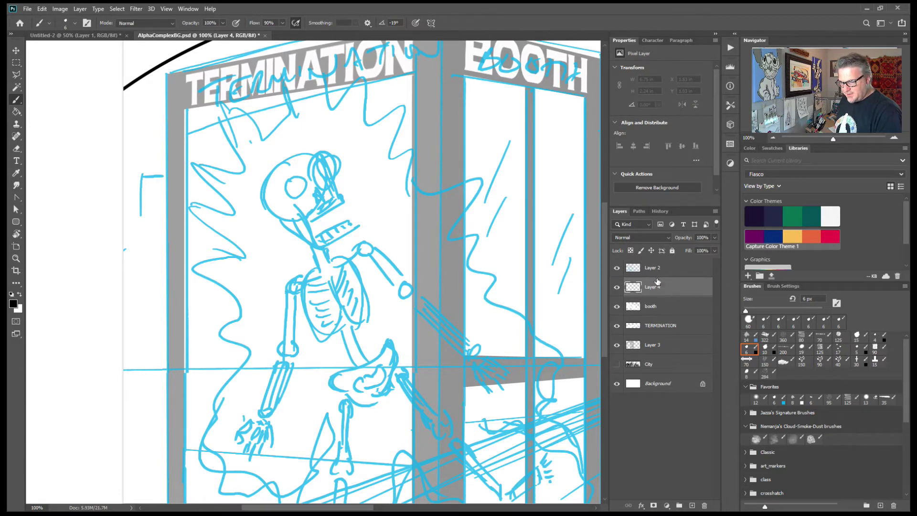
- Merge the booth and TERMINATION layers down into Layer 3
{"action": "left_click", "coordinate": [661, 311]}
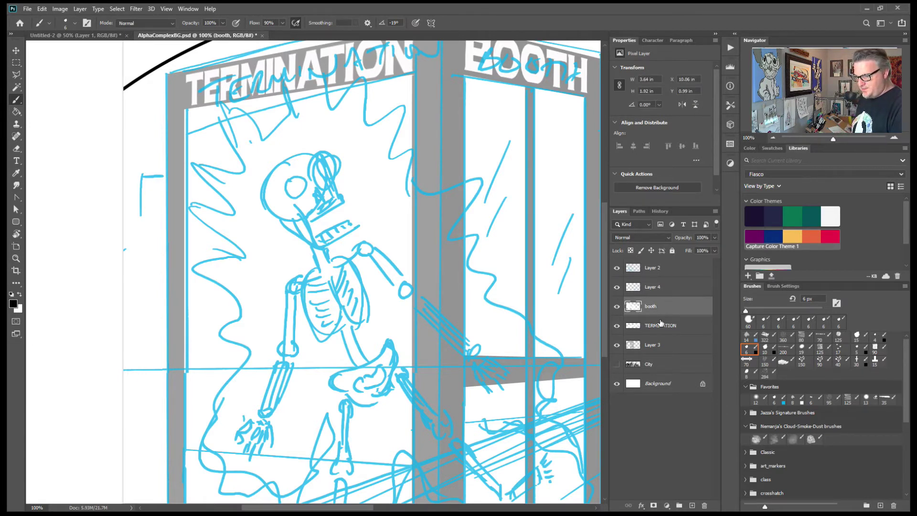
{"action": "left_click", "coordinate": [658, 328], "text": "shift"}
{"action": "left_click", "coordinate": [656, 347], "text": "shift"}
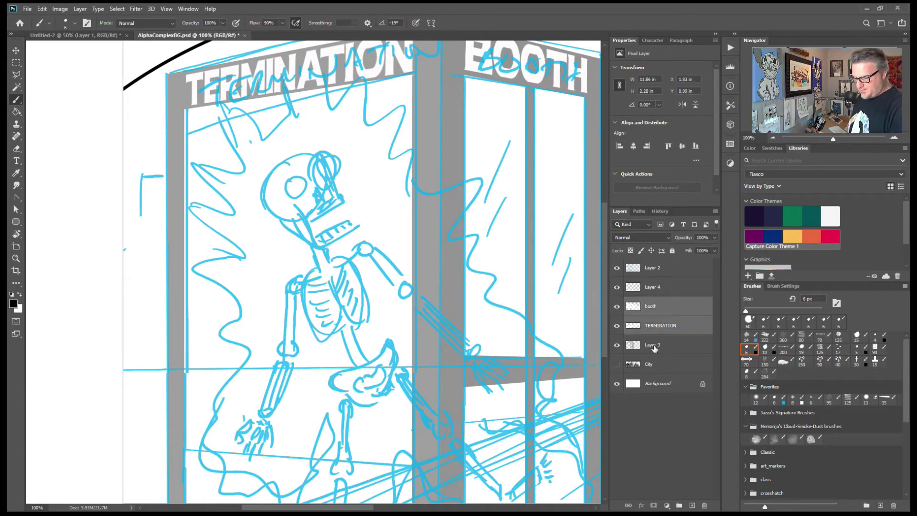
{"action": "left_click", "coordinate": [657, 329]}
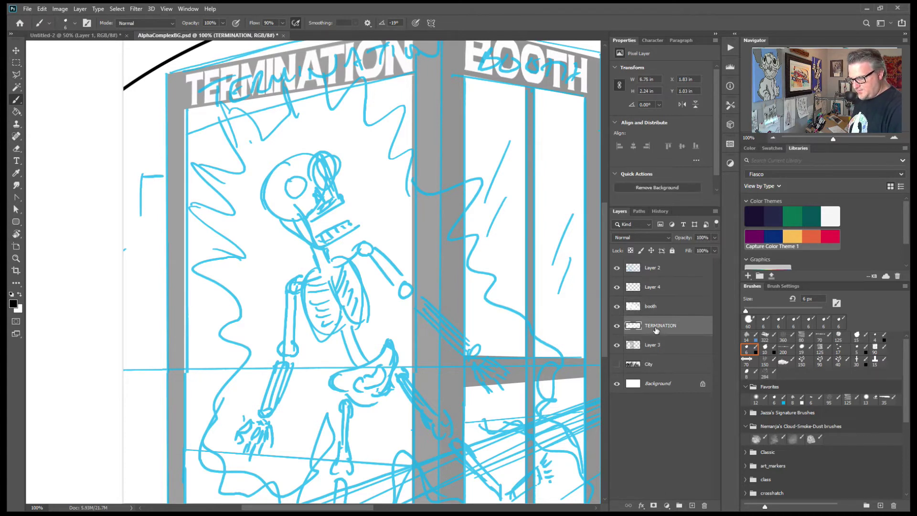
{"action": "left_click", "coordinate": [659, 313], "text": "shift"}
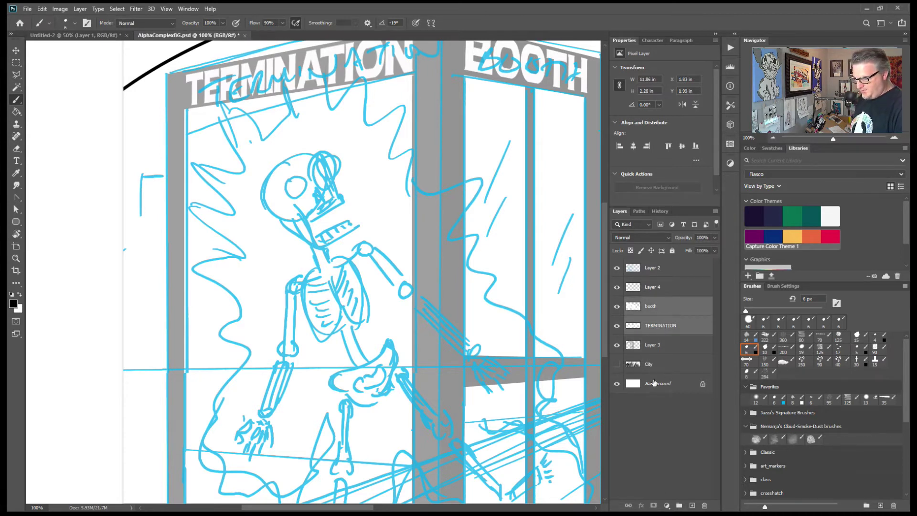
{"action": "key", "text": "ctrl+e"}
{"action": "key", "text": "ctrl+e"}
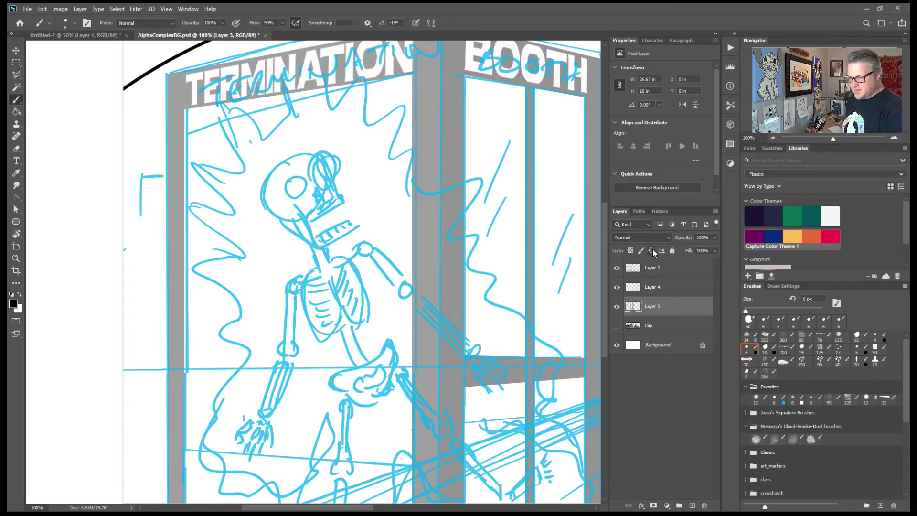
- Rename Layer 2 as sKETCH and the new empty layer as Skeleton
{"action": "double_click", "coordinate": [652, 268]}
{"action": "type", "text": "sKETCH"}
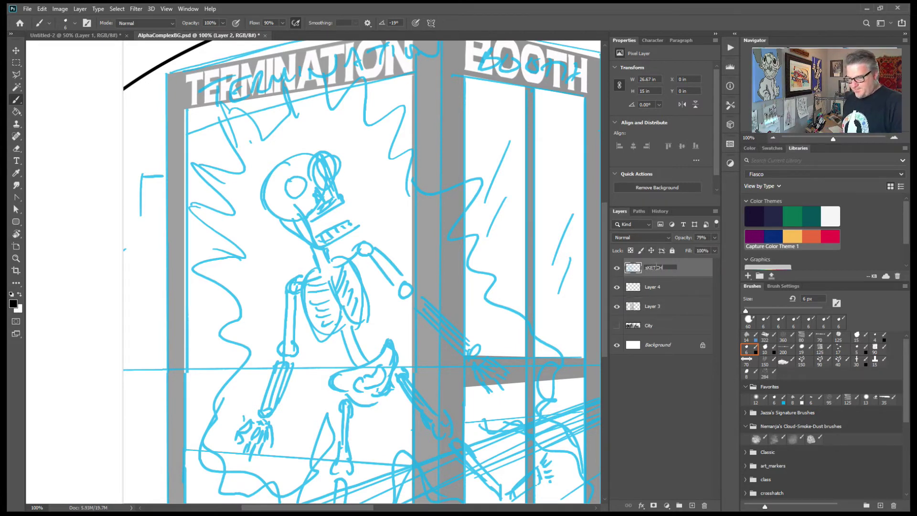
{"action": "key", "text": "Return"}
{"action": "double_click", "coordinate": [652, 287]}
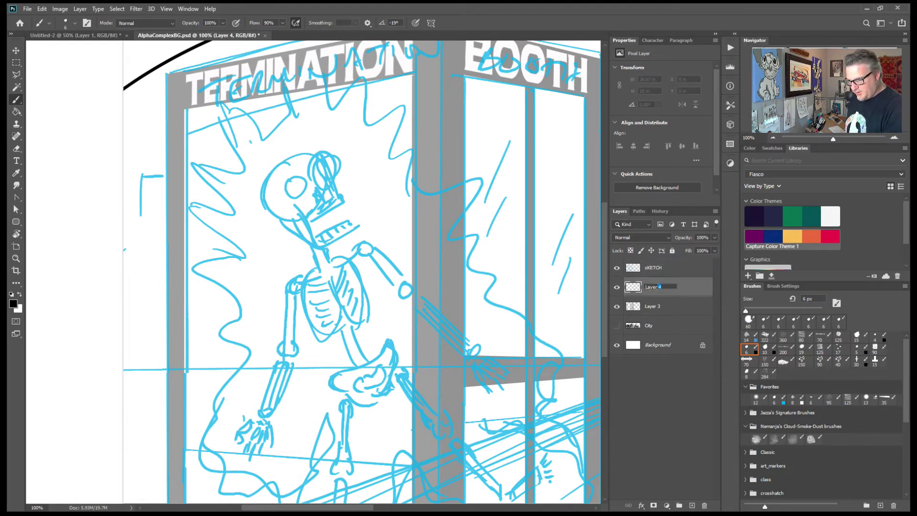
{"action": "type", "text": "skeleton"}
{"action": "key", "text": "Return"}
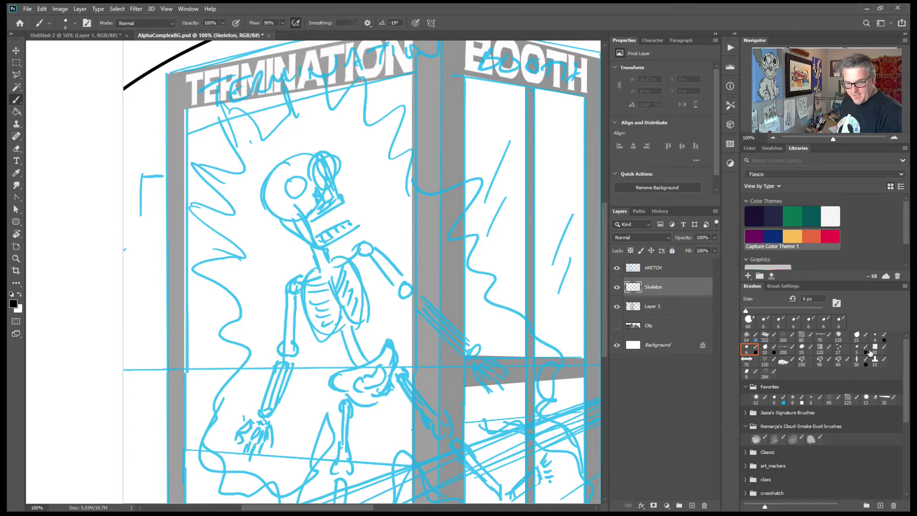
- Ink the back of the skull and the rear jaw line in black over the sketch with a 6 px brush
{"action": "mouse_move", "coordinate": [315, 157]}
{"action": "left_mouse_down"}
{"action": "mouse_move", "coordinate": [277, 166]}
{"action": "mouse_move", "coordinate": [263, 195]}
{"action": "mouse_move", "coordinate": [271, 212]}
{"action": "mouse_move", "coordinate": [300, 217]}
{"action": "left_mouse_up"}
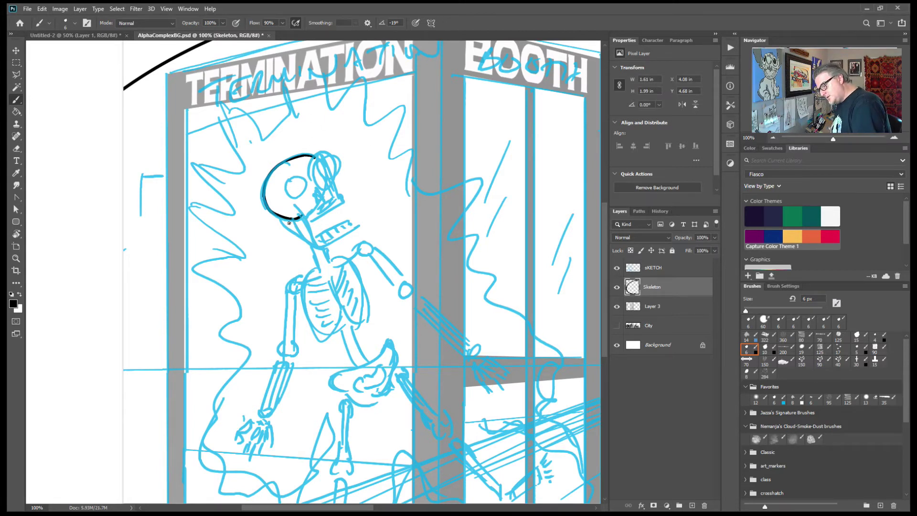
{"action": "mouse_move", "coordinate": [280, 215]}
{"action": "left_mouse_down"}
{"action": "mouse_move", "coordinate": [311, 243]}
{"action": "mouse_move", "coordinate": [329, 242]}
{"action": "left_mouse_up"}
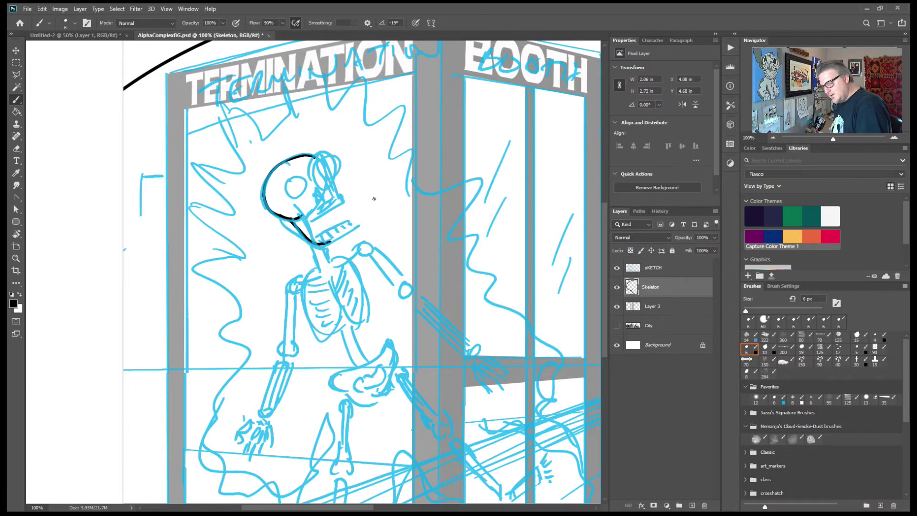
- Move the sKETCH layer below the Skeleton layer and set its opacity to 17%
{"action": "left_click_drag", "start_coordinate": [660, 269], "coordinate": [657, 297]}
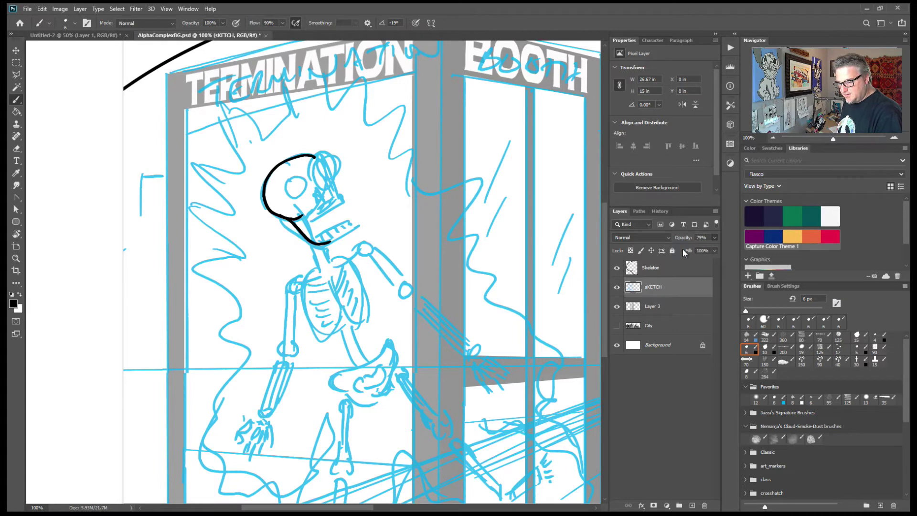
{"action": "type", "text": "17"}
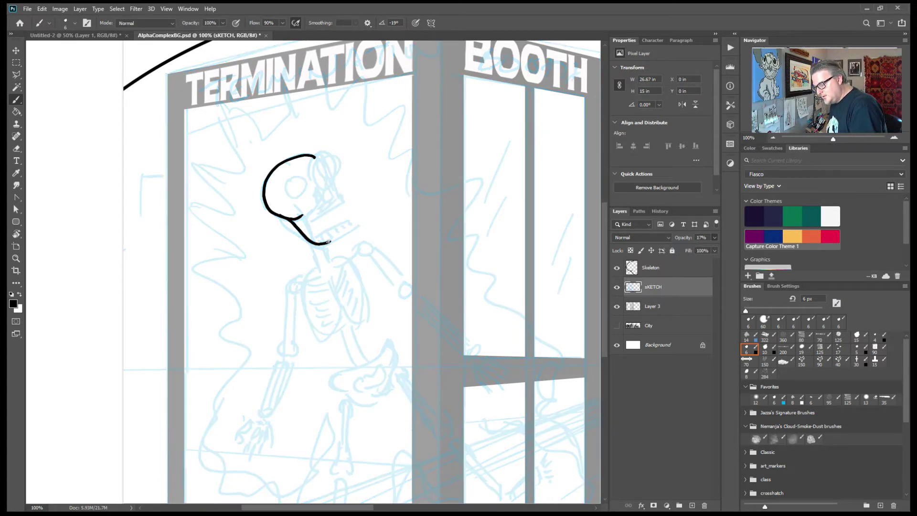
{"action": "mouse_move", "coordinate": [328, 243]}
{"action": "left_mouse_down"}
{"action": "mouse_move", "coordinate": [356, 228]}
{"action": "mouse_move", "coordinate": [330, 241]}
{"action": "left_mouse_up"}
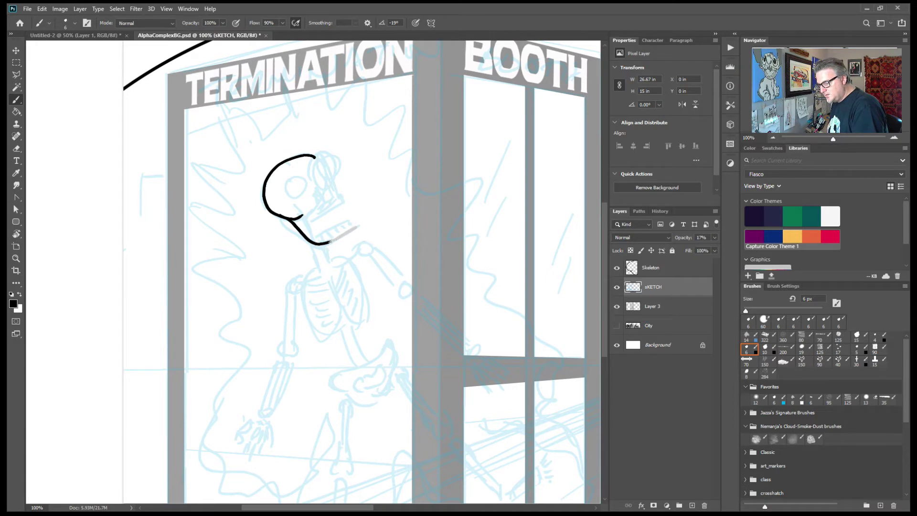
{"action": "key", "text": "ctrl+z"}
- On the Skeleton layer, ink the lower jaw, the upper mouth edge and the two round eyes of the skull
{"action": "left_click", "coordinate": [663, 271]}
{"action": "left_click_drag", "start_coordinate": [328, 241], "coordinate": [357, 226]}
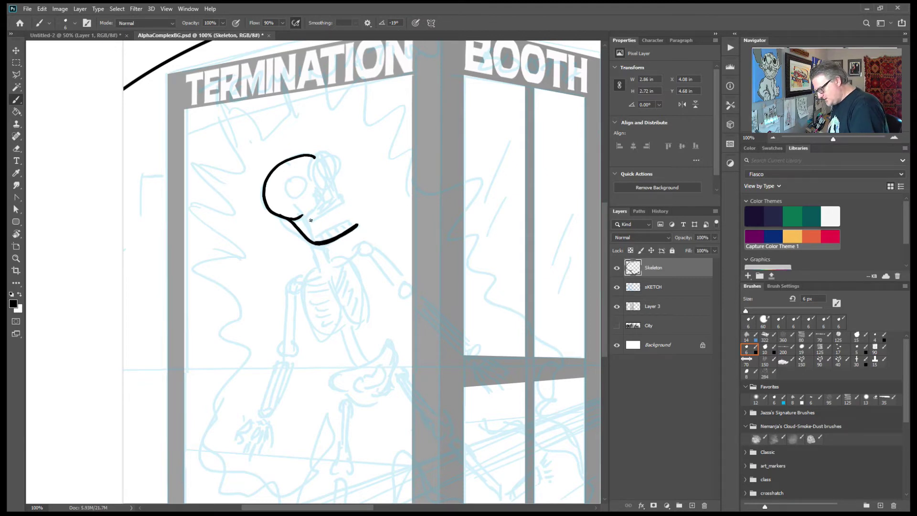
{"action": "mouse_move", "coordinate": [304, 214]}
{"action": "left_mouse_down"}
{"action": "mouse_move", "coordinate": [324, 240]}
{"action": "mouse_move", "coordinate": [356, 224]}
{"action": "mouse_move", "coordinate": [315, 211]}
{"action": "mouse_move", "coordinate": [337, 196]}
{"action": "left_mouse_up"}
{"action": "mouse_move", "coordinate": [291, 179]}
{"action": "left_mouse_down"}
{"action": "mouse_move", "coordinate": [305, 198]}
{"action": "mouse_move", "coordinate": [301, 177]}
{"action": "mouse_move", "coordinate": [313, 162]}
{"action": "mouse_move", "coordinate": [319, 185]}
{"action": "mouse_move", "coordinate": [341, 177]}
{"action": "mouse_move", "coordinate": [338, 165]}
{"action": "mouse_move", "coordinate": [311, 165]}
{"action": "left_mouse_up"}
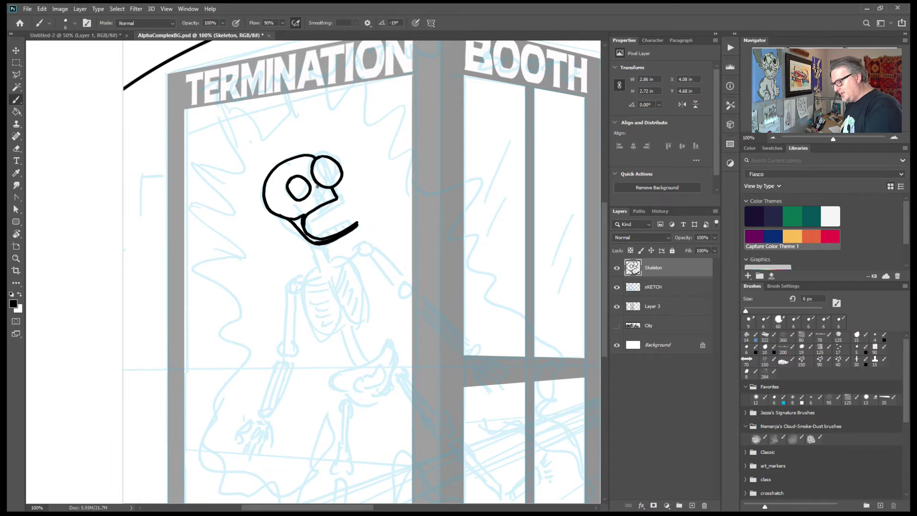
- Fill the skull with black around the eyes and brush over the thin gaps left along its outlines
{"action": "left_click_drag", "start_coordinate": [280, 187], "coordinate": [283, 176]}
{"action": "key", "text": "g"}
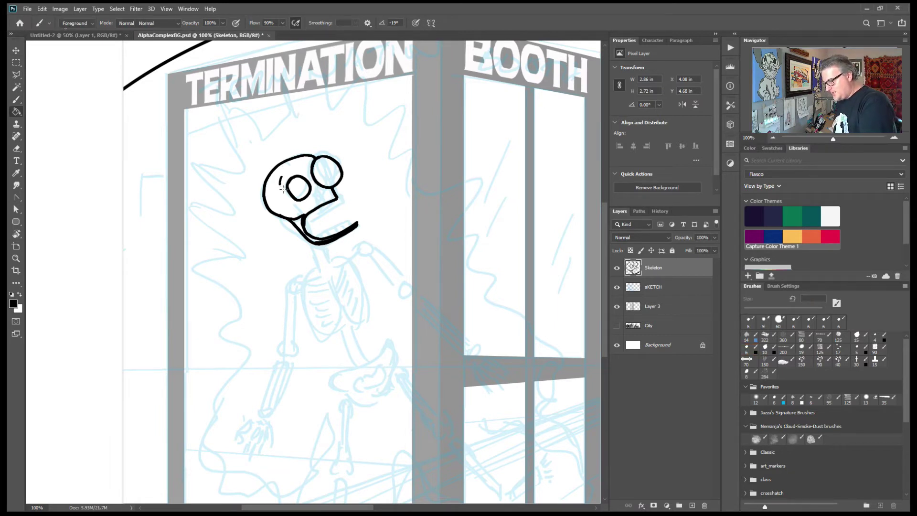
{"action": "left_click", "coordinate": [281, 190]}
{"action": "key", "text": "b"}
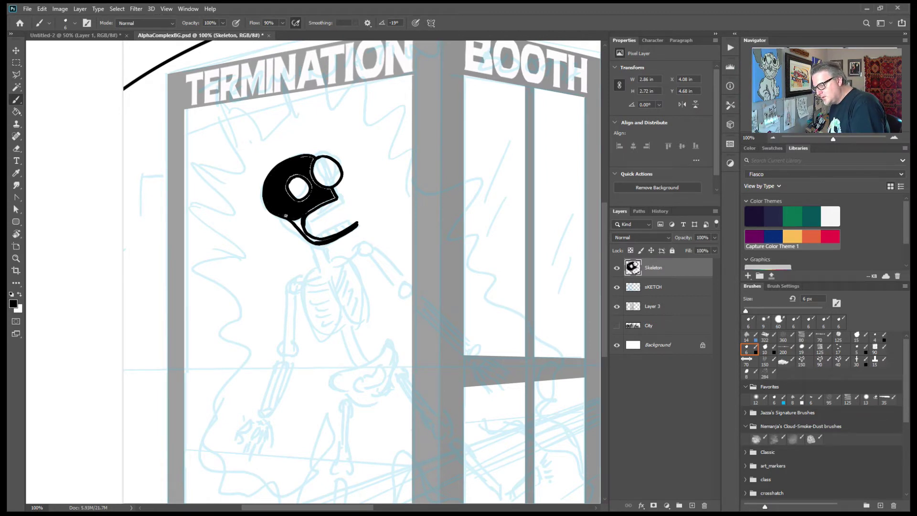
{"action": "left_click_drag", "start_coordinate": [323, 201], "coordinate": [309, 211]}
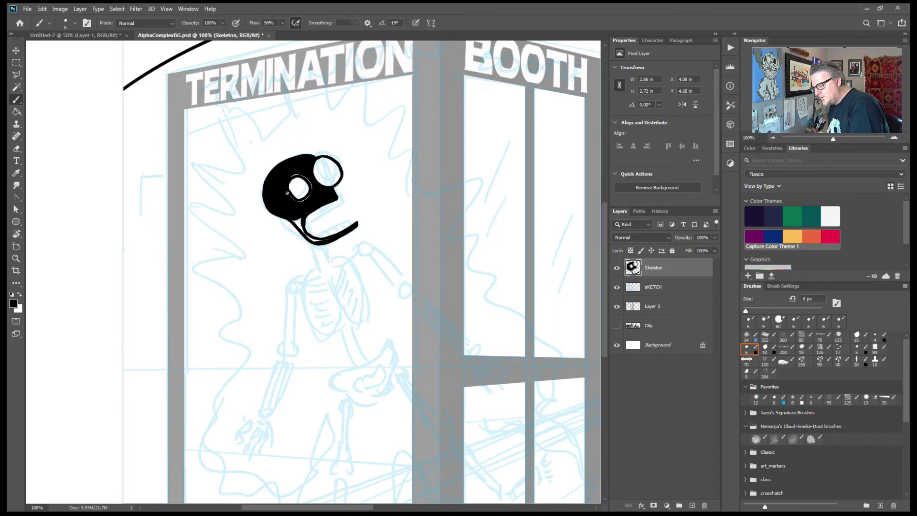
{"action": "left_click_drag", "start_coordinate": [312, 185], "coordinate": [292, 176]}
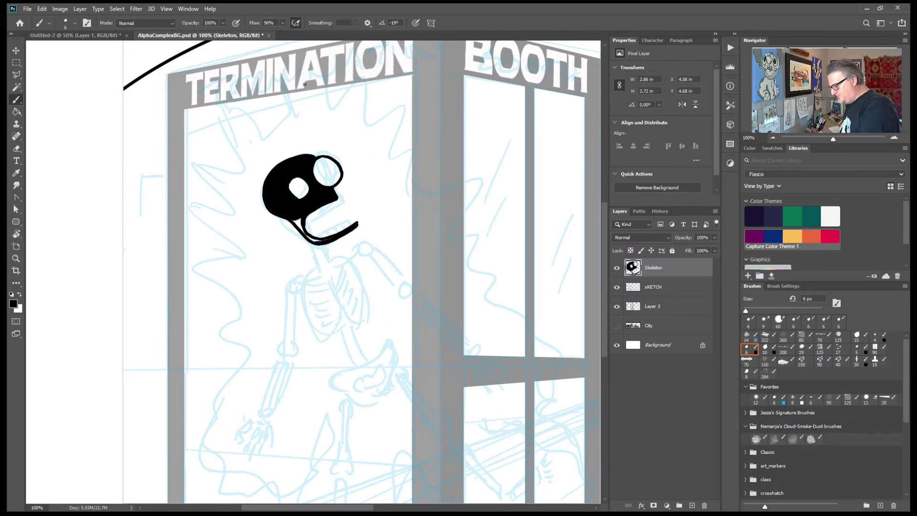
- Paint a black pupil in each eye, erase a nose opening and thicken the jaw in solid black
{"action": "left_click", "coordinate": [326, 171]}
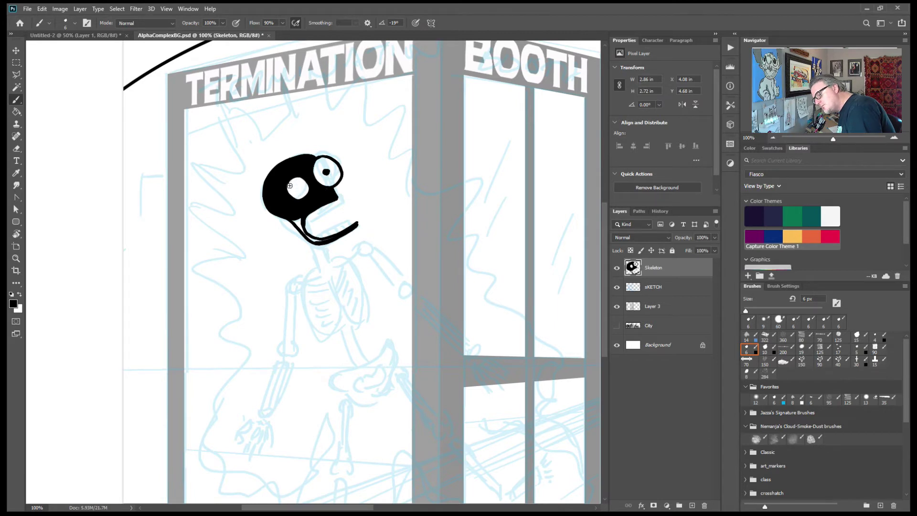
{"action": "key", "text": "e"}
{"action": "key", "text": "b"}
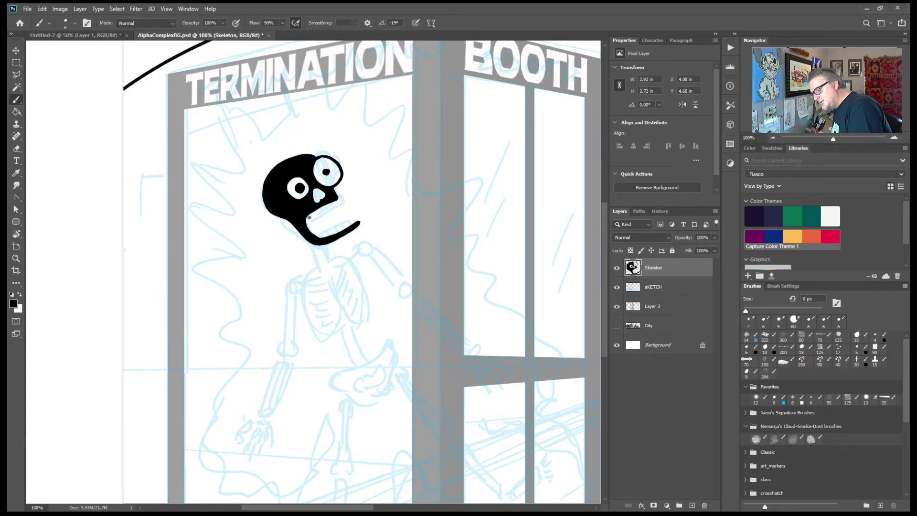
- Paint a solid black band above the lower jaw for the bottom row of teeth and round its inner end
{"action": "key", "text": "ctrl+plus"}
{"action": "key", "text": "ctrl+plus"}
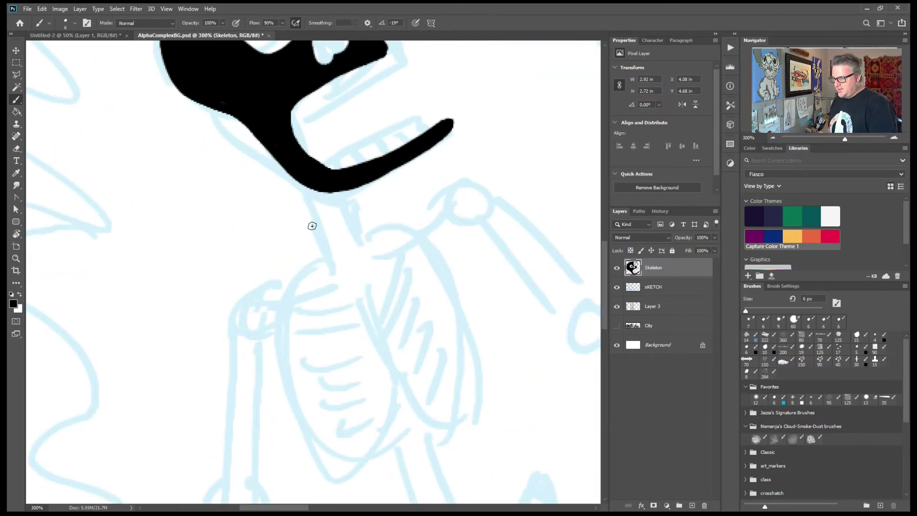
{"action": "left_click_drag", "start_coordinate": [298, 245], "coordinate": [304, 382]}
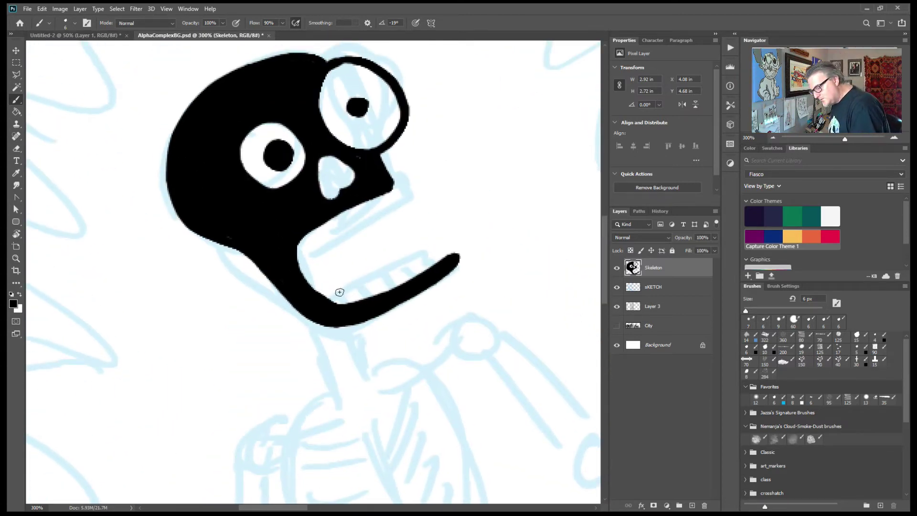
{"action": "mouse_move", "coordinate": [336, 290]}
{"action": "left_mouse_down"}
{"action": "mouse_move", "coordinate": [361, 279]}
{"action": "mouse_move", "coordinate": [365, 292]}
{"action": "mouse_move", "coordinate": [381, 274]}
{"action": "mouse_move", "coordinate": [386, 283]}
{"action": "mouse_move", "coordinate": [392, 270]}
{"action": "mouse_move", "coordinate": [401, 276]}
{"action": "mouse_move", "coordinate": [413, 258]}
{"action": "left_mouse_up"}
{"action": "mouse_move", "coordinate": [337, 288]}
{"action": "left_mouse_down"}
{"action": "mouse_move", "coordinate": [434, 245]}
{"action": "mouse_move", "coordinate": [437, 254]}
{"action": "mouse_move", "coordinate": [395, 281]}
{"action": "mouse_move", "coordinate": [340, 295]}
{"action": "mouse_move", "coordinate": [409, 267]}
{"action": "mouse_move", "coordinate": [434, 248]}
{"action": "mouse_move", "coordinate": [391, 270]}
{"action": "mouse_move", "coordinate": [431, 245]}
{"action": "mouse_move", "coordinate": [338, 293]}
{"action": "mouse_move", "coordinate": [350, 296]}
{"action": "mouse_move", "coordinate": [366, 275]}
{"action": "mouse_move", "coordinate": [330, 293]}
{"action": "left_mouse_up"}
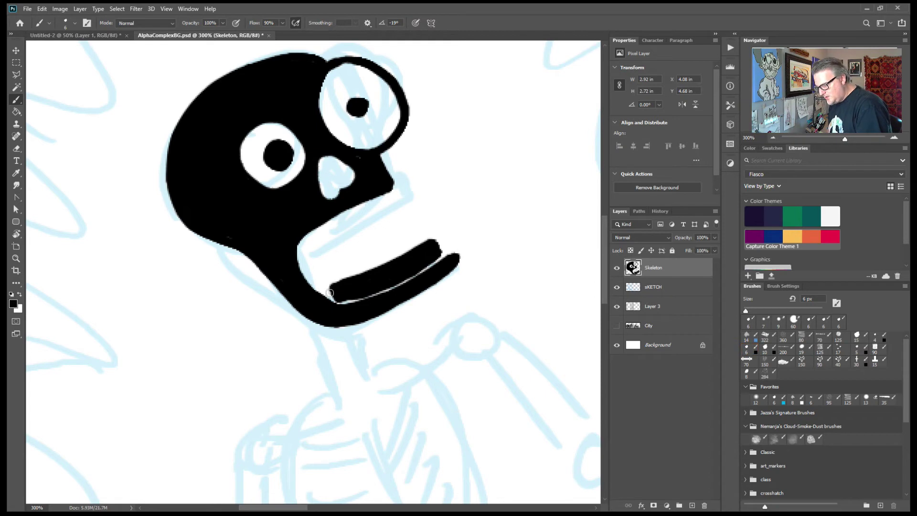
{"action": "mouse_move", "coordinate": [330, 294]}
{"action": "left_mouse_down"}
{"action": "mouse_move", "coordinate": [351, 302]}
{"action": "mouse_move", "coordinate": [452, 246]}
{"action": "mouse_move", "coordinate": [438, 246]}
{"action": "mouse_move", "coordinate": [444, 254]}
{"action": "mouse_move", "coordinate": [374, 293]}
{"action": "mouse_move", "coordinate": [337, 301]}
{"action": "mouse_move", "coordinate": [327, 292]}
{"action": "mouse_move", "coordinate": [337, 300]}
{"action": "left_mouse_up"}
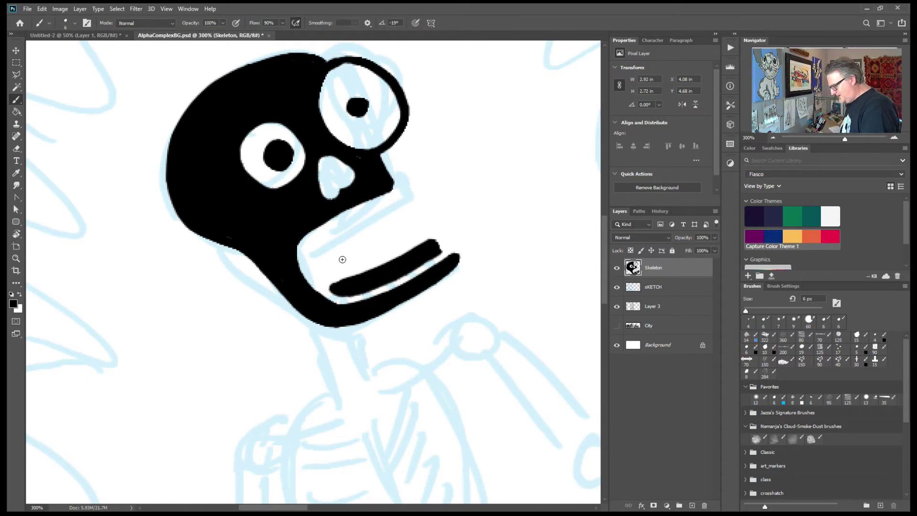
- Cut narrow gaps into the lower band to separate it into individual rounded teeth
{"action": "mouse_move", "coordinate": [347, 278]}
{"action": "left_mouse_down"}
{"action": "mouse_move", "coordinate": [352, 296]}
{"action": "mouse_move", "coordinate": [391, 285]}
{"action": "left_mouse_up"}
{"action": "left_click_drag", "start_coordinate": [399, 254], "coordinate": [409, 276]}
{"action": "mouse_move", "coordinate": [413, 244]}
{"action": "left_mouse_down"}
{"action": "mouse_move", "coordinate": [422, 264]}
{"action": "mouse_move", "coordinate": [440, 251]}
{"action": "left_mouse_up"}
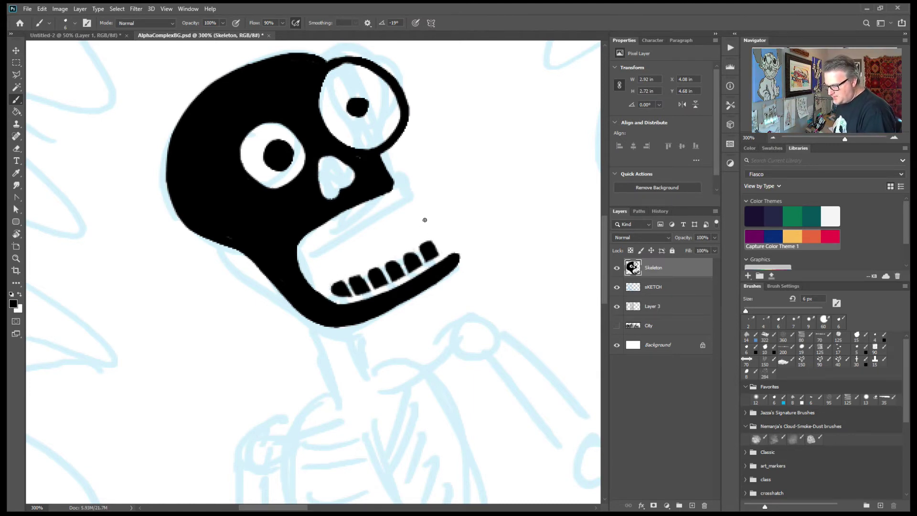
- Paint a black band under the upper jaw with the 6 px brush and split it into individual upper teeth
{"action": "left_click_drag", "start_coordinate": [301, 249], "coordinate": [394, 204]}
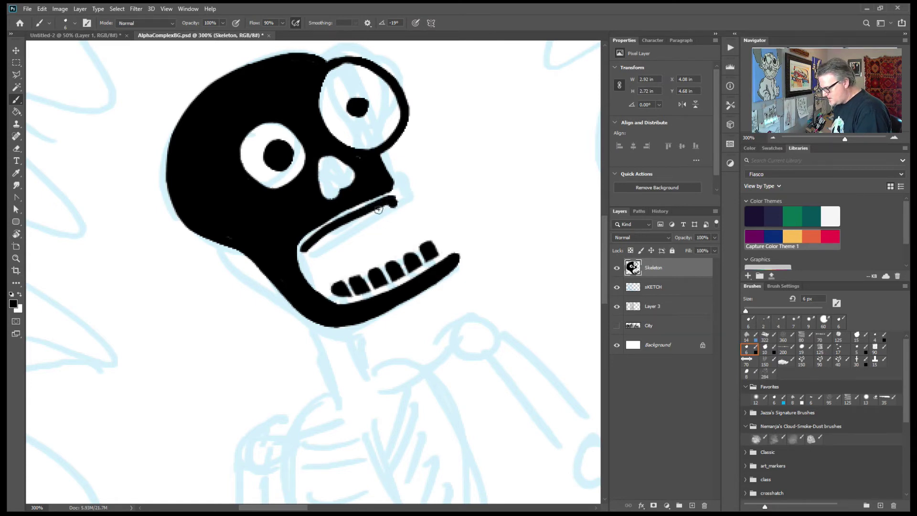
{"action": "mouse_move", "coordinate": [302, 248]}
{"action": "left_mouse_down"}
{"action": "mouse_move", "coordinate": [304, 263]}
{"action": "mouse_move", "coordinate": [397, 205]}
{"action": "mouse_move", "coordinate": [311, 249]}
{"action": "mouse_move", "coordinate": [363, 221]}
{"action": "mouse_move", "coordinate": [356, 229]}
{"action": "left_mouse_up"}
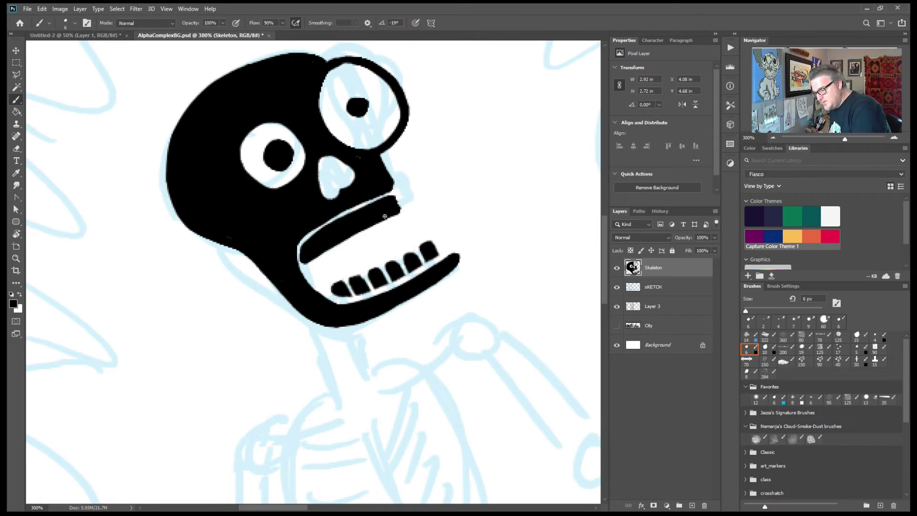
{"action": "mouse_move", "coordinate": [404, 211]}
{"action": "left_mouse_down"}
{"action": "mouse_move", "coordinate": [380, 206]}
{"action": "mouse_move", "coordinate": [385, 220]}
{"action": "mouse_move", "coordinate": [350, 220]}
{"action": "mouse_move", "coordinate": [357, 234]}
{"action": "mouse_move", "coordinate": [342, 232]}
{"action": "mouse_move", "coordinate": [345, 243]}
{"action": "mouse_move", "coordinate": [320, 239]}
{"action": "mouse_move", "coordinate": [324, 253]}
{"action": "mouse_move", "coordinate": [311, 264]}
{"action": "left_mouse_up"}
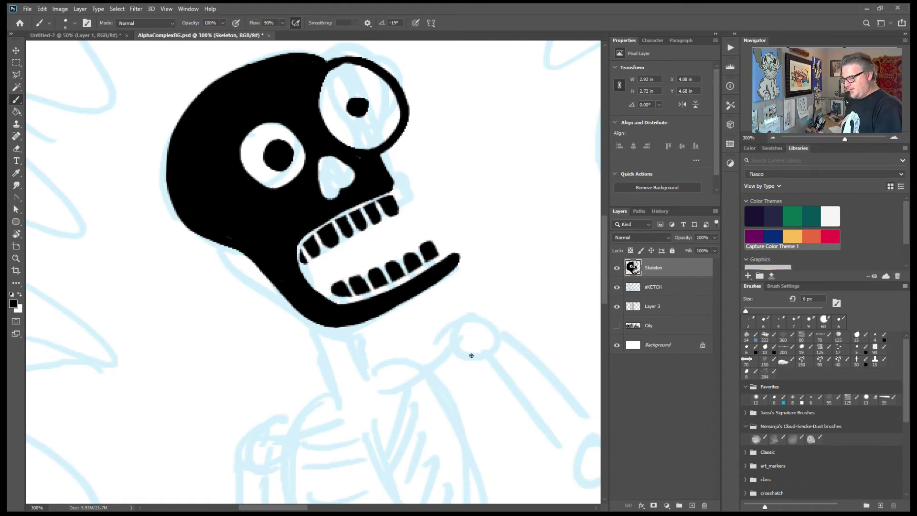
- Paint the skeleton's neck in solid black from the jaw down to the shoulders
{"action": "key", "text": "ctrl+minus"}
{"action": "key", "text": "ctrl+minus"}
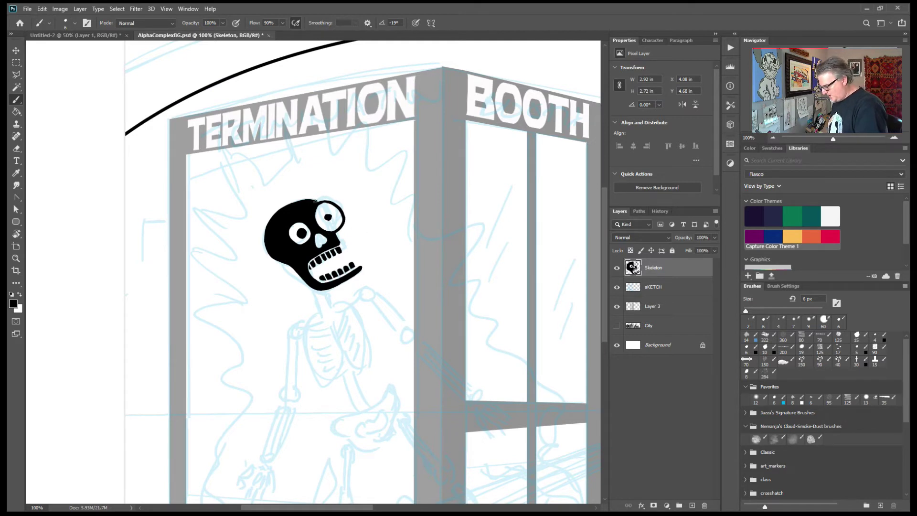
{"action": "mouse_move", "coordinate": [317, 286]}
{"action": "left_mouse_down"}
{"action": "mouse_move", "coordinate": [327, 310]}
{"action": "mouse_move", "coordinate": [325, 291]}
{"action": "left_mouse_up"}
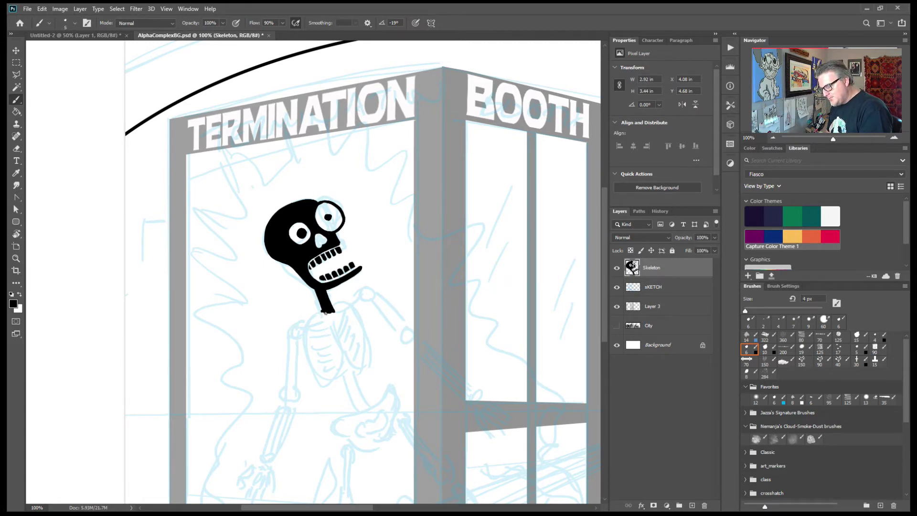
{"action": "key", "text": "bracketright"}
{"action": "key", "text": "bracketright"}
{"action": "key", "text": "bracketright"}
{"action": "key", "text": "bracketright"}
{"action": "mouse_move", "coordinate": [323, 313]}
{"action": "left_mouse_down"}
{"action": "mouse_move", "coordinate": [305, 342]}
{"action": "mouse_move", "coordinate": [307, 365]}
{"action": "mouse_move", "coordinate": [343, 380]}
{"action": "left_mouse_up"}
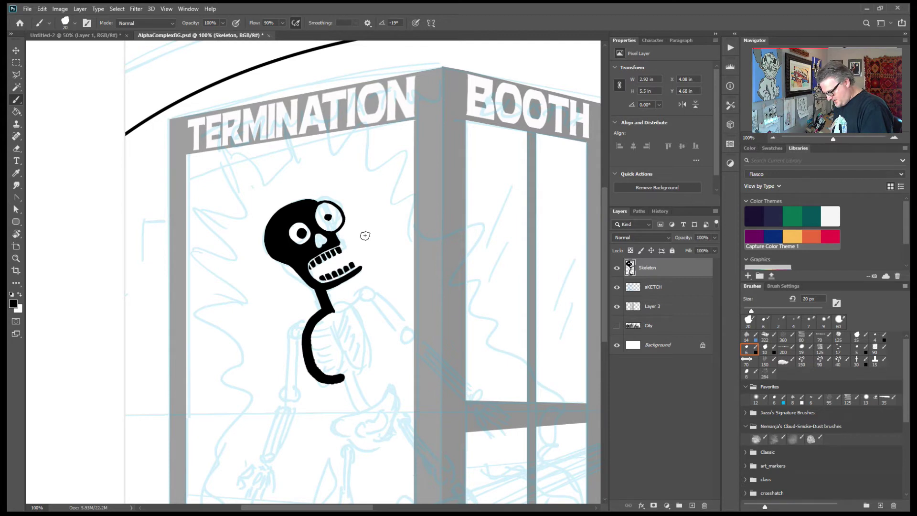
{"action": "key", "text": "ctrl+z"}
- Outline both sides of the rib cage below the neck with a 9 px brush
{"action": "key", "text": "bracketleft"}
{"action": "key", "text": "bracketleft"}
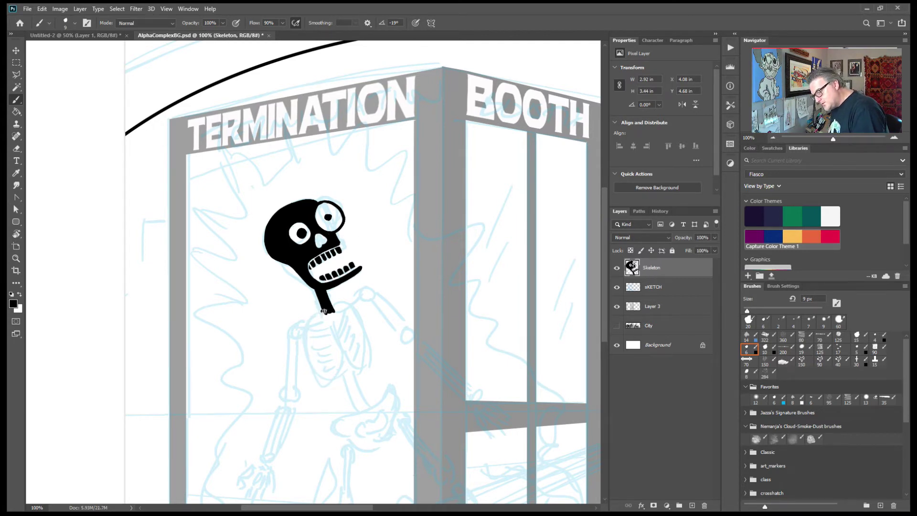
{"action": "mouse_move", "coordinate": [320, 314]}
{"action": "left_mouse_down"}
{"action": "mouse_move", "coordinate": [313, 363]}
{"action": "mouse_move", "coordinate": [348, 377]}
{"action": "left_mouse_up"}
{"action": "mouse_move", "coordinate": [331, 309]}
{"action": "left_mouse_down"}
{"action": "mouse_move", "coordinate": [348, 302]}
{"action": "mouse_move", "coordinate": [367, 317]}
{"action": "mouse_move", "coordinate": [372, 347]}
{"action": "mouse_move", "coordinate": [354, 368]}
{"action": "left_mouse_up"}
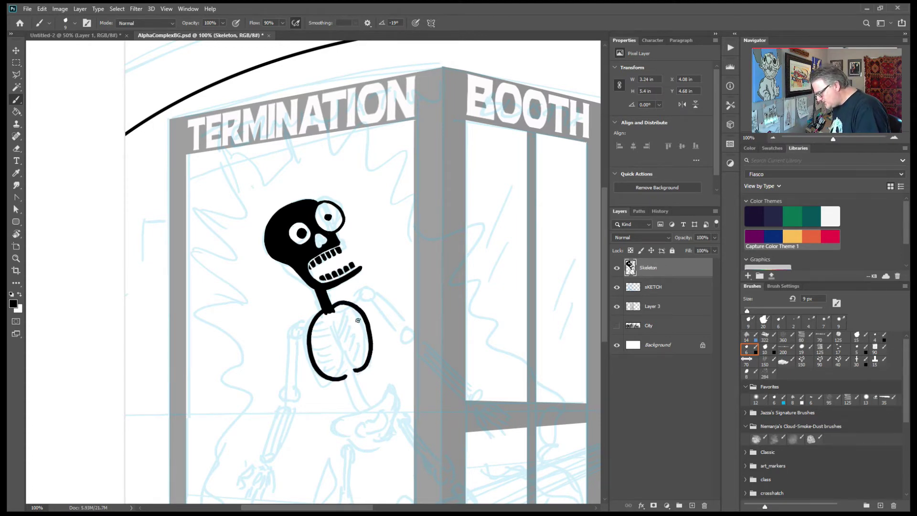
- Close the notch at the rib cage's base and paint a thick black breastbone down from the neck
{"action": "mouse_move", "coordinate": [346, 376]}
{"action": "left_mouse_down"}
{"action": "mouse_move", "coordinate": [347, 334]}
{"action": "mouse_move", "coordinate": [357, 373]}
{"action": "mouse_move", "coordinate": [345, 355]}
{"action": "left_mouse_up"}
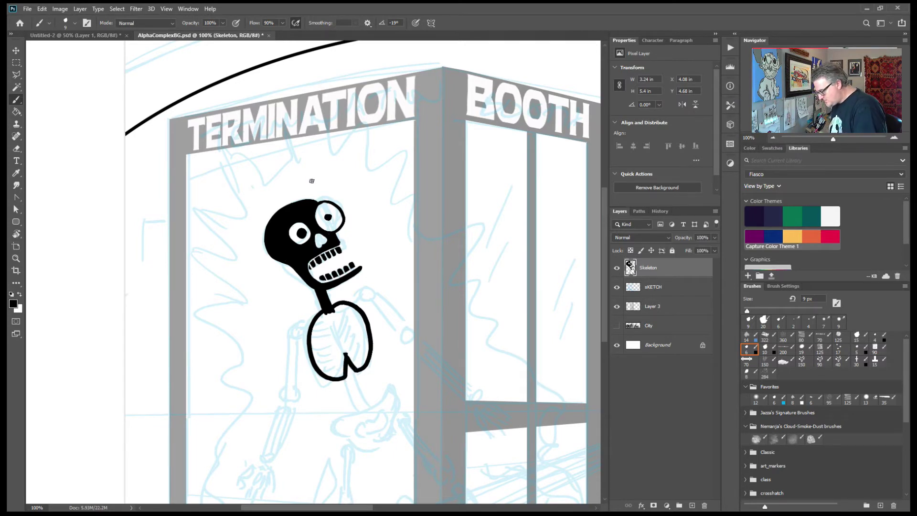
{"action": "left_click_drag", "start_coordinate": [330, 307], "coordinate": [344, 349]}
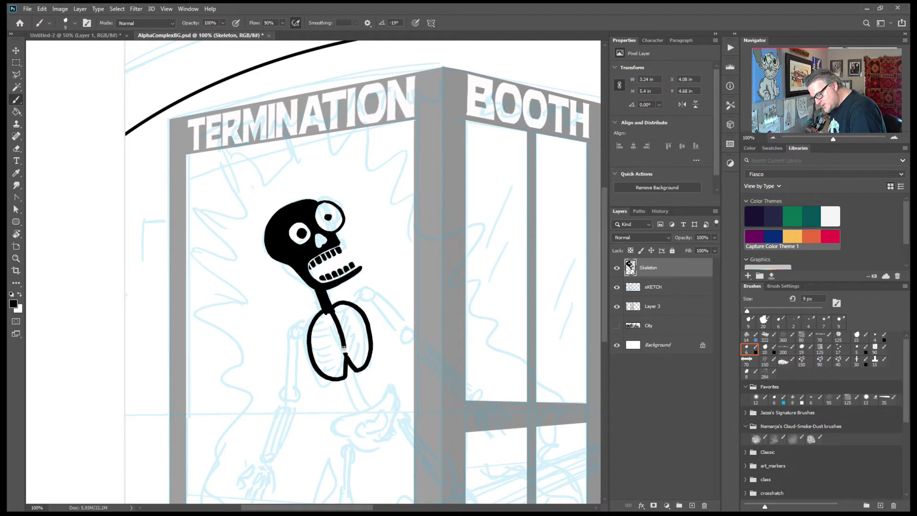
{"action": "left_click_drag", "start_coordinate": [331, 305], "coordinate": [346, 358]}
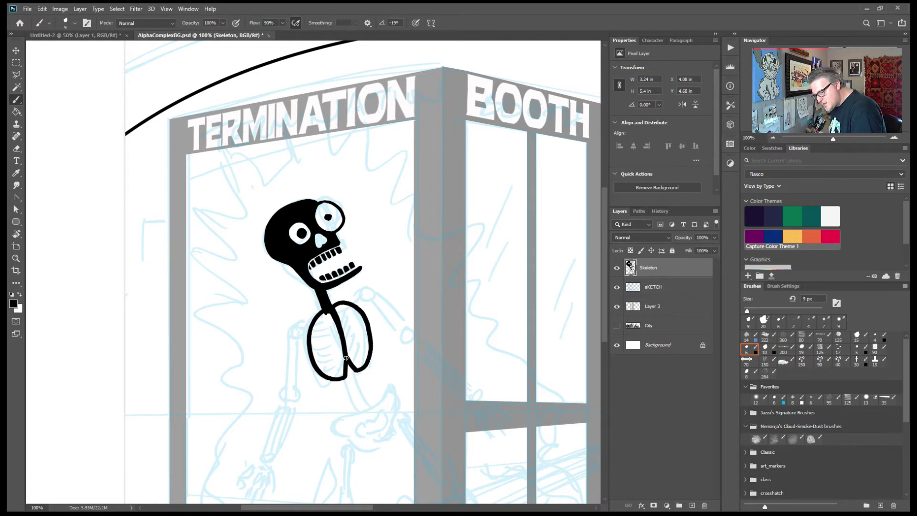
{"action": "mouse_move", "coordinate": [330, 306]}
{"action": "left_mouse_down"}
{"action": "mouse_move", "coordinate": [343, 364]}
{"action": "mouse_move", "coordinate": [357, 368]}
{"action": "left_mouse_up"}
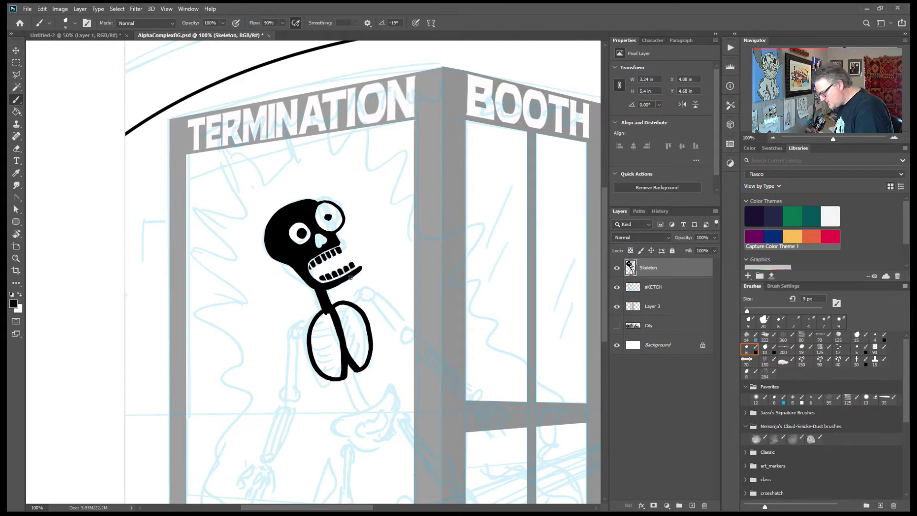
- Paint curved black ribs across both halves of the rib cage, from the breastbone to the outer outlines
{"action": "mouse_move", "coordinate": [370, 347]}
{"action": "left_mouse_down"}
{"action": "mouse_move", "coordinate": [359, 357]}
{"action": "mouse_move", "coordinate": [355, 349]}
{"action": "left_mouse_up"}
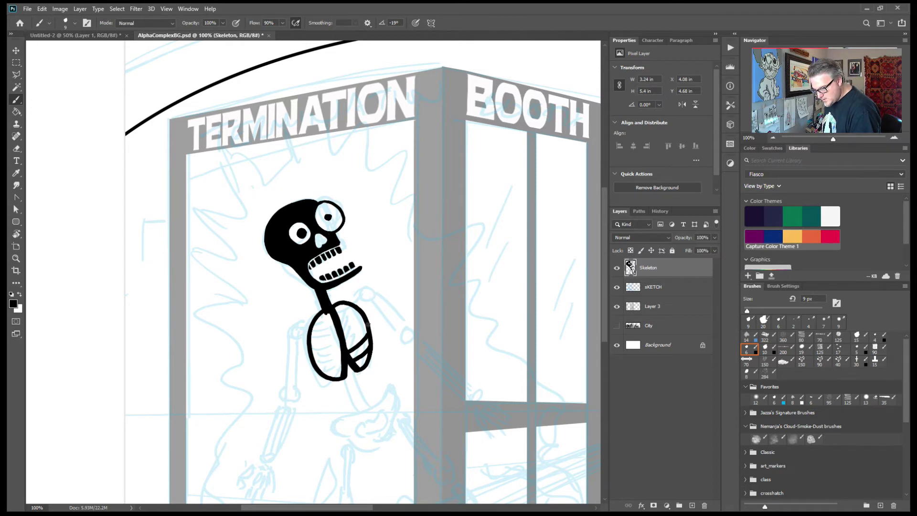
{"action": "left_click_drag", "start_coordinate": [366, 325], "coordinate": [346, 340]}
{"action": "mouse_move", "coordinate": [361, 319]}
{"action": "left_mouse_down"}
{"action": "mouse_move", "coordinate": [345, 328]}
{"action": "mouse_move", "coordinate": [342, 319]}
{"action": "left_mouse_up"}
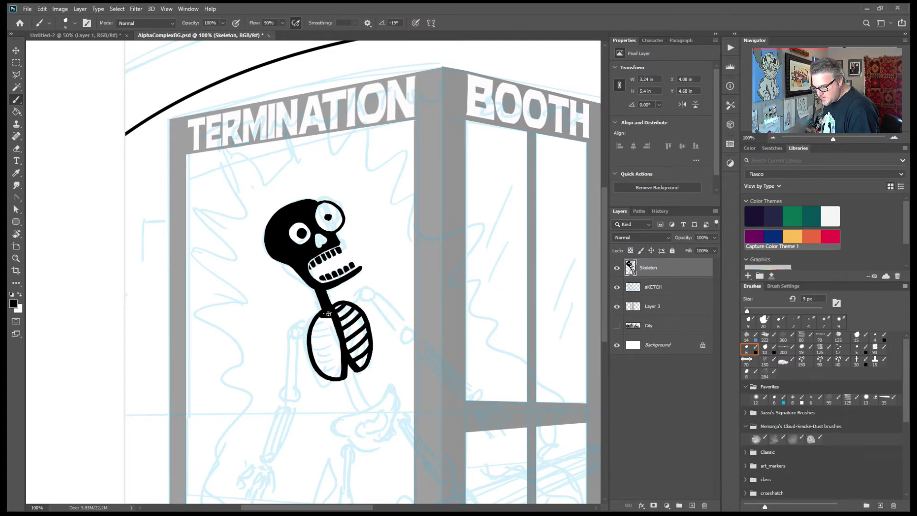
{"action": "mouse_move", "coordinate": [313, 325]}
{"action": "left_mouse_down"}
{"action": "mouse_move", "coordinate": [334, 323]}
{"action": "mouse_move", "coordinate": [311, 332]}
{"action": "mouse_move", "coordinate": [336, 330]}
{"action": "mouse_move", "coordinate": [311, 341]}
{"action": "mouse_move", "coordinate": [347, 336]}
{"action": "mouse_move", "coordinate": [317, 353]}
{"action": "mouse_move", "coordinate": [350, 349]}
{"action": "mouse_move", "coordinate": [342, 372]}
{"action": "left_mouse_up"}
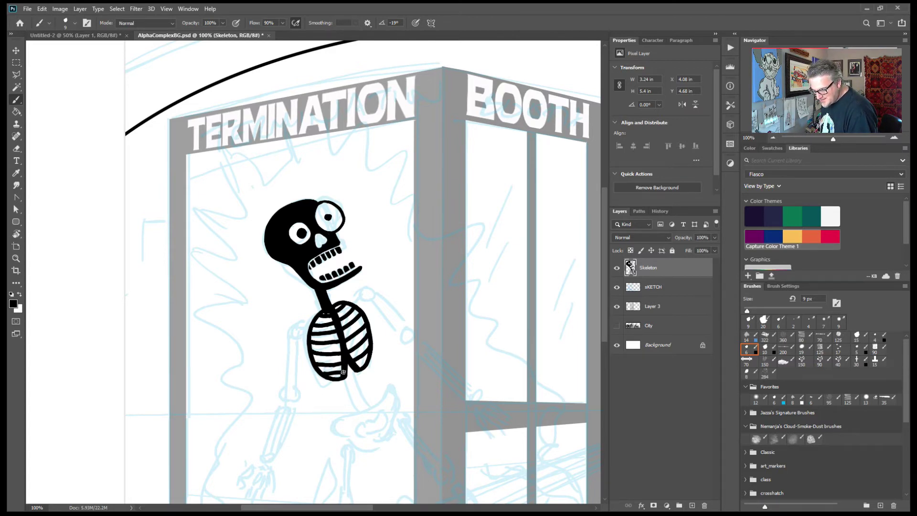
{"action": "left_click_drag", "start_coordinate": [359, 367], "coordinate": [371, 356]}
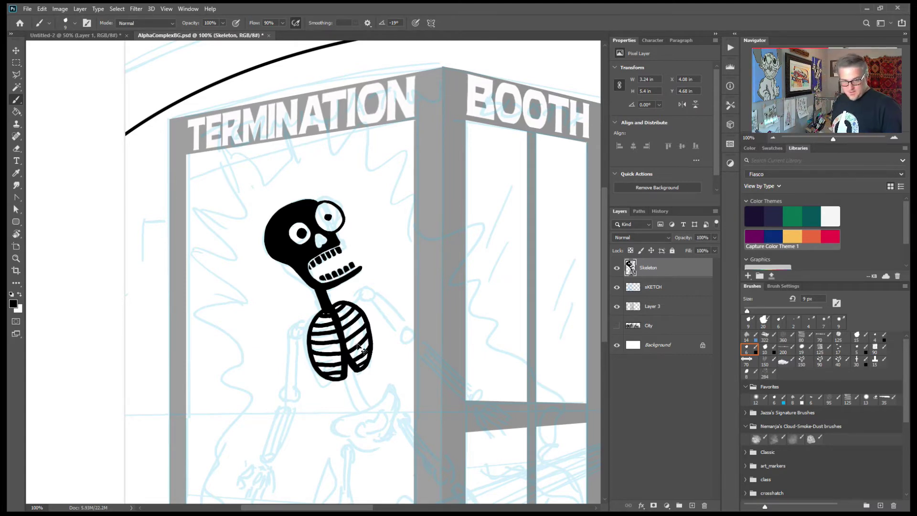
- Thicken the ribs where they meet the outline and breastbone with a 5 px brush, rounding the corners of the gaps
{"action": "key", "text": "ctrl+plus"}
{"action": "key", "text": "ctrl+plus"}
{"action": "left_click_drag", "start_coordinate": [416, 391], "coordinate": [414, 161]}
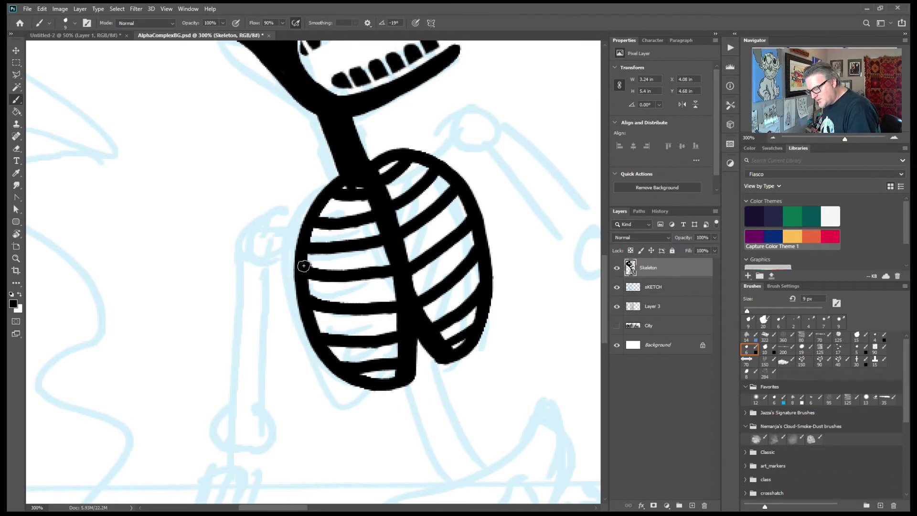
{"action": "key", "text": "bracketleft"}
{"action": "key", "text": "bracketleft"}
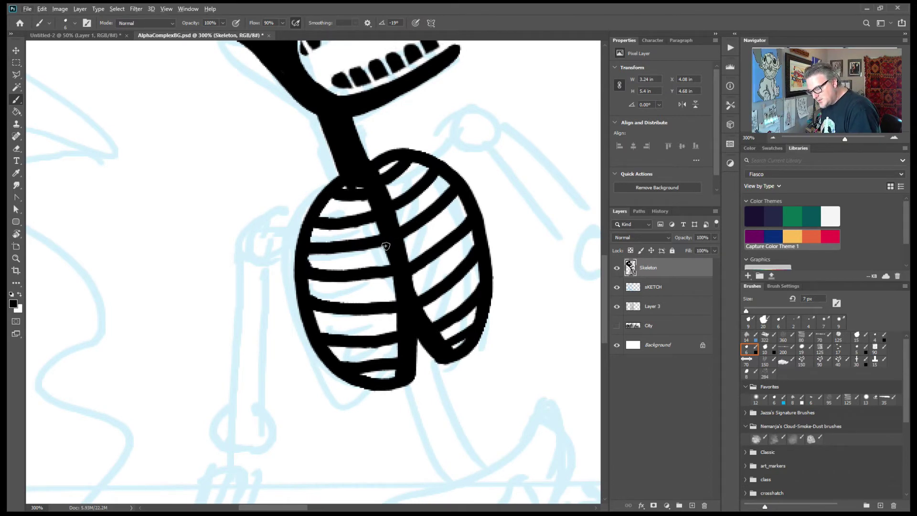
{"action": "key", "text": "bracketleft"}
{"action": "key", "text": "bracketleft"}
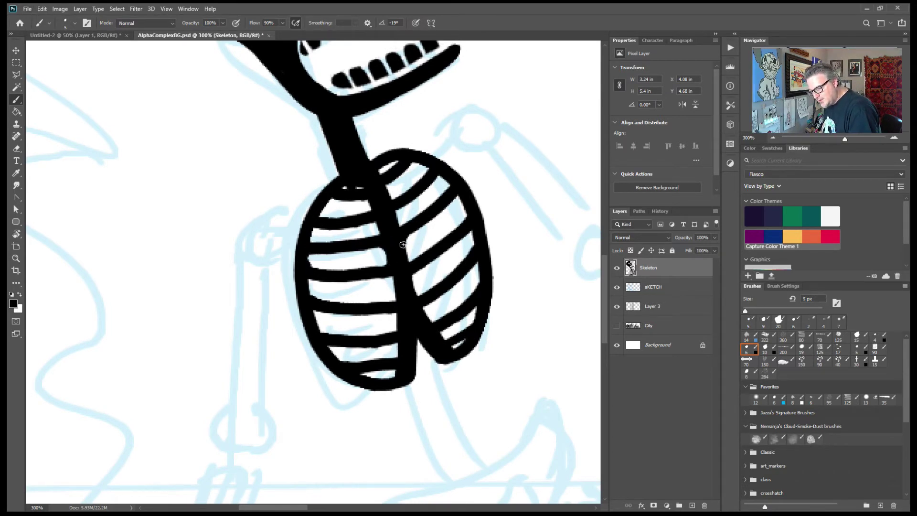
{"action": "left_click_drag", "start_coordinate": [467, 220], "coordinate": [483, 291]}
{"action": "left_click_drag", "start_coordinate": [423, 300], "coordinate": [423, 320]}
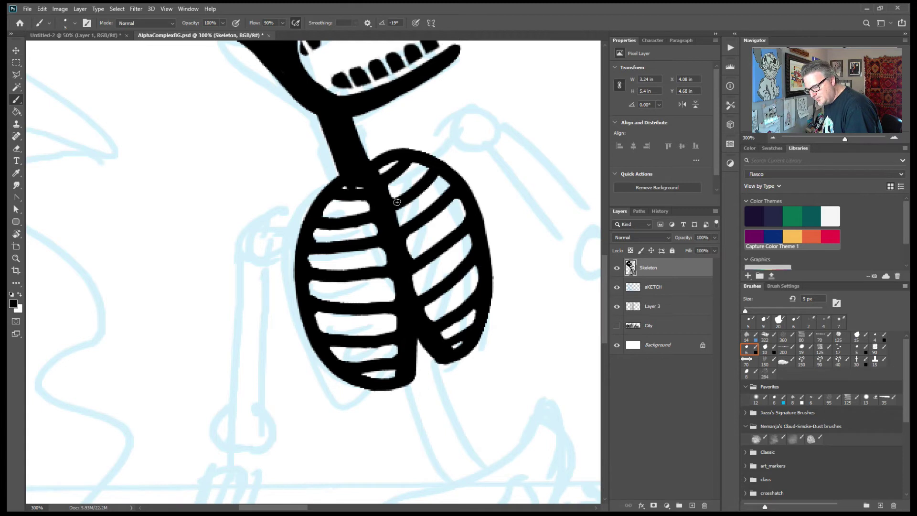
{"action": "left_click_drag", "start_coordinate": [352, 187], "coordinate": [356, 186]}
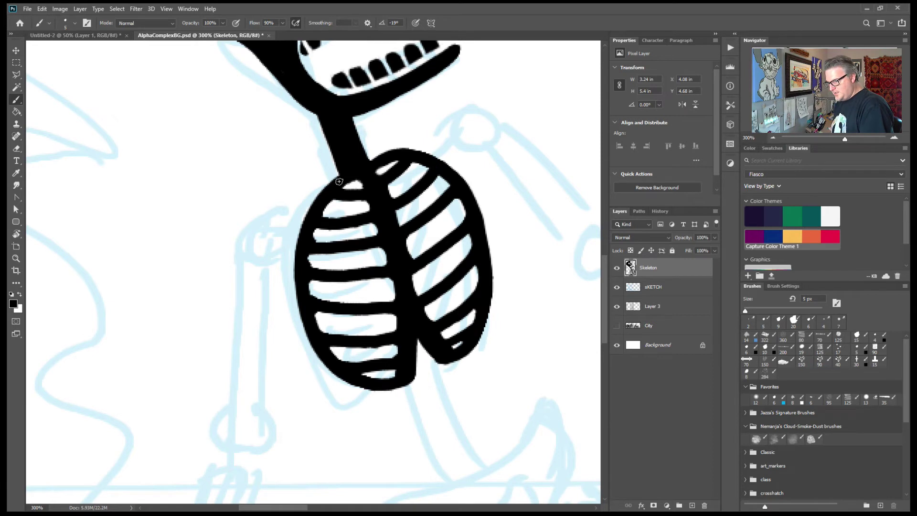
- Paint a black collarbone from the top of the rib cage out to each shoulder
{"action": "mouse_move", "coordinate": [404, 156]}
{"action": "left_mouse_down"}
{"action": "mouse_move", "coordinate": [456, 131]}
{"action": "mouse_move", "coordinate": [428, 151]}
{"action": "left_mouse_up"}
{"action": "left_click_drag", "start_coordinate": [319, 195], "coordinate": [293, 216]}
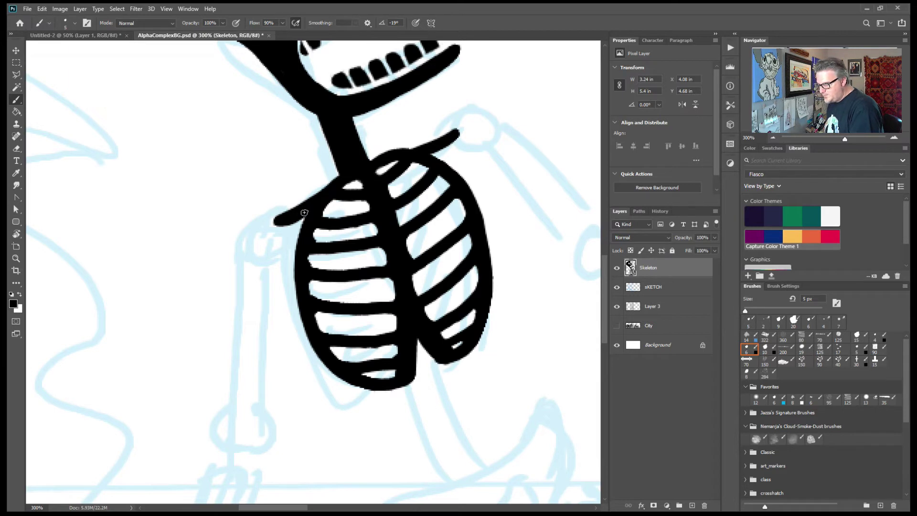
{"action": "left_click_drag", "start_coordinate": [420, 150], "coordinate": [459, 129]}
- Paint a solid round shoulder joint at each collarbone's end and brace both joints to the rib cage with short strokes
{"action": "mouse_move", "coordinate": [277, 228]}
{"action": "left_mouse_down"}
{"action": "mouse_move", "coordinate": [262, 221]}
{"action": "mouse_move", "coordinate": [262, 250]}
{"action": "mouse_move", "coordinate": [278, 258]}
{"action": "left_mouse_up"}
{"action": "mouse_move", "coordinate": [275, 209]}
{"action": "left_mouse_down"}
{"action": "mouse_move", "coordinate": [279, 241]}
{"action": "mouse_move", "coordinate": [263, 237]}
{"action": "mouse_move", "coordinate": [275, 225]}
{"action": "mouse_move", "coordinate": [289, 243]}
{"action": "mouse_move", "coordinate": [273, 259]}
{"action": "mouse_move", "coordinate": [280, 237]}
{"action": "mouse_move", "coordinate": [267, 247]}
{"action": "mouse_move", "coordinate": [267, 225]}
{"action": "mouse_move", "coordinate": [258, 233]}
{"action": "mouse_move", "coordinate": [263, 255]}
{"action": "mouse_move", "coordinate": [286, 246]}
{"action": "mouse_move", "coordinate": [267, 224]}
{"action": "mouse_move", "coordinate": [257, 238]}
{"action": "mouse_move", "coordinate": [263, 257]}
{"action": "mouse_move", "coordinate": [283, 252]}
{"action": "mouse_move", "coordinate": [276, 219]}
{"action": "left_mouse_up"}
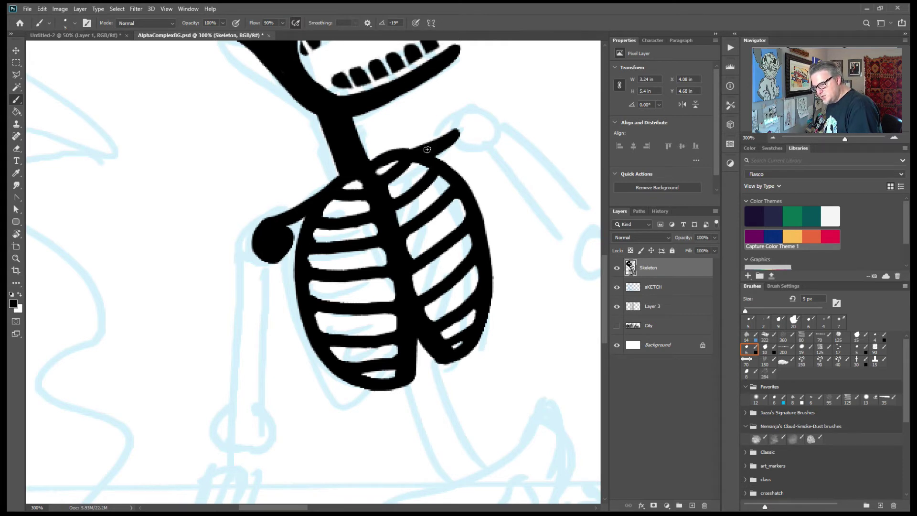
{"action": "mouse_move", "coordinate": [480, 112]}
{"action": "left_mouse_down"}
{"action": "mouse_move", "coordinate": [462, 141]}
{"action": "mouse_move", "coordinate": [488, 139]}
{"action": "mouse_move", "coordinate": [489, 114]}
{"action": "mouse_move", "coordinate": [455, 123]}
{"action": "mouse_move", "coordinate": [483, 143]}
{"action": "mouse_move", "coordinate": [494, 118]}
{"action": "mouse_move", "coordinate": [466, 109]}
{"action": "mouse_move", "coordinate": [474, 108]}
{"action": "mouse_move", "coordinate": [466, 137]}
{"action": "mouse_move", "coordinate": [490, 134]}
{"action": "left_mouse_up"}
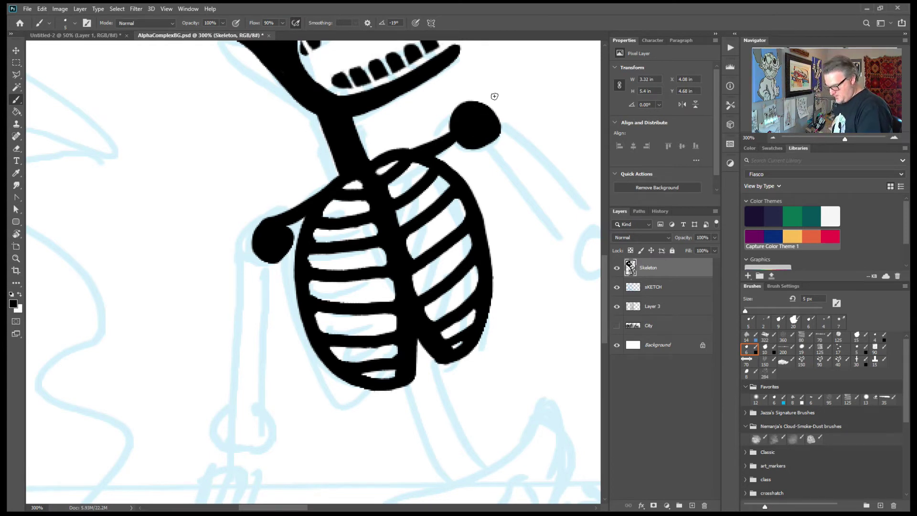
{"action": "key", "text": "ctrl+z"}
{"action": "mouse_move", "coordinate": [473, 114]}
{"action": "left_mouse_down"}
{"action": "mouse_move", "coordinate": [456, 126]}
{"action": "mouse_move", "coordinate": [484, 141]}
{"action": "mouse_move", "coordinate": [484, 116]}
{"action": "mouse_move", "coordinate": [458, 134]}
{"action": "mouse_move", "coordinate": [492, 131]}
{"action": "mouse_move", "coordinate": [467, 117]}
{"action": "mouse_move", "coordinate": [467, 126]}
{"action": "left_mouse_up"}
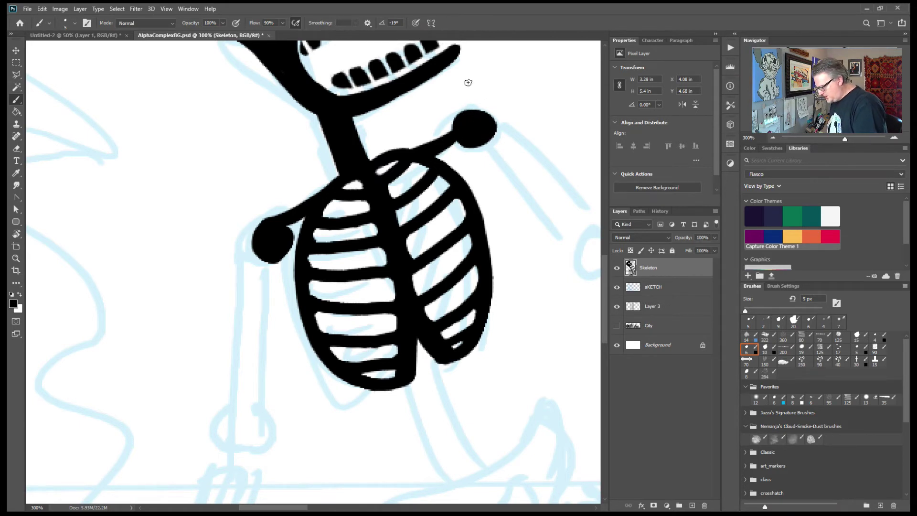
{"action": "left_click_drag", "start_coordinate": [448, 165], "coordinate": [461, 136]}
{"action": "mouse_move", "coordinate": [306, 228]}
{"action": "left_mouse_down"}
{"action": "mouse_move", "coordinate": [285, 237]}
{"action": "mouse_move", "coordinate": [262, 220]}
{"action": "mouse_move", "coordinate": [254, 244]}
{"action": "mouse_move", "coordinate": [273, 261]}
{"action": "mouse_move", "coordinate": [289, 250]}
{"action": "mouse_move", "coordinate": [290, 233]}
{"action": "left_mouse_up"}
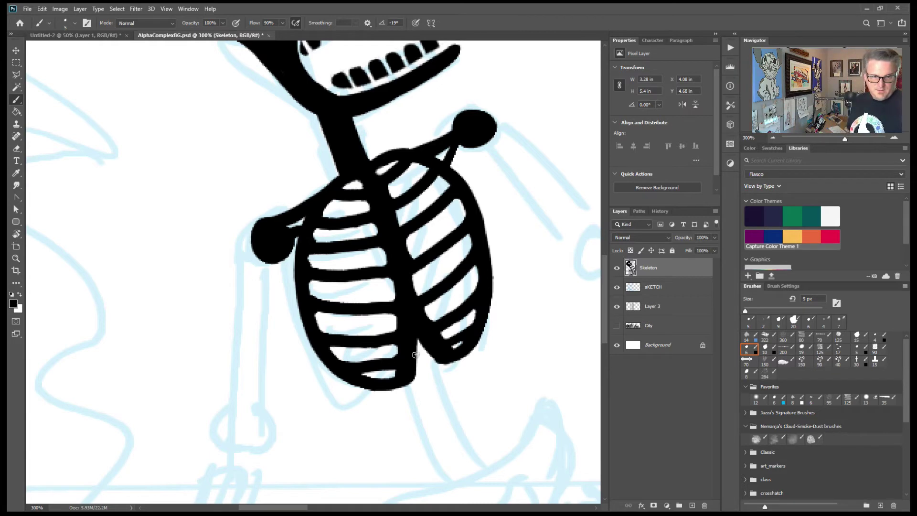
- Trim the side of the skeleton's neck below the jaw to make it narrower
{"action": "left_click_drag", "start_coordinate": [411, 356], "coordinate": [324, 342]}
{"action": "key", "text": "ctrl+minus"}
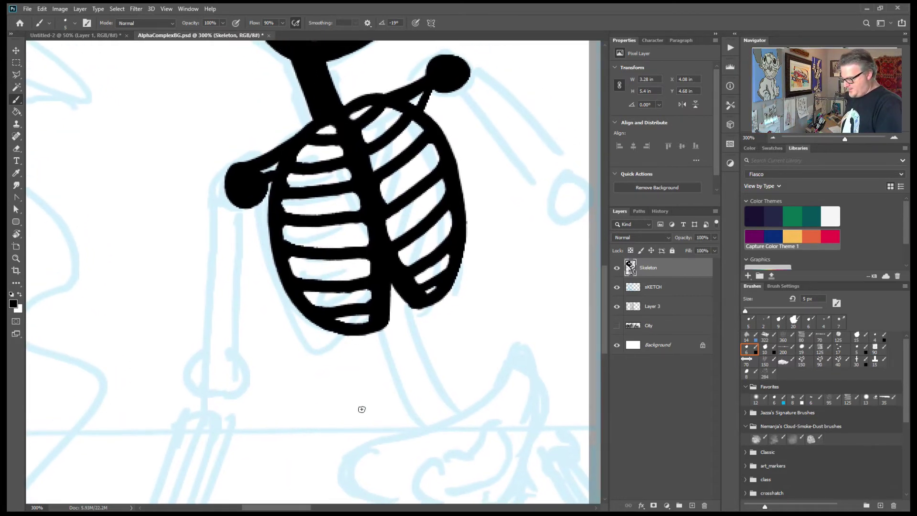
{"action": "key", "text": "ctrl+minus"}
{"action": "key", "text": "ctrl+minus"}
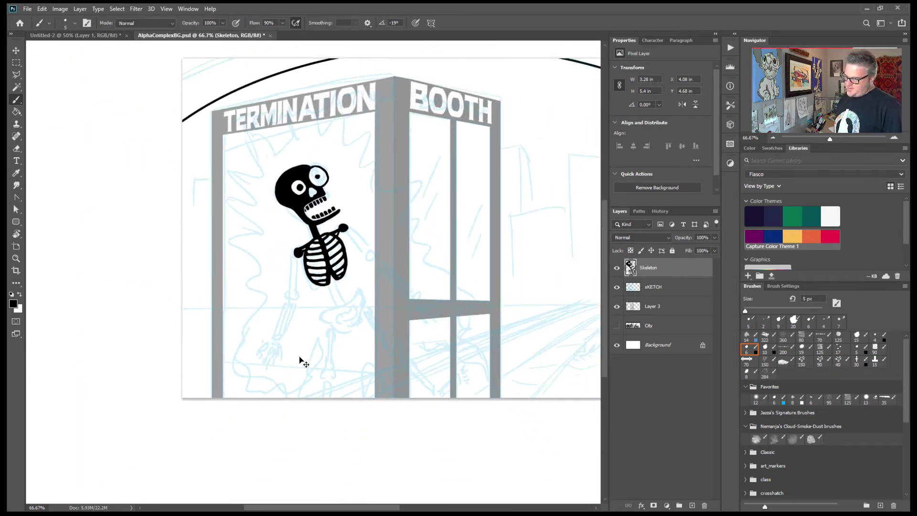
{"action": "key", "text": "ctrl+plus"}
{"action": "key", "text": "ctrl+plus"}
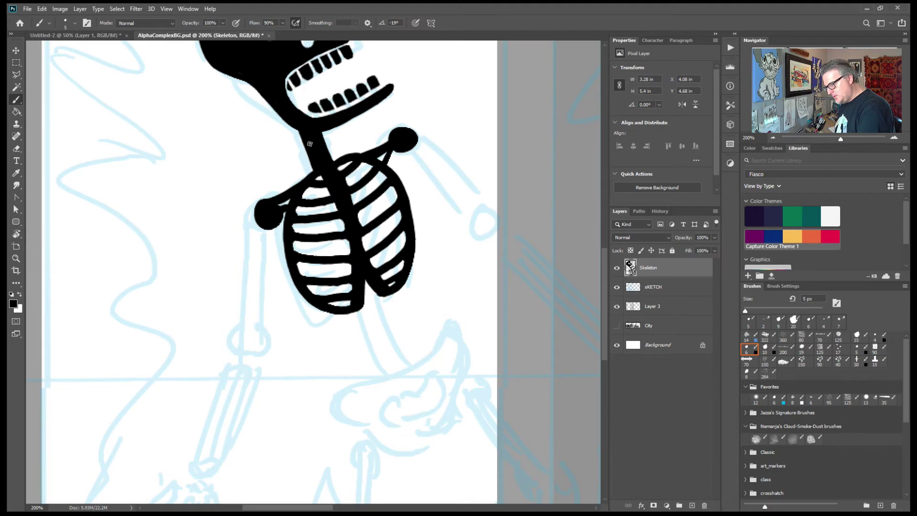
{"action": "mouse_move", "coordinate": [320, 139]}
{"action": "left_mouse_down"}
{"action": "mouse_move", "coordinate": [340, 171]}
{"action": "mouse_move", "coordinate": [300, 138]}
{"action": "left_mouse_up"}
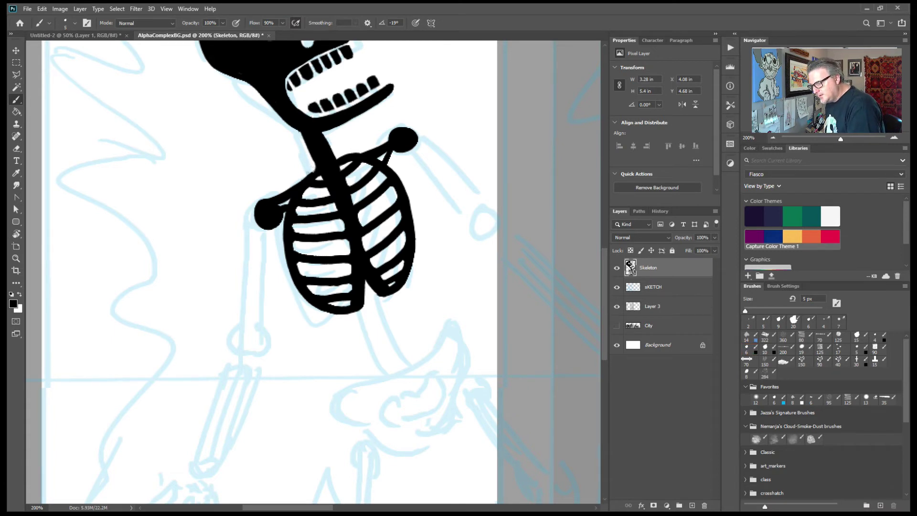
- Paint a thick black spine curving from the base of the rib cage down to the sketched pelvis
{"action": "key", "text": "period"}
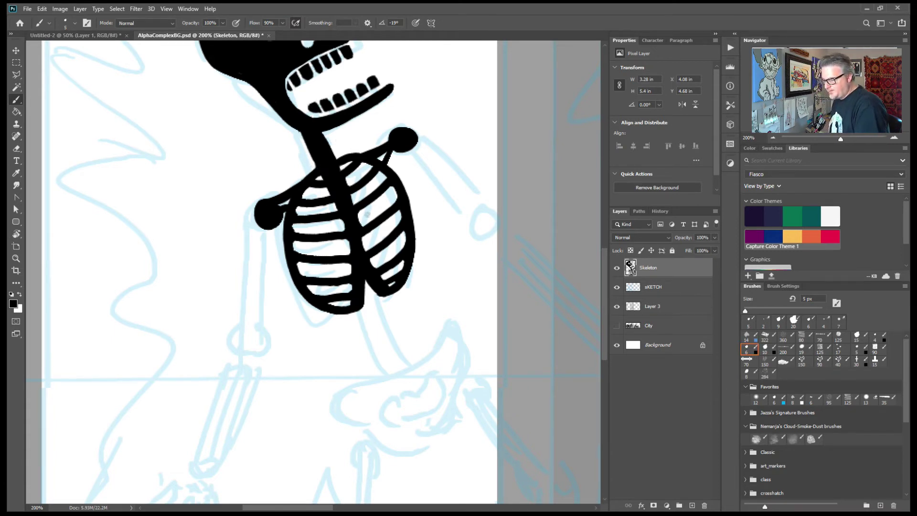
{"action": "key", "text": "comma"}
{"action": "key", "text": "period"}
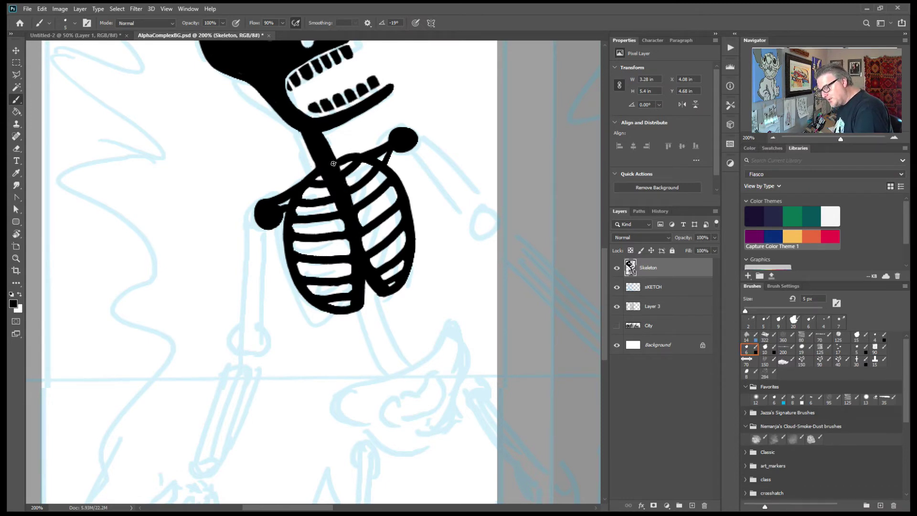
{"action": "key", "text": "comma"}
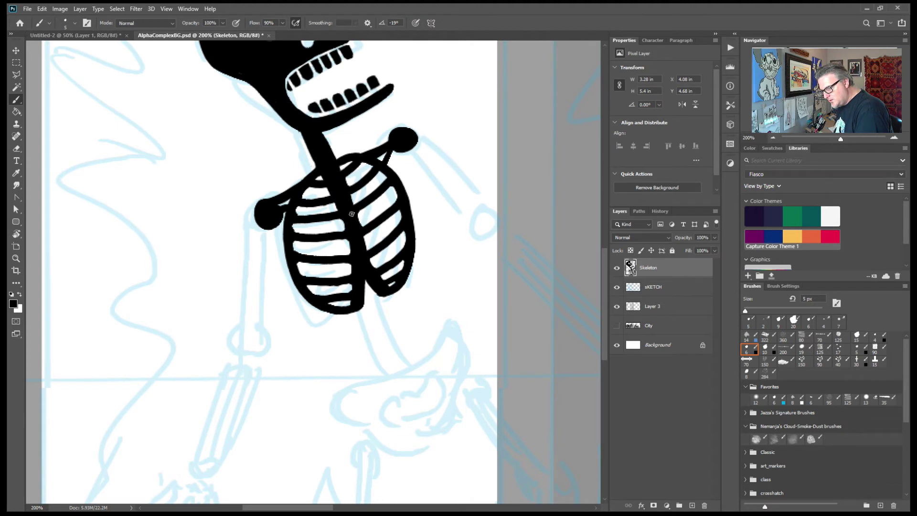
{"action": "left_click_drag", "start_coordinate": [370, 282], "coordinate": [410, 368]}
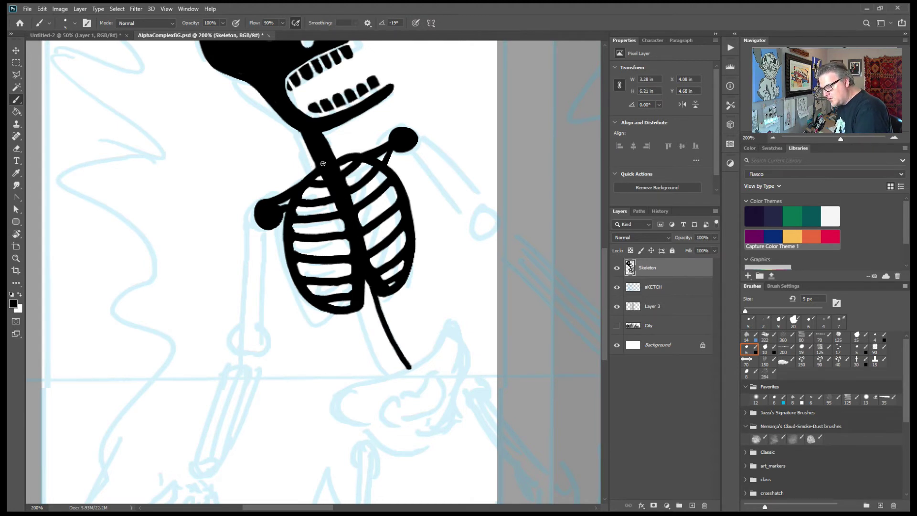
{"action": "left_click_drag", "start_coordinate": [331, 188], "coordinate": [390, 378]}
{"action": "mouse_move", "coordinate": [363, 286]}
{"action": "left_mouse_down"}
{"action": "mouse_move", "coordinate": [389, 350]}
{"action": "mouse_move", "coordinate": [375, 343]}
{"action": "mouse_move", "coordinate": [378, 334]}
{"action": "mouse_move", "coordinate": [382, 360]}
{"action": "mouse_move", "coordinate": [372, 336]}
{"action": "mouse_move", "coordinate": [391, 373]}
{"action": "mouse_move", "coordinate": [392, 345]}
{"action": "left_mouse_up"}
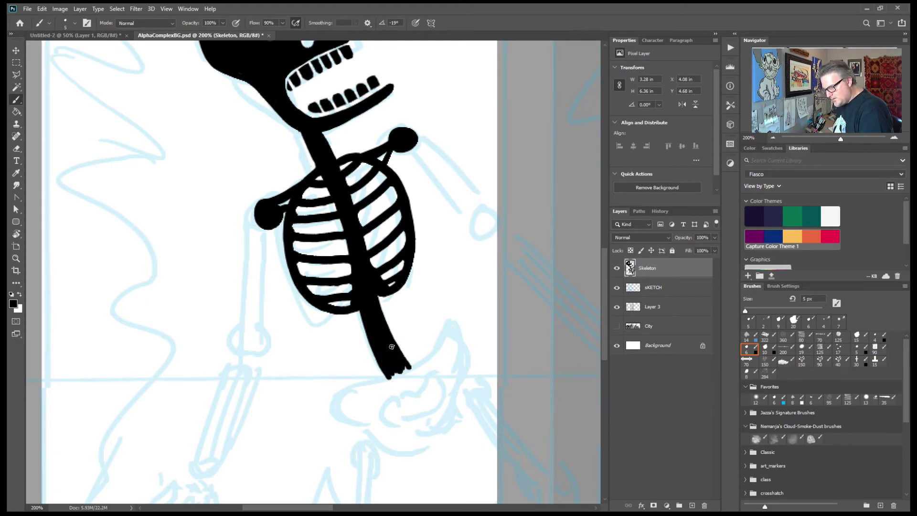
- Trim the lower inner edges of both rib cage halves to leave narrow gaps beside the spine
{"action": "left_click_drag", "start_coordinate": [356, 311], "coordinate": [357, 310]}
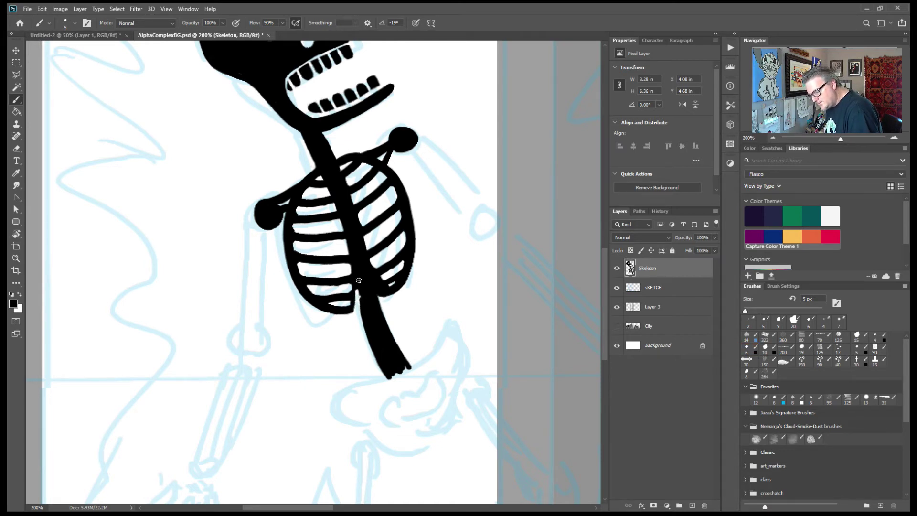
{"action": "mouse_move", "coordinate": [360, 291]}
{"action": "left_mouse_down"}
{"action": "mouse_move", "coordinate": [348, 304]}
{"action": "mouse_move", "coordinate": [351, 283]}
{"action": "mouse_move", "coordinate": [339, 305]}
{"action": "left_mouse_up"}
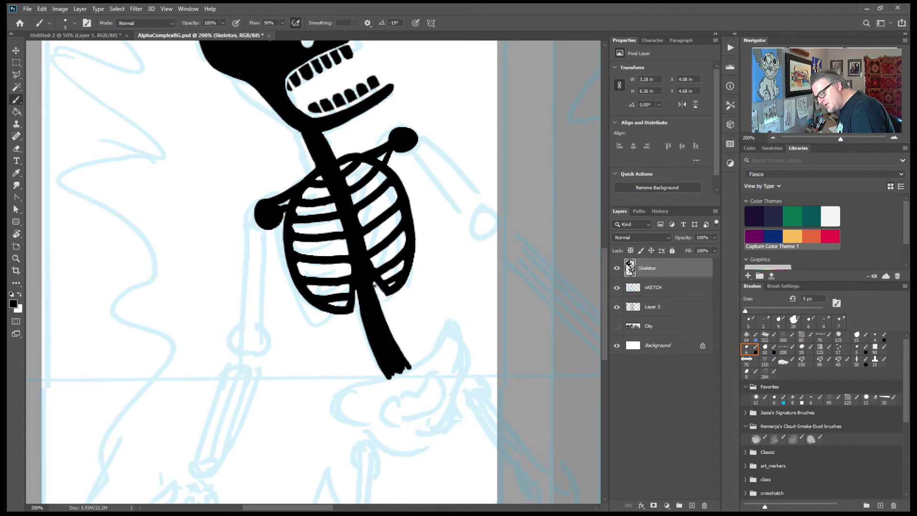
{"action": "key", "text": "e"}
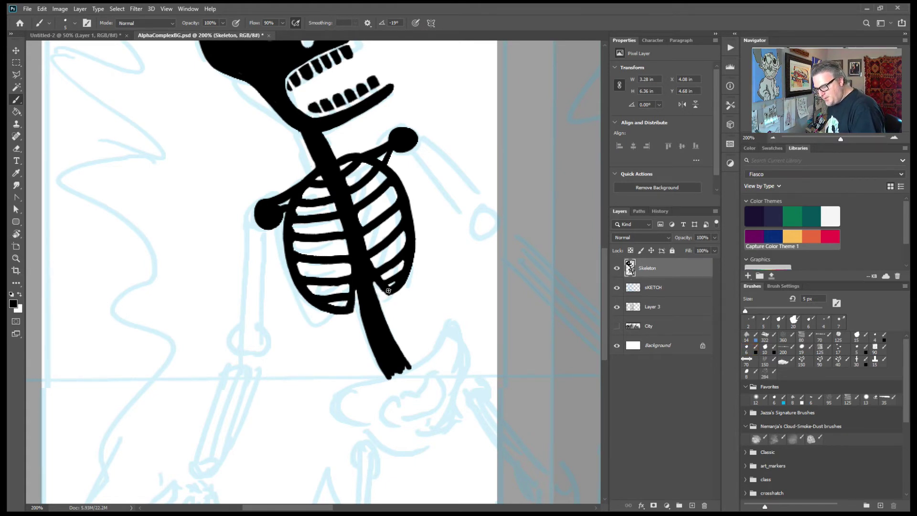
{"action": "key", "text": "b"}
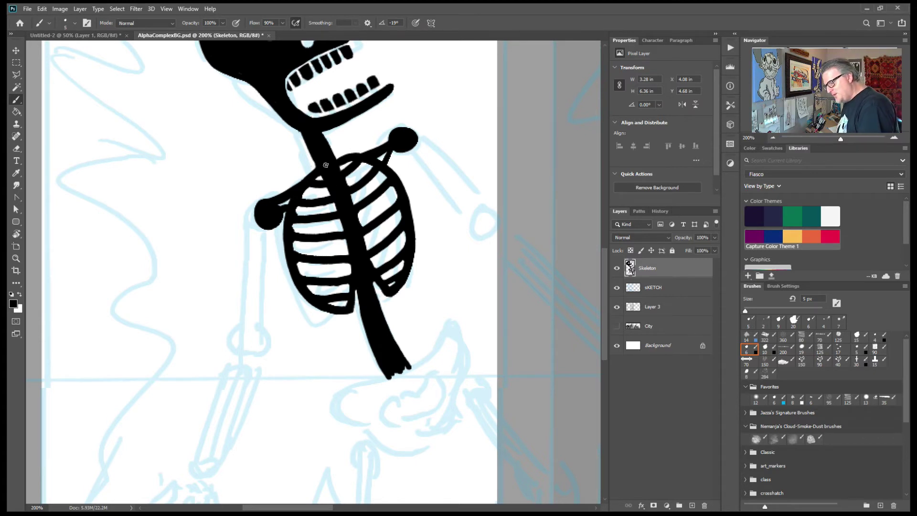
- Smooth the spine's edges through and below the rib cage and touch up the collarbone beside the lower shoulder joint
{"action": "left_click_drag", "start_coordinate": [329, 188], "coordinate": [373, 342]}
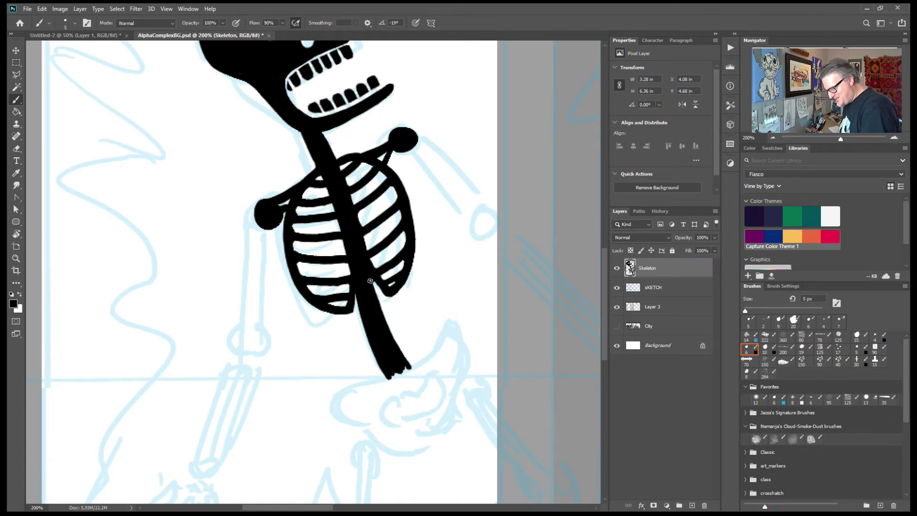
{"action": "mouse_move", "coordinate": [377, 292]}
{"action": "left_mouse_down"}
{"action": "mouse_move", "coordinate": [407, 367]}
{"action": "mouse_move", "coordinate": [396, 336]}
{"action": "left_mouse_up"}
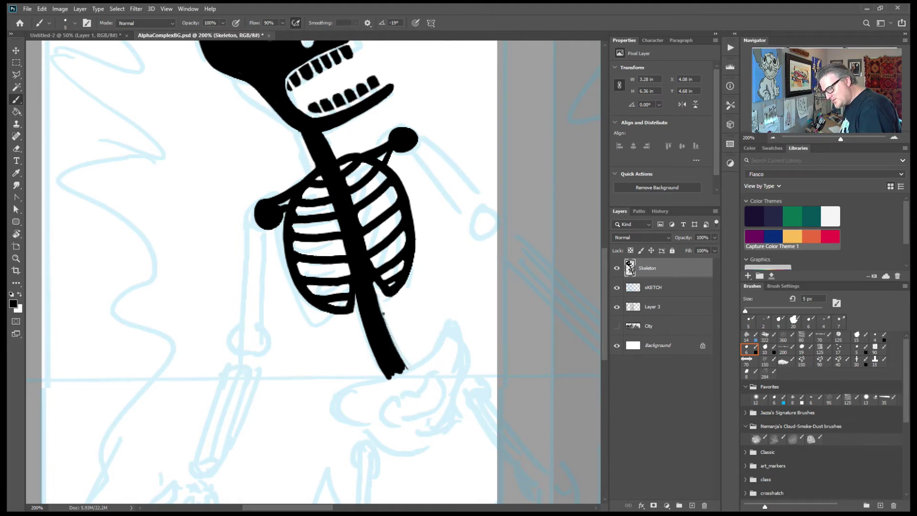
{"action": "mouse_move", "coordinate": [370, 285]}
{"action": "left_mouse_down"}
{"action": "mouse_move", "coordinate": [376, 302]}
{"action": "mouse_move", "coordinate": [372, 278]}
{"action": "left_mouse_up"}
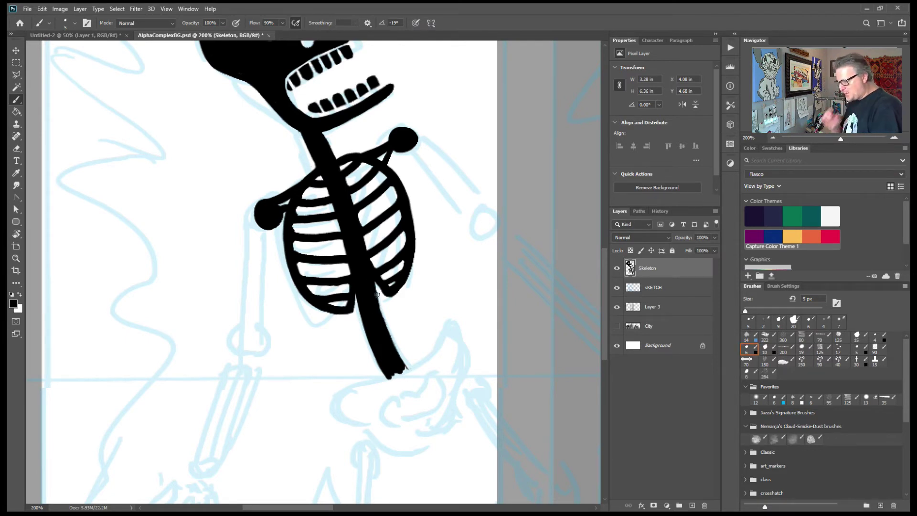
{"action": "left_click_drag", "start_coordinate": [277, 205], "coordinate": [291, 196]}
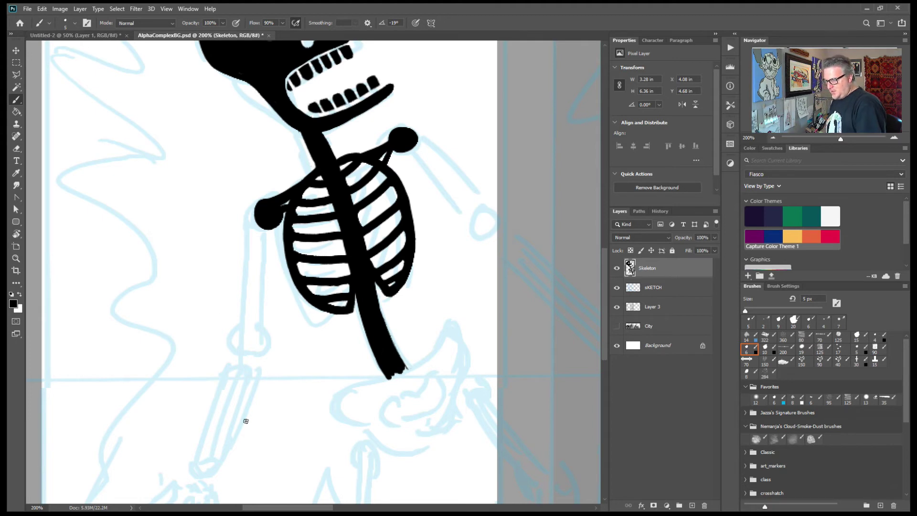
- Paint the solid black upper arm bone from the lower shoulder joint down to a two-lobed elbow end and refine its edges
{"action": "left_click_drag", "start_coordinate": [304, 400], "coordinate": [386, 248]}
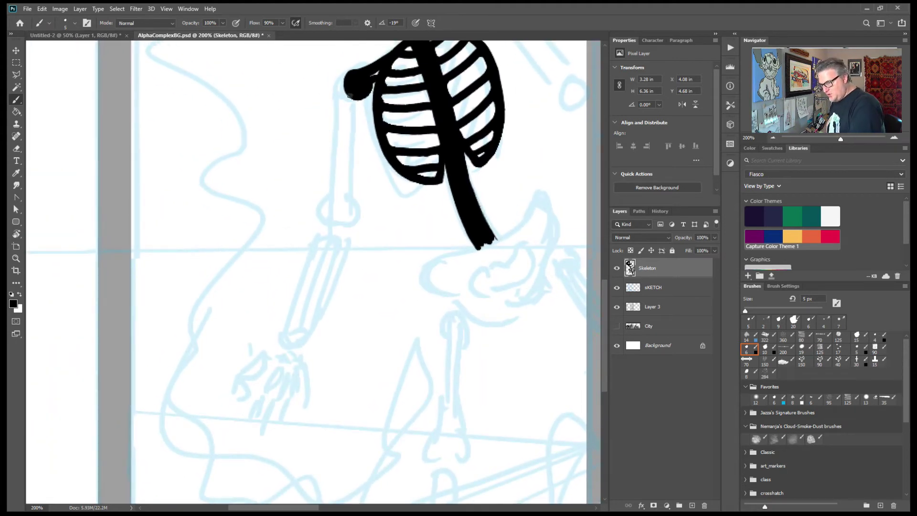
{"action": "left_click_drag", "start_coordinate": [347, 84], "coordinate": [334, 196]}
{"action": "left_click_drag", "start_coordinate": [359, 82], "coordinate": [349, 179]}
{"action": "mouse_move", "coordinate": [357, 97]}
{"action": "left_mouse_down"}
{"action": "mouse_move", "coordinate": [345, 209]}
{"action": "mouse_move", "coordinate": [354, 111]}
{"action": "mouse_move", "coordinate": [346, 152]}
{"action": "mouse_move", "coordinate": [346, 101]}
{"action": "mouse_move", "coordinate": [359, 81]}
{"action": "mouse_move", "coordinate": [352, 72]}
{"action": "mouse_move", "coordinate": [350, 91]}
{"action": "mouse_move", "coordinate": [347, 75]}
{"action": "mouse_move", "coordinate": [363, 71]}
{"action": "mouse_move", "coordinate": [347, 86]}
{"action": "mouse_move", "coordinate": [334, 200]}
{"action": "mouse_move", "coordinate": [320, 211]}
{"action": "mouse_move", "coordinate": [346, 228]}
{"action": "mouse_move", "coordinate": [359, 218]}
{"action": "mouse_move", "coordinate": [345, 189]}
{"action": "mouse_move", "coordinate": [323, 214]}
{"action": "mouse_move", "coordinate": [352, 211]}
{"action": "mouse_move", "coordinate": [355, 220]}
{"action": "mouse_move", "coordinate": [342, 224]}
{"action": "left_mouse_up"}
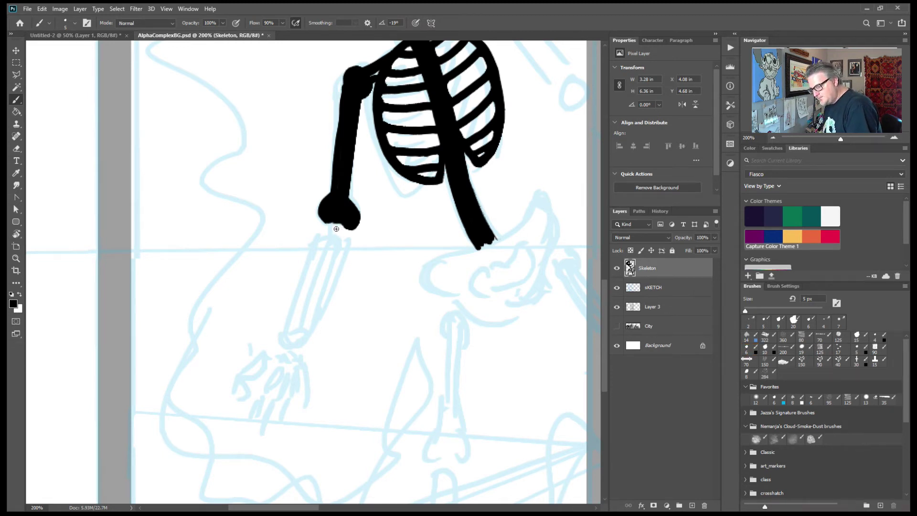
{"action": "left_click_drag", "start_coordinate": [340, 227], "coordinate": [349, 232]}
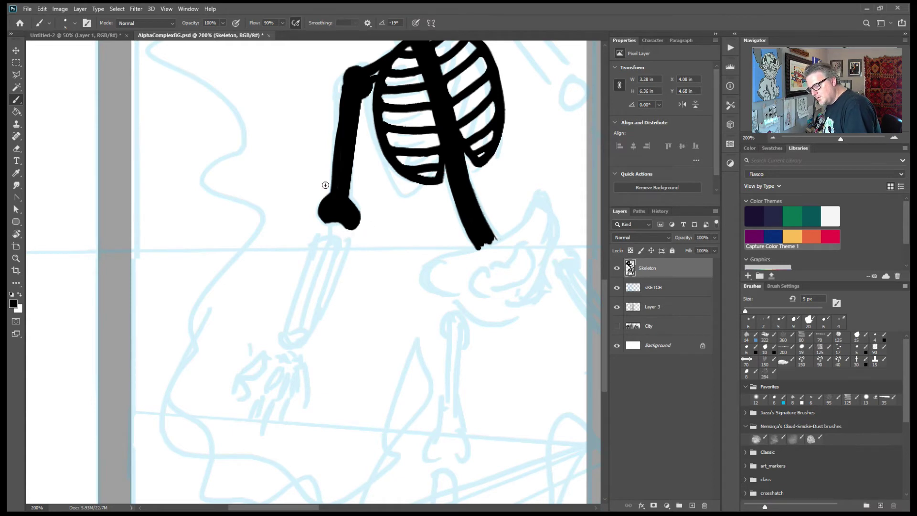
{"action": "mouse_move", "coordinate": [326, 200]}
{"action": "left_mouse_down"}
{"action": "mouse_move", "coordinate": [314, 209]}
{"action": "mouse_move", "coordinate": [325, 200]}
{"action": "mouse_move", "coordinate": [319, 220]}
{"action": "mouse_move", "coordinate": [336, 190]}
{"action": "mouse_move", "coordinate": [328, 191]}
{"action": "left_mouse_up"}
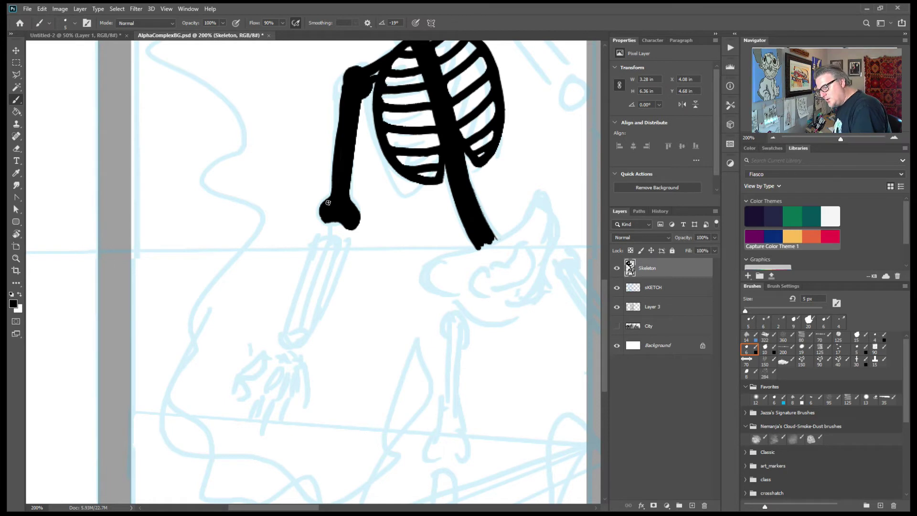
{"action": "left_click_drag", "start_coordinate": [323, 218], "coordinate": [331, 213]}
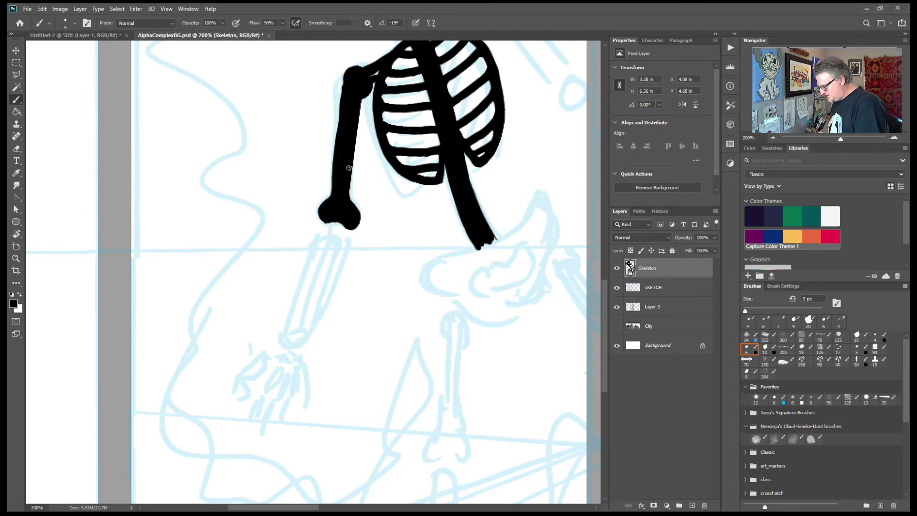
- Outline the forearm over the sketch and thicken both bones inward, leaving a narrow slit between them
{"action": "mouse_move", "coordinate": [325, 232]}
{"action": "left_mouse_down"}
{"action": "mouse_move", "coordinate": [285, 330]}
{"action": "mouse_move", "coordinate": [283, 342]}
{"action": "mouse_move", "coordinate": [296, 351]}
{"action": "mouse_move", "coordinate": [310, 351]}
{"action": "mouse_move", "coordinate": [348, 239]}
{"action": "mouse_move", "coordinate": [327, 229]}
{"action": "mouse_move", "coordinate": [310, 254]}
{"action": "left_mouse_up"}
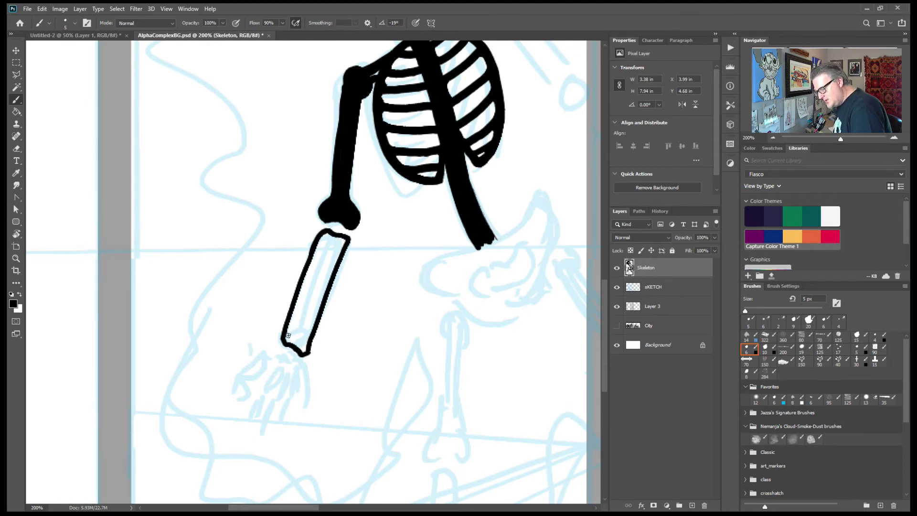
{"action": "mouse_move", "coordinate": [289, 344]}
{"action": "left_mouse_down"}
{"action": "mouse_move", "coordinate": [329, 236]}
{"action": "mouse_move", "coordinate": [289, 344]}
{"action": "mouse_move", "coordinate": [327, 223]}
{"action": "mouse_move", "coordinate": [333, 255]}
{"action": "mouse_move", "coordinate": [297, 349]}
{"action": "mouse_move", "coordinate": [304, 350]}
{"action": "mouse_move", "coordinate": [340, 246]}
{"action": "left_mouse_up"}
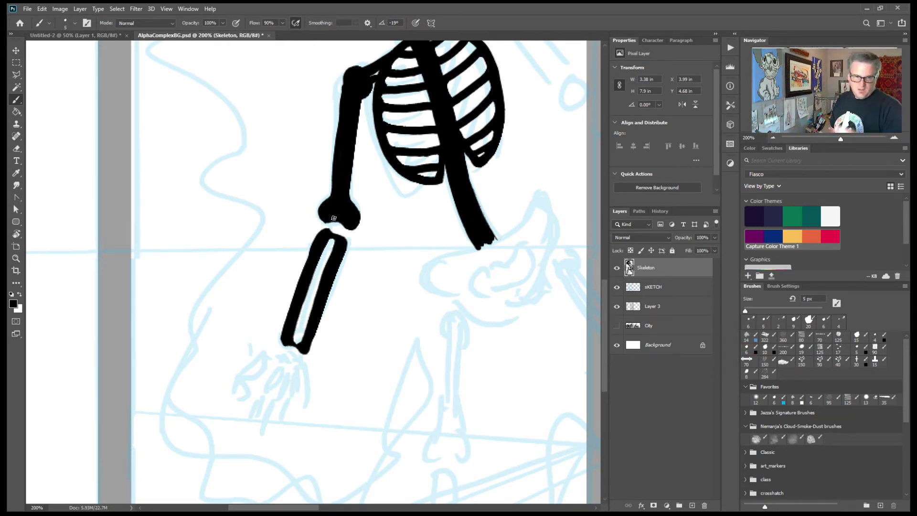
{"action": "mouse_move", "coordinate": [372, 421]}
{"action": "left_mouse_down"}
{"action": "mouse_move", "coordinate": [435, 378]}
{"action": "mouse_move", "coordinate": [450, 387]}
{"action": "left_mouse_up"}
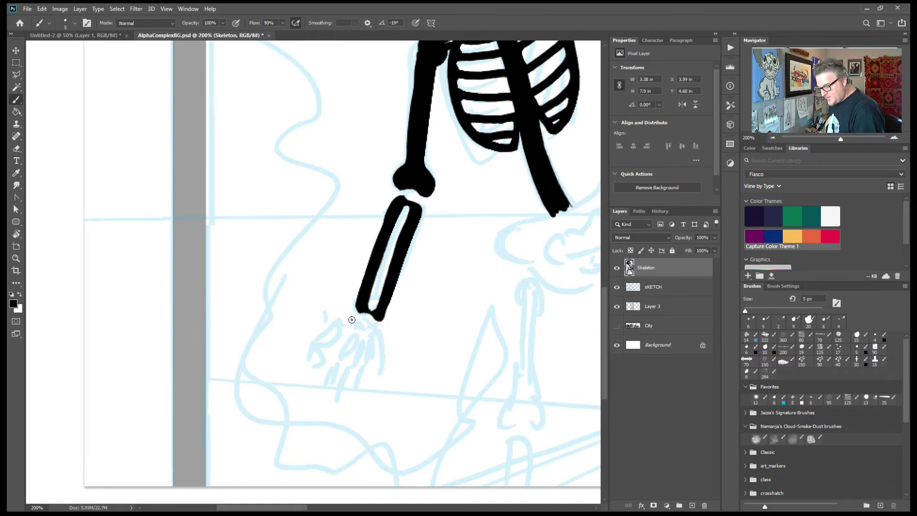
{"action": "left_click_drag", "start_coordinate": [356, 315], "coordinate": [371, 331]}
{"action": "key", "text": "ctrl+z"}
{"action": "key", "text": "ctrl+z"}
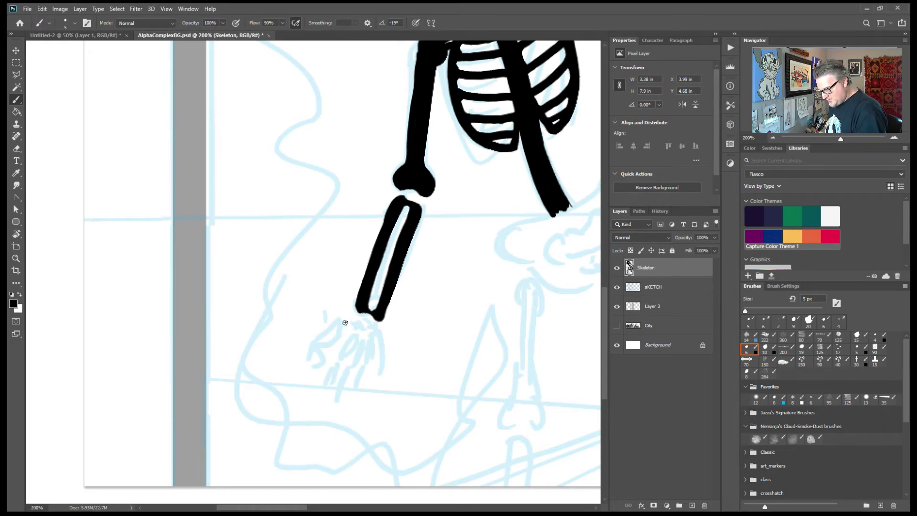
- Paint the hand's separate finger segments over the sketch and join their upper ends with a solid black palm below the wrist
{"action": "left_click_drag", "start_coordinate": [344, 319], "coordinate": [316, 349]}
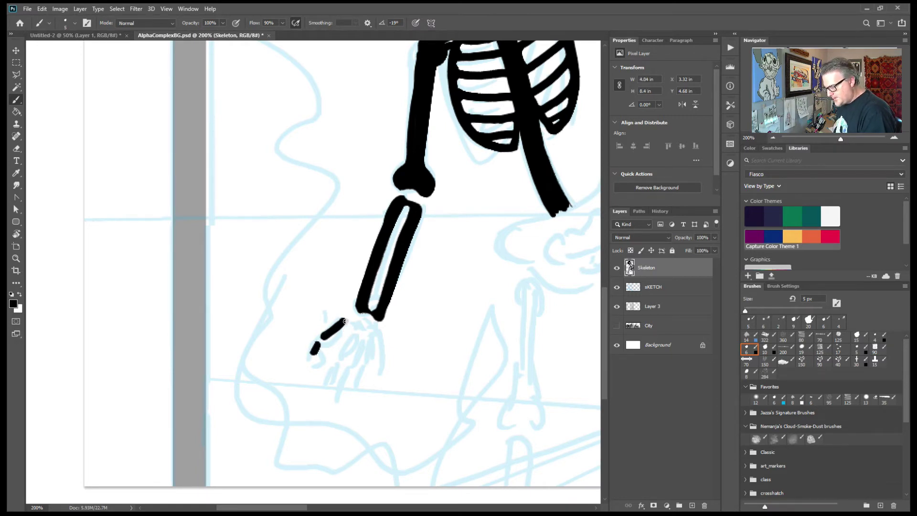
{"action": "mouse_move", "coordinate": [351, 325]}
{"action": "left_mouse_down"}
{"action": "mouse_move", "coordinate": [332, 346]}
{"action": "mouse_move", "coordinate": [353, 327]}
{"action": "left_mouse_up"}
{"action": "left_click_drag", "start_coordinate": [327, 355], "coordinate": [318, 375]}
{"action": "mouse_move", "coordinate": [356, 333]}
{"action": "left_mouse_down"}
{"action": "mouse_move", "coordinate": [324, 388]}
{"action": "mouse_move", "coordinate": [309, 363]}
{"action": "left_mouse_up"}
{"action": "left_click_drag", "start_coordinate": [366, 339], "coordinate": [362, 357]}
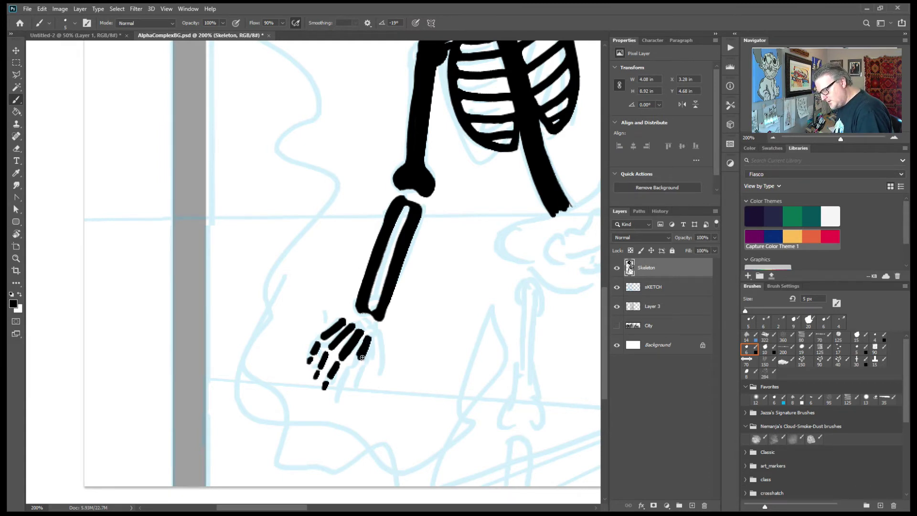
{"action": "left_click_drag", "start_coordinate": [357, 366], "coordinate": [350, 380]}
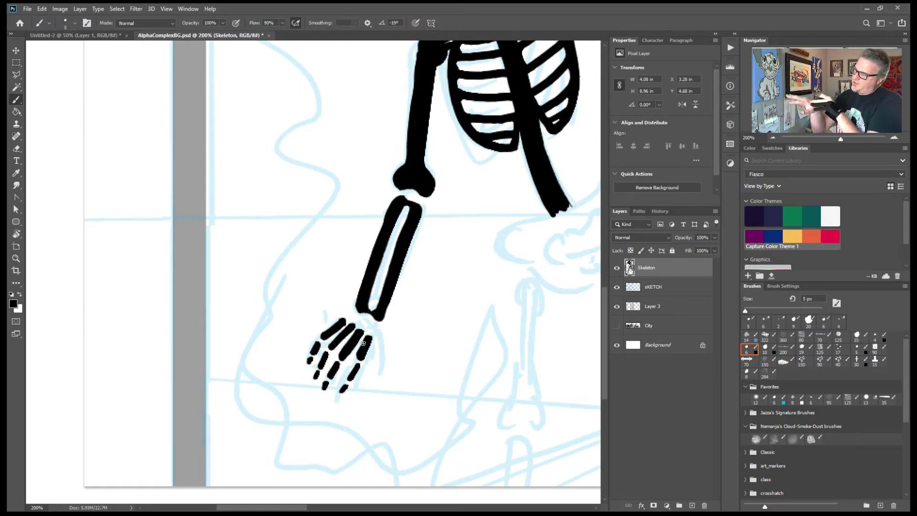
{"action": "mouse_move", "coordinate": [378, 331]}
{"action": "left_mouse_down"}
{"action": "mouse_move", "coordinate": [380, 351]}
{"action": "mouse_move", "coordinate": [364, 382]}
{"action": "left_mouse_up"}
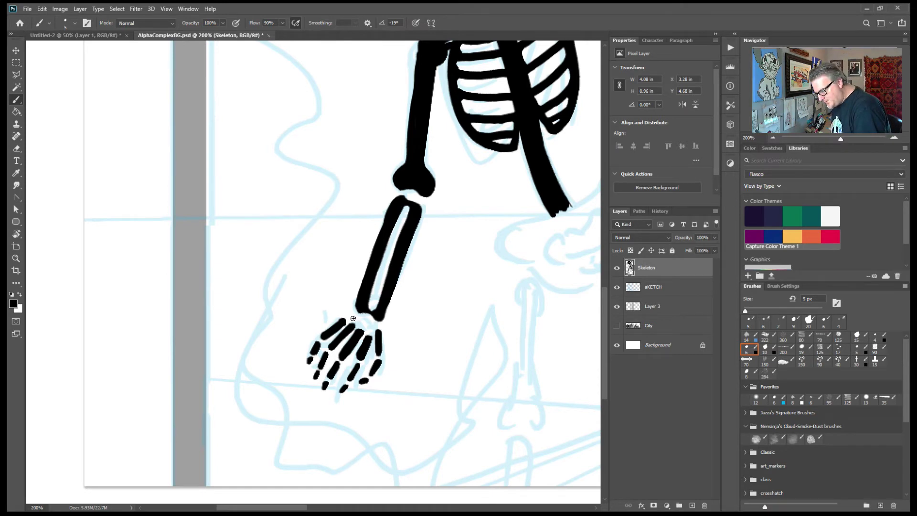
{"action": "left_click_drag", "start_coordinate": [345, 319], "coordinate": [379, 334]}
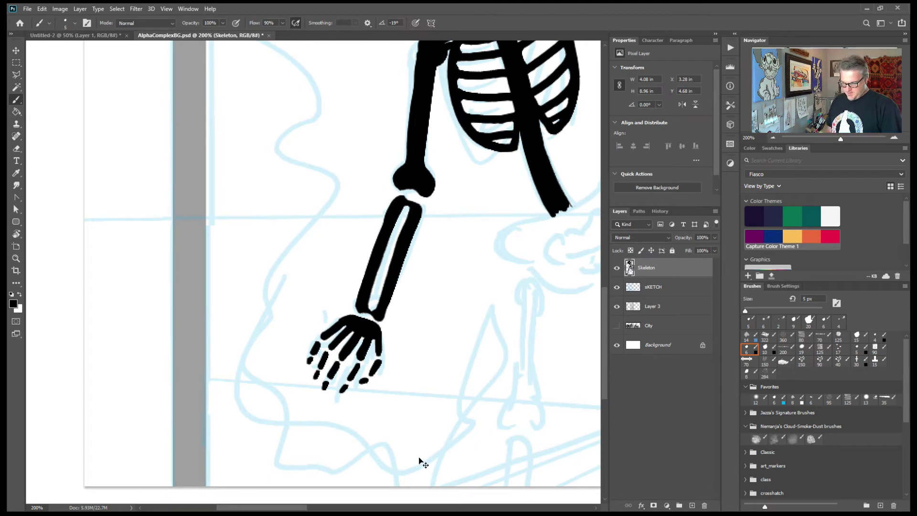
{"action": "key", "text": "ctrl+minus"}
{"action": "key", "text": "ctrl+minus"}
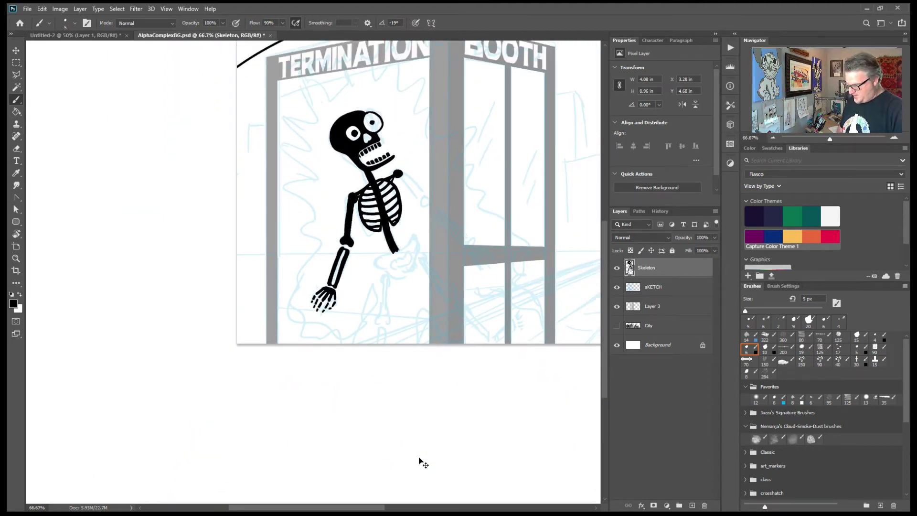
{"action": "key", "text": "ctrl+t"}
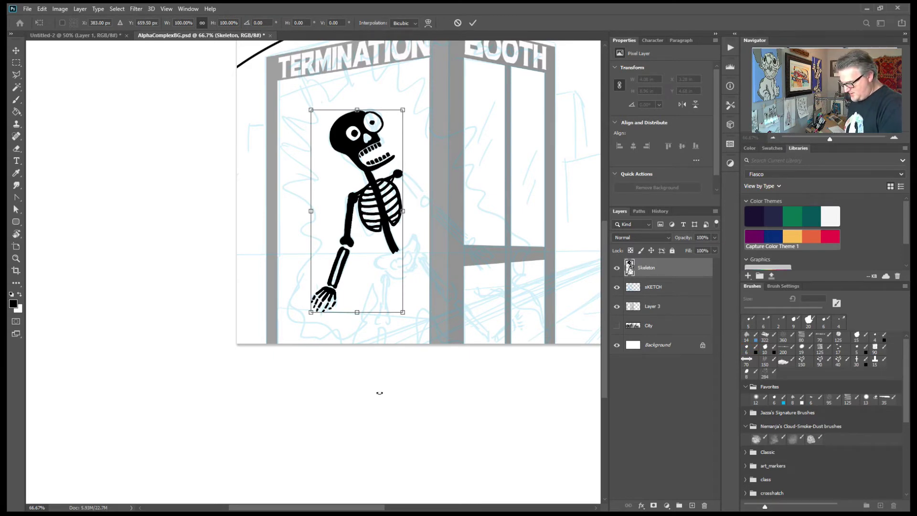
{"action": "left_click", "coordinate": [473, 23]}
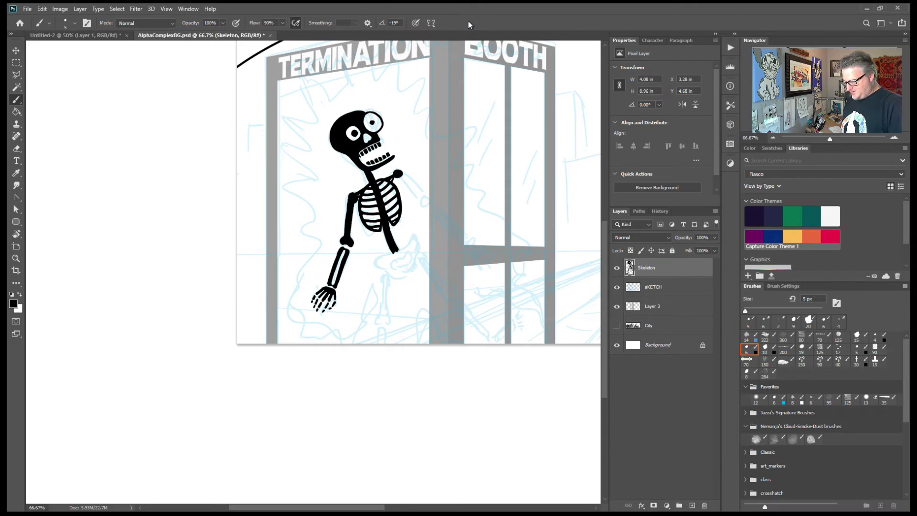
{"action": "key", "text": "ctrl+plus"}
{"action": "key", "text": "ctrl+plus"}
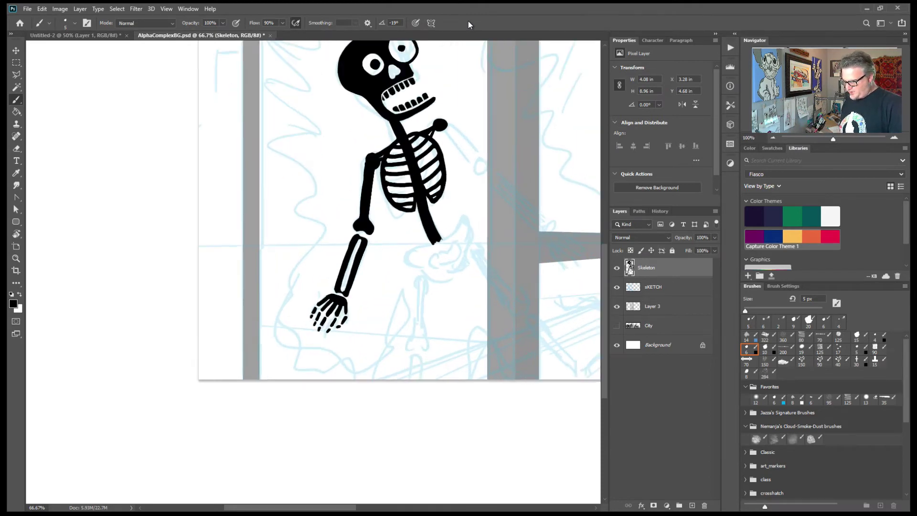
- Select the skeleton's hand with a polygonal lasso outline that passes between the wrist and the forearm
{"action": "key", "text": "l"}
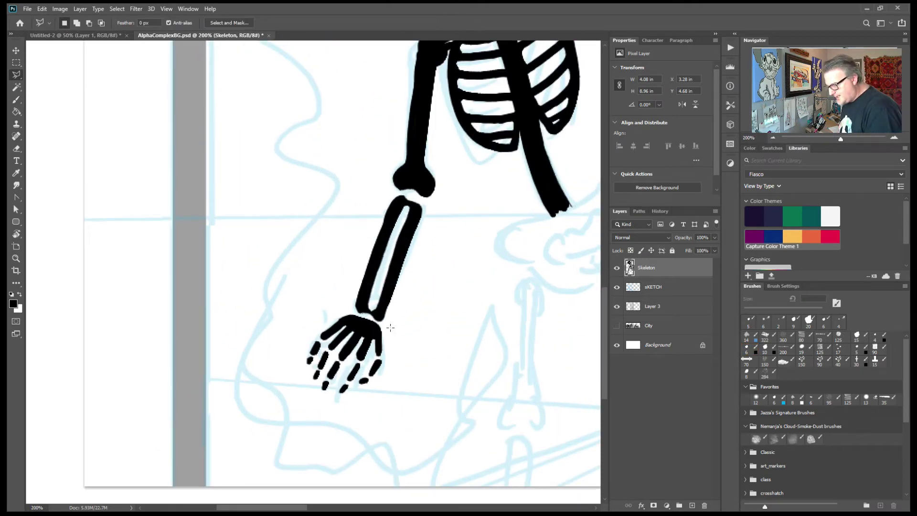
{"action": "left_click", "coordinate": [267, 382]}
{"action": "left_click", "coordinate": [328, 311]}
{"action": "left_click", "coordinate": [369, 316]}
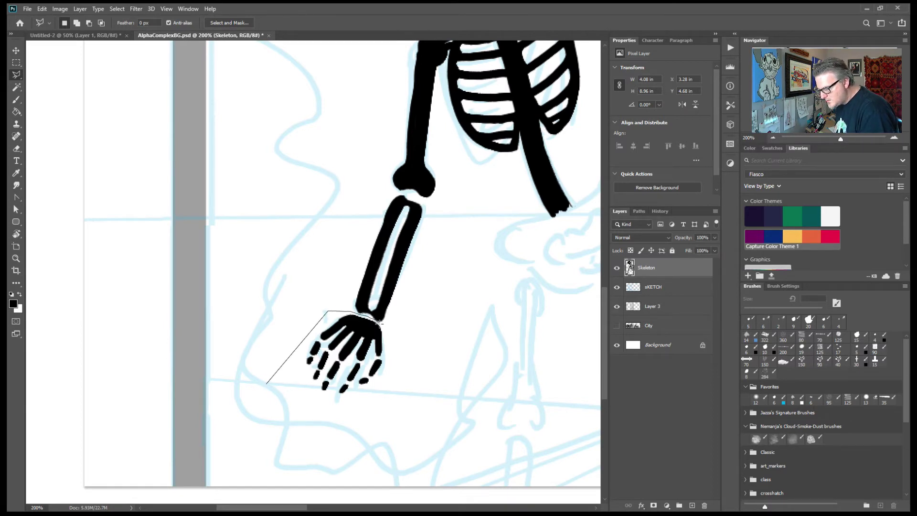
{"action": "left_click", "coordinate": [308, 435]}
{"action": "left_click", "coordinate": [403, 392]}
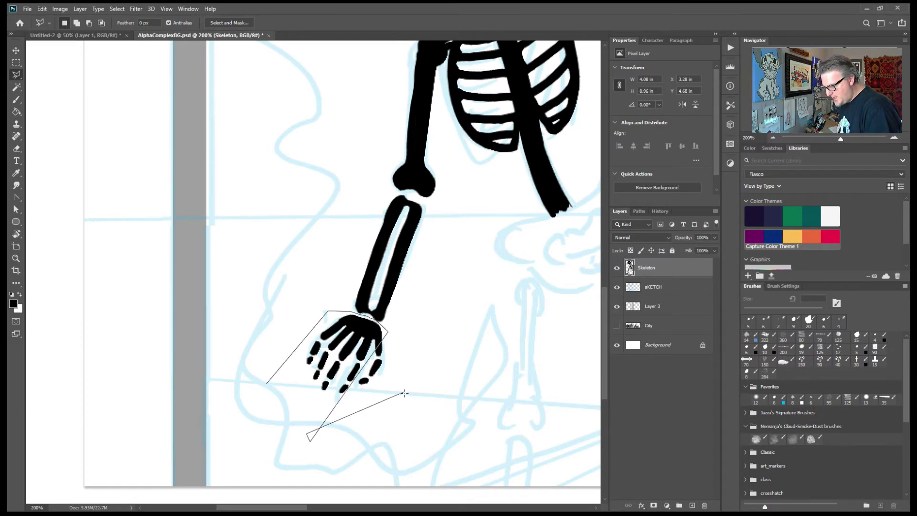
{"action": "left_click", "coordinate": [385, 330]}
{"action": "double_click", "coordinate": [388, 420]}
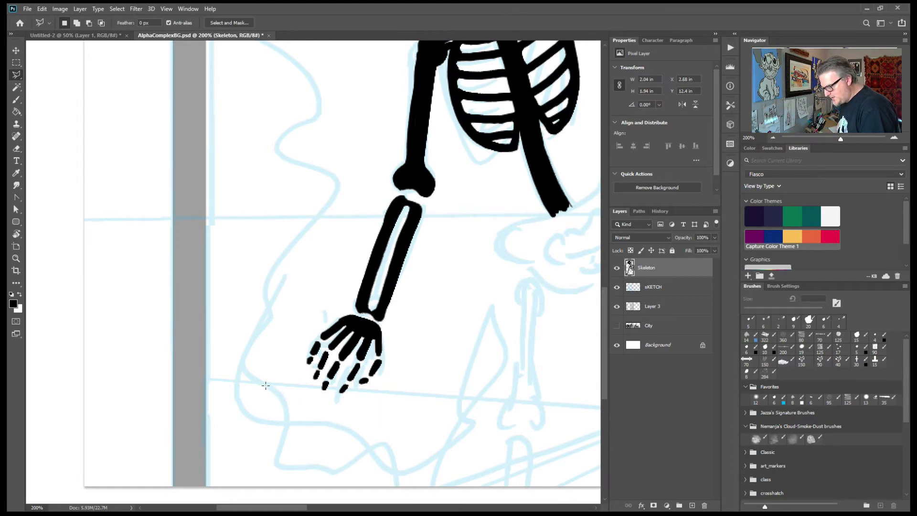
- Add the area along the hand's outer side and below the fingertips to the selection
{"action": "left_click", "coordinate": [380, 335], "text": "shift"}
{"action": "left_click", "coordinate": [402, 349]}
{"action": "left_click", "coordinate": [395, 431]}
{"action": "left_click", "coordinate": [313, 437]}
{"action": "left_click", "coordinate": [380, 335]}
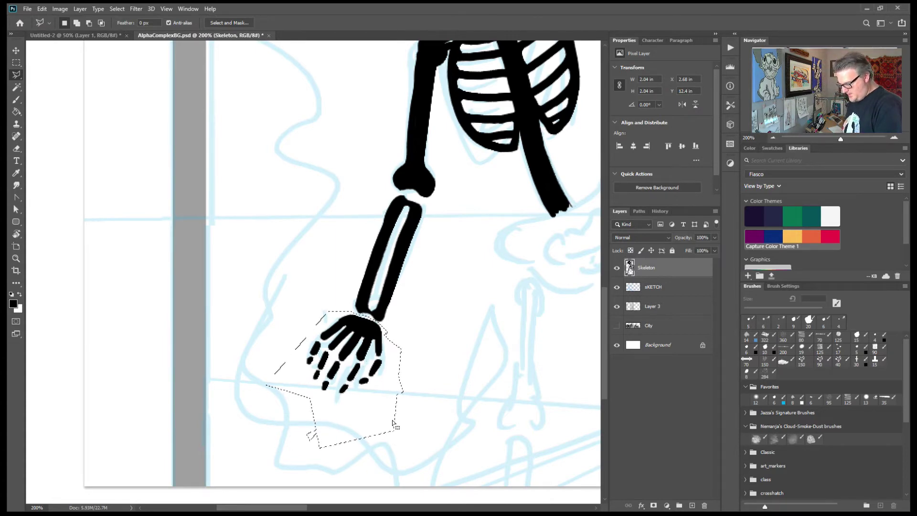
- Enlarge the selected hand slightly, adjust its angle and position below the forearm, apply the transformation and deselect it
{"action": "key", "text": "ctrl+t"}
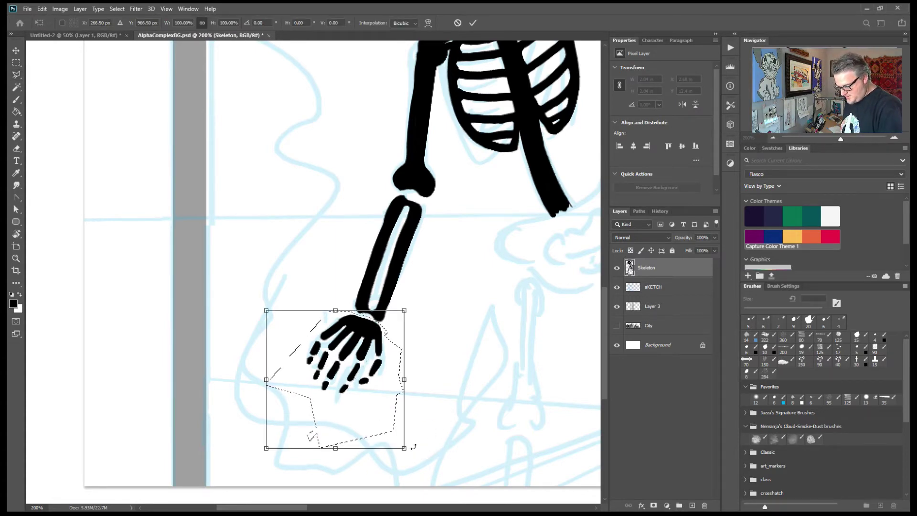
{"action": "key", "text": "ctrl+minus"}
{"action": "key", "text": "ctrl+minus"}
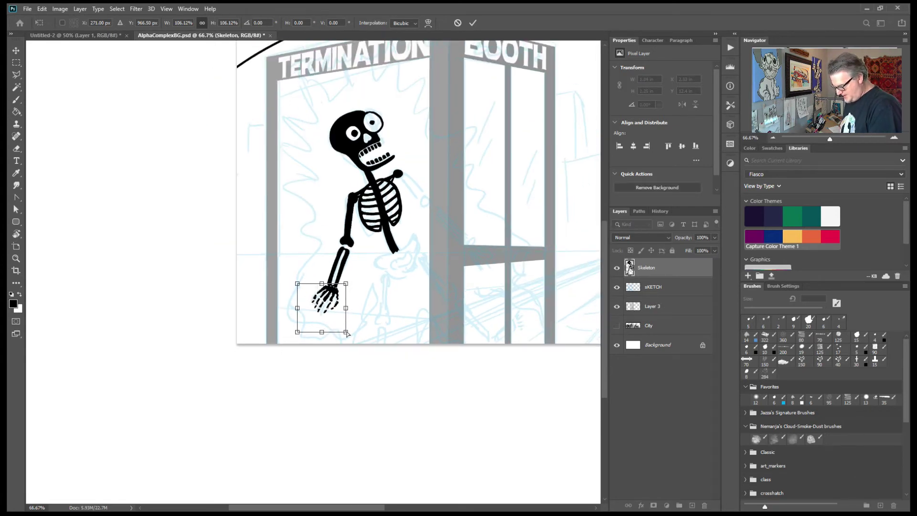
{"action": "left_click_drag", "start_coordinate": [351, 341], "coordinate": [355, 335]}
{"action": "left_click_drag", "start_coordinate": [324, 304], "coordinate": [326, 302]}
{"action": "key", "text": "Return"}
{"action": "key", "text": "l"}
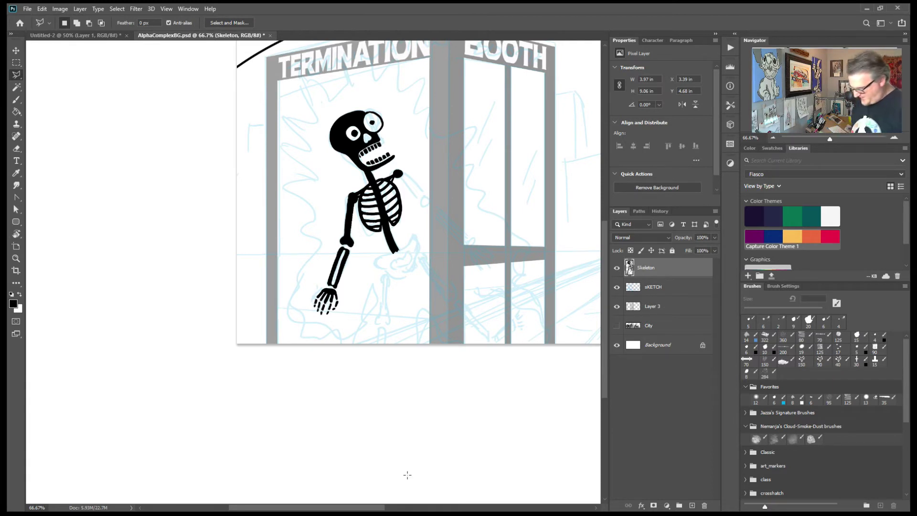
- Outline the pelvis at the base of the spine with a 9 px brush and fill it black, leaving a small central opening
{"action": "key", "text": "b"}
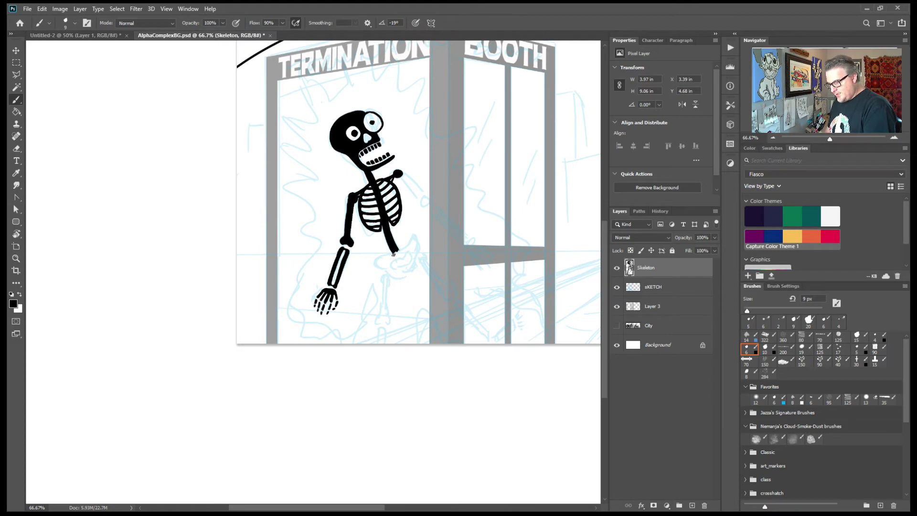
{"action": "mouse_move", "coordinate": [393, 254]}
{"action": "left_mouse_down"}
{"action": "mouse_move", "coordinate": [375, 265]}
{"action": "mouse_move", "coordinate": [397, 279]}
{"action": "mouse_move", "coordinate": [419, 244]}
{"action": "mouse_move", "coordinate": [414, 235]}
{"action": "mouse_move", "coordinate": [392, 254]}
{"action": "left_mouse_up"}
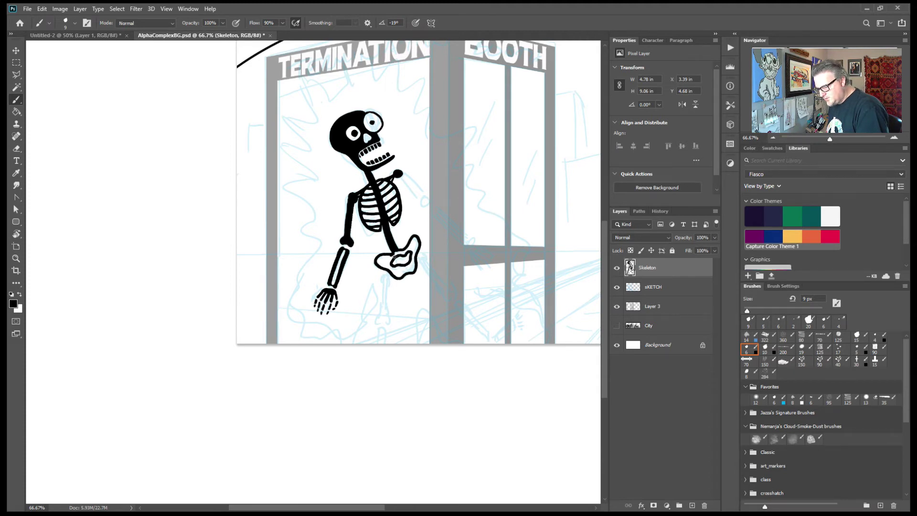
{"action": "mouse_move", "coordinate": [404, 252]}
{"action": "left_mouse_down"}
{"action": "mouse_move", "coordinate": [414, 240]}
{"action": "mouse_move", "coordinate": [415, 257]}
{"action": "mouse_move", "coordinate": [417, 249]}
{"action": "left_mouse_up"}
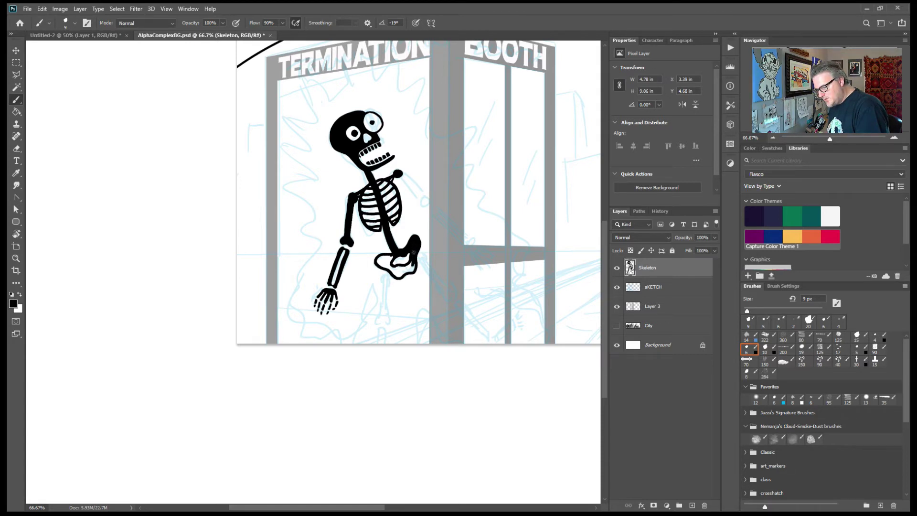
{"action": "mouse_move", "coordinate": [387, 257]}
{"action": "left_mouse_down"}
{"action": "mouse_move", "coordinate": [391, 272]}
{"action": "mouse_move", "coordinate": [410, 263]}
{"action": "mouse_move", "coordinate": [402, 272]}
{"action": "mouse_move", "coordinate": [418, 254]}
{"action": "left_mouse_up"}
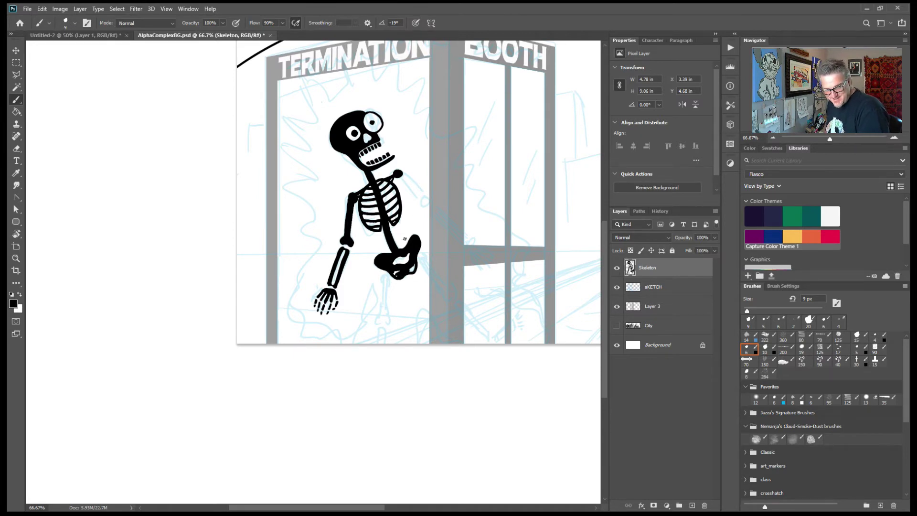
{"action": "left_click_drag", "start_coordinate": [397, 276], "coordinate": [417, 260]}
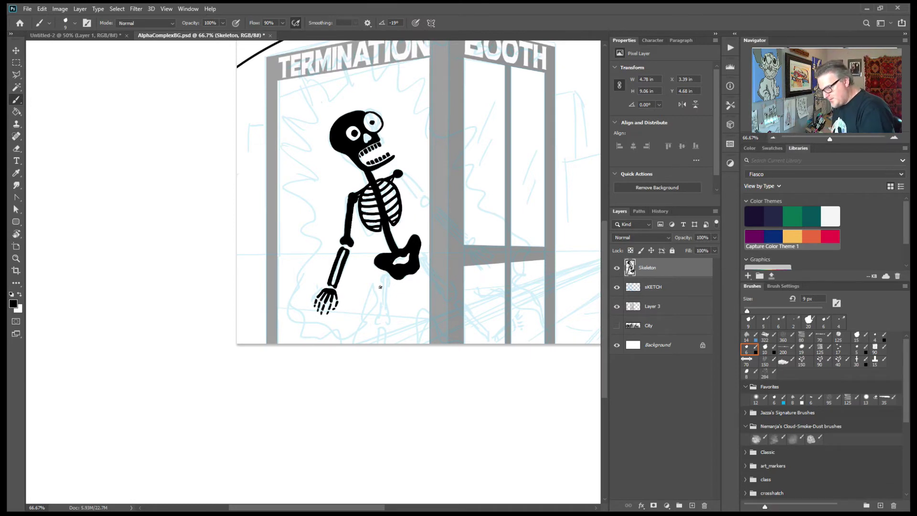
- Paint the solid black thigh bone below the pelvis and the top of the shin bone at the canvas's lower edge
{"action": "left_click_drag", "start_coordinate": [386, 284], "coordinate": [383, 319]}
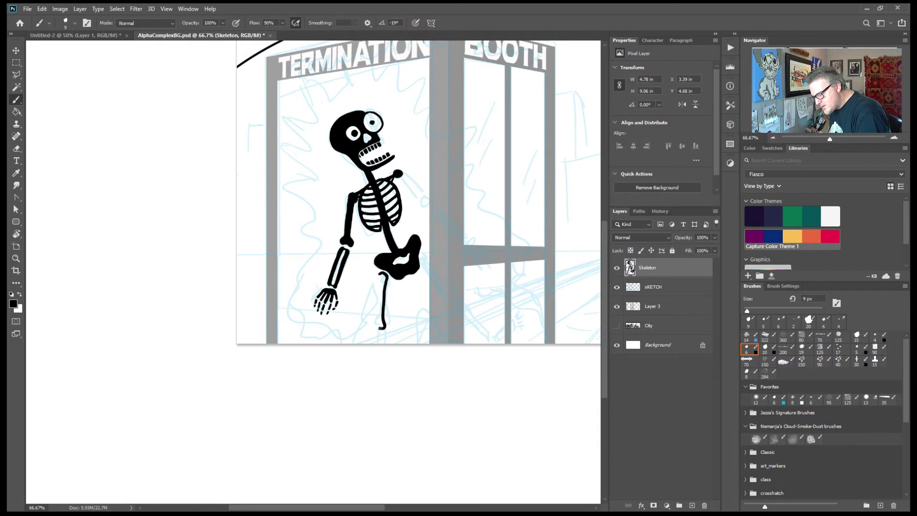
{"action": "mouse_move", "coordinate": [375, 320]}
{"action": "left_mouse_down"}
{"action": "mouse_move", "coordinate": [381, 275]}
{"action": "mouse_move", "coordinate": [381, 329]}
{"action": "left_mouse_up"}
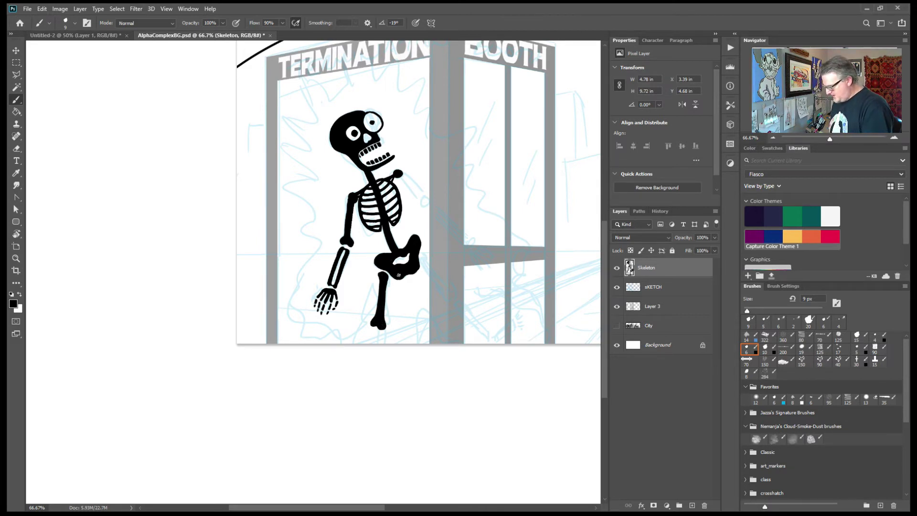
{"action": "left_click_drag", "start_coordinate": [370, 347], "coordinate": [373, 330]}
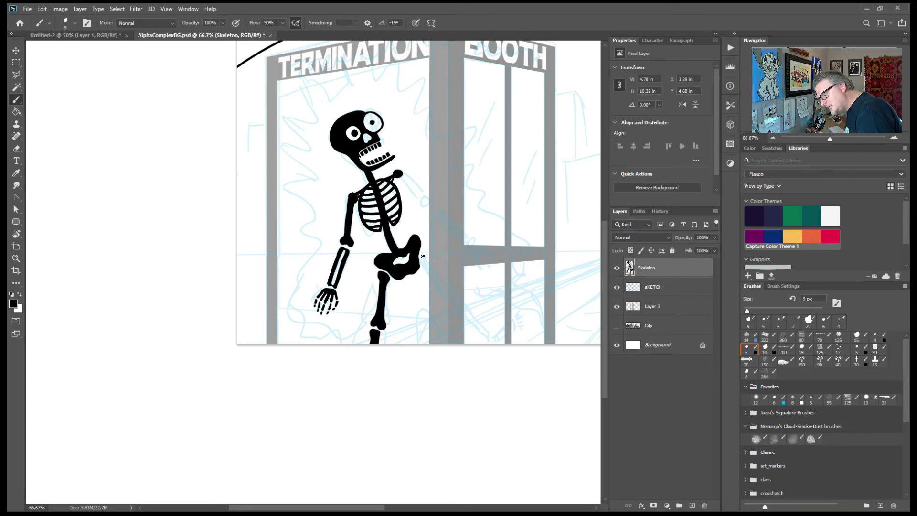
- Paint the second leg in solid black, stepping outward from the pelvis, with thigh, shin and a toed foot at the canvas's lower edge
{"action": "left_click_drag", "start_coordinate": [426, 256], "coordinate": [423, 258]}
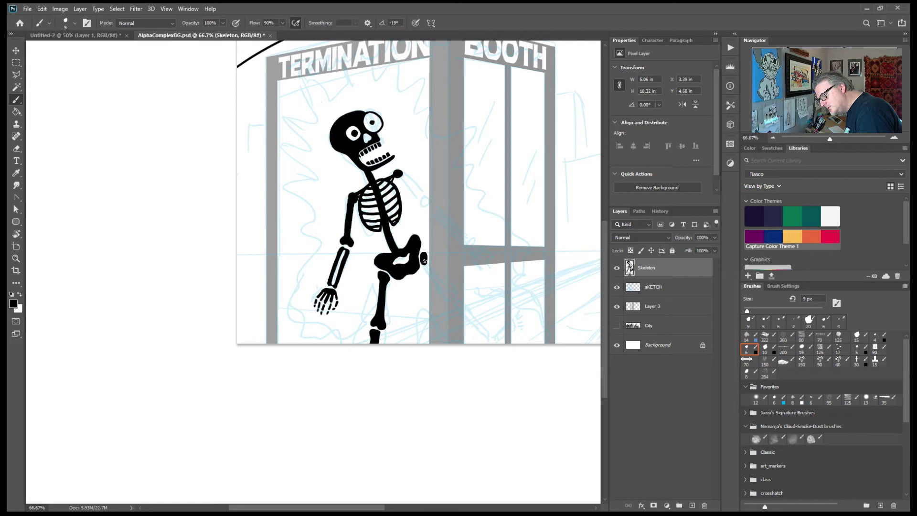
{"action": "left_click_drag", "start_coordinate": [424, 260], "coordinate": [447, 301]}
{"action": "left_click_drag", "start_coordinate": [424, 257], "coordinate": [439, 278]}
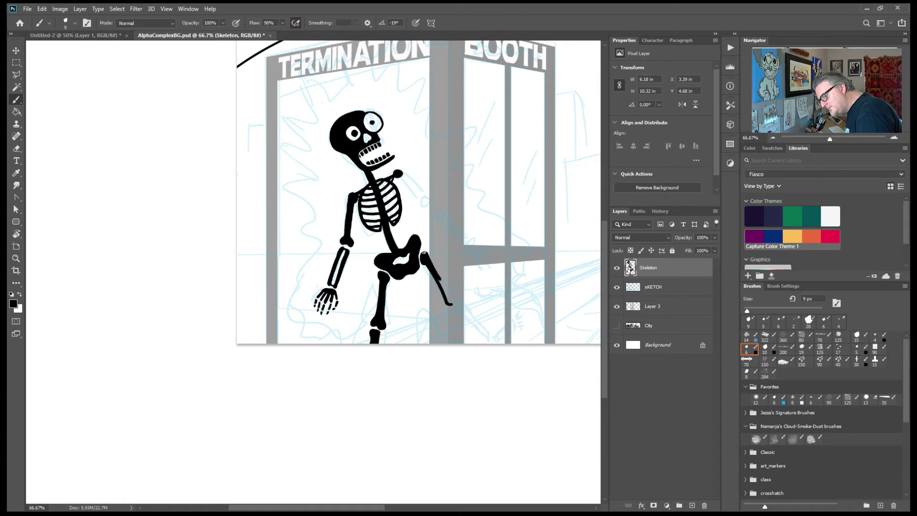
{"action": "left_click_drag", "start_coordinate": [439, 280], "coordinate": [479, 344]}
{"action": "left_click_drag", "start_coordinate": [456, 309], "coordinate": [484, 342]}
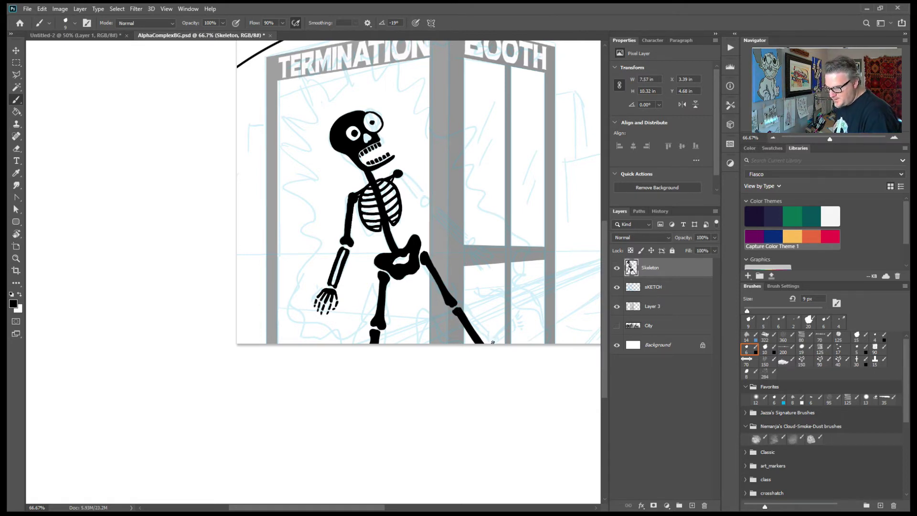
{"action": "left_click_drag", "start_coordinate": [492, 342], "coordinate": [513, 327]}
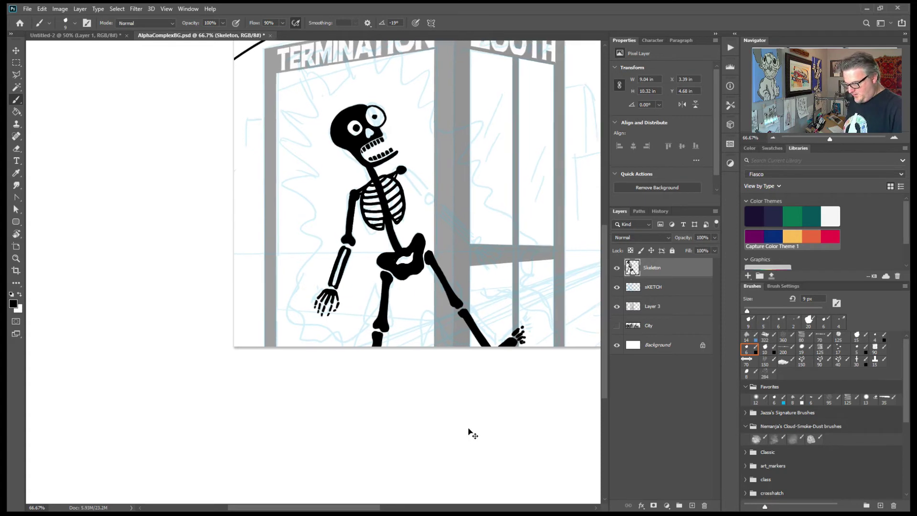
- Paint the second upper arm bone in solid black from the bare shoulder down to a knobbed elbow beside the ribcage
{"action": "key", "text": "ctrl+plus"}
{"action": "left_click_drag", "start_coordinate": [500, 337], "coordinate": [361, 388]}
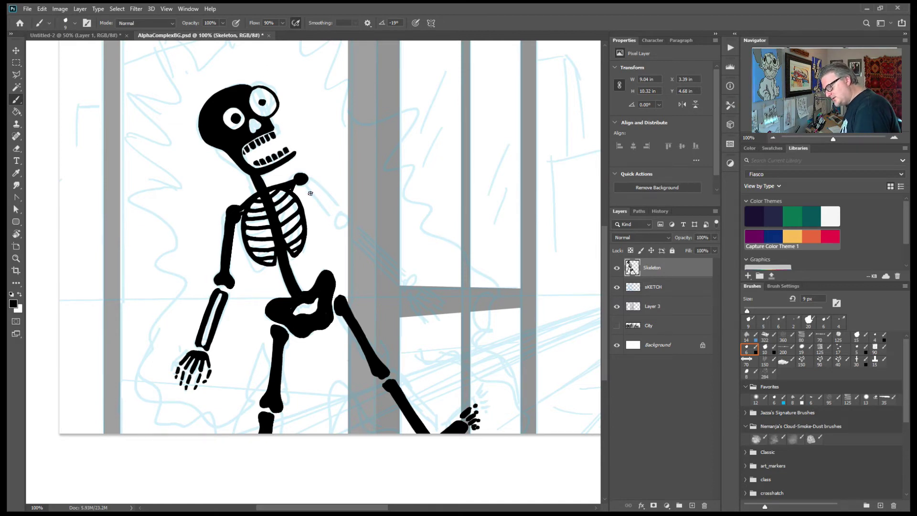
{"action": "mouse_move", "coordinate": [301, 183]}
{"action": "left_mouse_down"}
{"action": "mouse_move", "coordinate": [332, 227]}
{"action": "mouse_move", "coordinate": [301, 183]}
{"action": "mouse_move", "coordinate": [322, 225]}
{"action": "left_mouse_up"}
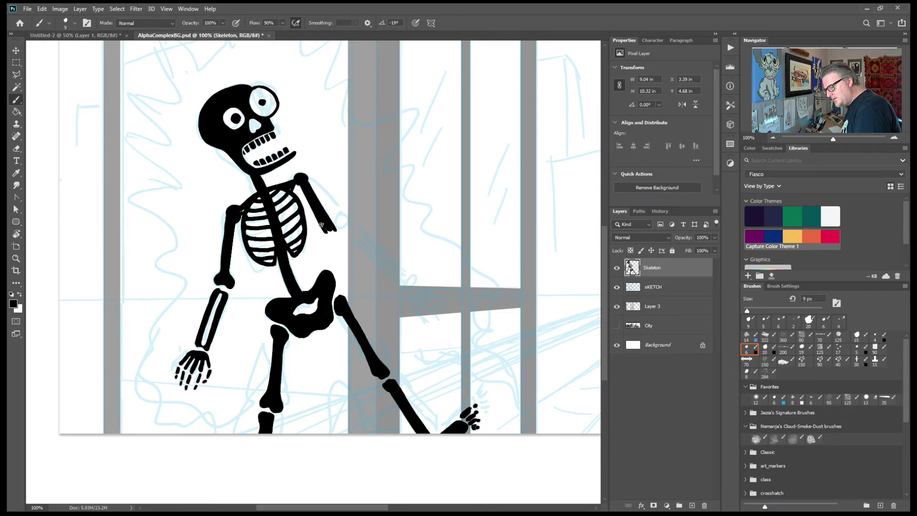
{"action": "left_click_drag", "start_coordinate": [325, 259], "coordinate": [332, 255]}
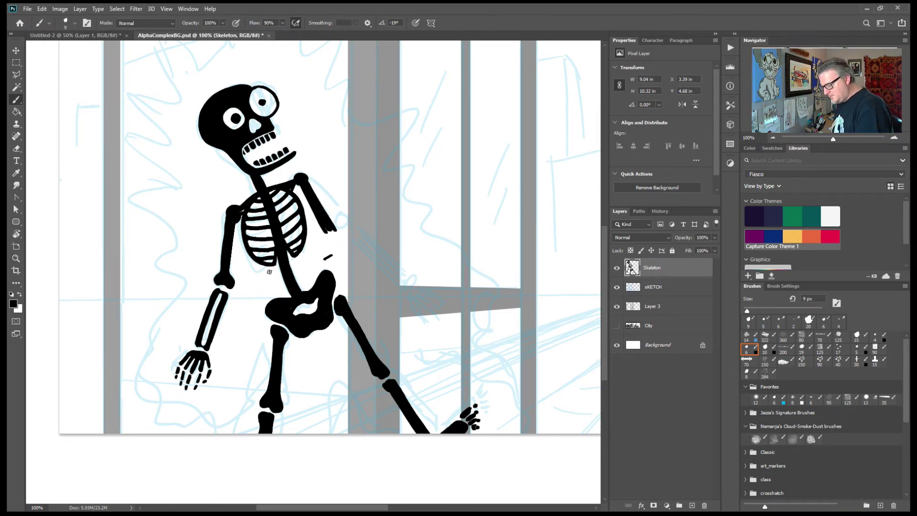
{"action": "key", "text": "ctrl+z"}
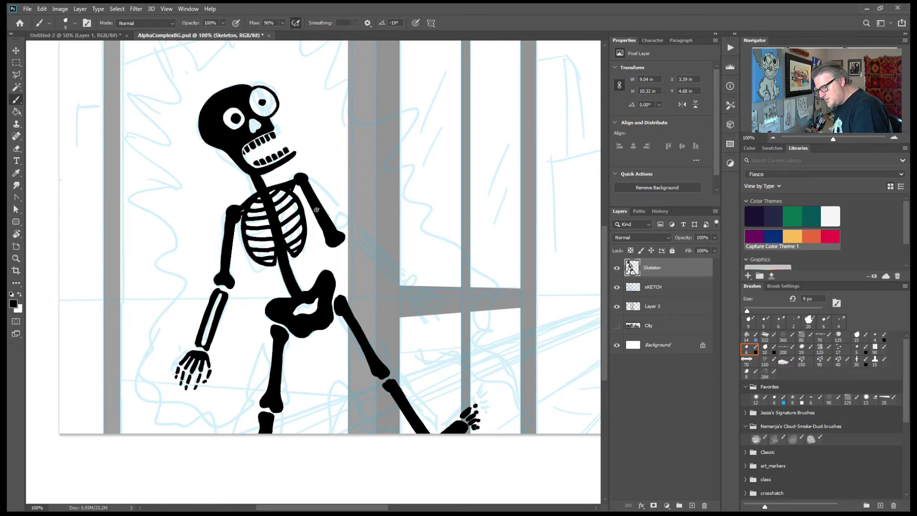
{"action": "left_click_drag", "start_coordinate": [312, 212], "coordinate": [322, 228]}
{"action": "left_click_drag", "start_coordinate": [303, 190], "coordinate": [323, 231]}
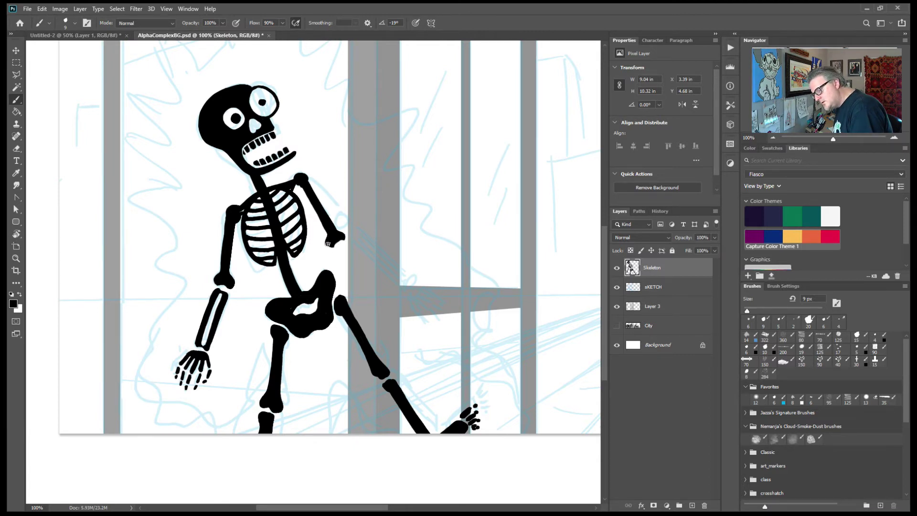
{"action": "left_click_drag", "start_coordinate": [335, 231], "coordinate": [333, 241]}
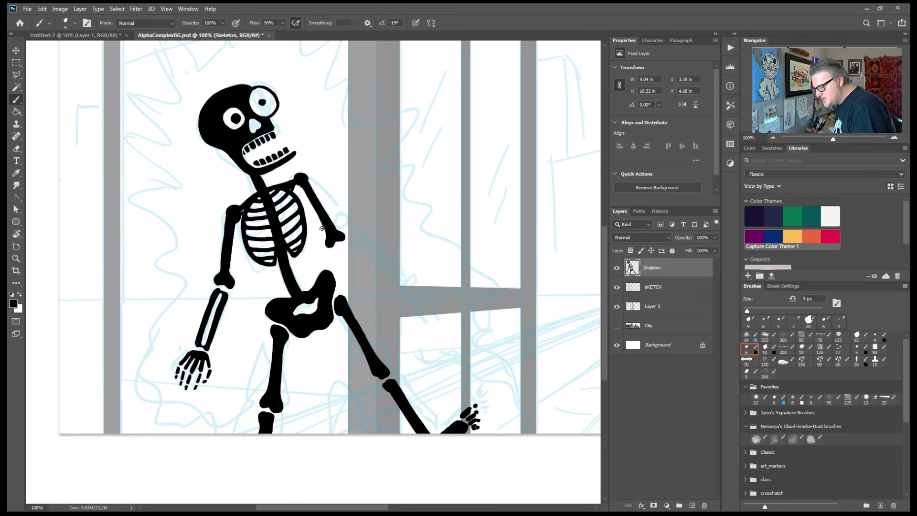
- Paint the forearm below that elbow as two thick parallel bones joined at the ends, leaving a narrow gap between them
{"action": "left_click_drag", "start_coordinate": [334, 253], "coordinate": [358, 297]}
{"action": "left_click_drag", "start_coordinate": [336, 253], "coordinate": [352, 286]}
{"action": "left_click_drag", "start_coordinate": [345, 246], "coordinate": [367, 289]}
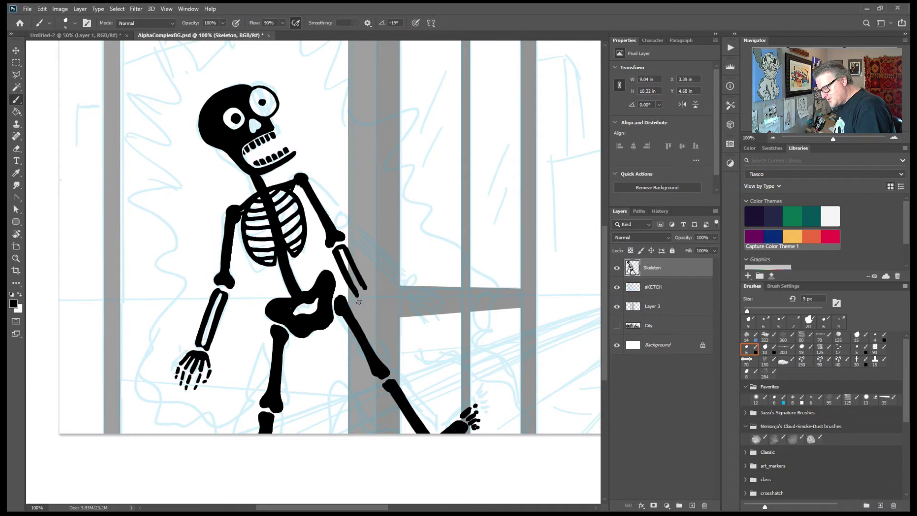
{"action": "mouse_move", "coordinate": [351, 286]}
{"action": "left_mouse_down"}
{"action": "mouse_move", "coordinate": [363, 305]}
{"action": "mouse_move", "coordinate": [369, 298]}
{"action": "left_mouse_up"}
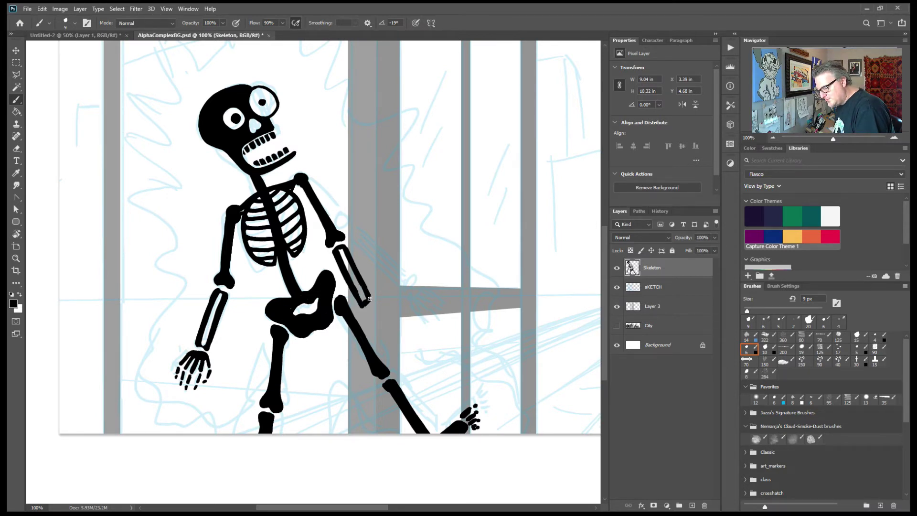
{"action": "left_click_drag", "start_coordinate": [337, 251], "coordinate": [362, 300]}
{"action": "left_click_drag", "start_coordinate": [346, 254], "coordinate": [363, 302]}
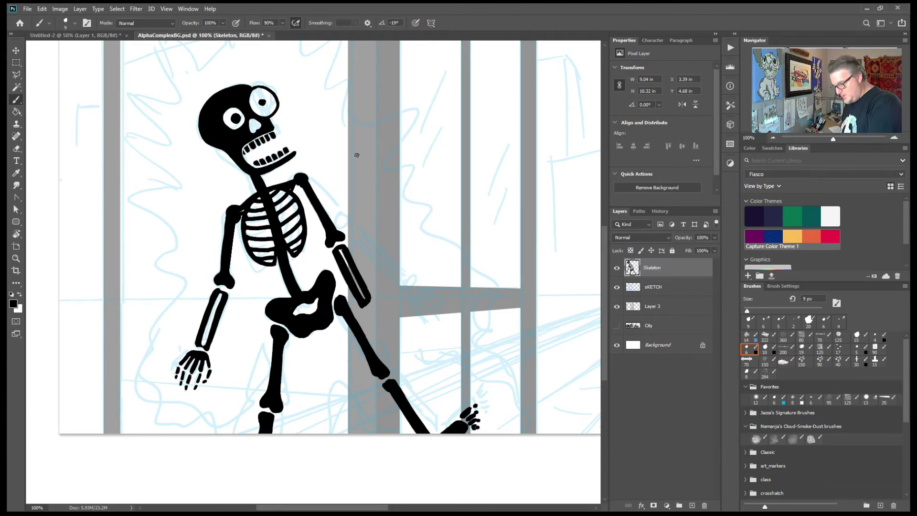
- Select the newly painted upper arm and forearm with a polygonal outline, keeping the ribcage and leg outside it
{"action": "key", "text": "l"}
{"action": "left_click", "coordinate": [295, 172]}
{"action": "left_click", "coordinate": [296, 186]}
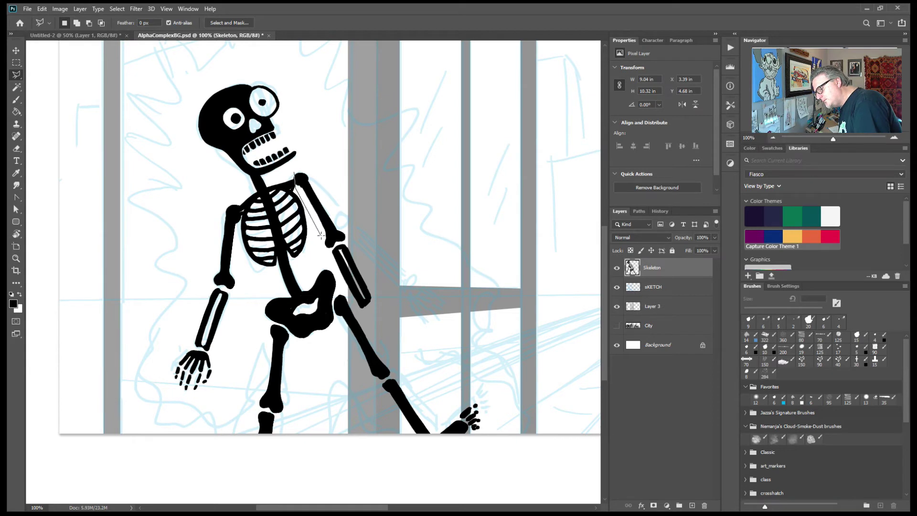
{"action": "left_click", "coordinate": [370, 328]}
{"action": "left_click", "coordinate": [384, 296]}
{"action": "double_click", "coordinate": [307, 161]}
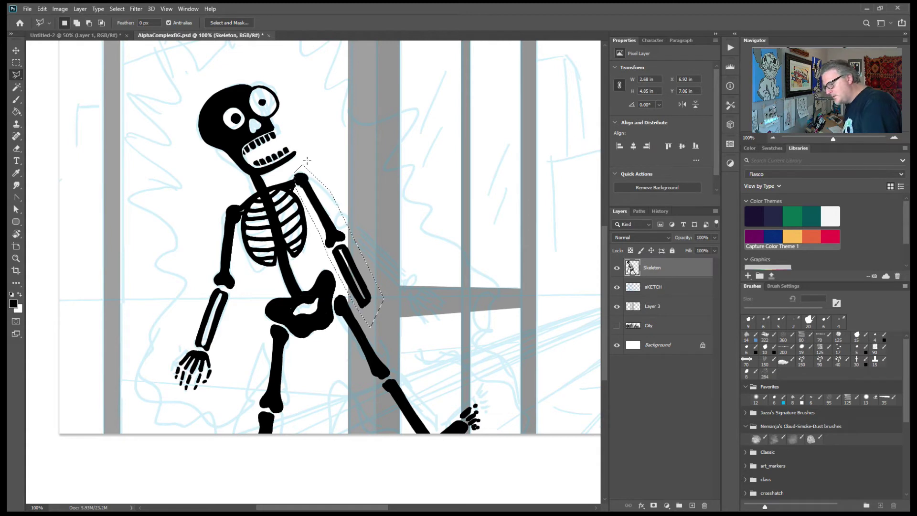
- Rotate the selected arm outward to about -18.4°, keep it attached at the shoulder, apply the transformation and deselect it
{"action": "key", "text": "ctrl+t"}
{"action": "left_click_drag", "start_coordinate": [404, 328], "coordinate": [428, 302]}
{"action": "left_click_drag", "start_coordinate": [334, 258], "coordinate": [353, 242]}
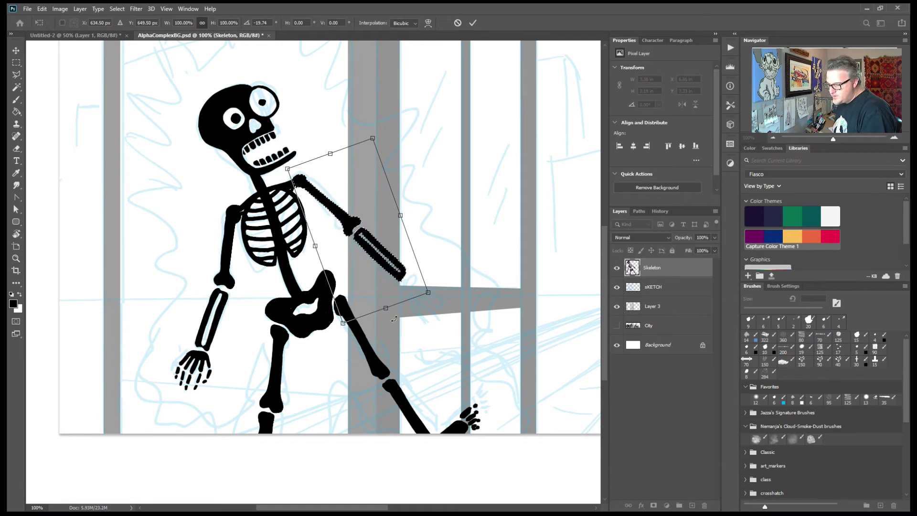
{"action": "left_click_drag", "start_coordinate": [394, 319], "coordinate": [392, 321]}
{"action": "left_click_drag", "start_coordinate": [369, 247], "coordinate": [368, 250]}
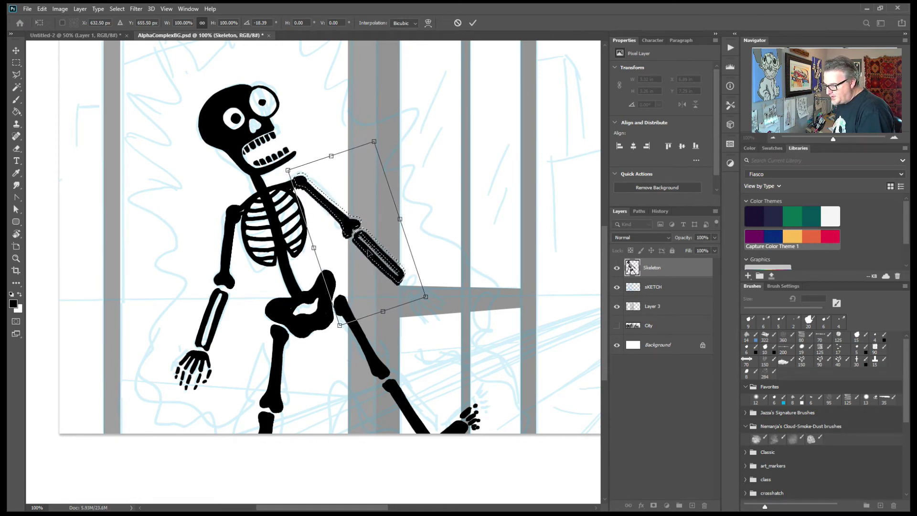
{"action": "left_click", "coordinate": [473, 23]}
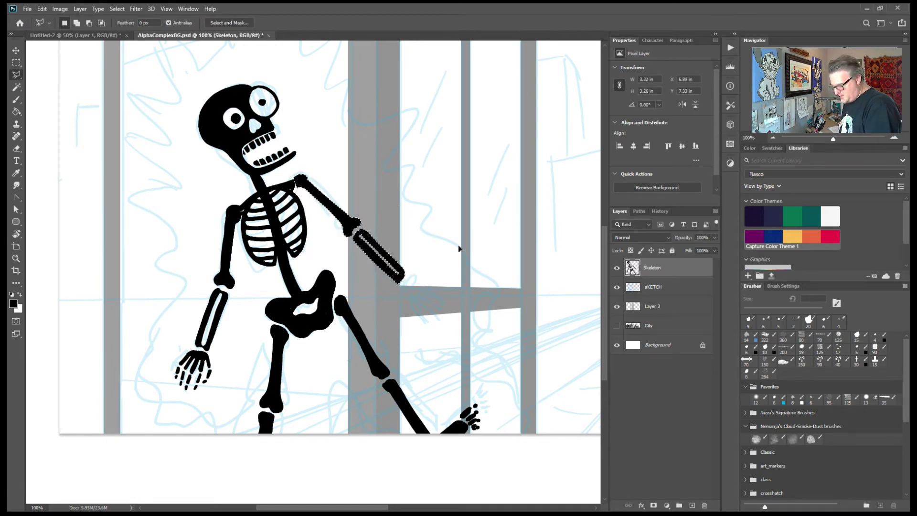
{"action": "key", "text": "ctrl+d"}
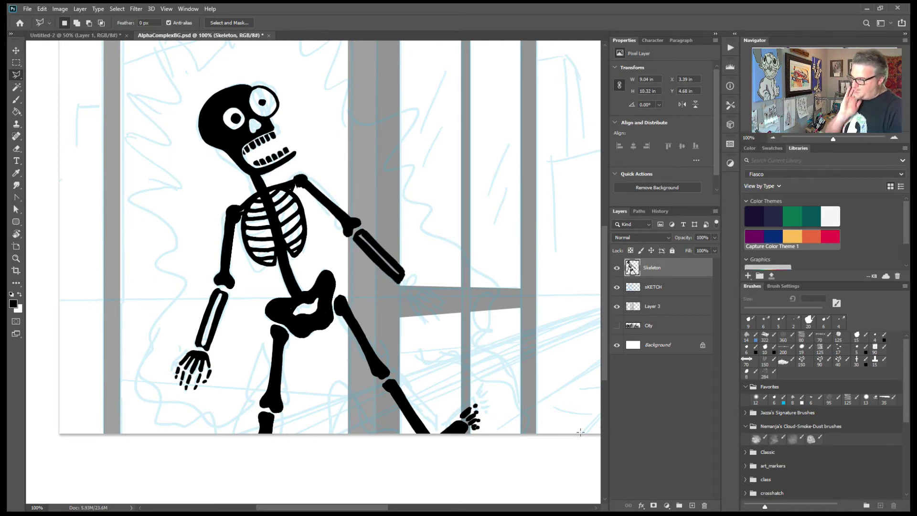
{"action": "key", "text": "b"}
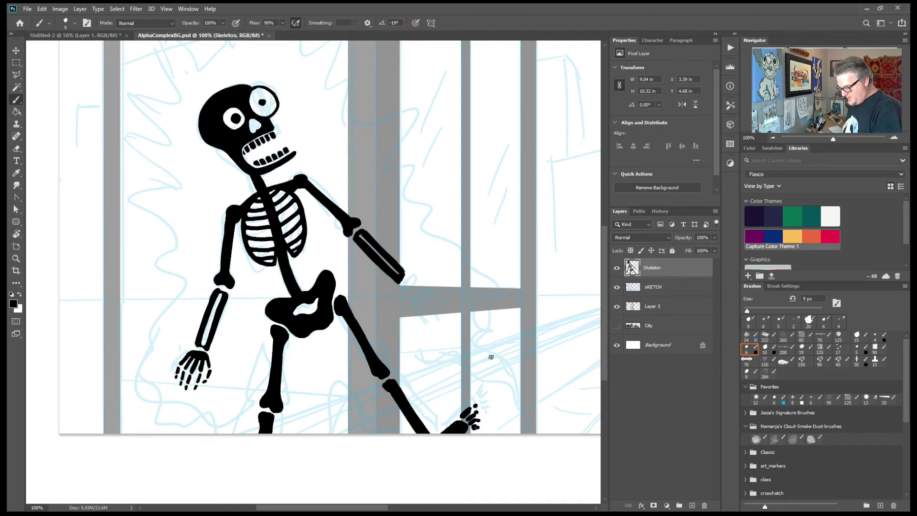
{"action": "key", "text": "l"}
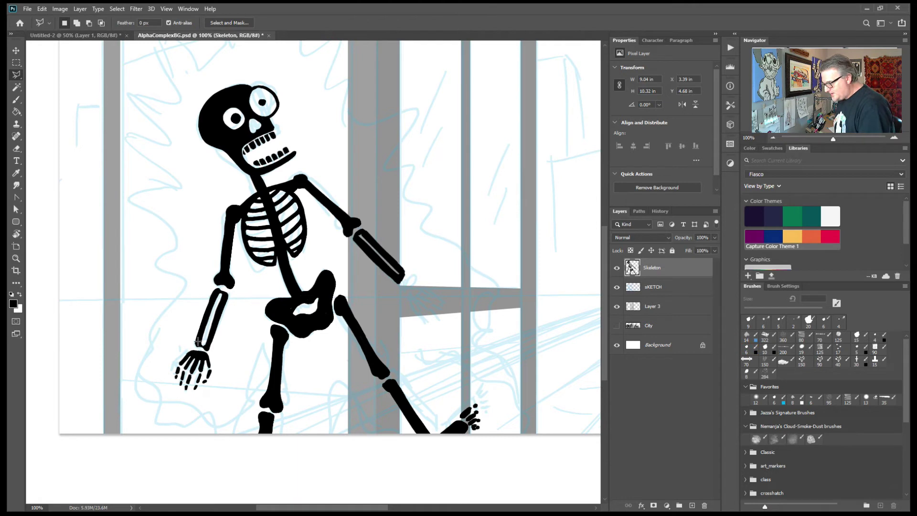
{"action": "key", "text": "shift+l"}
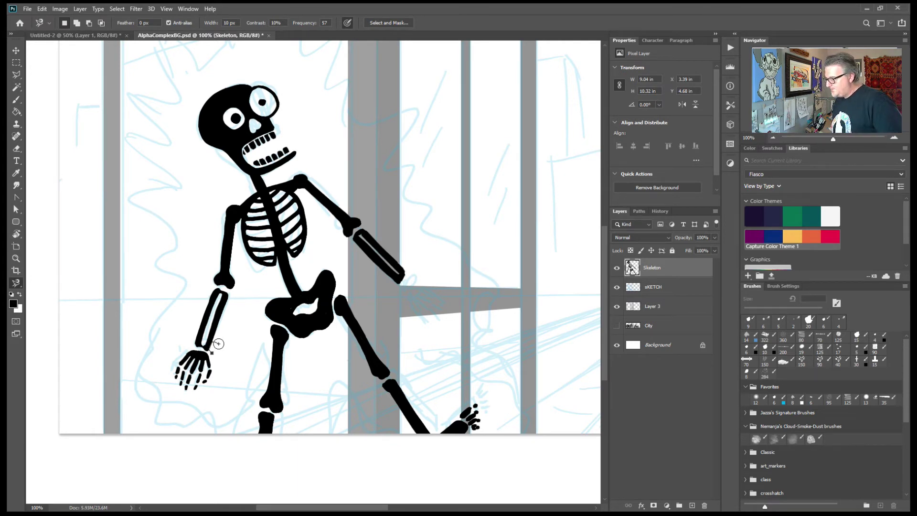
{"action": "left_click", "coordinate": [211, 352]}
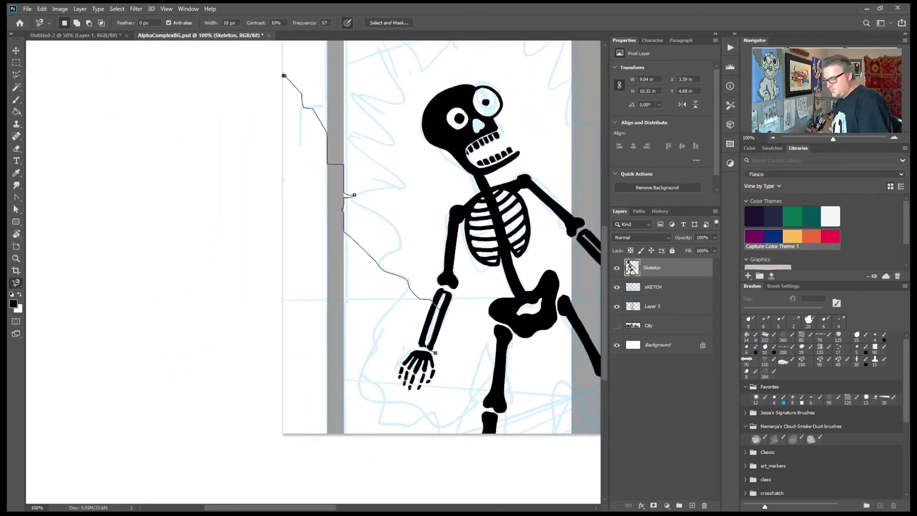
{"action": "double_click", "coordinate": [382, 345]}
{"action": "key", "text": "ctrl+d"}
{"action": "key", "text": "shift+l"}
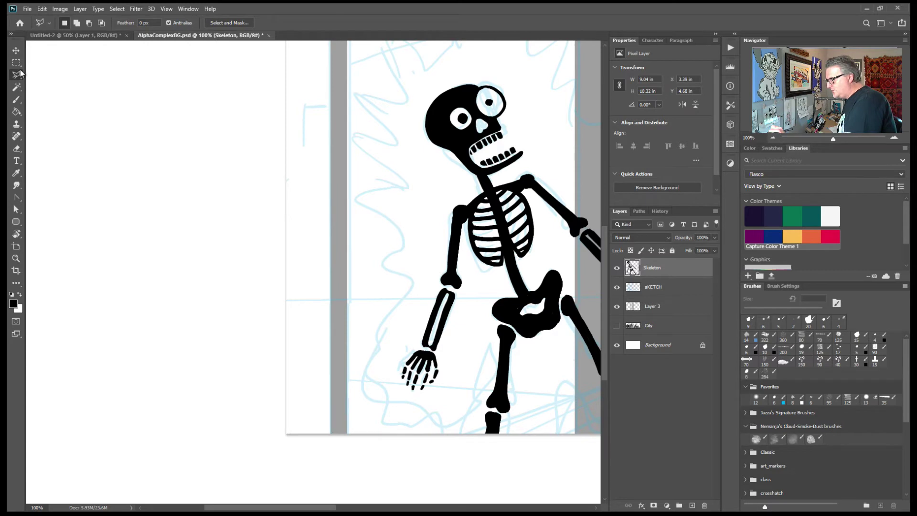
{"action": "key", "text": "shift+l"}
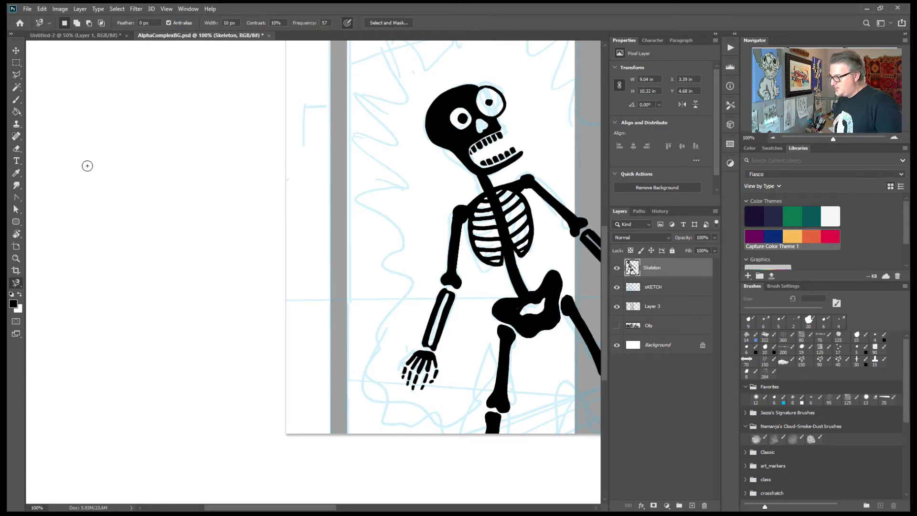
- Select the finished hand with a freehand Lasso loop that starts just below the forearm and encloses all the fingers
{"action": "key", "text": "shift+l"}
{"action": "mouse_move", "coordinate": [465, 371]}
{"action": "left_mouse_down"}
{"action": "mouse_move", "coordinate": [388, 374]}
{"action": "mouse_move", "coordinate": [266, 347]}
{"action": "mouse_move", "coordinate": [233, 317]}
{"action": "mouse_move", "coordinate": [199, 329]}
{"action": "mouse_move", "coordinate": [204, 378]}
{"action": "mouse_move", "coordinate": [236, 315]}
{"action": "left_mouse_up"}
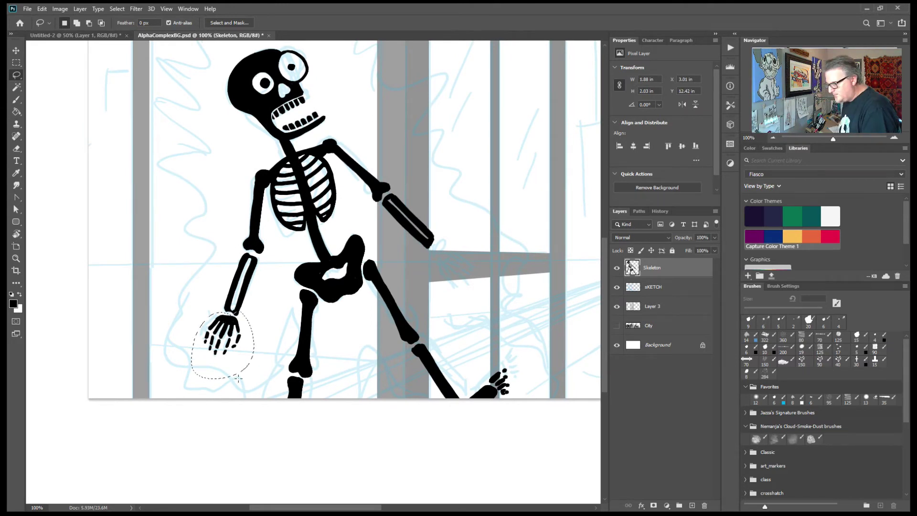
{"action": "left_click", "coordinate": [244, 319]}
{"action": "mouse_move", "coordinate": [237, 318]}
{"action": "left_mouse_down"}
{"action": "mouse_move", "coordinate": [203, 315]}
{"action": "mouse_move", "coordinate": [190, 361]}
{"action": "mouse_move", "coordinate": [245, 377]}
{"action": "mouse_move", "coordinate": [242, 319]}
{"action": "left_mouse_up"}
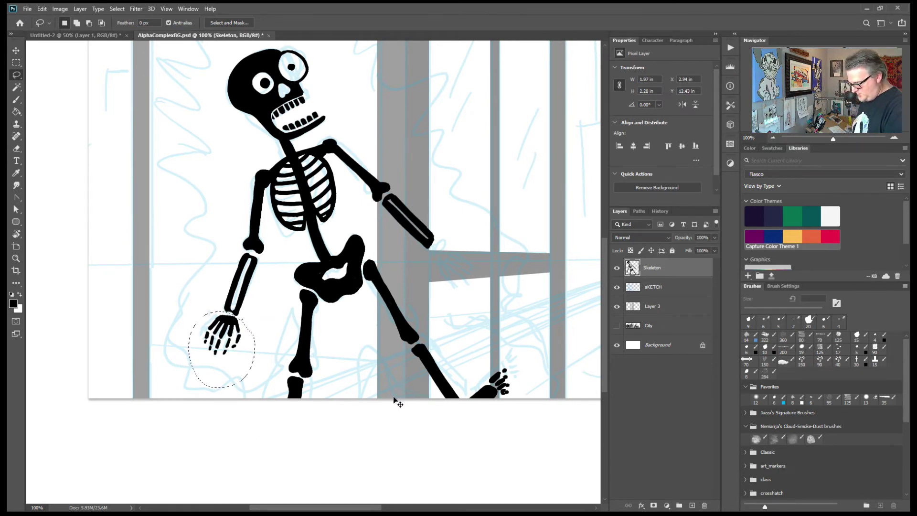
- Copy the selected hand to a new layer and move the copy beside the end of the outstretched forearm
{"action": "key", "text": "ctrl+j"}
{"action": "key", "text": "v"}
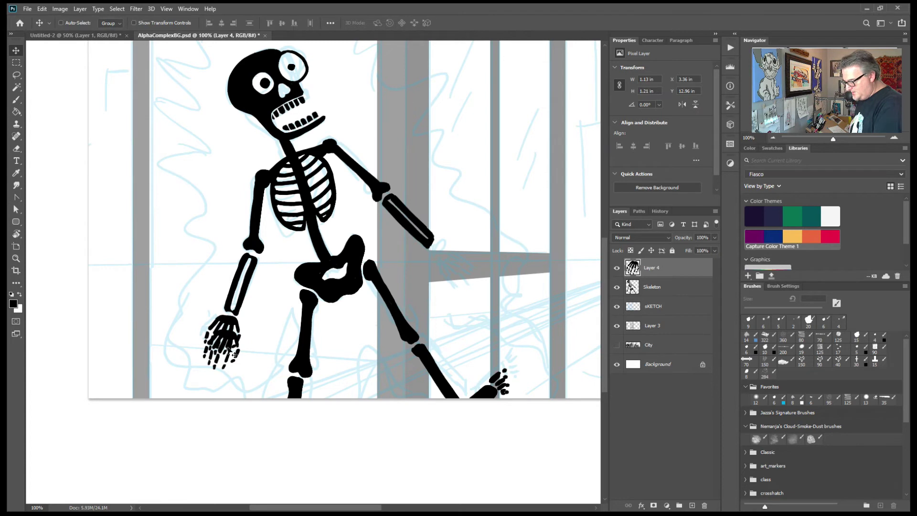
{"action": "left_click_drag", "start_coordinate": [235, 353], "coordinate": [475, 271]}
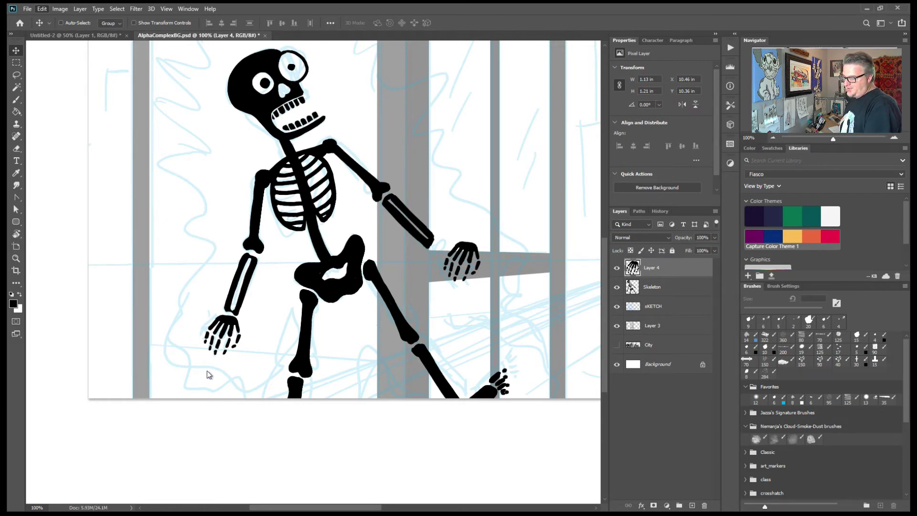
{"action": "key", "text": "ctrl+z"}
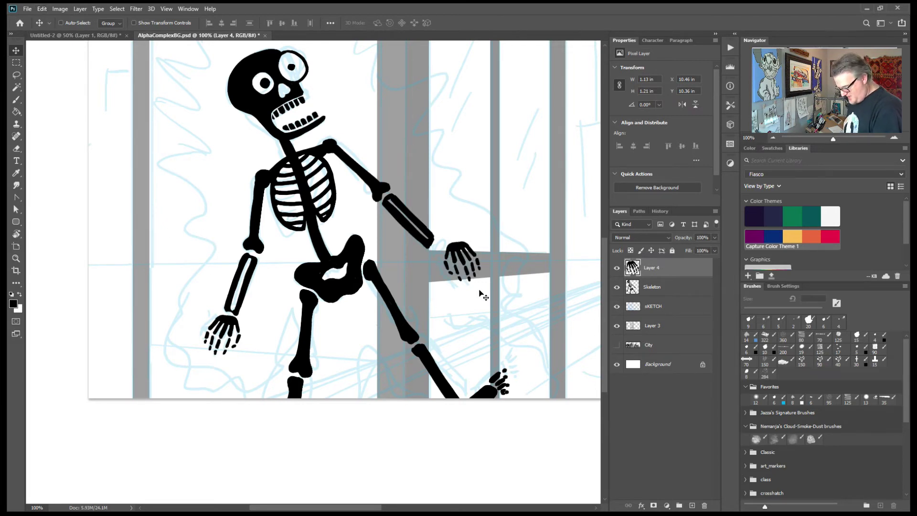
- Rotate the copied hand to about -40°, fit it against the outstretched forearm's wrist, apply the transformation and merge it into the Skeleton layer
{"action": "key", "text": "ctrl+t"}
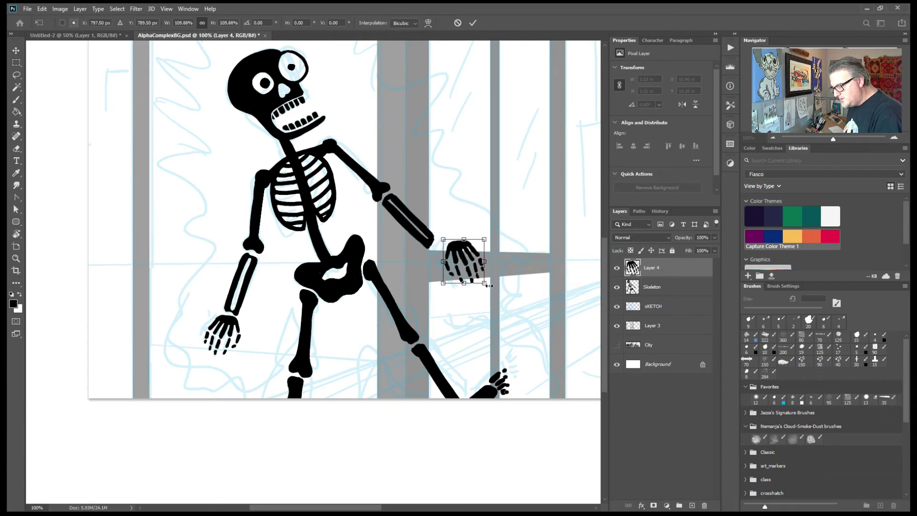
{"action": "left_click_drag", "start_coordinate": [490, 294], "coordinate": [456, 269]}
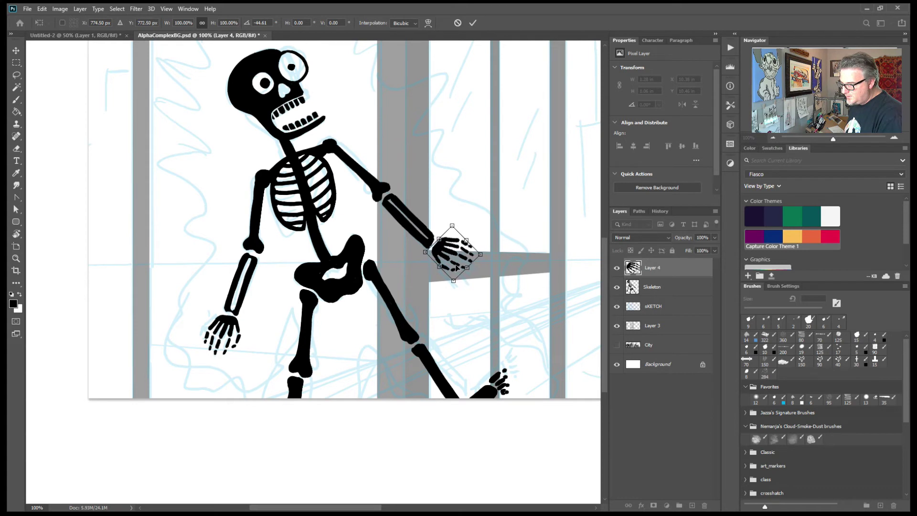
{"action": "left_click_drag", "start_coordinate": [454, 298], "coordinate": [451, 273]}
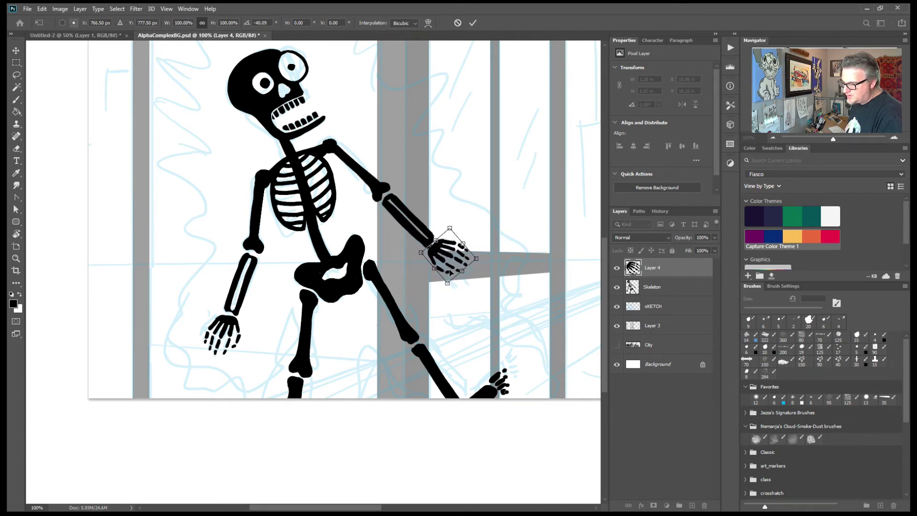
{"action": "key", "text": "Return"}
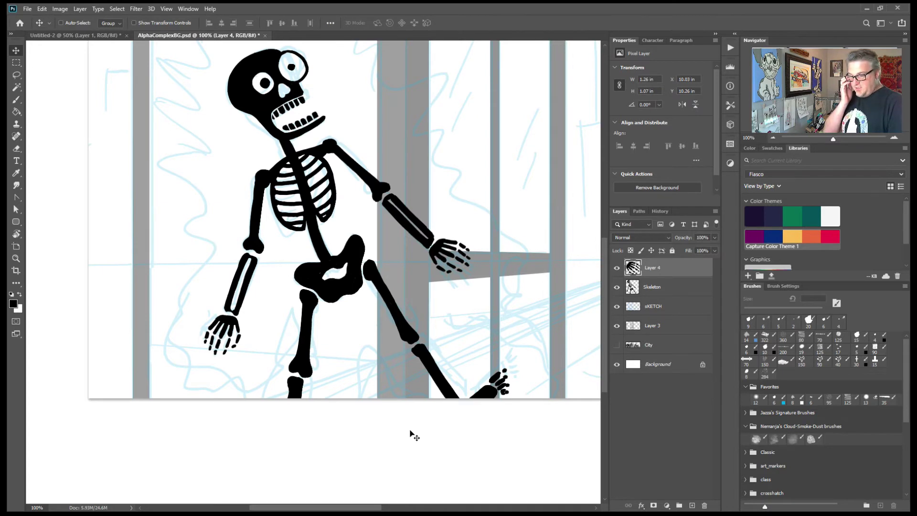
{"action": "key", "text": "ctrl+e"}
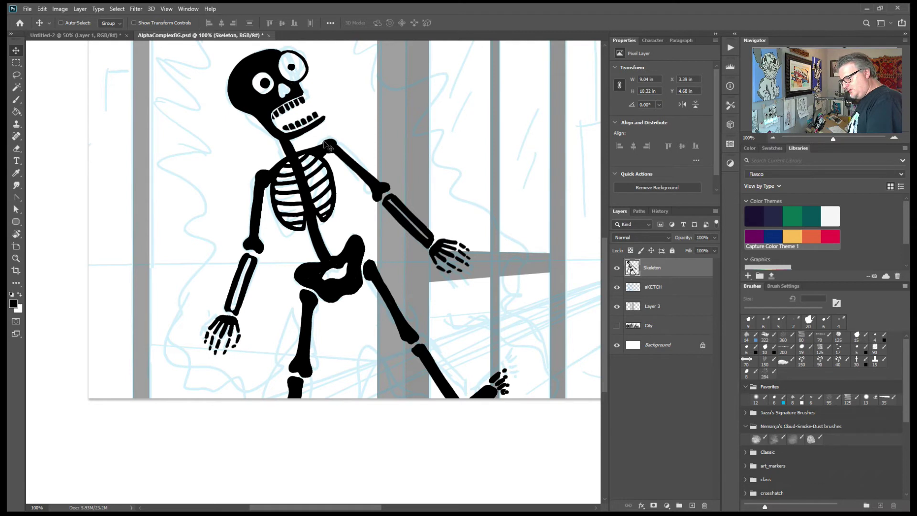
- Lasso the half of the ribcage beside the outstretched arm, rotate it slightly outward from the spine, apply the transformation and deselect it
{"action": "key", "text": "l"}
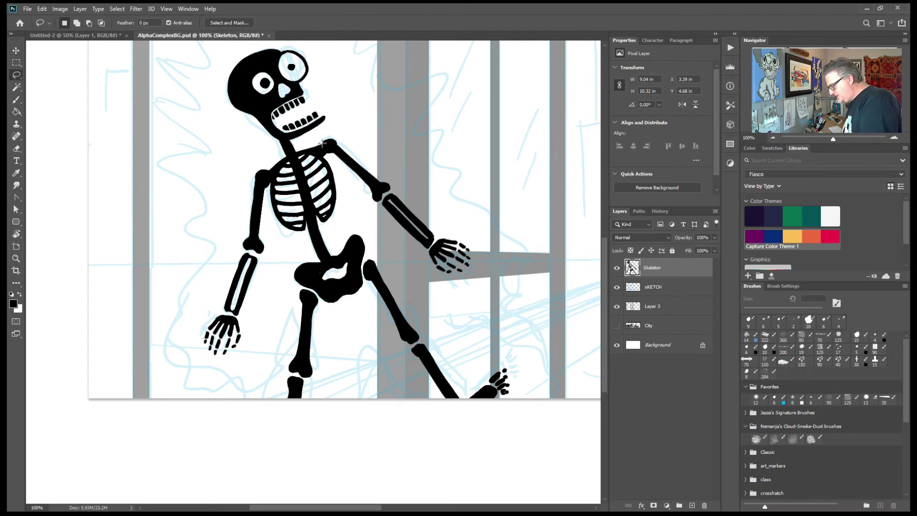
{"action": "mouse_move", "coordinate": [326, 159]}
{"action": "left_mouse_down"}
{"action": "mouse_move", "coordinate": [297, 159]}
{"action": "mouse_move", "coordinate": [305, 195]}
{"action": "mouse_move", "coordinate": [315, 219]}
{"action": "mouse_move", "coordinate": [345, 217]}
{"action": "mouse_move", "coordinate": [328, 139]}
{"action": "left_mouse_up"}
{"action": "key", "text": "ctrl+t"}
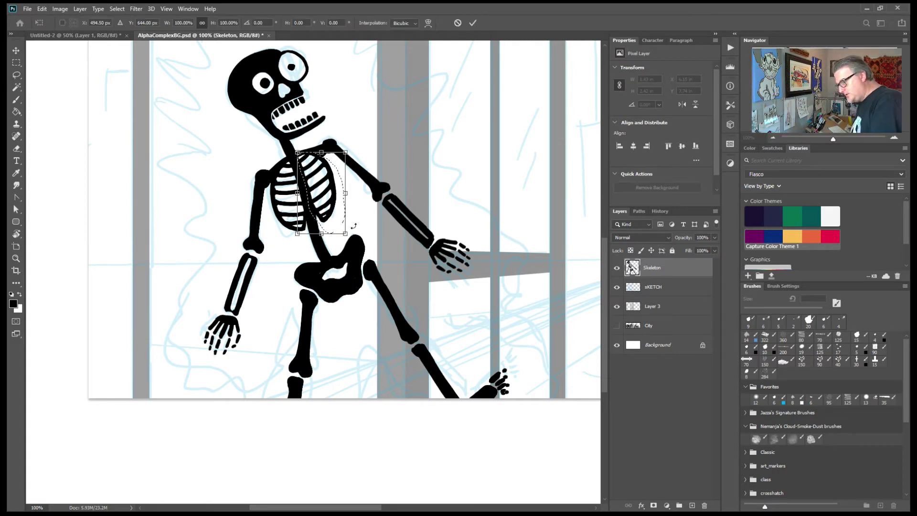
{"action": "mouse_move", "coordinate": [355, 230]}
{"action": "left_mouse_down"}
{"action": "mouse_move", "coordinate": [363, 231]}
{"action": "mouse_move", "coordinate": [336, 219]}
{"action": "left_mouse_up"}
{"action": "key", "text": "Return"}
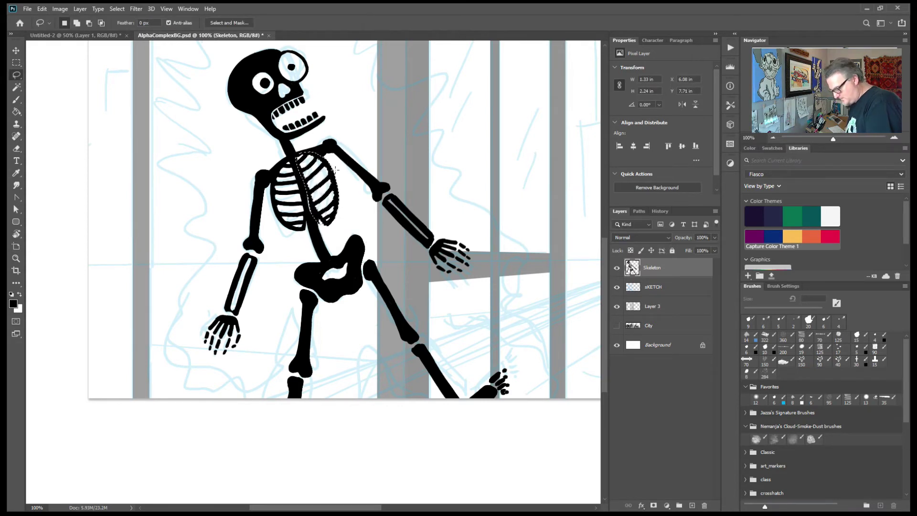
{"action": "key", "text": "ctrl+d"}
- Rework the raised foot's toes with the 9 px brush so they are shorter and sit close to the foot
{"action": "key", "text": "b"}
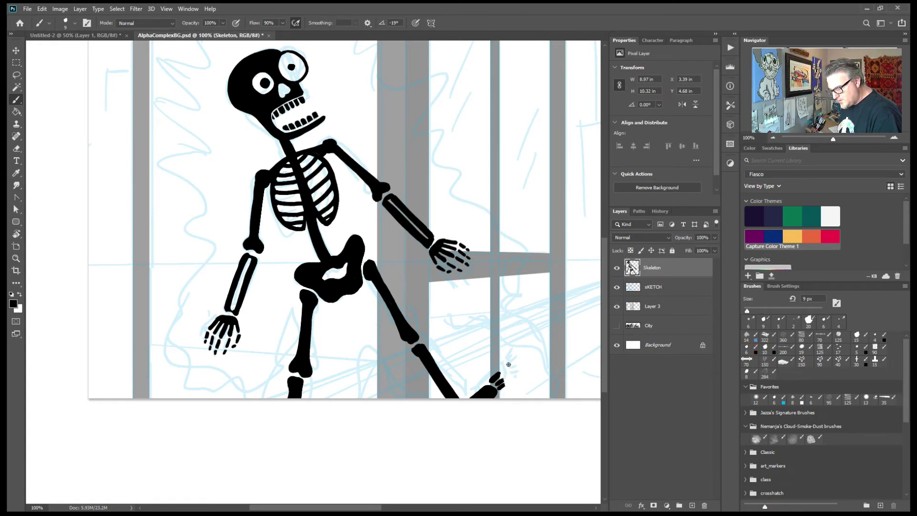
{"action": "key", "text": "ctrl+z"}
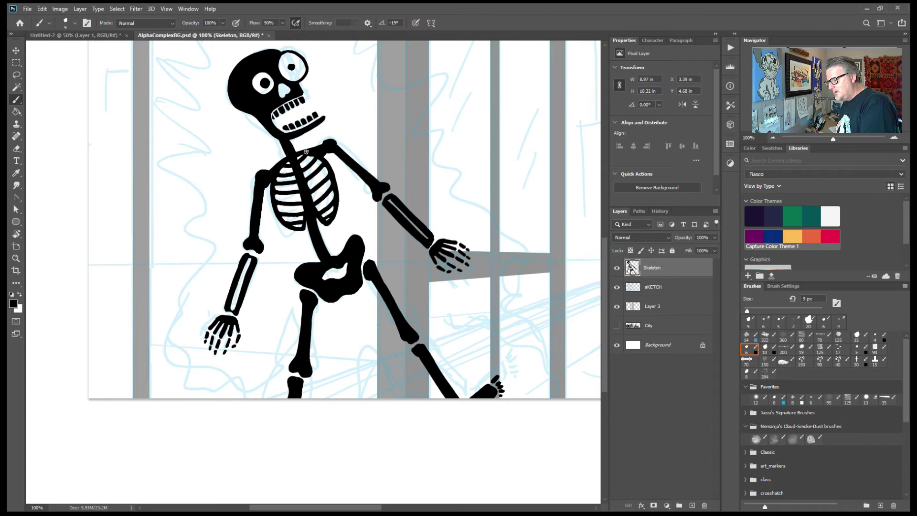
- Move the Skeleton layer between the sKETCH layer and Layer 3, and add a new empty layer directly beneath it
{"action": "left_click_drag", "start_coordinate": [492, 303], "coordinate": [526, 367]}
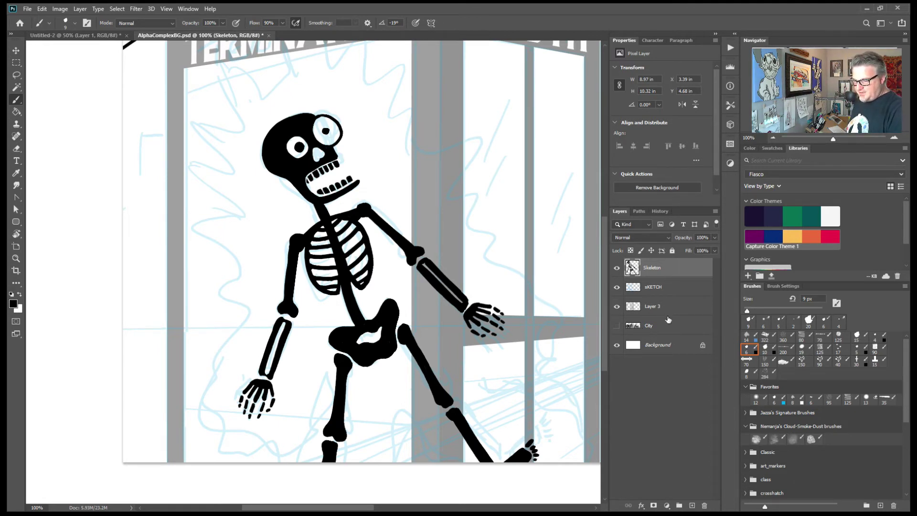
{"action": "left_click_drag", "start_coordinate": [672, 270], "coordinate": [670, 316]}
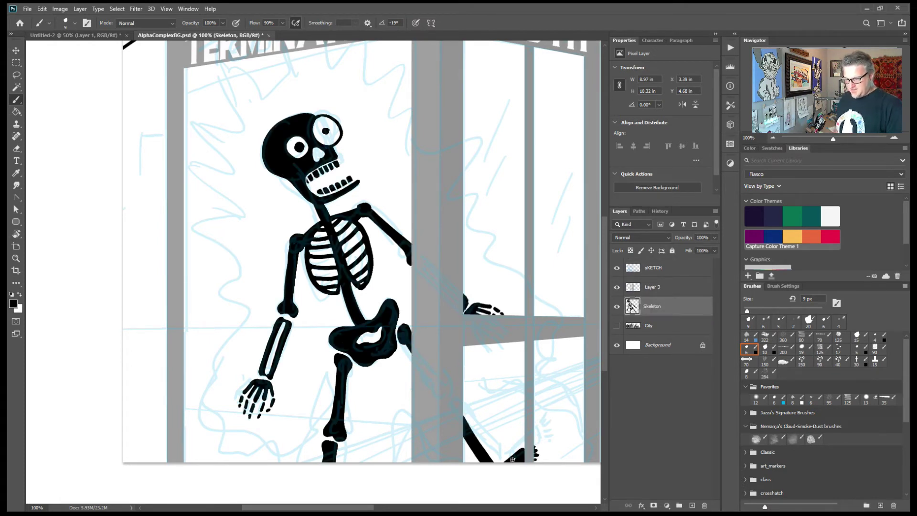
{"action": "left_click_drag", "start_coordinate": [649, 305], "coordinate": [650, 281]}
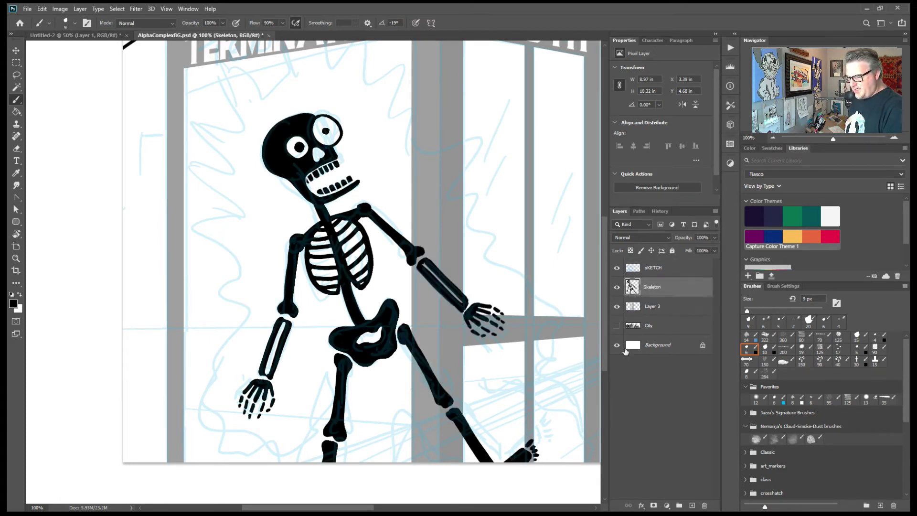
{"action": "left_click", "coordinate": [691, 505], "text": "ctrl"}
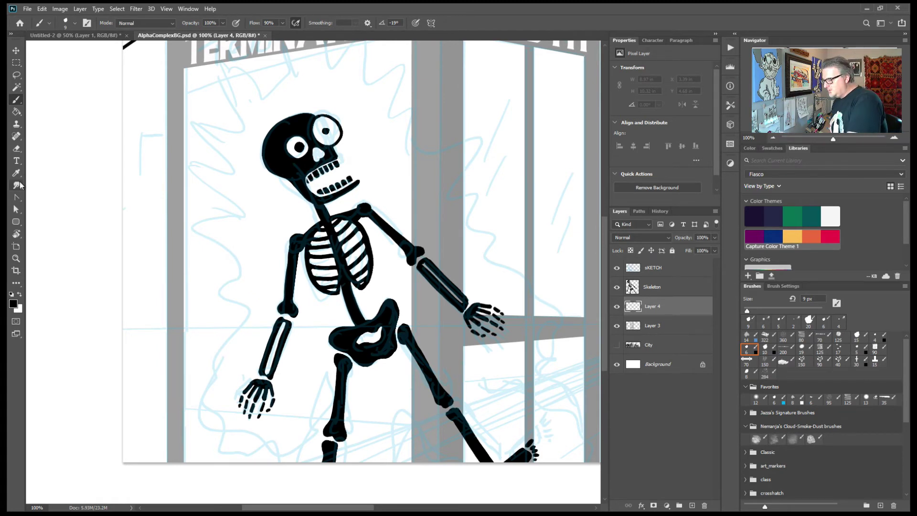
- Start a Pen path at the artwork's lower edge beside the standing leg and curve its first scallops and spike leftward below the hanging hand
{"action": "left_click", "coordinate": [643, 211]}
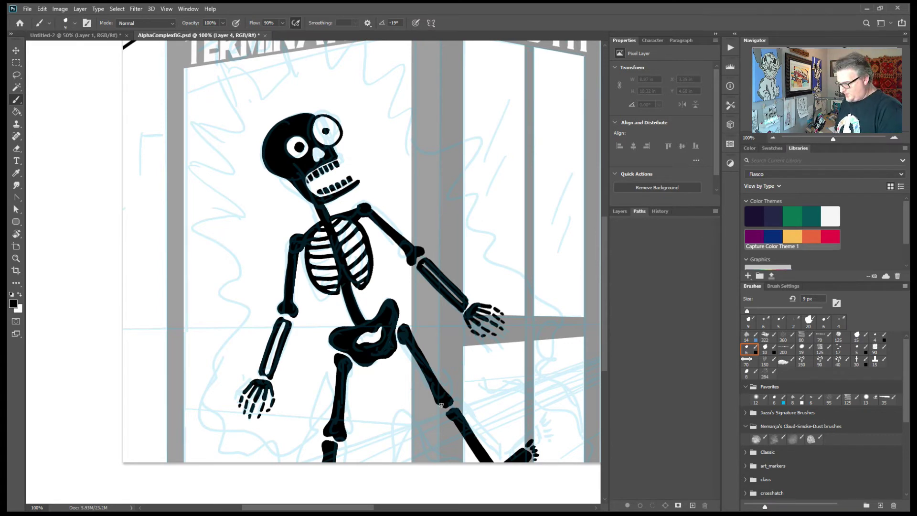
{"action": "key", "text": "p"}
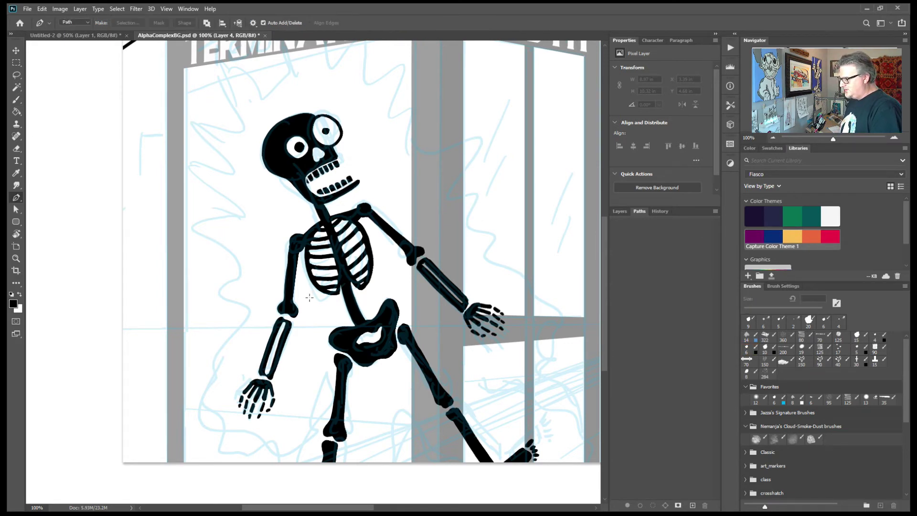
{"action": "scroll", "coordinate": [310, 298], "scroll_direction": "up", "scroll_amount": 3}
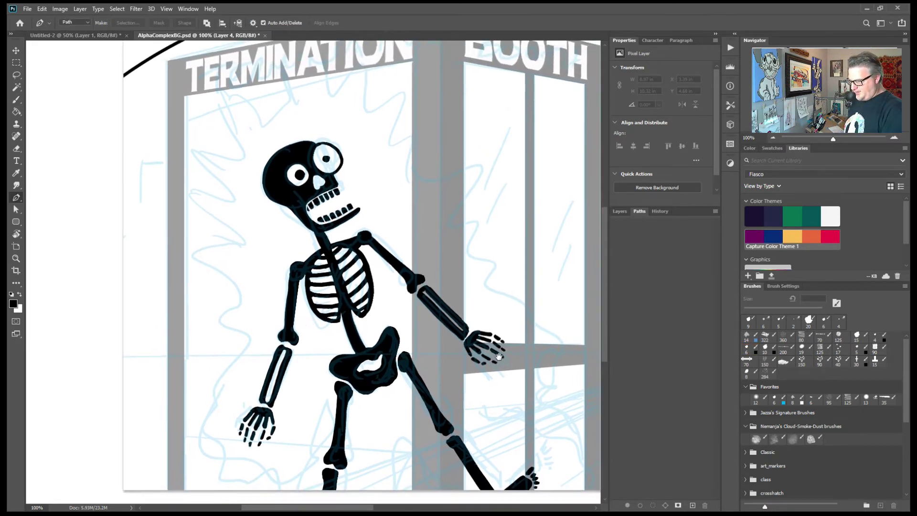
{"action": "left_click_drag", "start_coordinate": [502, 421], "coordinate": [475, 430]}
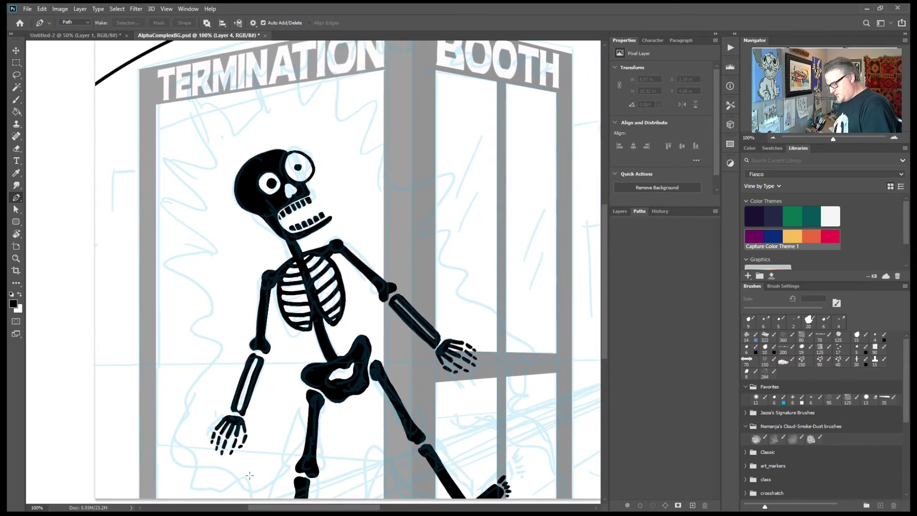
{"action": "left_click", "coordinate": [252, 499]}
{"action": "left_click_drag", "start_coordinate": [255, 473], "coordinate": [243, 465]}
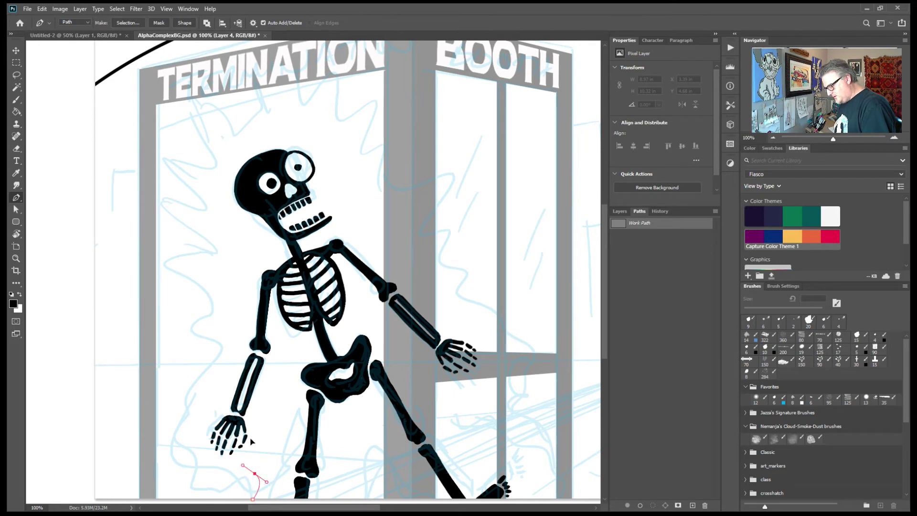
{"action": "left_click", "coordinate": [219, 496]}
{"action": "left_click", "coordinate": [215, 462]}
{"action": "key", "text": "ctrl+z"}
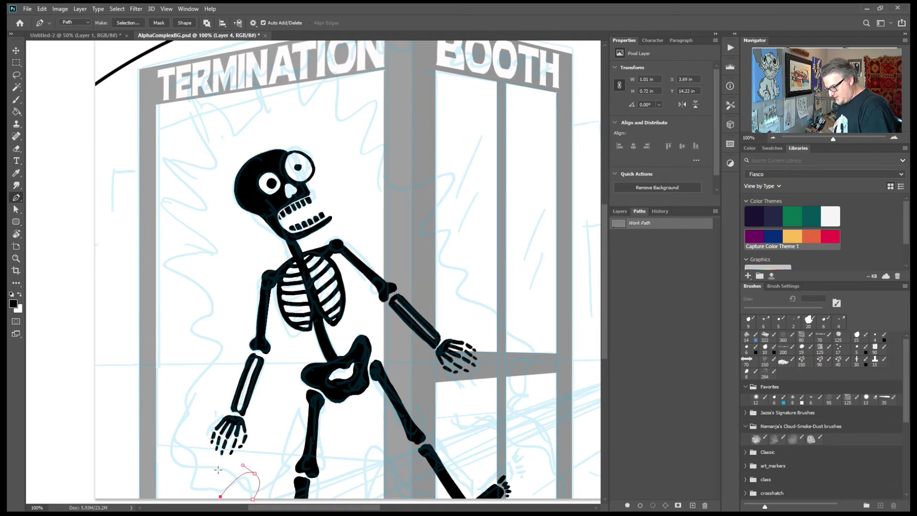
{"action": "left_click_drag", "start_coordinate": [218, 467], "coordinate": [206, 458]}
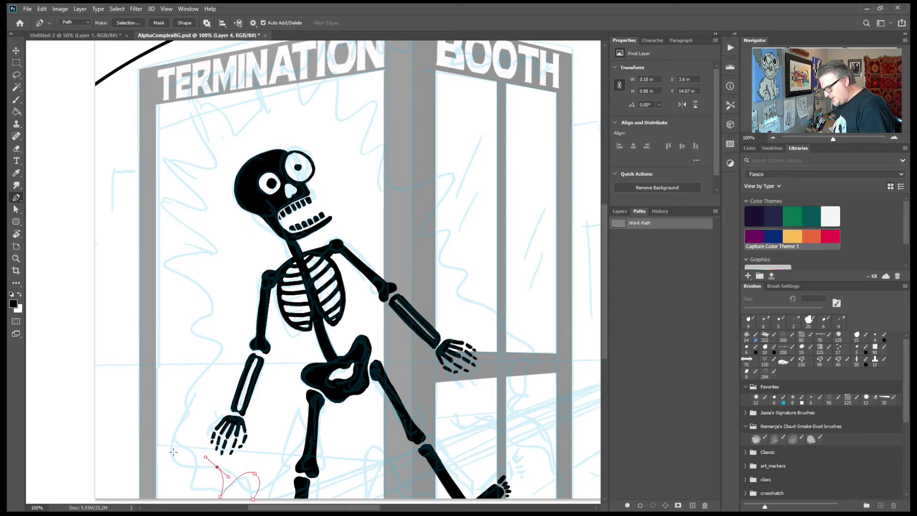
- Extend the burst path with three small spikes joined by curves, climbing past the hanging hand along the booth's left frame
{"action": "left_click", "coordinate": [189, 475]}
{"action": "left_click_drag", "start_coordinate": [195, 449], "coordinate": [186, 431]}
{"action": "left_click", "coordinate": [171, 442]}
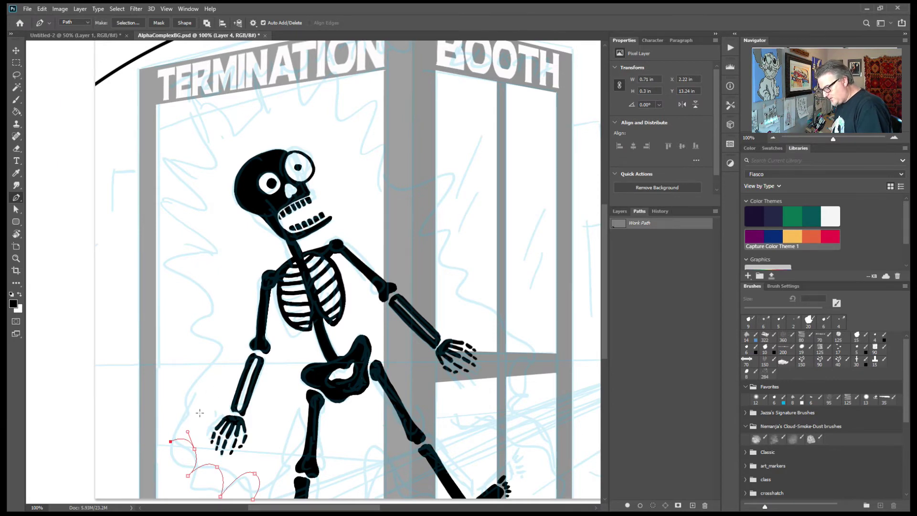
{"action": "left_click_drag", "start_coordinate": [184, 412], "coordinate": [176, 390]}
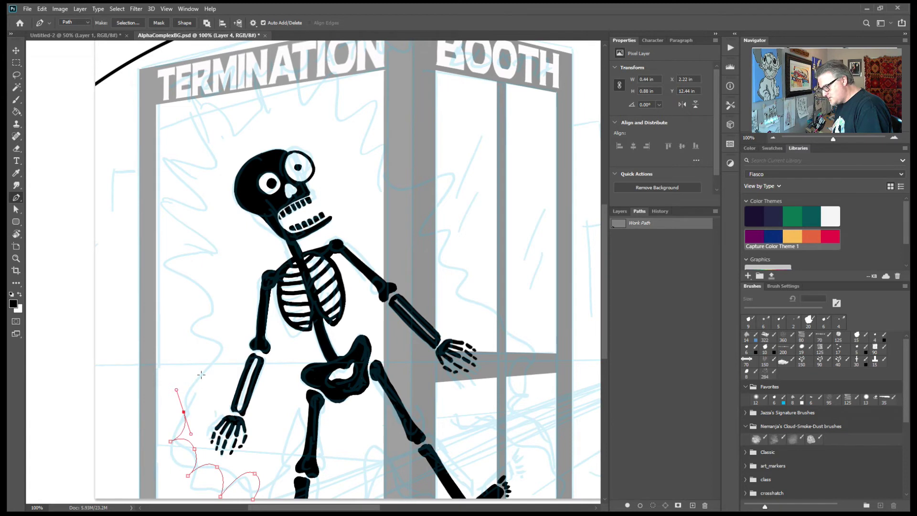
{"action": "left_click", "coordinate": [162, 397]}
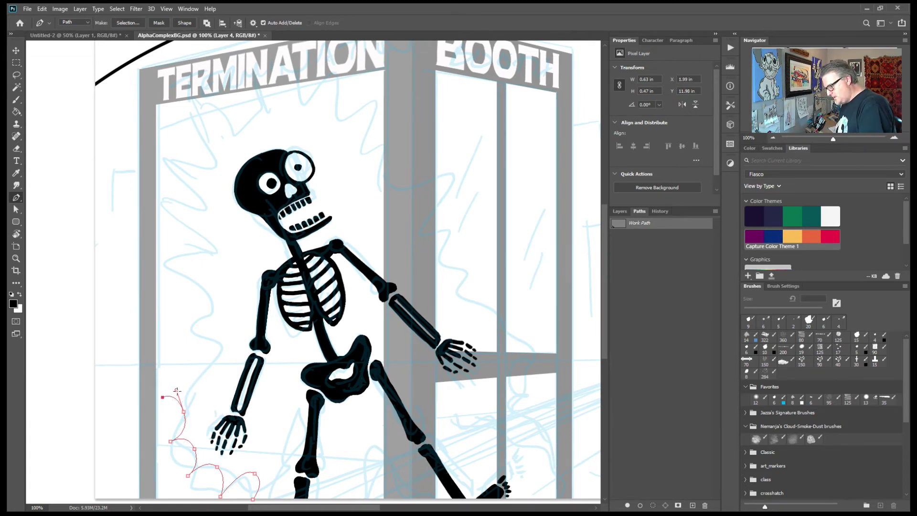
- Continue the burst path up the left frame with three wider curved spikes, from beside the forearm to the height of the jaw
{"action": "left_click_drag", "start_coordinate": [176, 390], "coordinate": [206, 347]}
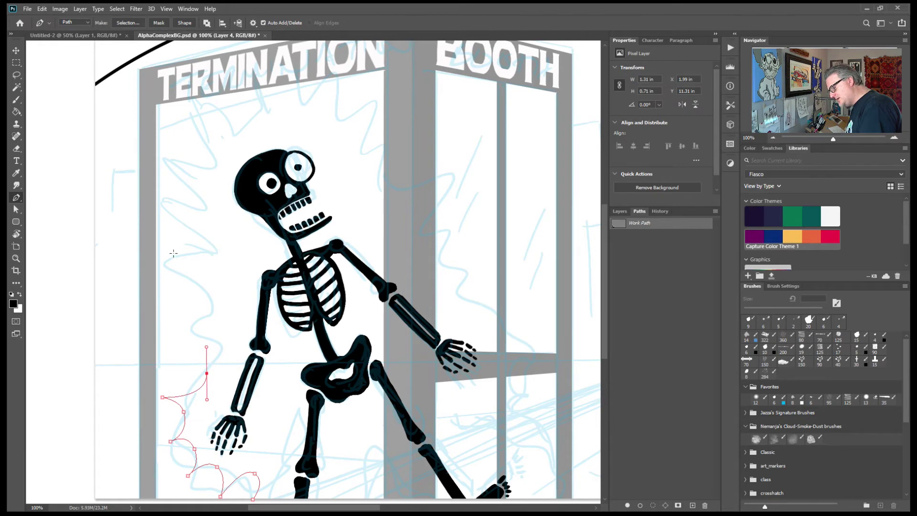
{"action": "left_click", "coordinate": [168, 349]}
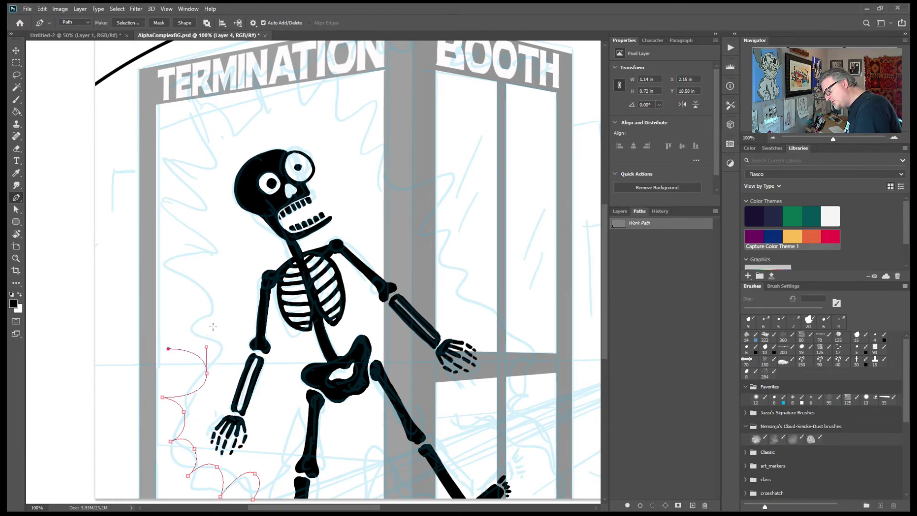
{"action": "left_click_drag", "start_coordinate": [218, 341], "coordinate": [207, 290]}
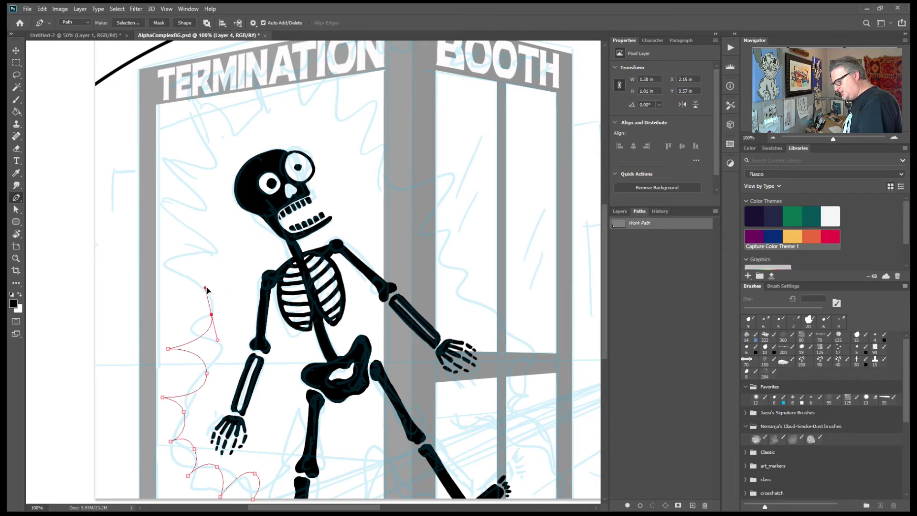
{"action": "left_click", "coordinate": [166, 301]}
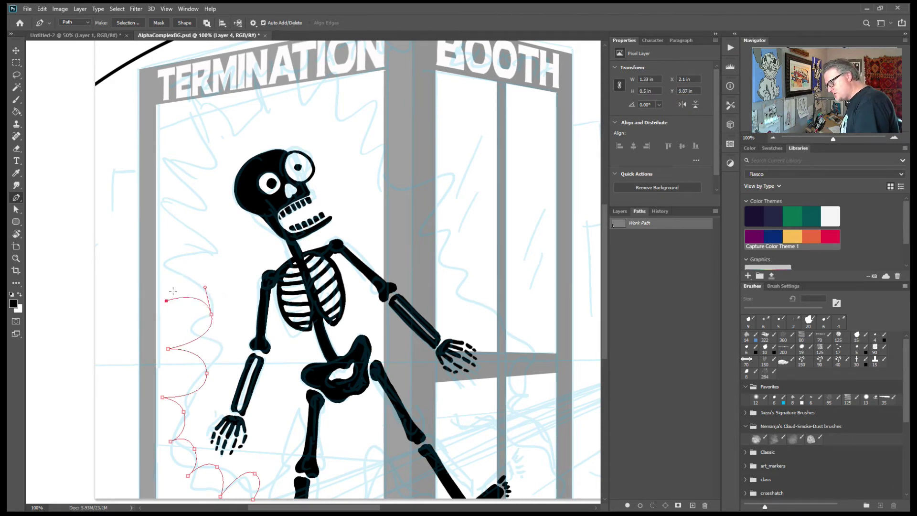
{"action": "left_click_drag", "start_coordinate": [205, 258], "coordinate": [199, 226]}
{"action": "left_click", "coordinate": [170, 250], "text": "ctrl"}
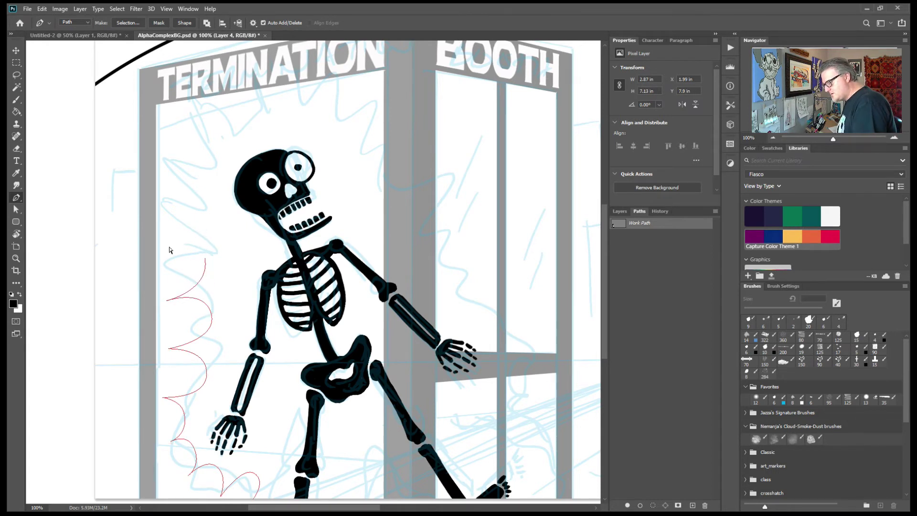
{"action": "left_click", "coordinate": [206, 259]}
{"action": "left_click", "coordinate": [165, 240]}
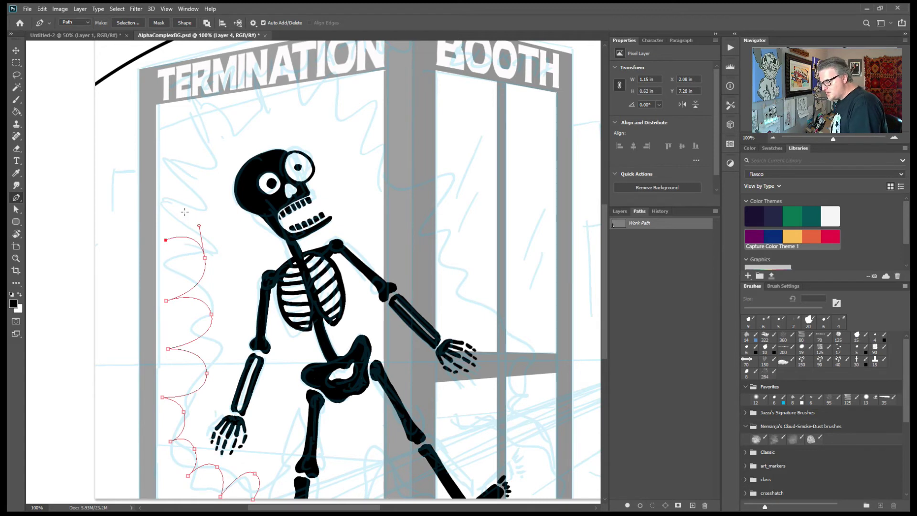
- Add two more spikes to the burst path left of the skull, ending in a curve just above the skull's upper left
{"action": "left_click_drag", "start_coordinate": [197, 210], "coordinate": [193, 186]}
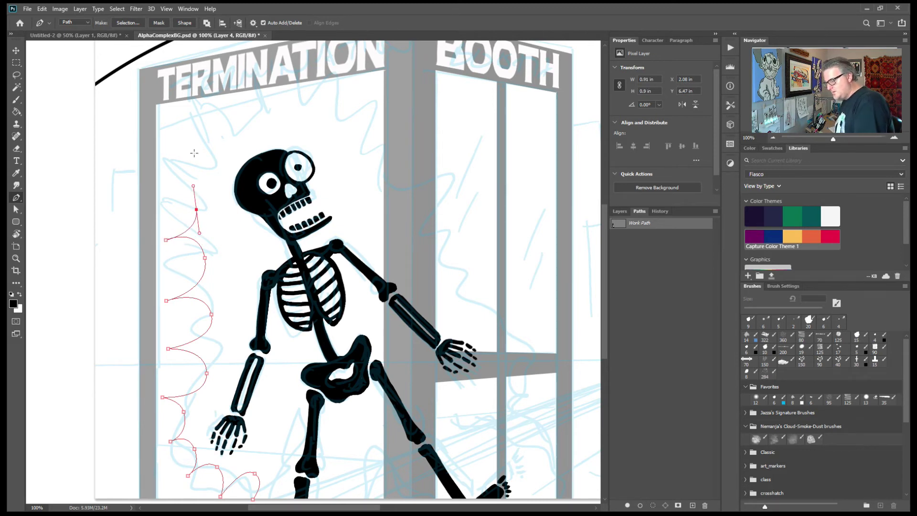
{"action": "left_click", "coordinate": [166, 181]}
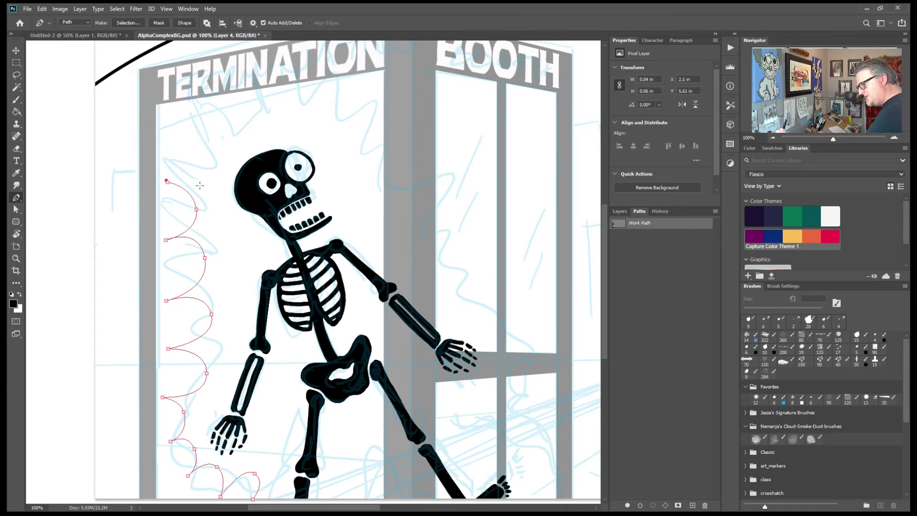
{"action": "left_click_drag", "start_coordinate": [207, 176], "coordinate": [214, 165]}
{"action": "left_click_drag", "start_coordinate": [173, 135], "coordinate": [166, 134]}
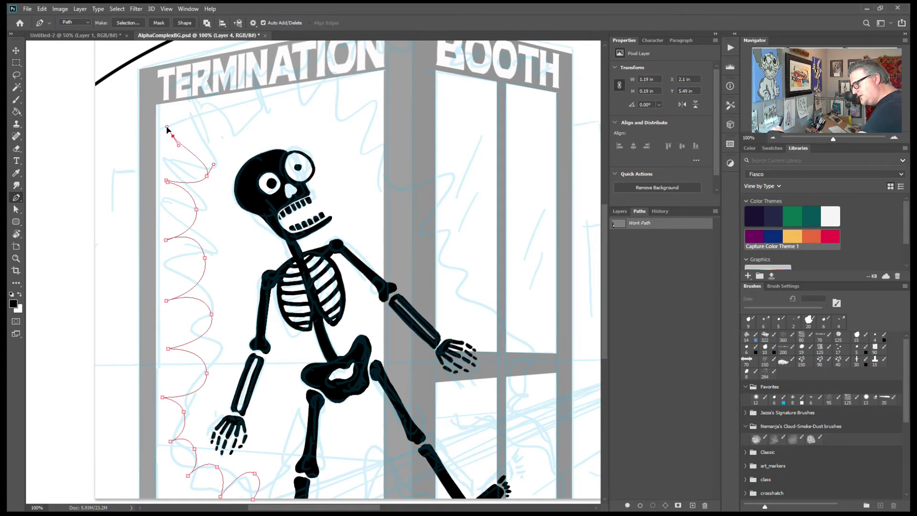
{"action": "key", "text": "ctrl+z"}
{"action": "left_click", "coordinate": [168, 130]}
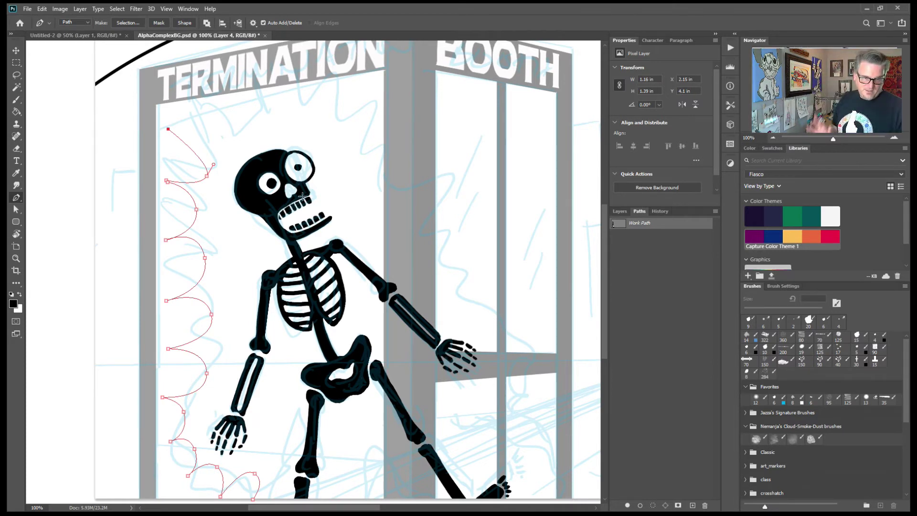
{"action": "left_click_drag", "start_coordinate": [226, 145], "coordinate": [236, 130]}
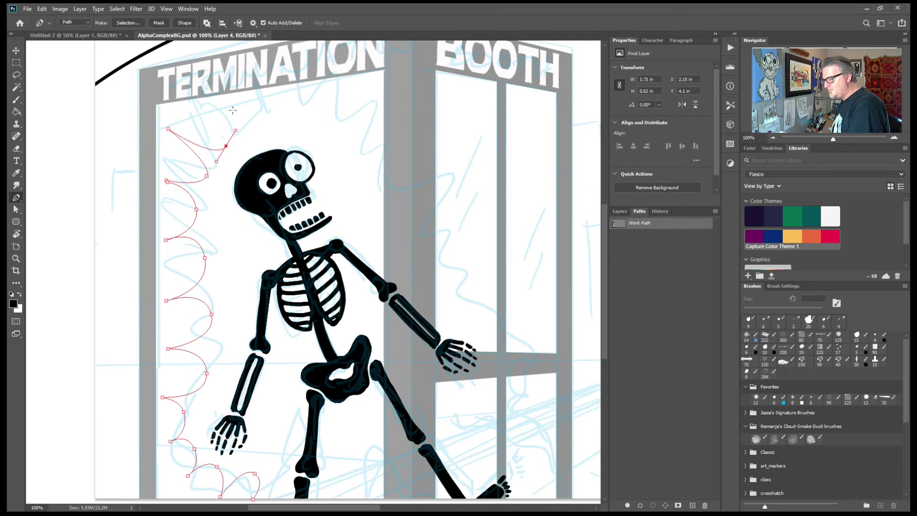
- Arc the burst path over the skull with tall curved spikes reaching into the TERMINATION sign and down toward the booth's middle post
{"action": "left_click", "coordinate": [199, 76]}
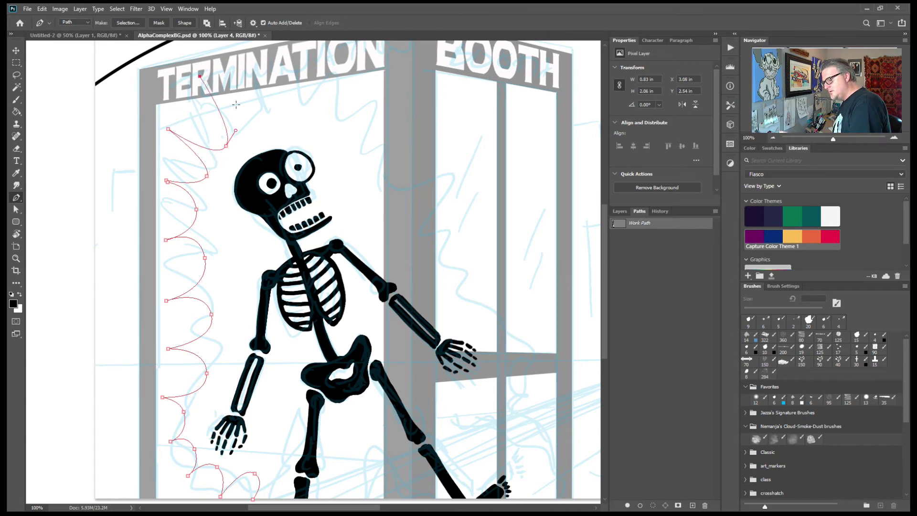
{"action": "left_click_drag", "start_coordinate": [254, 118], "coordinate": [365, 167]}
{"action": "left_click", "coordinate": [359, 70]}
{"action": "left_click", "coordinate": [383, 116]}
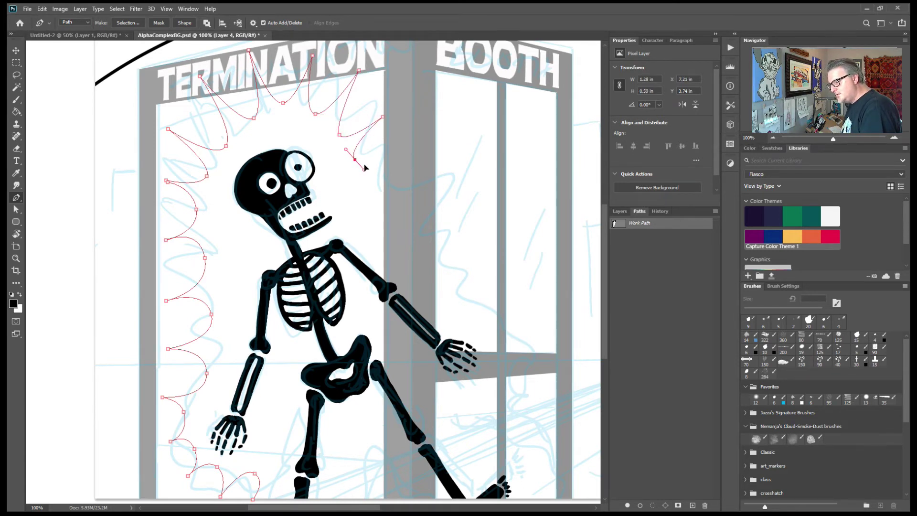
- Extend the burst path with two spikes reaching across the booth's middle post, curving back in above the outstretched arm's shoulder
{"action": "left_click", "coordinate": [409, 170]}
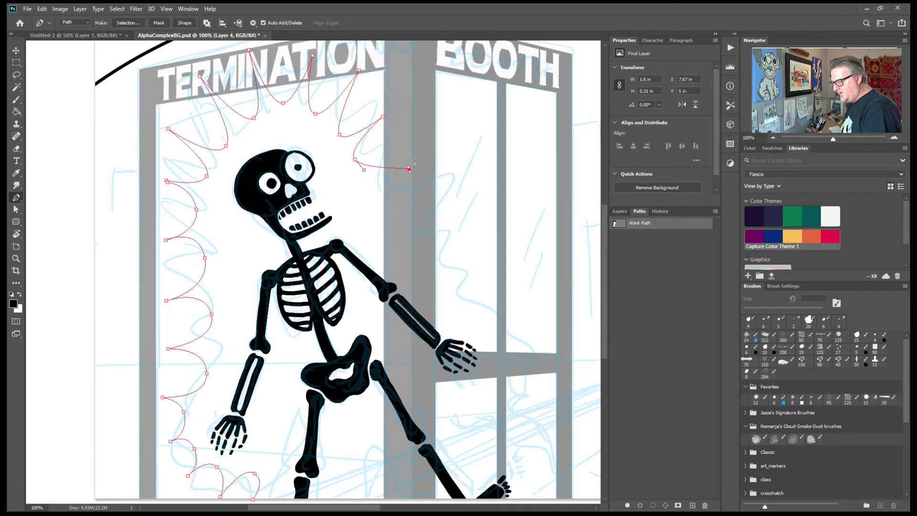
{"action": "left_click", "coordinate": [353, 196]}
{"action": "left_click_drag", "start_coordinate": [354, 201], "coordinate": [355, 214]}
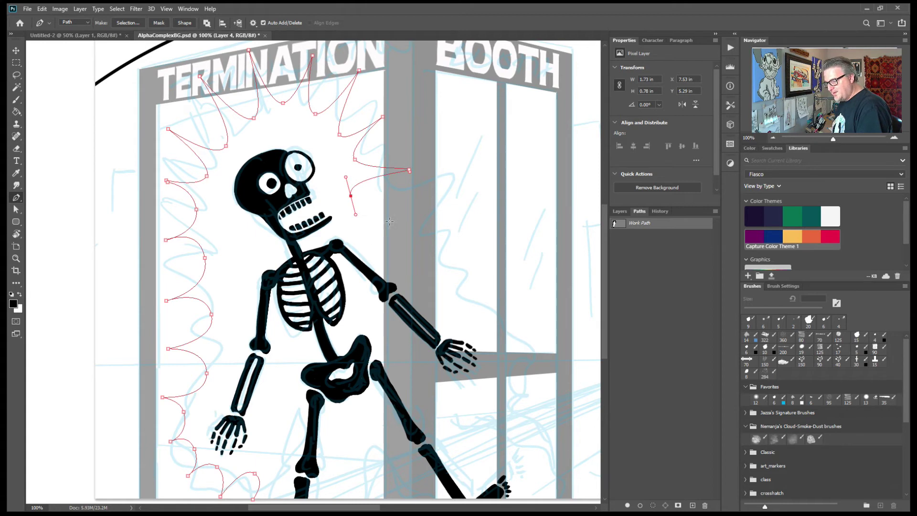
{"action": "left_click", "coordinate": [420, 198]}
{"action": "left_click_drag", "start_coordinate": [380, 235], "coordinate": [400, 247]}
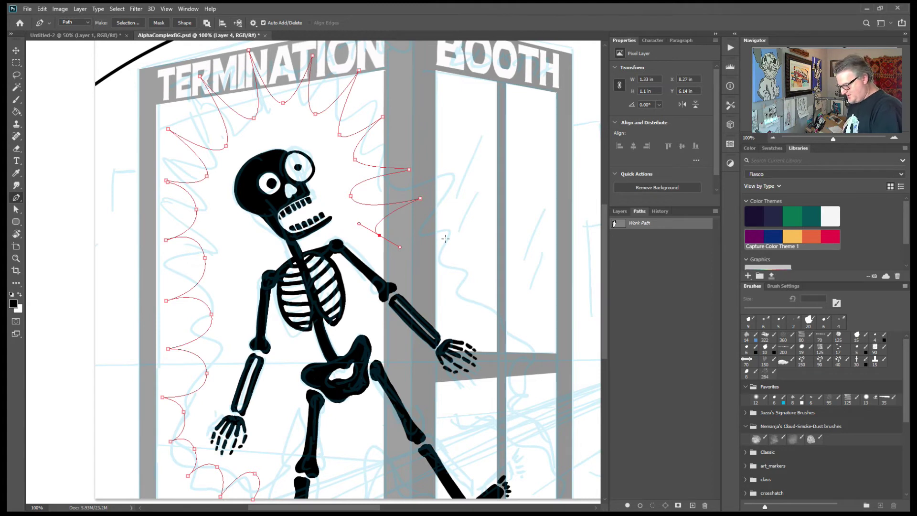
- Add two more curved spikes to the burst path across the booth's middle post, above the outstretched arm's elbow
{"action": "left_click", "coordinate": [427, 221]}
{"action": "left_click_drag", "start_coordinate": [414, 265], "coordinate": [428, 267]}
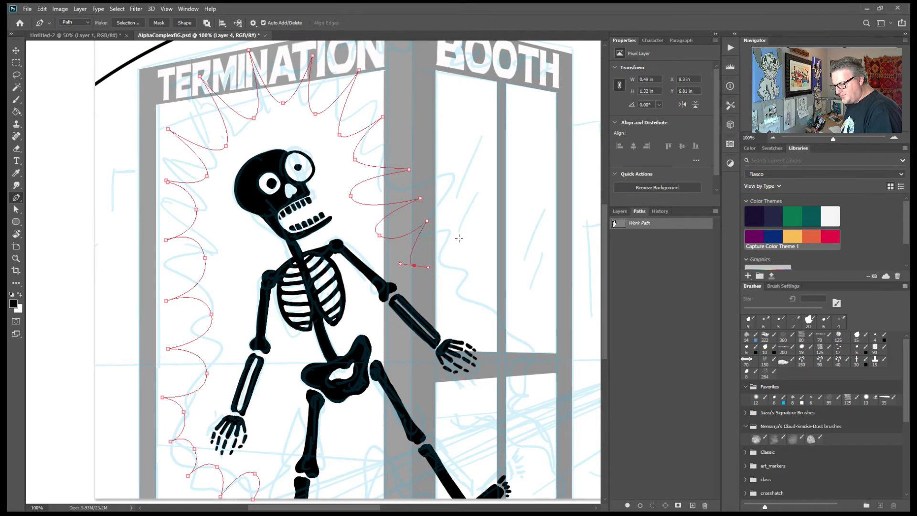
{"action": "left_click", "coordinate": [463, 236]}
{"action": "left_click", "coordinate": [462, 238]}
{"action": "left_click_drag", "start_coordinate": [427, 295], "coordinate": [437, 301]}
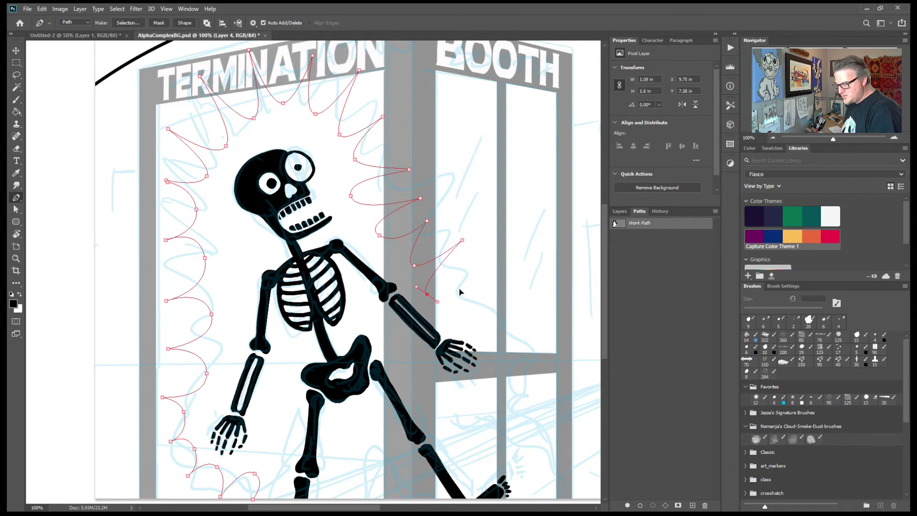
- Step the burst path down toward the thin post with two short curved spikes above the outstretched hand
{"action": "left_click", "coordinate": [469, 267]}
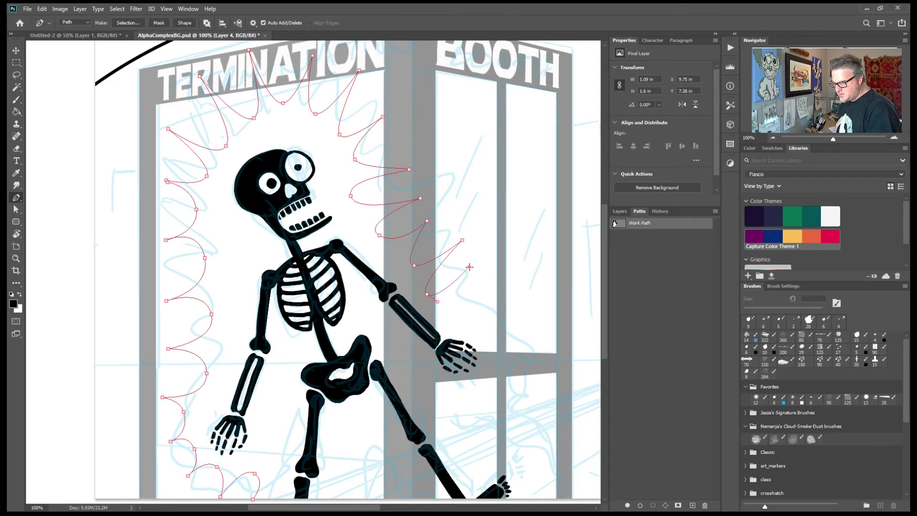
{"action": "left_click_drag", "start_coordinate": [466, 306], "coordinate": [481, 310]}
{"action": "left_click", "coordinate": [488, 292]}
{"action": "left_click", "coordinate": [478, 324]}
{"action": "left_click_drag", "start_coordinate": [478, 325], "coordinate": [483, 330]}
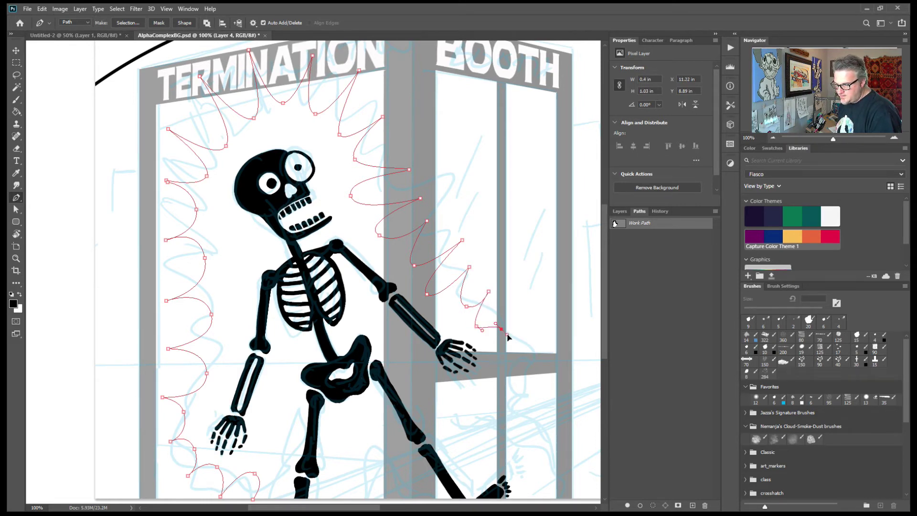
- Wrap the burst path around the outstretched hand's fingertips with two spikes reaching across the thin post and crossbar
{"action": "left_click_drag", "start_coordinate": [508, 336], "coordinate": [490, 354]}
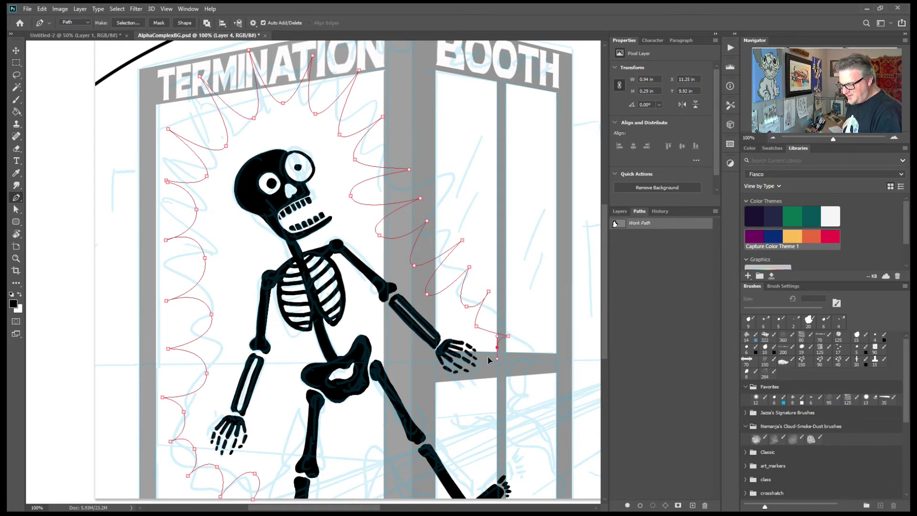
{"action": "key", "text": "ctrl+z"}
{"action": "left_click_drag", "start_coordinate": [495, 354], "coordinate": [494, 338]}
{"action": "left_click", "coordinate": [520, 370]}
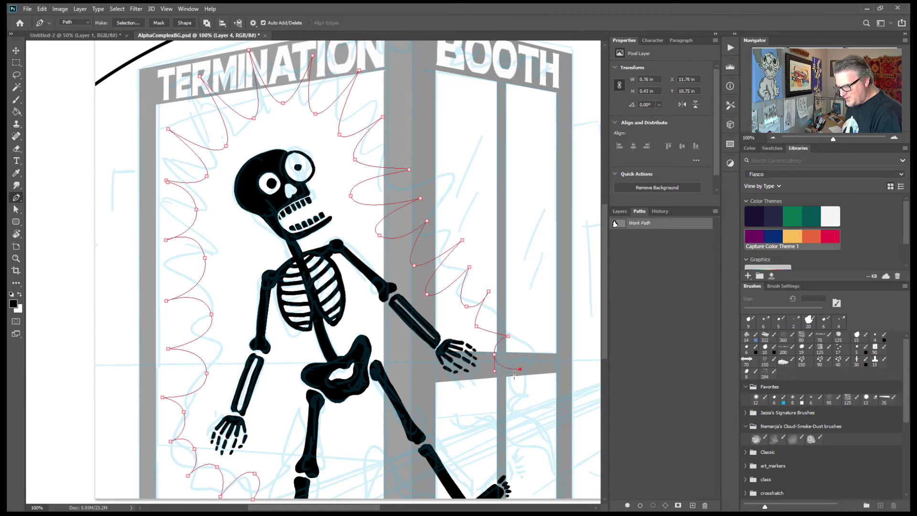
{"action": "left_click_drag", "start_coordinate": [486, 385], "coordinate": [477, 403]}
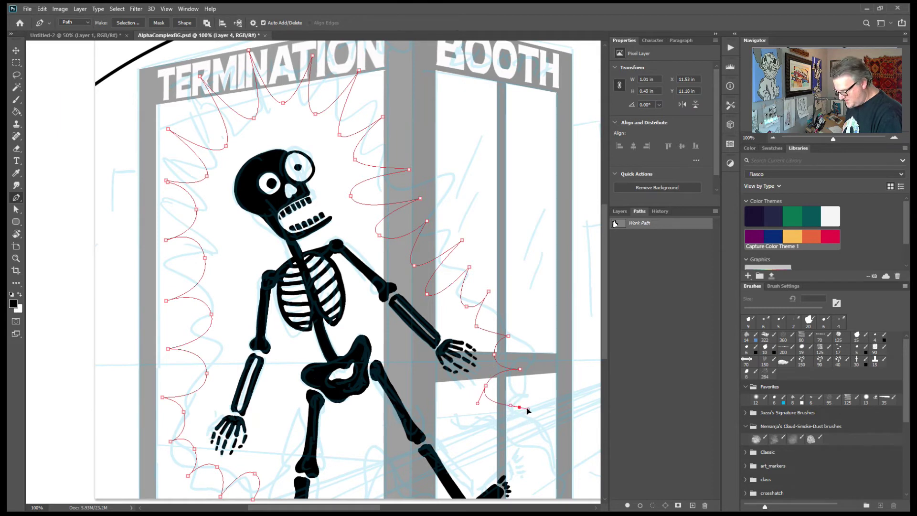
- Carry the burst path down beside the raised foot with four more small spikes, ending at the canvas's lower edge
{"action": "left_click", "coordinate": [526, 407]}
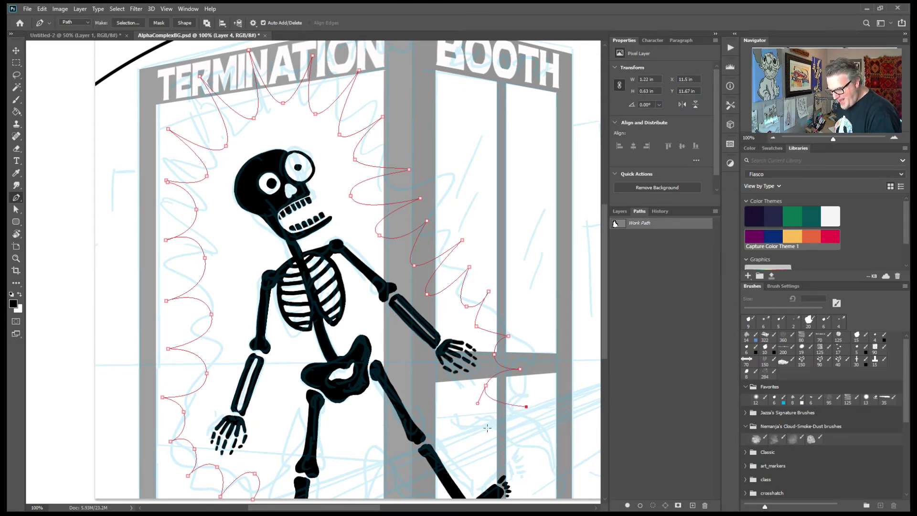
{"action": "left_click_drag", "start_coordinate": [489, 432], "coordinate": [500, 442]}
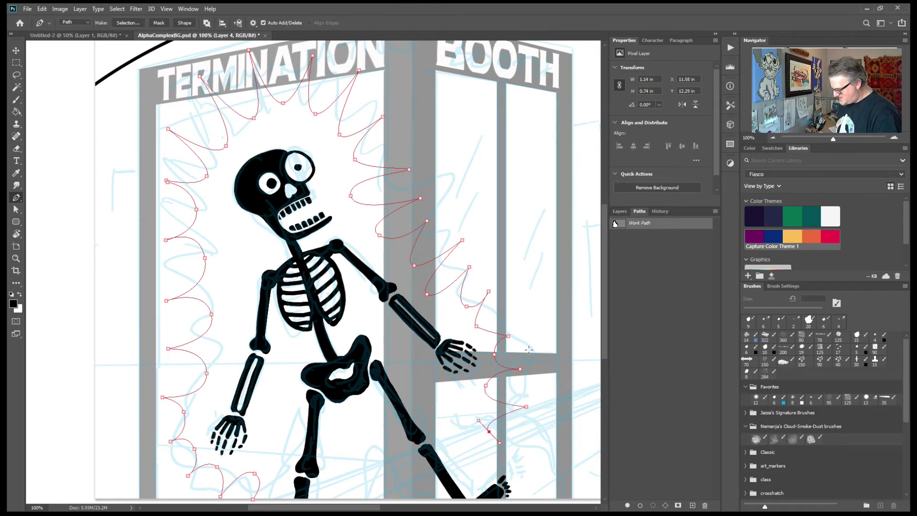
{"action": "left_click", "coordinate": [523, 428]}
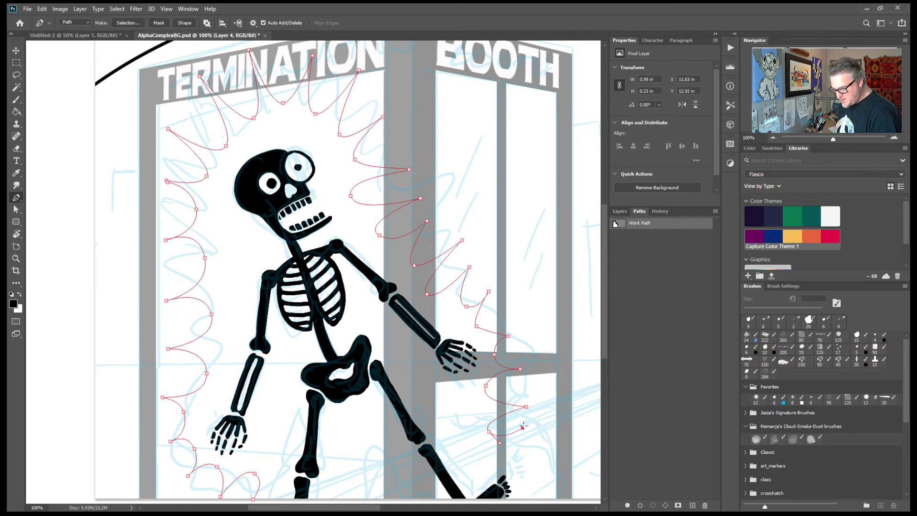
{"action": "left_click_drag", "start_coordinate": [517, 453], "coordinate": [536, 488]}
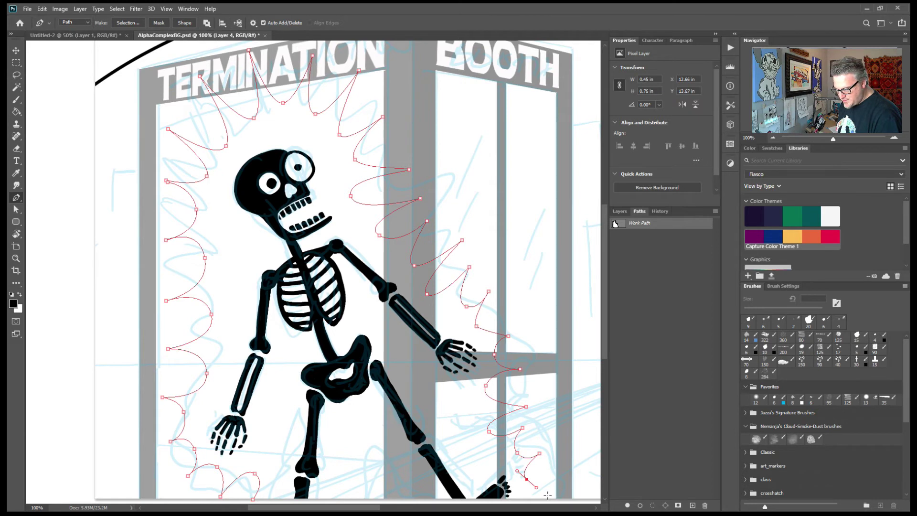
{"action": "left_click", "coordinate": [555, 483]}
{"action": "left_click_drag", "start_coordinate": [546, 500], "coordinate": [551, 504]}
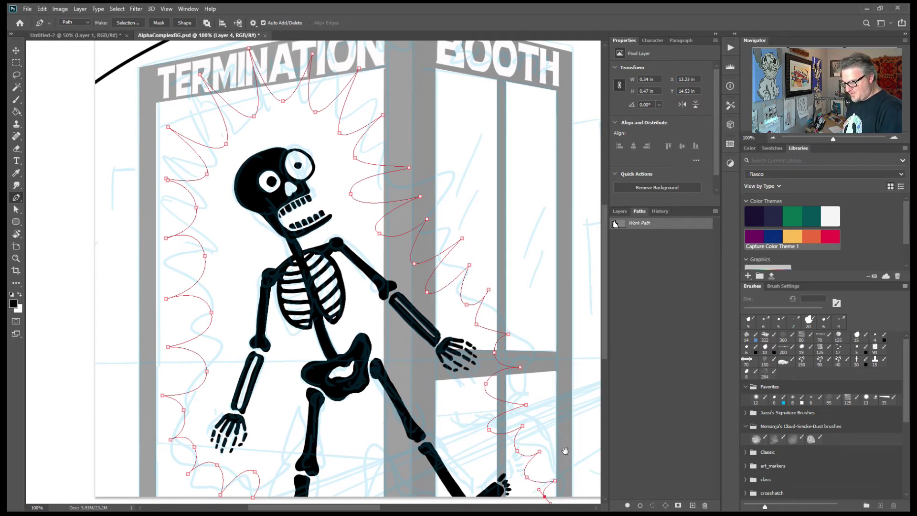
- Close the burst path with a line running below the canvas edge back to its starting point
{"action": "left_click_drag", "start_coordinate": [565, 451], "coordinate": [589, 366]}
{"action": "left_click", "coordinate": [534, 431]}
{"action": "left_click", "coordinate": [336, 430]}
{"action": "left_click", "coordinate": [276, 411]}
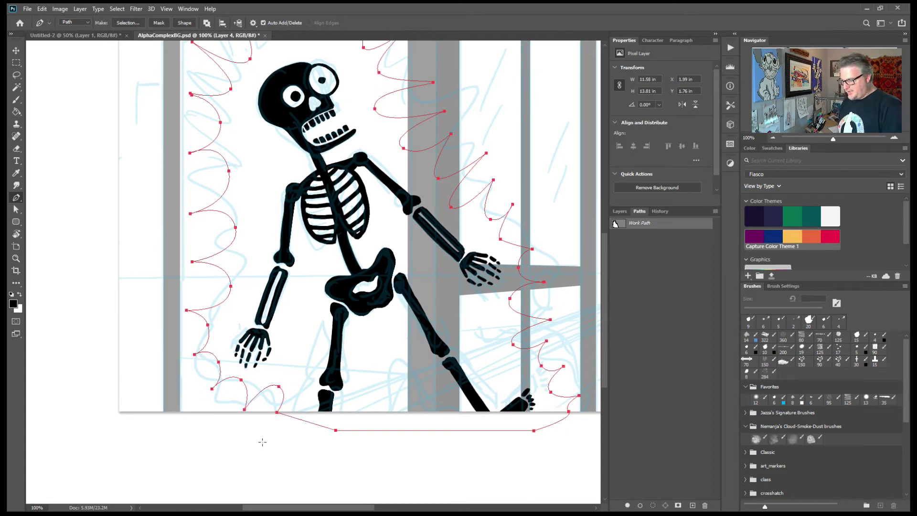
- Reshape the burst beside the bent arm's shoulder with Direct Selection, pulling the inner curve toward the neck and moving the neighbouring anchors
{"action": "left_click_drag", "start_coordinate": [508, 231], "coordinate": [512, 302]}
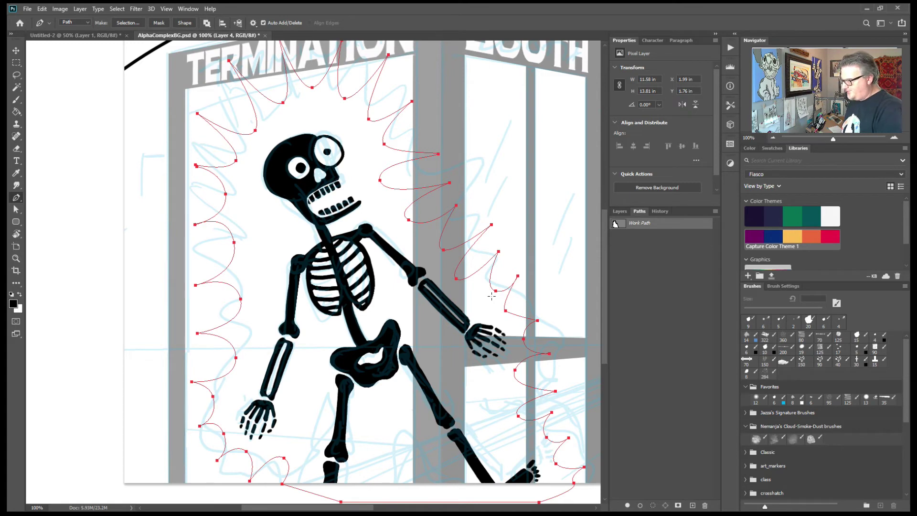
{"action": "key", "text": "a"}
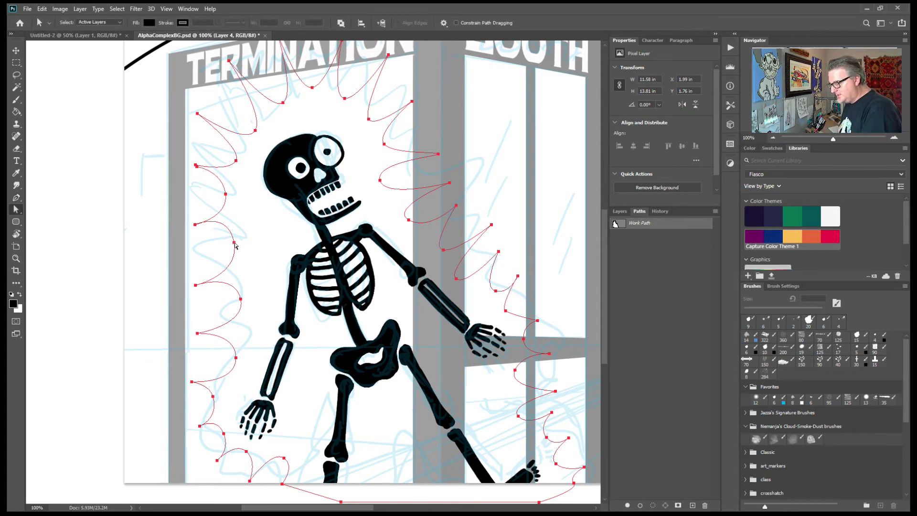
{"action": "left_click_drag", "start_coordinate": [235, 244], "coordinate": [249, 245]}
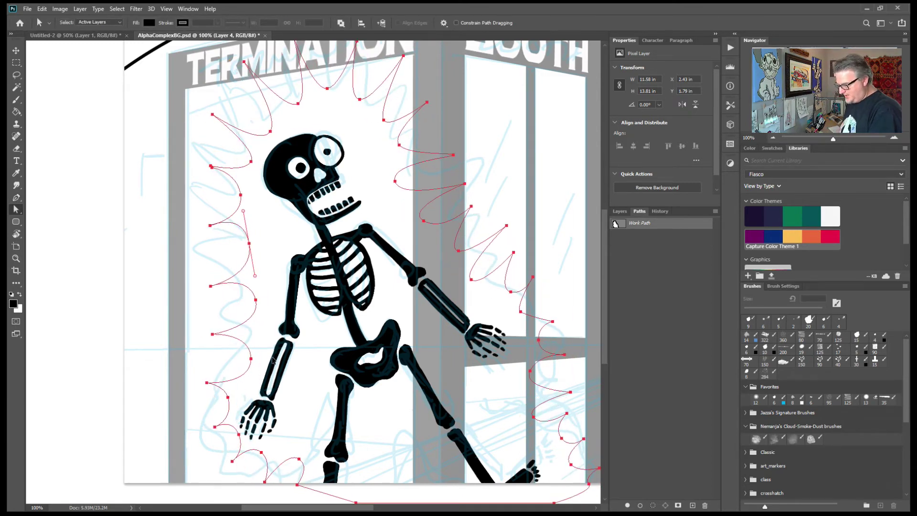
{"action": "key", "text": "ctrl+z"}
{"action": "left_click", "coordinate": [234, 243]}
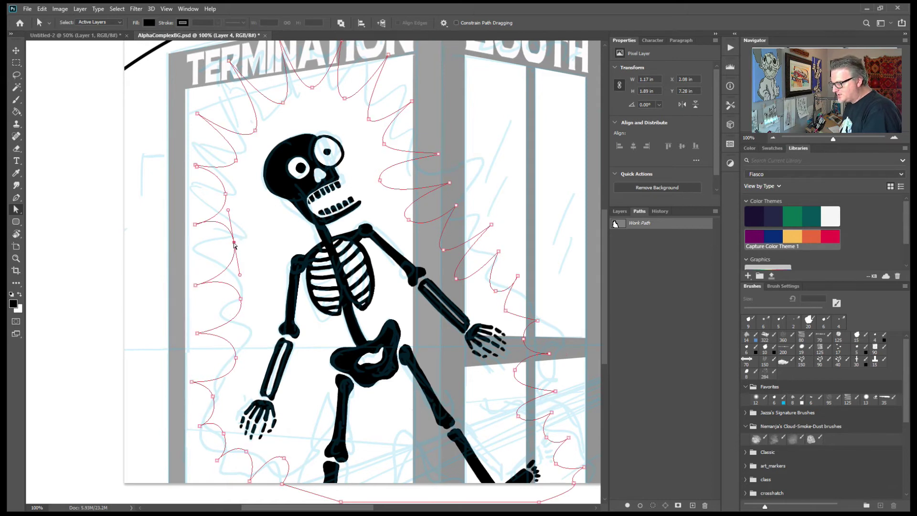
{"action": "left_click_drag", "start_coordinate": [234, 244], "coordinate": [272, 236]}
{"action": "left_click_drag", "start_coordinate": [195, 224], "coordinate": [202, 180]}
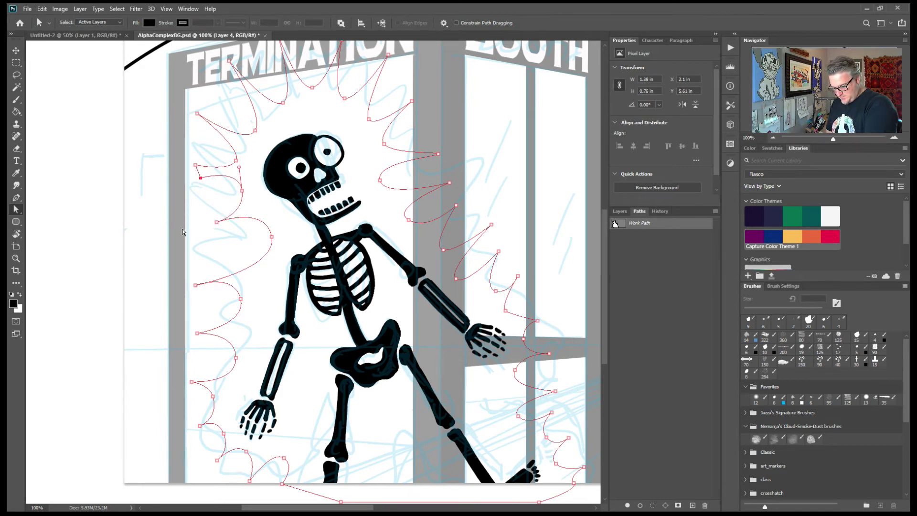
- Delete the stray anchor left of the skull and rejoin the path's open ends with the Pen tool
{"action": "key", "text": "Delete"}
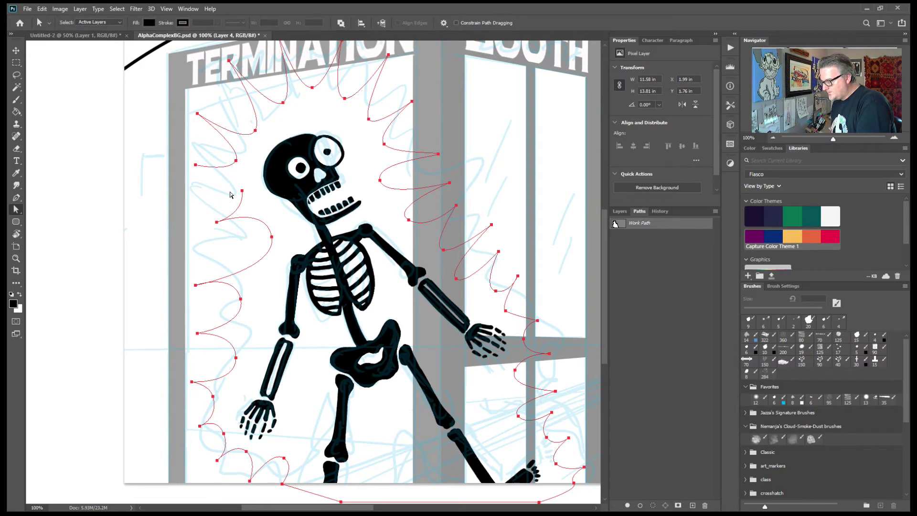
{"action": "key", "text": "p"}
{"action": "left_click", "coordinate": [193, 166]}
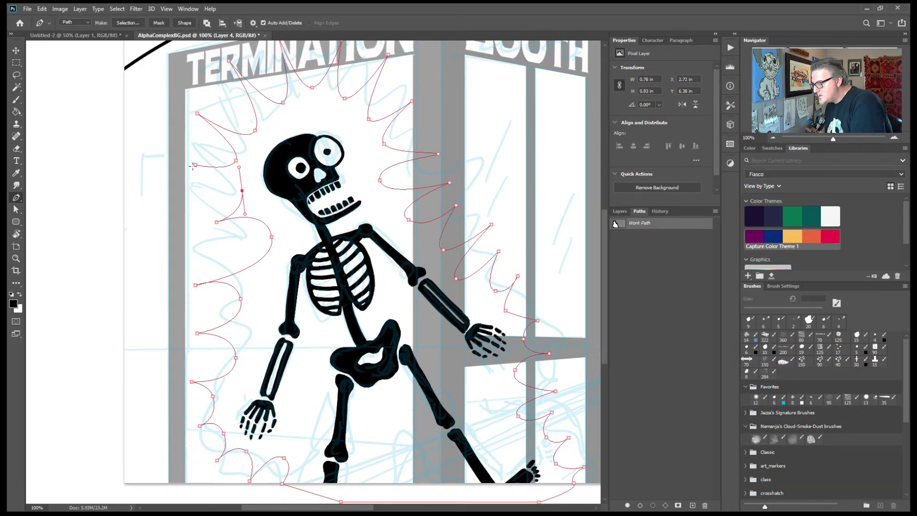
{"action": "left_click", "coordinate": [196, 166]}
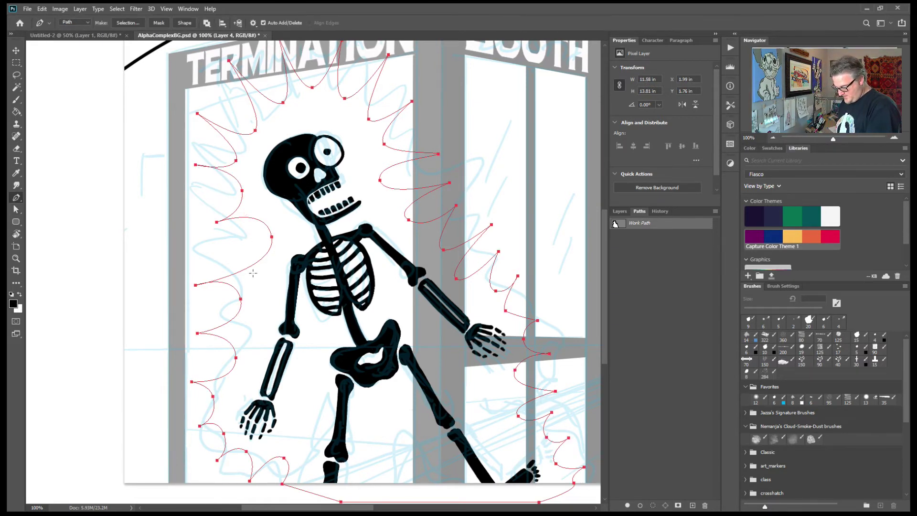
- Adjust the inner anchor points of the burst around the skull's top and both sides with Direct Selection
{"action": "key", "text": "a"}
{"action": "left_click", "coordinate": [236, 161]}
{"action": "left_click_drag", "start_coordinate": [237, 162], "coordinate": [240, 159]}
{"action": "left_click", "coordinate": [283, 103]}
{"action": "left_click_drag", "start_coordinate": [313, 88], "coordinate": [367, 125]}
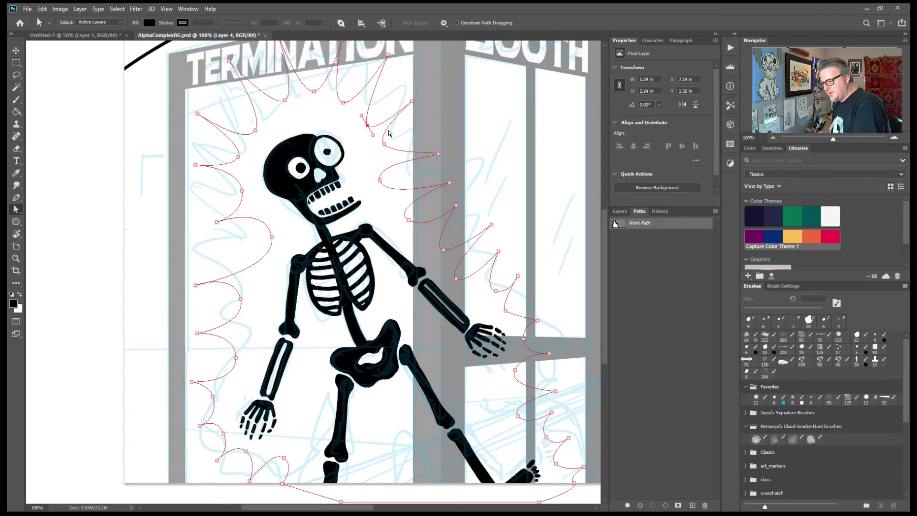
{"action": "left_click_drag", "start_coordinate": [380, 180], "coordinate": [391, 188]}
- Reposition the burst's curve and tip anchors along the left frame, from beside the ribcage down to below the lowered hand
{"action": "left_click_drag", "start_coordinate": [242, 301], "coordinate": [260, 311]}
{"action": "left_click_drag", "start_coordinate": [197, 286], "coordinate": [222, 218]}
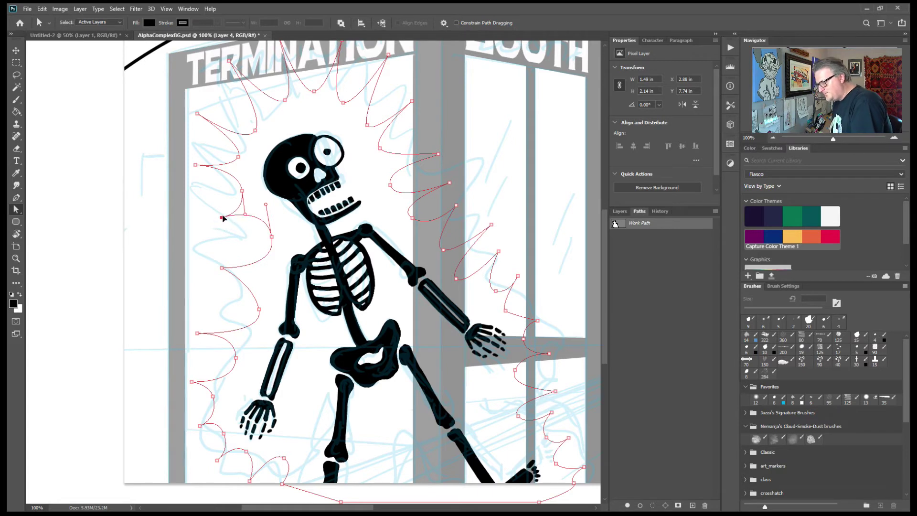
{"action": "left_click_drag", "start_coordinate": [198, 334], "coordinate": [209, 328]}
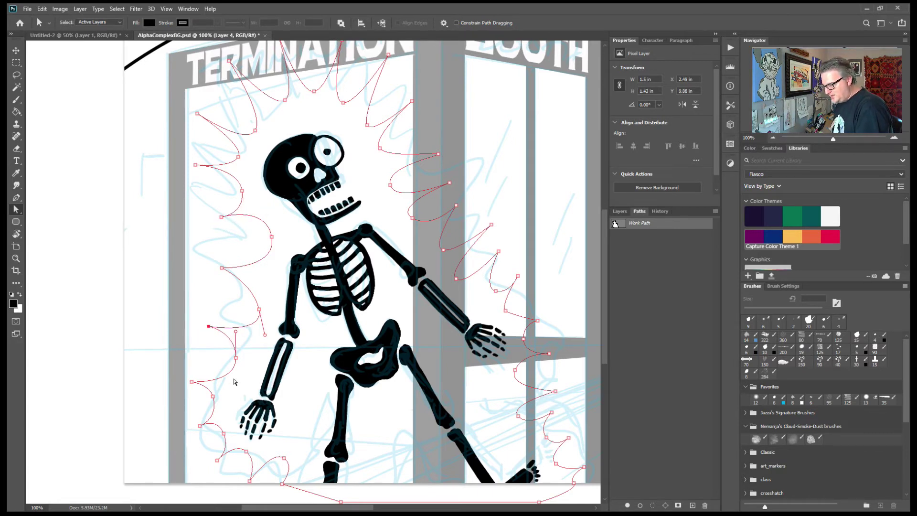
{"action": "left_click_drag", "start_coordinate": [238, 363], "coordinate": [240, 372]}
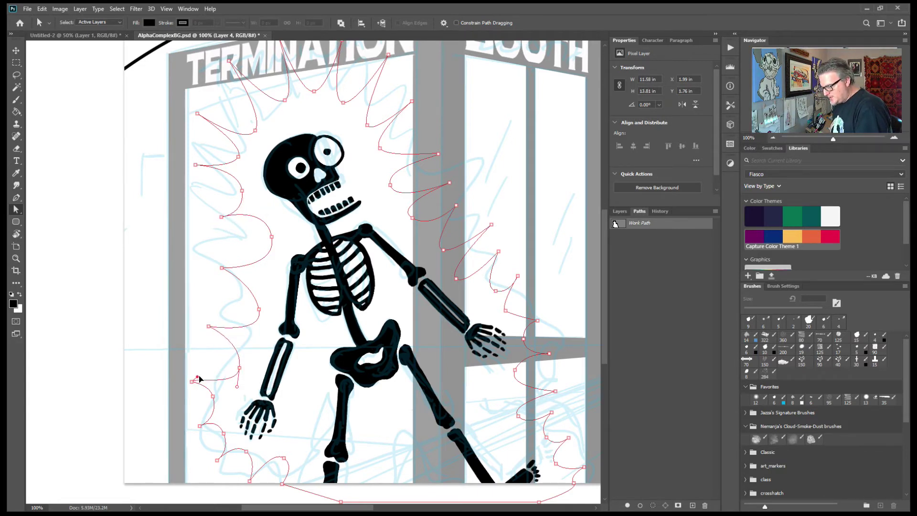
{"action": "left_click_drag", "start_coordinate": [204, 389], "coordinate": [266, 461]}
{"action": "left_click_drag", "start_coordinate": [220, 480], "coordinate": [291, 473]}
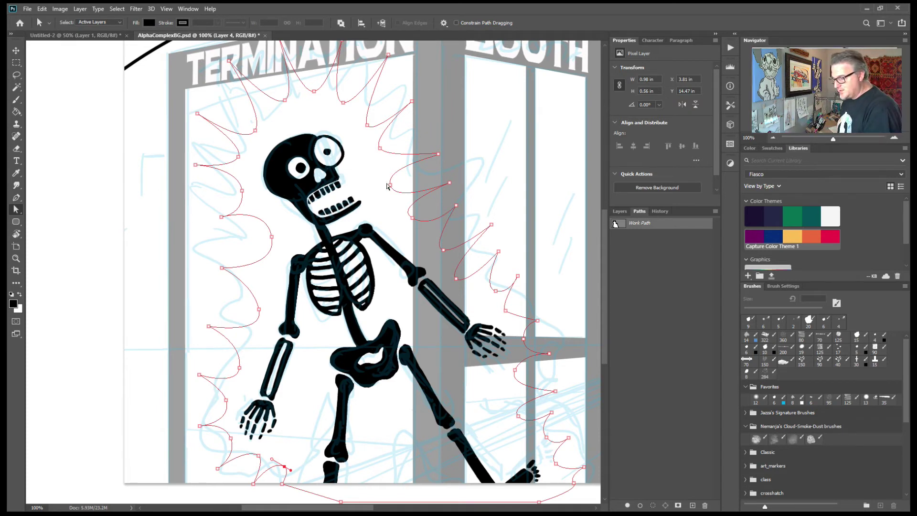
- Move the curve and tip anchors of the spikes over the middle post, angling them upward from the skull and shoulder
{"action": "left_click_drag", "start_coordinate": [391, 187], "coordinate": [405, 232]}
{"action": "left_click_drag", "start_coordinate": [456, 209], "coordinate": [492, 233]}
{"action": "left_click_drag", "start_coordinate": [443, 252], "coordinate": [451, 245]}
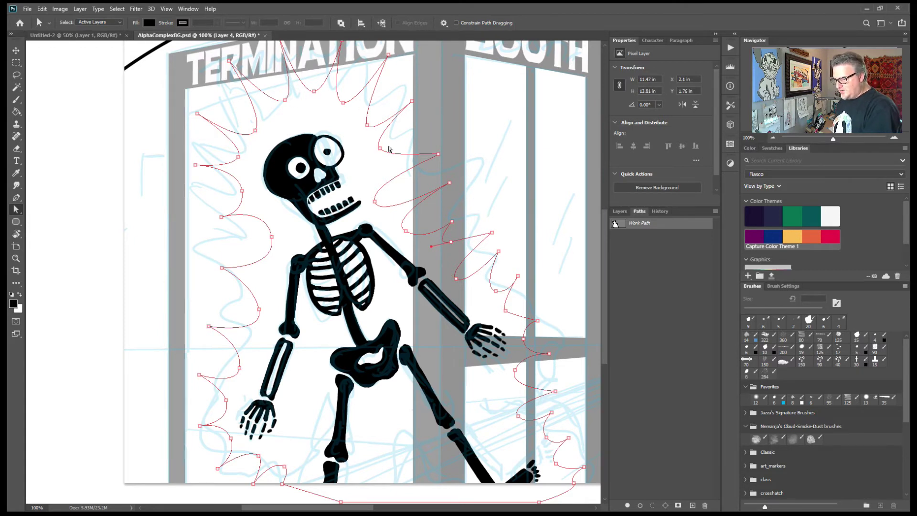
{"action": "left_click_drag", "start_coordinate": [379, 150], "coordinate": [367, 163]}
{"action": "left_click_drag", "start_coordinate": [412, 103], "coordinate": [413, 127]}
{"action": "left_click_drag", "start_coordinate": [441, 156], "coordinate": [430, 150]}
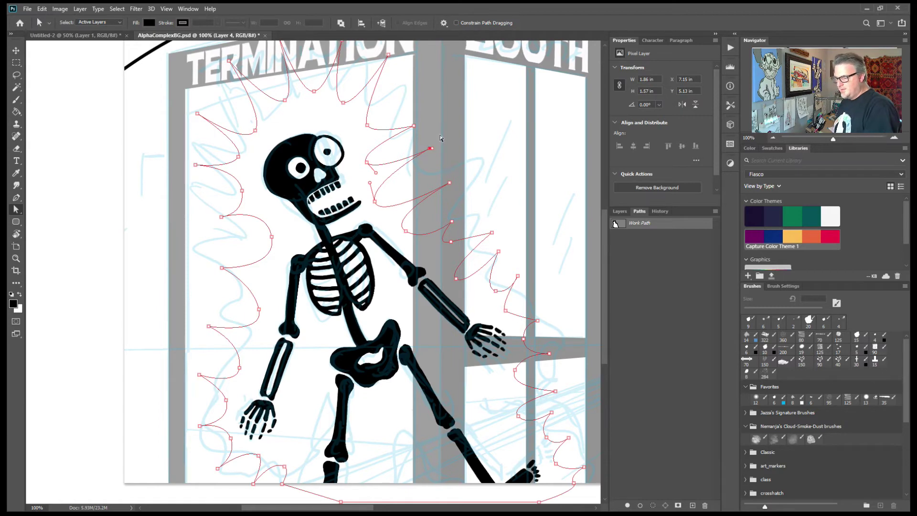
- Convert the two spike tips over the middle post beside the skull to sharp corners with the Convert Point tool
{"action": "scroll", "coordinate": [440, 138], "scroll_direction": "up", "scroll_amount": 5}
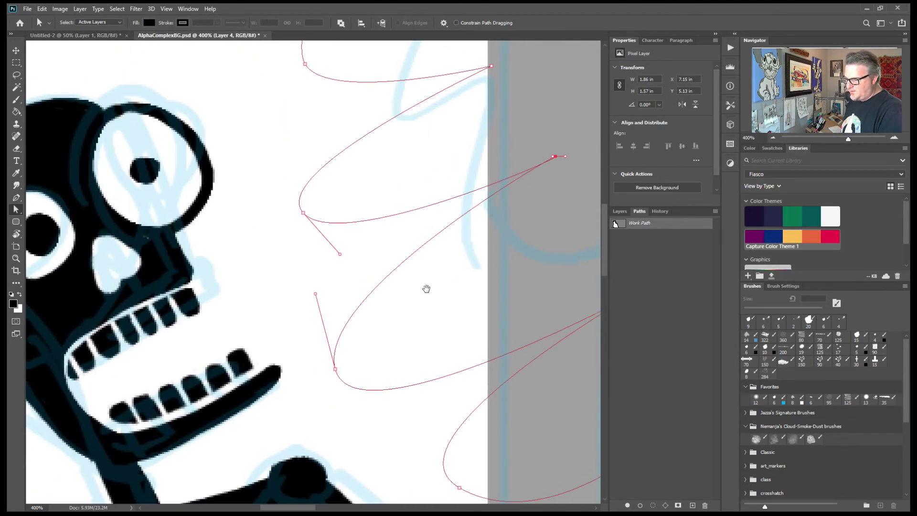
{"action": "scroll", "coordinate": [427, 289], "scroll_direction": "up", "scroll_amount": 3}
{"action": "scroll", "coordinate": [426, 289], "scroll_direction": "right", "scroll_amount": 3}
{"action": "left_click_drag", "start_coordinate": [516, 212], "coordinate": [490, 185]}
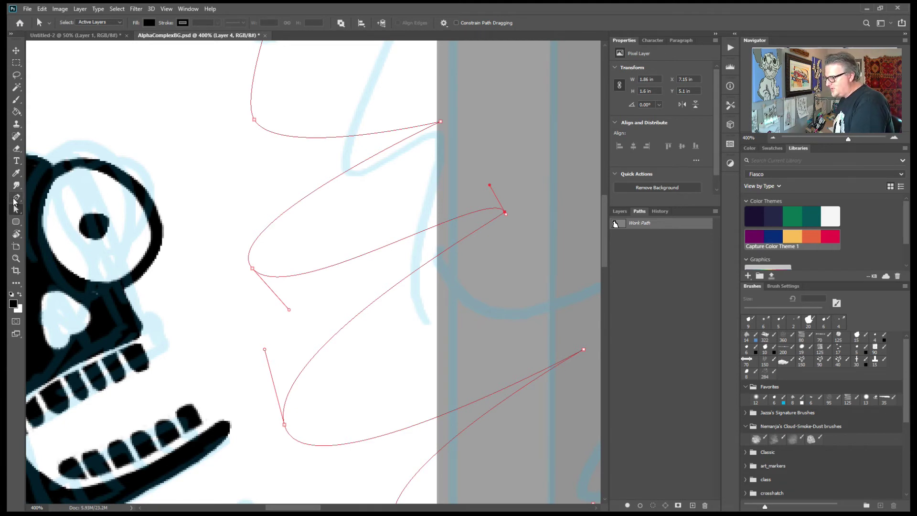
{"action": "left_click", "coordinate": [13, 201]}
{"action": "key", "text": "alt"}
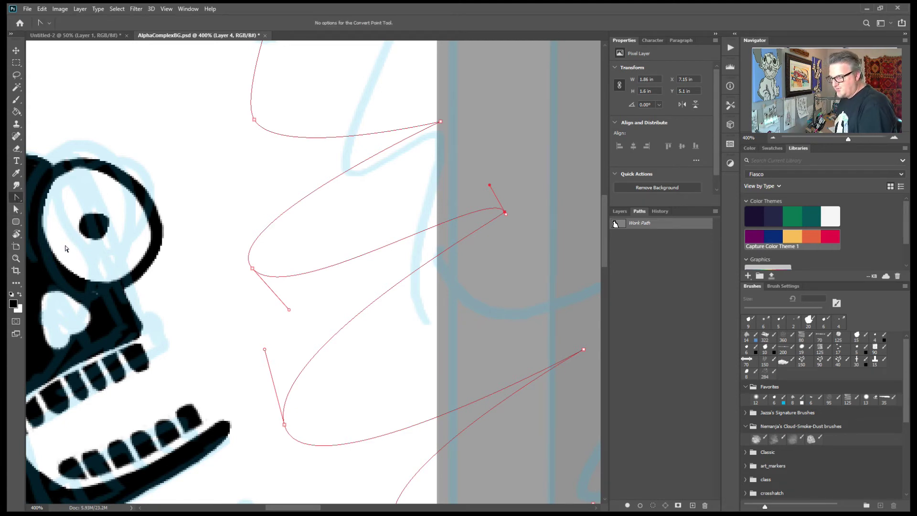
{"action": "left_click", "coordinate": [505, 213]}
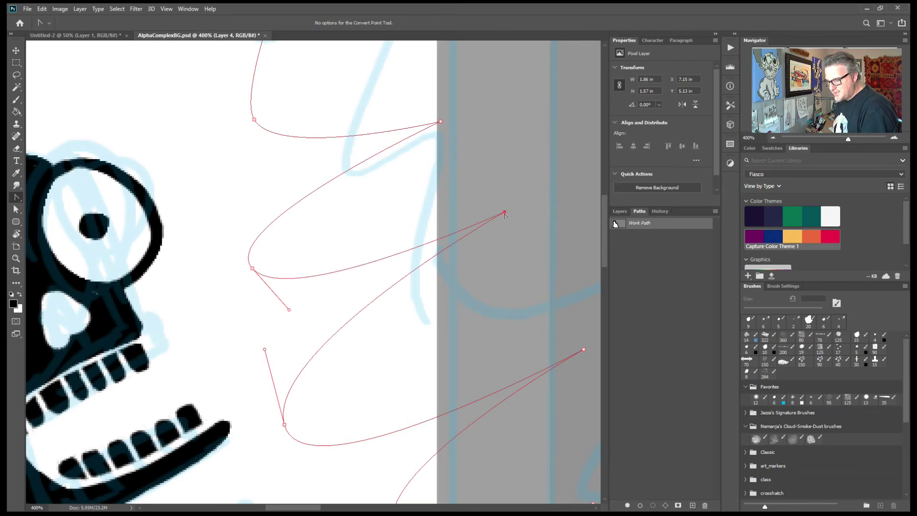
{"action": "left_click", "coordinate": [441, 123]}
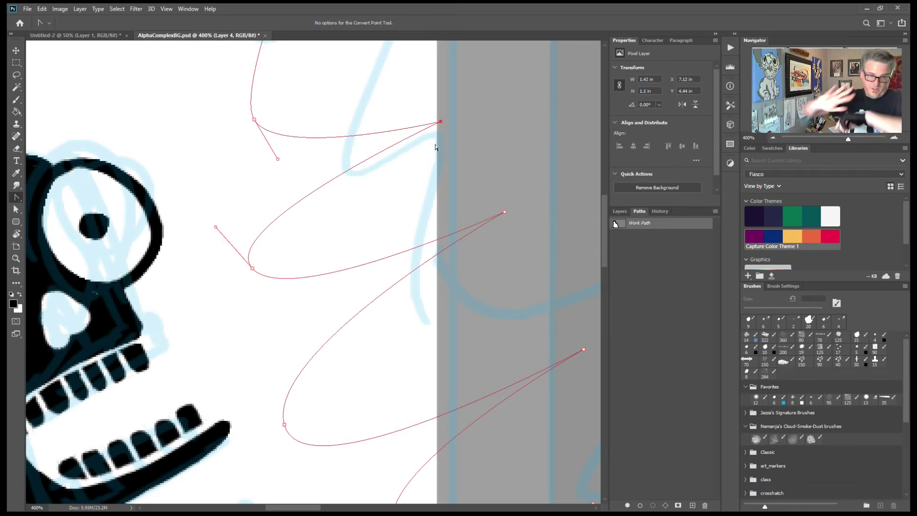
- Convert the spike tip just right of the middle post, above the raised forearm, to a corner and bend its upper edge
{"action": "left_click_drag", "start_coordinate": [476, 368], "coordinate": [363, 111]}
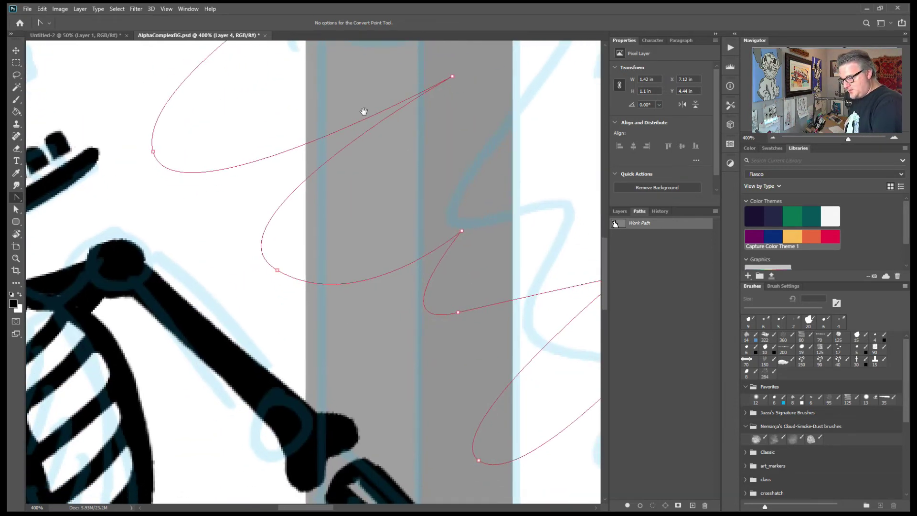
{"action": "left_click_drag", "start_coordinate": [499, 363], "coordinate": [193, 286]}
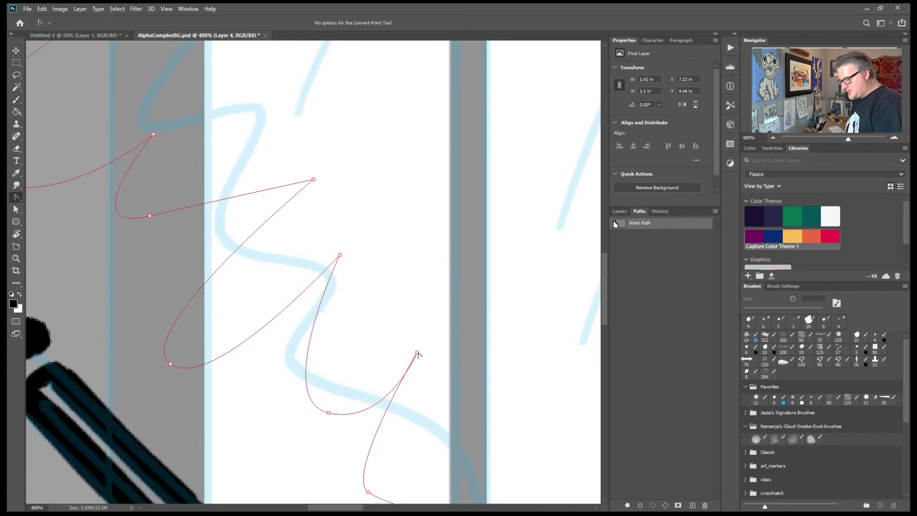
{"action": "left_click", "coordinate": [313, 181]}
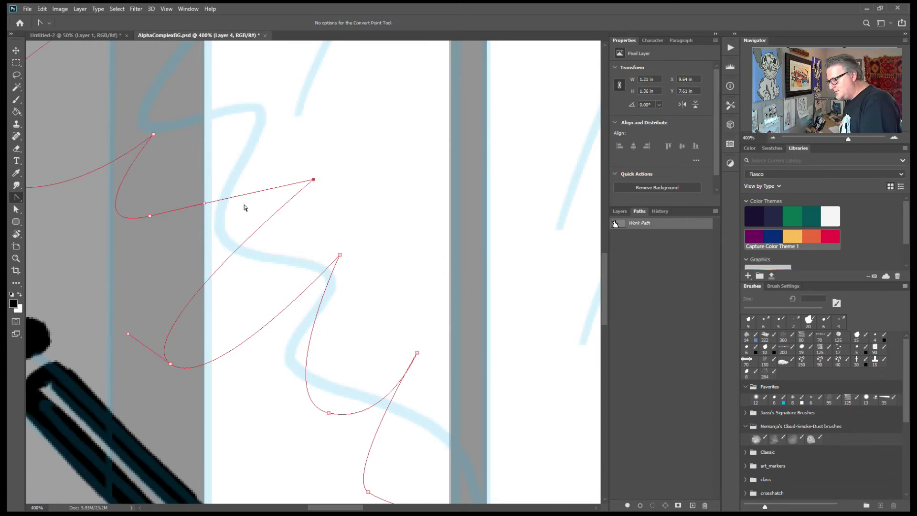
{"action": "left_click_drag", "start_coordinate": [205, 204], "coordinate": [205, 216]}
- Move the inner anchor over the middle post above the elbow and swing both its handles to form a rounded valley
{"action": "key", "text": "z"}
{"action": "left_click", "coordinate": [151, 218]}
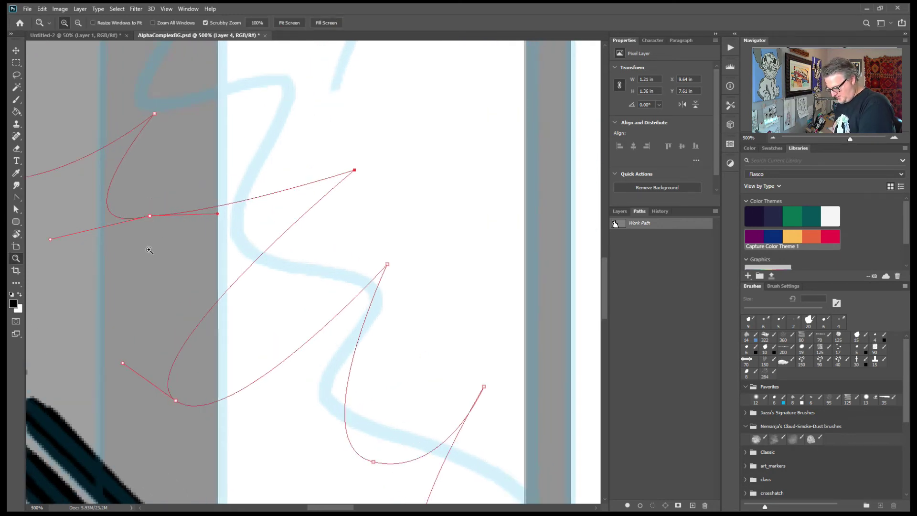
{"action": "key", "text": "a"}
{"action": "left_click_drag", "start_coordinate": [150, 216], "coordinate": [124, 234]}
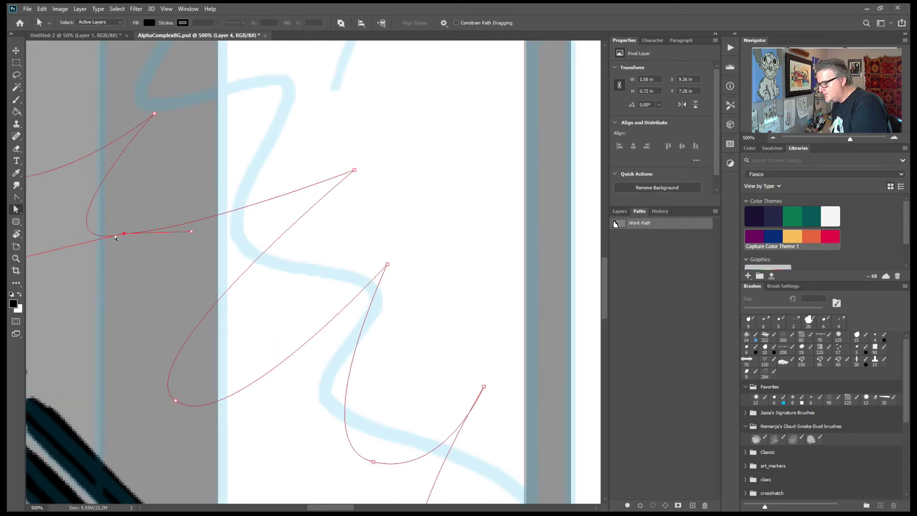
{"action": "left_click", "coordinate": [67, 250]}
{"action": "left_click", "coordinate": [122, 233]}
{"action": "left_click_drag", "start_coordinate": [139, 298], "coordinate": [317, 287]}
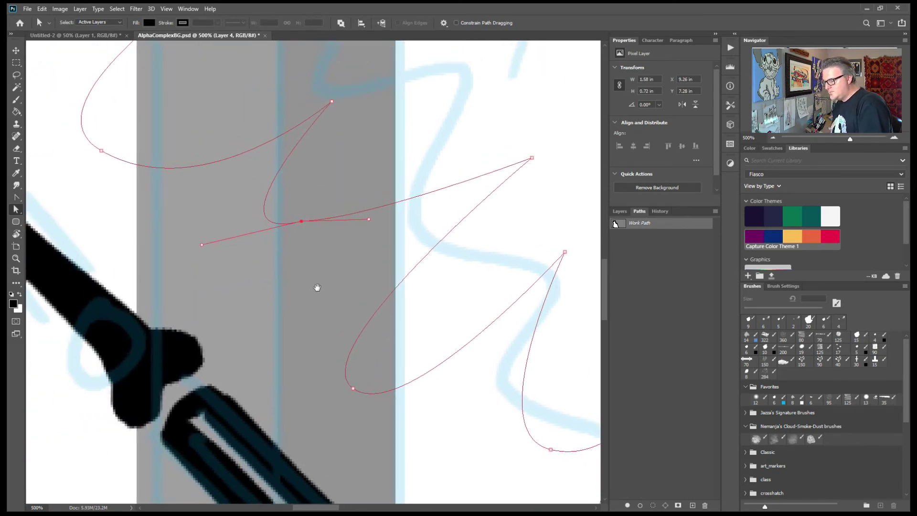
{"action": "left_click_drag", "start_coordinate": [204, 245], "coordinate": [266, 177]}
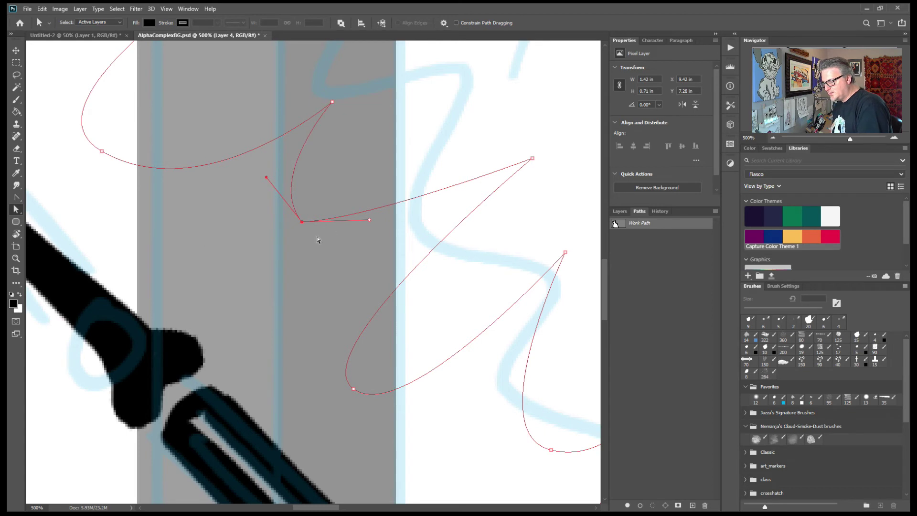
{"action": "left_click_drag", "start_coordinate": [370, 221], "coordinate": [355, 280]}
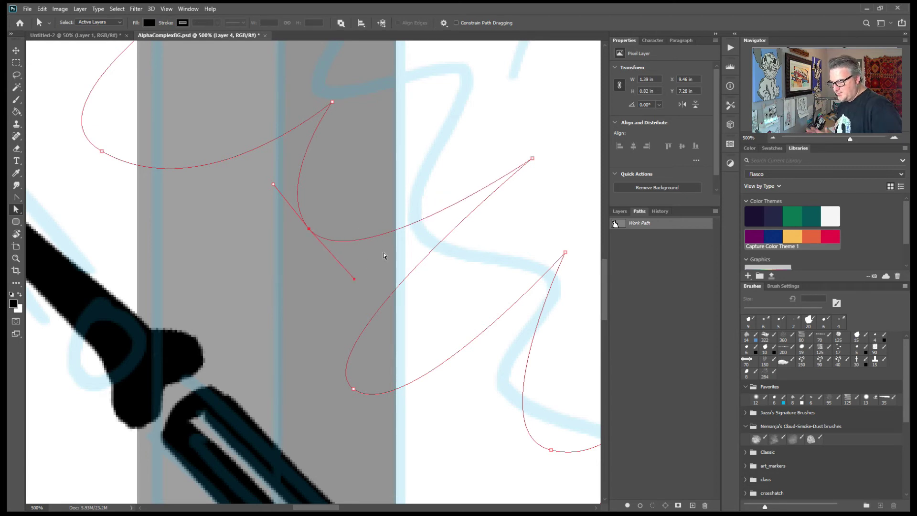
- Lengthen the handles of the valley anchors on either side of the spike above the raised forearm to round their curves
{"action": "left_click", "coordinate": [353, 389]}
{"action": "left_click_drag", "start_coordinate": [300, 351], "coordinate": [278, 331]}
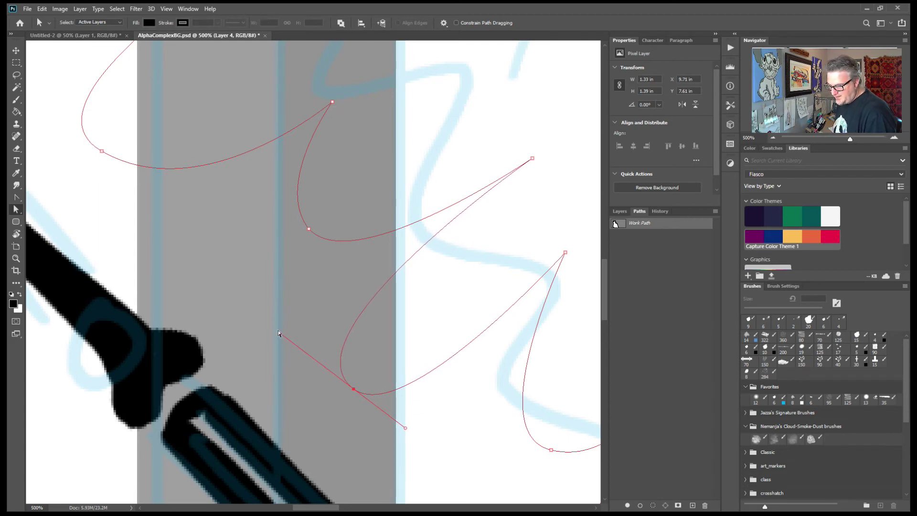
{"action": "left_click_drag", "start_coordinate": [407, 430], "coordinate": [447, 459]}
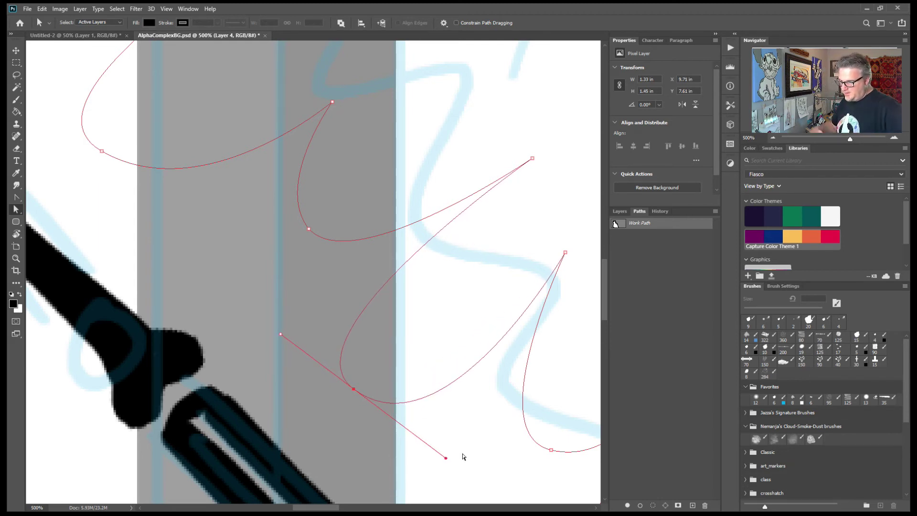
{"action": "left_click", "coordinate": [317, 221]}
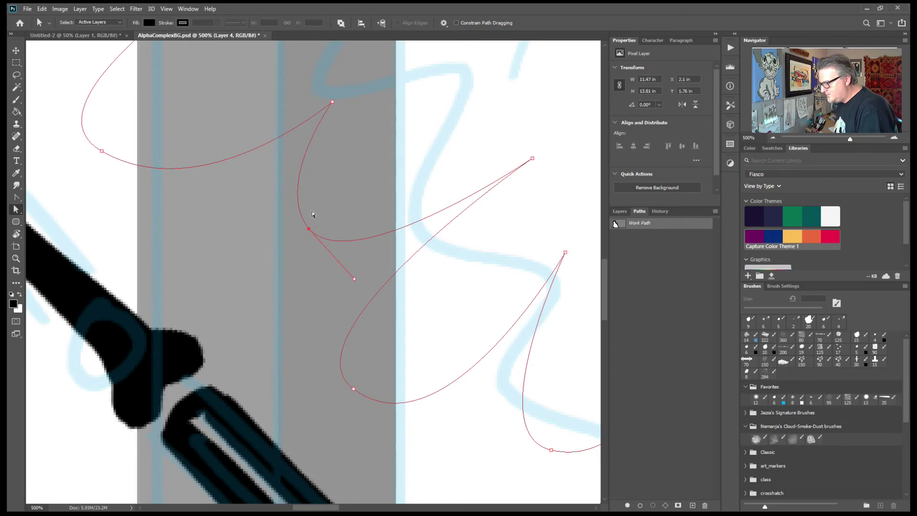
{"action": "left_click", "coordinate": [102, 151]}
{"action": "left_click_drag", "start_coordinate": [206, 212], "coordinate": [249, 234]}
- Reshape the two valleys above the raised hand, shifting the lower anchor down toward the thin window post and angling its handle
{"action": "left_click_drag", "start_coordinate": [447, 408], "coordinate": [172, 189]}
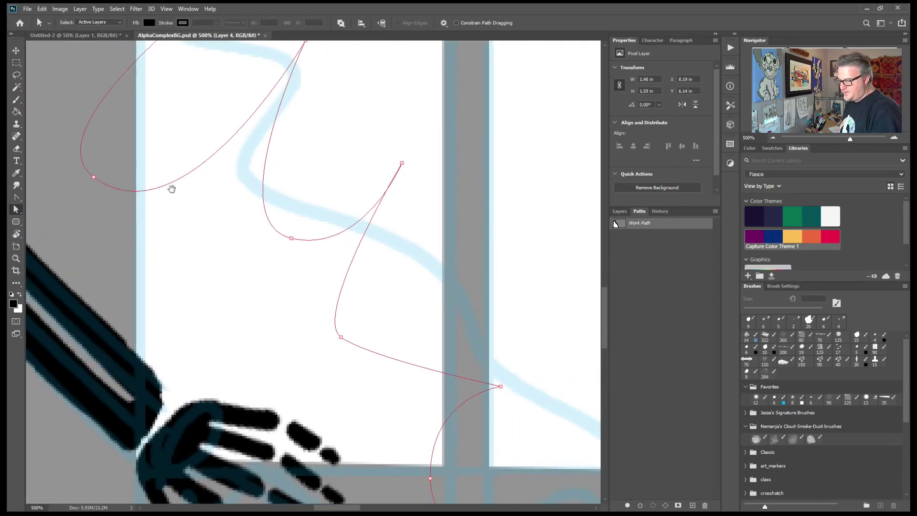
{"action": "left_click", "coordinate": [403, 164]}
{"action": "left_click_drag", "start_coordinate": [364, 258], "coordinate": [325, 258]}
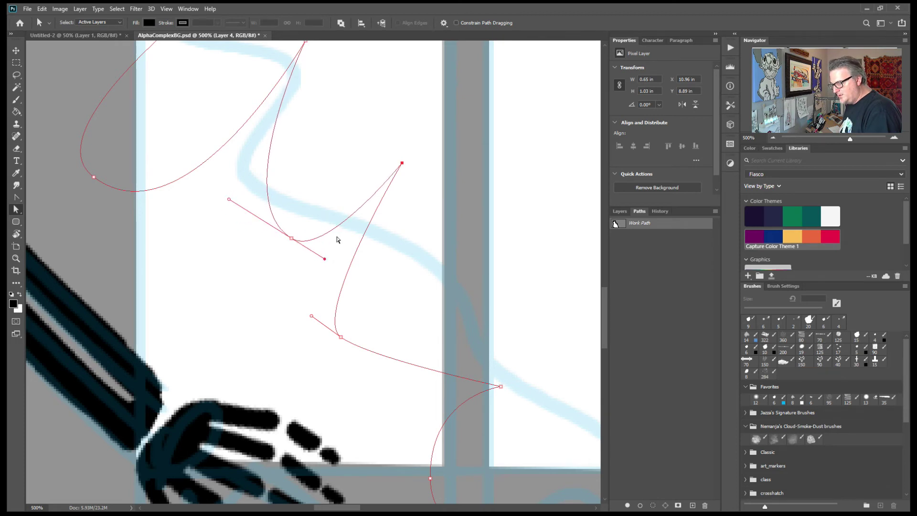
{"action": "left_click_drag", "start_coordinate": [345, 341], "coordinate": [368, 372]}
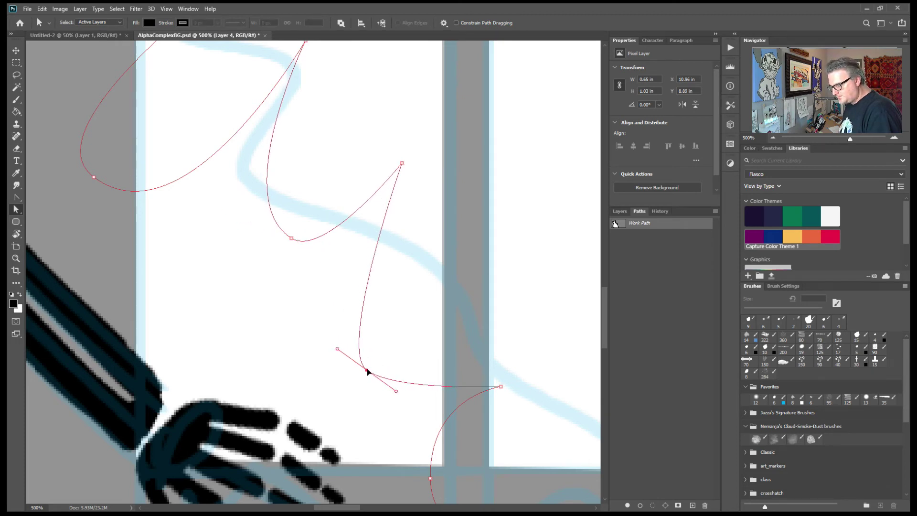
{"action": "left_click", "coordinate": [396, 396]}
{"action": "left_click", "coordinate": [367, 372]}
{"action": "mouse_move", "coordinate": [396, 395]}
{"action": "left_mouse_down"}
{"action": "mouse_move", "coordinate": [387, 408]}
{"action": "mouse_move", "coordinate": [399, 403]}
{"action": "left_mouse_up"}
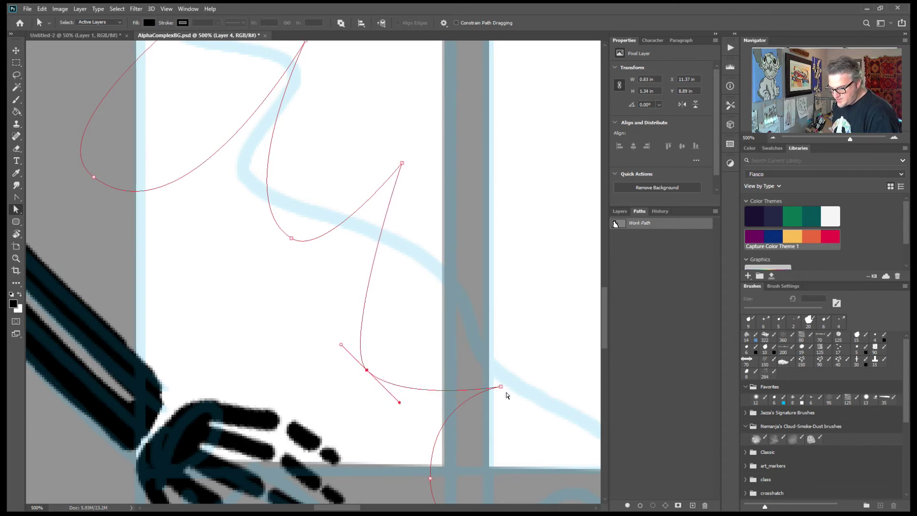
- Nudge the spike tip above the crossbar outward and turn the handles of the valley anchor below the crossbar nearly vertical
{"action": "left_click_drag", "start_coordinate": [502, 388], "coordinate": [540, 115]}
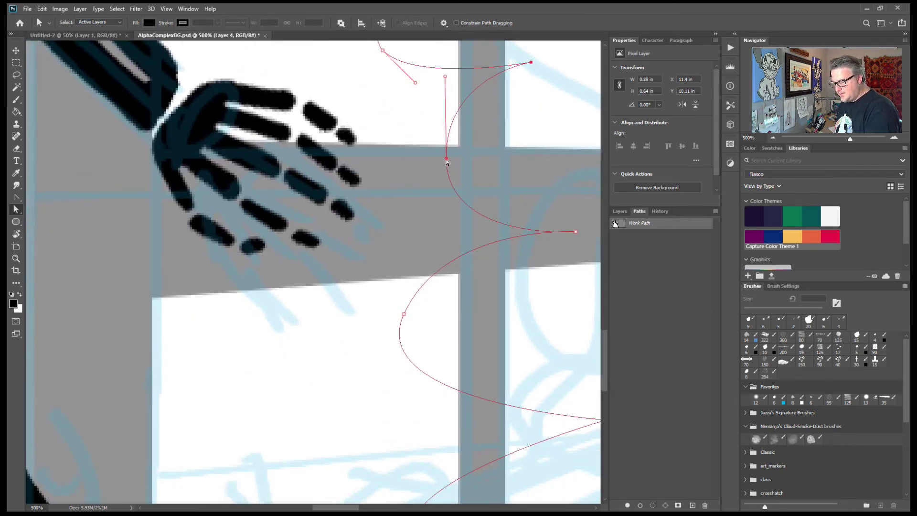
{"action": "left_click", "coordinate": [404, 315]}
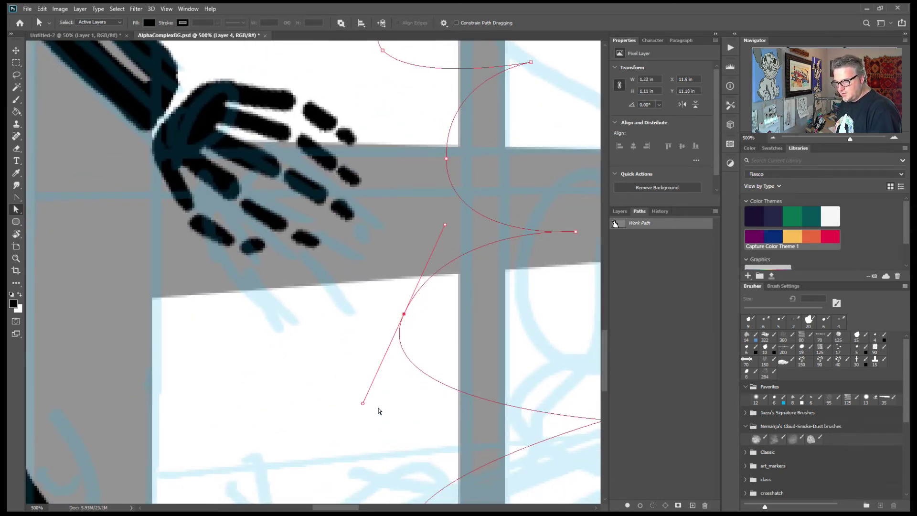
{"action": "left_click_drag", "start_coordinate": [362, 404], "coordinate": [409, 403]}
{"action": "left_click_drag", "start_coordinate": [398, 221], "coordinate": [401, 243]}
- Lengthen both handles of the valley anchor above the skeleton's foot, beside the thin window post, to widen its curve
{"action": "left_click_drag", "start_coordinate": [483, 402], "coordinate": [451, 225]}
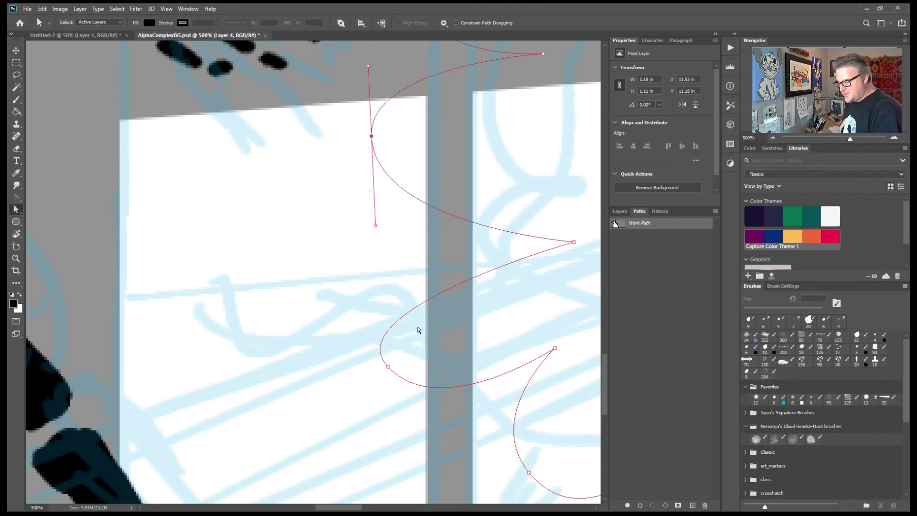
{"action": "left_click", "coordinate": [388, 367]}
{"action": "left_click_drag", "start_coordinate": [335, 311], "coordinate": [337, 244]}
{"action": "left_click_drag", "start_coordinate": [418, 439], "coordinate": [436, 466]}
{"action": "left_click_drag", "start_coordinate": [494, 435], "coordinate": [353, 255]}
{"action": "left_click_drag", "start_coordinate": [364, 402], "coordinate": [489, 424]}
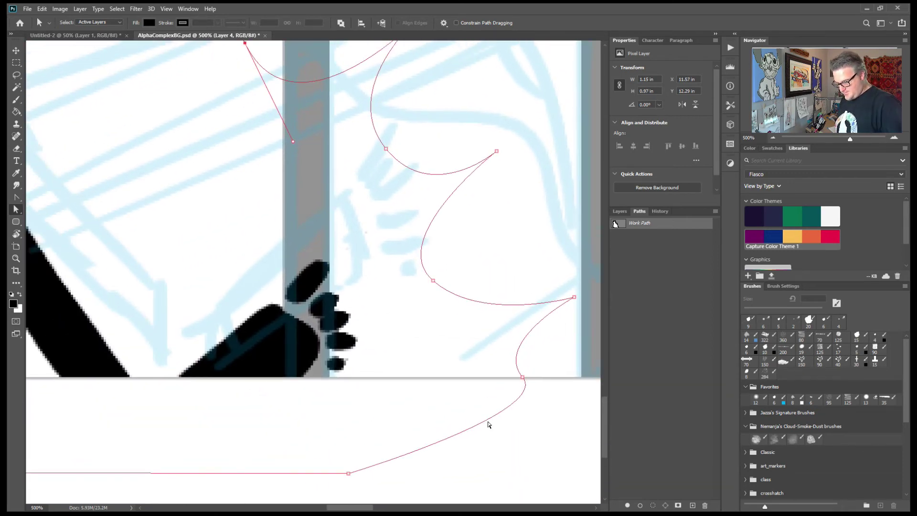
- Rename Layer 4 as Burst
{"action": "key", "text": "ctrl+minus"}
{"action": "key", "text": "ctrl+minus"}
{"action": "key", "text": "ctrl+minus"}
{"action": "key", "text": "ctrl+minus"}
{"action": "key", "text": "ctrl+minus"}
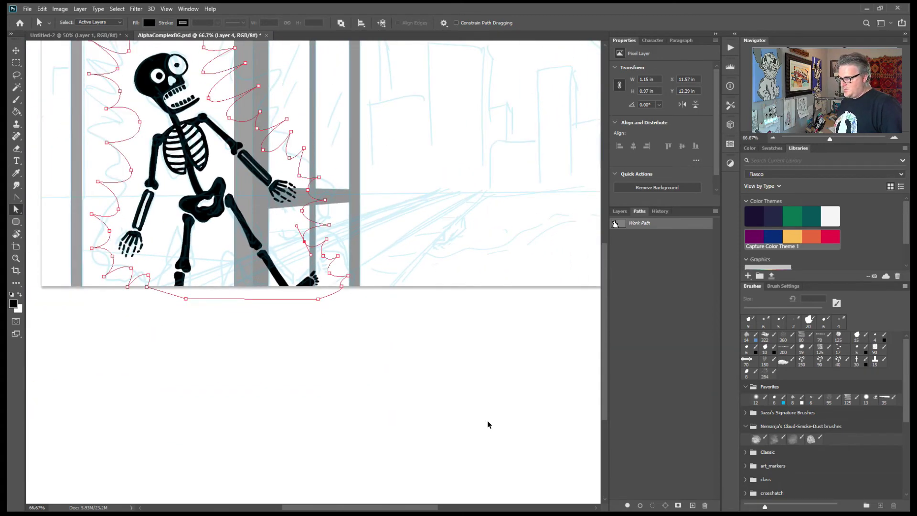
{"action": "left_click_drag", "start_coordinate": [320, 279], "coordinate": [418, 403]}
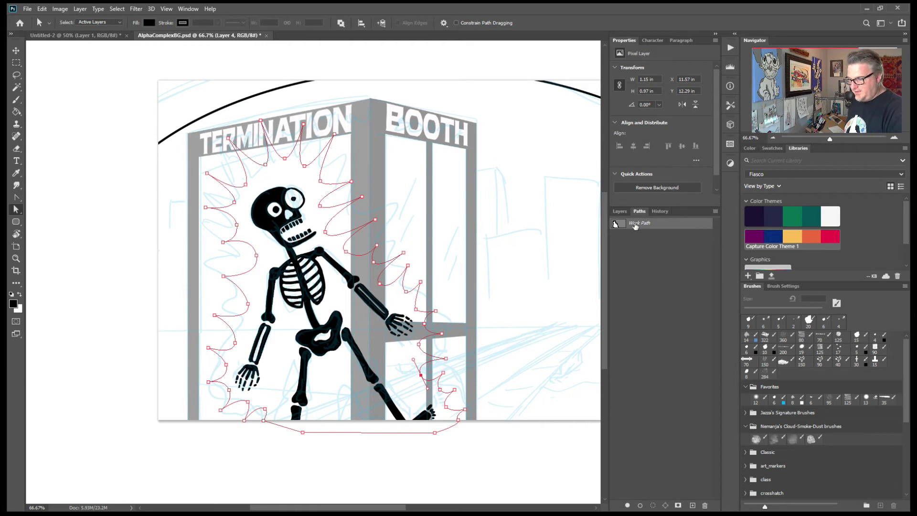
{"action": "left_click", "coordinate": [623, 210]}
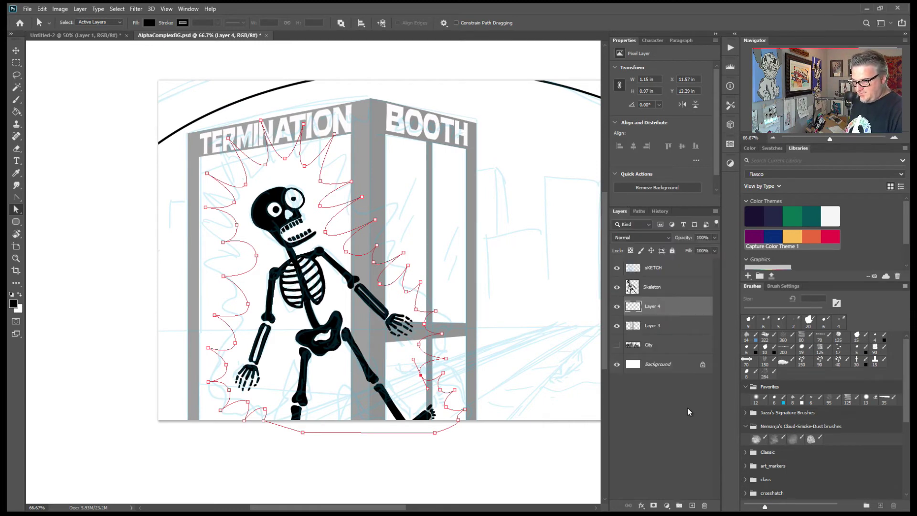
{"action": "double_click", "coordinate": [652, 307]}
{"action": "type", "text": "Buil"}
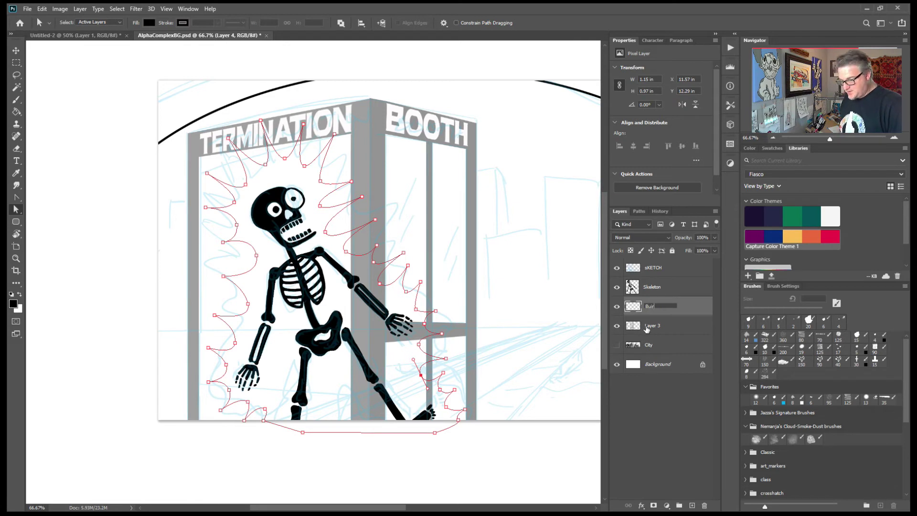
{"action": "type", "text": "st"}
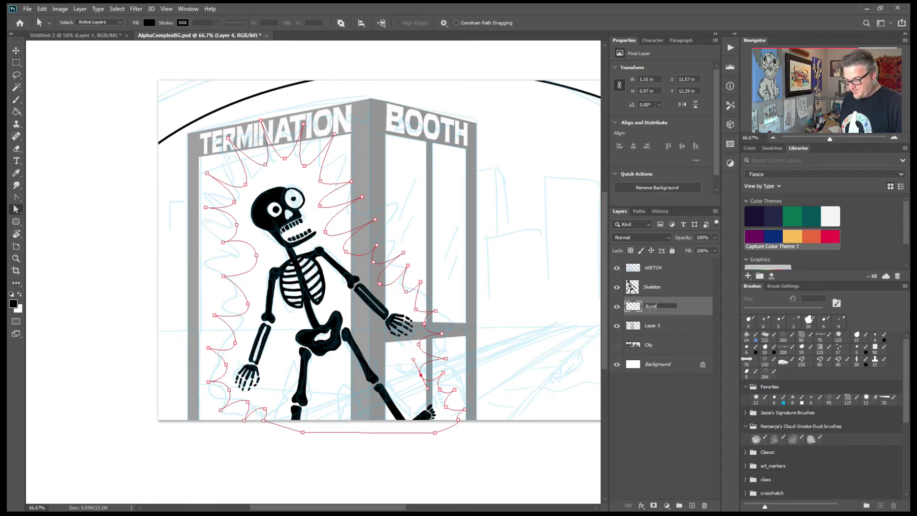
{"action": "key", "text": "Return"}
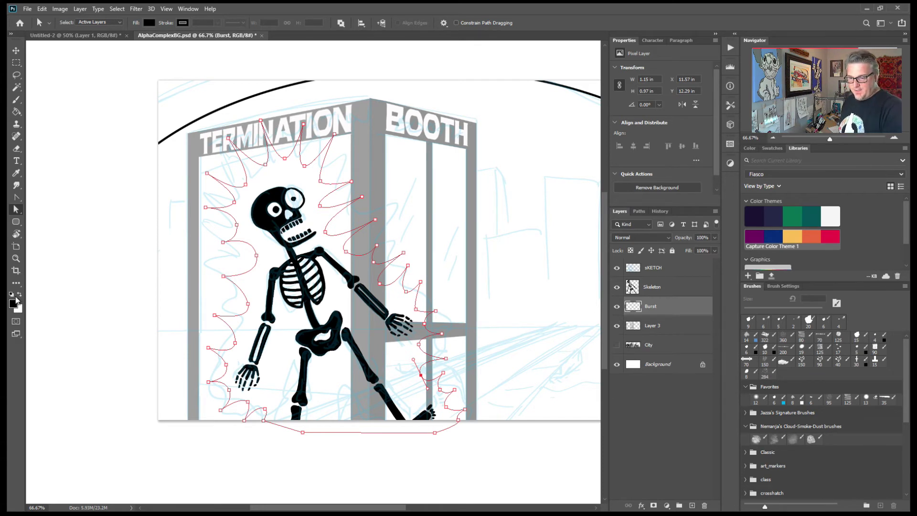
- Try the yellow, purple and red swatches of Capture Color Theme 1 and set the foreground colour to its orange
{"action": "left_click", "coordinate": [793, 238]}
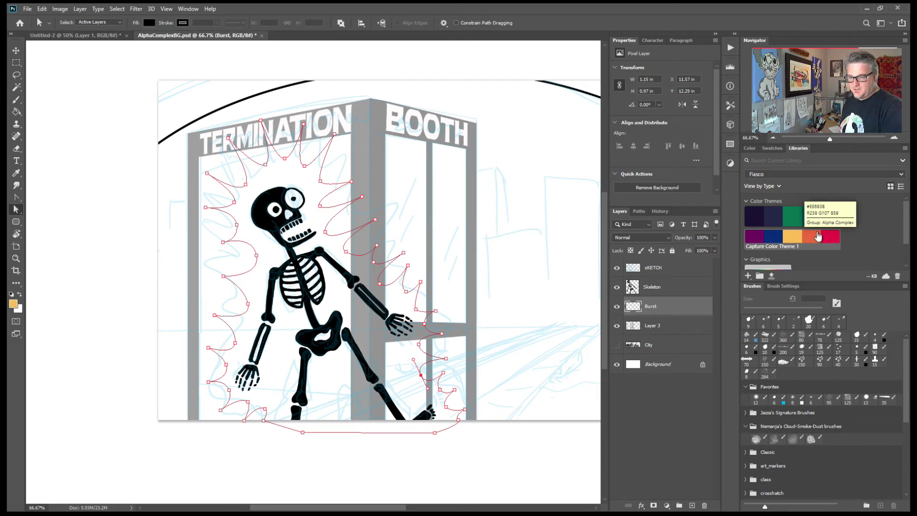
{"action": "left_click", "coordinate": [763, 239]}
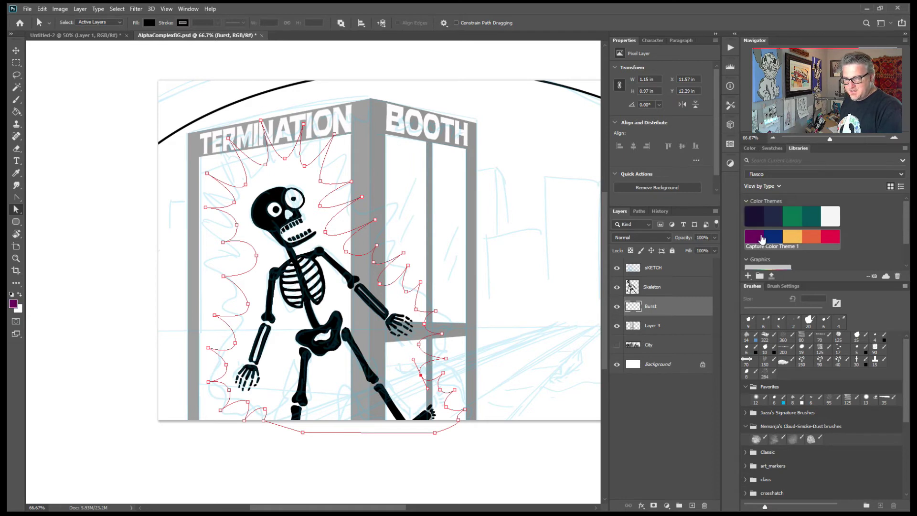
{"action": "left_click", "coordinate": [831, 238]}
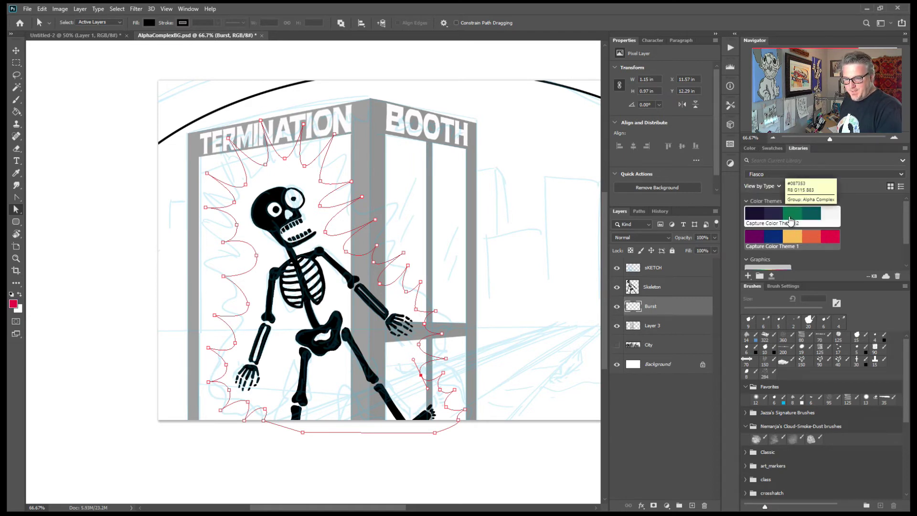
{"action": "left_click", "coordinate": [812, 239]}
{"action": "left_click", "coordinate": [786, 239]}
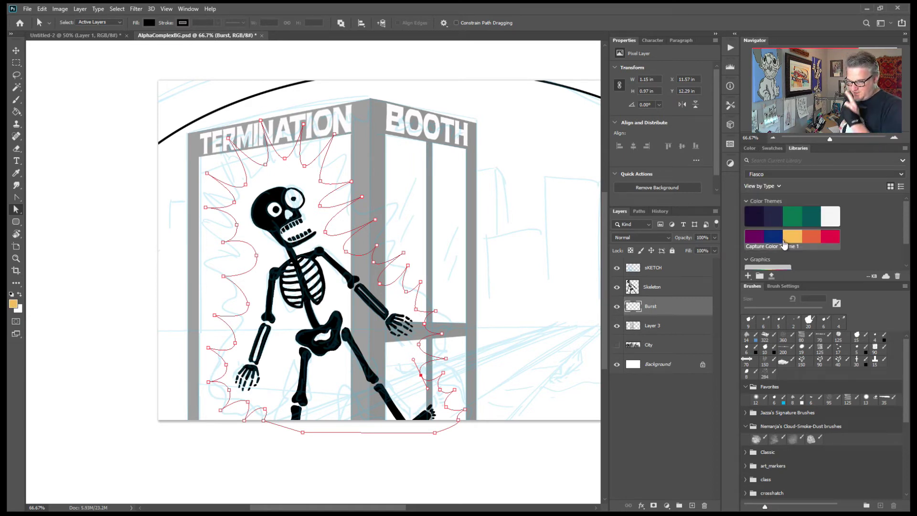
{"action": "left_click", "coordinate": [808, 239]}
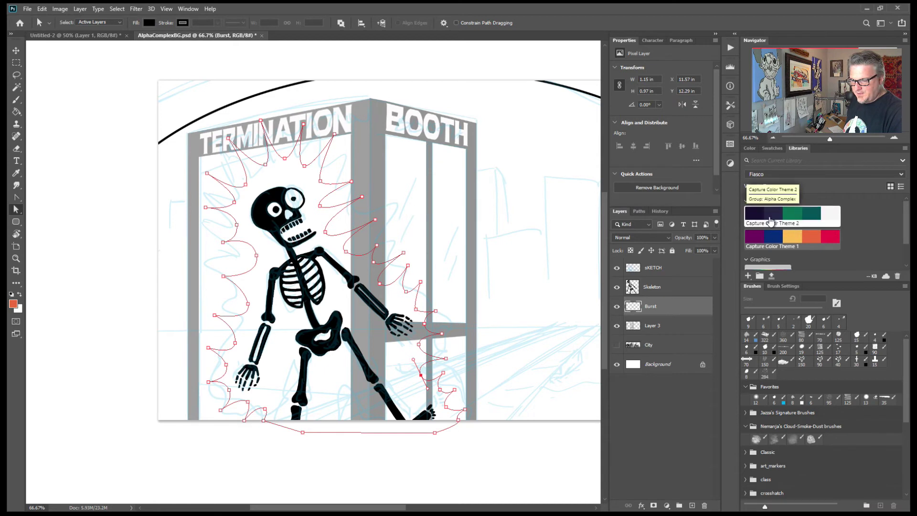
- Fill the burst work path on the Burst layer with the dark navy #262949 from Capture Color Theme 2 and deselect the path
{"action": "left_click", "coordinate": [757, 242]}
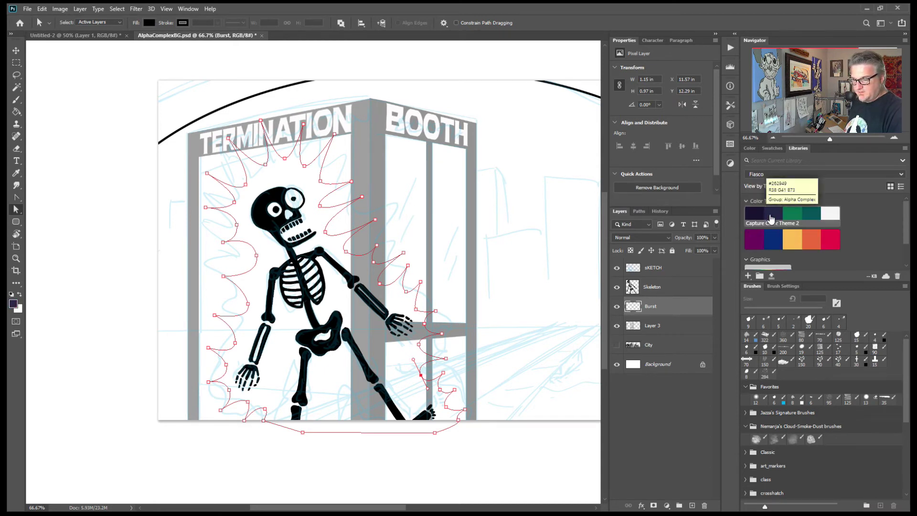
{"action": "left_click", "coordinate": [640, 212]}
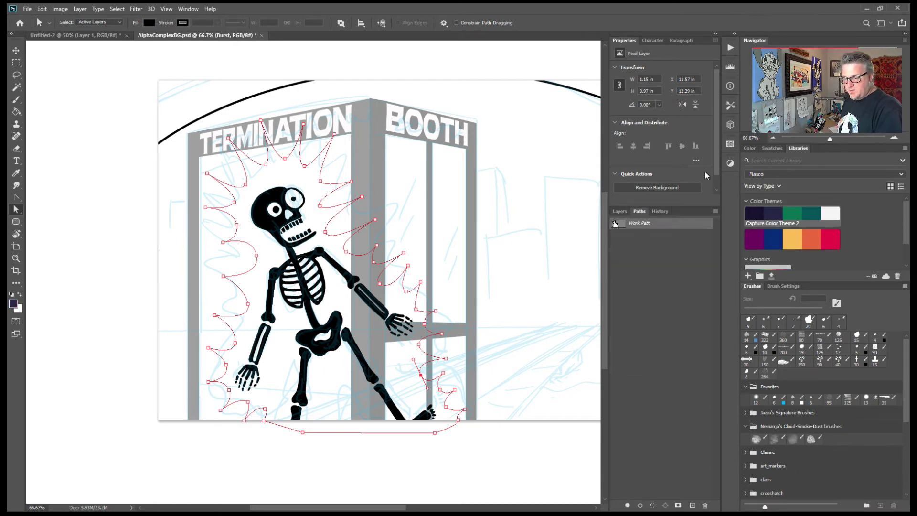
{"action": "left_click", "coordinate": [637, 231]}
{"action": "left_click", "coordinate": [637, 228]}
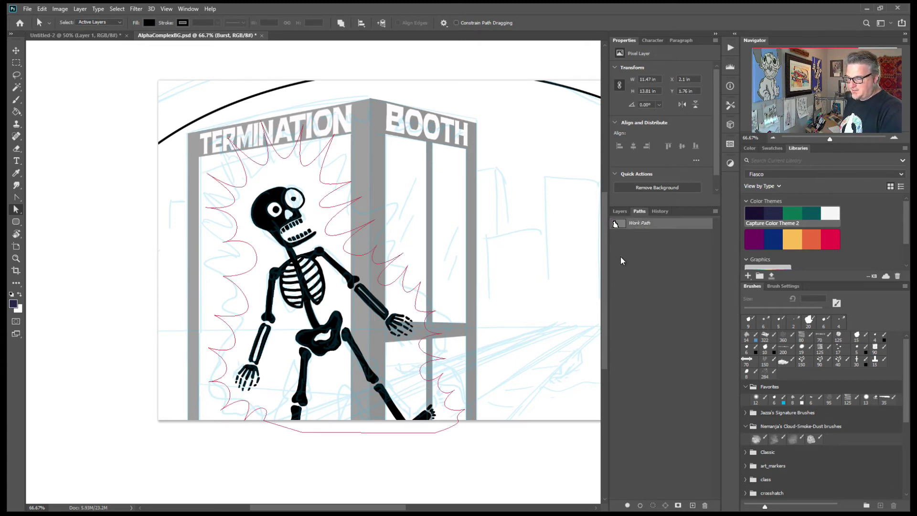
{"action": "left_click", "coordinate": [628, 506]}
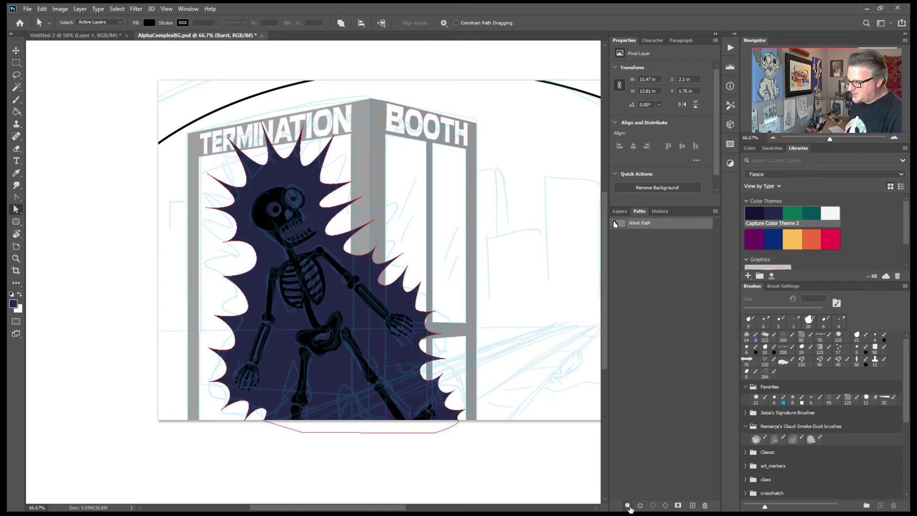
{"action": "left_click", "coordinate": [640, 396]}
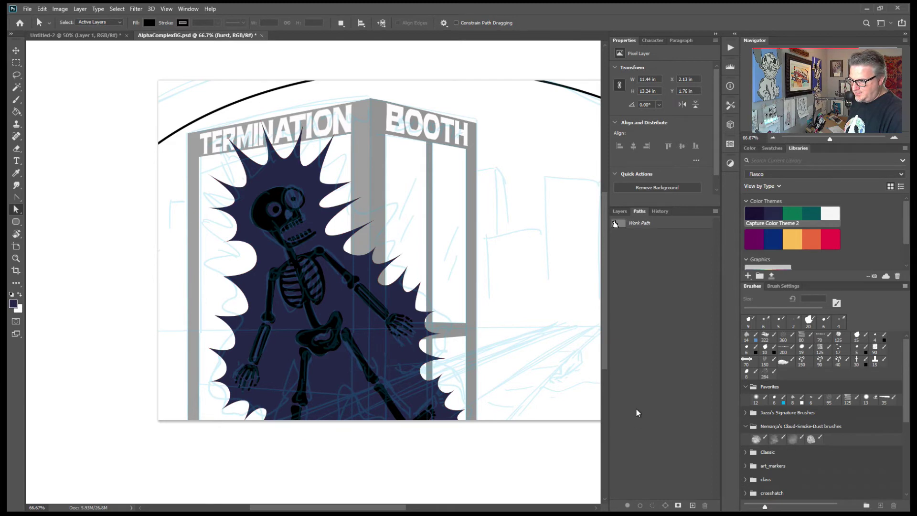
{"action": "left_click", "coordinate": [620, 210]}
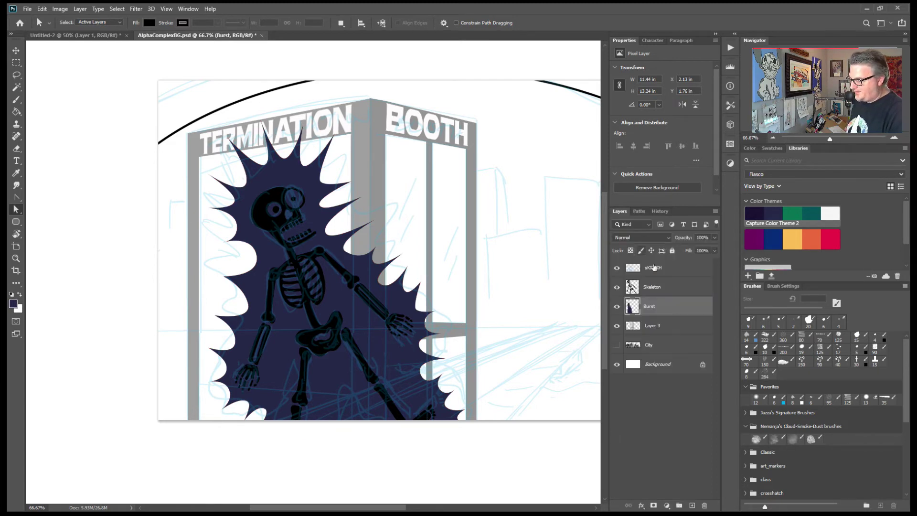
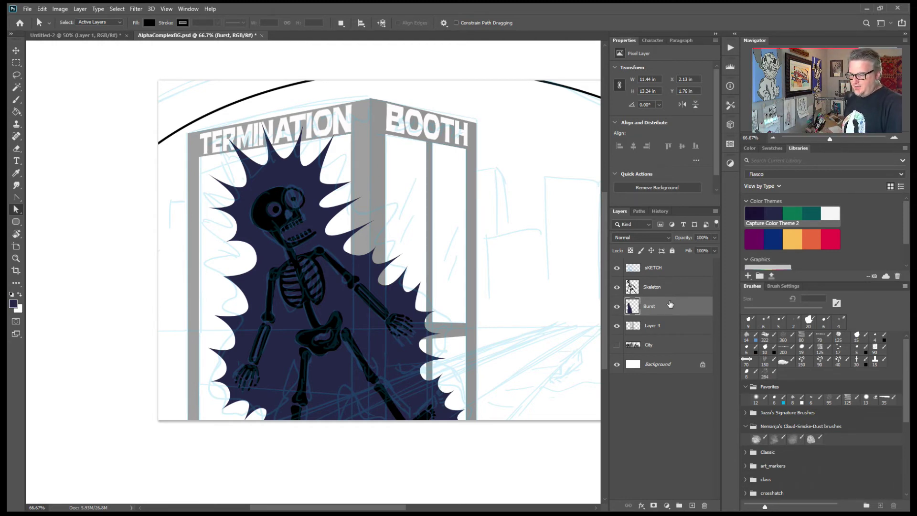
- Add a near-white Color Overlay to the Skeleton layer and collapse its effects list
{"action": "left_click", "coordinate": [650, 288]}
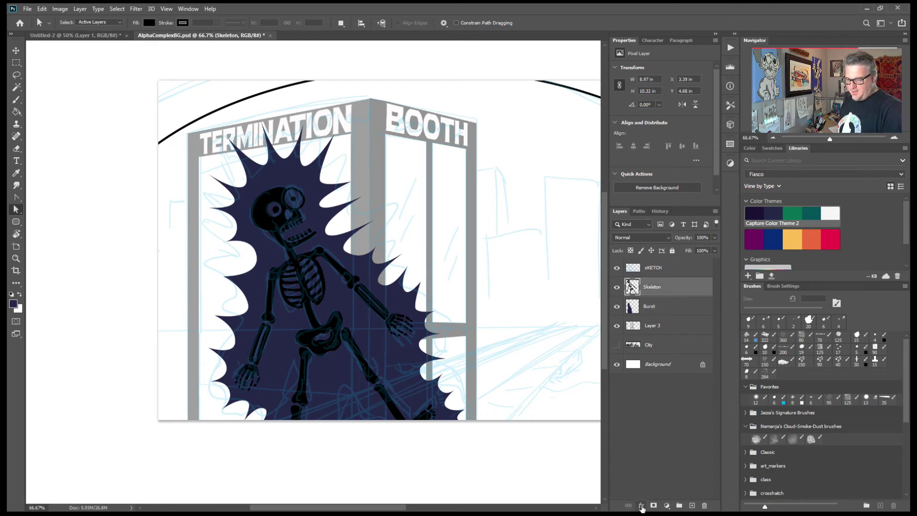
{"action": "left_click", "coordinate": [663, 463]}
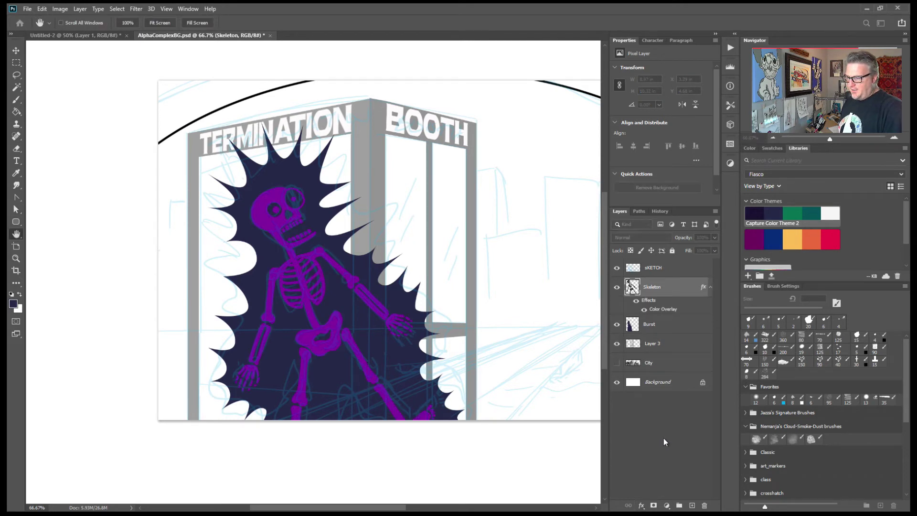
{"action": "key", "text": "i"}
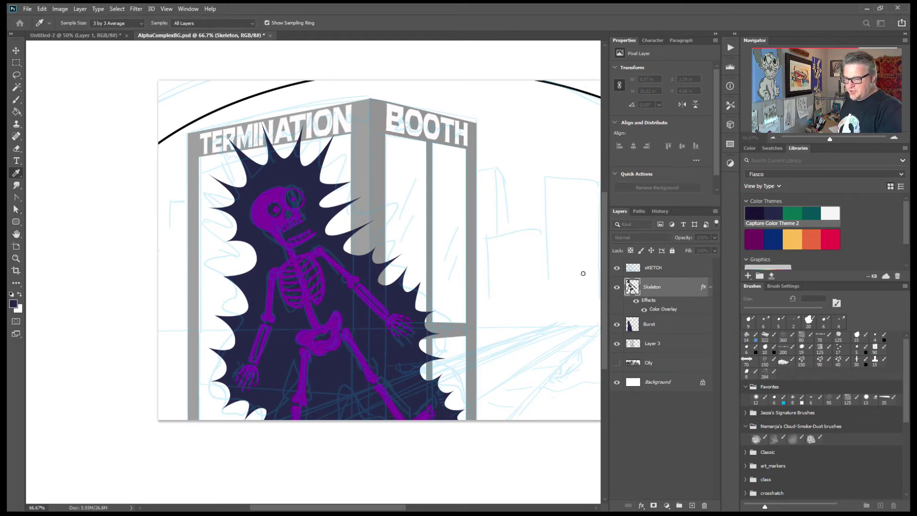
{"action": "left_click_drag", "start_coordinate": [670, 341], "coordinate": [570, 274]}
{"action": "key", "text": "h"}
{"action": "key", "text": "a"}
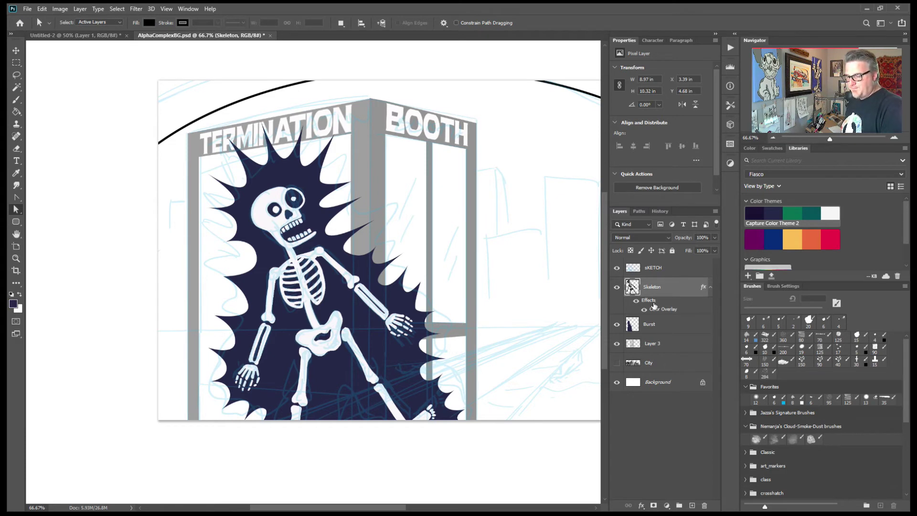
{"action": "left_click", "coordinate": [710, 288]}
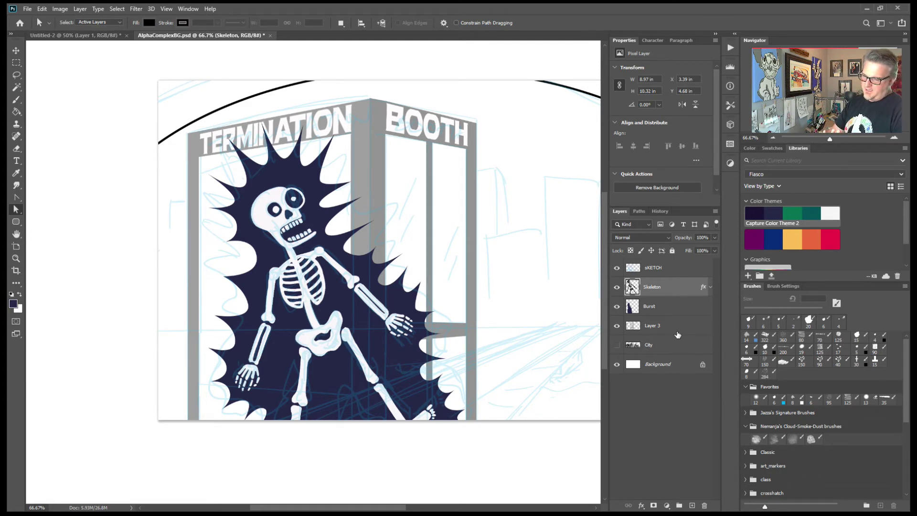
- Group the Skeleton and Burst layers under the name Bill and place the group below Layer 3
{"action": "key", "text": "ctrl+minus"}
{"action": "key", "text": "ctrl+minus"}
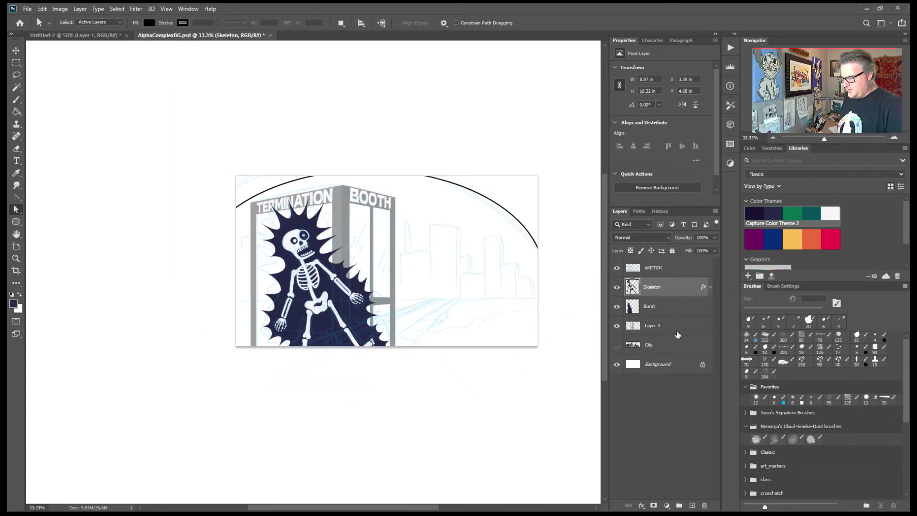
{"action": "left_click", "coordinate": [658, 307], "text": "shift"}
{"action": "left_click", "coordinate": [678, 505]}
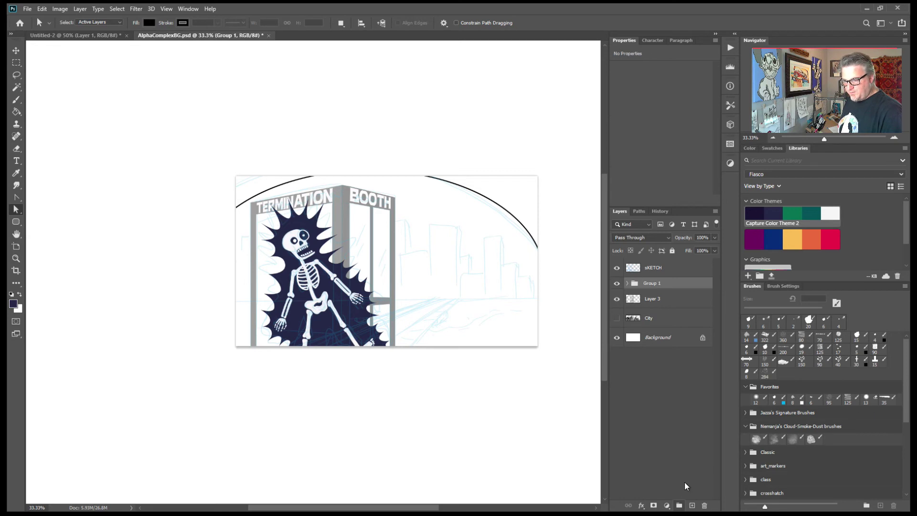
{"action": "double_click", "coordinate": [653, 282]}
{"action": "type", "text": "S"}
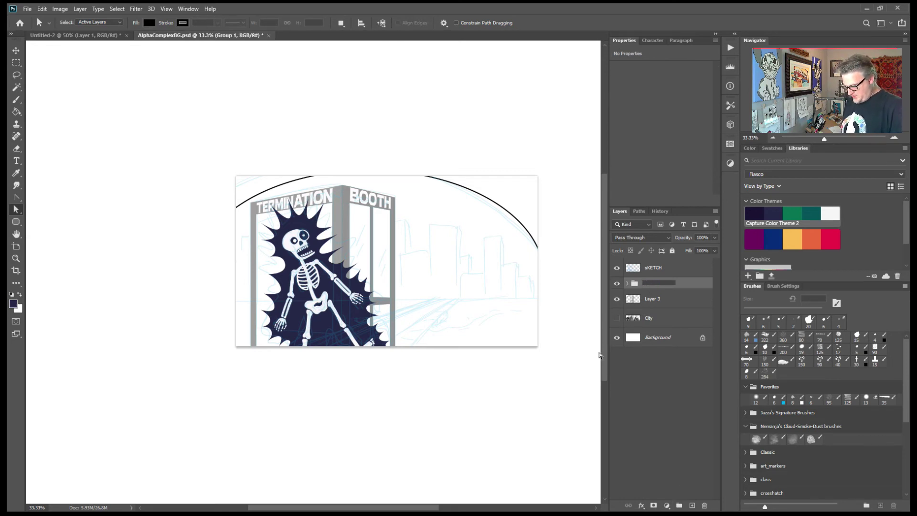
{"action": "type", "text": "ill"}
{"action": "key", "text": "Return"}
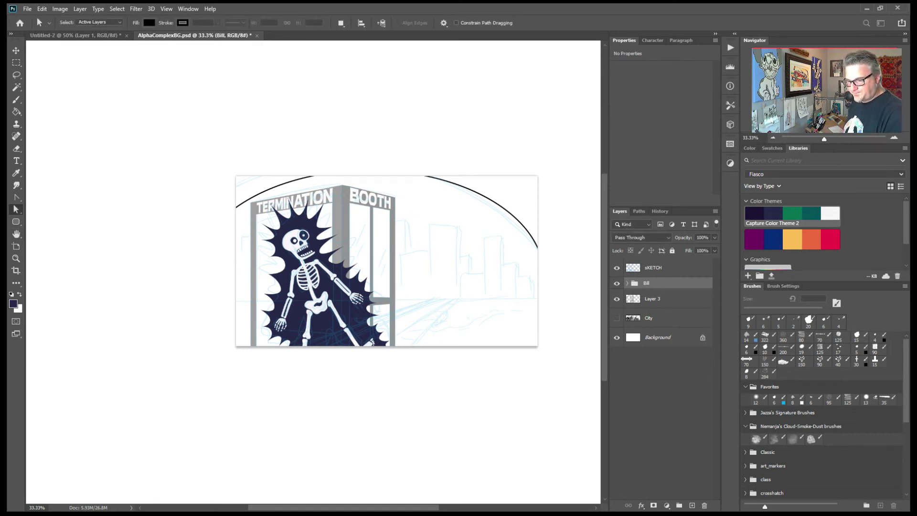
{"action": "left_click_drag", "start_coordinate": [646, 285], "coordinate": [645, 309]}
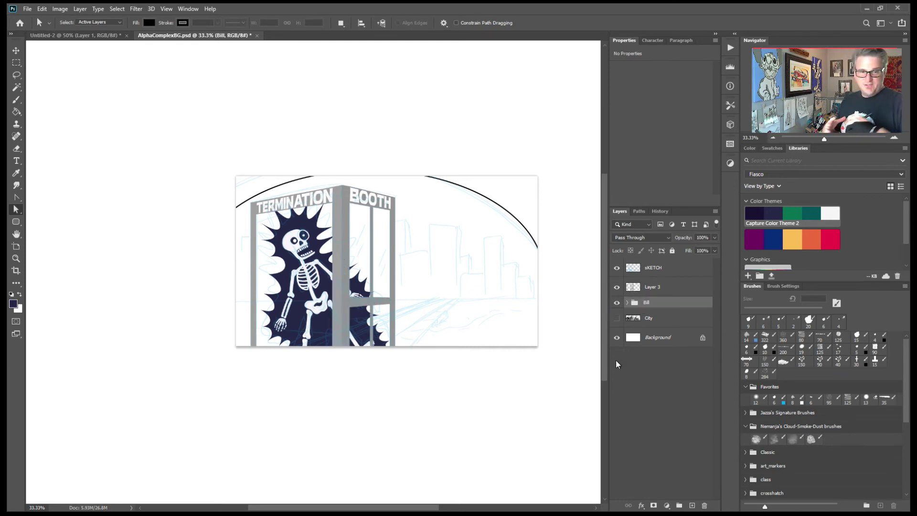
- Show the City layer and set its opacity to 49%
{"action": "left_click", "coordinate": [617, 319]}
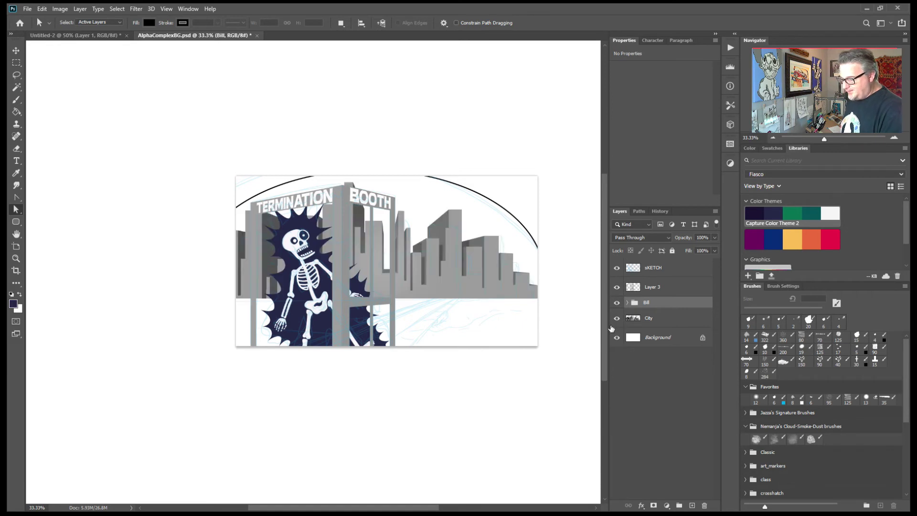
{"action": "left_click", "coordinate": [657, 319]}
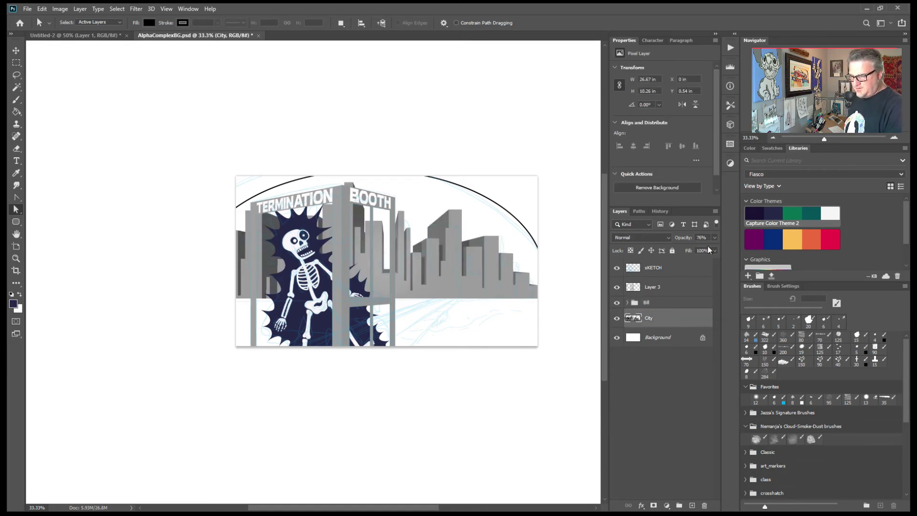
{"action": "key", "text": "2"}
{"action": "key", "text": "3"}
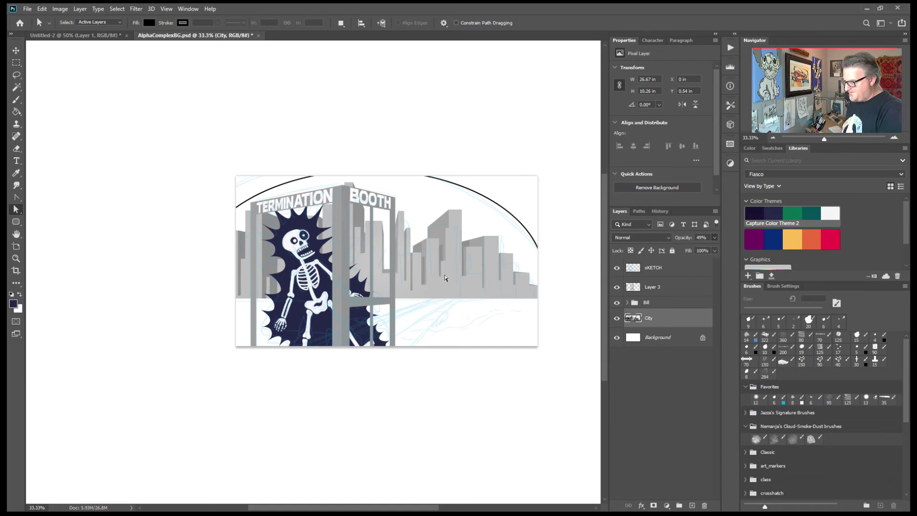
- Move the city skyline down behind the booth, to about 2.08 in from the canvas's upper edge
{"action": "key", "text": "v"}
{"action": "mouse_move", "coordinate": [440, 271]}
{"action": "left_mouse_down"}
{"action": "mouse_move", "coordinate": [453, 287]}
{"action": "mouse_move", "coordinate": [438, 287]}
{"action": "left_mouse_up"}
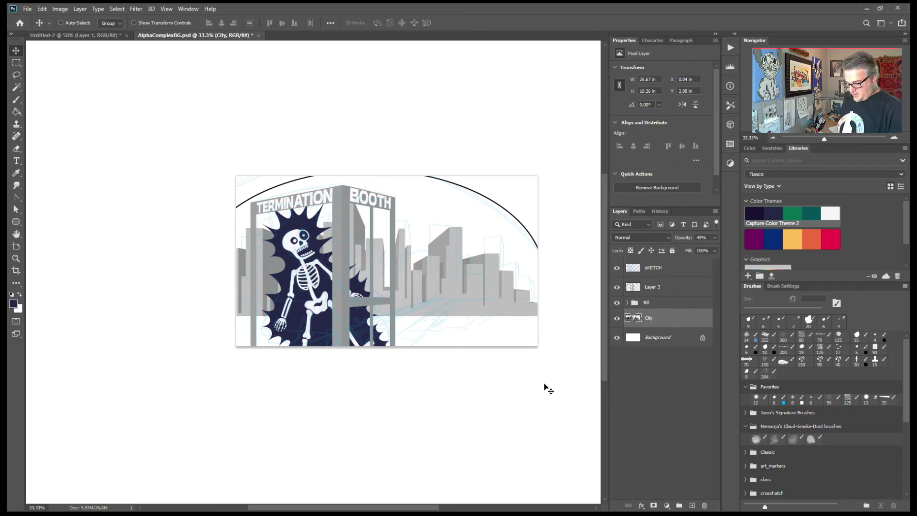
{"action": "key", "text": "m"}
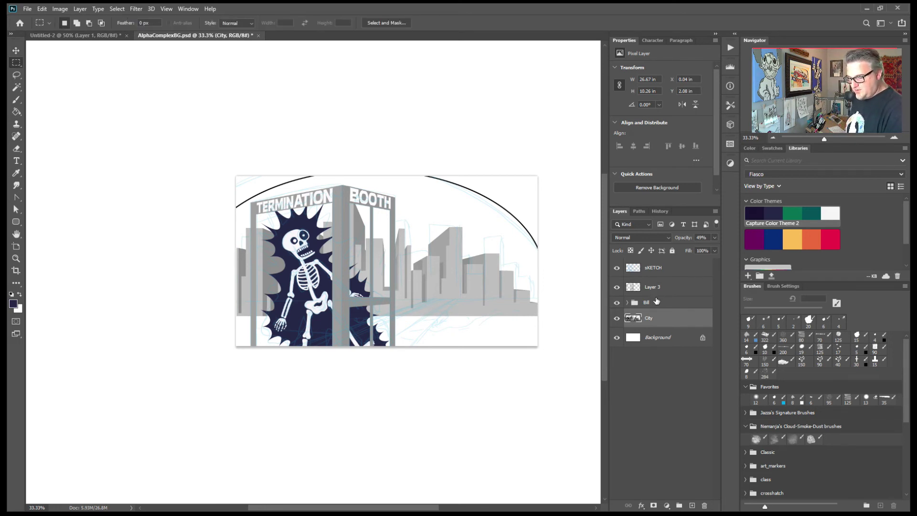
- Rename Layer 3 as Booth
{"action": "left_click", "coordinate": [627, 302]}
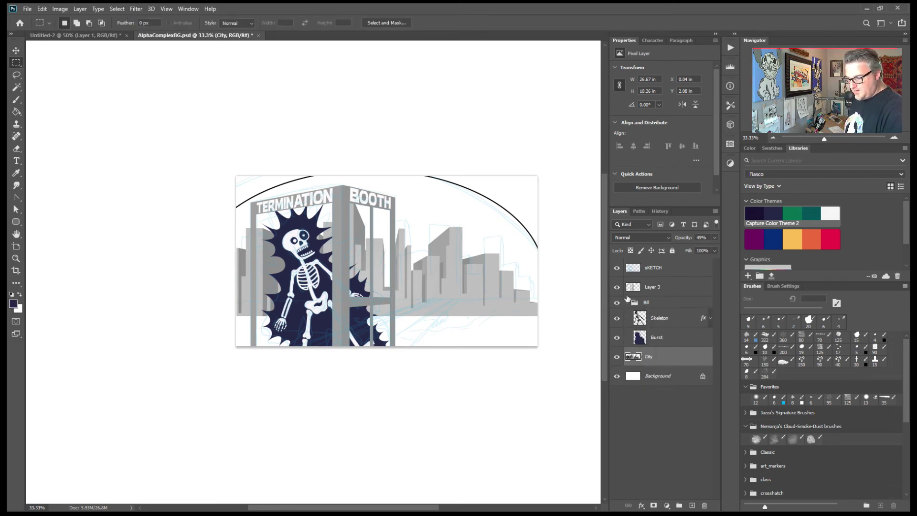
{"action": "left_click", "coordinate": [628, 303]}
{"action": "left_click", "coordinate": [637, 292]}
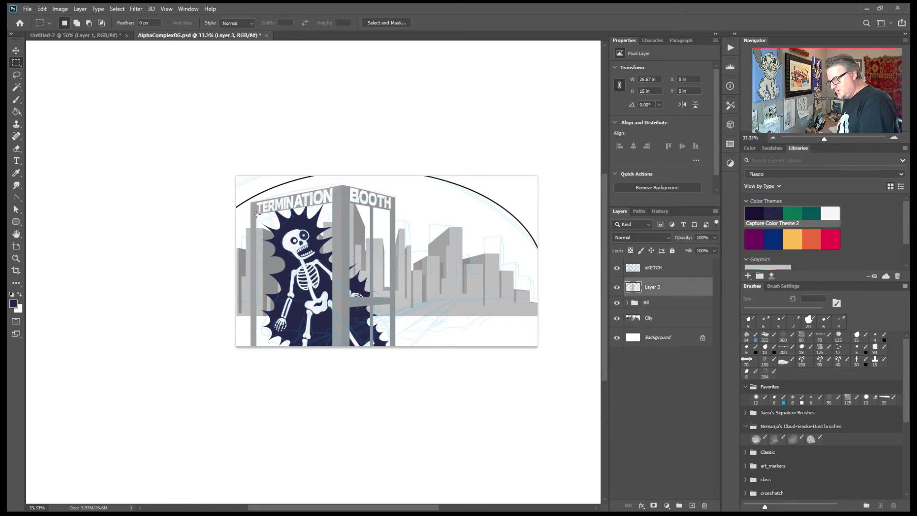
{"action": "double_click", "coordinate": [650, 287]}
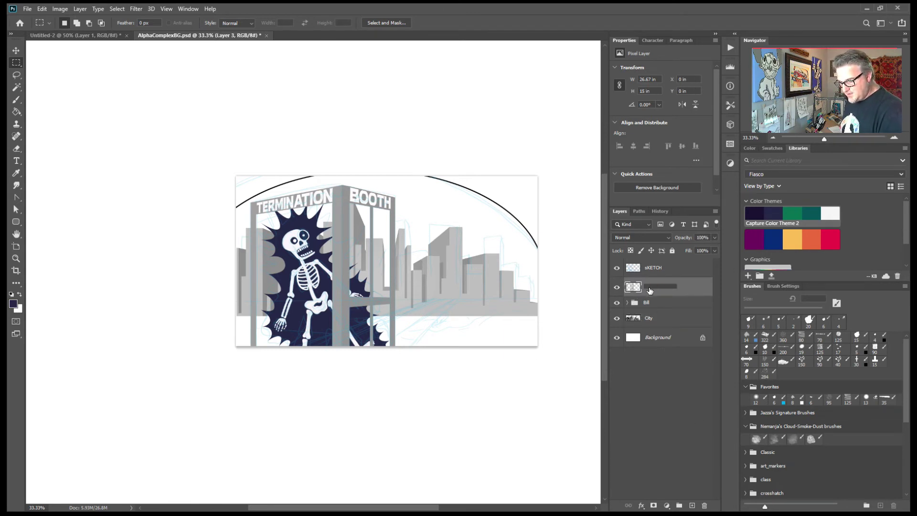
{"action": "type", "text": "Booth"}
{"action": "key", "text": "Return"}
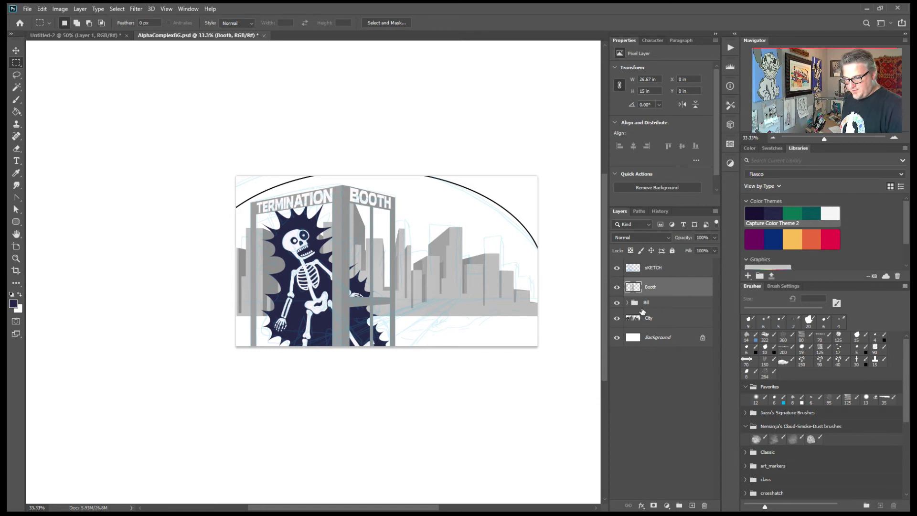
- Add a new layer between Booth and Bill and outline both booth faces below the sign with a polygonal selection
{"action": "left_click", "coordinate": [689, 505]}
{"action": "left_click_drag", "start_coordinate": [657, 289], "coordinate": [657, 316]}
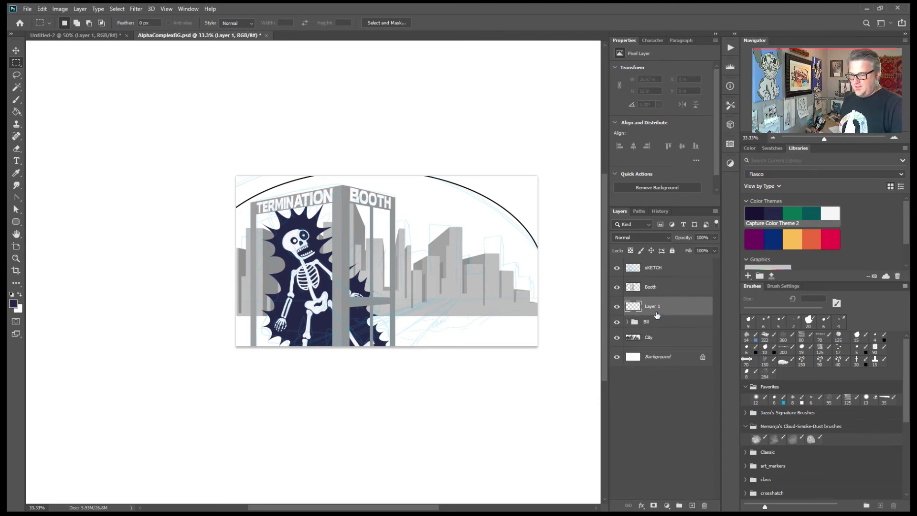
{"action": "key", "text": "l"}
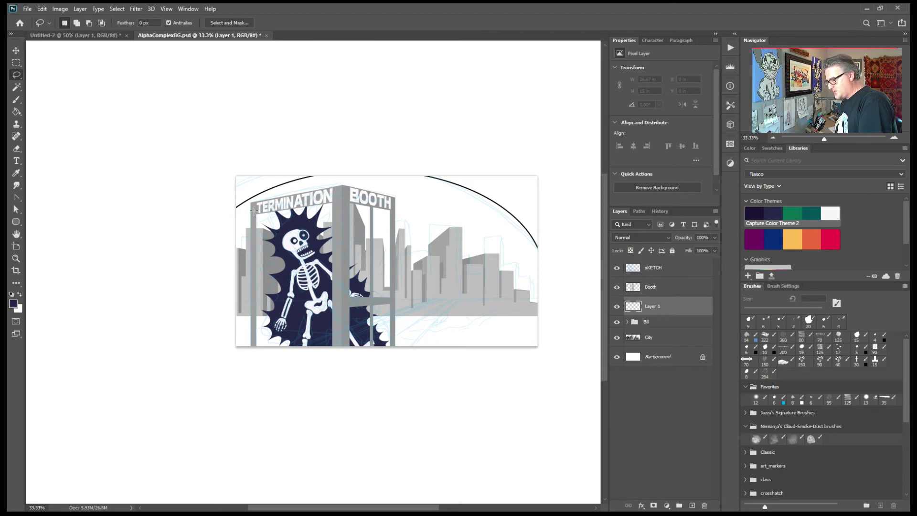
{"action": "key", "text": "shift+l"}
{"action": "left_click", "coordinate": [336, 196]}
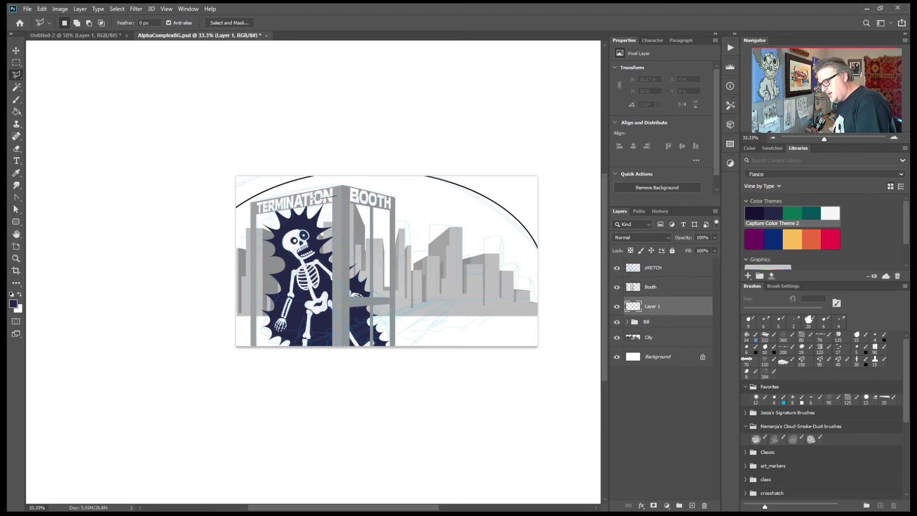
{"action": "left_click", "coordinate": [255, 211]}
{"action": "left_click", "coordinate": [252, 355]}
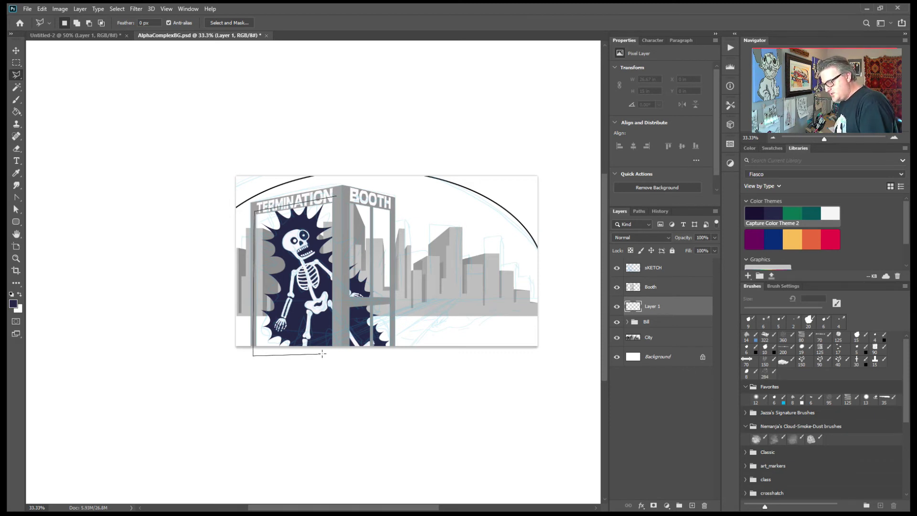
{"action": "left_click", "coordinate": [336, 350]}
{"action": "left_click", "coordinate": [393, 349]}
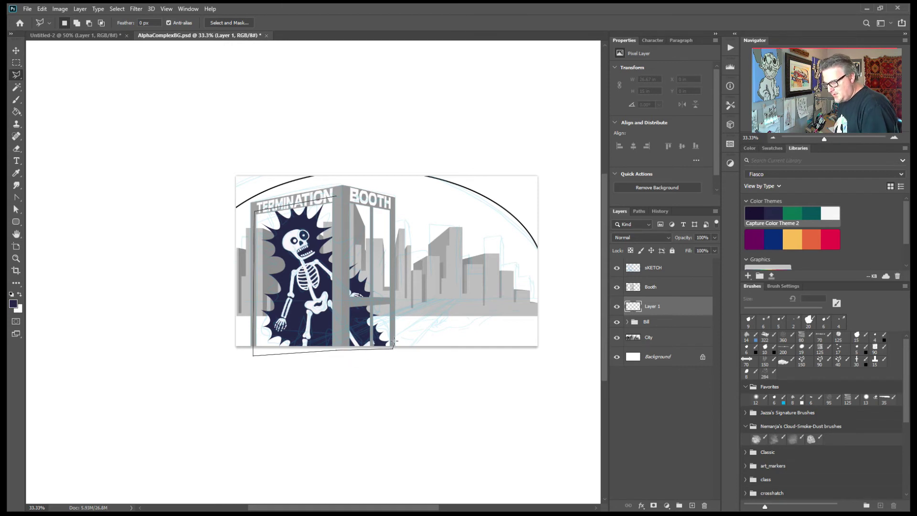
{"action": "left_click", "coordinate": [393, 205]}
{"action": "left_click", "coordinate": [338, 196]}
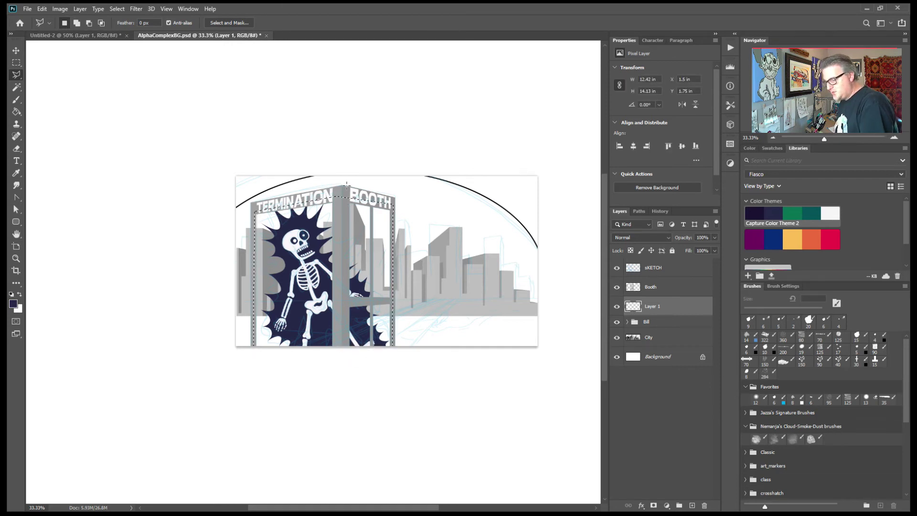
- Fill the booth selection on the new layer with the off-white swatch of Capture Color Theme 2
{"action": "left_click", "coordinate": [831, 213]}
{"action": "key", "text": "g"}
{"action": "left_click", "coordinate": [370, 258]}
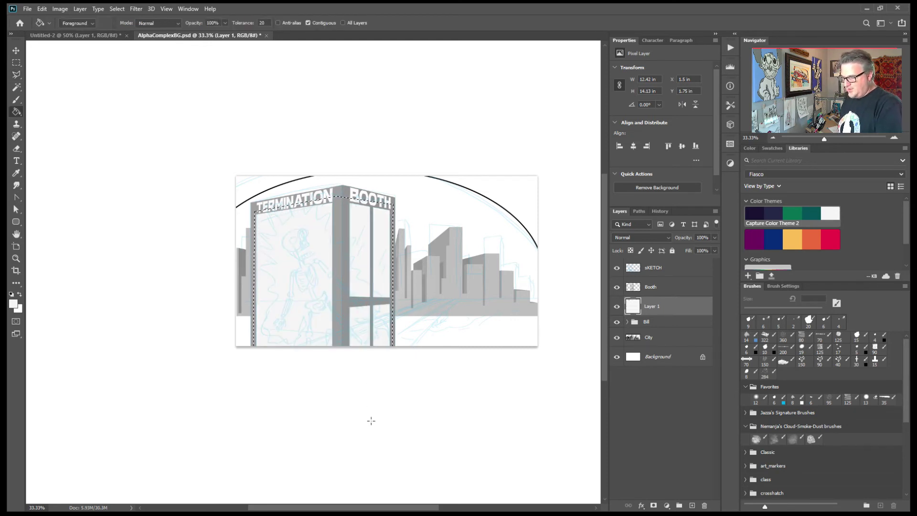
- Hide the sKETCH layer and set the opacity of the booth's off-white glass layer to 34%
{"action": "left_click", "coordinate": [617, 268]}
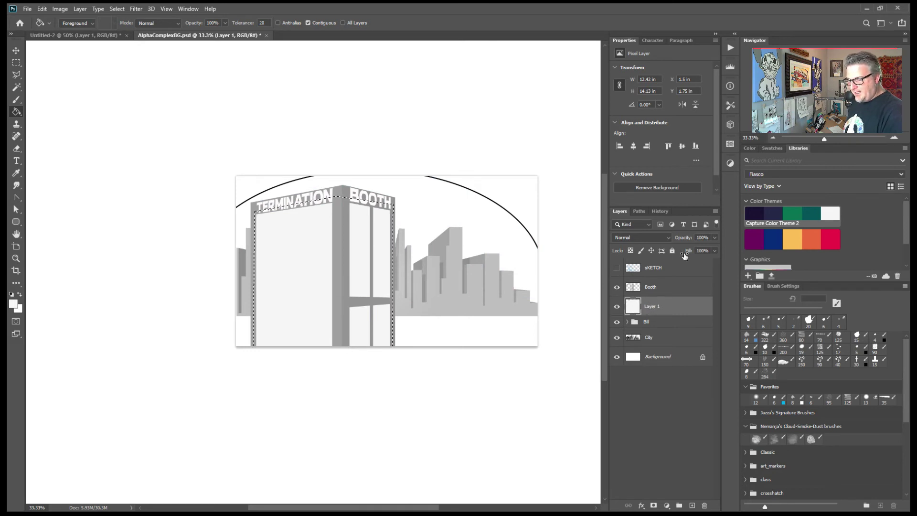
{"action": "left_click_drag", "start_coordinate": [713, 236], "coordinate": [684, 247]}
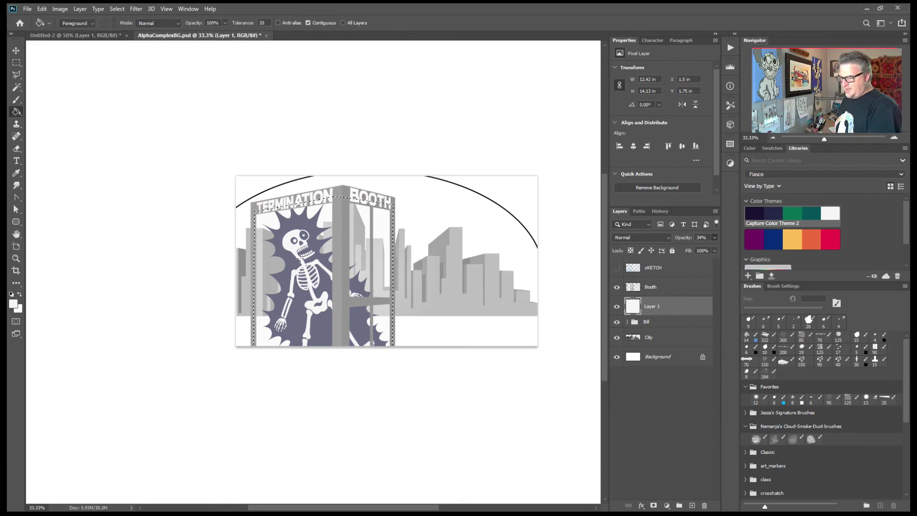
- Set the opacity of the booth's off-white glass layer to 33%
{"action": "left_click", "coordinate": [655, 289]}
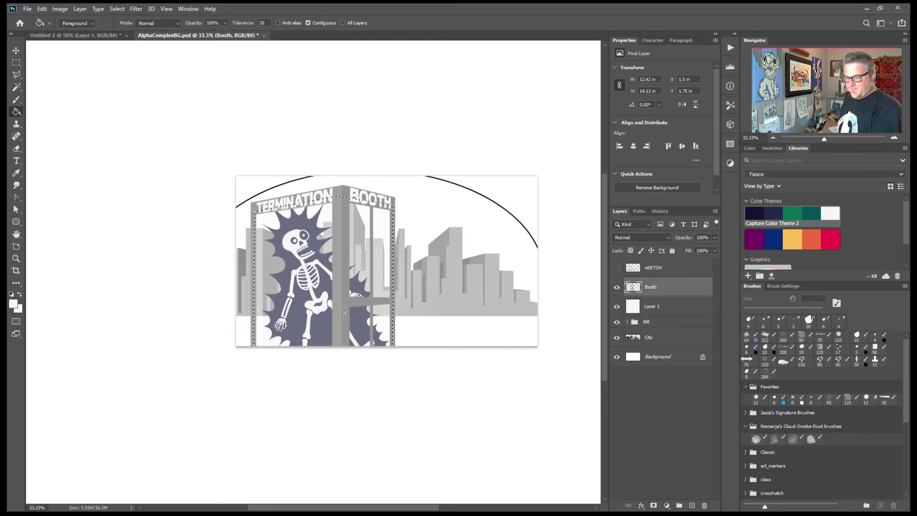
{"action": "left_click", "coordinate": [634, 309]}
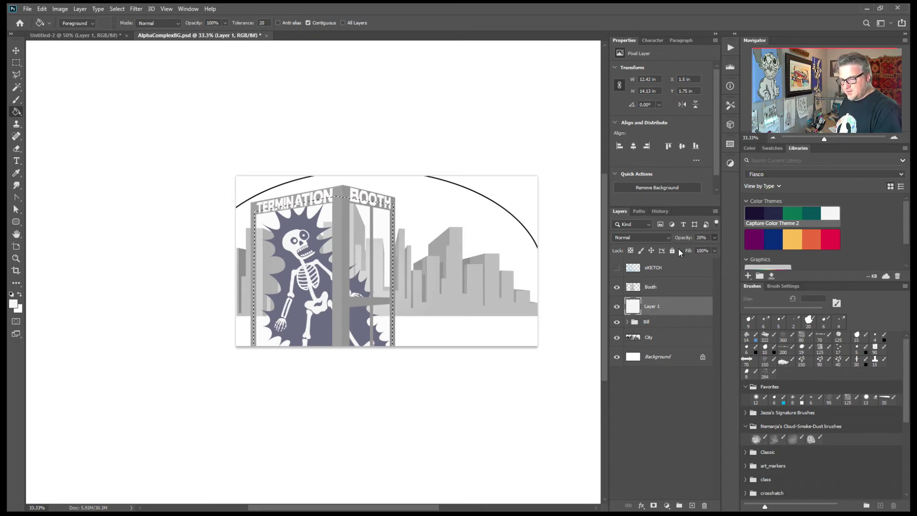
{"action": "left_click_drag", "start_coordinate": [683, 248], "coordinate": [683, 246]}
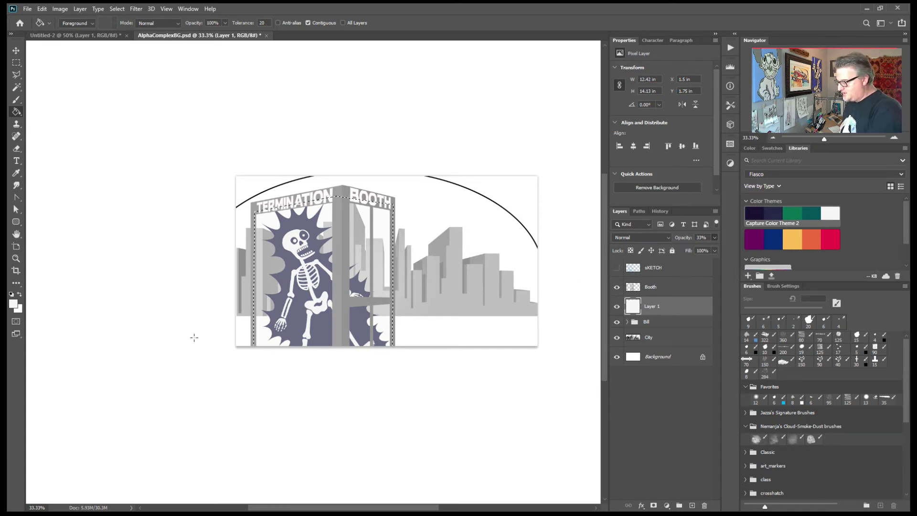
- Choose a pale lavender foreground colour and refill the booth glass on Layer 1 with it
{"action": "left_click", "coordinate": [16, 173]}
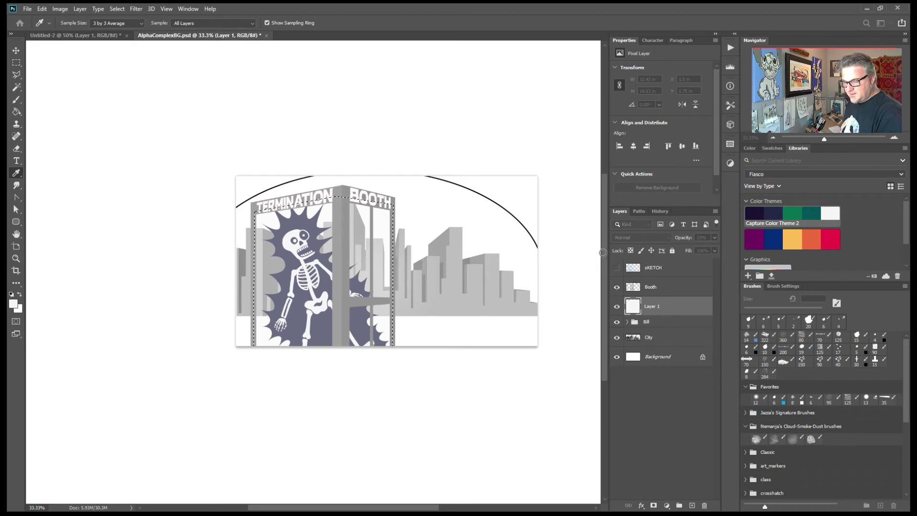
{"action": "left_click_drag", "start_coordinate": [602, 251], "coordinate": [796, 252]}
{"action": "key", "text": "g"}
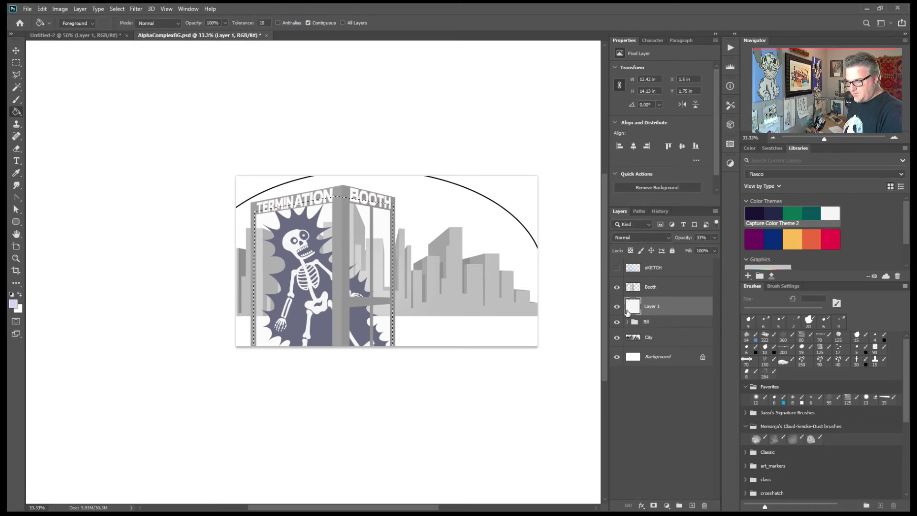
{"action": "left_click", "coordinate": [359, 340]}
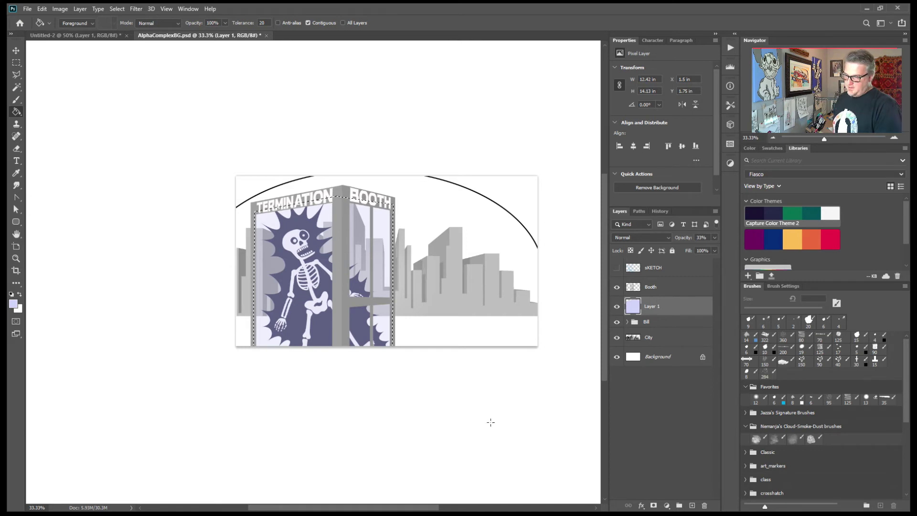
- Change the Color Overlay of the Burst layer in the Bill group to black, trying lime green along the way
{"action": "left_click", "coordinate": [628, 322]}
{"action": "left_click", "coordinate": [660, 361]}
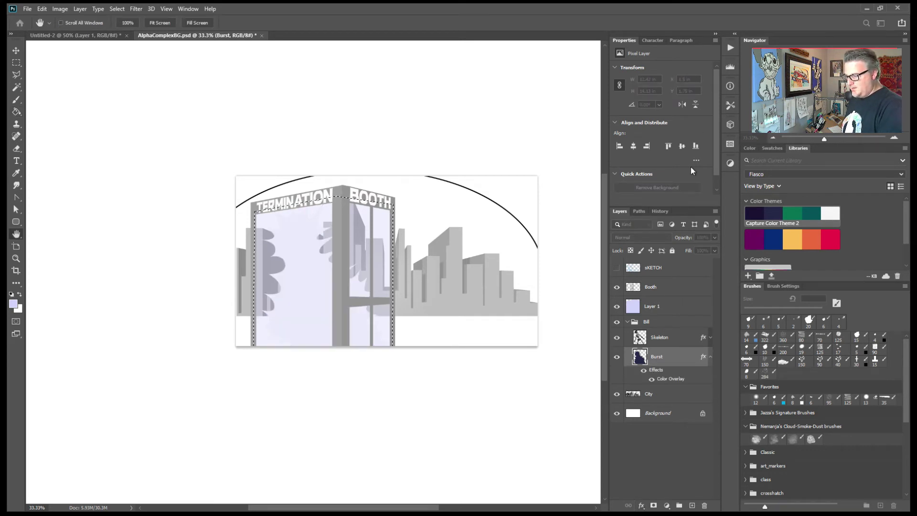
{"action": "key", "text": "i"}
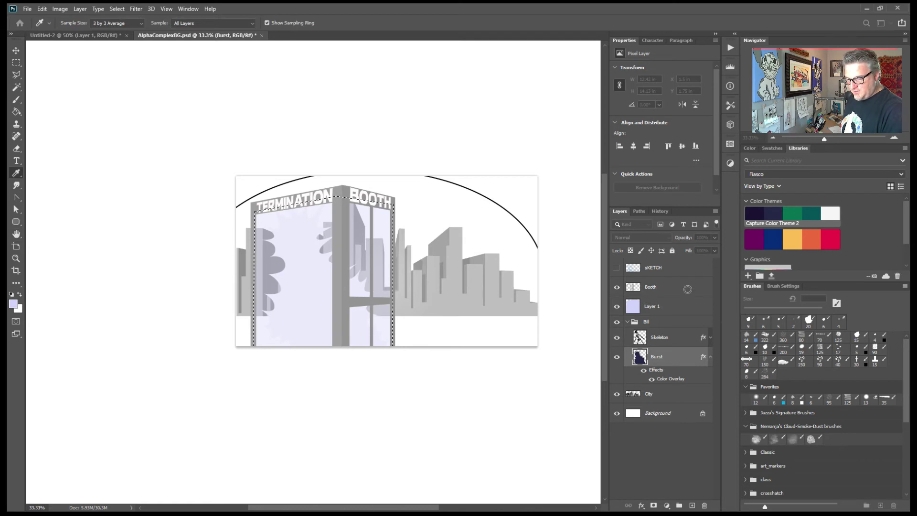
{"action": "key", "text": "Return"}
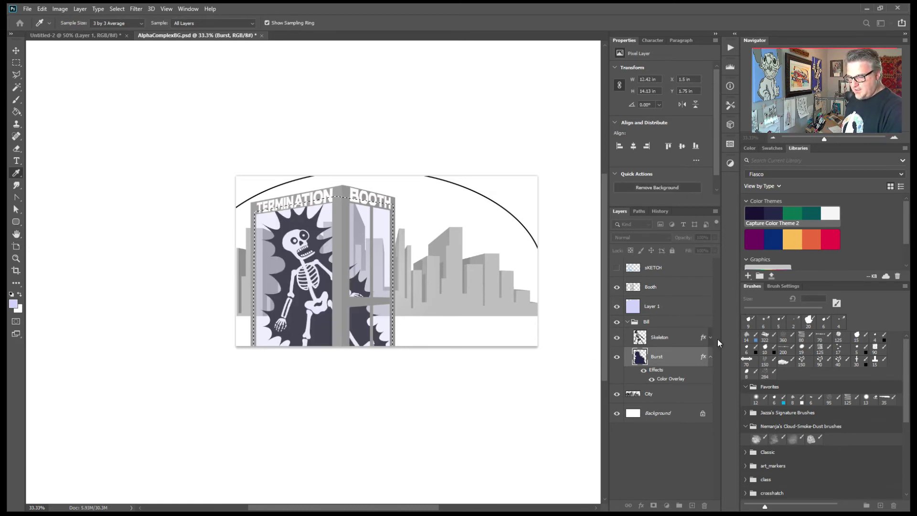
{"action": "left_click", "coordinate": [684, 347]}
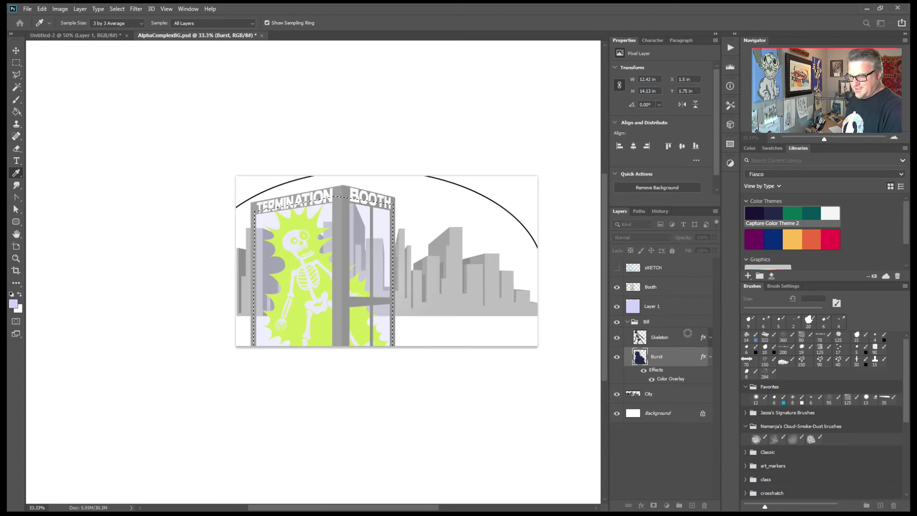
{"action": "left_click", "coordinate": [584, 369]}
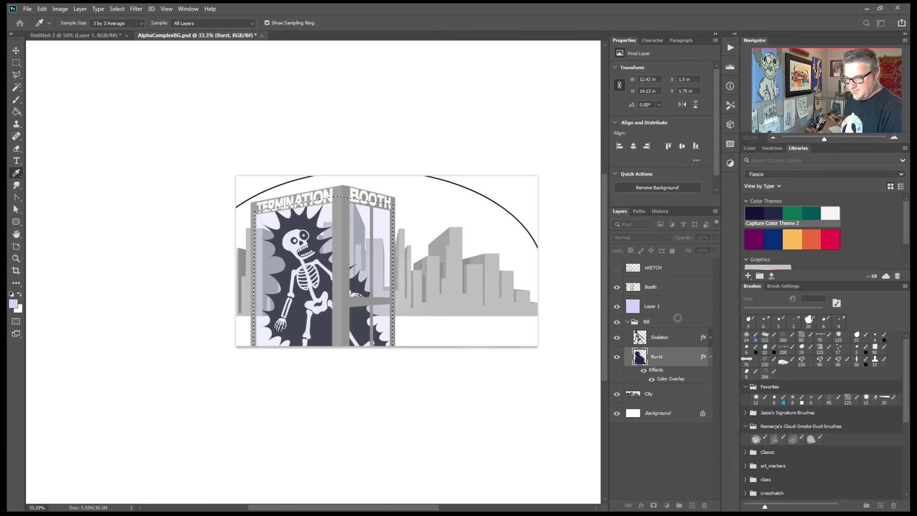
{"action": "key", "text": "h"}
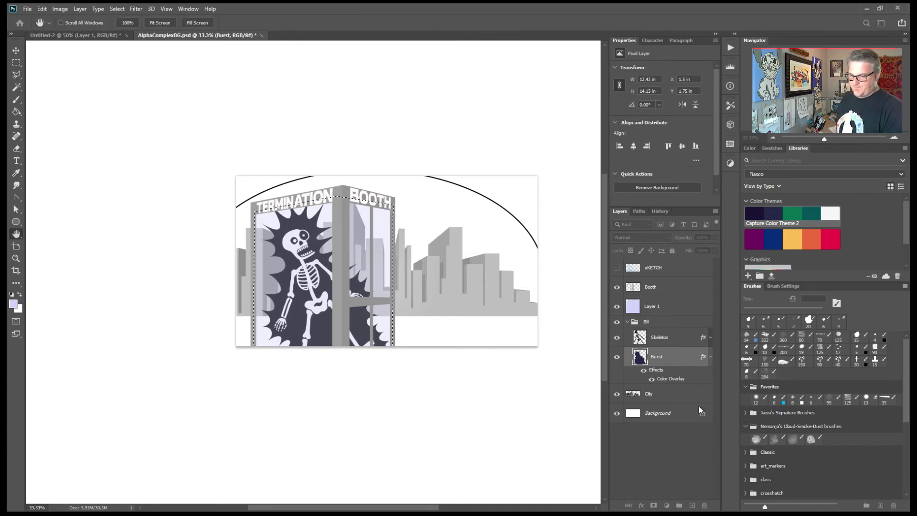
{"action": "key", "text": "g"}
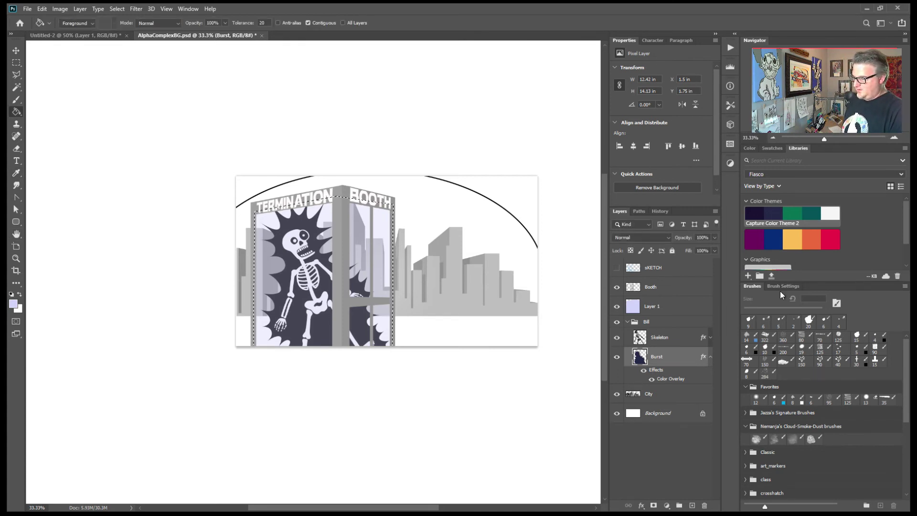
- Try the lavender glass layer below Burst inside the Bill group and return it above the group
{"action": "left_click_drag", "start_coordinate": [660, 313], "coordinate": [661, 380]}
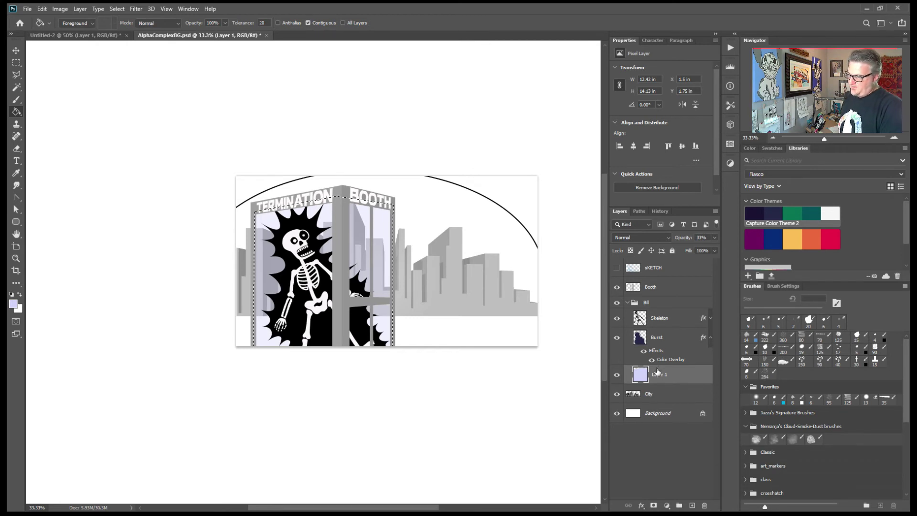
{"action": "key", "text": "ctrl+bracketright"}
{"action": "key", "text": "ctrl+bracketright"}
{"action": "key", "text": "ctrl+bracketright"}
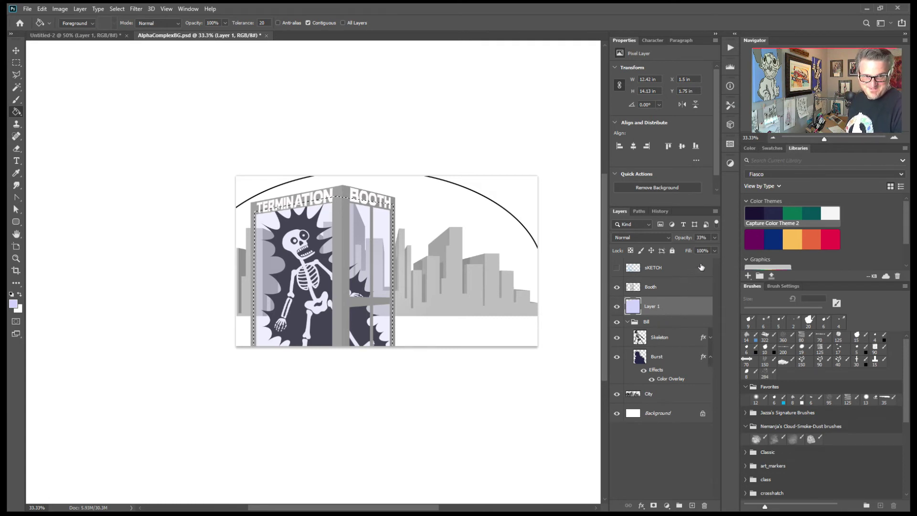
- Add a new layer between the Bill group and City and clear the booth selection
{"action": "left_click", "coordinate": [628, 322]}
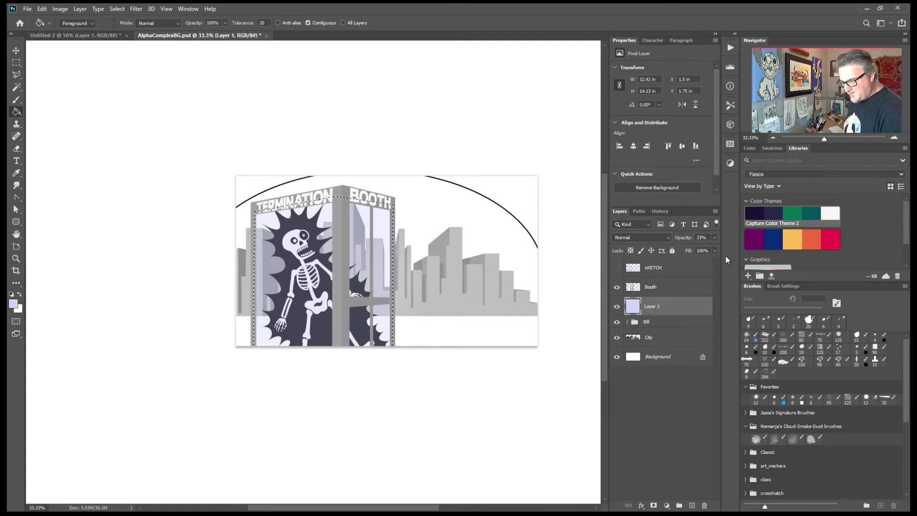
{"action": "left_click", "coordinate": [650, 337]}
{"action": "left_click", "coordinate": [693, 505]}
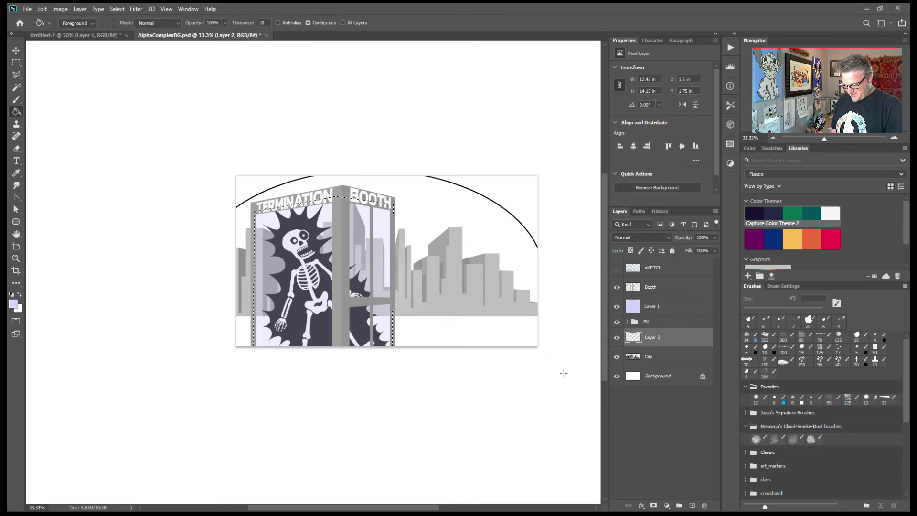
{"action": "left_click", "coordinate": [747, 348]}
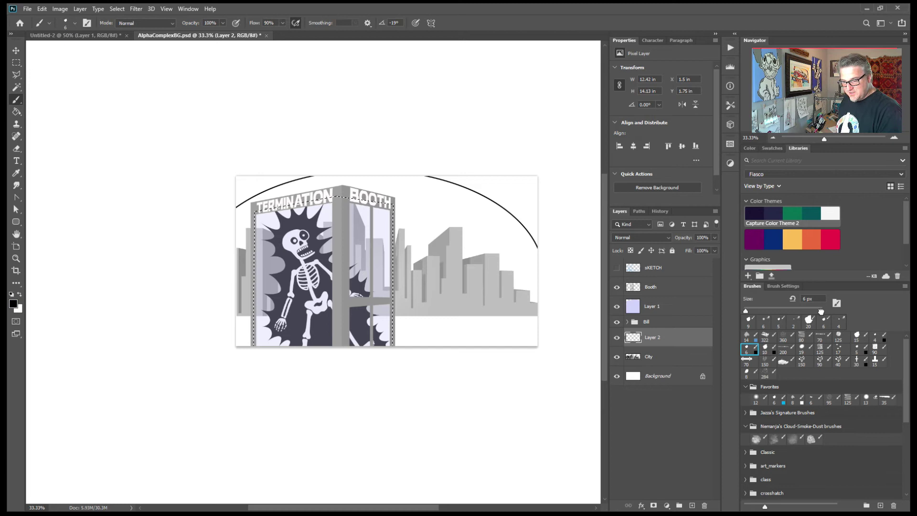
{"action": "key", "text": "l"}
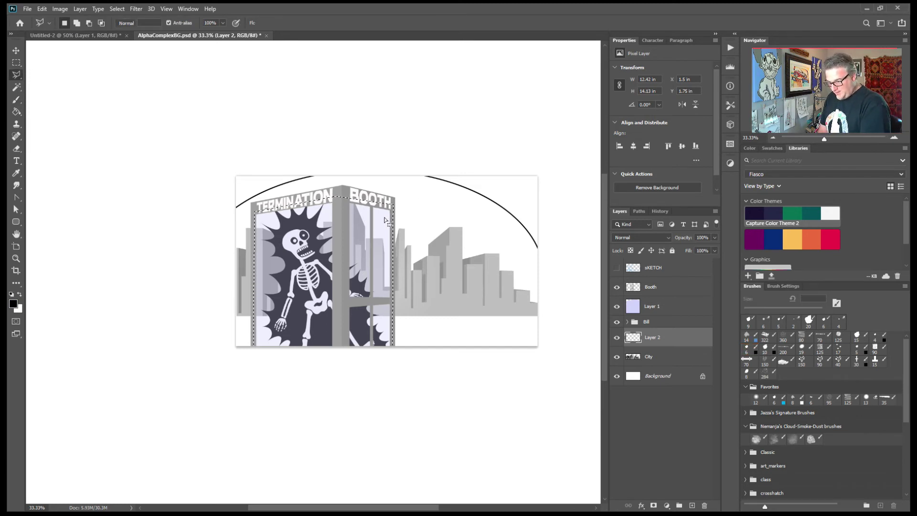
{"action": "key", "text": "ctrl+d"}
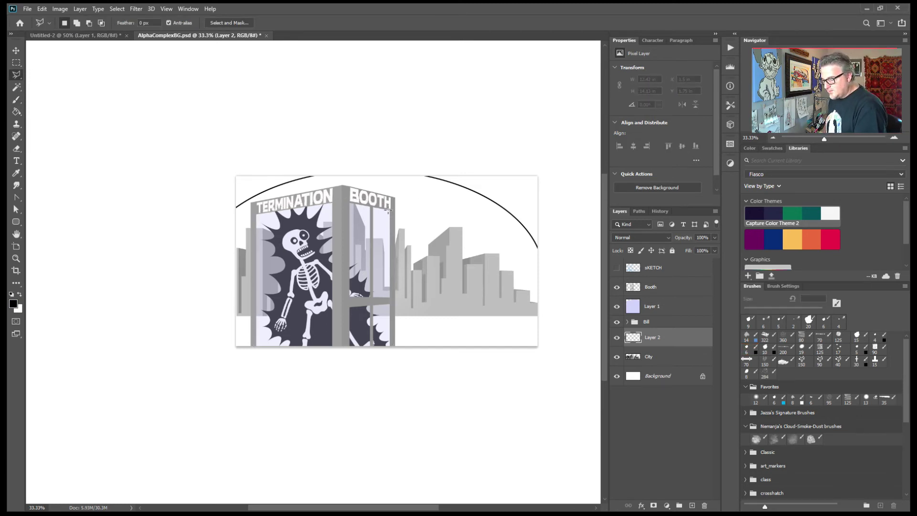
- Outline the booth's rear upper frame just below the sign with a polygonal selection about 12.07 in wide and 2.35 in high
{"action": "left_click", "coordinate": [257, 213]}
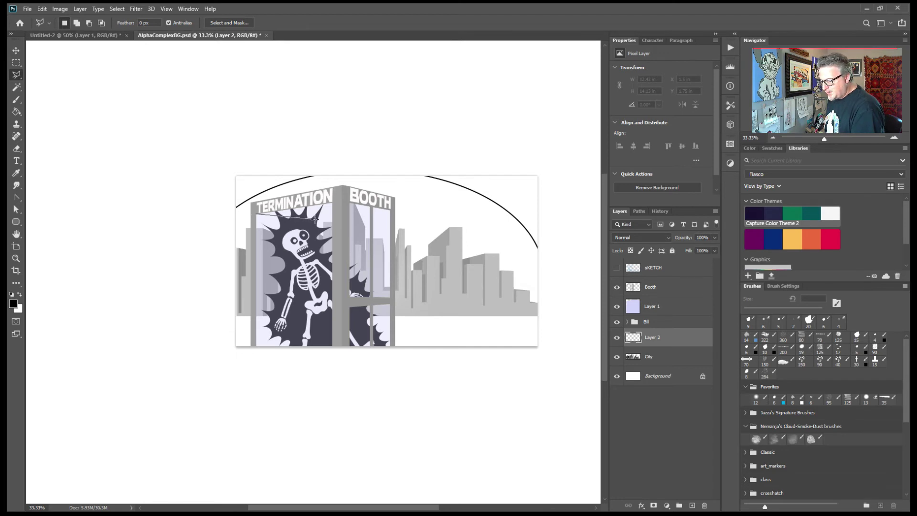
{"action": "left_click", "coordinate": [318, 220]}
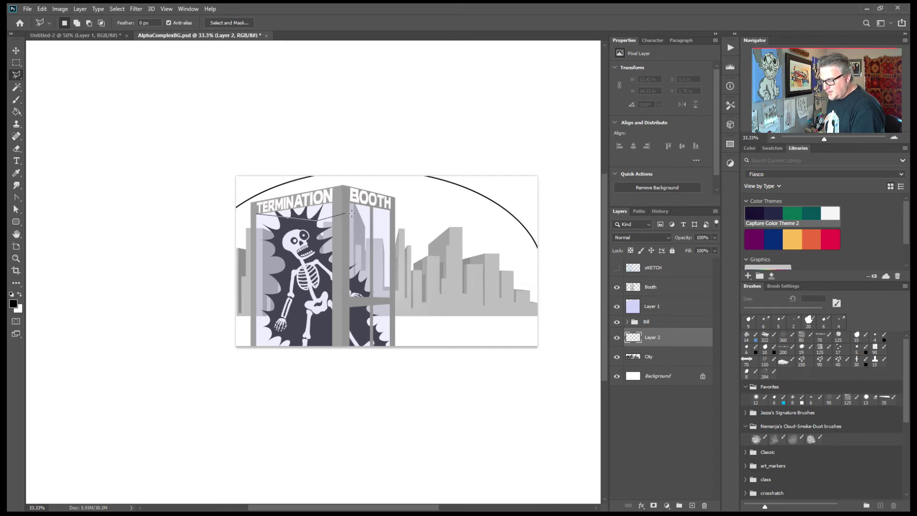
{"action": "left_click", "coordinate": [392, 210]}
{"action": "left_click", "coordinate": [342, 194]}
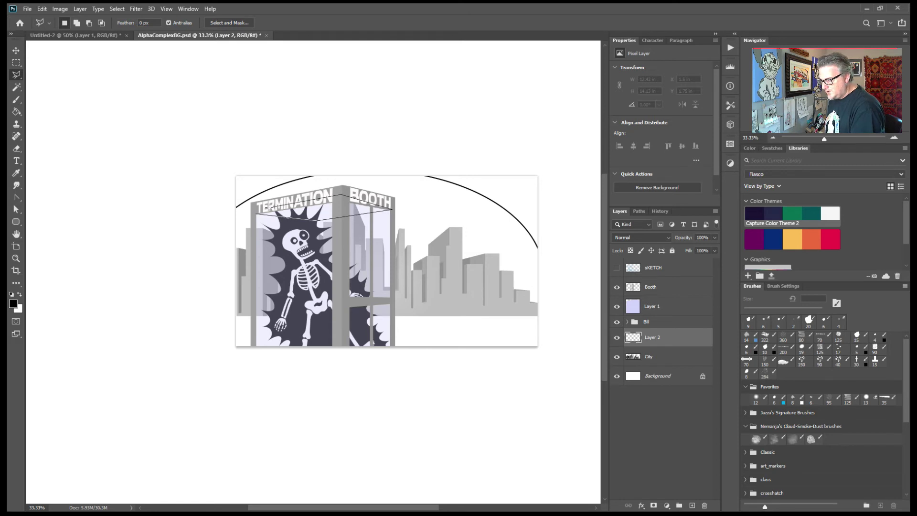
{"action": "left_click", "coordinate": [261, 219]}
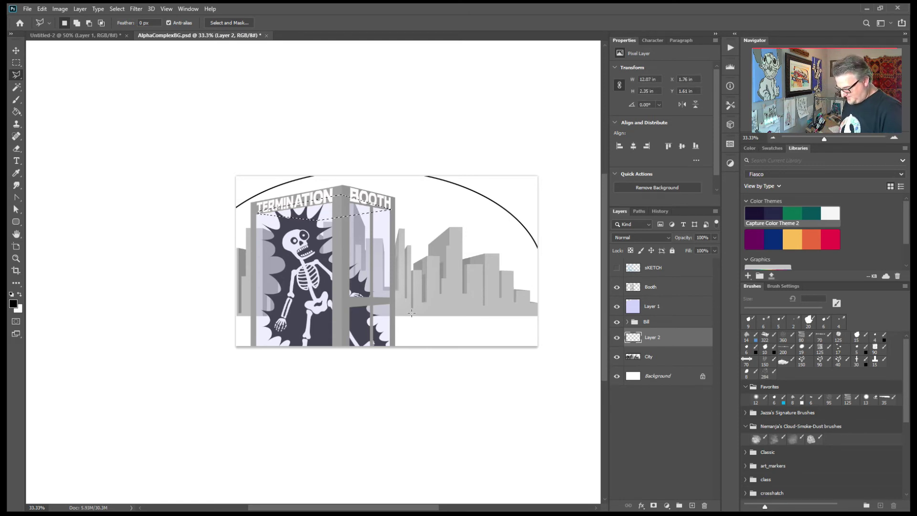
- Fill the rear upper frame selection on Layer 2 with a medium grey swatch
{"action": "key", "text": "g"}
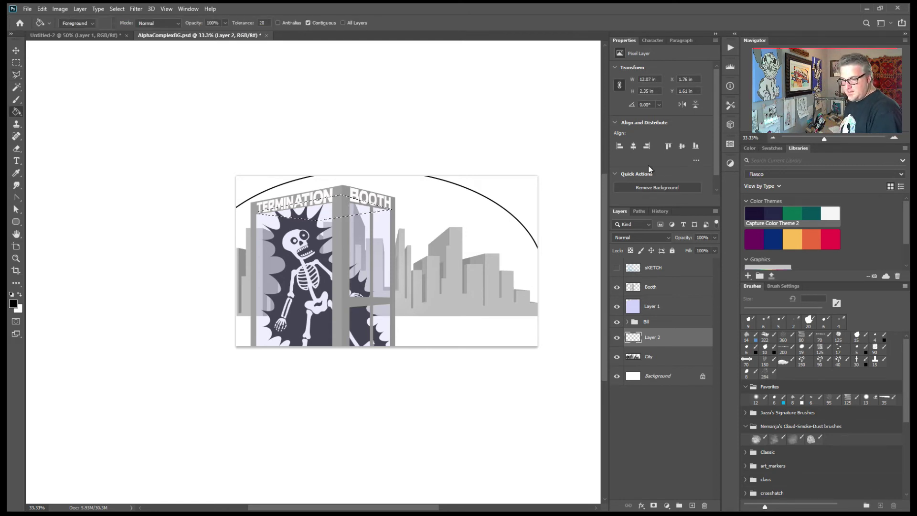
{"action": "left_click", "coordinate": [751, 149]}
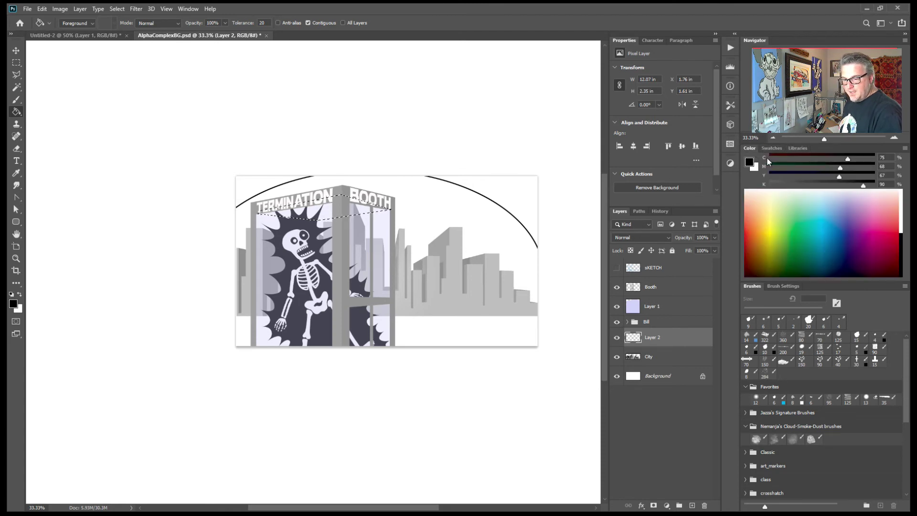
{"action": "left_click", "coordinate": [771, 148]}
{"action": "left_click", "coordinate": [864, 196]}
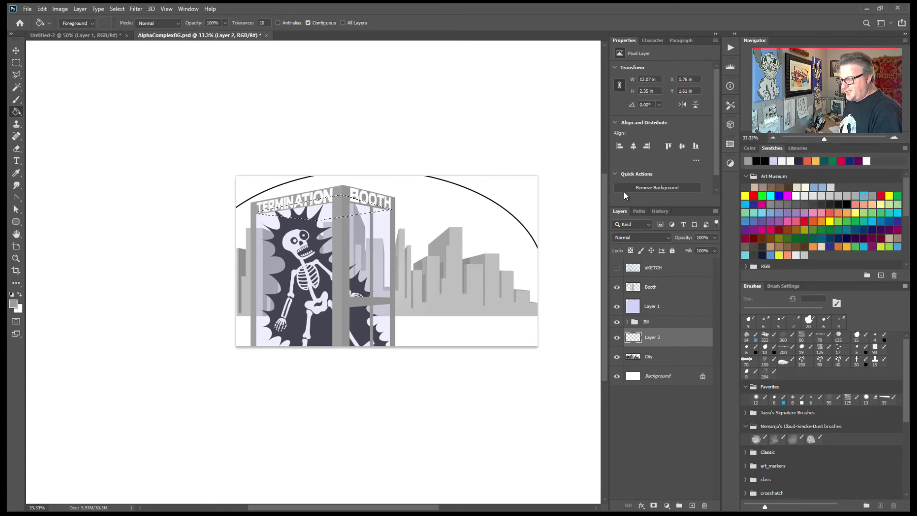
{"action": "left_click", "coordinate": [298, 258]}
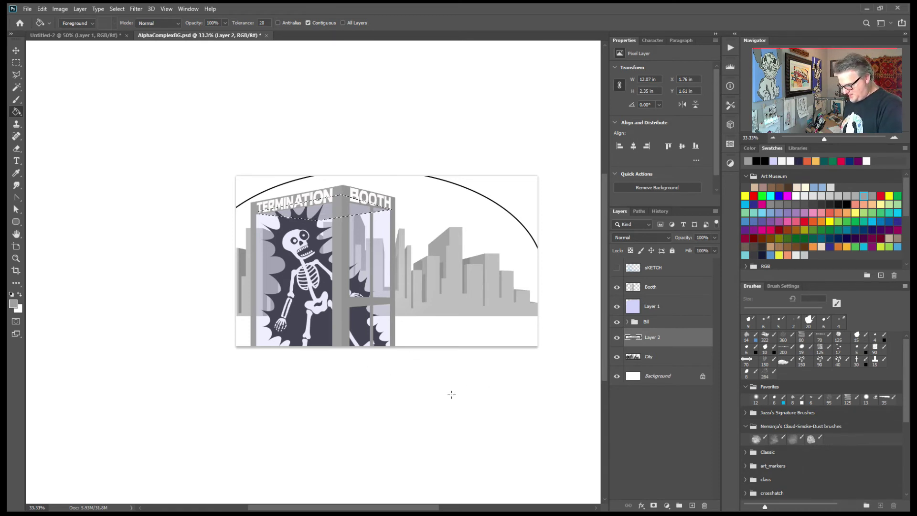
- Outline a horizontal rear crossbar about 5.24 by 1.14 in behind the skeleton's waist and fill it with the grey
{"action": "key", "text": "l"}
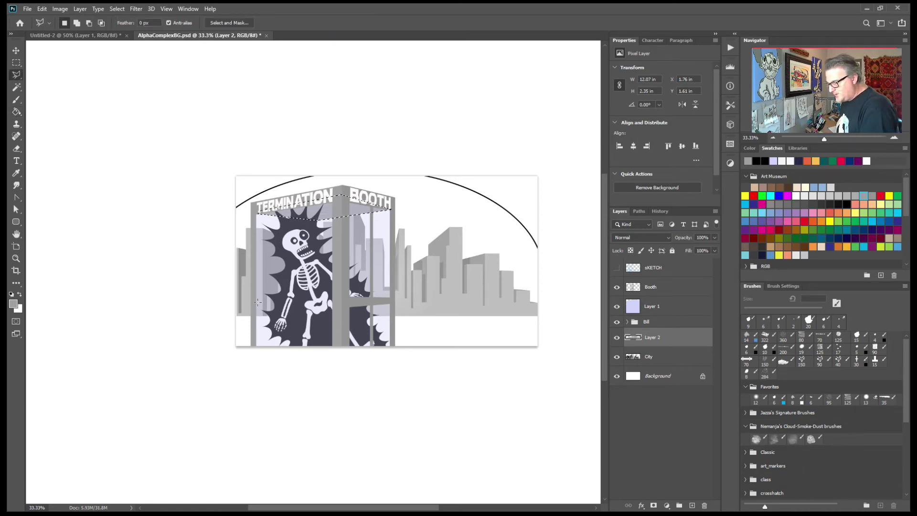
{"action": "left_click", "coordinate": [255, 299]}
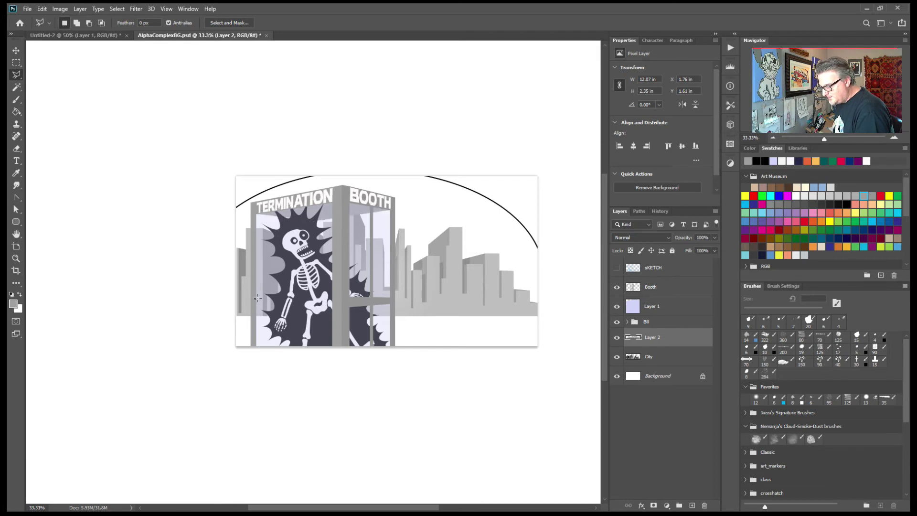
{"action": "left_click", "coordinate": [314, 298]}
{"action": "left_click", "coordinate": [314, 307]}
{"action": "left_click", "coordinate": [255, 311]}
{"action": "left_click", "coordinate": [255, 299]}
{"action": "left_click", "coordinate": [244, 312]}
{"action": "key", "text": "shift+F5"}
{"action": "key", "text": "Return"}
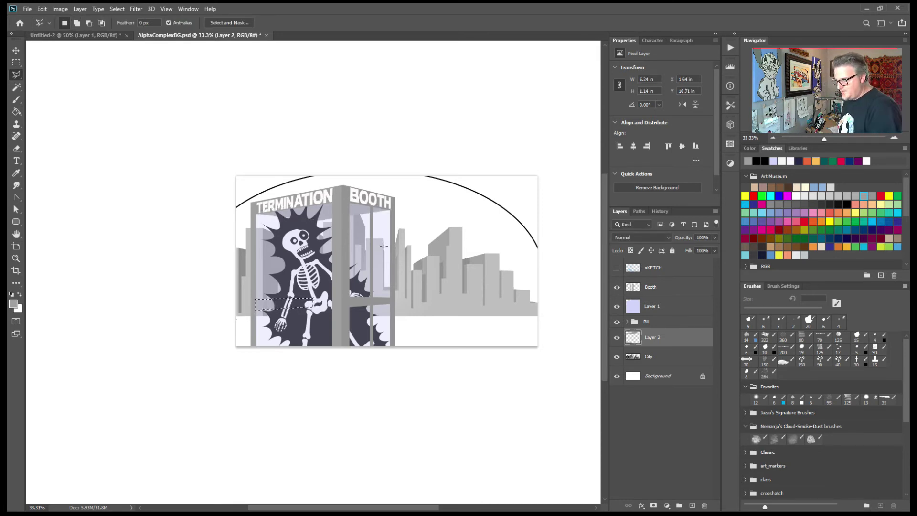
- Outline a vertical rear post about 1.21 by 12.4 in behind the booth's front corner and fill it with the grey
{"action": "key", "text": "ctrl+d"}
{"action": "left_click", "coordinate": [314, 217]}
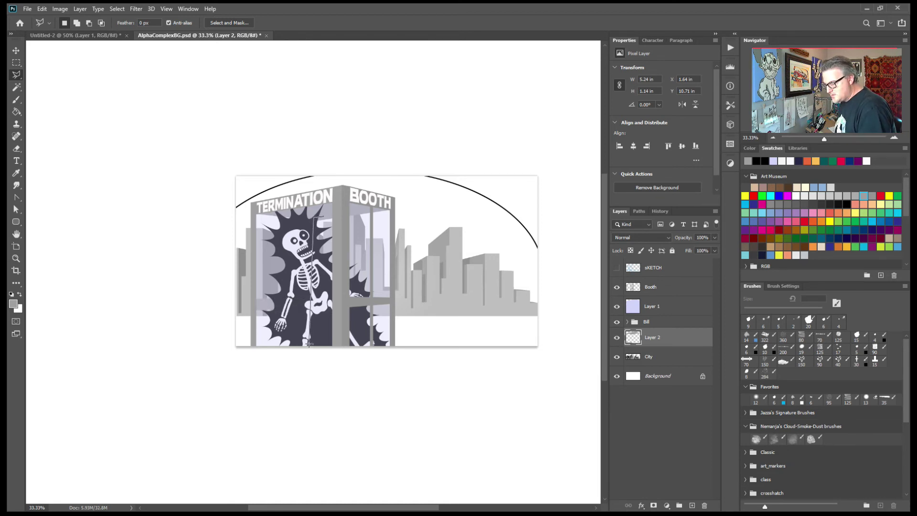
{"action": "left_click", "coordinate": [327, 355]}
{"action": "left_click", "coordinate": [327, 220]}
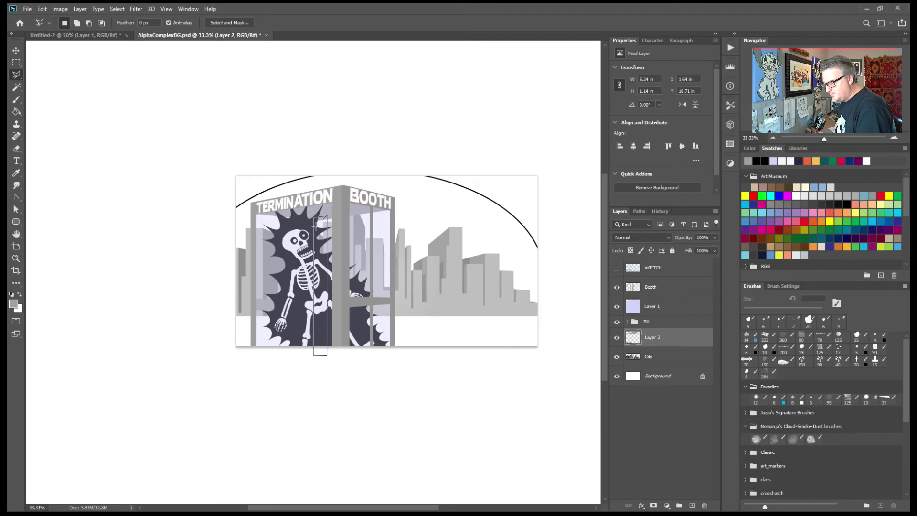
{"action": "left_click", "coordinate": [324, 219]}
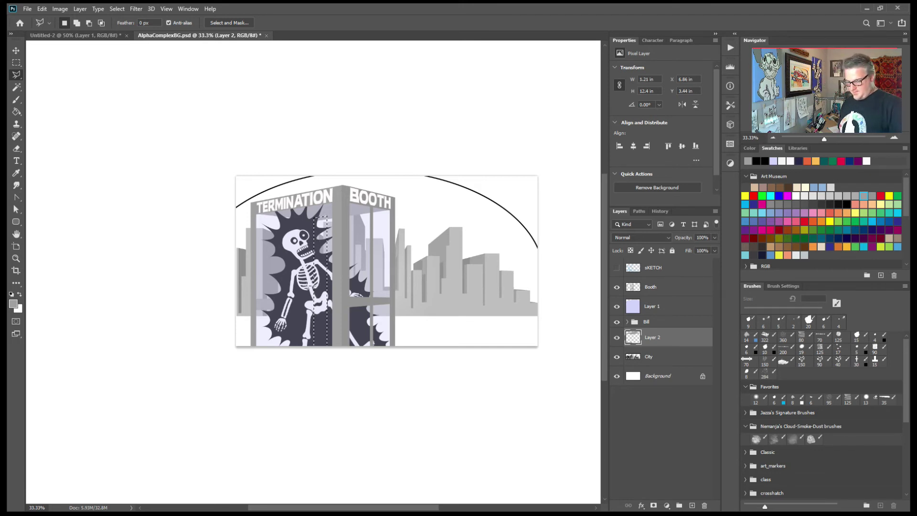
{"action": "key", "text": "ctrl+x"}
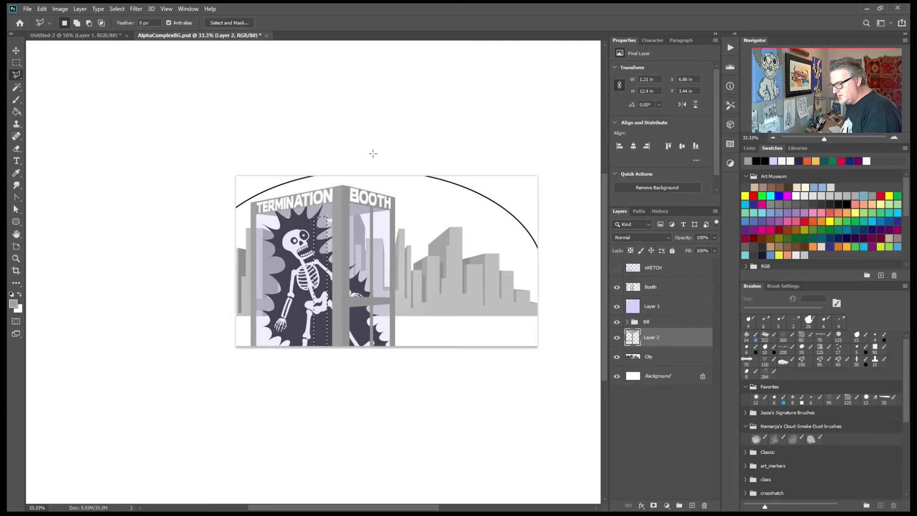
{"action": "left_click", "coordinate": [280, 215]}
{"action": "left_click", "coordinate": [287, 356]}
{"action": "left_click", "coordinate": [283, 217]}
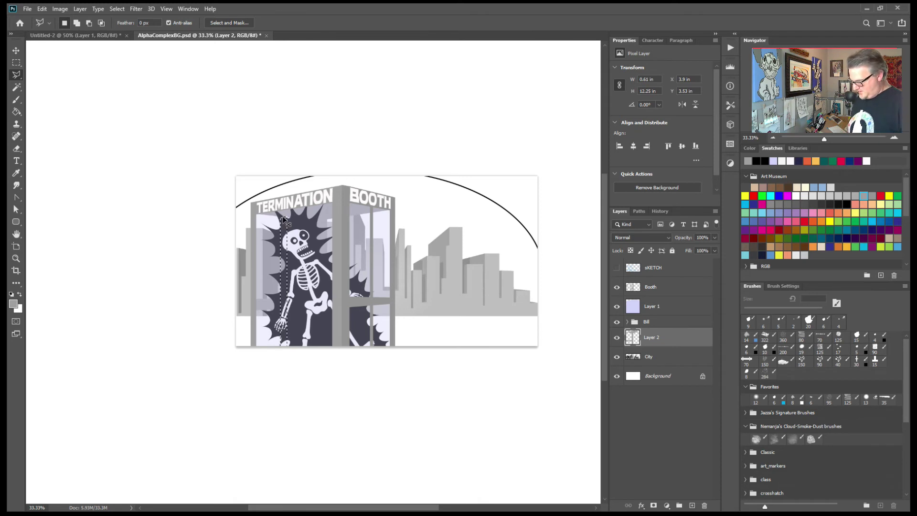
{"action": "key", "text": "ctrl+d"}
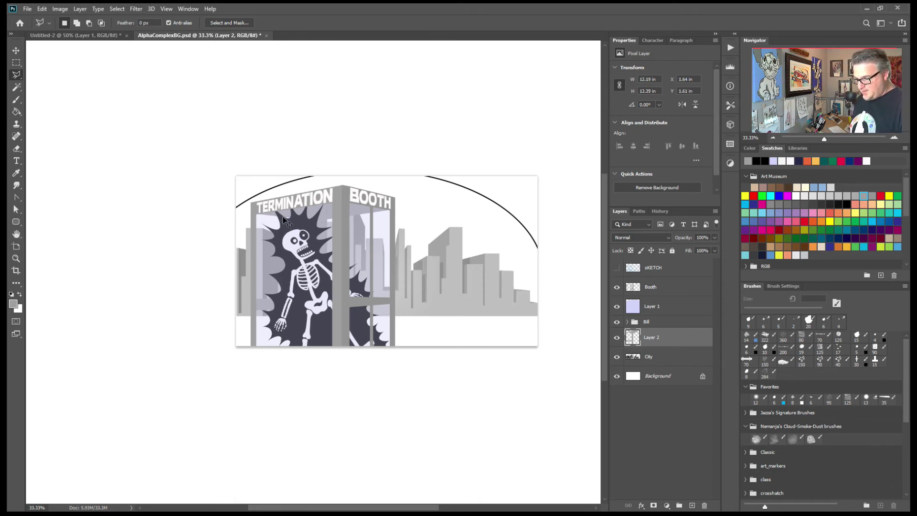
- Load Layer 2's rear frame shapes as a selection, try painting them black with a 200 px brush, and deselect
{"action": "left_click", "coordinate": [634, 337], "text": "ctrl"}
{"action": "left_click", "coordinate": [765, 160]}
{"action": "left_click", "coordinate": [747, 348]}
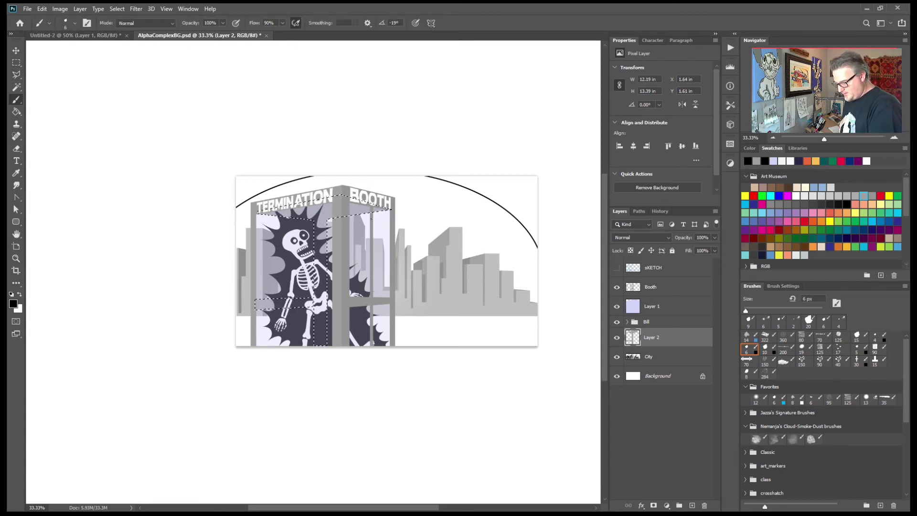
{"action": "key", "text": "bracketright"}
{"action": "key", "text": "bracketright"}
{"action": "key", "text": "bracketright"}
{"action": "key", "text": "bracketright"}
{"action": "key", "text": "bracketright"}
{"action": "key", "text": "bracketright"}
{"action": "key", "text": "bracketright"}
{"action": "key", "text": "bracketright"}
{"action": "key", "text": "bracketright"}
{"action": "key", "text": "bracketright"}
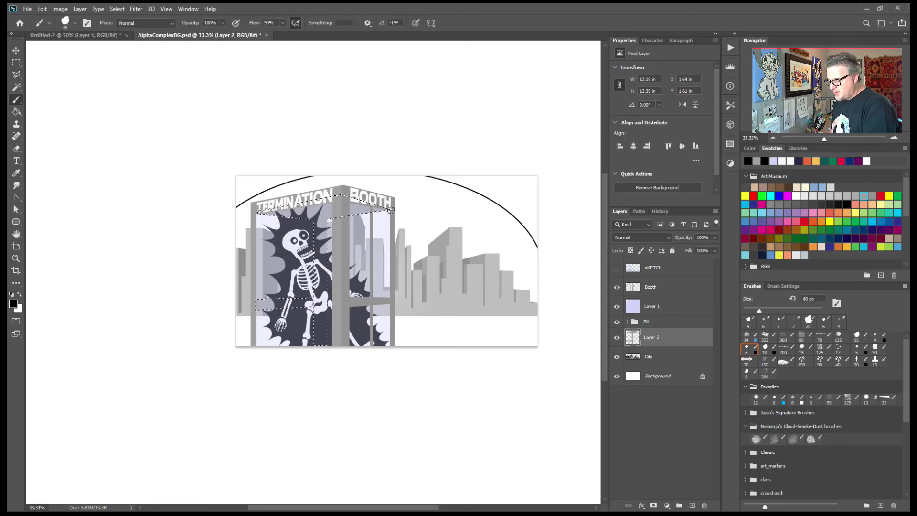
{"action": "key", "text": "bracketright"}
{"action": "key", "text": "bracketright"}
{"action": "key", "text": "bracketright"}
{"action": "key", "text": "bracketright"}
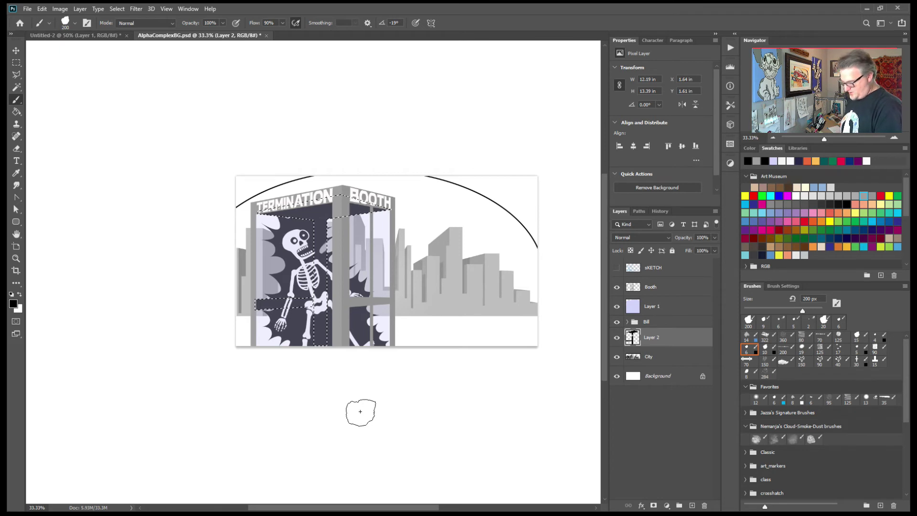
{"action": "key", "text": "ctrl+d"}
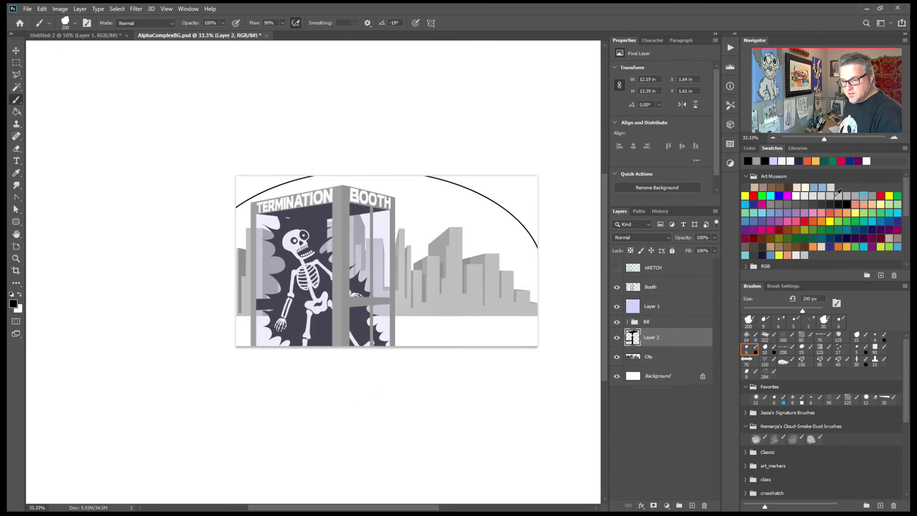
- Try dark grey brushwork over the rear upper frame on Layer 2, undo it with the black paint, and deselect
{"action": "left_click", "coordinate": [796, 204]}
{"action": "mouse_move", "coordinate": [398, 213]}
{"action": "left_mouse_down"}
{"action": "mouse_move", "coordinate": [325, 209]}
{"action": "mouse_move", "coordinate": [301, 238]}
{"action": "left_mouse_up"}
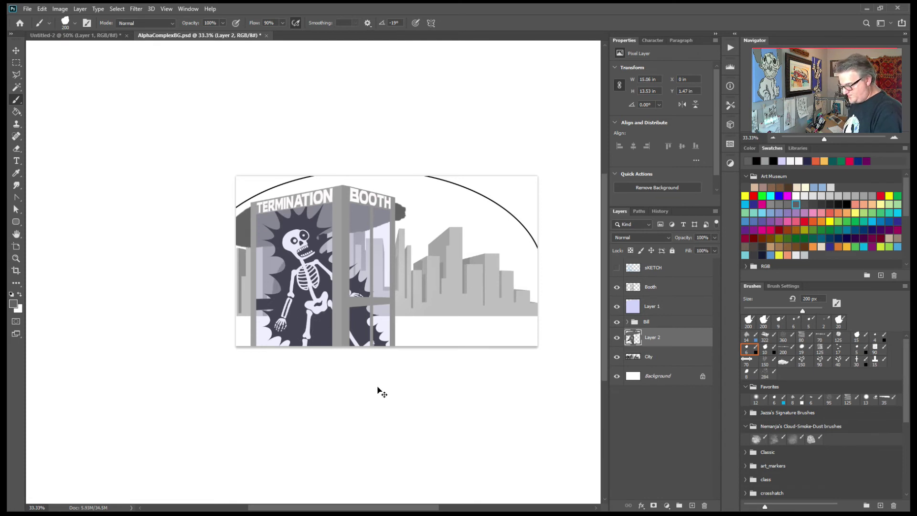
{"action": "key", "text": "ctrl+z"}
{"action": "key", "text": "ctrl+z"}
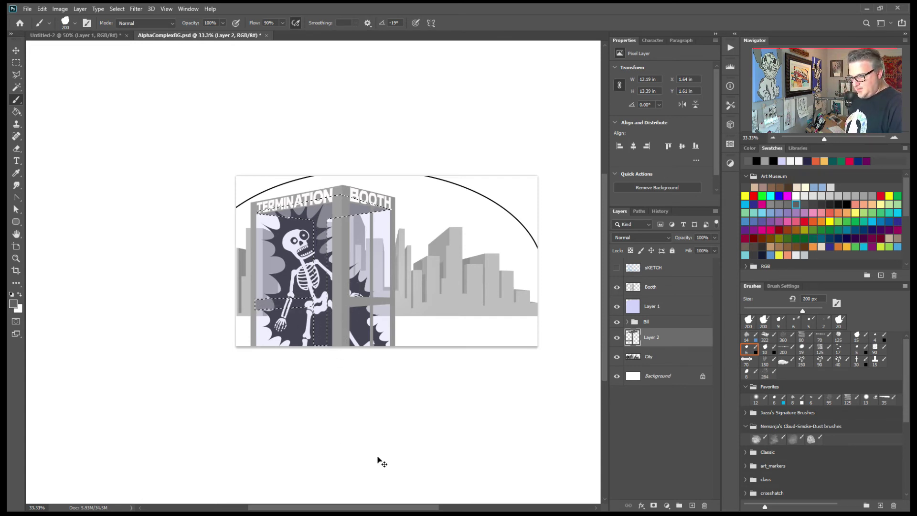
{"action": "key", "text": "ctrl+d"}
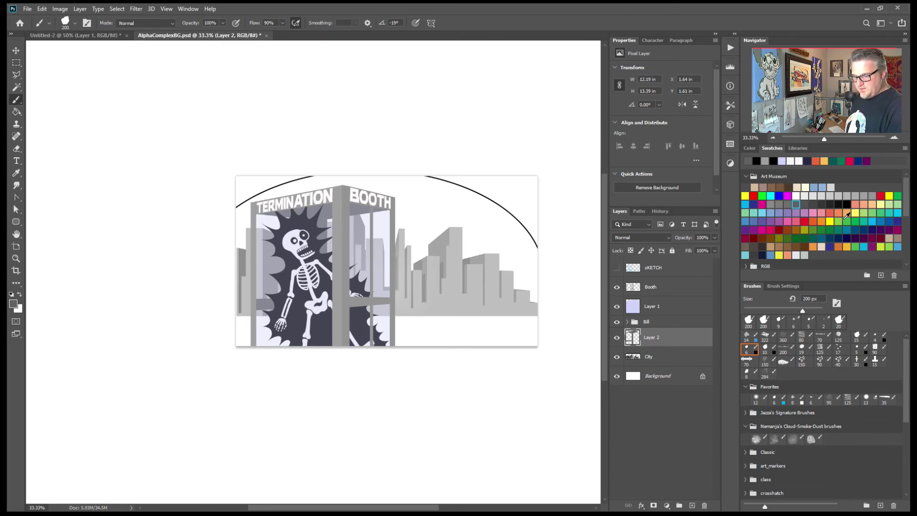
- Add a new layer above Layer 2 and set up the Gradient tool with a light orange foreground colour
{"action": "left_click", "coordinate": [692, 504]}
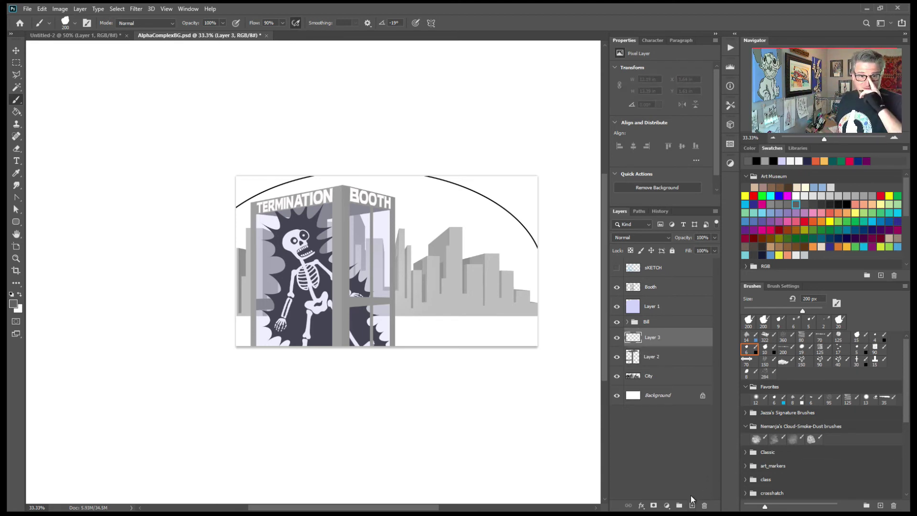
{"action": "left_click", "coordinate": [824, 161]}
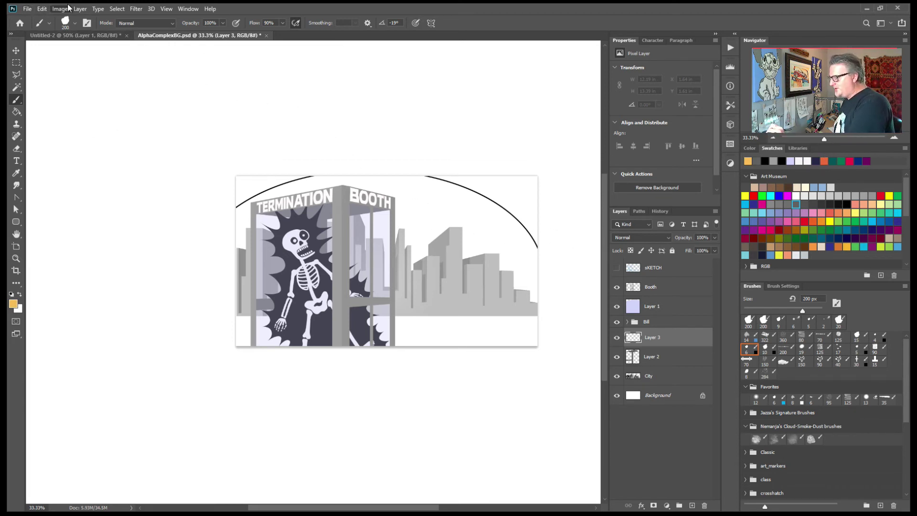
{"action": "left_click", "coordinate": [16, 112]}
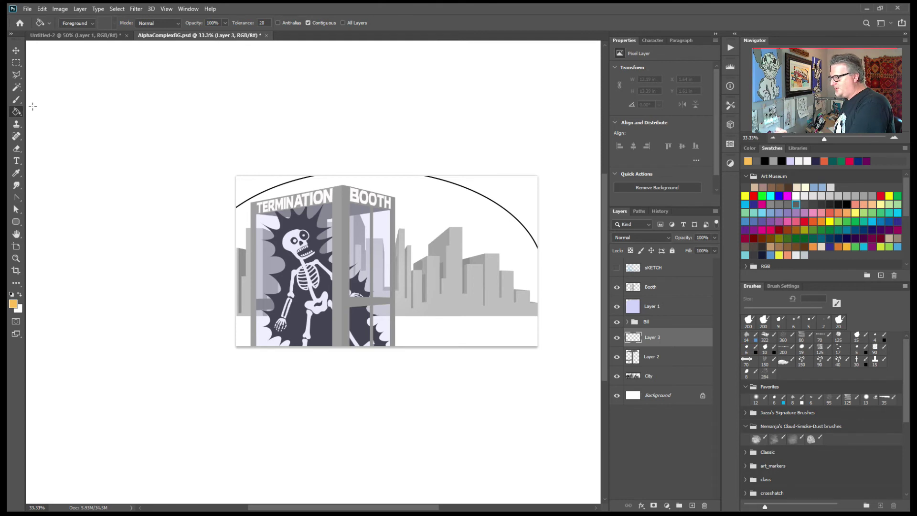
{"action": "key", "text": "shift+g"}
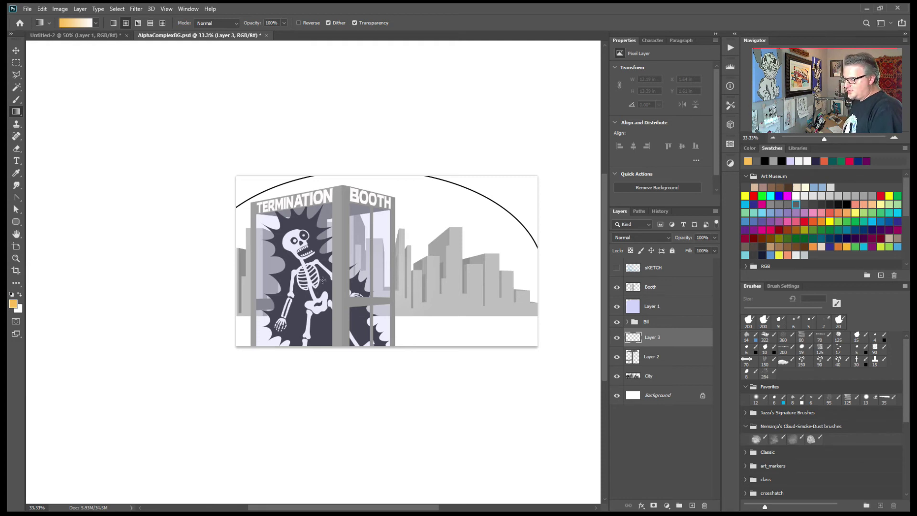
- Try orange-to-white radial gradients on Layer 3 over the skyline and behind the skeleton's burst, undoing each one
{"action": "left_click_drag", "start_coordinate": [428, 286], "coordinate": [534, 195]}
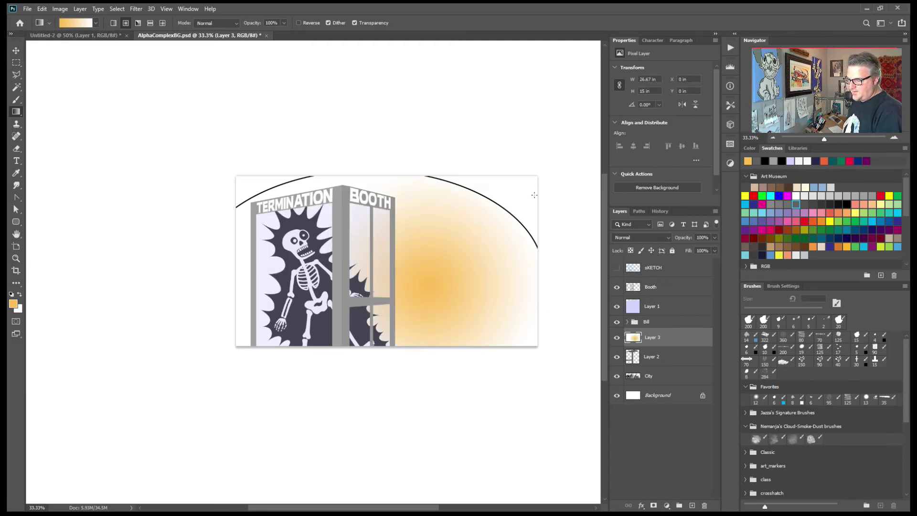
{"action": "key", "text": "ctrl+z"}
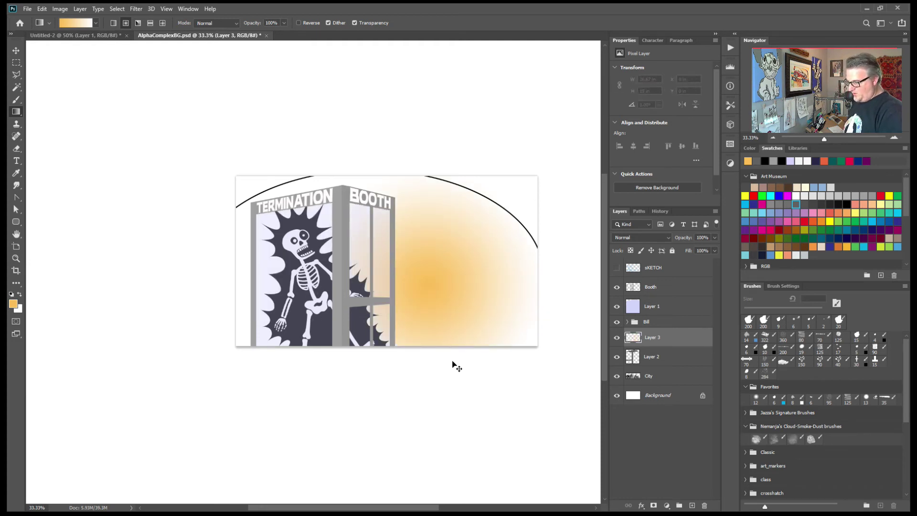
{"action": "left_click", "coordinate": [628, 322]}
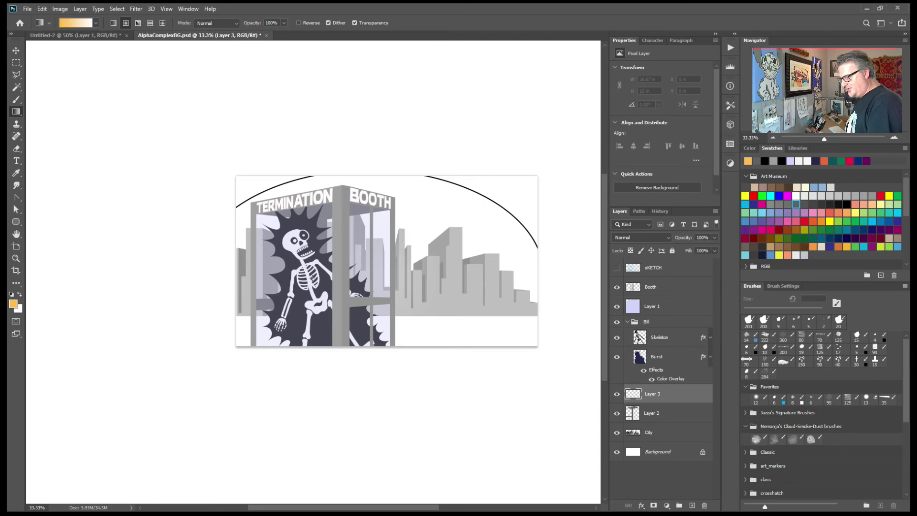
{"action": "left_click_drag", "start_coordinate": [338, 230], "coordinate": [394, 100]}
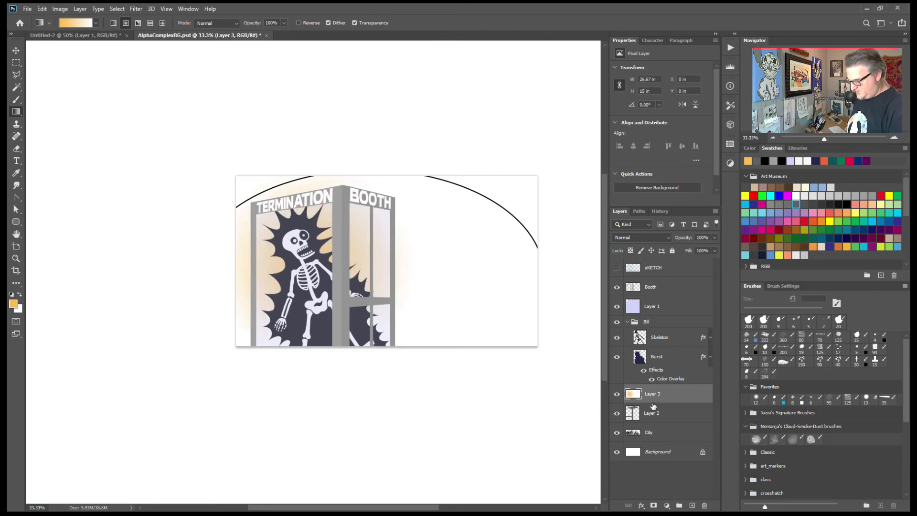
{"action": "key", "text": "ctrl+z"}
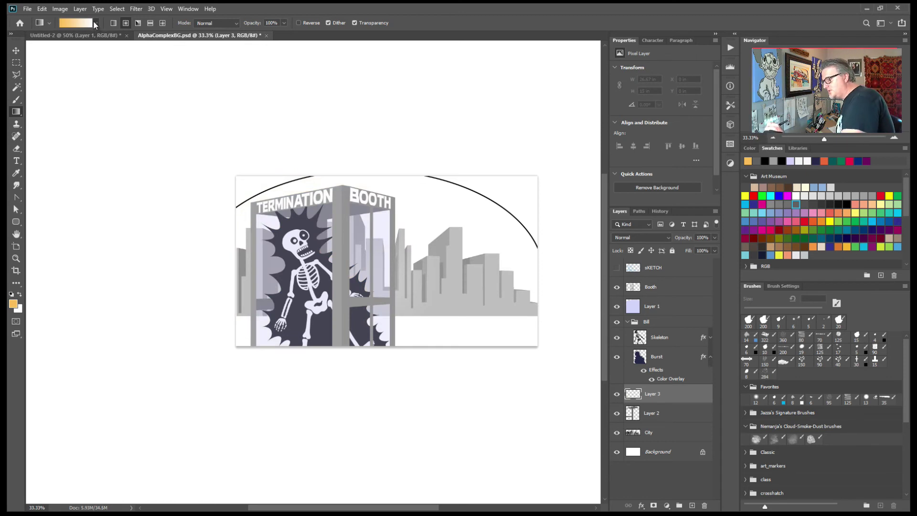
- Switch the gradient to one fading from the orange foreground to transparent
{"action": "key", "text": "period"}
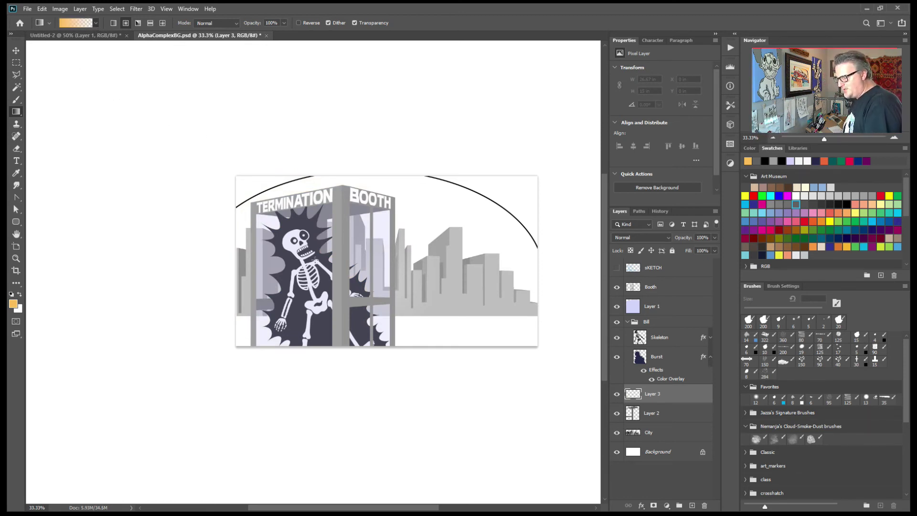
- Paint several orange-to-transparent radial gradients on Layer 3 behind the burst inside the booth
{"action": "left_click_drag", "start_coordinate": [350, 218], "coordinate": [369, 172]}
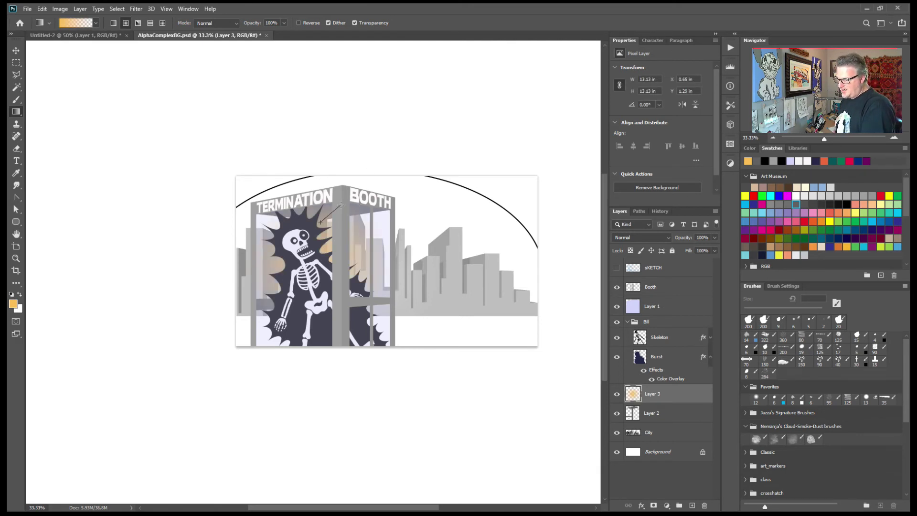
{"action": "left_click_drag", "start_coordinate": [342, 253], "coordinate": [320, 257]}
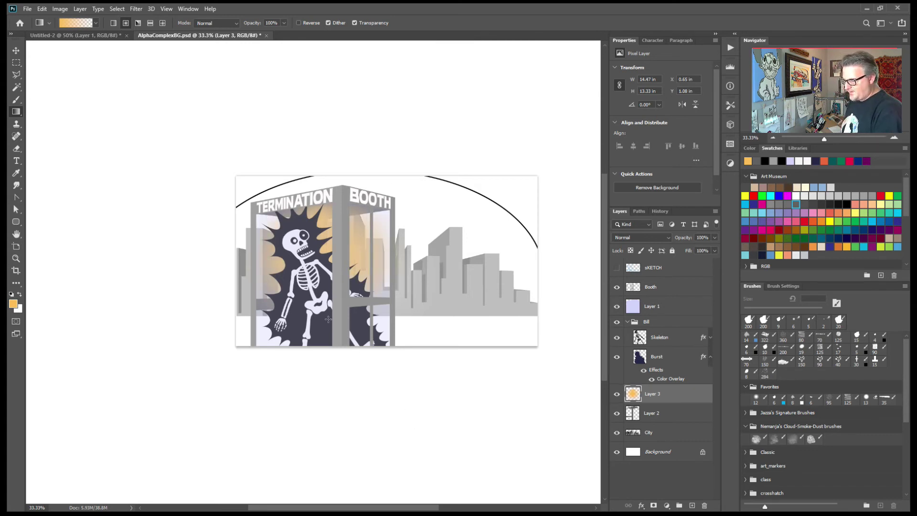
{"action": "left_click_drag", "start_coordinate": [360, 313], "coordinate": [378, 364]}
{"action": "left_click_drag", "start_coordinate": [269, 362], "coordinate": [286, 356]}
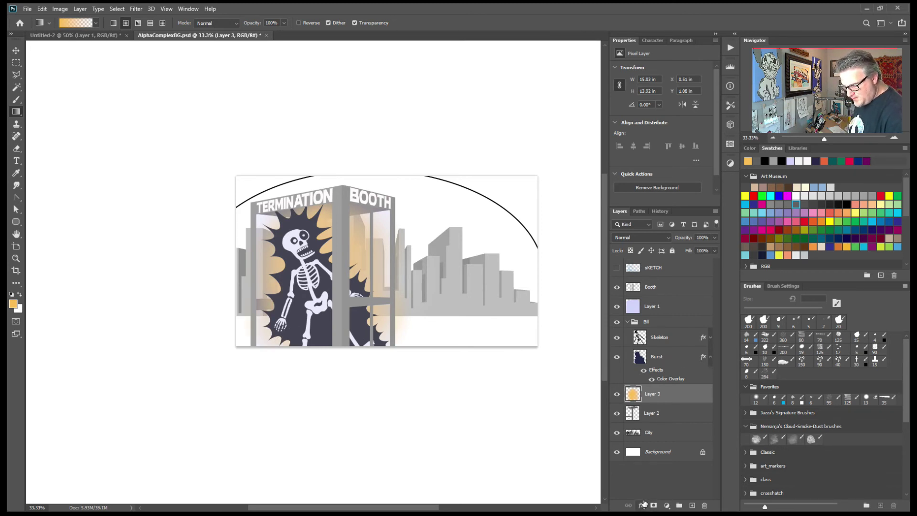
- Add a yellow Outer Glow to the Burst layer and widen it into a thick band around the burst
{"action": "left_click", "coordinate": [658, 366]}
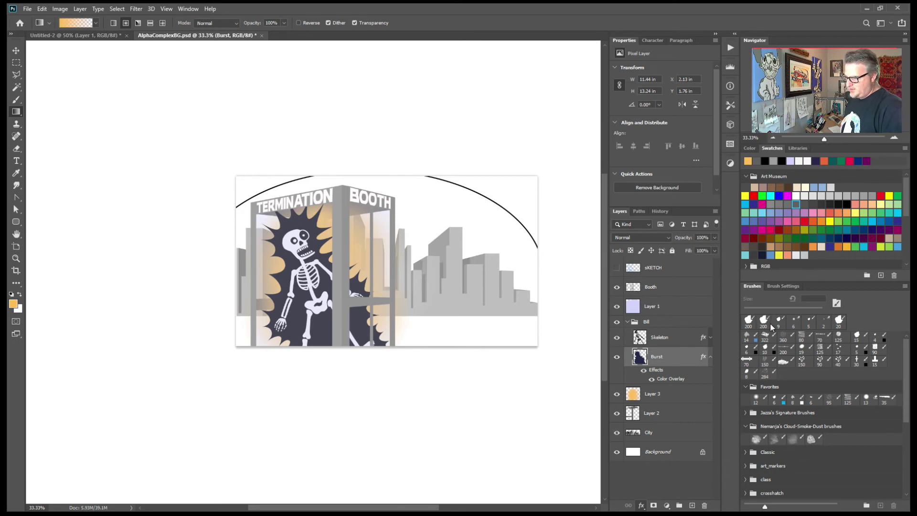
{"action": "left_click", "coordinate": [672, 335]}
{"action": "key", "text": "Return"}
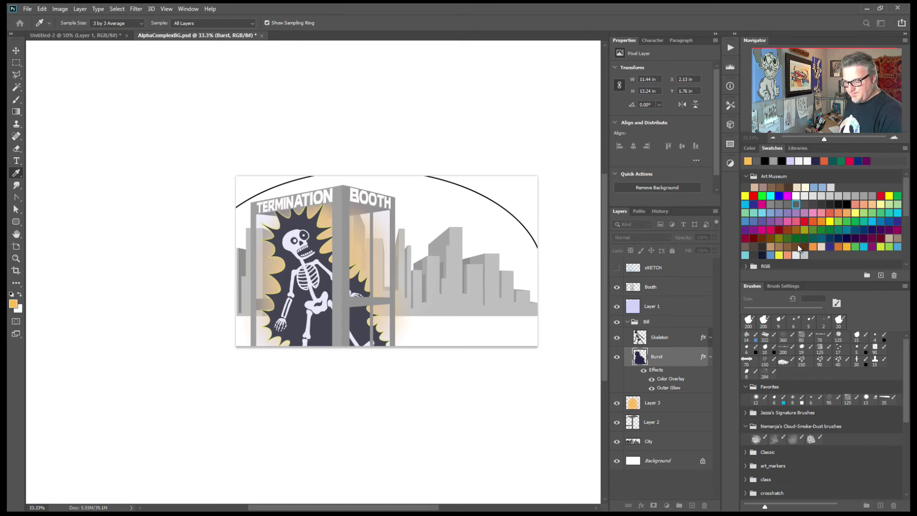
{"action": "left_click", "coordinate": [694, 331]}
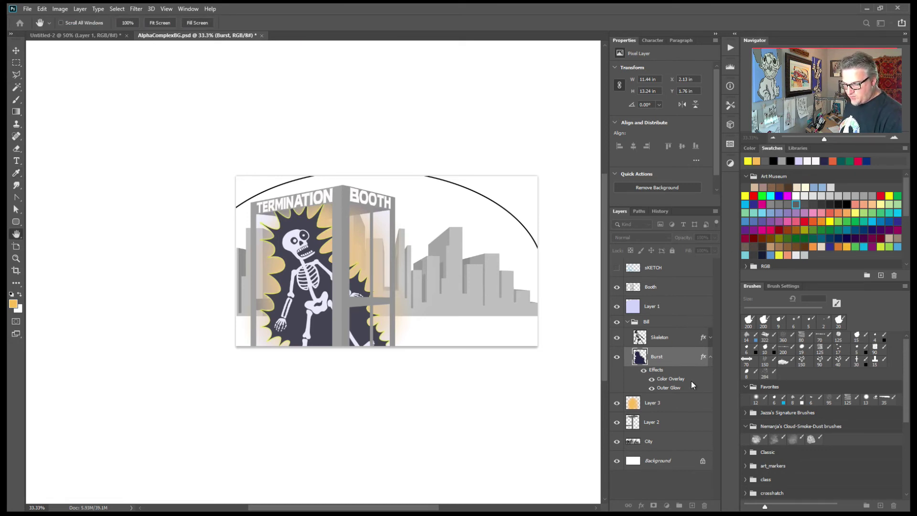
{"action": "left_click_drag", "start_coordinate": [692, 382], "coordinate": [701, 381]}
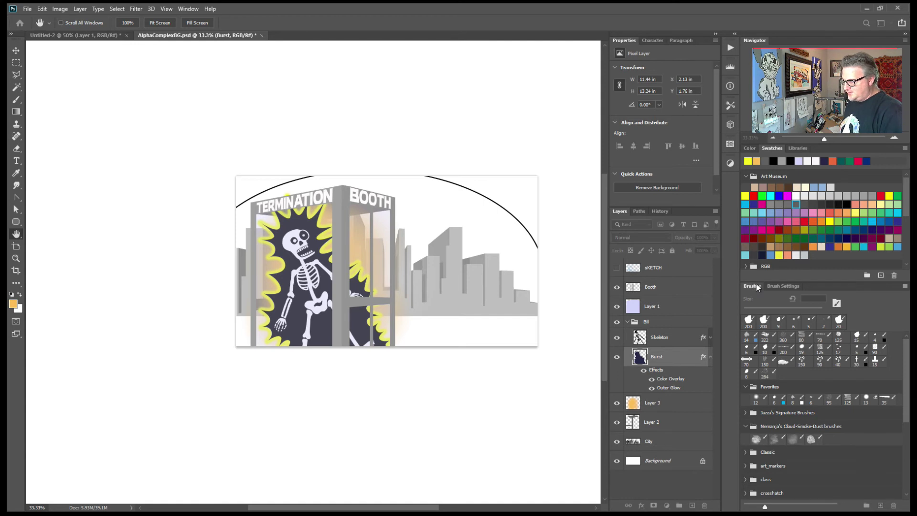
{"action": "key", "text": "g"}
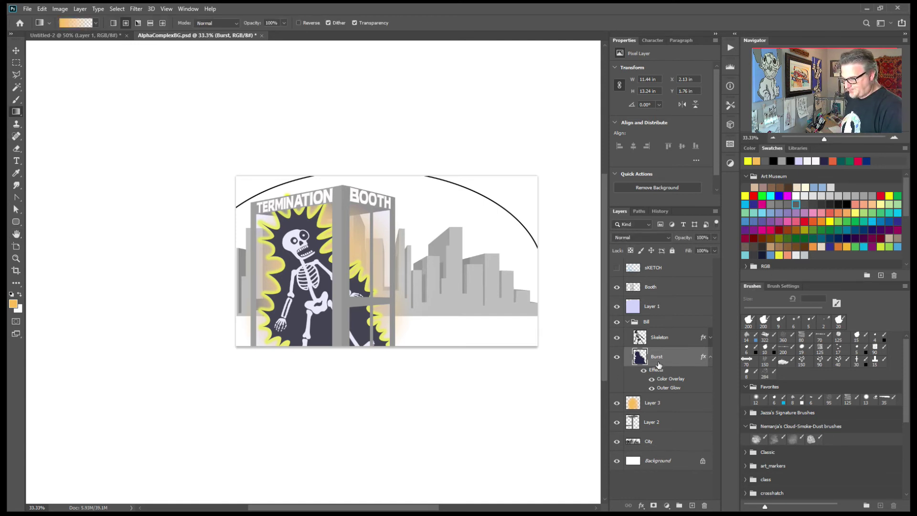
- Move the Bill group with the skeleton and burst slightly within the booth
{"action": "left_click", "coordinate": [655, 327]}
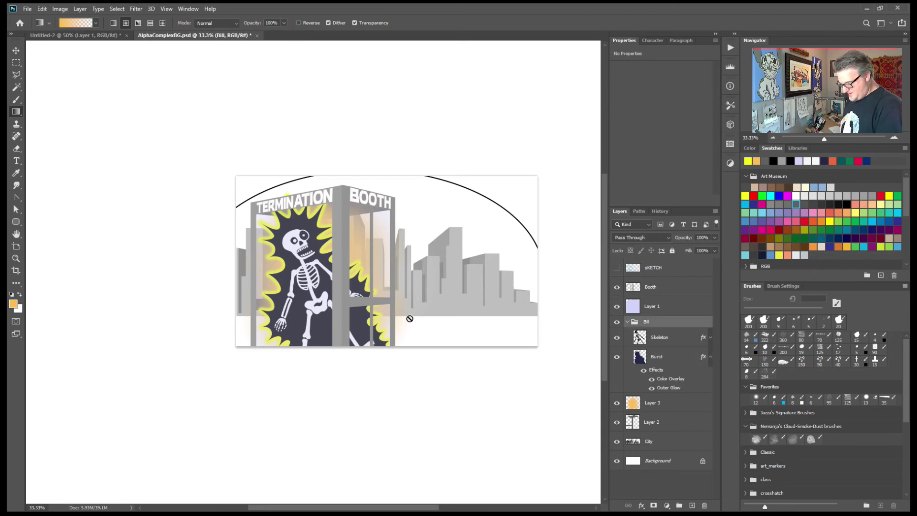
{"action": "key", "text": "v"}
{"action": "left_click_drag", "start_coordinate": [317, 326], "coordinate": [319, 329]}
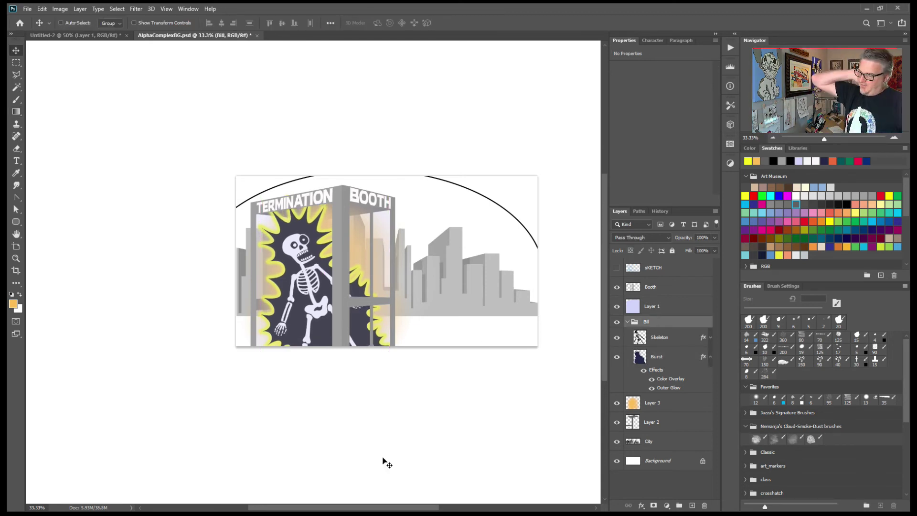
{"action": "left_click_drag", "start_coordinate": [317, 337], "coordinate": [321, 333]}
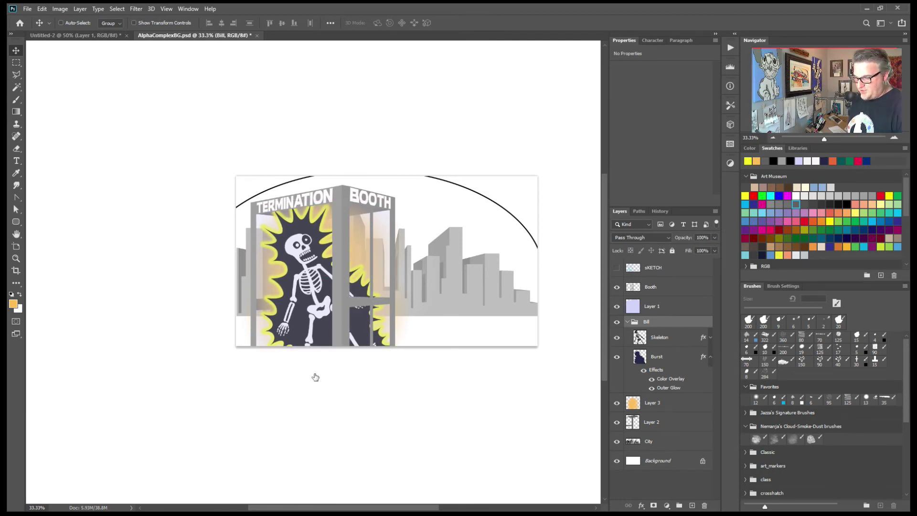
- Fill a lasso-selected horizontal crossbar, about 7.2 by 1.1 in, across the booth's front with the frame's grey on the Booth layer
{"action": "left_click", "coordinate": [657, 289]}
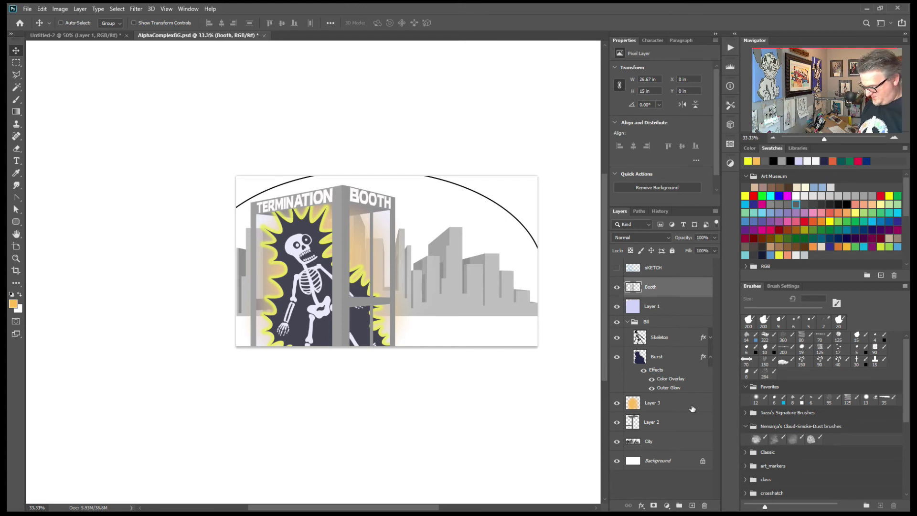
{"action": "key", "text": "l"}
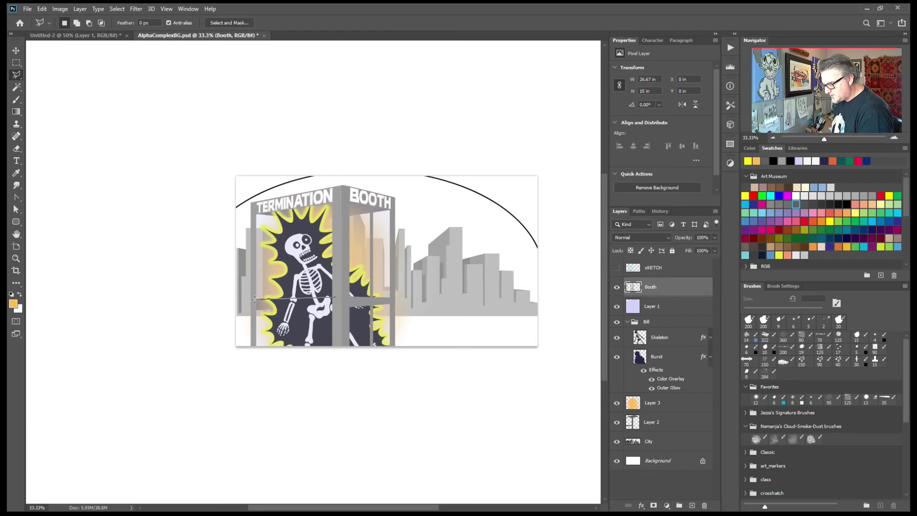
{"action": "left_click", "coordinate": [337, 300]}
{"action": "key", "text": "g"}
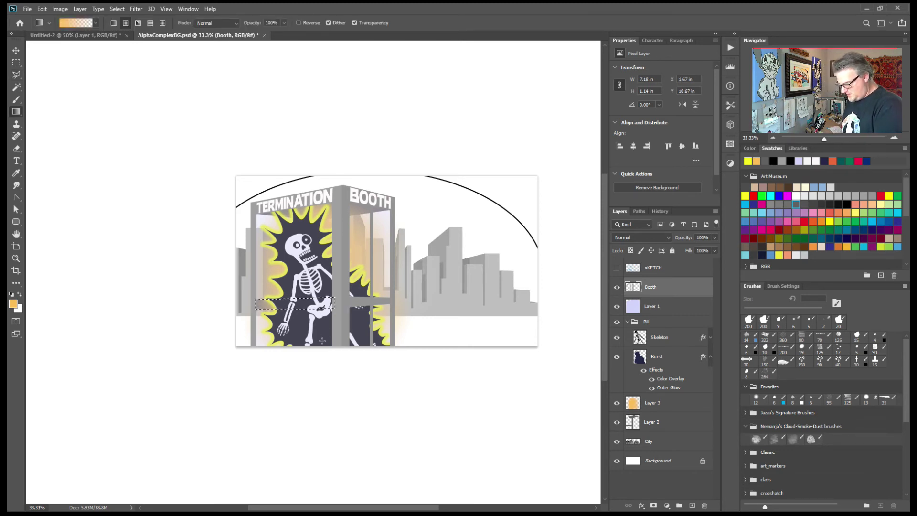
{"action": "left_click", "coordinate": [336, 294], "text": "alt"}
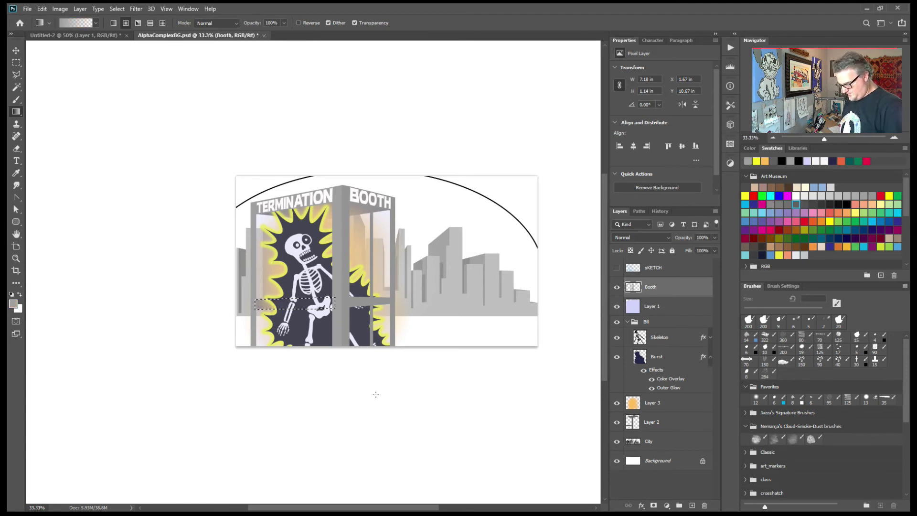
{"action": "key", "text": "alt+BackSpace"}
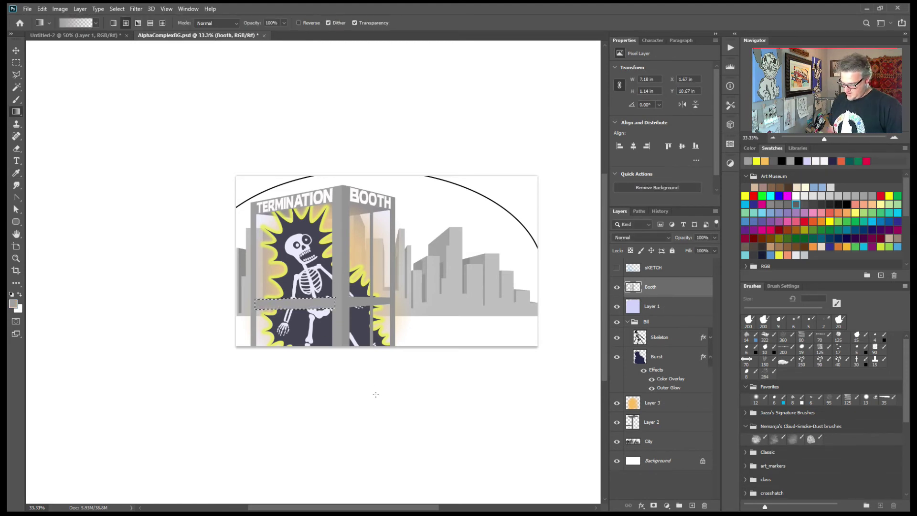
{"action": "key", "text": "ctrl+d"}
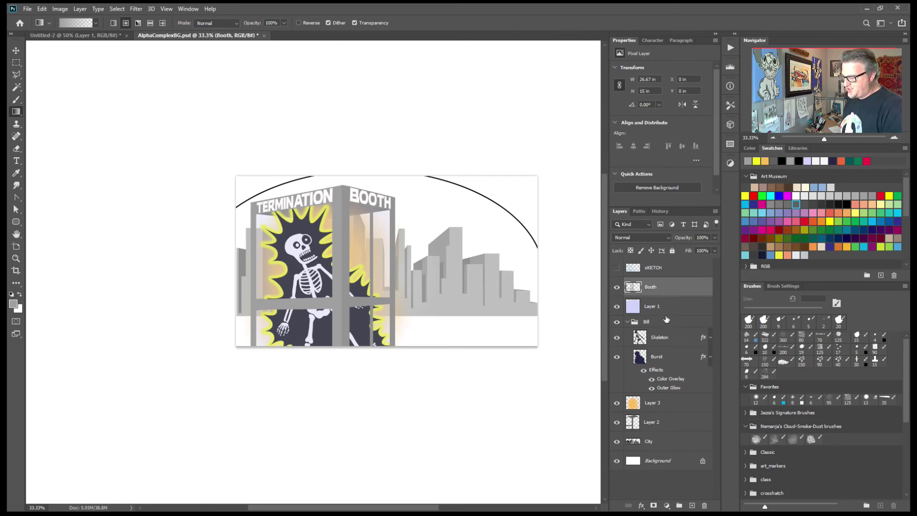
- Group the Booth, Layer 1, Layer 3 and Layer 2 layers with the Bill group, and name the new group Booth
{"action": "left_click", "coordinate": [628, 322]}
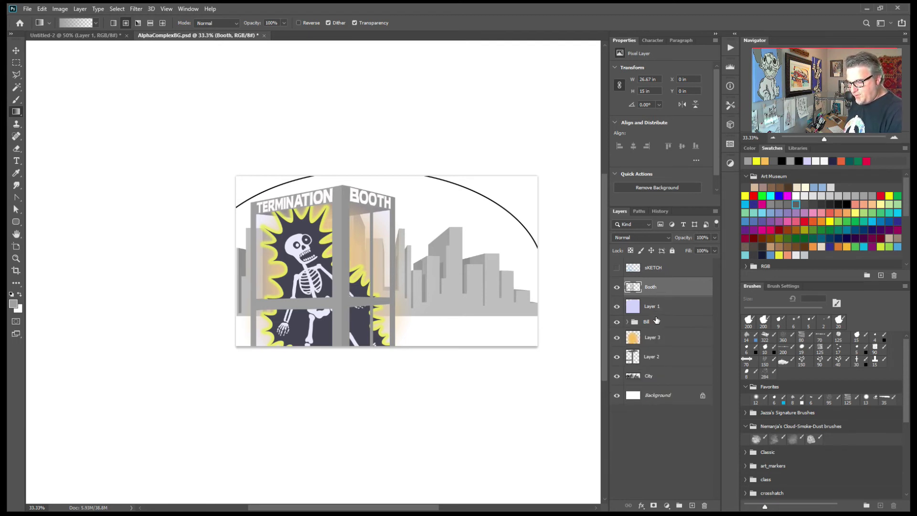
{"action": "left_click", "coordinate": [657, 320], "text": "shift"}
{"action": "left_click", "coordinate": [656, 339], "text": "shift"}
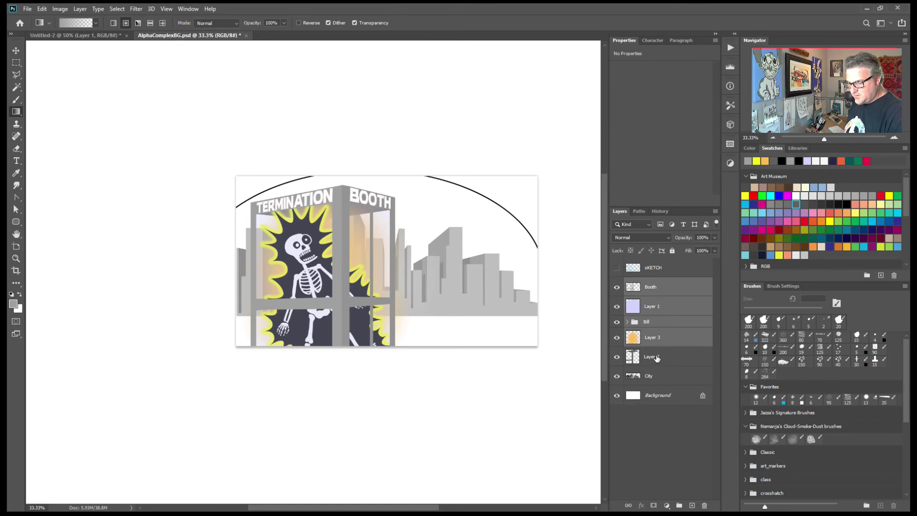
{"action": "left_click", "coordinate": [656, 358], "text": "shift"}
{"action": "left_click", "coordinate": [679, 505]}
{"action": "double_click", "coordinate": [651, 283]}
{"action": "type", "text": "Booth"}
{"action": "key", "text": "Return"}
{"action": "key", "text": "ctrl+t"}
{"action": "mouse_move", "coordinate": [538, 176]}
{"action": "left_mouse_down"}
{"action": "mouse_move", "coordinate": [478, 198]}
{"action": "mouse_move", "coordinate": [545, 171]}
{"action": "left_mouse_up"}
{"action": "key", "text": "Escape"}
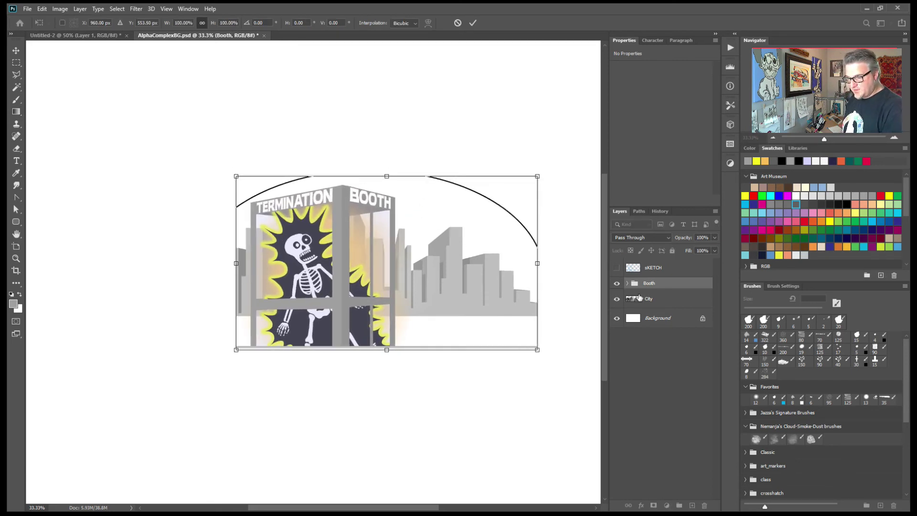
- Remove the dome arc from the Booth layer using a polygonal lasso selection around the area above the booth and city
{"action": "left_click", "coordinate": [627, 283]}
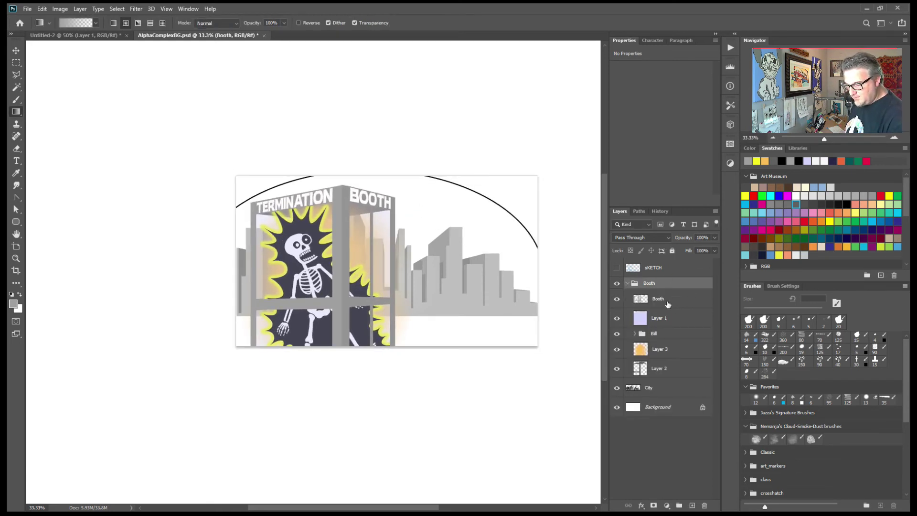
{"action": "left_click", "coordinate": [669, 305]}
{"action": "key", "text": "l"}
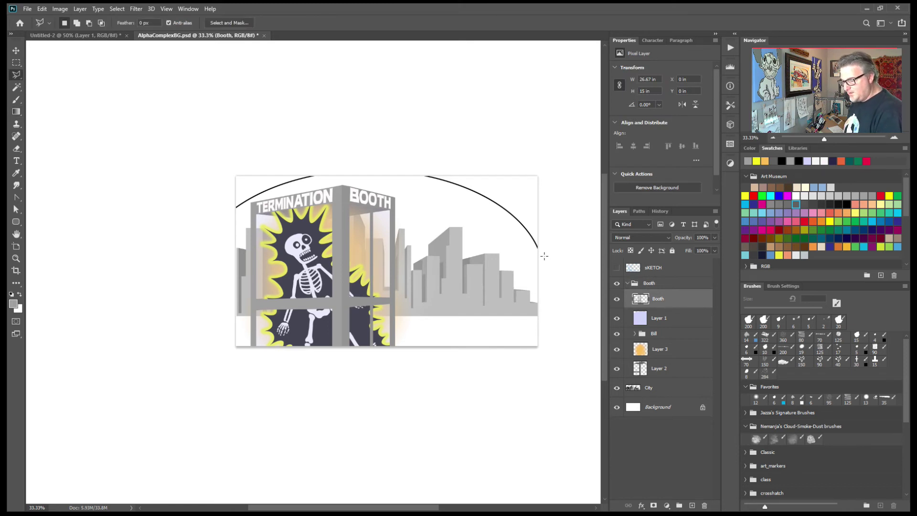
{"action": "left_click", "coordinate": [409, 184]}
{"action": "left_click", "coordinate": [354, 178]}
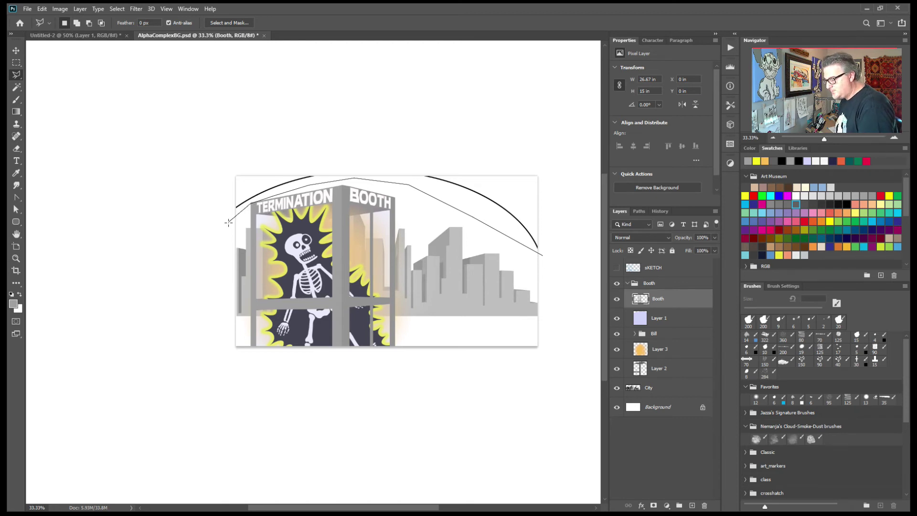
{"action": "left_click", "coordinate": [294, 144]}
{"action": "left_click", "coordinate": [487, 144]}
{"action": "left_click", "coordinate": [558, 258]}
{"action": "left_click", "coordinate": [542, 255]}
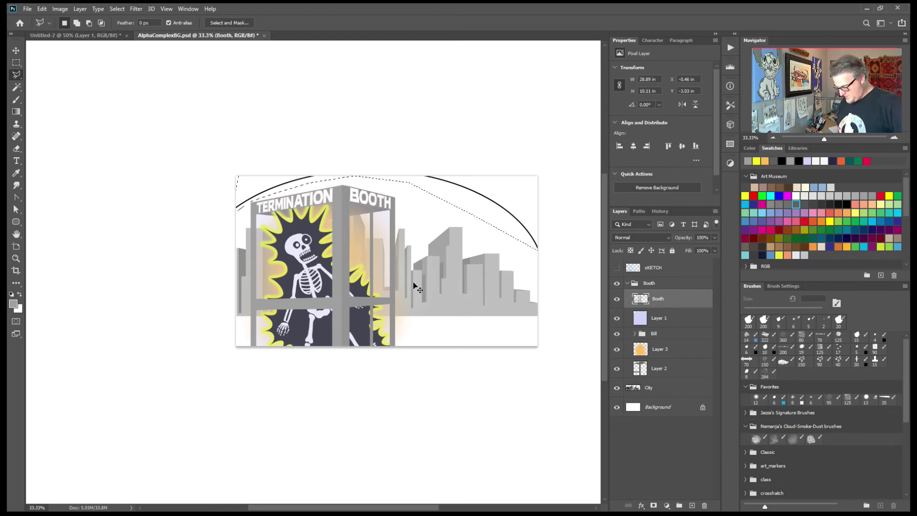
{"action": "key", "text": "Delete"}
{"action": "key", "text": "ctrl+d"}
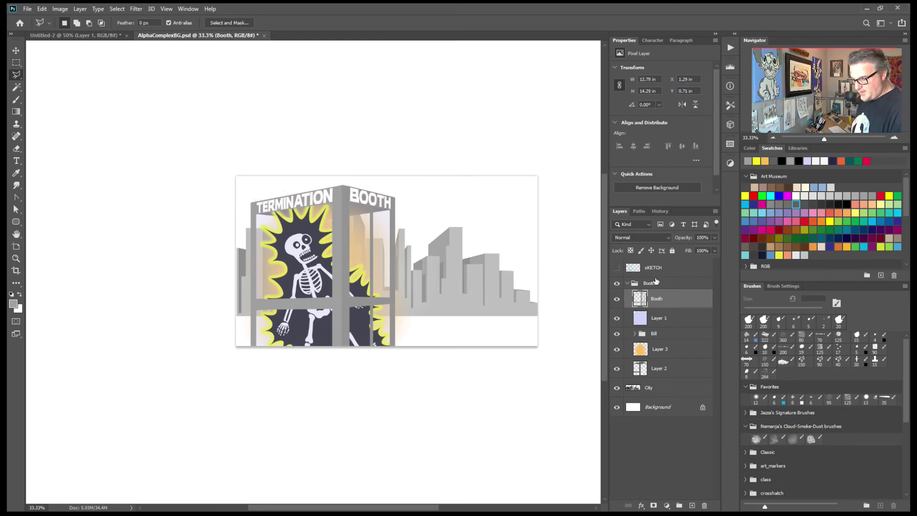
- Collapse the Booth group and paste the removed dome arc onto a new layer above it
{"action": "left_click", "coordinate": [635, 283]}
{"action": "left_click", "coordinate": [628, 283]}
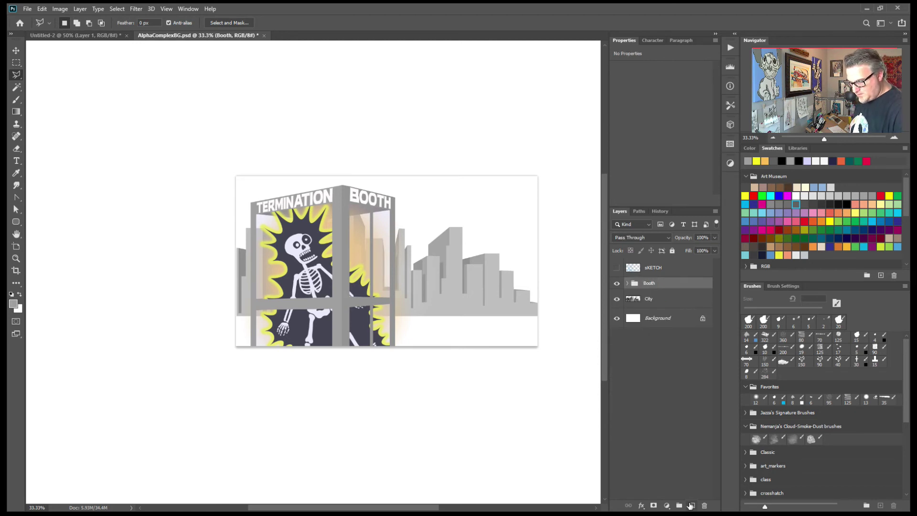
{"action": "left_click", "coordinate": [691, 505]}
{"action": "key", "text": "ctrl+v"}
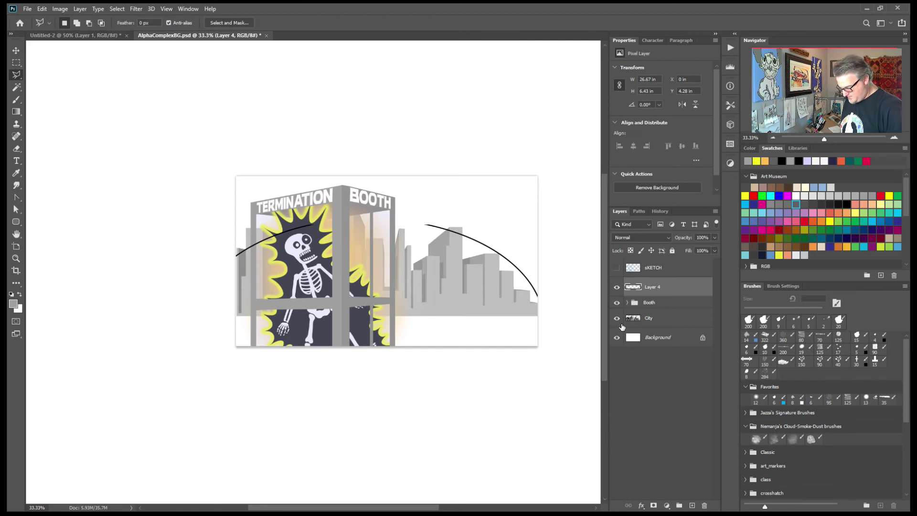
- Reset the foreground and background colours to default and clear the pasted arc from Layer 4
{"action": "key", "text": "d"}
{"action": "key", "text": "e"}
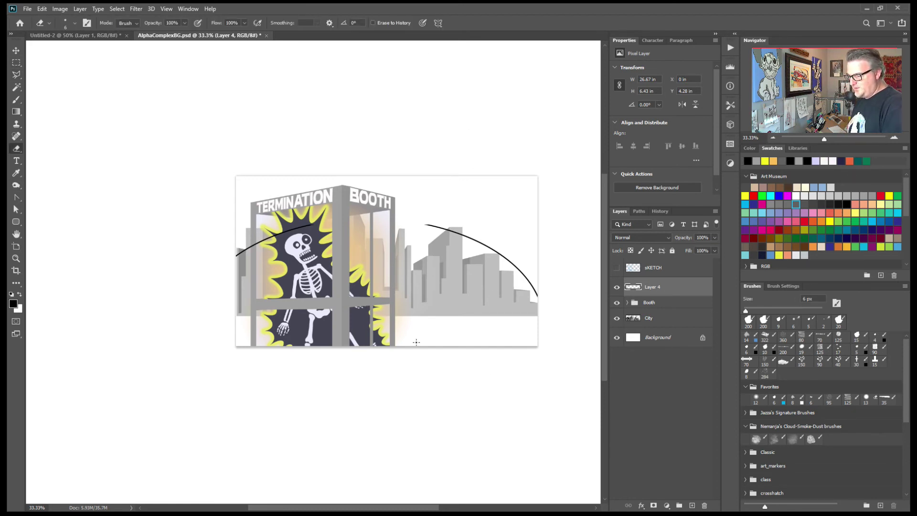
{"action": "left_click", "coordinate": [20, 49]}
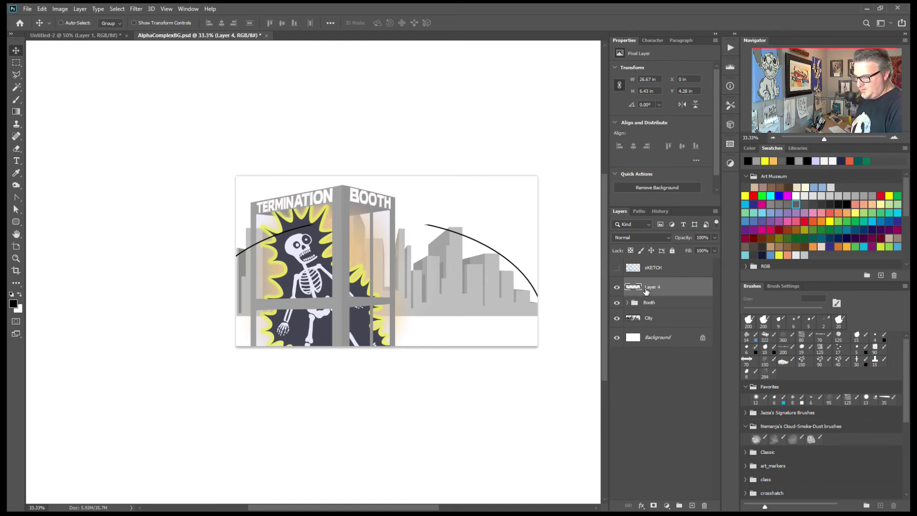
{"action": "key", "text": "ctrl+a"}
{"action": "key", "text": "Delete"}
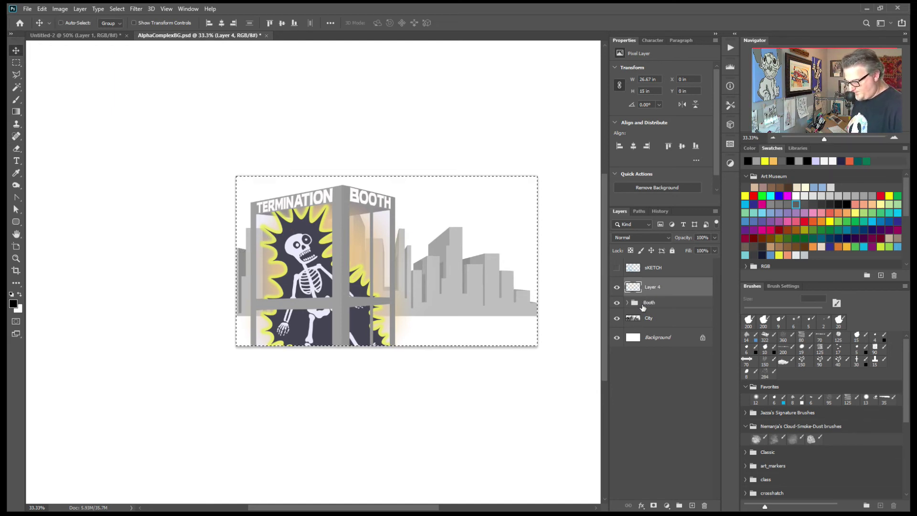
- Make an elliptical selection, about 36.8 by 22.9 in, arching over the booth and the city
{"action": "key", "text": "m"}
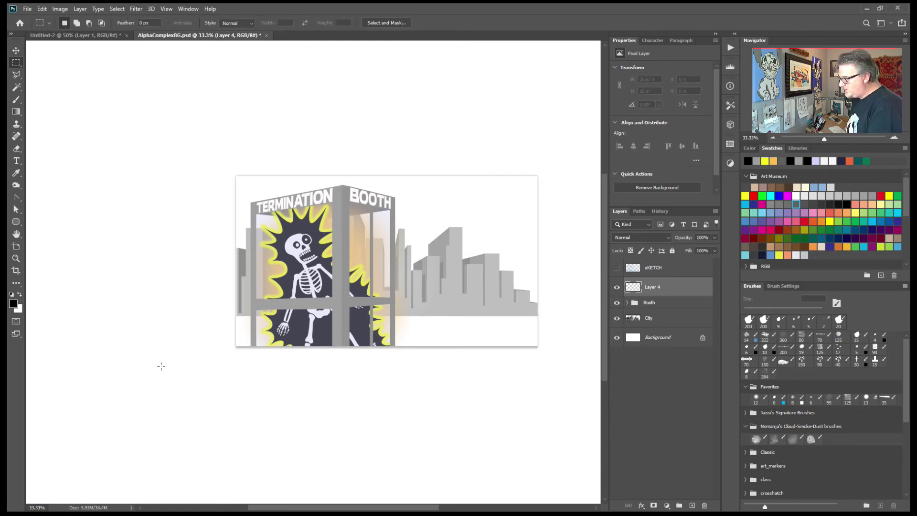
{"action": "key", "text": "shift+m"}
{"action": "left_click_drag", "start_coordinate": [423, 234], "coordinate": [553, 138]}
{"action": "left_click", "coordinate": [553, 137]}
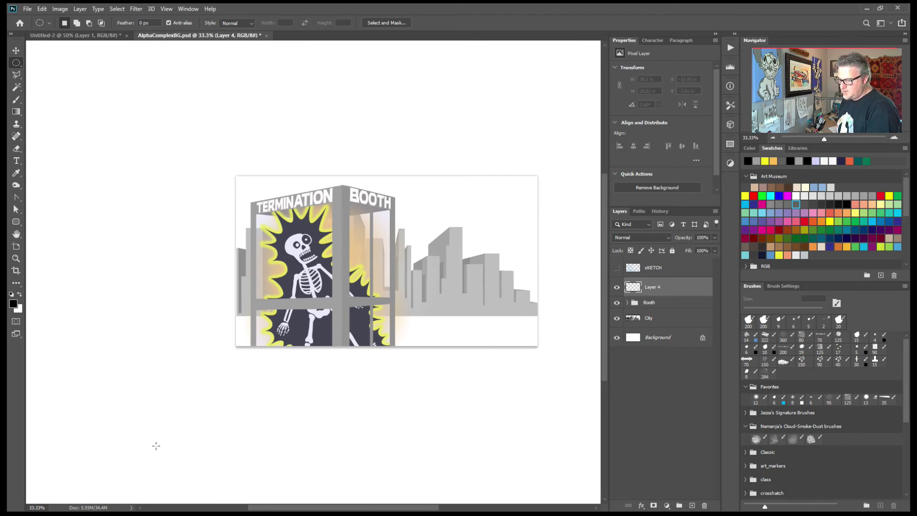
{"action": "left_click_drag", "start_coordinate": [405, 210], "coordinate": [562, 184]}
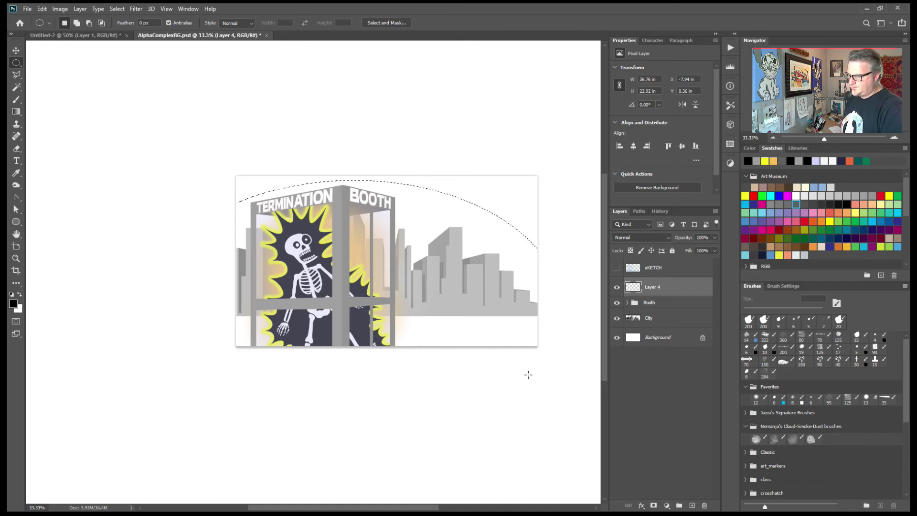
- Rename Layer 4 as Dome and stroke the elliptical selection on it with a thin black line
{"action": "double_click", "coordinate": [653, 287]}
{"action": "type", "text": "Dome"}
{"action": "key", "text": "Return"}
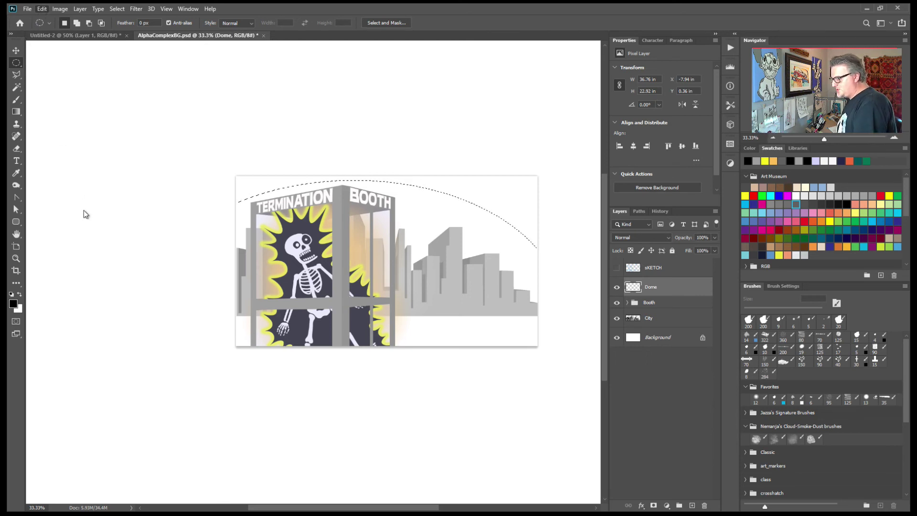
{"action": "key", "text": "F2"}
{"action": "key", "text": "ctrl+d"}
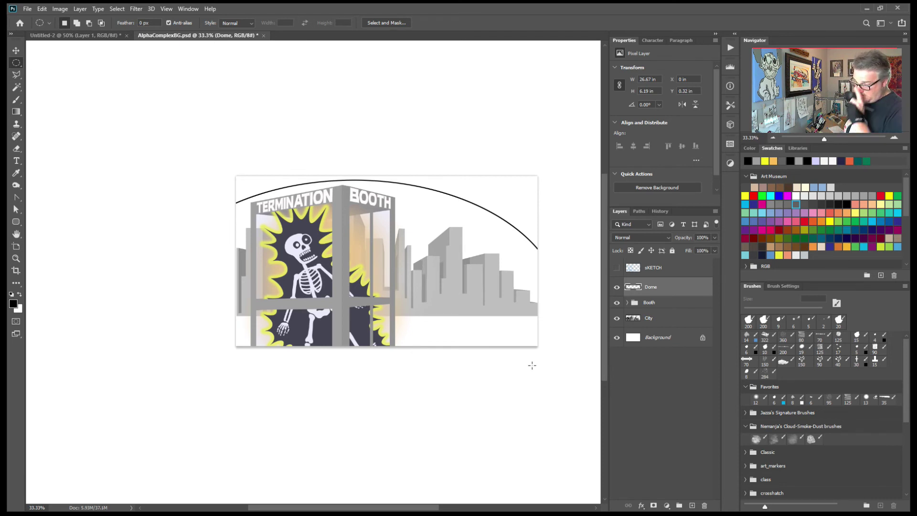
- Add a new empty layer and place it between the Booth group and the City layer
{"action": "left_click", "coordinate": [669, 318]}
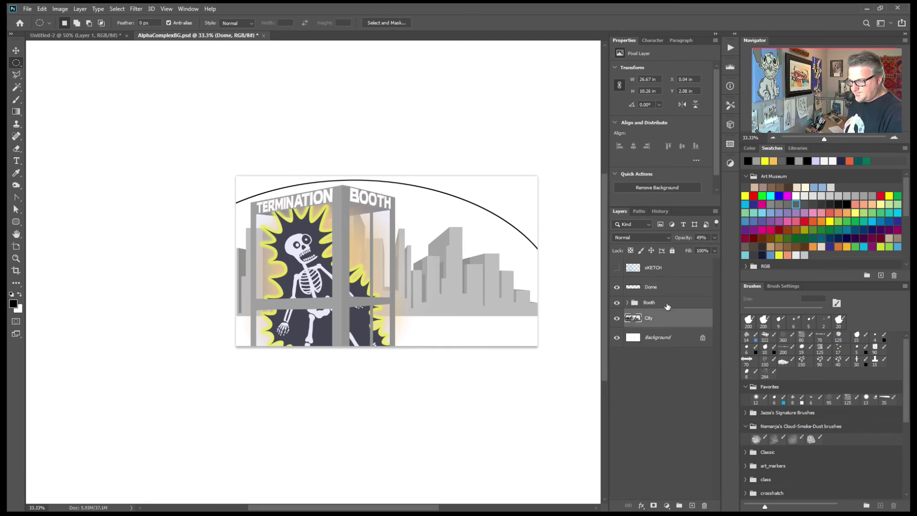
{"action": "left_click", "coordinate": [674, 270]}
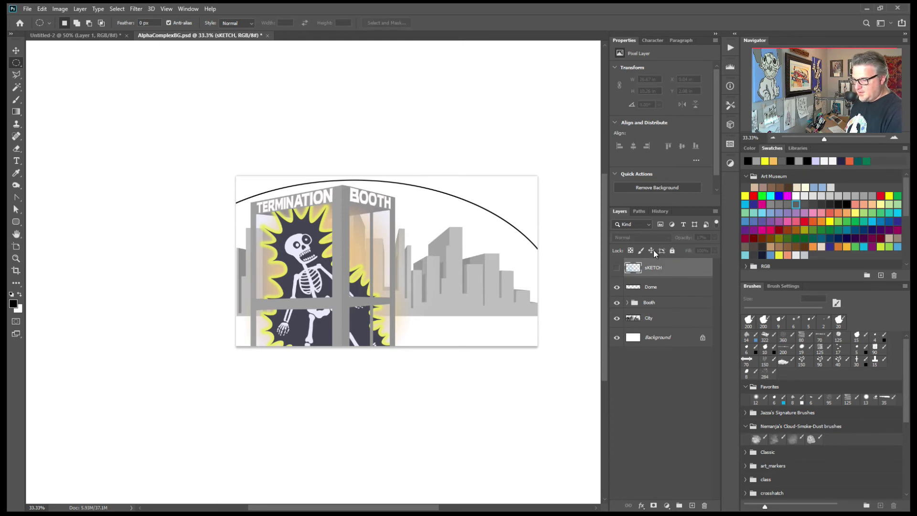
{"action": "left_click", "coordinate": [692, 505]}
{"action": "left_click_drag", "start_coordinate": [657, 268], "coordinate": [660, 329]}
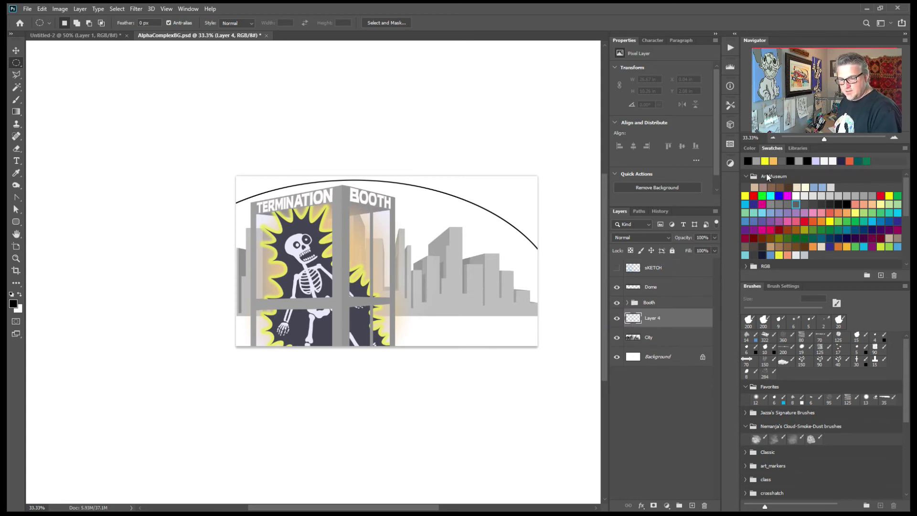
- Set the foreground colour to the green from the Fiasco library's first colour theme and choose the 150 px grass brush
{"action": "left_click", "coordinate": [798, 148]}
{"action": "left_click", "coordinate": [792, 213]}
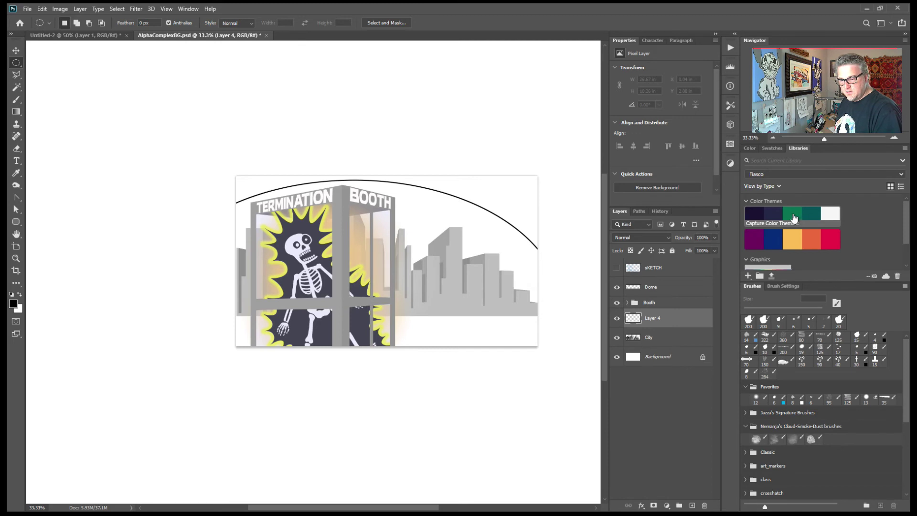
{"action": "key", "text": "b"}
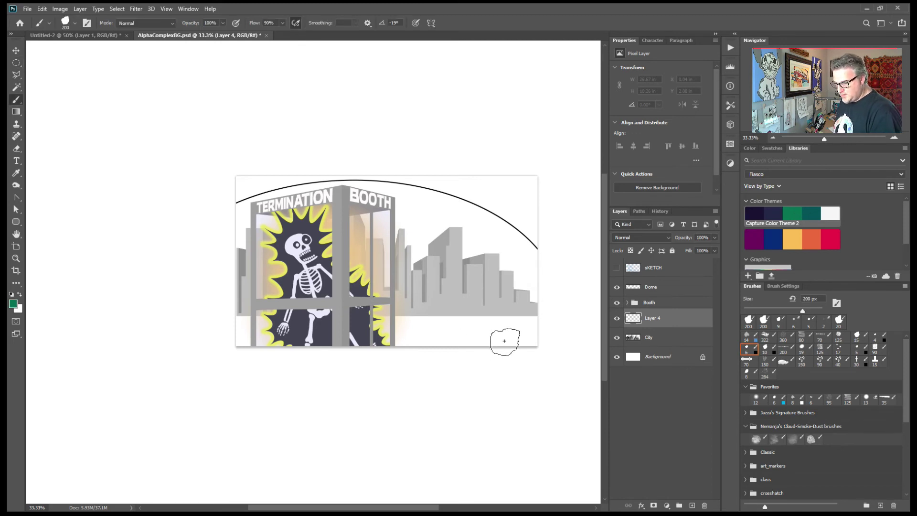
{"action": "left_click", "coordinate": [772, 357]}
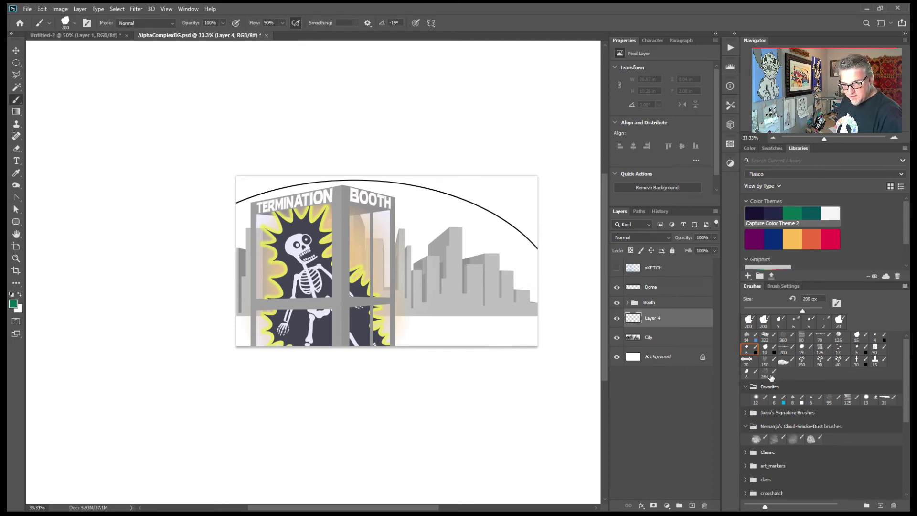
{"action": "mouse_move", "coordinate": [537, 319]}
{"action": "left_mouse_down"}
{"action": "mouse_move", "coordinate": [365, 320]}
{"action": "mouse_move", "coordinate": [514, 316]}
{"action": "mouse_move", "coordinate": [381, 327]}
{"action": "mouse_move", "coordinate": [505, 325]}
{"action": "mouse_move", "coordinate": [411, 343]}
{"action": "mouse_move", "coordinate": [509, 343]}
{"action": "mouse_move", "coordinate": [479, 336]}
{"action": "mouse_move", "coordinate": [509, 325]}
{"action": "left_mouse_up"}
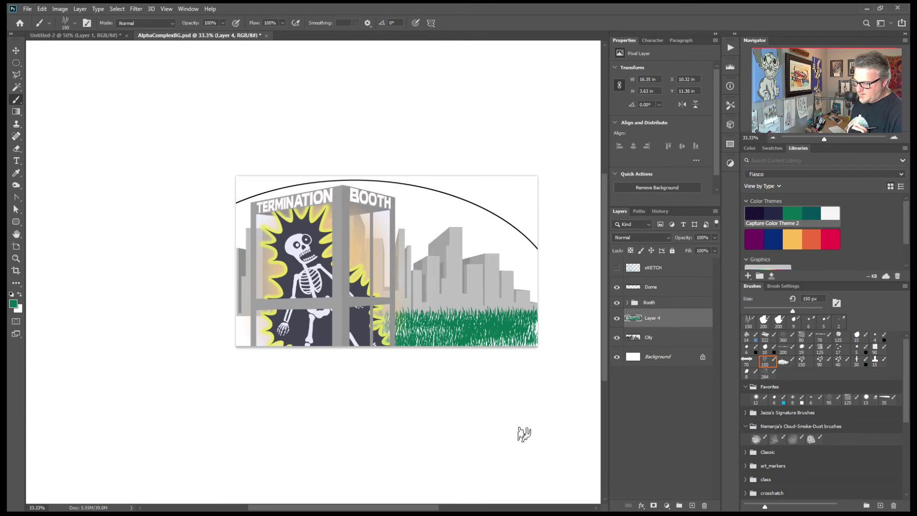
{"action": "key", "text": "ctrl+a"}
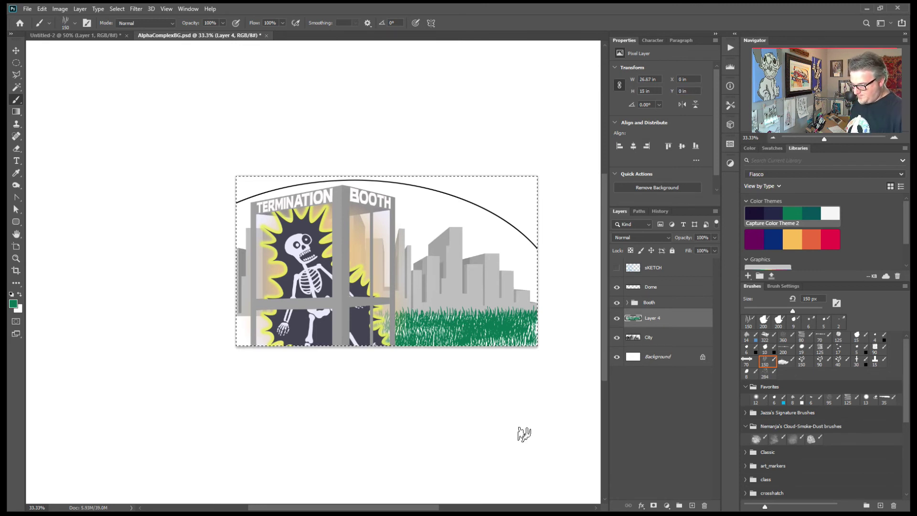
{"action": "key", "text": "Delete"}
{"action": "key", "text": "ctrl+d"}
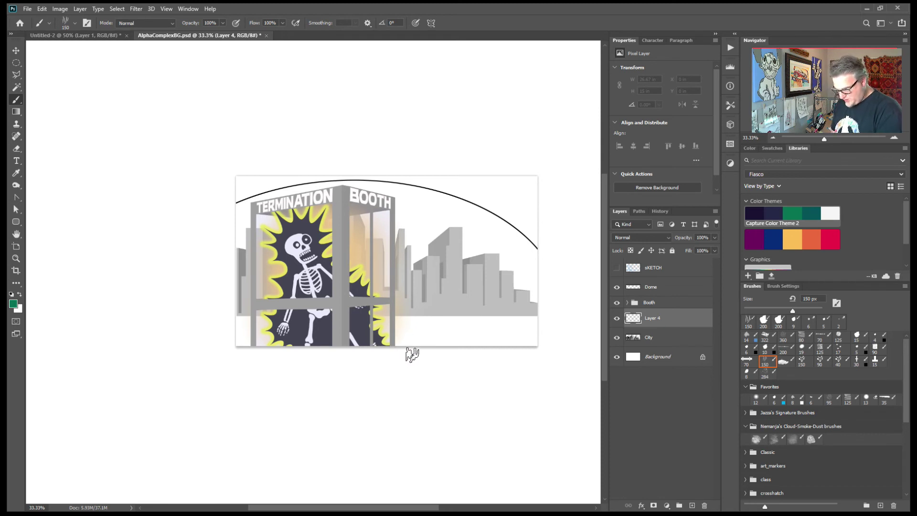
- Reduce the grass brush to 80 px and paint green blades along the city's base on both sides of the booth
{"action": "key", "text": "bracketleft"}
{"action": "key", "text": "bracketleft"}
{"action": "key", "text": "bracketleft"}
{"action": "key", "text": "bracketleft"}
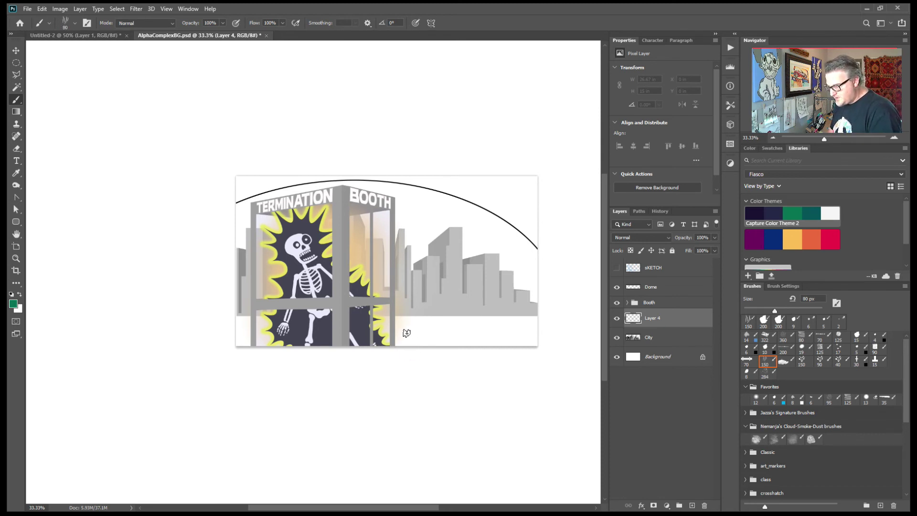
{"action": "left_click_drag", "start_coordinate": [249, 319], "coordinate": [240, 319]}
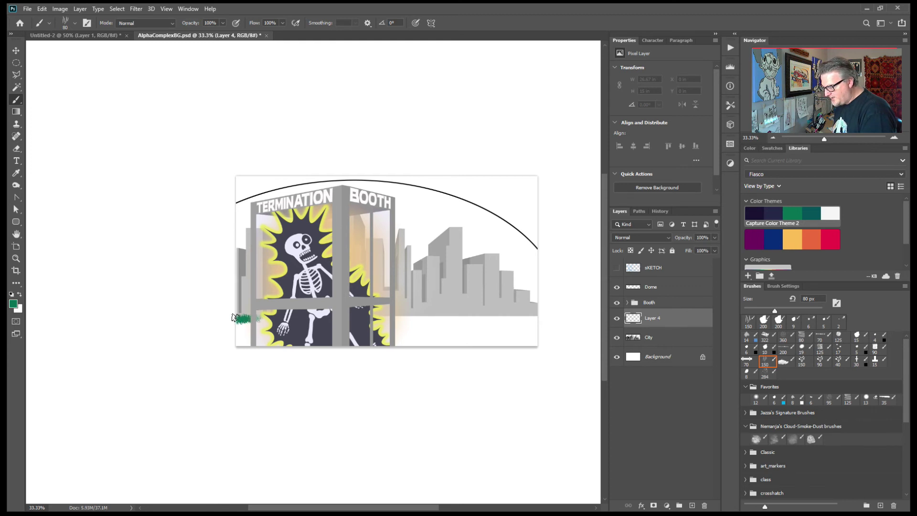
{"action": "mouse_move", "coordinate": [379, 314]}
{"action": "left_mouse_down"}
{"action": "mouse_move", "coordinate": [414, 315]}
{"action": "mouse_move", "coordinate": [365, 318]}
{"action": "mouse_move", "coordinate": [535, 316]}
{"action": "mouse_move", "coordinate": [369, 319]}
{"action": "mouse_move", "coordinate": [527, 319]}
{"action": "mouse_move", "coordinate": [483, 328]}
{"action": "mouse_move", "coordinate": [530, 335]}
{"action": "left_mouse_up"}
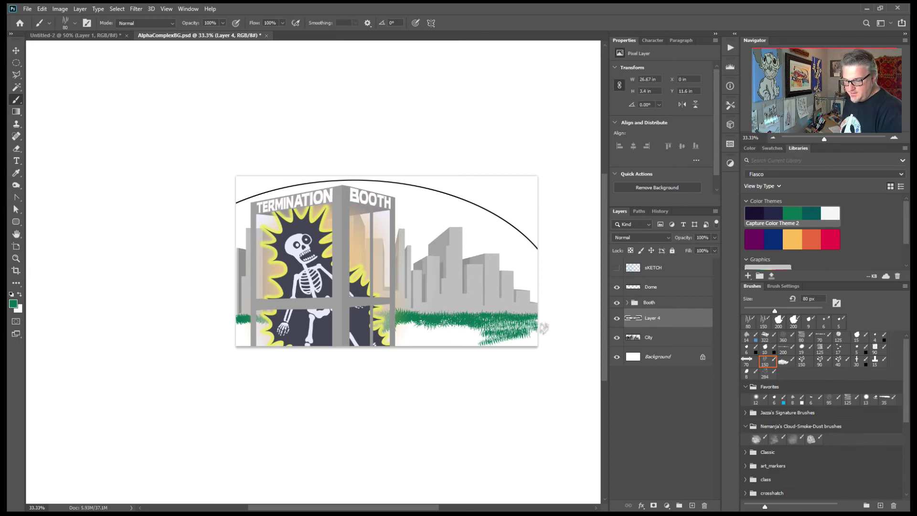
- Fill the ground below the grass edge with solid green on Layer 4 using the 322 px brush
{"action": "left_click", "coordinate": [765, 336]}
{"action": "mouse_move", "coordinate": [537, 338]}
{"action": "left_mouse_down"}
{"action": "mouse_move", "coordinate": [516, 336]}
{"action": "mouse_move", "coordinate": [493, 349]}
{"action": "mouse_move", "coordinate": [438, 331]}
{"action": "mouse_move", "coordinate": [391, 347]}
{"action": "mouse_move", "coordinate": [286, 347]}
{"action": "mouse_move", "coordinate": [236, 330]}
{"action": "left_mouse_up"}
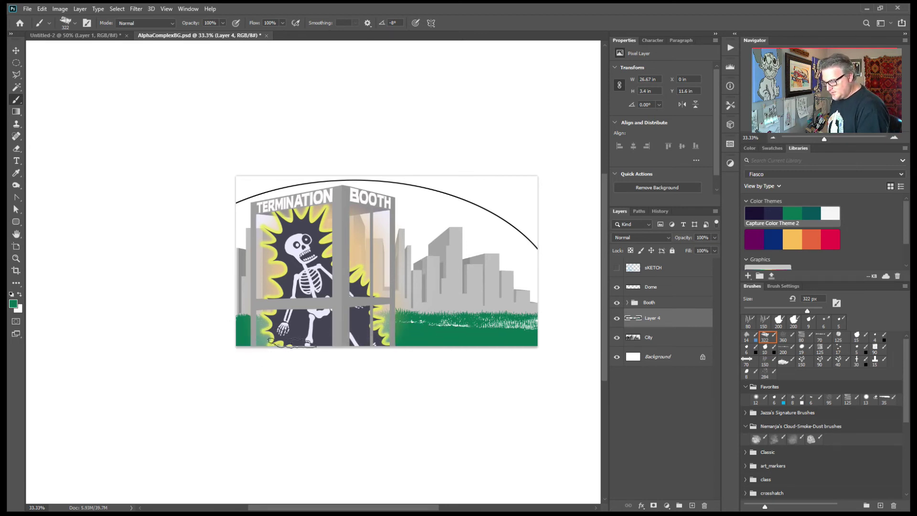
{"action": "mouse_move", "coordinate": [389, 344]}
{"action": "left_mouse_down"}
{"action": "mouse_move", "coordinate": [454, 323]}
{"action": "mouse_move", "coordinate": [485, 332]}
{"action": "mouse_move", "coordinate": [516, 322]}
{"action": "left_mouse_up"}
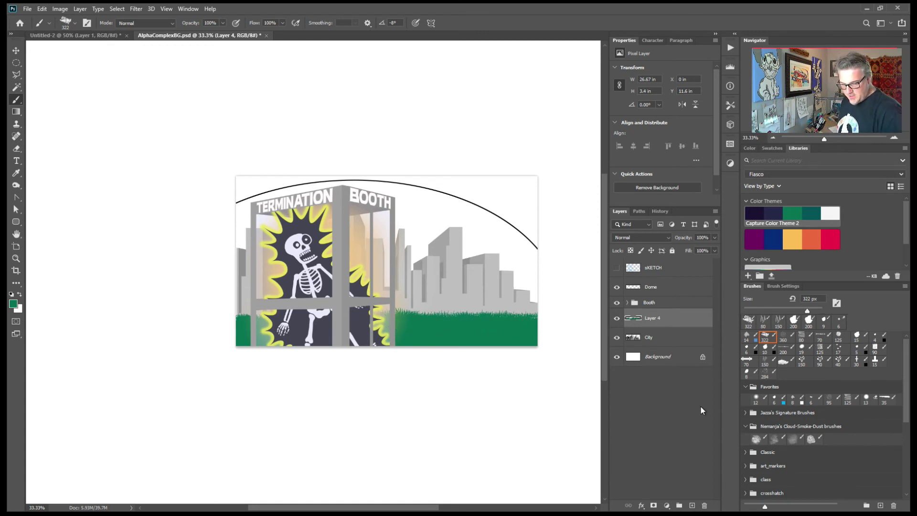
- Choose the second Cloud-Smoke-Dust brush and reduce its size to 80 px
{"action": "left_click", "coordinate": [775, 439]}
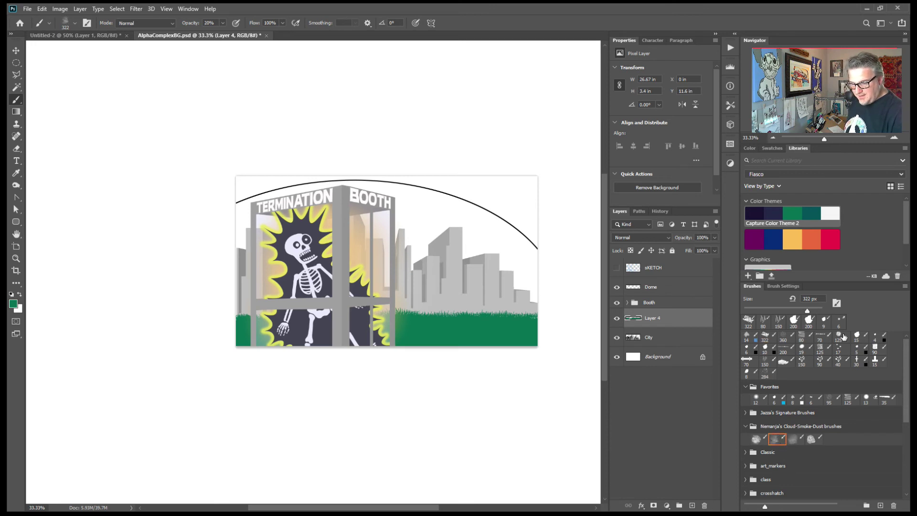
{"action": "key", "text": "bracketleft"}
{"action": "key", "text": "bracketleft"}
{"action": "key", "text": "bracketleft"}
{"action": "key", "text": "bracketleft"}
{"action": "key", "text": "bracketleft"}
{"action": "key", "text": "bracketleft"}
{"action": "key", "text": "bracketleft"}
{"action": "key", "text": "bracketleft"}
{"action": "key", "text": "bracketleft"}
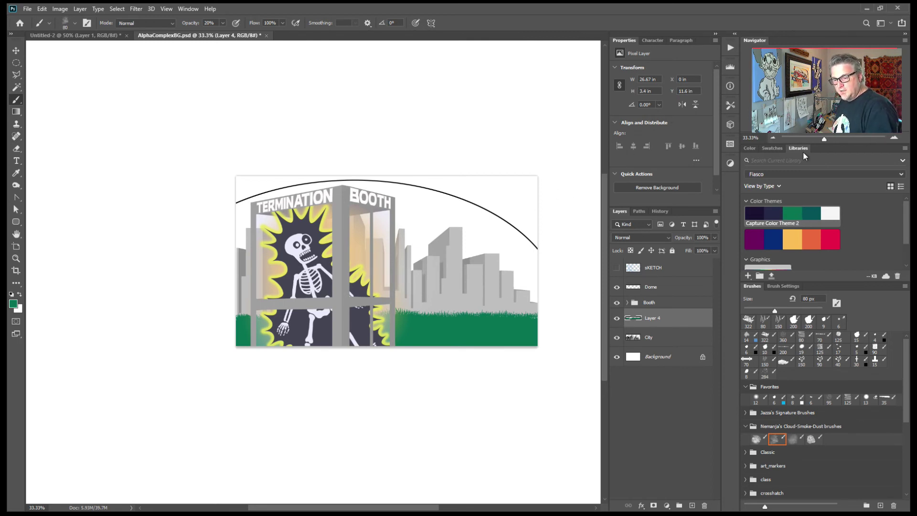
- Darken the foreground green to 33% brightness in HSB and switch to the first Cloud-Smoke-Dust brush
{"action": "left_click", "coordinate": [749, 148]}
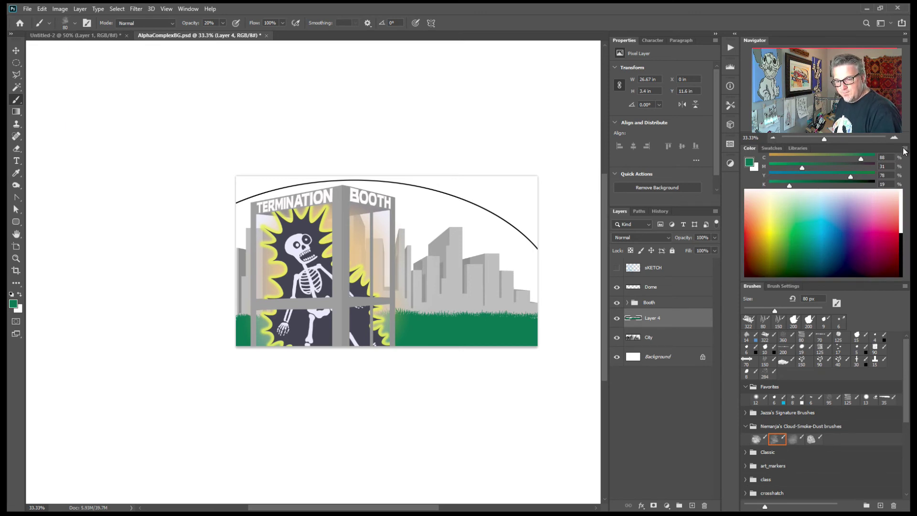
{"action": "left_click", "coordinate": [861, 201]}
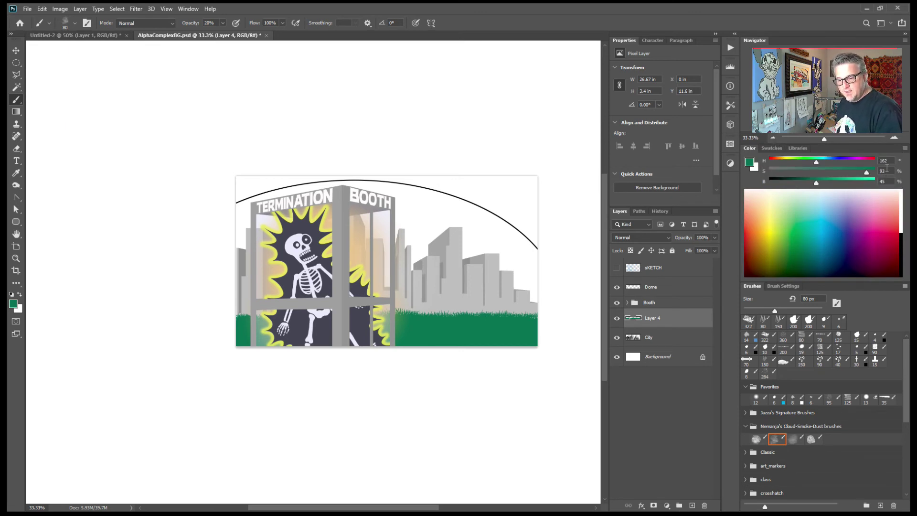
{"action": "left_click_drag", "start_coordinate": [817, 184], "coordinate": [805, 186]}
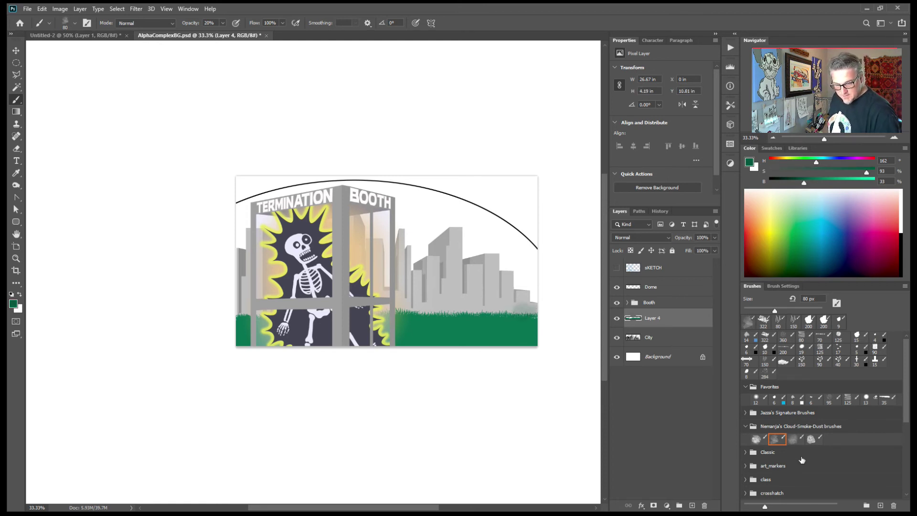
{"action": "left_click", "coordinate": [791, 440]}
{"action": "left_click", "coordinate": [754, 440]}
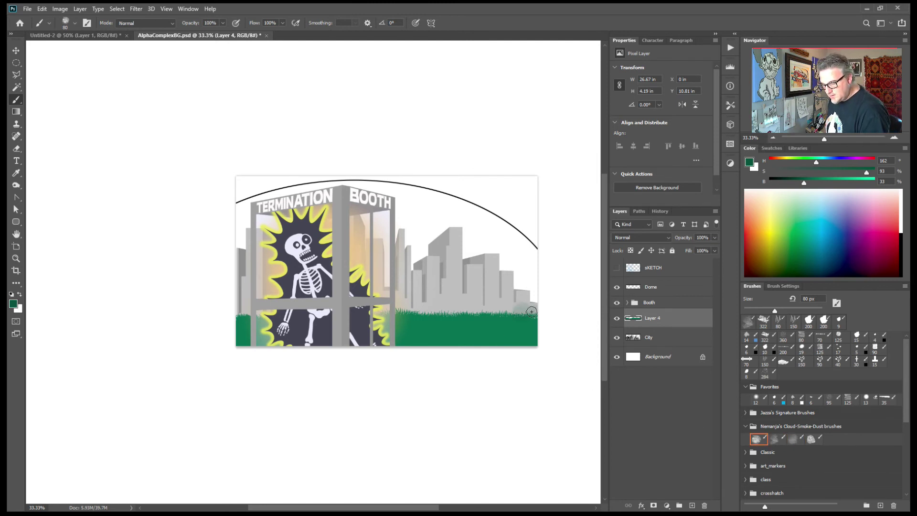
{"action": "left_click_drag", "start_coordinate": [494, 310], "coordinate": [473, 312]}
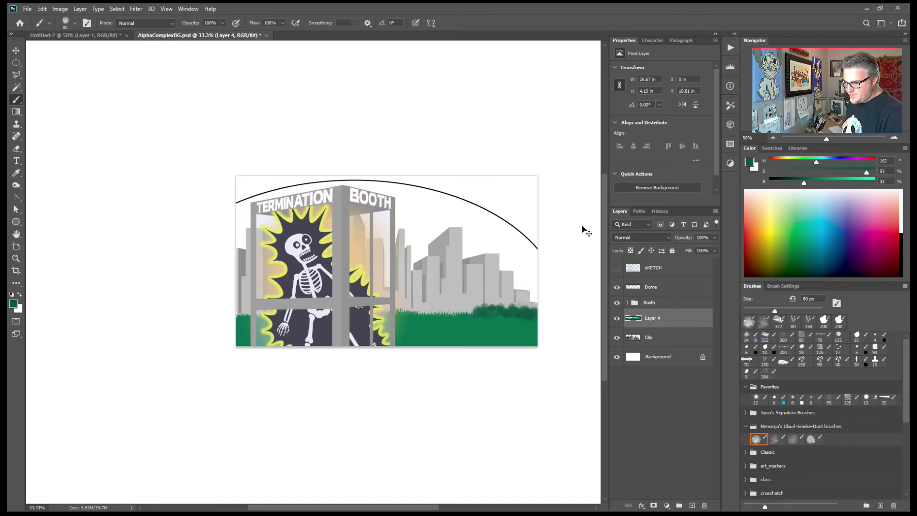
{"action": "key", "text": "ctrl+Tab"}
{"action": "key", "text": "z"}
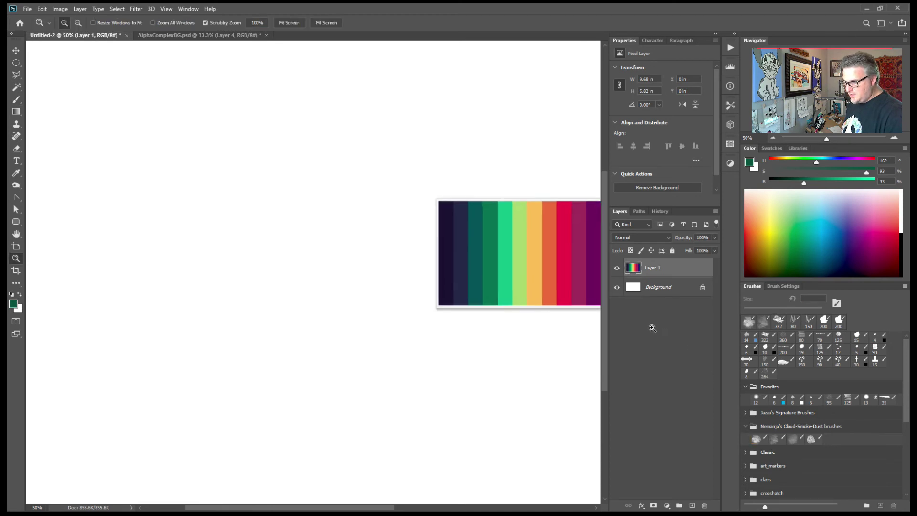
{"action": "left_click", "coordinate": [179, 36]}
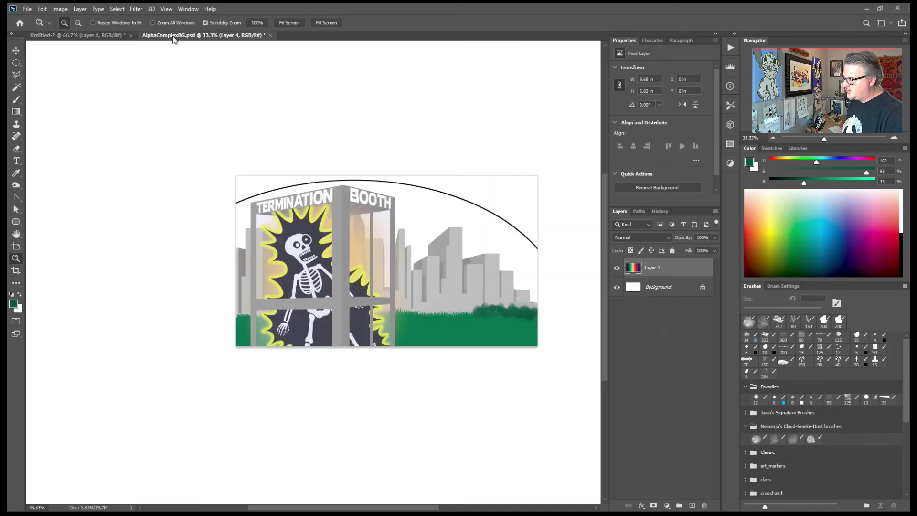
{"action": "key", "text": "ctrl+z"}
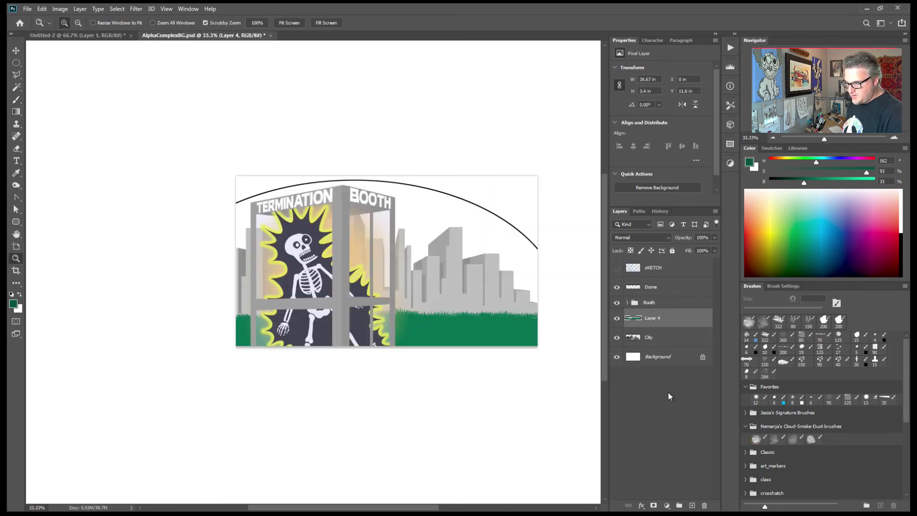
- Add a new layer directly below Layer 4 and paint a row of dark green bushes along the whole horizon on it
{"action": "left_click", "coordinate": [692, 505]}
{"action": "left_click_drag", "start_coordinate": [655, 324], "coordinate": [648, 348]}
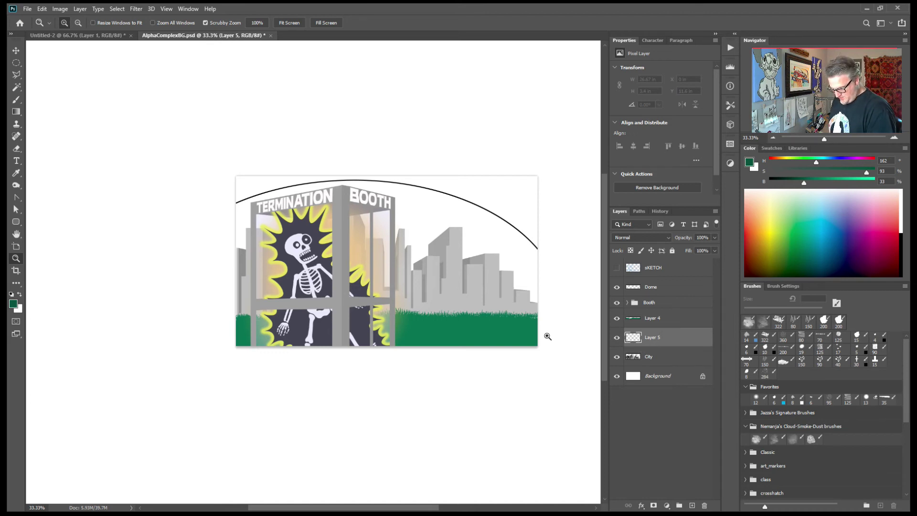
{"action": "key", "text": "b"}
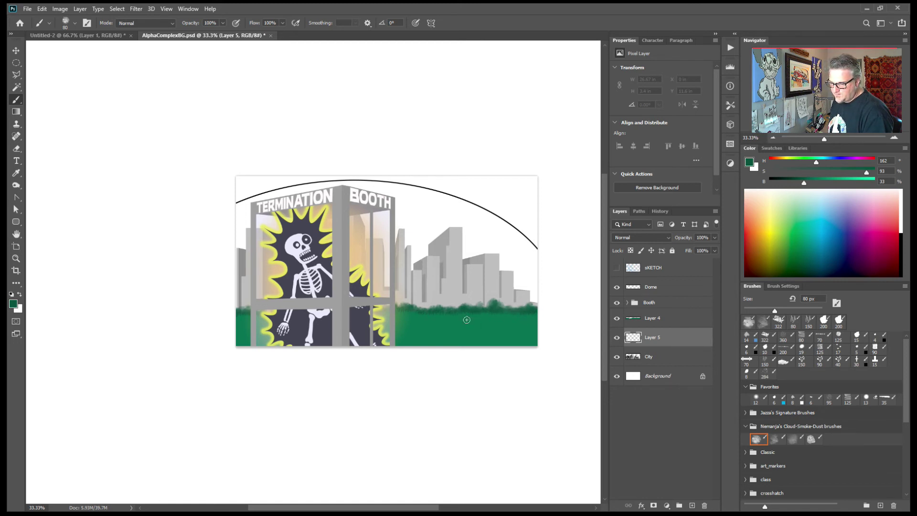
{"action": "left_click_drag", "start_coordinate": [536, 316], "coordinate": [536, 318]}
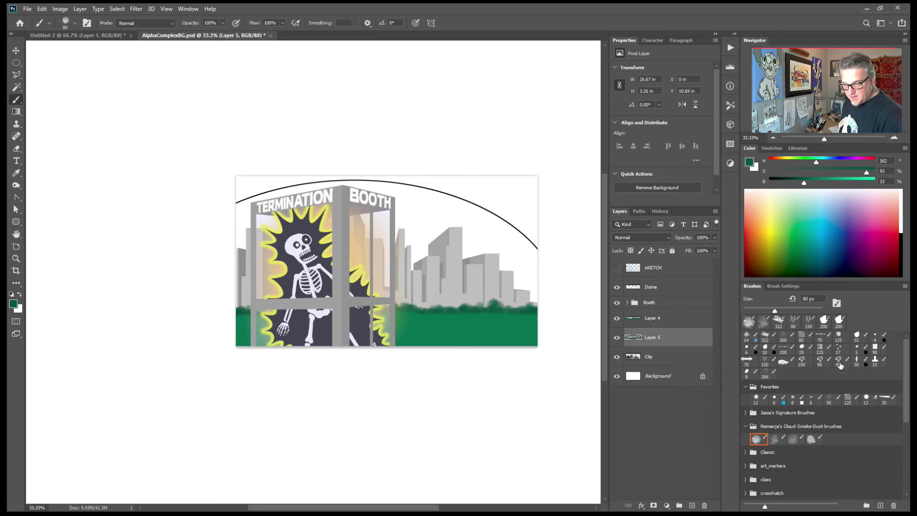
- Spatter dark green over the ground area of Layer 5 with the 90 px spatter brush
{"action": "left_click", "coordinate": [820, 360]}
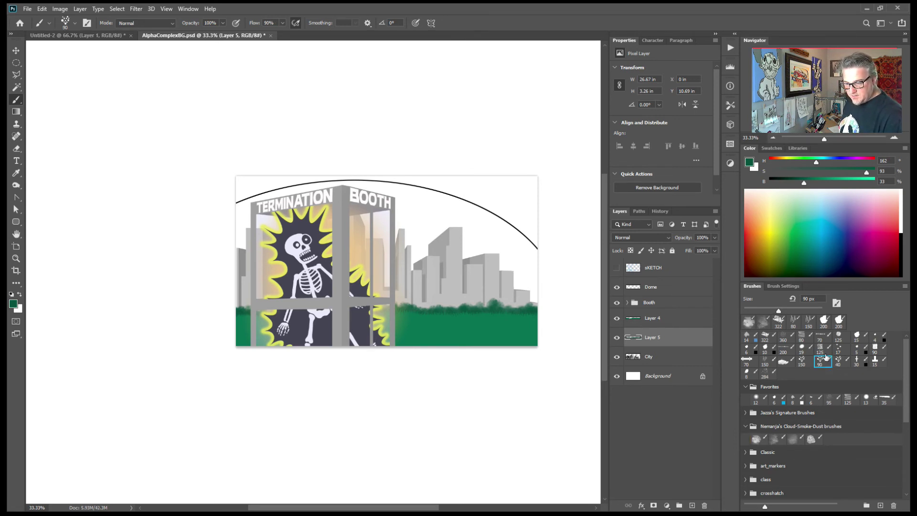
{"action": "left_click_drag", "start_coordinate": [524, 337], "coordinate": [503, 330]}
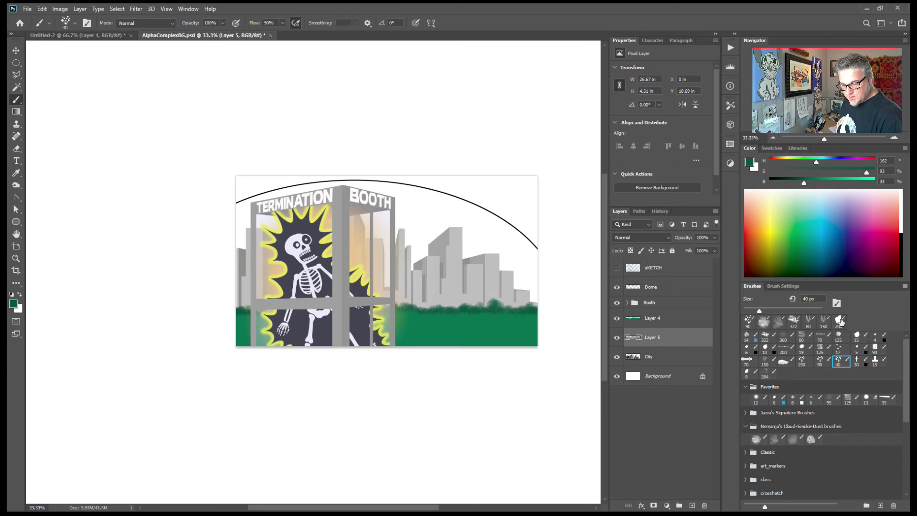
- Return to the 322 px textured brush and reduce its size to 175 px
{"action": "left_click", "coordinate": [786, 338]}
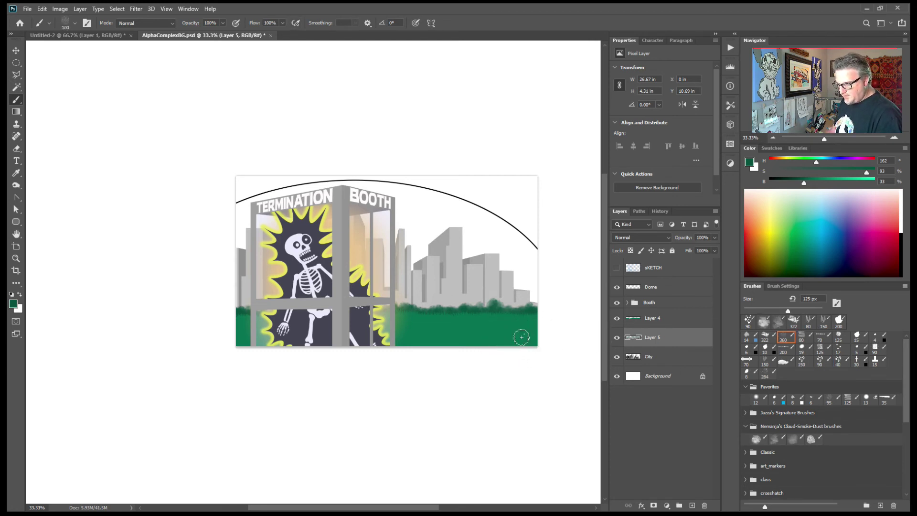
{"action": "key", "text": "comma"}
{"action": "key", "text": "bracketleft"}
{"action": "key", "text": "bracketleft"}
{"action": "key", "text": "bracketleft"}
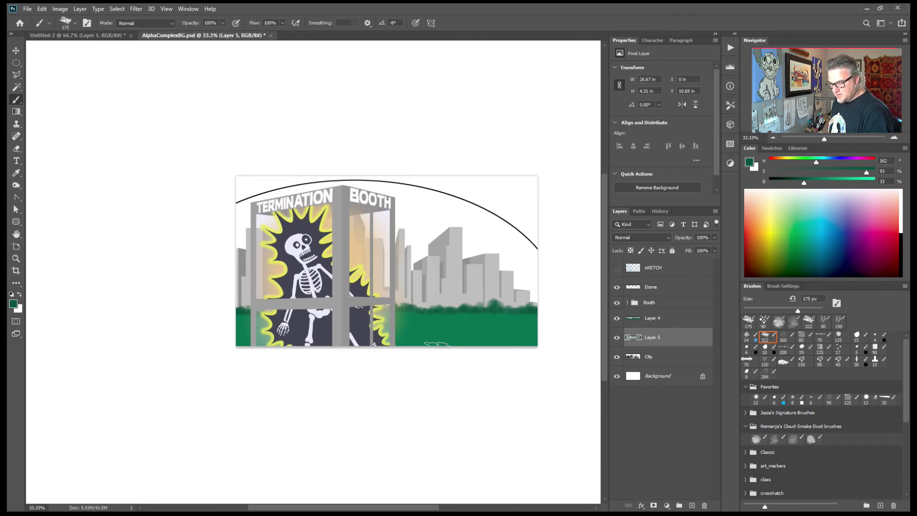
- Paint lighter green patches across the grass on Layer 4, varying the foreground brightness between 54% and 48%
{"action": "left_click_drag", "start_coordinate": [805, 183], "coordinate": [819, 184]}
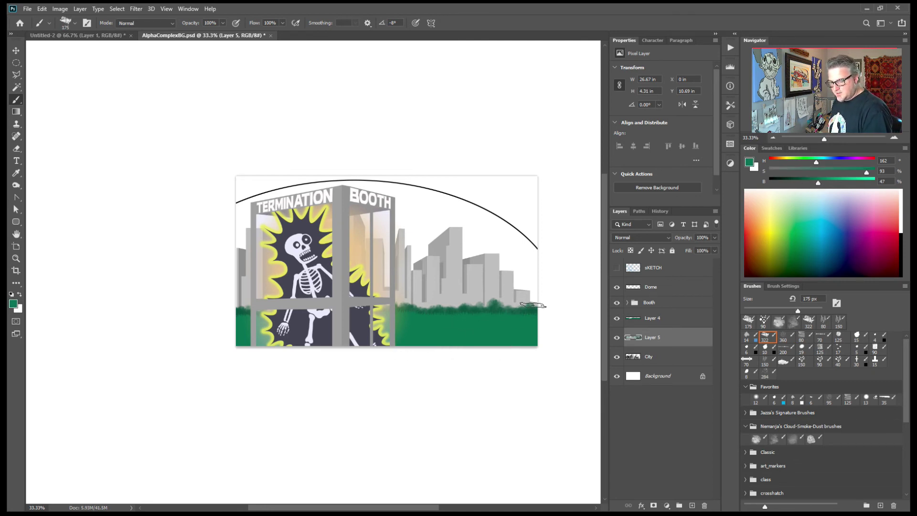
{"action": "key", "text": "alt+bracketright"}
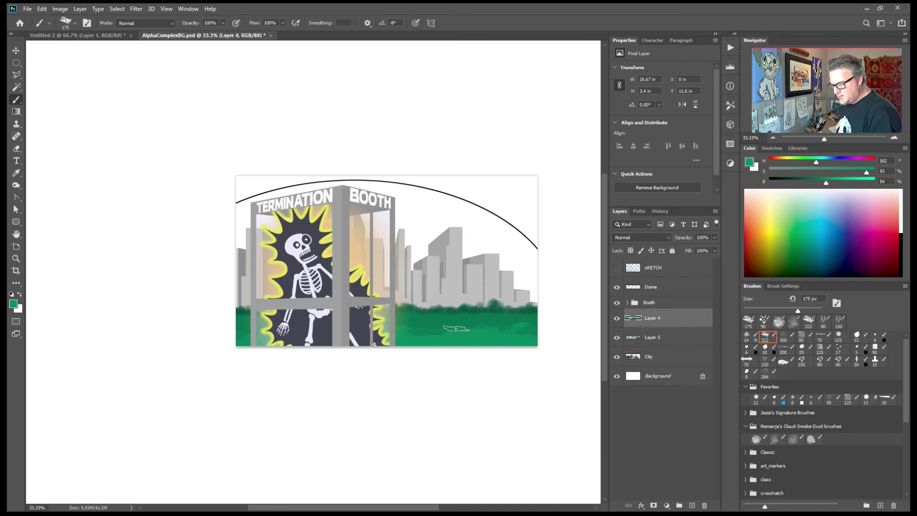
{"action": "left_click_drag", "start_coordinate": [826, 182], "coordinate": [820, 182]}
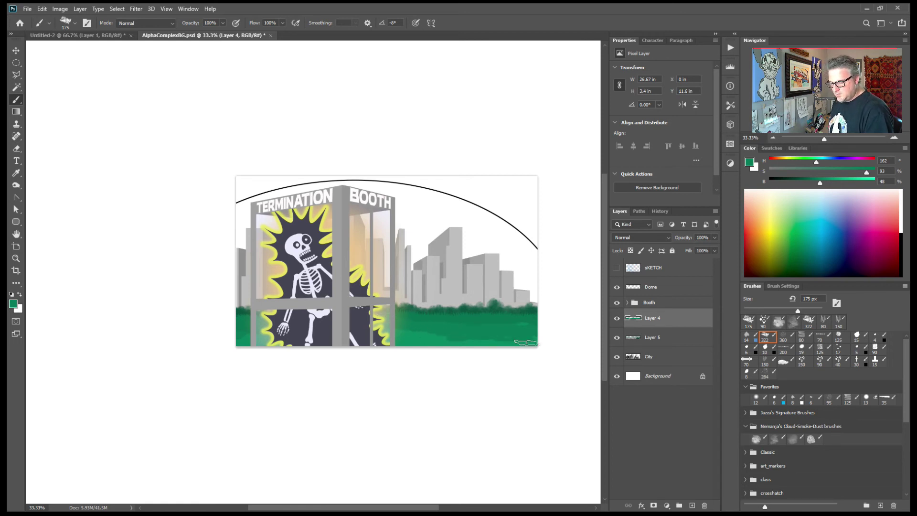
- Smudge the grass on Layer 4 with the Smudge tool at 33% strength, using the spatter brush reduced to 150 px
{"action": "left_click", "coordinate": [784, 337]}
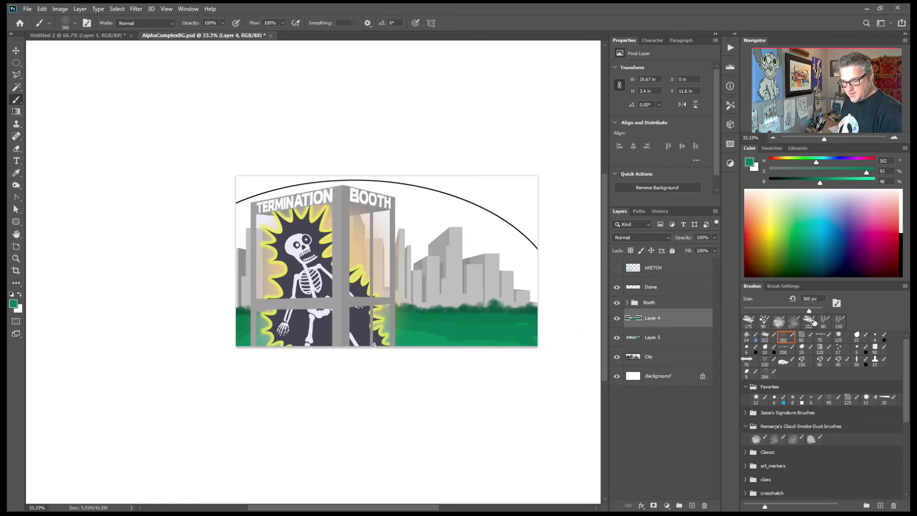
{"action": "left_click", "coordinate": [801, 361]}
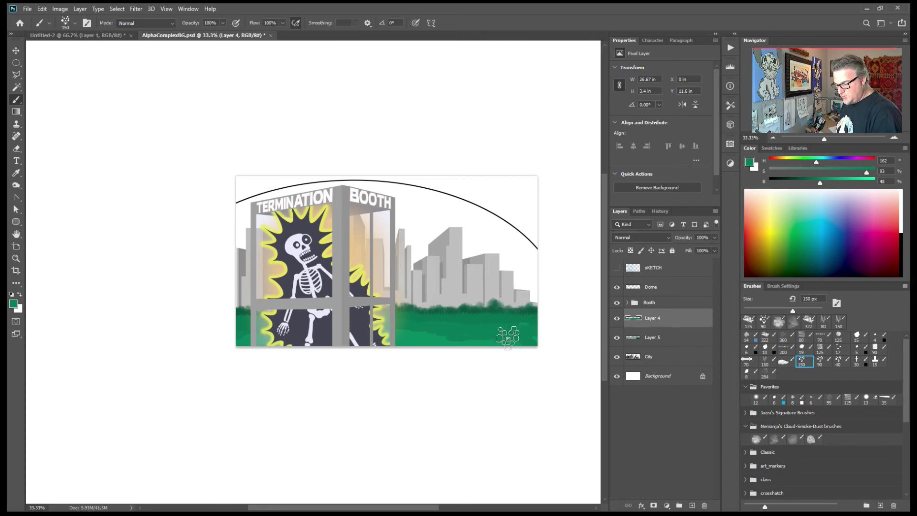
{"action": "left_click", "coordinate": [16, 187]}
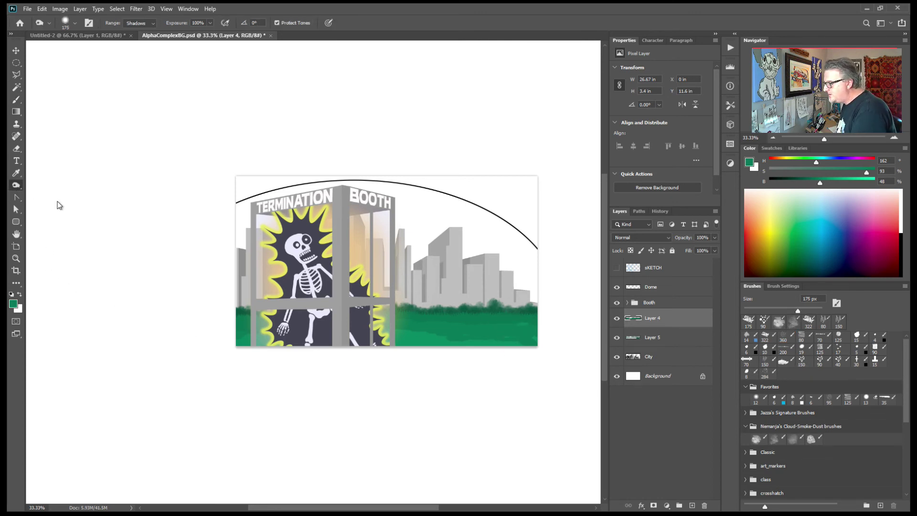
{"action": "key", "text": "r"}
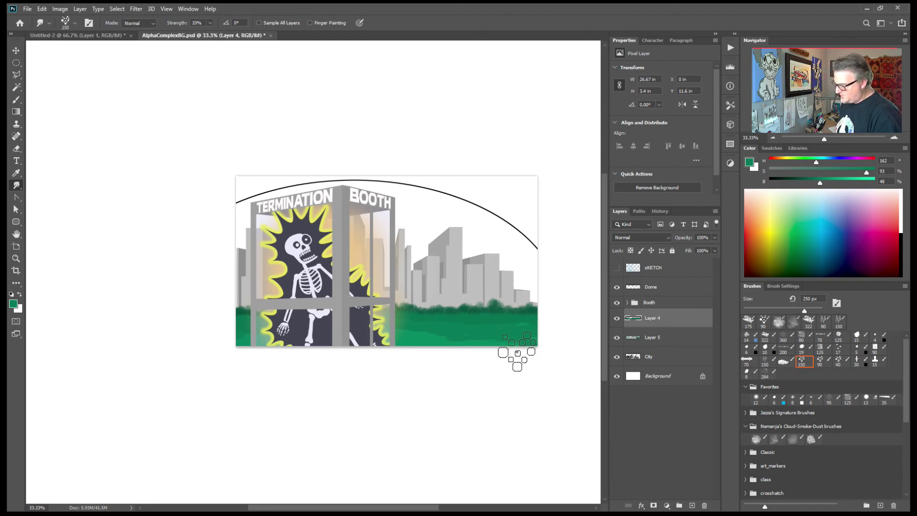
{"action": "key", "text": "bracketleft"}
{"action": "key", "text": "bracketleft"}
{"action": "key", "text": "bracketleft"}
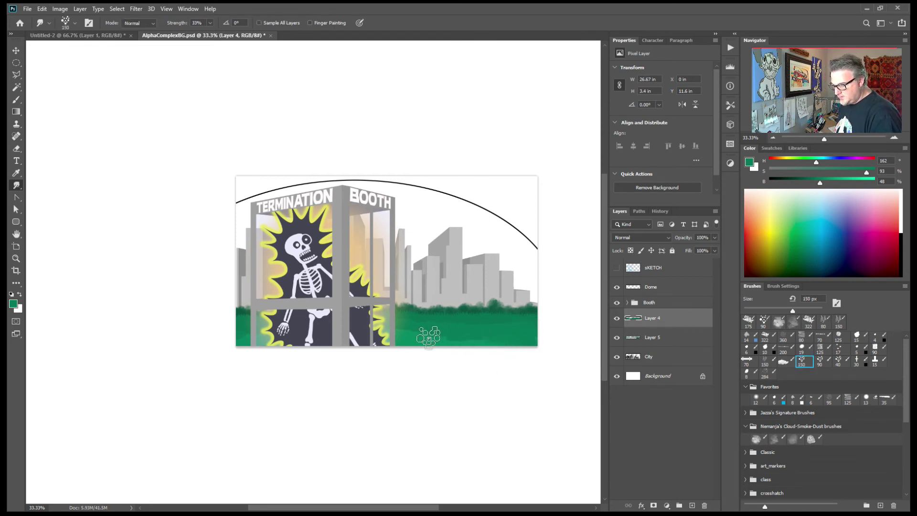
{"action": "left_click_drag", "start_coordinate": [258, 351], "coordinate": [237, 325]}
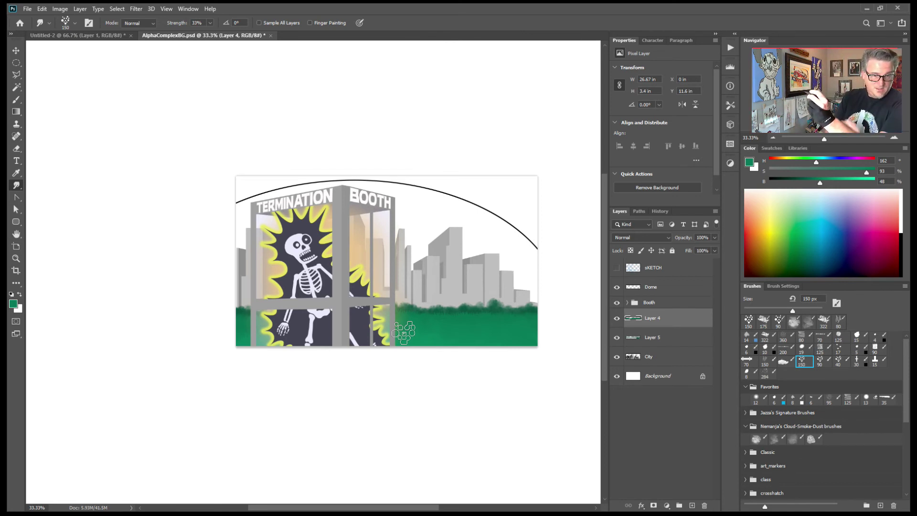
- Add a new layer between City and Background and set the foreground to bright blue with hue 197, saturation 83% and brightness 91%
{"action": "left_click", "coordinate": [654, 361]}
{"action": "left_click", "coordinate": [692, 505]}
{"action": "left_click_drag", "start_coordinate": [661, 359], "coordinate": [664, 387]}
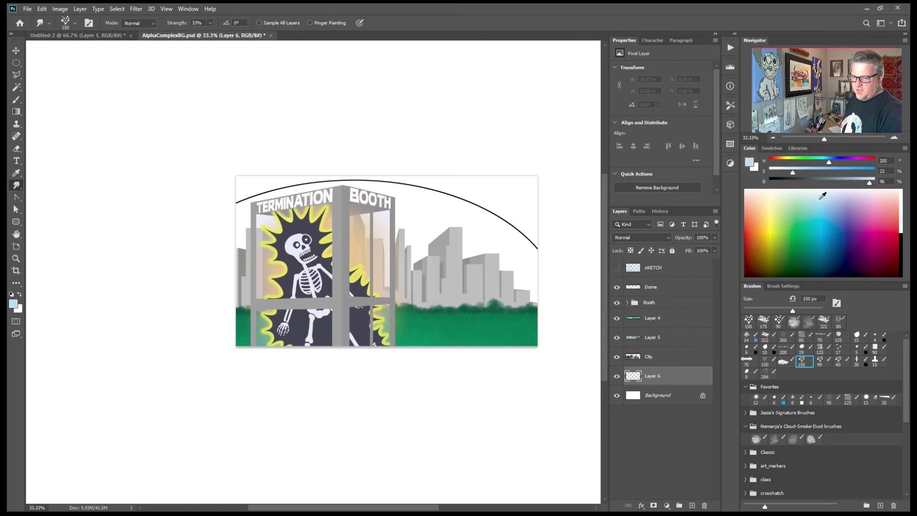
{"action": "left_click", "coordinate": [829, 216]}
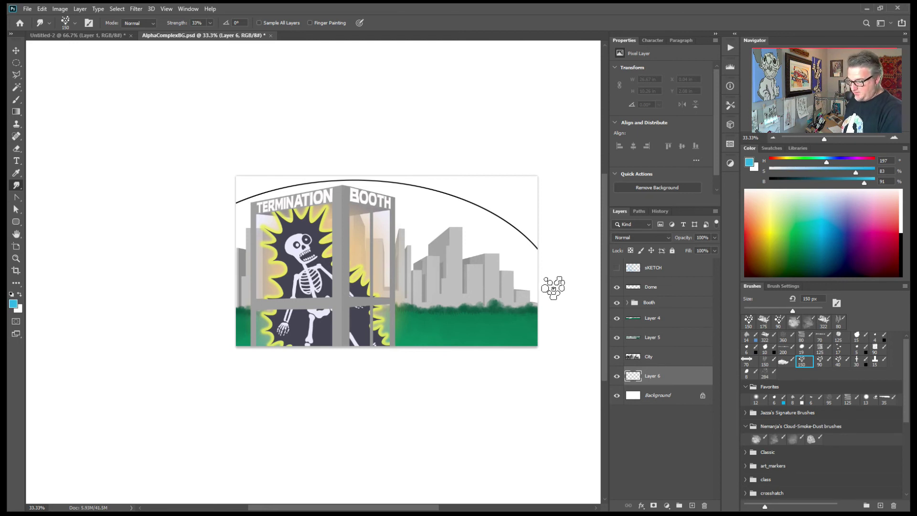
- Try painting the sky on Layer 6 with the 125 px Multiply brush at 50% flow, lowering the blue's saturation to 66% and 44%
{"action": "key", "text": "b"}
{"action": "left_click", "coordinate": [786, 336]}
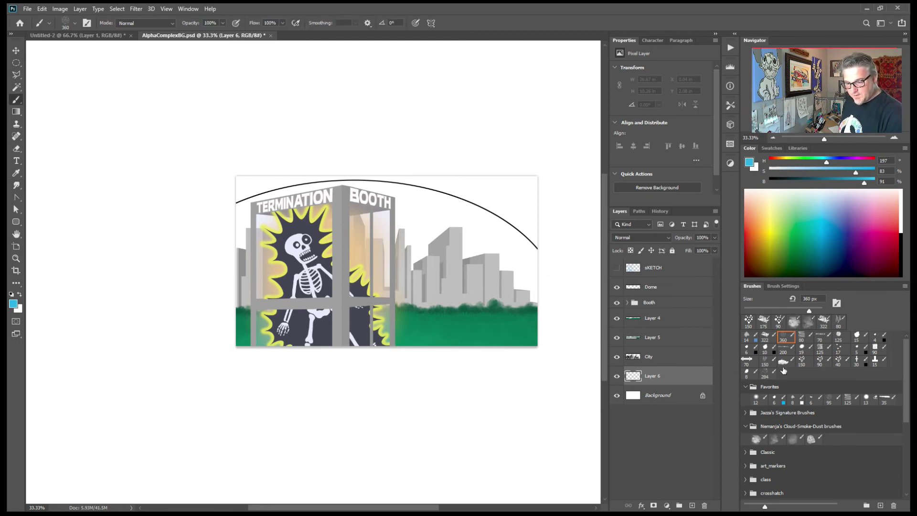
{"action": "left_click", "coordinate": [820, 347]}
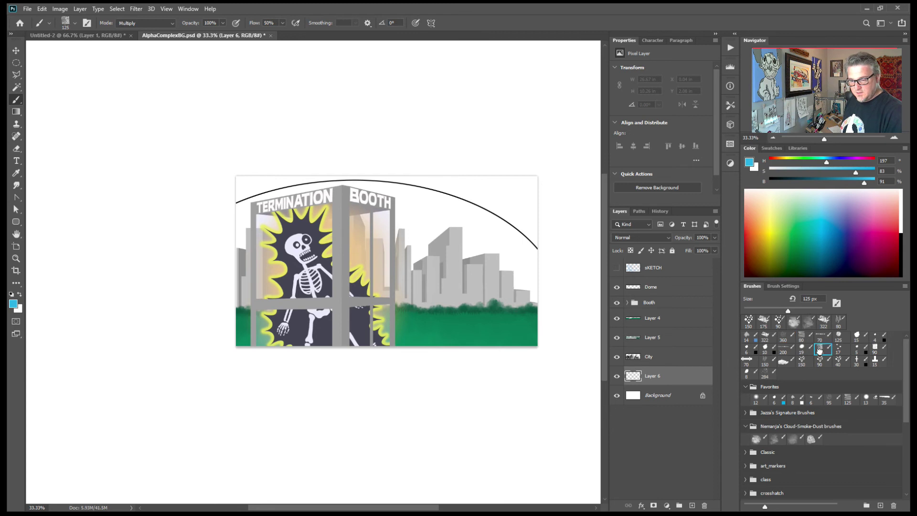
{"action": "mouse_move", "coordinate": [500, 214]}
{"action": "left_mouse_down"}
{"action": "mouse_move", "coordinate": [533, 222]}
{"action": "mouse_move", "coordinate": [529, 248]}
{"action": "mouse_move", "coordinate": [513, 213]}
{"action": "mouse_move", "coordinate": [544, 288]}
{"action": "mouse_move", "coordinate": [470, 246]}
{"action": "mouse_move", "coordinate": [428, 247]}
{"action": "mouse_move", "coordinate": [411, 257]}
{"action": "mouse_move", "coordinate": [416, 263]}
{"action": "mouse_move", "coordinate": [404, 227]}
{"action": "mouse_move", "coordinate": [385, 258]}
{"action": "mouse_move", "coordinate": [394, 285]}
{"action": "mouse_move", "coordinate": [385, 241]}
{"action": "mouse_move", "coordinate": [351, 204]}
{"action": "mouse_move", "coordinate": [246, 231]}
{"action": "mouse_move", "coordinate": [228, 281]}
{"action": "mouse_move", "coordinate": [225, 233]}
{"action": "mouse_move", "coordinate": [384, 229]}
{"action": "mouse_move", "coordinate": [436, 279]}
{"action": "mouse_move", "coordinate": [492, 278]}
{"action": "mouse_move", "coordinate": [480, 257]}
{"action": "mouse_move", "coordinate": [511, 294]}
{"action": "mouse_move", "coordinate": [532, 291]}
{"action": "mouse_move", "coordinate": [533, 272]}
{"action": "mouse_move", "coordinate": [463, 248]}
{"action": "mouse_move", "coordinate": [404, 267]}
{"action": "mouse_move", "coordinate": [400, 216]}
{"action": "left_mouse_up"}
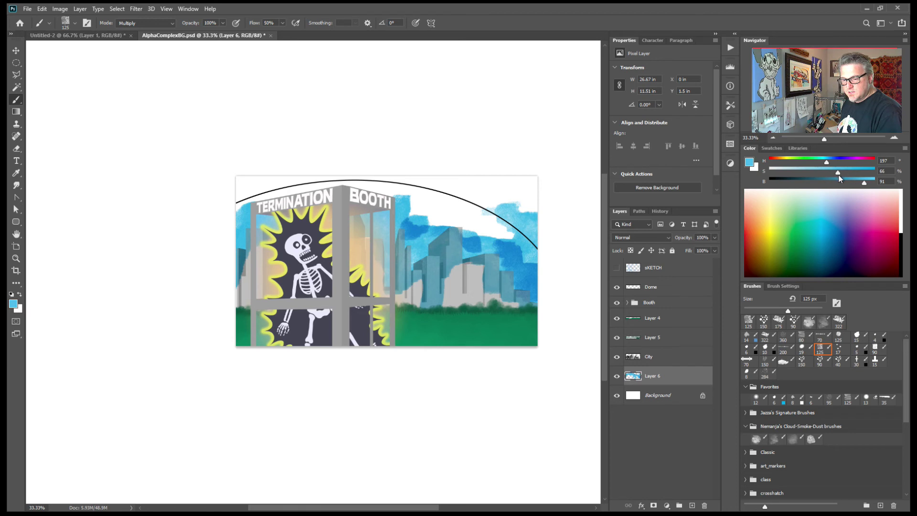
{"action": "mouse_move", "coordinate": [537, 264]}
{"action": "left_mouse_down"}
{"action": "mouse_move", "coordinate": [473, 222]}
{"action": "mouse_move", "coordinate": [442, 232]}
{"action": "mouse_move", "coordinate": [377, 203]}
{"action": "left_mouse_up"}
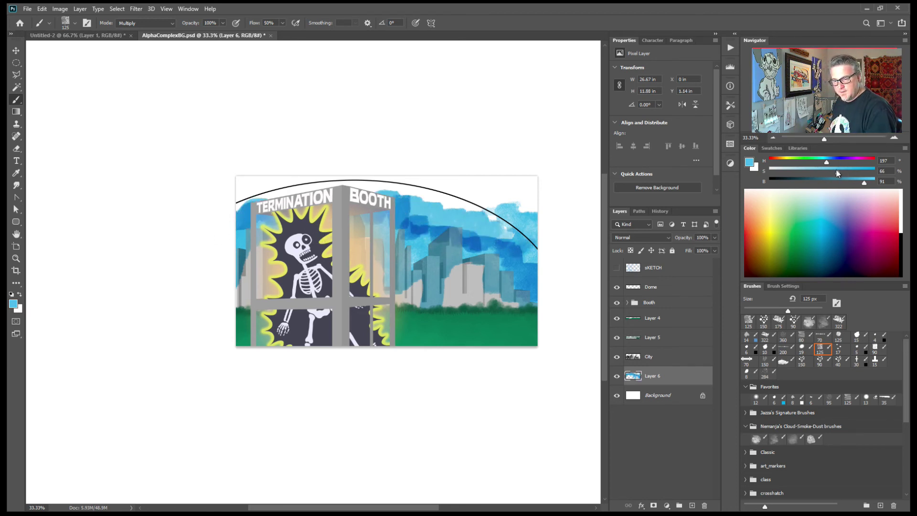
{"action": "mouse_move", "coordinate": [528, 241]}
{"action": "left_mouse_down"}
{"action": "mouse_move", "coordinate": [494, 228]}
{"action": "mouse_move", "coordinate": [475, 204]}
{"action": "mouse_move", "coordinate": [430, 203]}
{"action": "mouse_move", "coordinate": [375, 184]}
{"action": "left_mouse_up"}
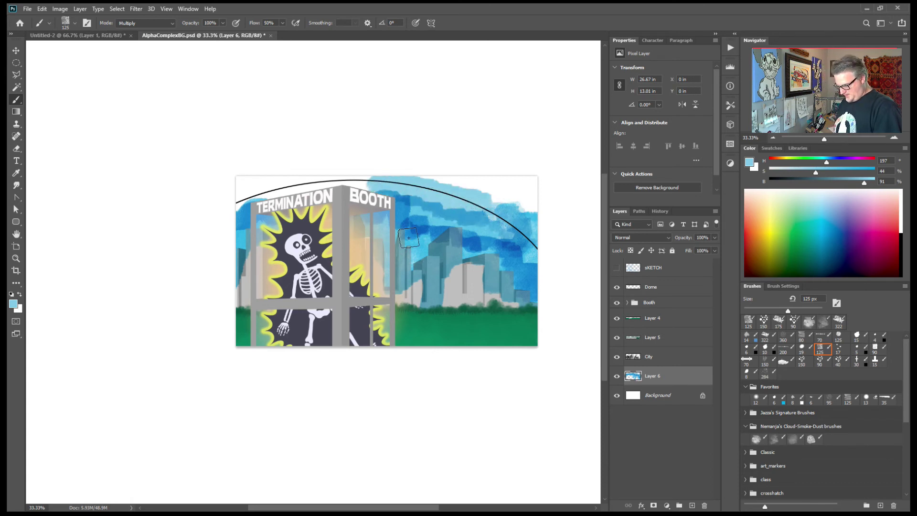
- Undo all the Multiply sky strokes on Layer 6
{"action": "key", "text": "ctrl+z"}
{"action": "key", "text": "ctrl+z"}
{"action": "key", "text": "ctrl+z"}
{"action": "key", "text": "ctrl+z"}
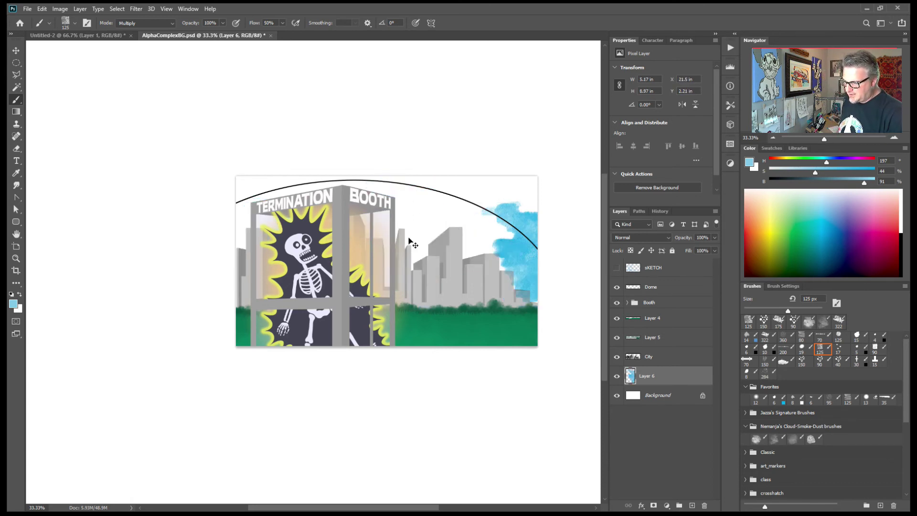
{"action": "key", "text": "ctrl+z"}
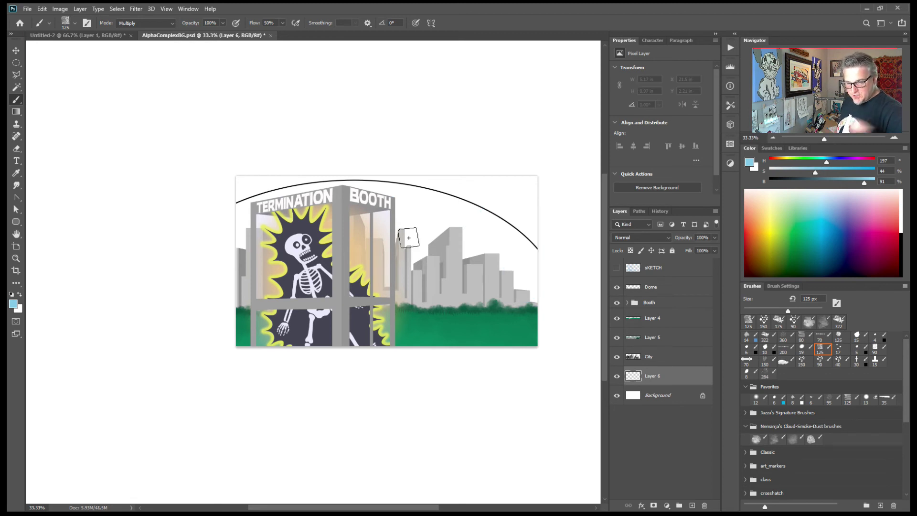
- Paint pale blue sky behind the skyline with the 125 px Normal-mode brush at 70% flow, using 40% saturation
{"action": "left_click", "coordinate": [876, 348]}
{"action": "left_click", "coordinate": [839, 337]}
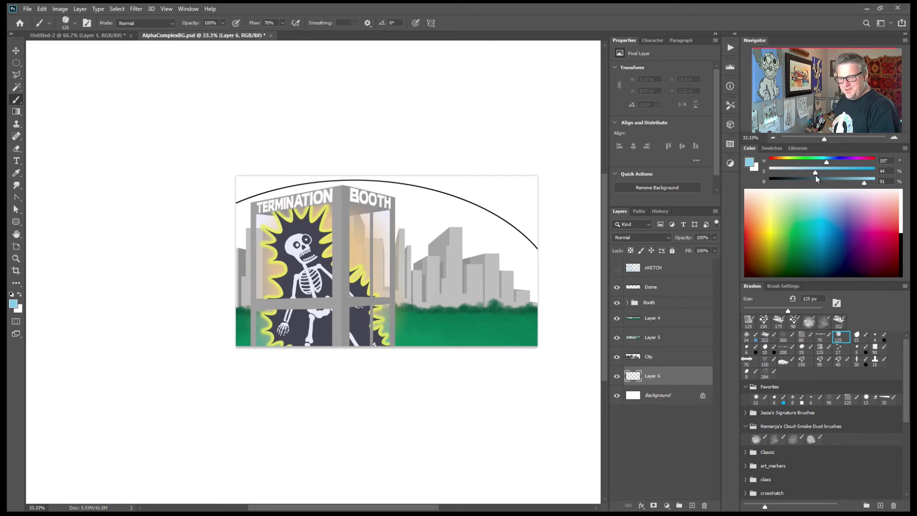
{"action": "left_click_drag", "start_coordinate": [816, 173], "coordinate": [812, 173]}
{"action": "mouse_move", "coordinate": [562, 287]}
{"action": "left_mouse_down"}
{"action": "mouse_move", "coordinate": [483, 288]}
{"action": "mouse_move", "coordinate": [481, 249]}
{"action": "mouse_move", "coordinate": [457, 239]}
{"action": "mouse_move", "coordinate": [404, 257]}
{"action": "mouse_move", "coordinate": [384, 231]}
{"action": "left_mouse_up"}
{"action": "left_click_drag", "start_coordinate": [246, 230], "coordinate": [241, 218]}
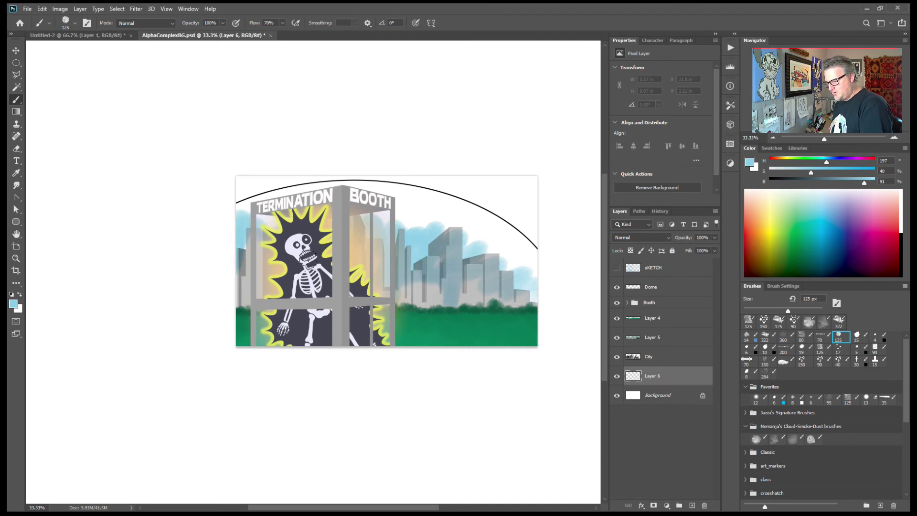
{"action": "mouse_move", "coordinate": [471, 291]}
{"action": "left_mouse_down"}
{"action": "mouse_move", "coordinate": [546, 300]}
{"action": "mouse_move", "coordinate": [528, 272]}
{"action": "mouse_move", "coordinate": [485, 267]}
{"action": "mouse_move", "coordinate": [439, 228]}
{"action": "mouse_move", "coordinate": [363, 249]}
{"action": "mouse_move", "coordinate": [453, 282]}
{"action": "mouse_move", "coordinate": [524, 279]}
{"action": "mouse_move", "coordinate": [485, 250]}
{"action": "left_mouse_up"}
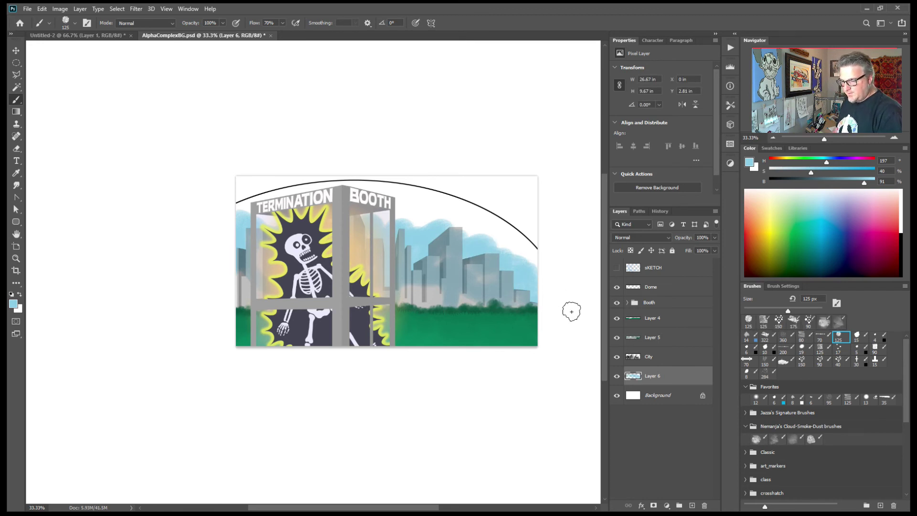
- Enlarge the brush to 250 px, raise the blue's saturation to 47%, and paint the sky up to the dome line
{"action": "key", "text": "bracketright"}
{"action": "key", "text": "bracketright"}
{"action": "key", "text": "bracketright"}
{"action": "key", "text": "bracketright"}
{"action": "left_click_drag", "start_coordinate": [811, 173], "coordinate": [817, 173]}
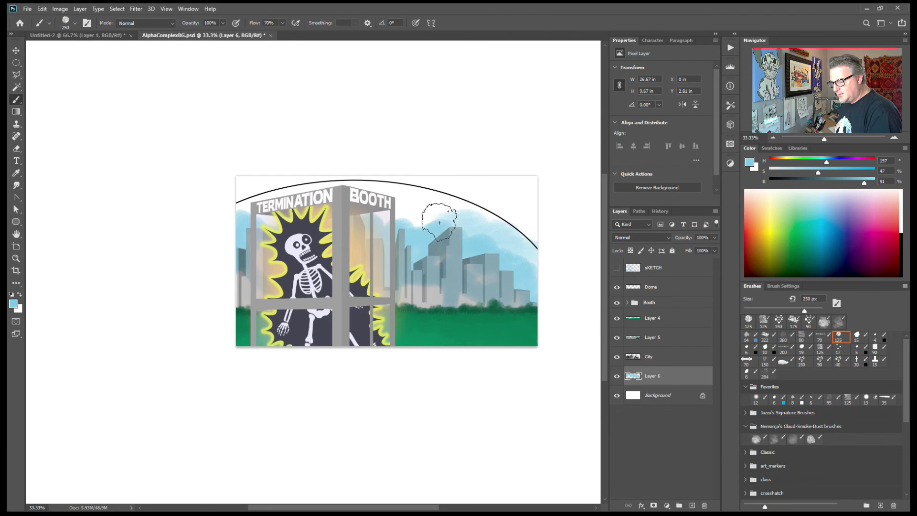
{"action": "left_click_drag", "start_coordinate": [400, 194], "coordinate": [482, 253]}
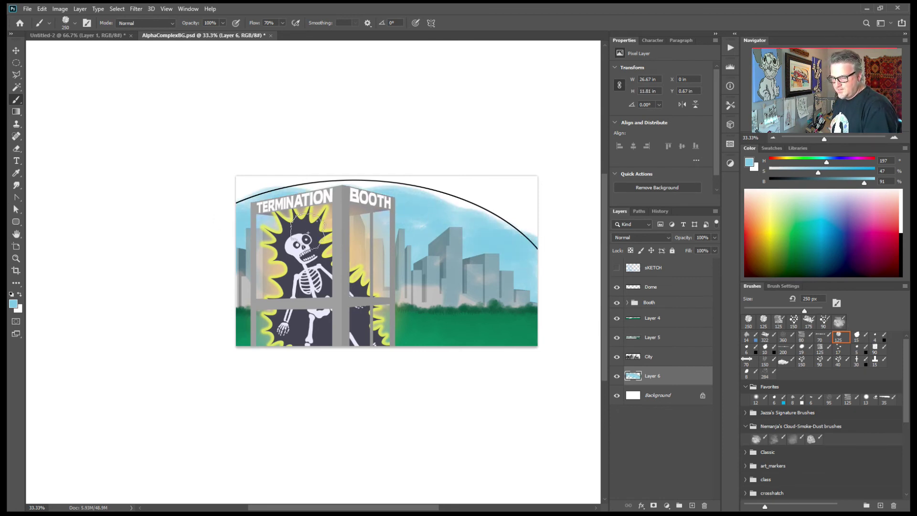
- Fill the upper sky beyond the dome line with darker blues at 58% saturation, varying brightness between 82%, 67% and 79%
{"action": "left_click_drag", "start_coordinate": [864, 186], "coordinate": [855, 183]}
{"action": "mouse_move", "coordinate": [528, 258]}
{"action": "left_mouse_down"}
{"action": "mouse_move", "coordinate": [500, 214]}
{"action": "mouse_move", "coordinate": [453, 218]}
{"action": "mouse_move", "coordinate": [419, 196]}
{"action": "mouse_move", "coordinate": [358, 189]}
{"action": "mouse_move", "coordinate": [242, 192]}
{"action": "left_mouse_up"}
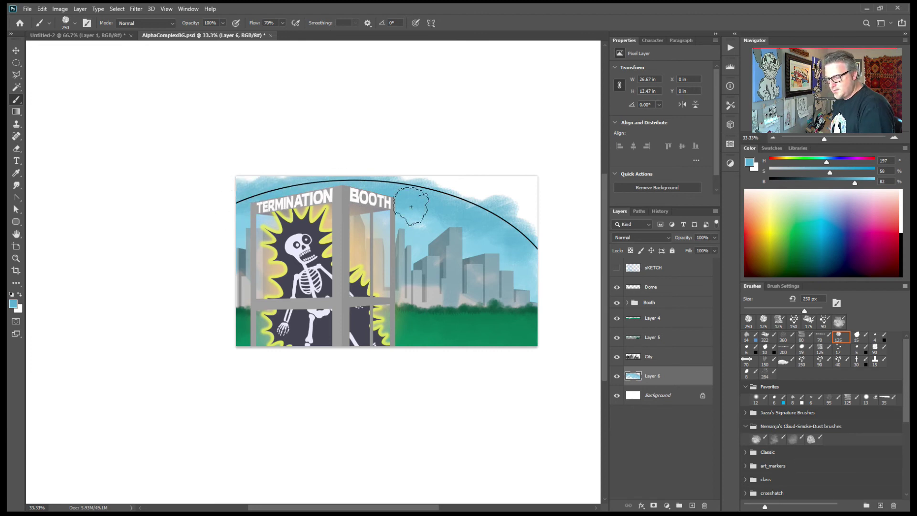
{"action": "left_click_drag", "start_coordinate": [855, 183], "coordinate": [840, 183]}
{"action": "left_click_drag", "start_coordinate": [544, 199], "coordinate": [420, 160]}
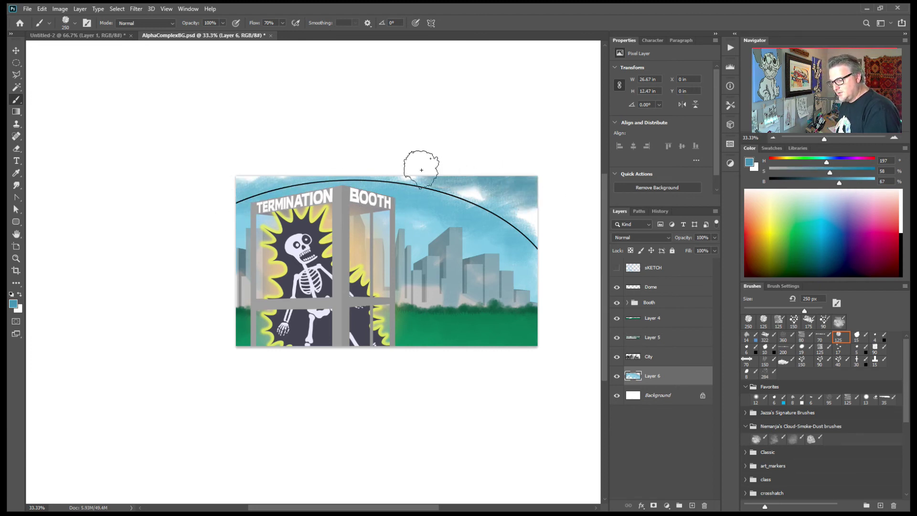
{"action": "left_click_drag", "start_coordinate": [839, 183], "coordinate": [855, 184]}
{"action": "mouse_move", "coordinate": [568, 225]}
{"action": "left_mouse_down"}
{"action": "mouse_move", "coordinate": [508, 221]}
{"action": "mouse_move", "coordinate": [488, 189]}
{"action": "mouse_move", "coordinate": [424, 189]}
{"action": "left_mouse_up"}
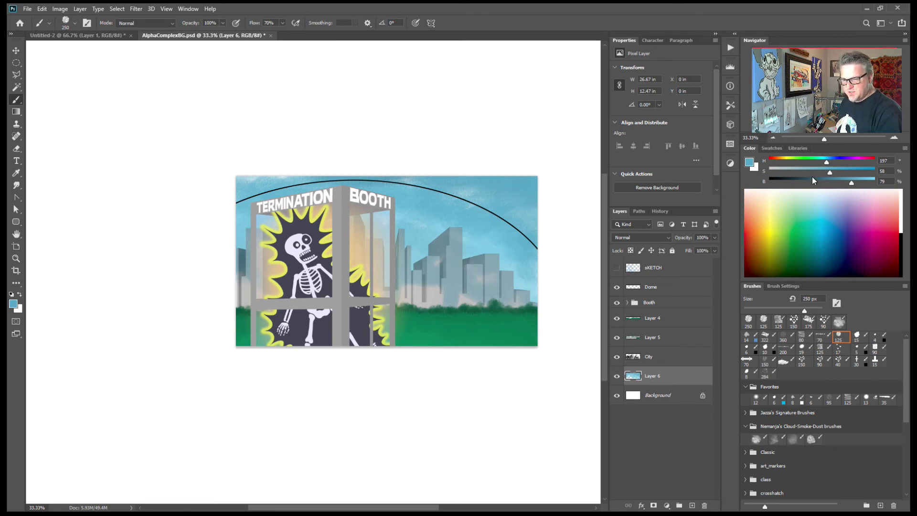
- Paint white clouds across the sky and haze behind the city's base with the fourth Nemanja cloud brush at 250 px
{"action": "left_click_drag", "start_coordinate": [782, 171], "coordinate": [769, 171]}
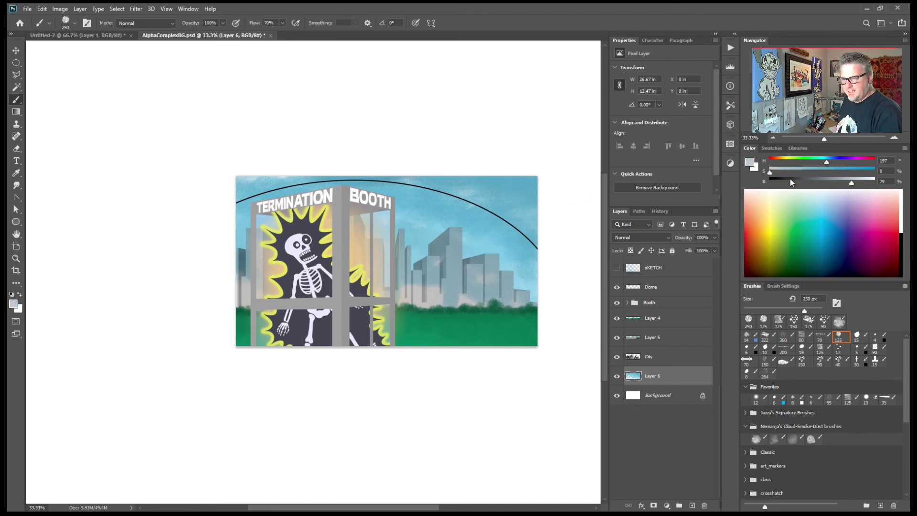
{"action": "left_click_drag", "start_coordinate": [837, 183], "coordinate": [877, 182]}
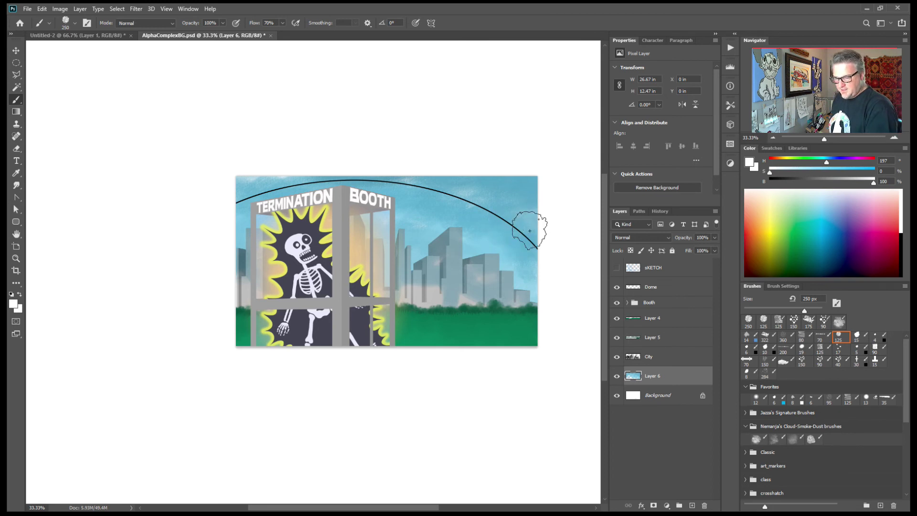
{"action": "left_click", "coordinate": [776, 438]}
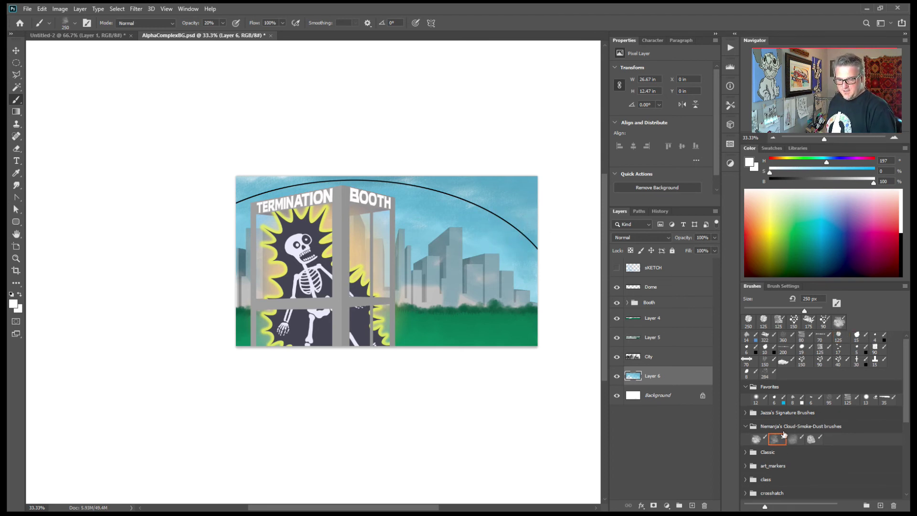
{"action": "left_click", "coordinate": [812, 439]}
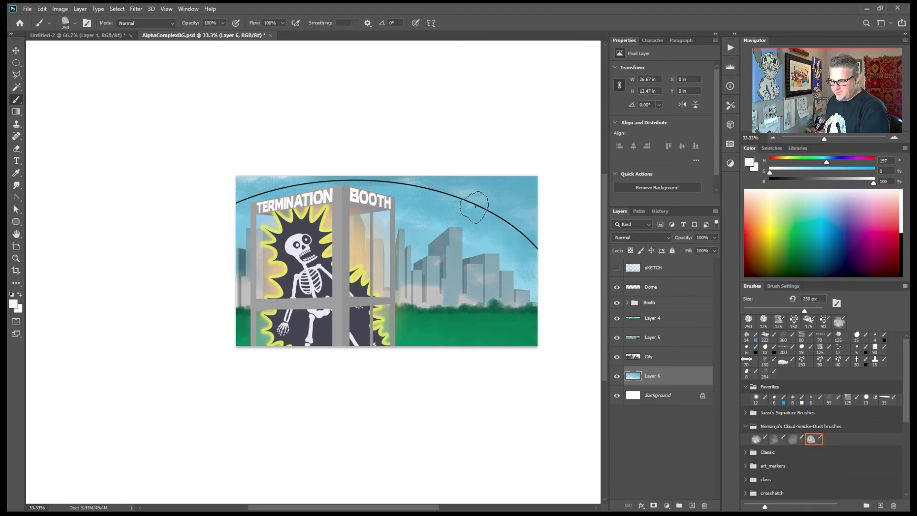
{"action": "mouse_move", "coordinate": [476, 202]}
{"action": "left_mouse_down"}
{"action": "mouse_move", "coordinate": [530, 203]}
{"action": "mouse_move", "coordinate": [416, 208]}
{"action": "left_mouse_up"}
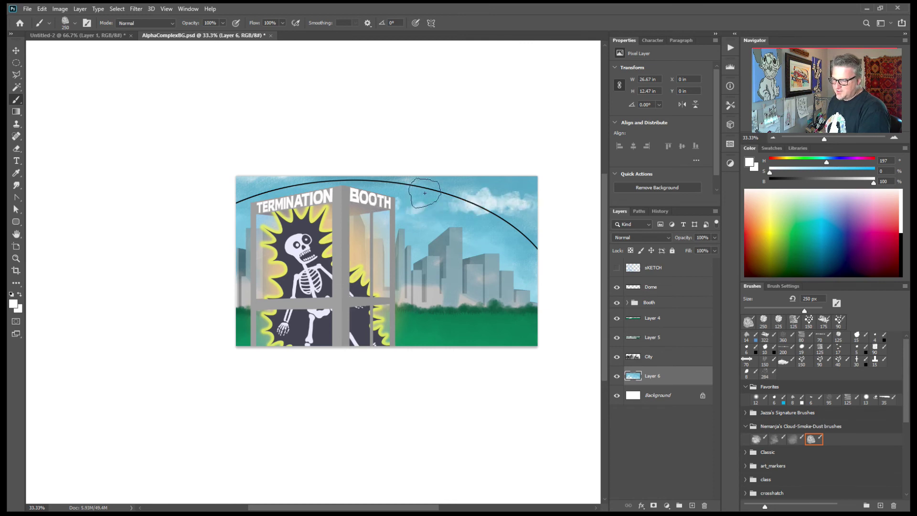
{"action": "left_click_drag", "start_coordinate": [267, 194], "coordinate": [380, 212]}
{"action": "mouse_move", "coordinate": [585, 197]}
{"action": "left_mouse_down"}
{"action": "mouse_move", "coordinate": [525, 226]}
{"action": "mouse_move", "coordinate": [515, 205]}
{"action": "mouse_move", "coordinate": [547, 188]}
{"action": "left_mouse_up"}
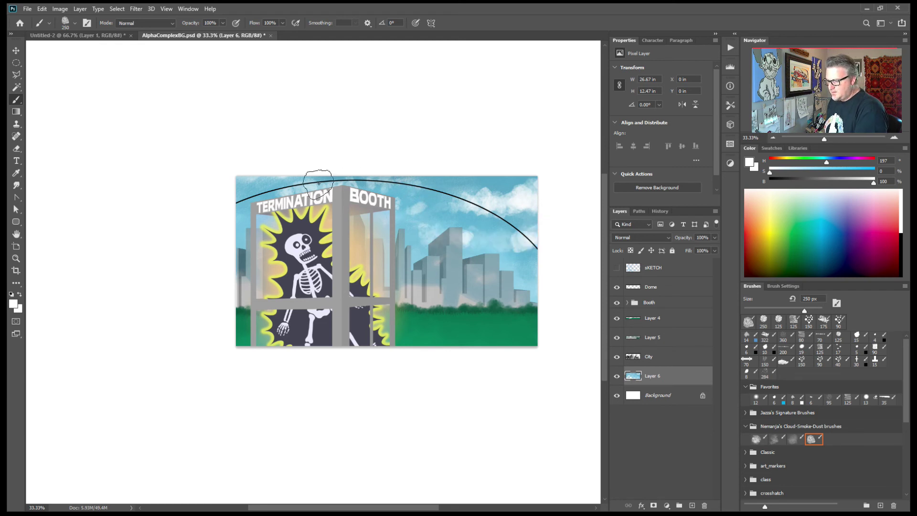
{"action": "left_click_drag", "start_coordinate": [251, 190], "coordinate": [306, 188]}
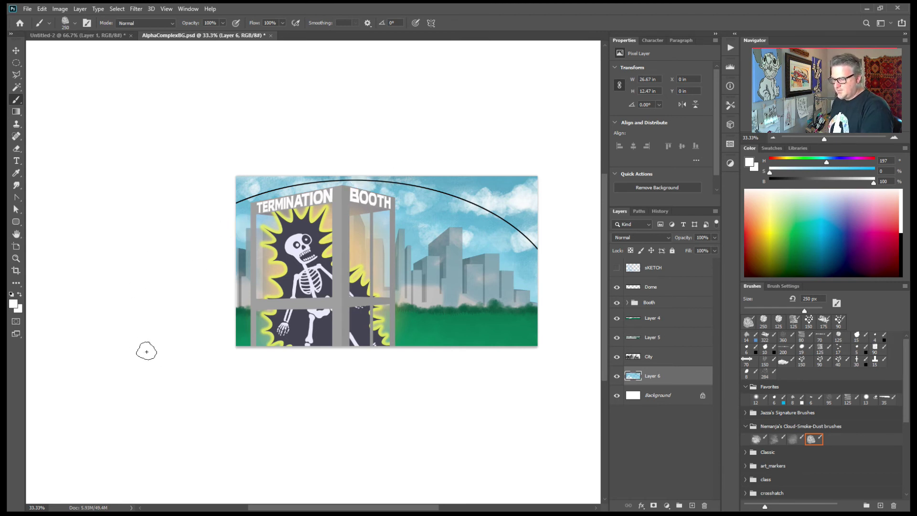
{"action": "left_click_drag", "start_coordinate": [401, 267], "coordinate": [411, 282]}
{"action": "left_click_drag", "start_coordinate": [520, 290], "coordinate": [518, 294]}
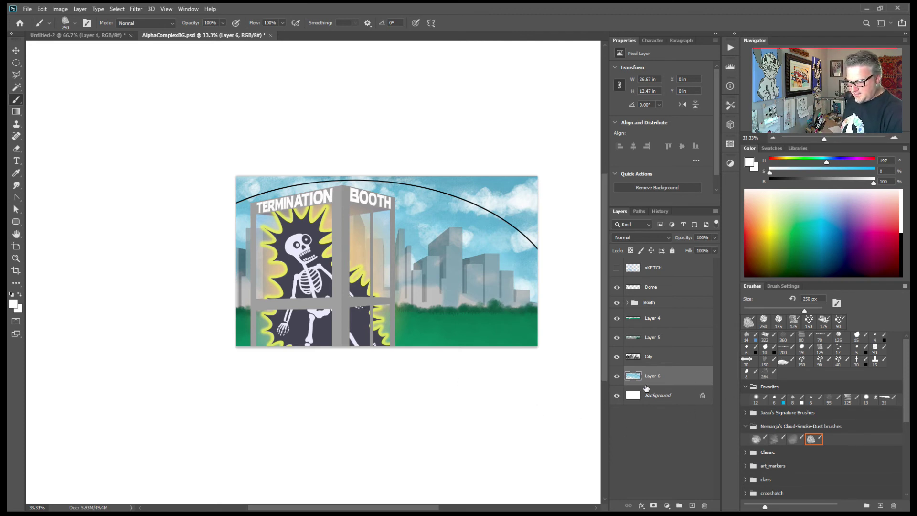
- Select the area under the dome line, fill it with off-white on a new layer, and add a layer mask from the selection
{"action": "left_click", "coordinate": [653, 287]}
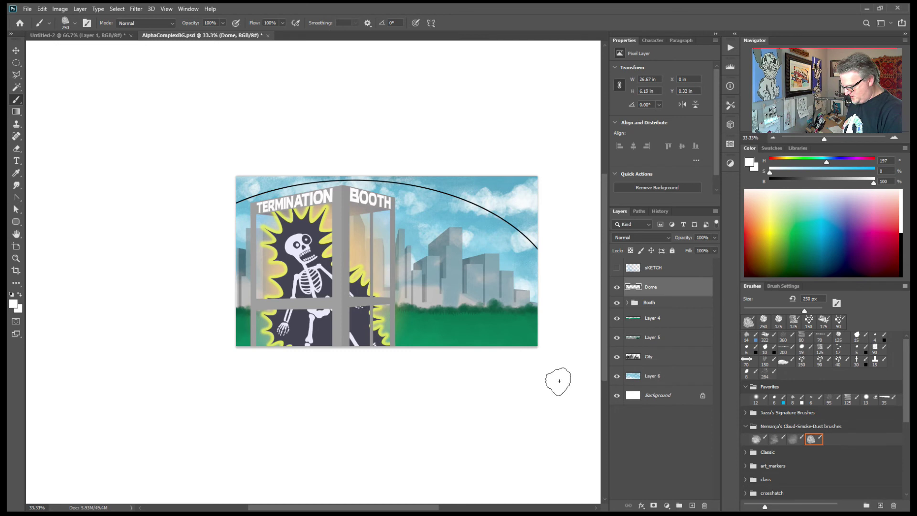
{"action": "key", "text": "w"}
{"action": "left_click", "coordinate": [488, 340]}
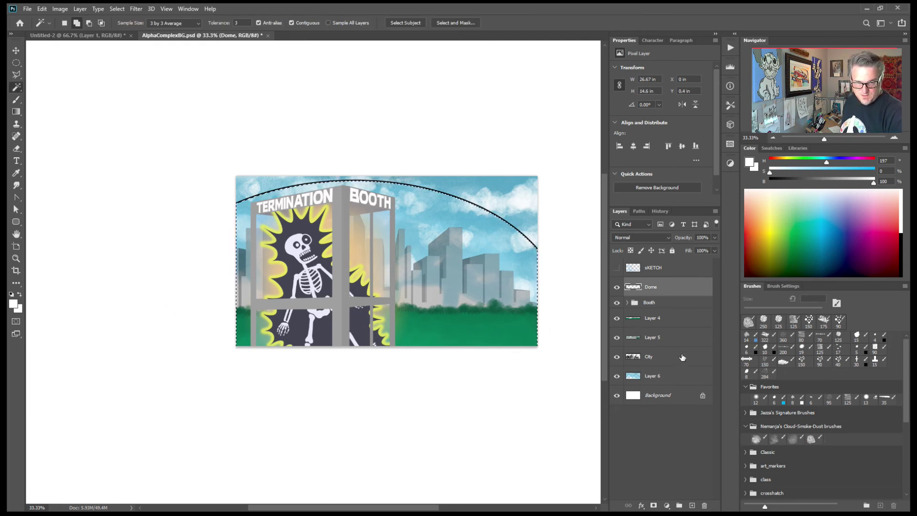
{"action": "left_click", "coordinate": [693, 506]}
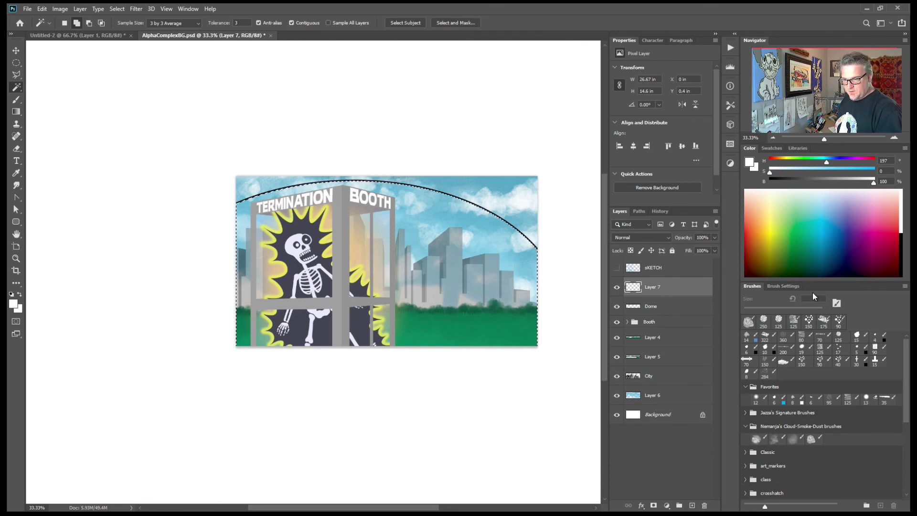
{"action": "key", "text": "g"}
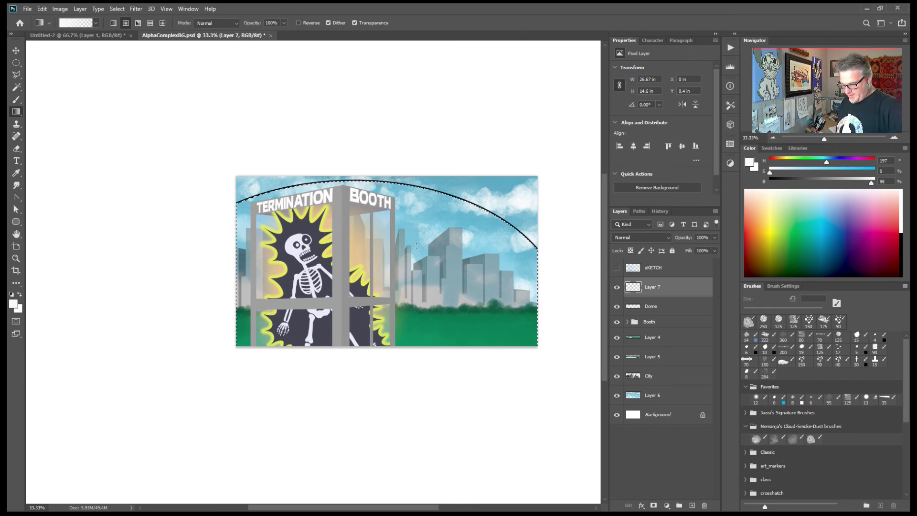
{"action": "key", "text": "alt+BackSpace"}
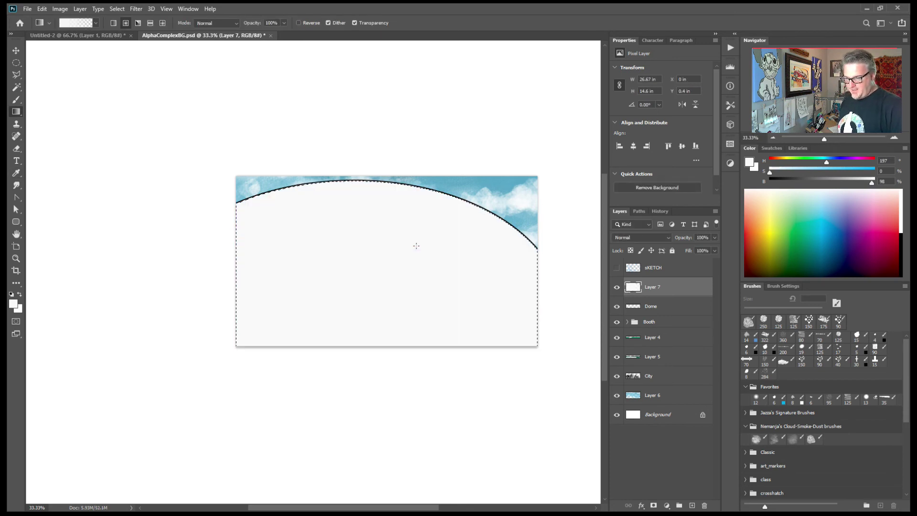
{"action": "left_click", "coordinate": [654, 506]}
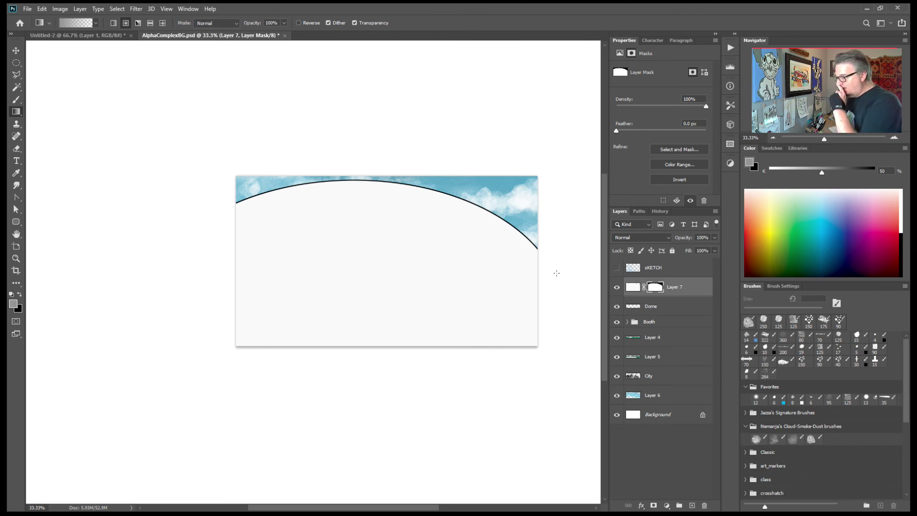
- Switch to a foreground-to-background gradient in default black and white, try it on the mask, undo it, and swap the colours
{"action": "left_click", "coordinate": [96, 23]}
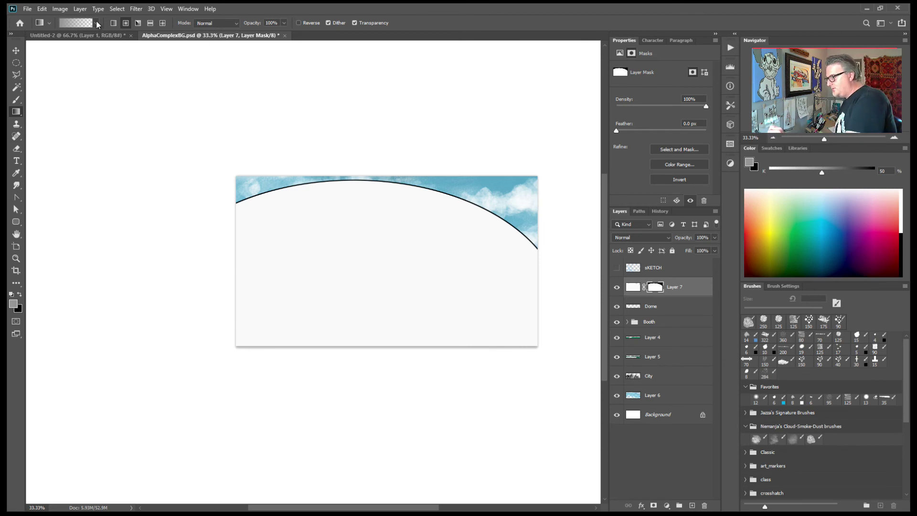
{"action": "left_click", "coordinate": [33, 54]}
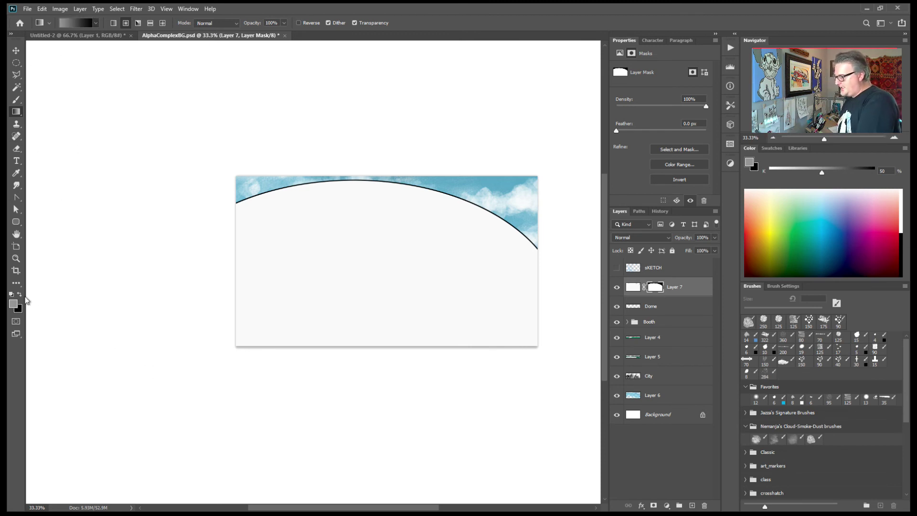
{"action": "key", "text": "d"}
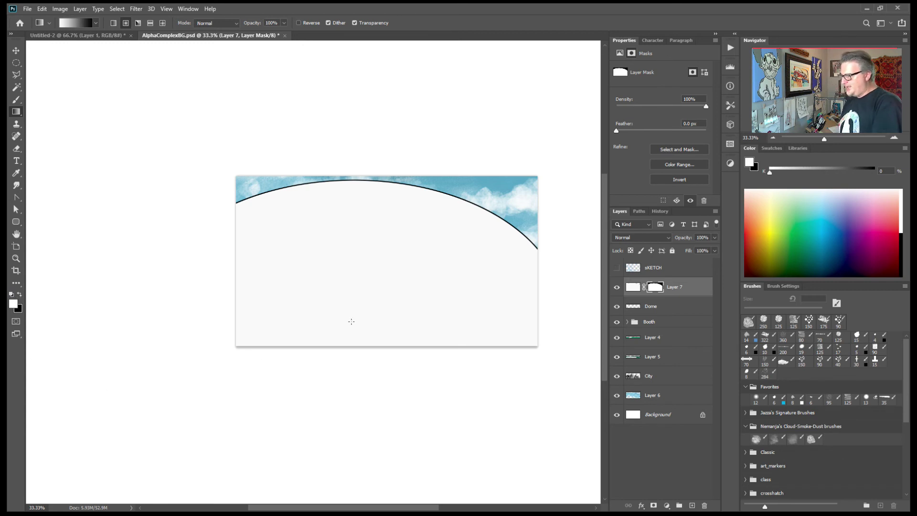
{"action": "left_click_drag", "start_coordinate": [318, 334], "coordinate": [405, 186]}
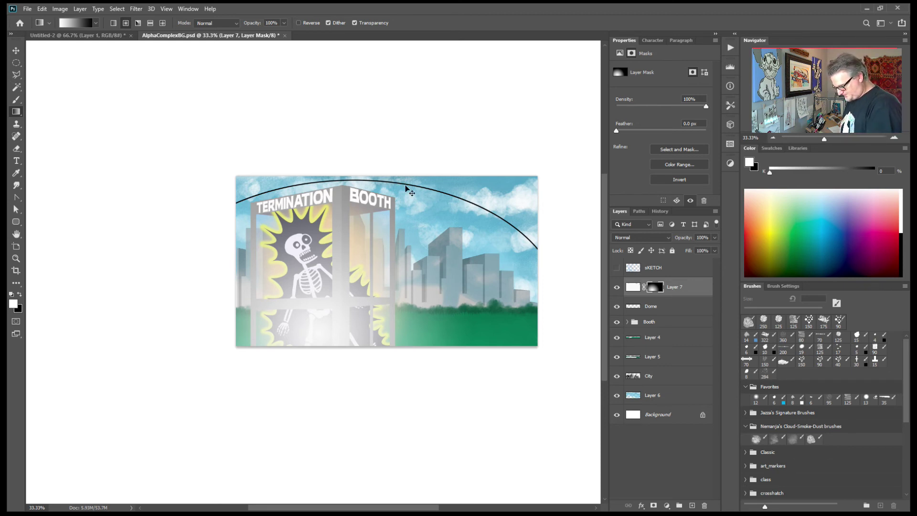
{"action": "key", "text": "ctrl+z"}
{"action": "key", "text": "x"}
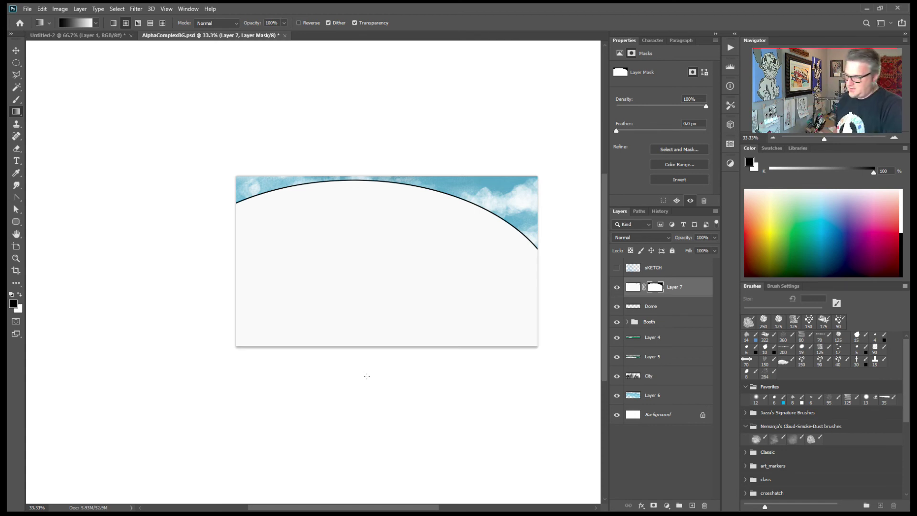
- Reset the mask to white, apply a black-to-white radial gradient from the booth's base past the dome, and lower the layer's opacity to 37%
{"action": "left_click_drag", "start_coordinate": [362, 303], "coordinate": [435, 188]}
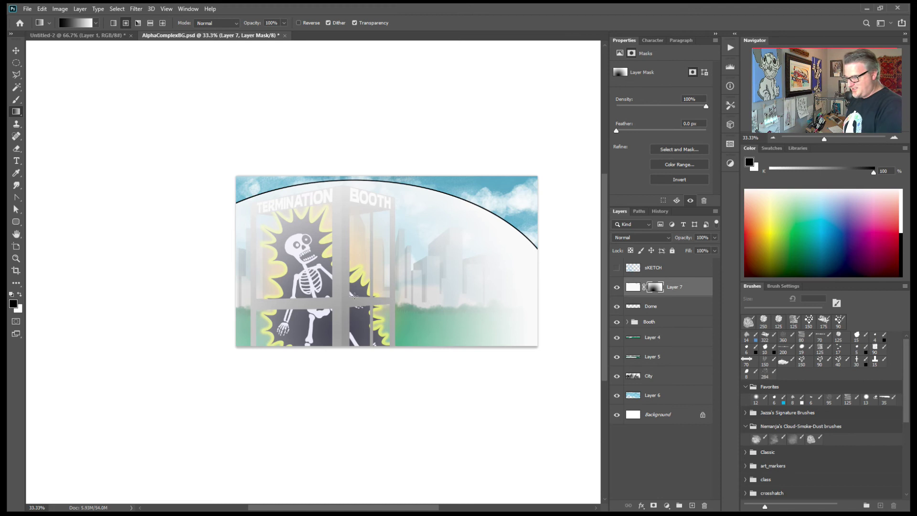
{"action": "left_click_drag", "start_coordinate": [335, 348], "coordinate": [426, 158]}
{"action": "key", "text": "ctrl+a"}
{"action": "key", "text": "ctrl+BackSpace"}
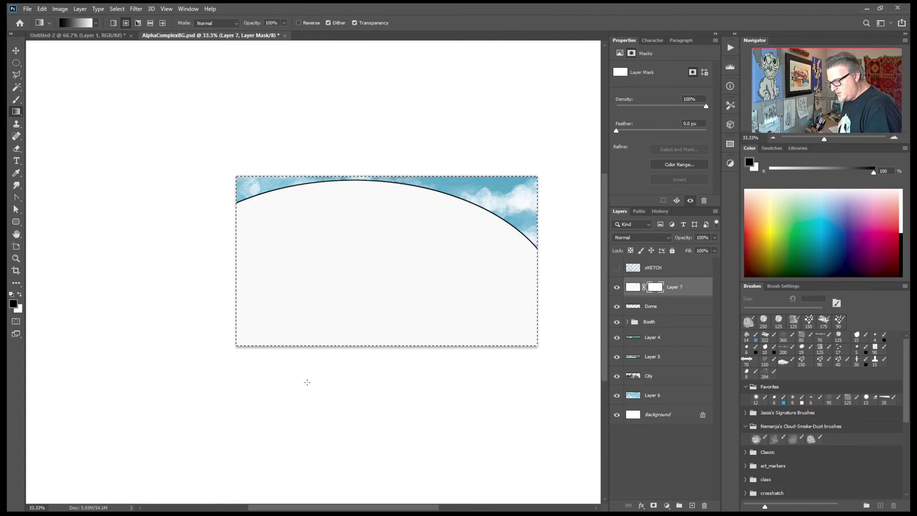
{"action": "left_click_drag", "start_coordinate": [338, 339], "coordinate": [415, 155]}
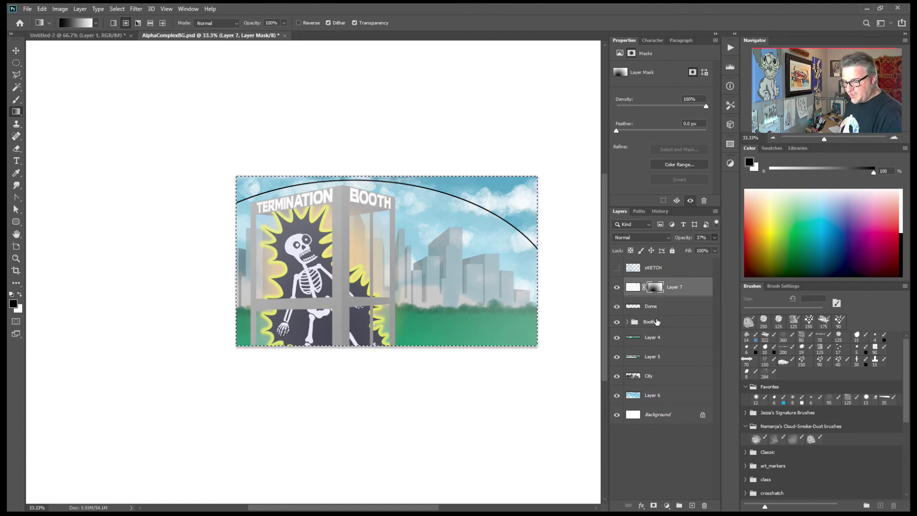
- Move the Booth group above the dome haze layer and fill the City silhouette with black on the haze mask
{"action": "left_click_drag", "start_coordinate": [650, 323], "coordinate": [657, 279]}
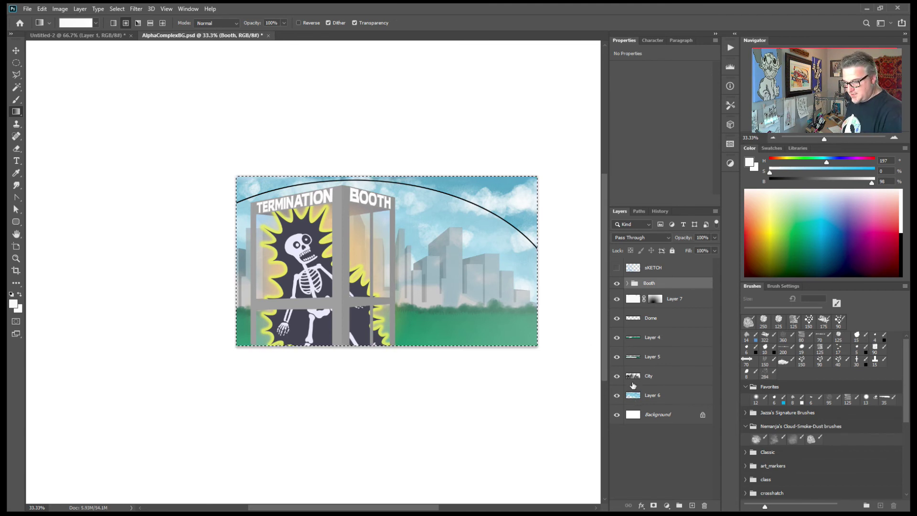
{"action": "left_click", "coordinate": [634, 377], "text": "ctrl"}
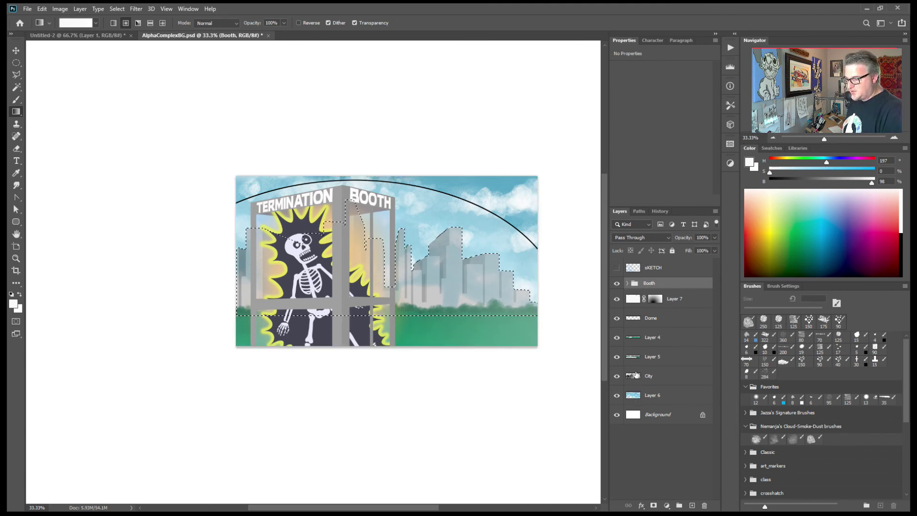
{"action": "left_click", "coordinate": [653, 301]}
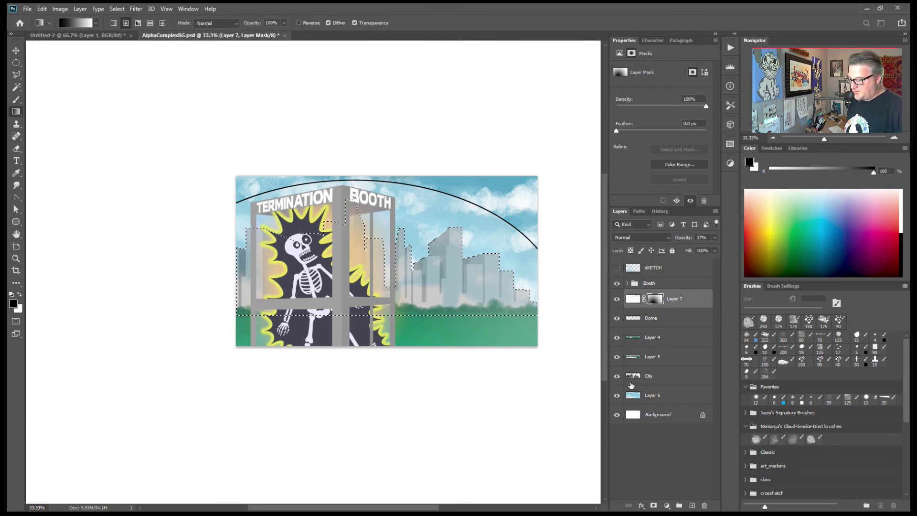
{"action": "key", "text": "alt+BackSpace"}
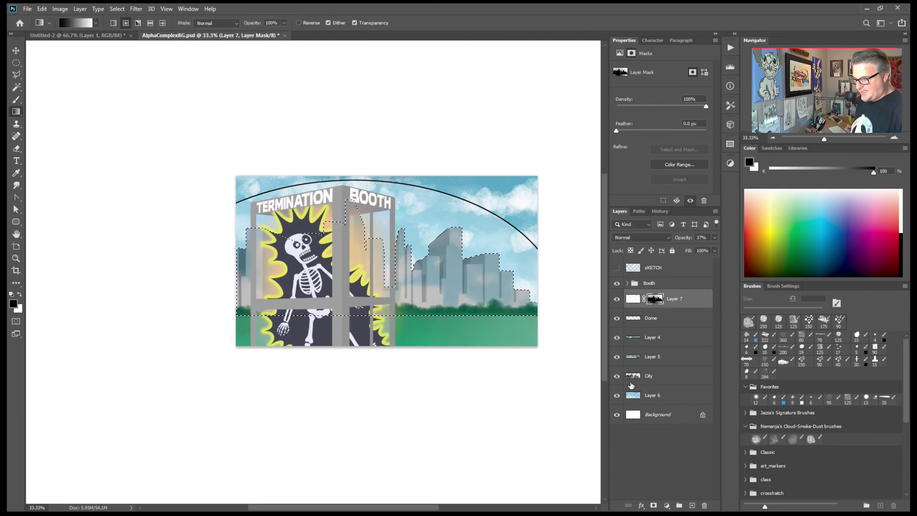
- Select the grass strip below the skyline with a rectangular marquee and fill it with black on the haze mask
{"action": "key", "text": "m"}
{"action": "left_click_drag", "start_coordinate": [213, 300], "coordinate": [458, 344]}
{"action": "key", "text": "shift+m"}
{"action": "left_click_drag", "start_coordinate": [542, 301], "coordinate": [164, 402]}
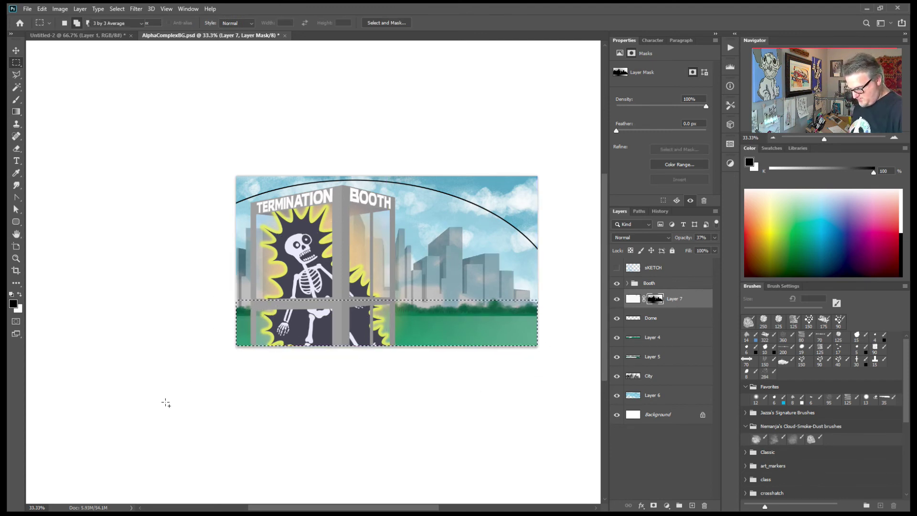
{"action": "key", "text": "alt+BackSpace"}
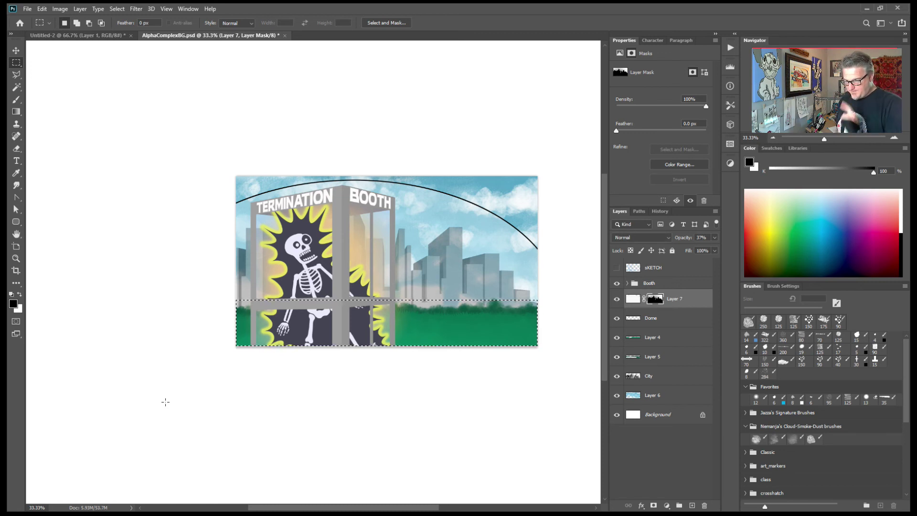
- Set the City layer's opacity to 100%, deselect, and raise the dome haze layer's opacity to 59%
{"action": "left_click", "coordinate": [655, 376]}
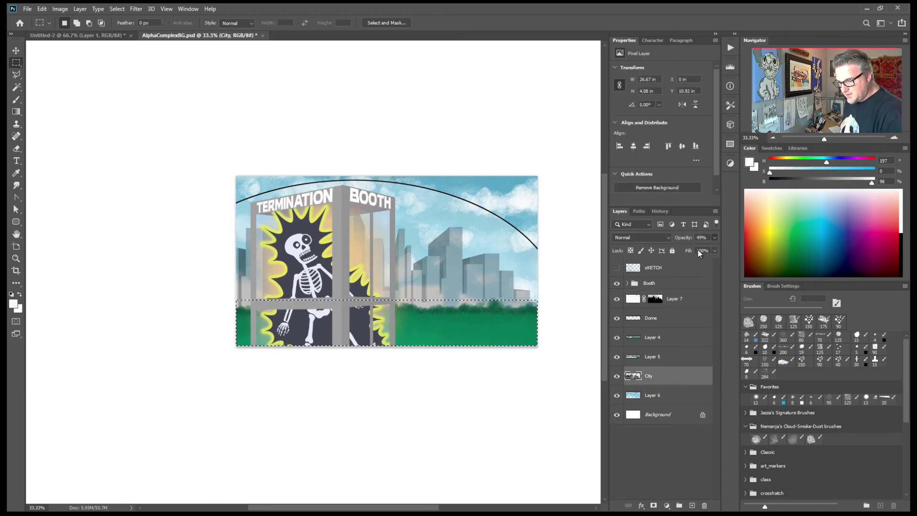
{"action": "key", "text": "0"}
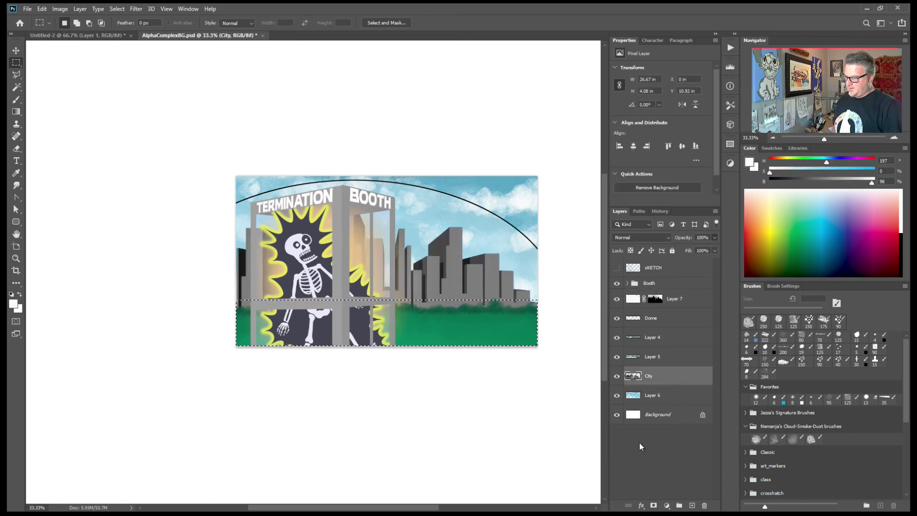
{"action": "key", "text": "ctrl+d"}
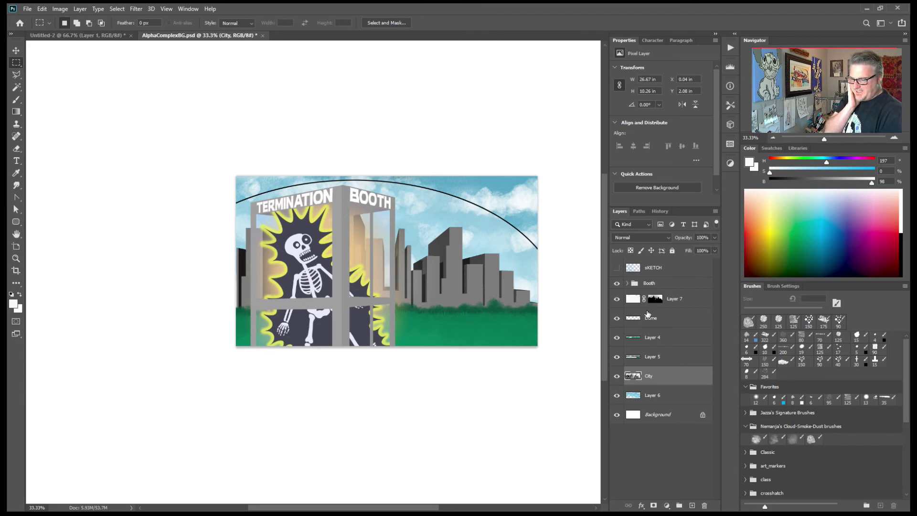
{"action": "left_click", "coordinate": [634, 298]}
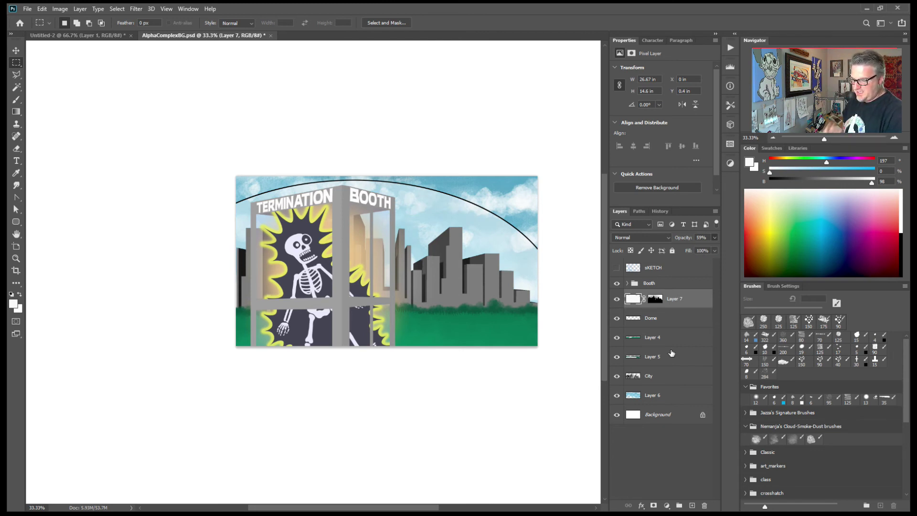
- Choose the 125 px textured brush and create a new layer clipped to the City layer
{"action": "left_click", "coordinate": [635, 382]}
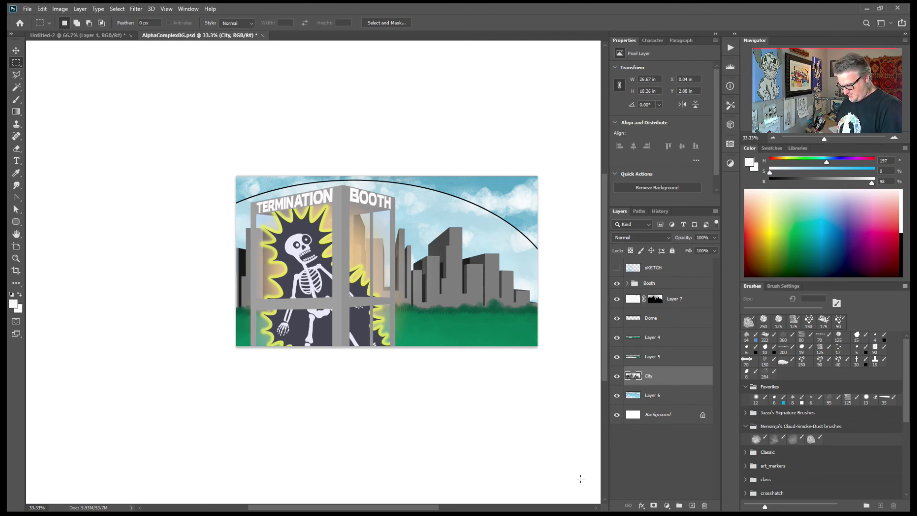
{"action": "key", "text": "g"}
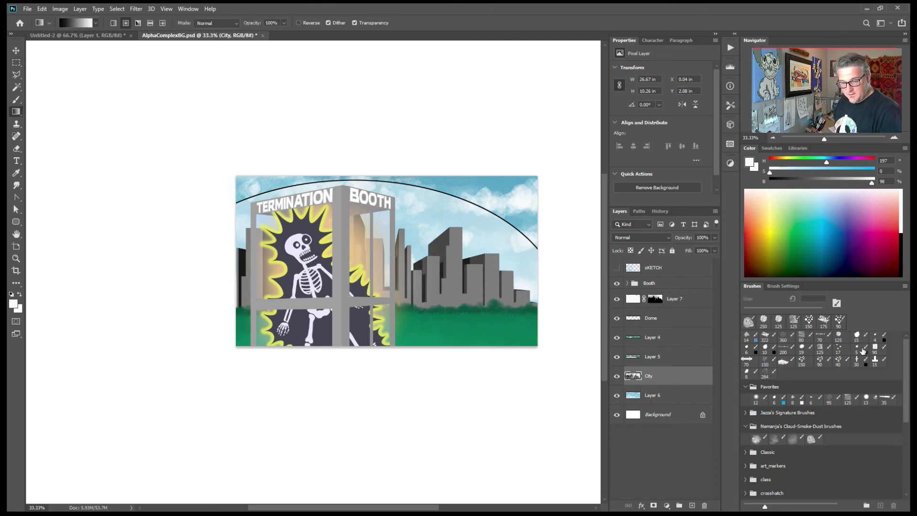
{"action": "left_click", "coordinate": [839, 338]}
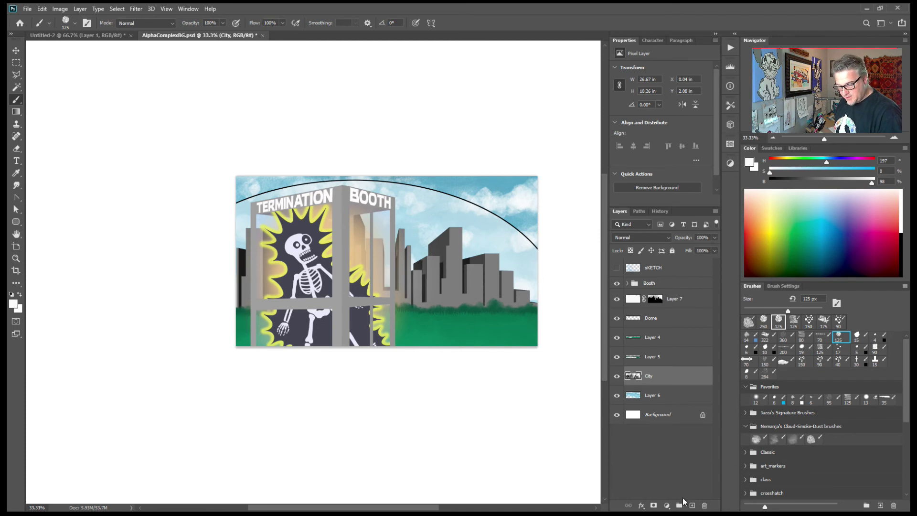
{"action": "left_click", "coordinate": [654, 506]}
{"action": "key", "text": "ctrl+z"}
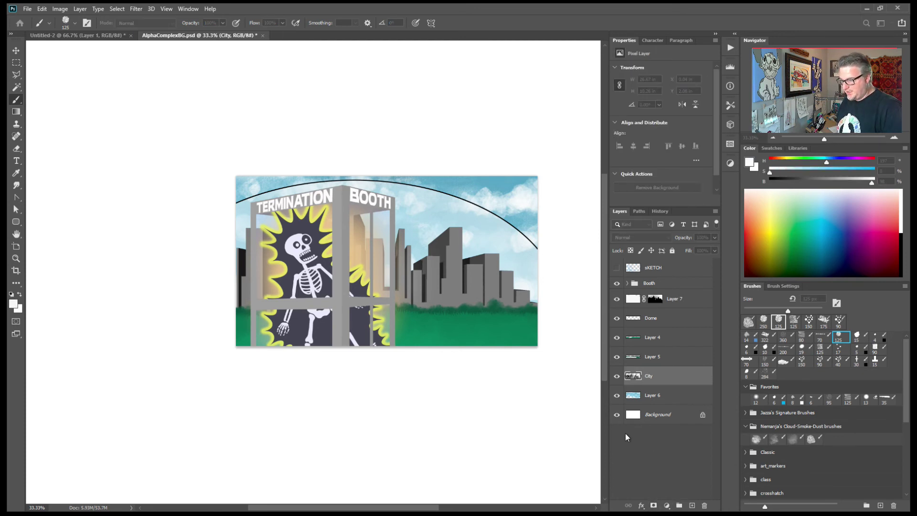
{"action": "key", "text": "Return"}
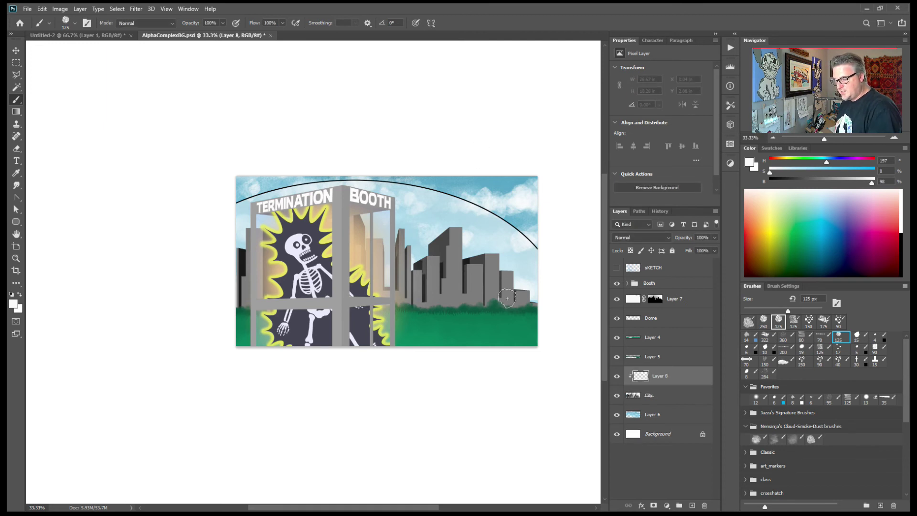
{"action": "mouse_move", "coordinate": [493, 284]}
{"action": "left_mouse_down"}
{"action": "mouse_move", "coordinate": [483, 262]}
{"action": "mouse_move", "coordinate": [456, 249]}
{"action": "mouse_move", "coordinate": [454, 271]}
{"action": "mouse_move", "coordinate": [444, 268]}
{"action": "mouse_move", "coordinate": [430, 299]}
{"action": "left_mouse_up"}
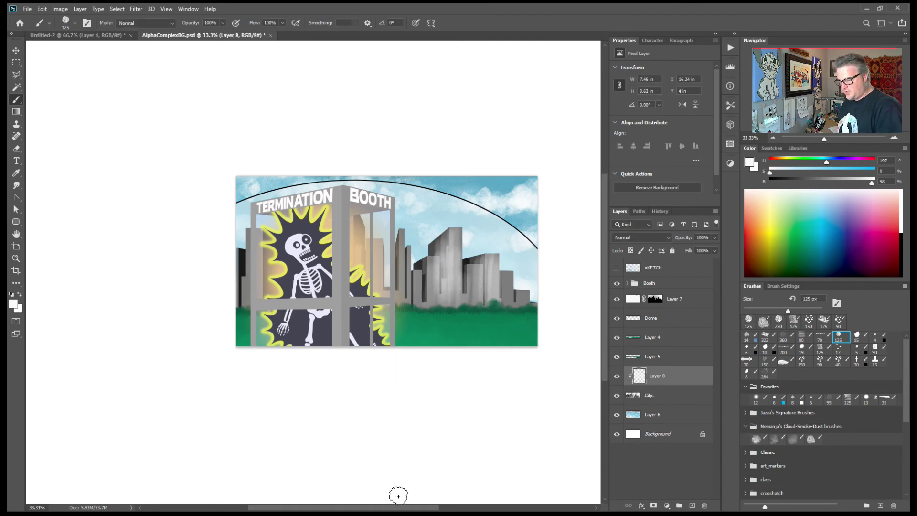
{"action": "key", "text": "ctrl+z"}
{"action": "key", "text": "ctrl+z"}
{"action": "key", "text": "ctrl+z"}
{"action": "key", "text": "ctrl+z"}
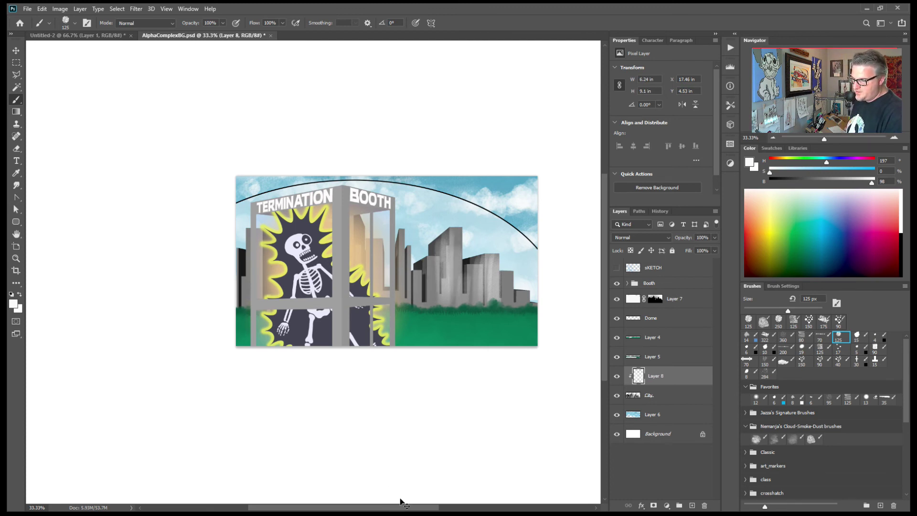
{"action": "key", "text": "ctrl+z"}
{"action": "key", "text": "ctrl+z"}
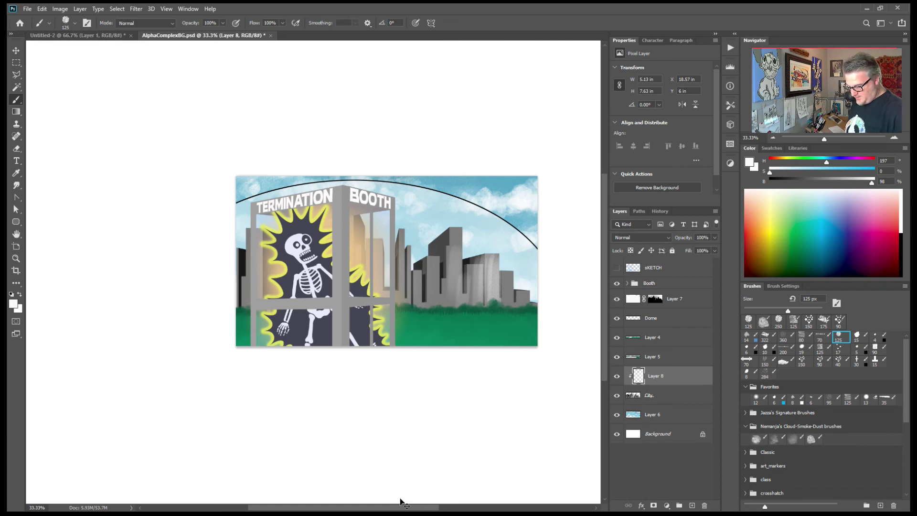
{"action": "key", "text": "ctrl+z"}
{"action": "key", "text": "ctrl+z"}
{"action": "key", "text": "ctrl+z"}
{"action": "key", "text": "ctrl+z"}
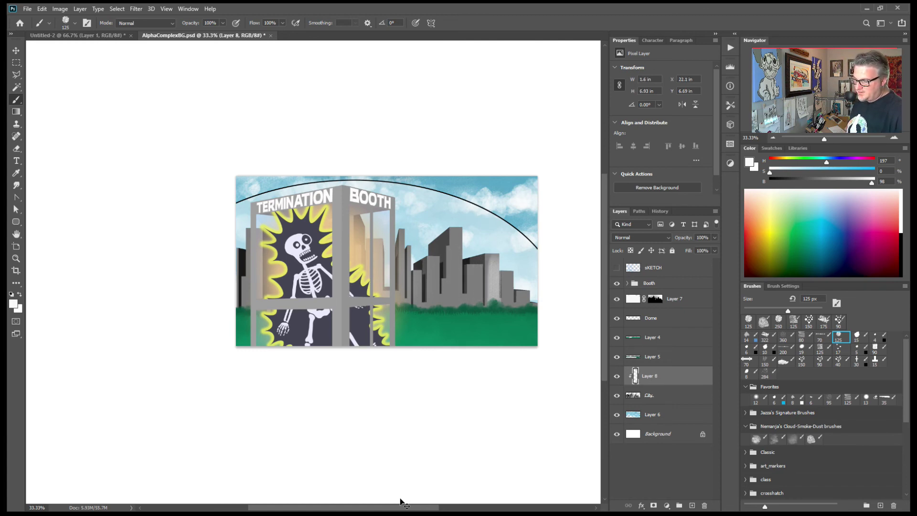
- Reduce the textured brush to 45 px and paint white highlights down the light faces of the buildings on the skyline's right half
{"action": "key", "text": "ctrl+plus"}
{"action": "key", "text": "ctrl+plus"}
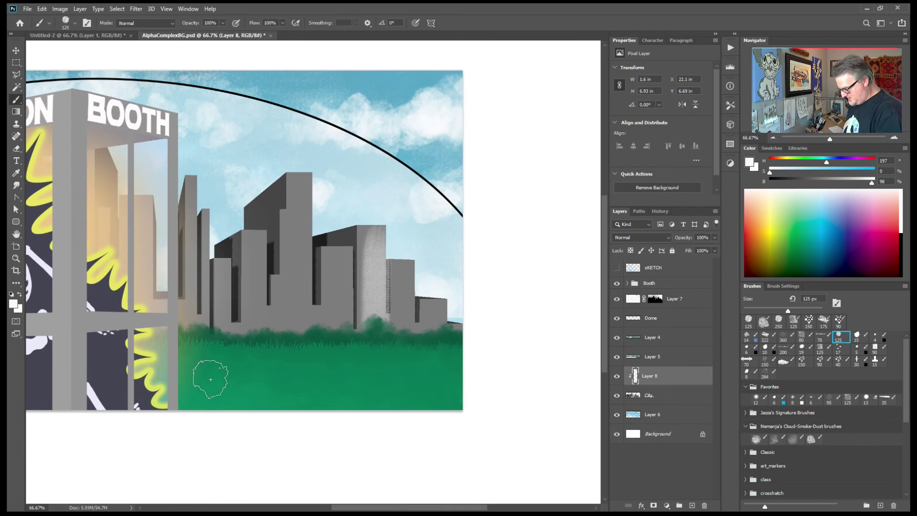
{"action": "key", "text": "bracketleft"}
{"action": "key", "text": "bracketleft"}
{"action": "key", "text": "bracketleft"}
{"action": "key", "text": "bracketleft"}
{"action": "key", "text": "bracketleft"}
{"action": "key", "text": "bracketleft"}
{"action": "key", "text": "bracketleft"}
{"action": "mouse_move", "coordinate": [398, 267]}
{"action": "left_mouse_down"}
{"action": "mouse_move", "coordinate": [394, 314]}
{"action": "mouse_move", "coordinate": [399, 264]}
{"action": "mouse_move", "coordinate": [408, 326]}
{"action": "mouse_move", "coordinate": [416, 327]}
{"action": "mouse_move", "coordinate": [422, 308]}
{"action": "mouse_move", "coordinate": [422, 339]}
{"action": "mouse_move", "coordinate": [427, 306]}
{"action": "mouse_move", "coordinate": [434, 336]}
{"action": "mouse_move", "coordinate": [459, 336]}
{"action": "left_mouse_up"}
{"action": "mouse_move", "coordinate": [363, 232]}
{"action": "left_mouse_down"}
{"action": "mouse_move", "coordinate": [361, 318]}
{"action": "mouse_move", "coordinate": [364, 231]}
{"action": "mouse_move", "coordinate": [379, 229]}
{"action": "mouse_move", "coordinate": [359, 229]}
{"action": "mouse_move", "coordinate": [361, 344]}
{"action": "mouse_move", "coordinate": [372, 251]}
{"action": "mouse_move", "coordinate": [371, 286]}
{"action": "mouse_move", "coordinate": [324, 361]}
{"action": "mouse_move", "coordinate": [328, 253]}
{"action": "mouse_move", "coordinate": [348, 250]}
{"action": "mouse_move", "coordinate": [326, 253]}
{"action": "mouse_move", "coordinate": [333, 253]}
{"action": "mouse_move", "coordinate": [331, 344]}
{"action": "mouse_move", "coordinate": [338, 258]}
{"action": "mouse_move", "coordinate": [342, 300]}
{"action": "mouse_move", "coordinate": [347, 280]}
{"action": "mouse_move", "coordinate": [334, 325]}
{"action": "mouse_move", "coordinate": [337, 286]}
{"action": "left_mouse_up"}
{"action": "mouse_move", "coordinate": [292, 179]}
{"action": "left_mouse_down"}
{"action": "mouse_move", "coordinate": [292, 243]}
{"action": "mouse_move", "coordinate": [292, 178]}
{"action": "mouse_move", "coordinate": [294, 229]}
{"action": "mouse_move", "coordinate": [302, 181]}
{"action": "mouse_move", "coordinate": [303, 290]}
{"action": "mouse_move", "coordinate": [297, 209]}
{"action": "mouse_move", "coordinate": [286, 214]}
{"action": "mouse_move", "coordinate": [284, 303]}
{"action": "mouse_move", "coordinate": [295, 210]}
{"action": "mouse_move", "coordinate": [302, 303]}
{"action": "mouse_move", "coordinate": [305, 187]}
{"action": "mouse_move", "coordinate": [306, 293]}
{"action": "left_mouse_up"}
{"action": "left_click_drag", "start_coordinate": [277, 281], "coordinate": [275, 331]}
{"action": "left_click_drag", "start_coordinate": [261, 240], "coordinate": [261, 298]}
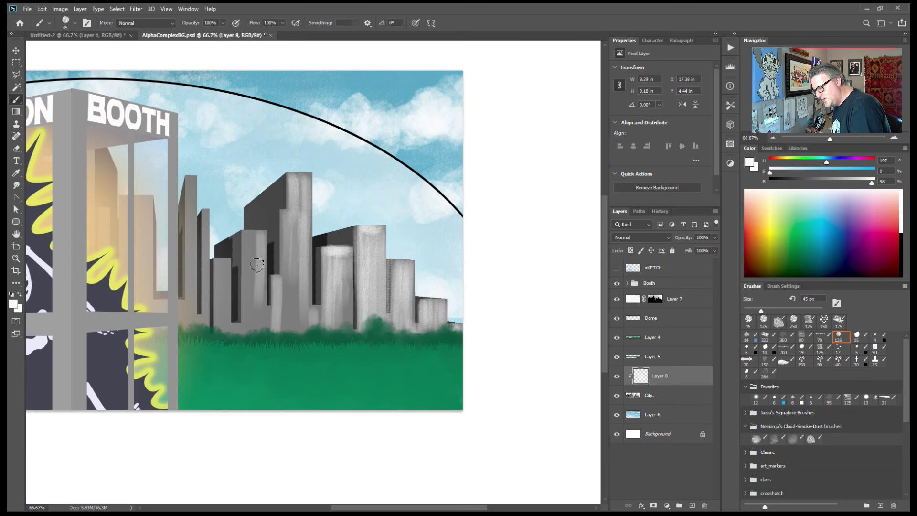
- Brush vertical white highlights over the front faces of the tallest tower and the shorter buildings just left of it
{"action": "left_click_drag", "start_coordinate": [254, 236], "coordinate": [253, 299]}
{"action": "left_click_drag", "start_coordinate": [246, 236], "coordinate": [248, 328]}
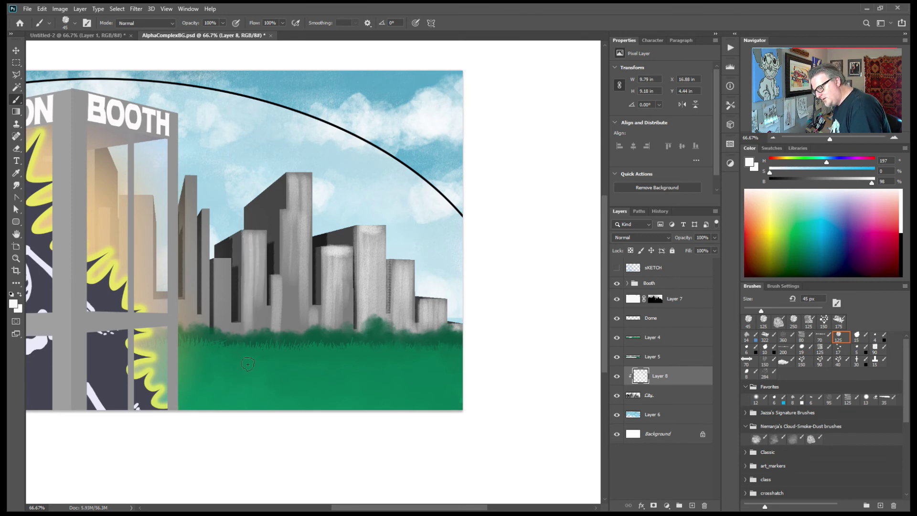
{"action": "mouse_move", "coordinate": [261, 294]}
{"action": "left_mouse_down"}
{"action": "mouse_move", "coordinate": [261, 327]}
{"action": "mouse_move", "coordinate": [269, 328]}
{"action": "left_mouse_up"}
{"action": "left_click_drag", "start_coordinate": [288, 278], "coordinate": [288, 326]}
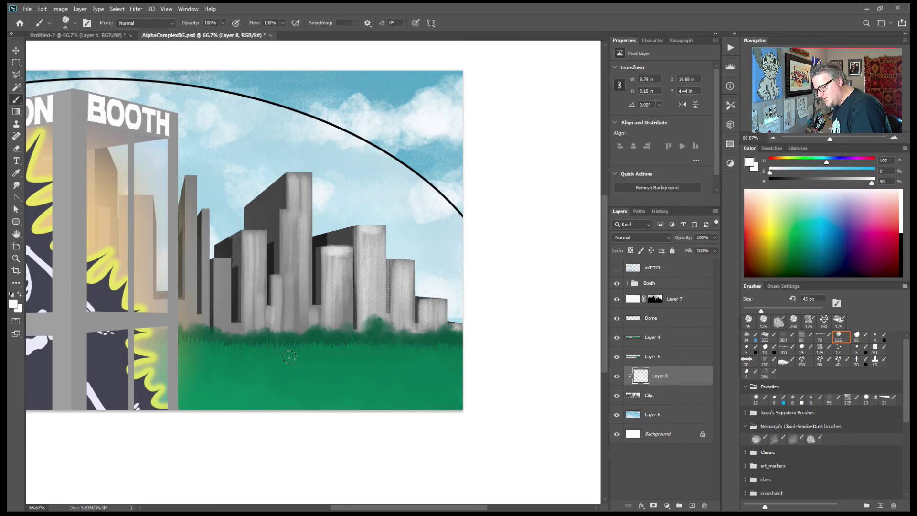
{"action": "left_click_drag", "start_coordinate": [297, 223], "coordinate": [294, 329]}
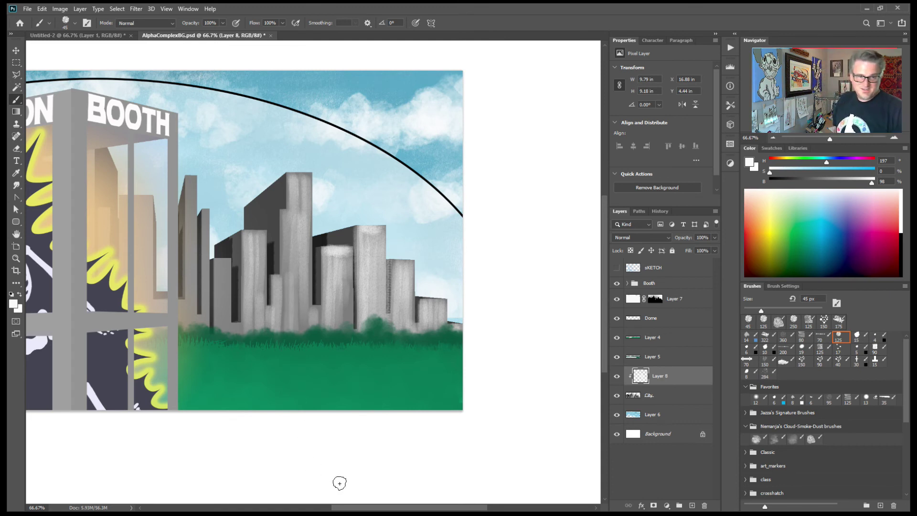
- Paint vertical white highlights on the two narrow towers beside the booth and the low building to their right
{"action": "left_click_drag", "start_coordinate": [234, 313], "coordinate": [433, 326]}
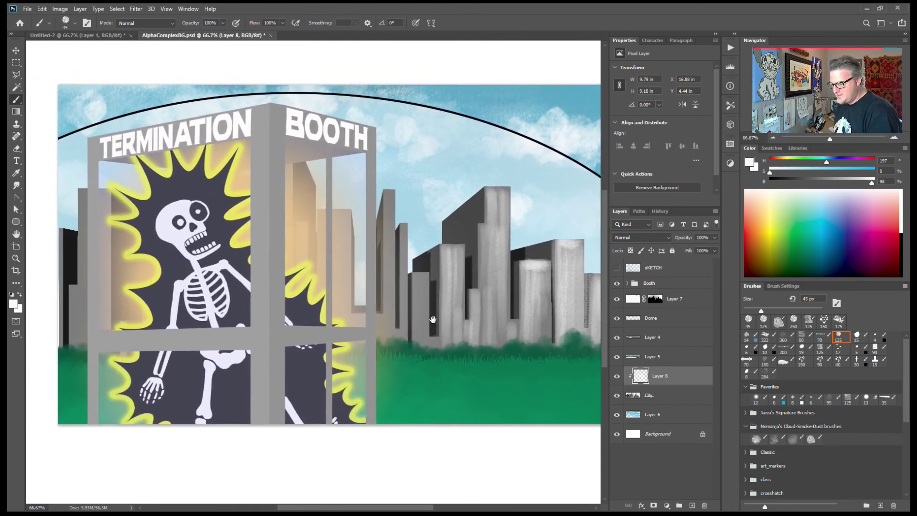
{"action": "left_click_drag", "start_coordinate": [390, 196], "coordinate": [391, 338]}
{"action": "left_click_drag", "start_coordinate": [390, 204], "coordinate": [389, 367]}
{"action": "left_click_drag", "start_coordinate": [404, 230], "coordinate": [405, 338]}
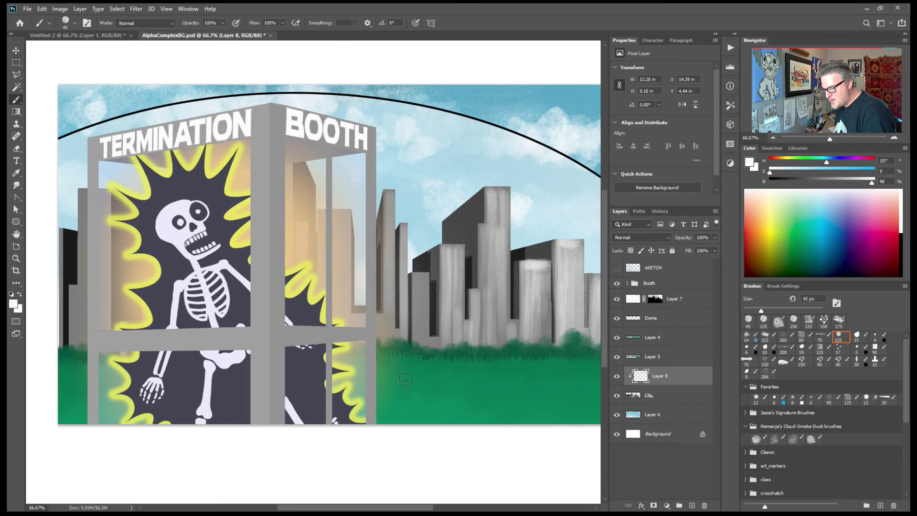
{"action": "left_click_drag", "start_coordinate": [418, 280], "coordinate": [418, 341]}
{"action": "left_click_drag", "start_coordinate": [423, 281], "coordinate": [426, 344]}
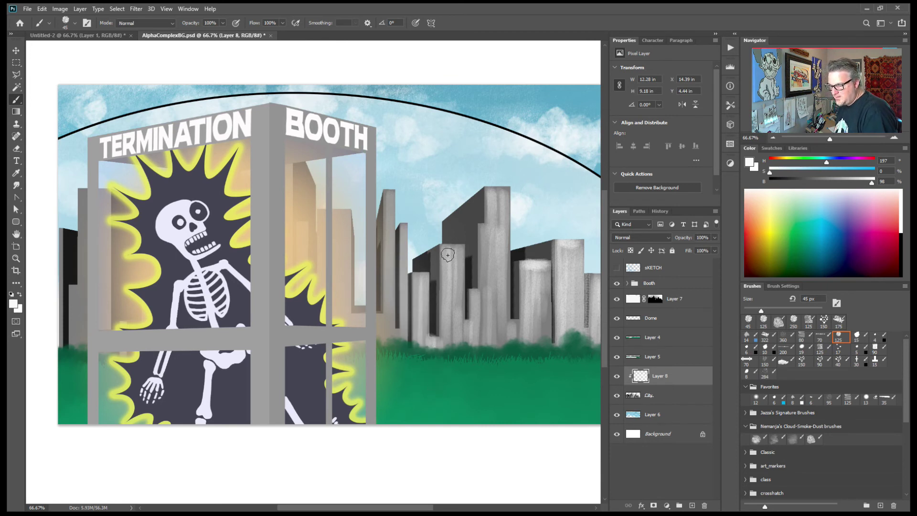
- Build up brighter highlights on the central towers, the tallest tower's top, and the narrow tower nearest the booth
{"action": "left_click_drag", "start_coordinate": [448, 254], "coordinate": [451, 339]}
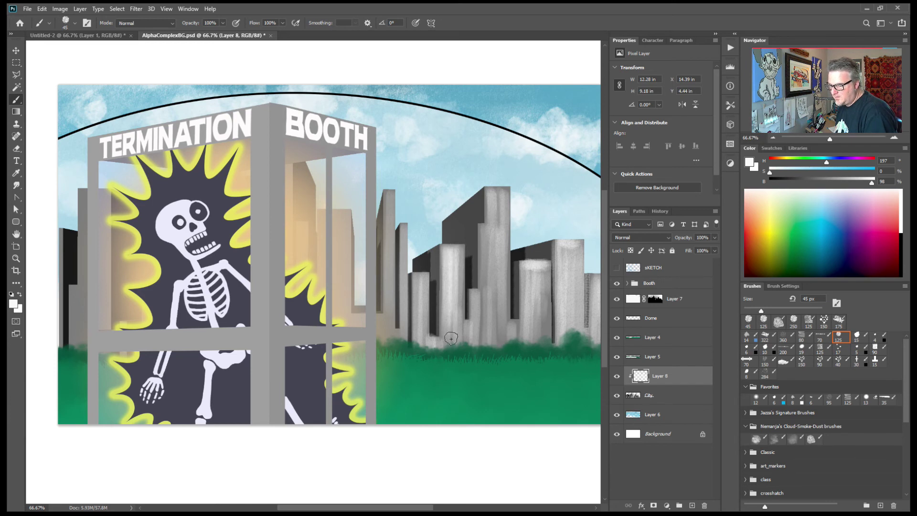
{"action": "left_click_drag", "start_coordinate": [459, 263], "coordinate": [460, 338]}
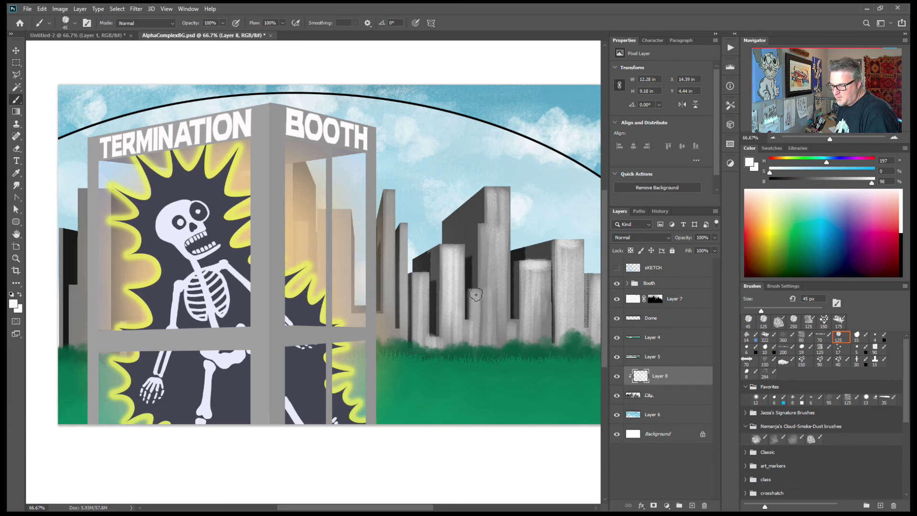
{"action": "left_click_drag", "start_coordinate": [476, 295], "coordinate": [476, 340]}
{"action": "left_click_drag", "start_coordinate": [485, 229], "coordinate": [485, 293]}
{"action": "mouse_move", "coordinate": [490, 190]}
{"action": "left_mouse_down"}
{"action": "mouse_move", "coordinate": [494, 322]}
{"action": "mouse_move", "coordinate": [500, 237]}
{"action": "mouse_move", "coordinate": [501, 265]}
{"action": "mouse_move", "coordinate": [505, 251]}
{"action": "left_mouse_up"}
{"action": "left_click_drag", "start_coordinate": [389, 202], "coordinate": [389, 258]}
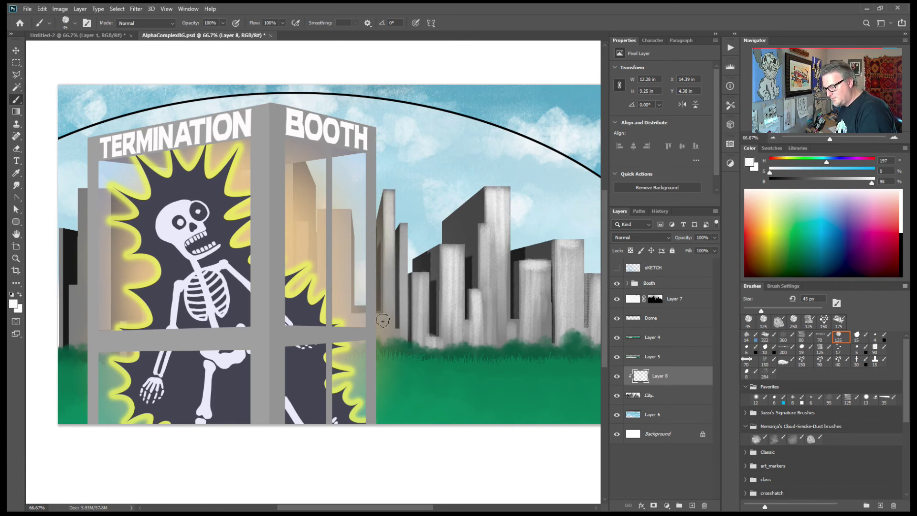
- Paint white highlights on the buildings seen through the booth's glass and on those at the artwork's left edge
{"action": "mouse_move", "coordinate": [345, 228]}
{"action": "left_mouse_down"}
{"action": "mouse_move", "coordinate": [500, 235]}
{"action": "mouse_move", "coordinate": [480, 288]}
{"action": "left_mouse_up"}
{"action": "left_click_drag", "start_coordinate": [478, 230], "coordinate": [480, 267]}
{"action": "mouse_move", "coordinate": [496, 323]}
{"action": "left_mouse_down"}
{"action": "mouse_move", "coordinate": [500, 229]}
{"action": "mouse_move", "coordinate": [479, 307]}
{"action": "mouse_move", "coordinate": [479, 216]}
{"action": "mouse_move", "coordinate": [481, 235]}
{"action": "left_mouse_up"}
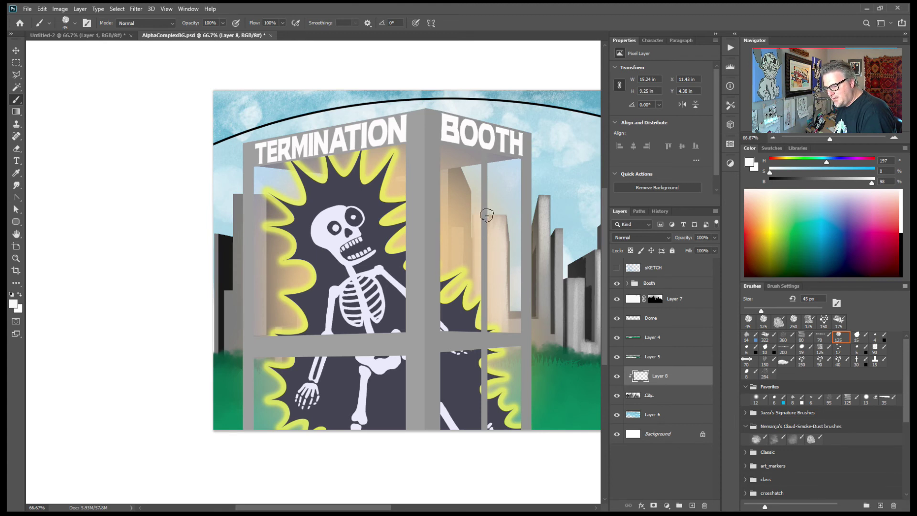
{"action": "mouse_move", "coordinate": [492, 241]}
{"action": "left_mouse_down"}
{"action": "mouse_move", "coordinate": [490, 230]}
{"action": "mouse_move", "coordinate": [478, 322]}
{"action": "mouse_move", "coordinate": [454, 231]}
{"action": "mouse_move", "coordinate": [456, 296]}
{"action": "mouse_move", "coordinate": [458, 221]}
{"action": "mouse_move", "coordinate": [445, 214]}
{"action": "mouse_move", "coordinate": [442, 168]}
{"action": "mouse_move", "coordinate": [444, 294]}
{"action": "left_mouse_up"}
{"action": "mouse_move", "coordinate": [263, 200]}
{"action": "left_mouse_down"}
{"action": "mouse_move", "coordinate": [364, 216]}
{"action": "mouse_move", "coordinate": [362, 372]}
{"action": "mouse_move", "coordinate": [359, 218]}
{"action": "mouse_move", "coordinate": [341, 244]}
{"action": "mouse_move", "coordinate": [340, 343]}
{"action": "mouse_move", "coordinate": [341, 218]}
{"action": "mouse_move", "coordinate": [359, 303]}
{"action": "mouse_move", "coordinate": [331, 318]}
{"action": "mouse_move", "coordinate": [331, 311]}
{"action": "mouse_move", "coordinate": [329, 363]}
{"action": "left_mouse_up"}
{"action": "left_click_drag", "start_coordinate": [319, 257], "coordinate": [311, 393]}
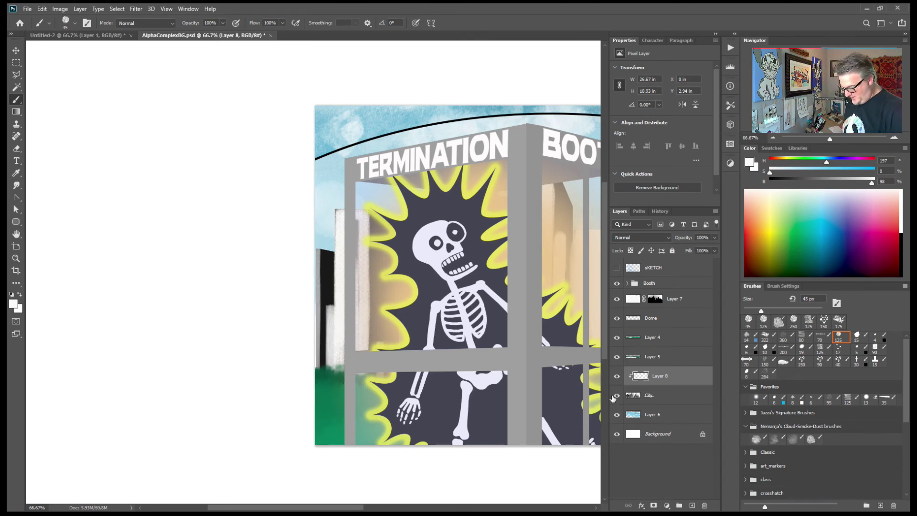
- Try nudging the City layer sideways on its own
{"action": "left_click", "coordinate": [638, 396]}
{"action": "key", "text": "v"}
{"action": "key", "text": "Left"}
{"action": "key", "text": "Left"}
{"action": "key", "text": "Left"}
{"action": "key", "text": "Left"}
{"action": "key", "text": "Left"}
{"action": "key", "text": "Right"}
{"action": "key", "text": "Right"}
{"action": "key", "text": "Right"}
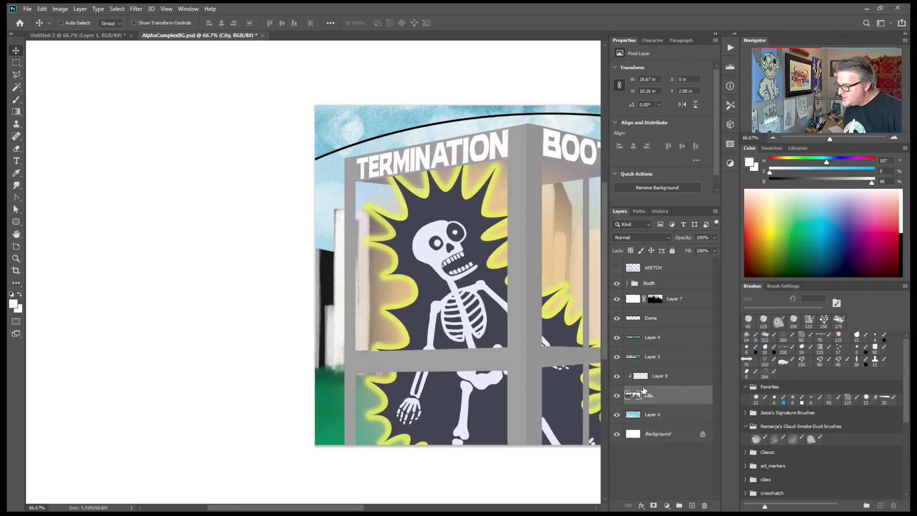
- Select the City layer together with its clipped highlight layer and nudge both slightly to the left
{"action": "left_click", "coordinate": [668, 377], "text": "shift"}
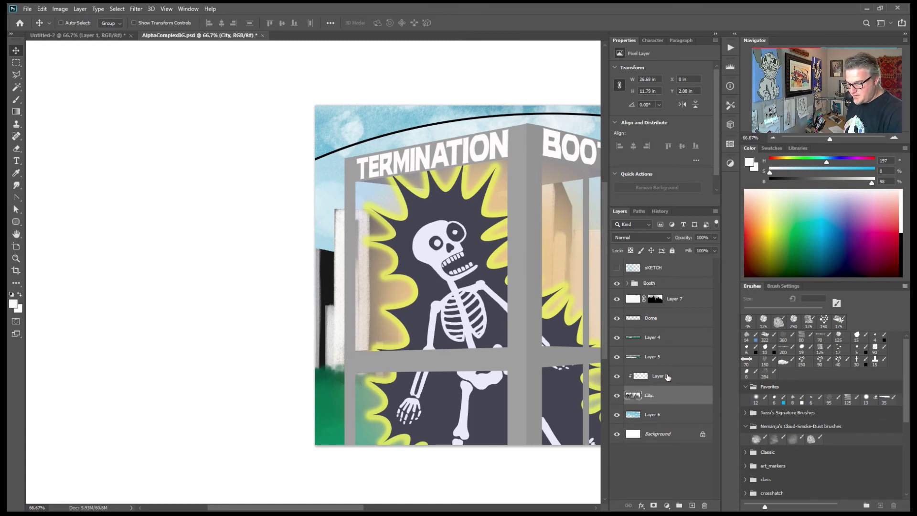
{"action": "key", "text": "Left"}
{"action": "key", "text": "Left"}
{"action": "key", "text": "Left"}
{"action": "key", "text": "Left"}
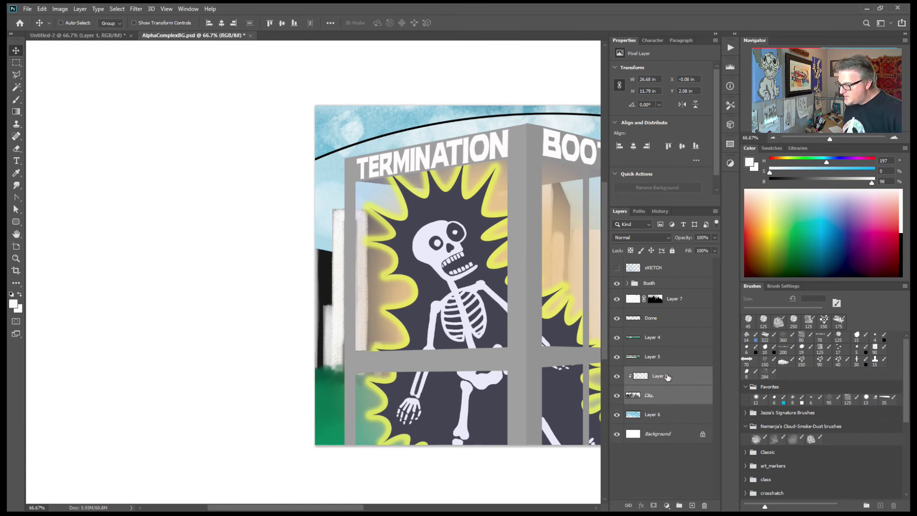
{"action": "key", "text": "Right"}
{"action": "key", "text": "Right"}
{"action": "key", "text": "ctrl+minus"}
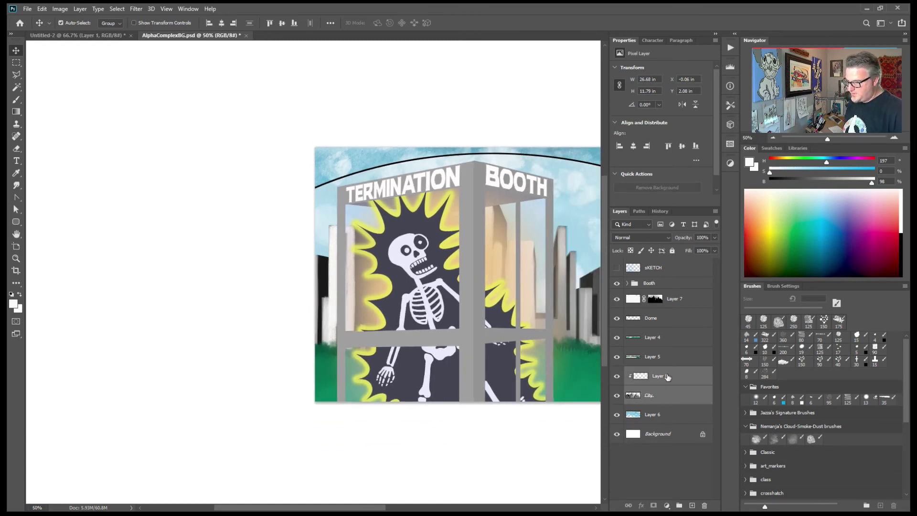
{"action": "key", "text": "ctrl+minus"}
{"action": "left_click_drag", "start_coordinate": [487, 364], "coordinate": [431, 353]}
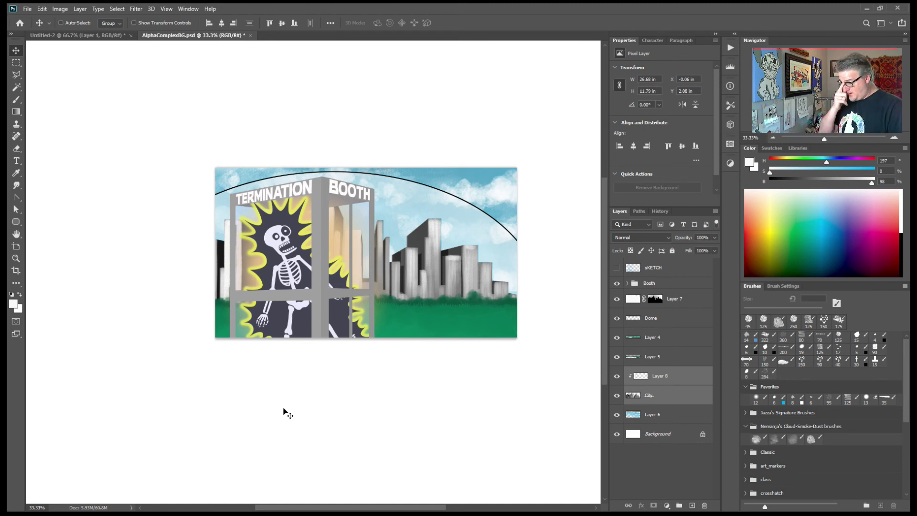
- Copy the Fiasco Live logo from Live Logo.png into AlphaComplexBG.psd as a new layer above the city highlights
{"action": "left_click", "coordinate": [651, 372]}
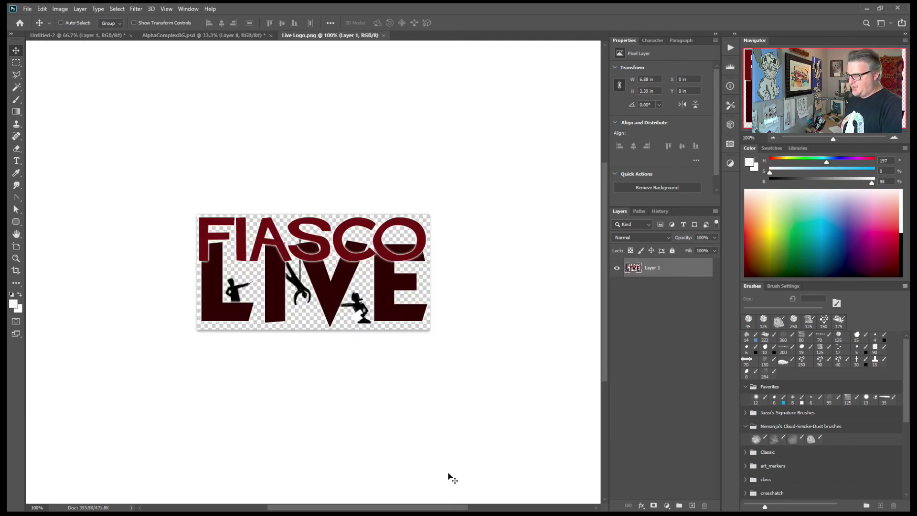
{"action": "left_click", "coordinate": [87, 38]}
{"action": "left_click", "coordinate": [190, 37]}
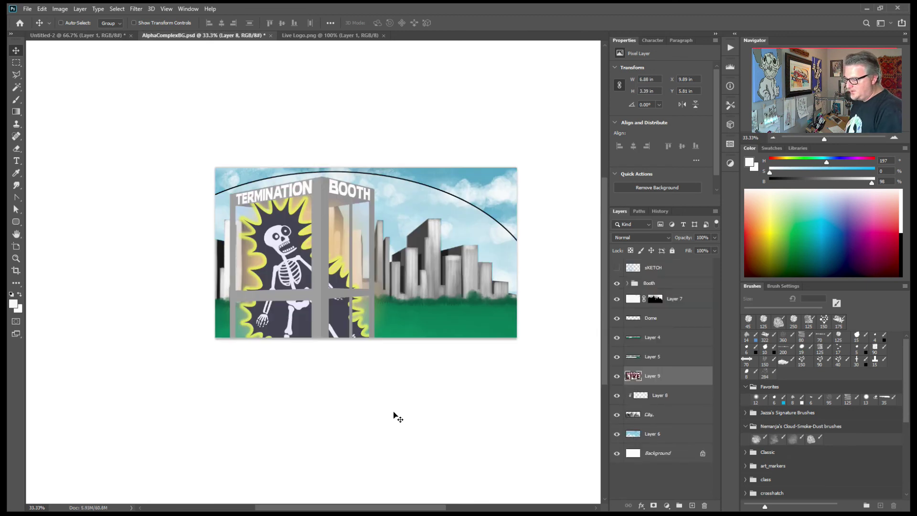
- Move the Fiasco Live logo to the artwork's upper-right corner and scale it down to about 5.21 x 2.57 in
{"action": "left_click_drag", "start_coordinate": [400, 262], "coordinate": [497, 199]}
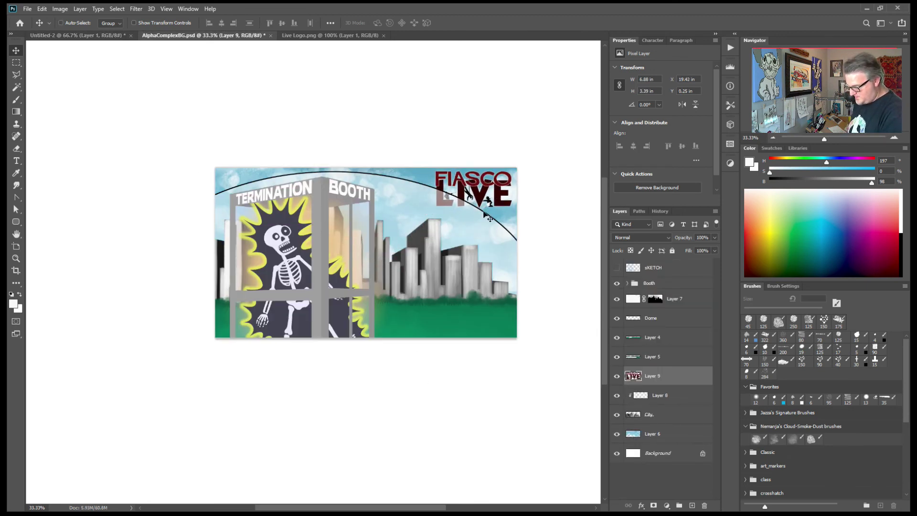
{"action": "key", "text": "ctrl+t"}
{"action": "left_click_drag", "start_coordinate": [435, 208], "coordinate": [476, 195]}
{"action": "key", "text": "Return"}
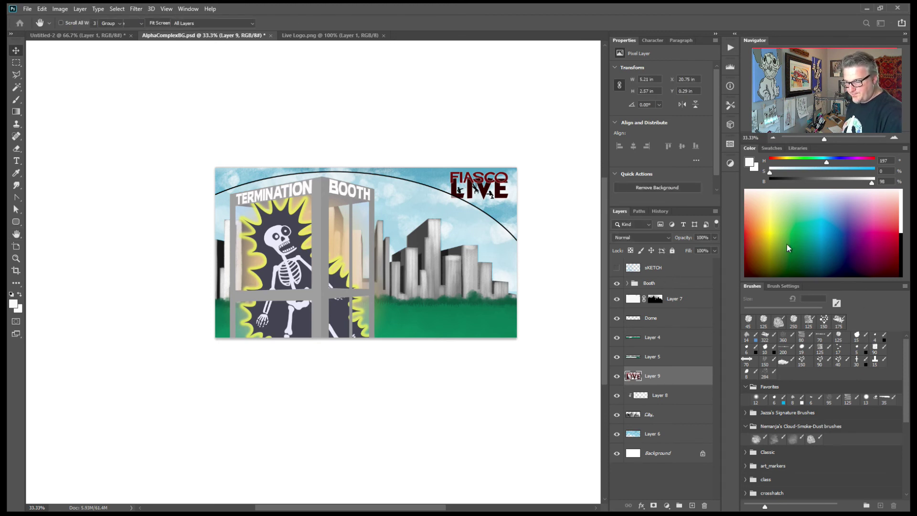
- Move the logo layer to the top of the layer stack and delete the hidden sketch layer
{"action": "mouse_move", "coordinate": [652, 383]}
{"action": "left_mouse_down"}
{"action": "mouse_move", "coordinate": [662, 268]}
{"action": "mouse_move", "coordinate": [712, 504]}
{"action": "mouse_move", "coordinate": [704, 505]}
{"action": "left_mouse_up"}
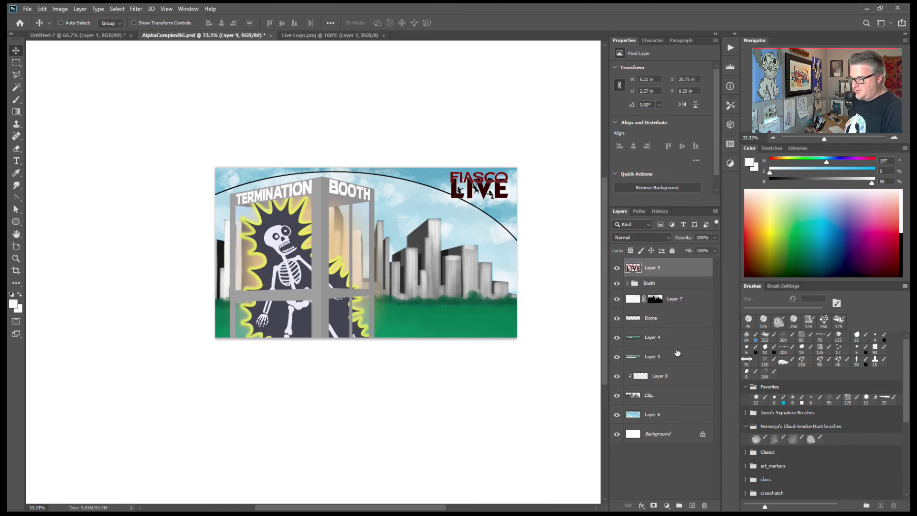
{"action": "left_click_drag", "start_coordinate": [423, 381], "coordinate": [420, 406]}
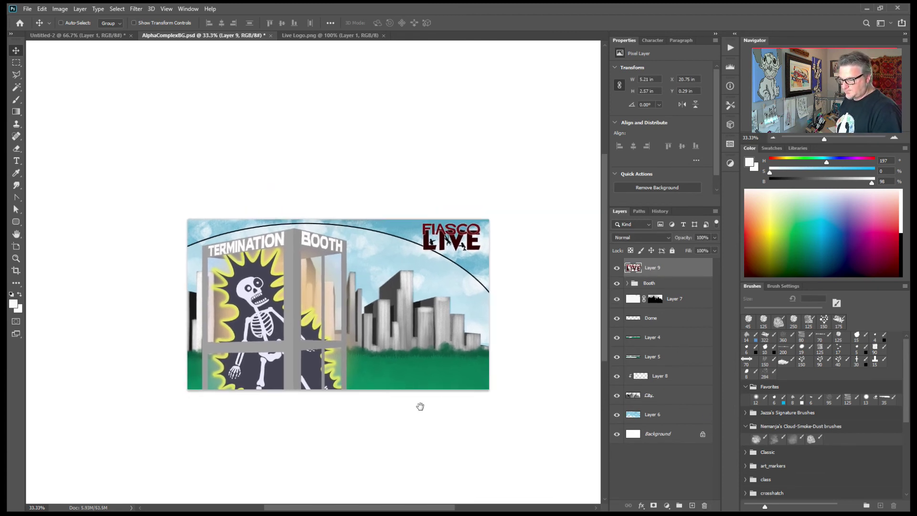
- Draw a text box about 10.95 x 5.82 in over the skyline below the logo, on a layer above the Booth group
{"action": "left_click", "coordinate": [687, 285]}
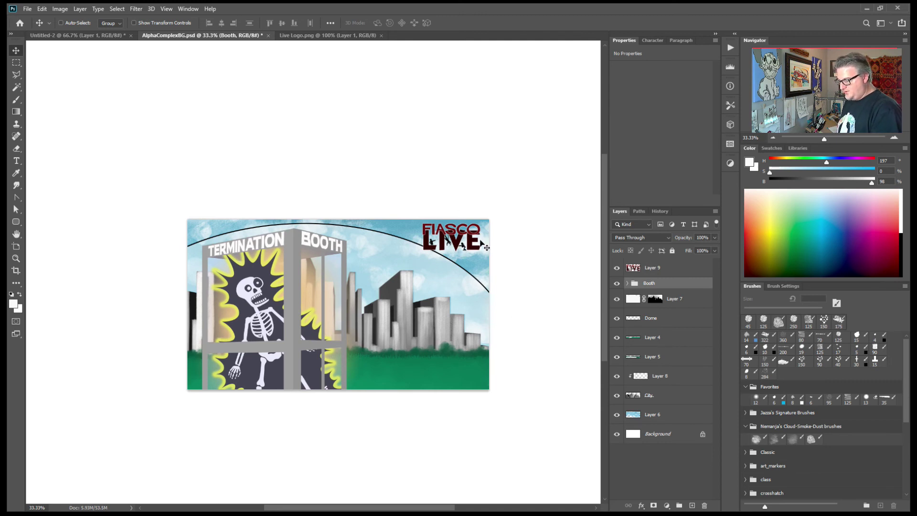
{"action": "key", "text": "t"}
{"action": "left_click_drag", "start_coordinate": [356, 255], "coordinate": [476, 314]}
{"action": "key", "text": "Escape"}
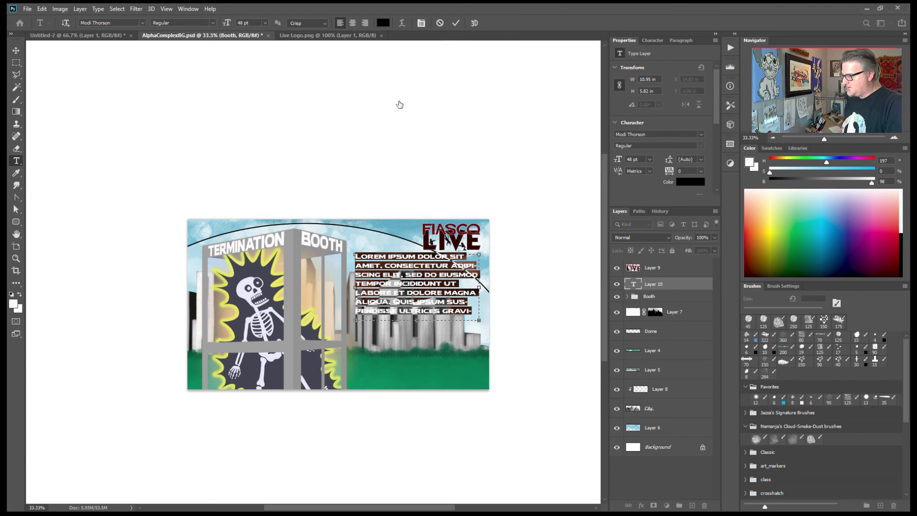
- Try out fonts beginning with A on the placeholder text
{"action": "left_click", "coordinate": [142, 23]}
{"action": "type", "text": "a"}
{"action": "key", "text": "Down"}
{"action": "key", "text": "Down"}
{"action": "key", "text": "Down"}
{"action": "key", "text": "Down"}
{"action": "key", "text": "Down"}
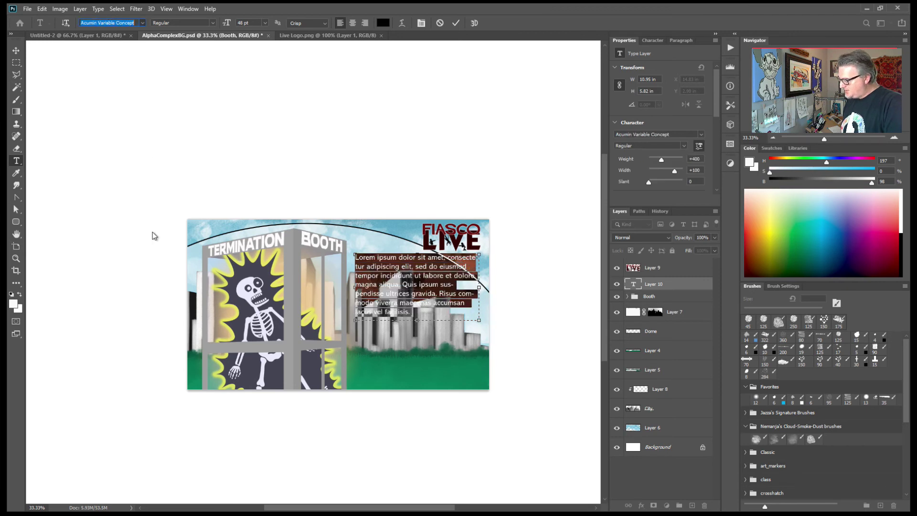
{"action": "key", "text": "Down"}
{"action": "key", "text": "Down"}
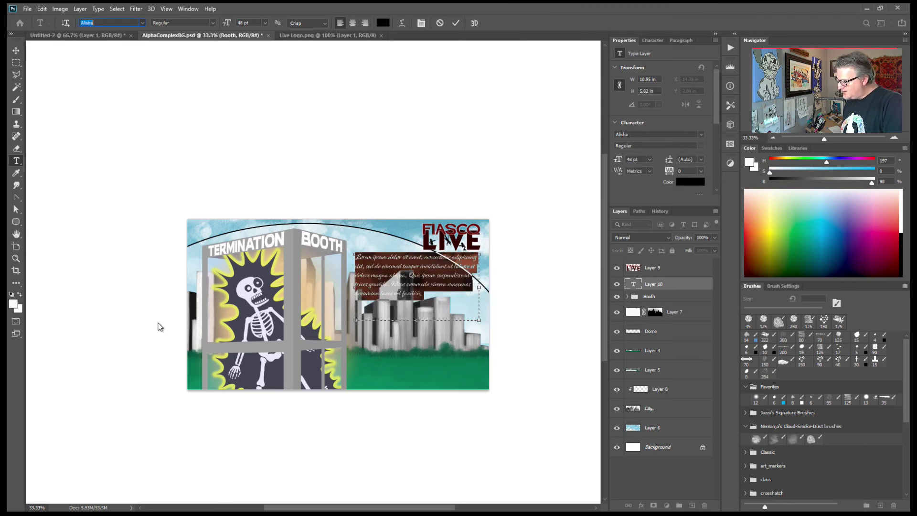
{"action": "key", "text": "Up"}
{"action": "key", "text": "Up"}
{"action": "key", "text": "Up"}
{"action": "key", "text": "Up"}
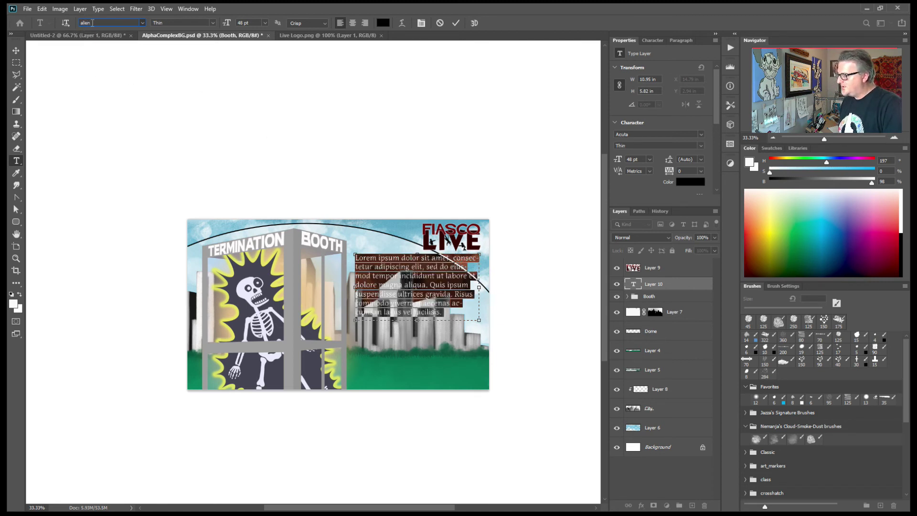
- Set the placeholder text's font to SF Alien Encounters at 72 pt
{"action": "type", "text": "alien"}
{"action": "key", "text": "Return"}
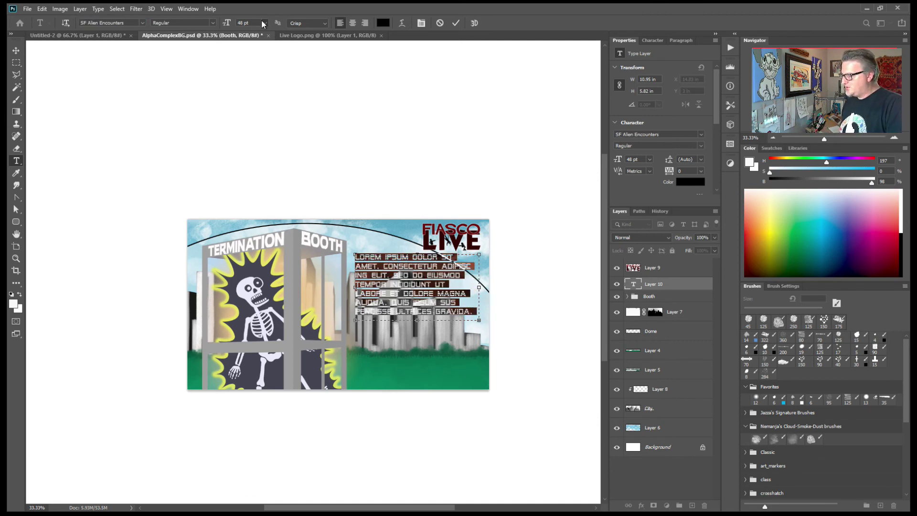
{"action": "left_click", "coordinate": [265, 143]}
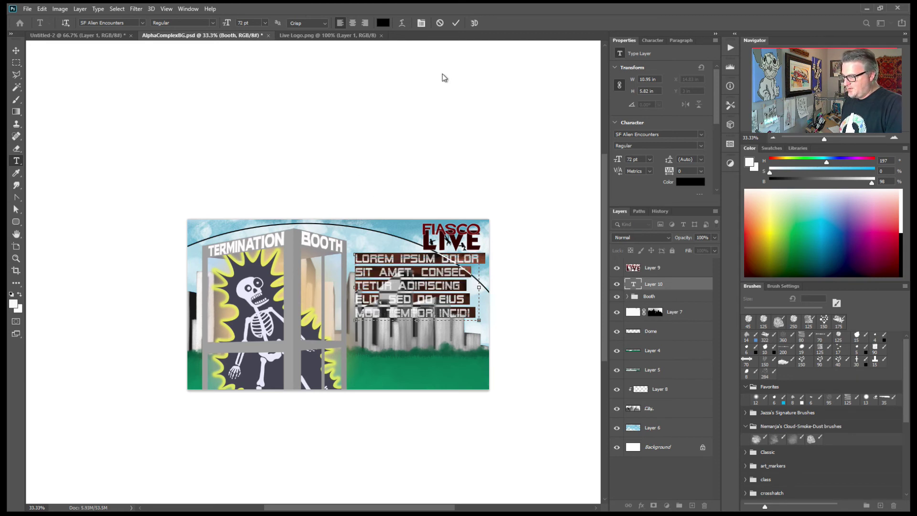
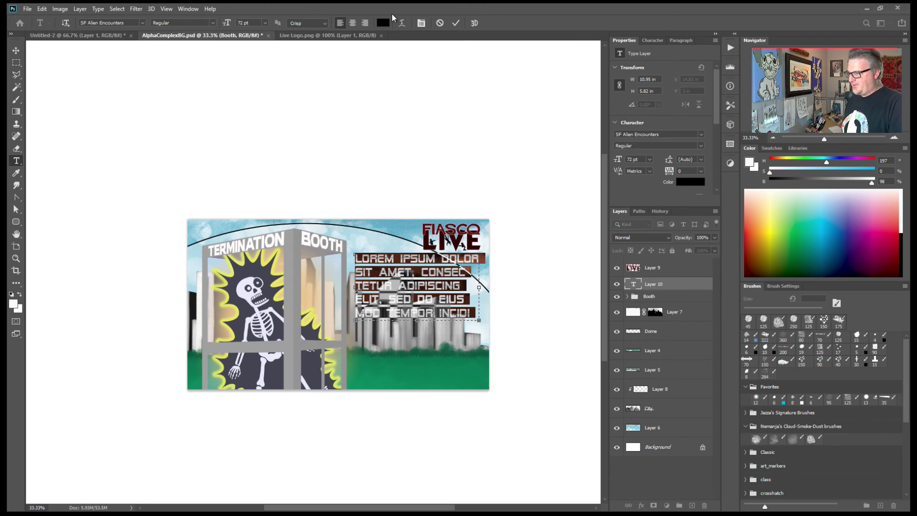
- Replace the placeholder text with the title ALPHA COMPLEX
{"action": "type", "text": "ALPHJA"}
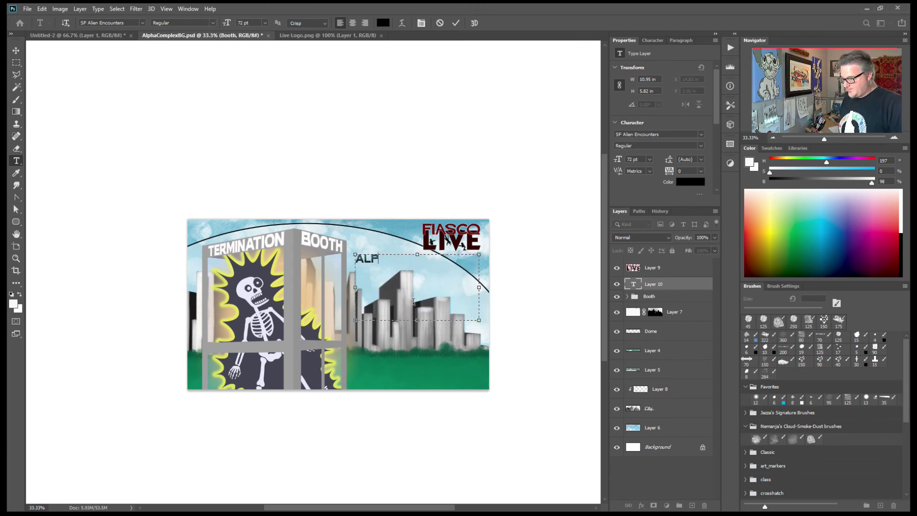
{"action": "key", "text": "BackSpace"}
{"action": "key", "text": "BackSpace"}
{"action": "type", "text": "A CO"}
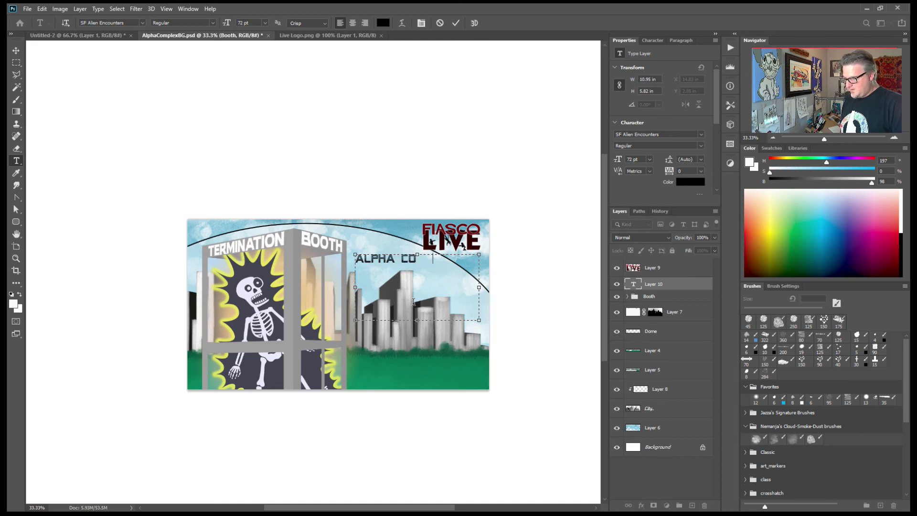
{"action": "type", "text": "MPLEX"}
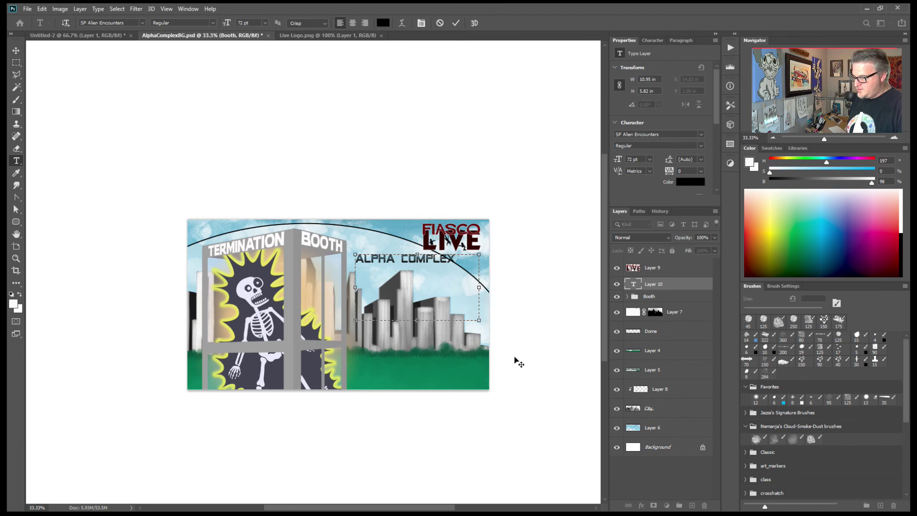
- Shrink the title's text box to about 9.2 x 1.25 in and cut the text back to ALPHA COM
{"action": "left_click_drag", "start_coordinate": [480, 322], "coordinate": [461, 270]}
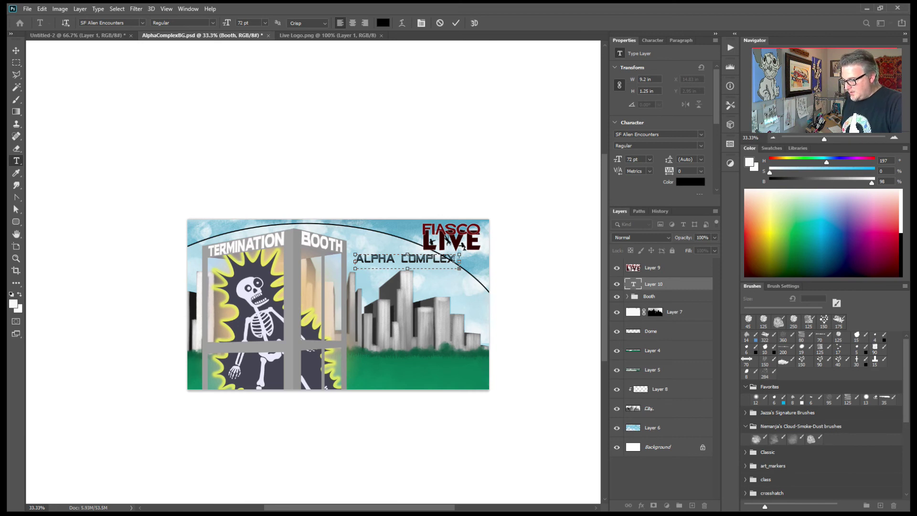
{"action": "key", "text": "BackSpace"}
{"action": "key", "text": "BackSpace"}
{"action": "key", "text": "BackSpace"}
{"action": "key", "text": "BackSpace"}
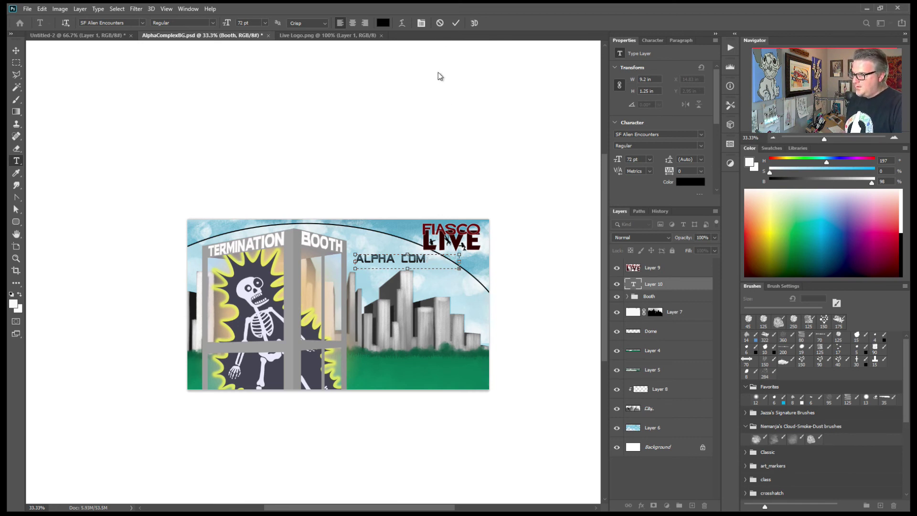
{"action": "left_click", "coordinate": [456, 23]}
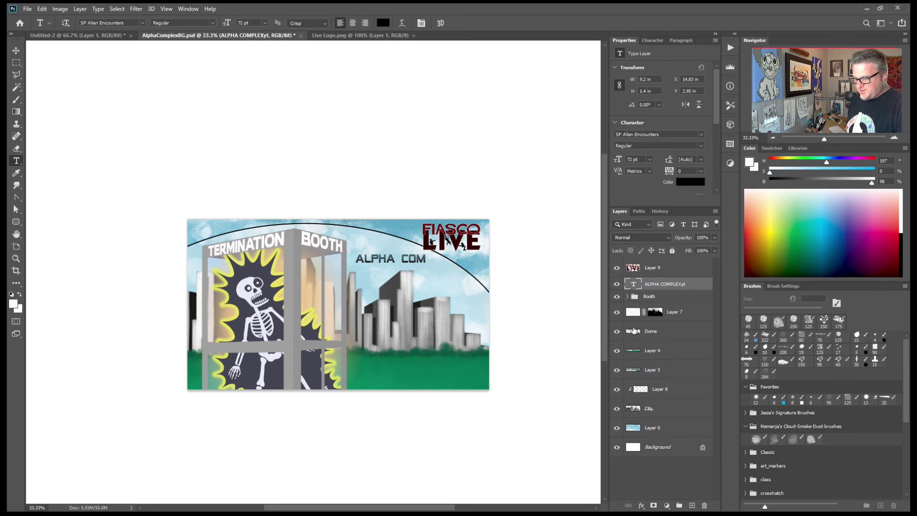
- Fade the Dome layer to 10% opacity
{"action": "left_click", "coordinate": [643, 335]}
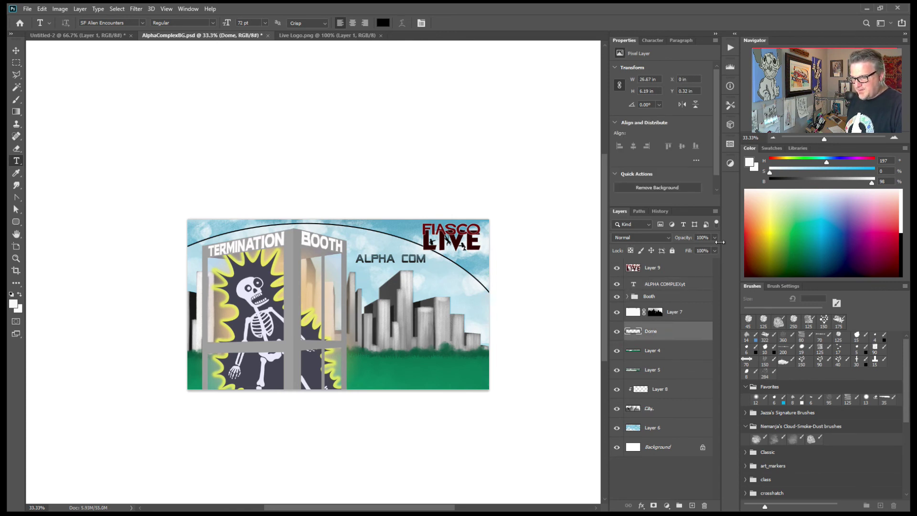
{"action": "key", "text": "1"}
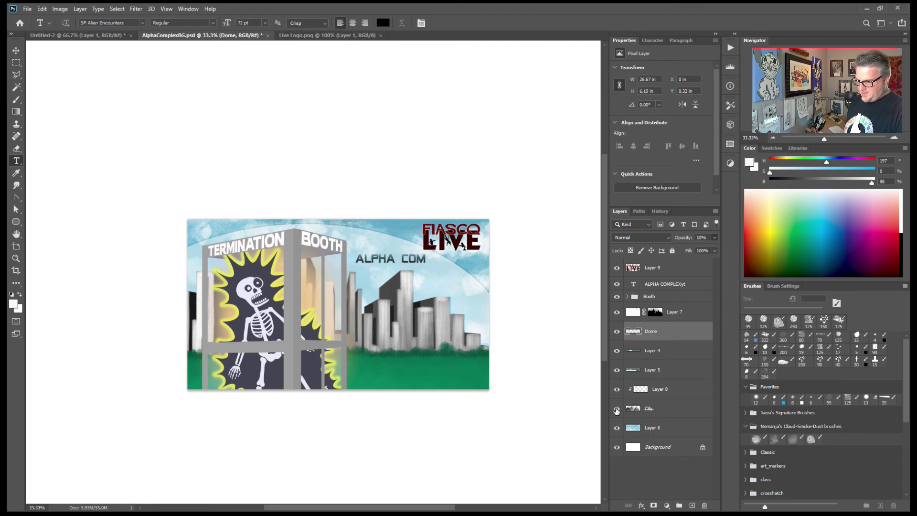
- Try fading the City layer to 49% opacity
{"action": "left_click", "coordinate": [632, 410], "text": "ctrl"}
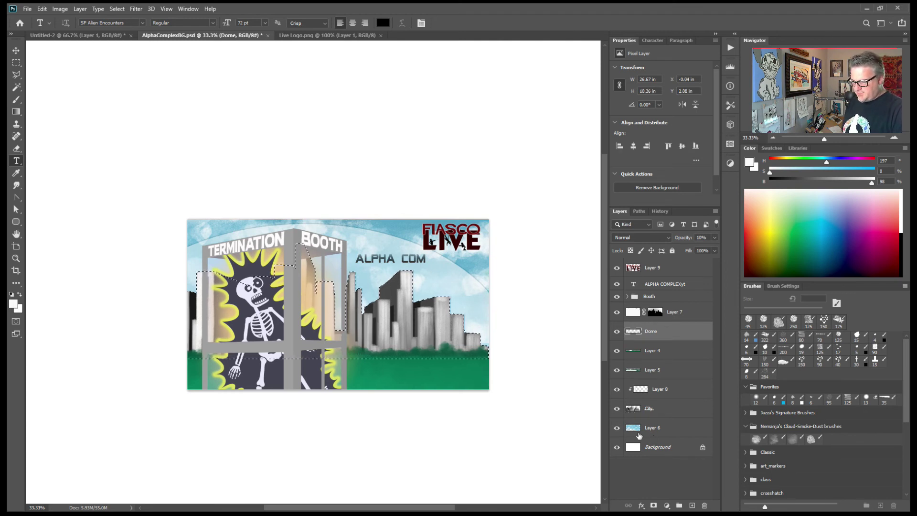
{"action": "left_click", "coordinate": [635, 429]}
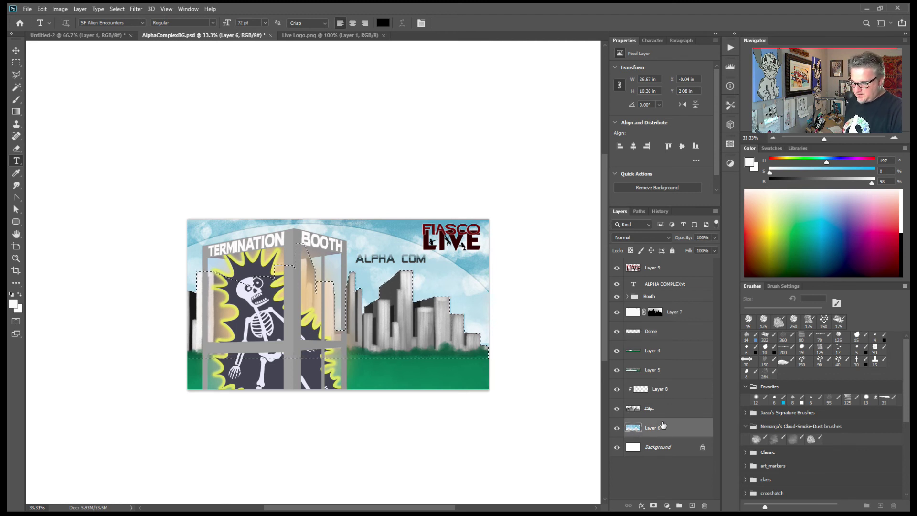
{"action": "key", "text": "ctrl+d"}
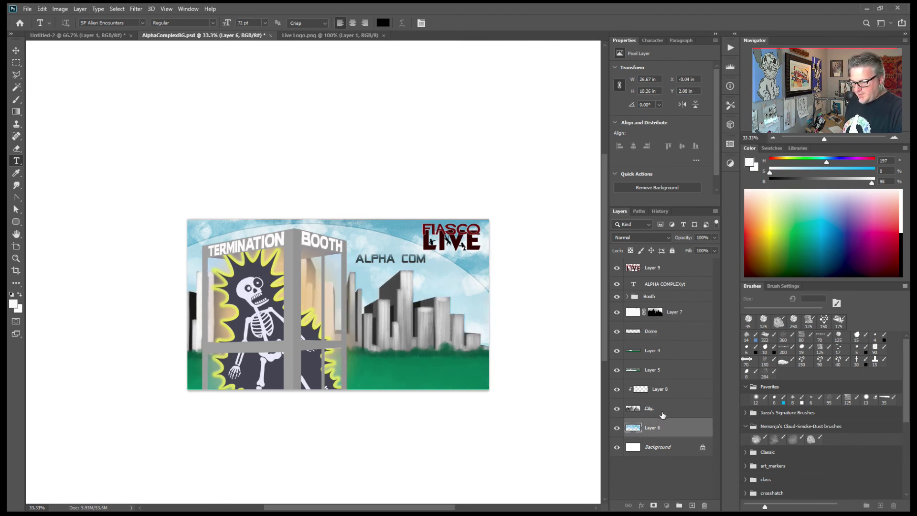
{"action": "left_click", "coordinate": [662, 411]}
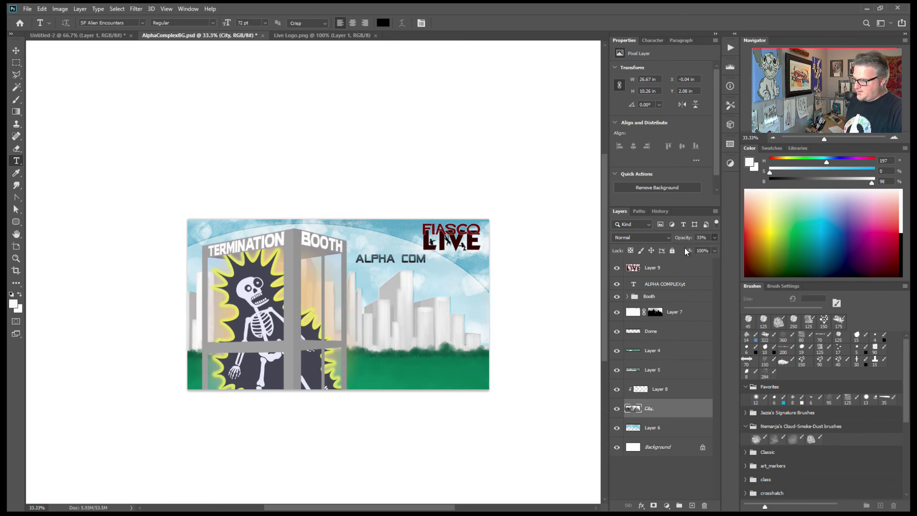
{"action": "left_click_drag", "start_coordinate": [686, 250], "coordinate": [692, 249]}
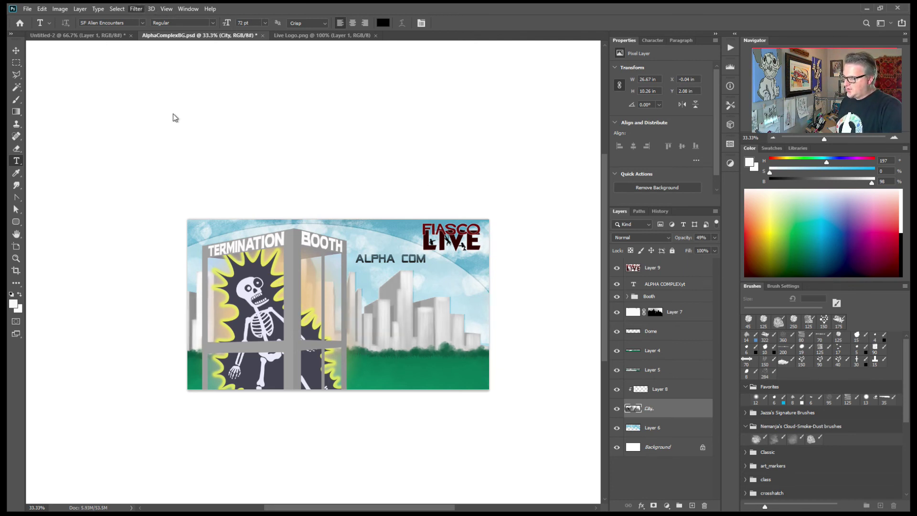
{"action": "key", "text": "space"}
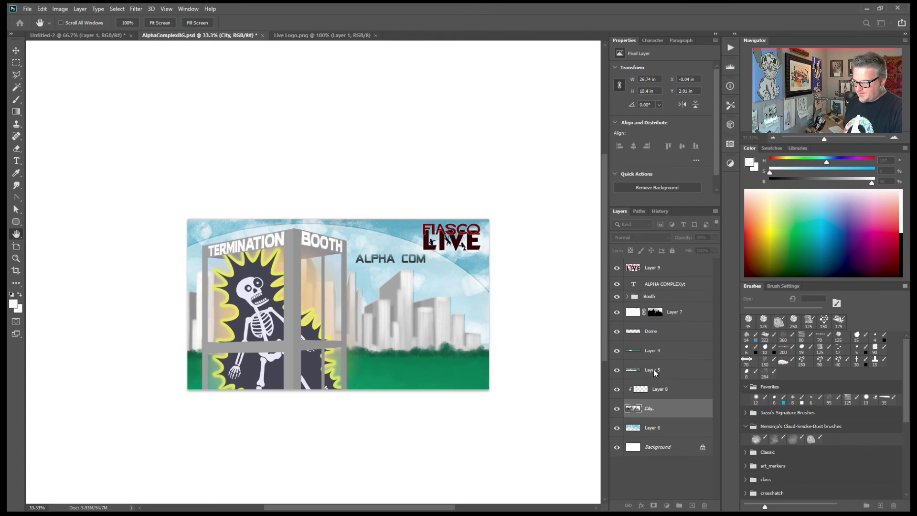
{"action": "key", "text": "t"}
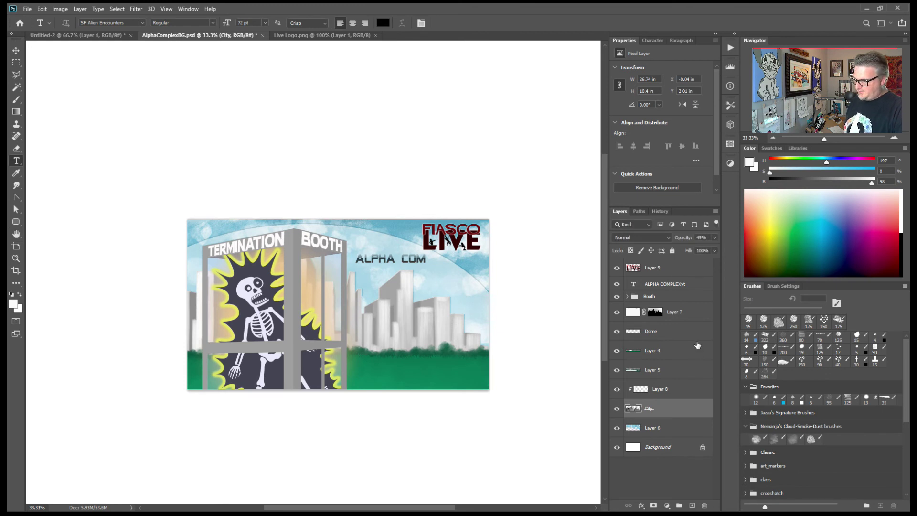
- Merge Layer 8 into the City layer and set the merged layer's opacity to 68%
{"action": "left_click", "coordinate": [677, 392]}
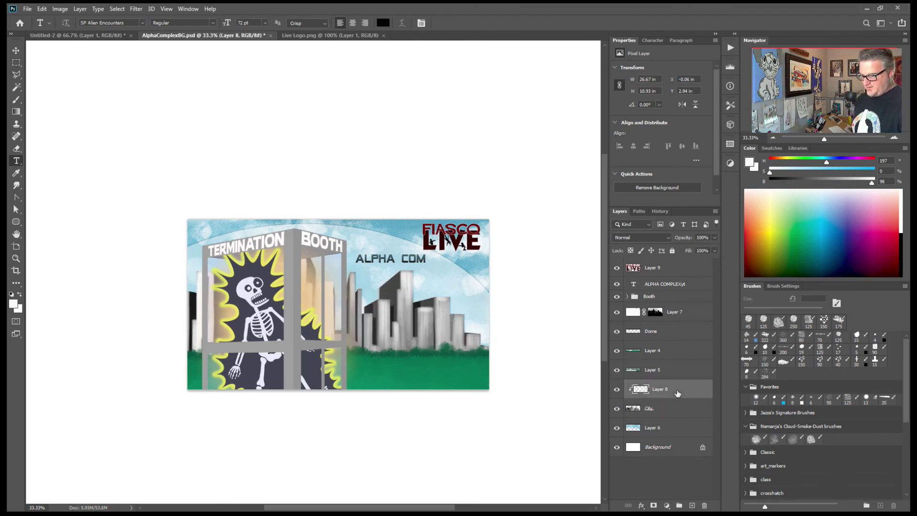
{"action": "left_click", "coordinate": [678, 392], "text": "ctrl"}
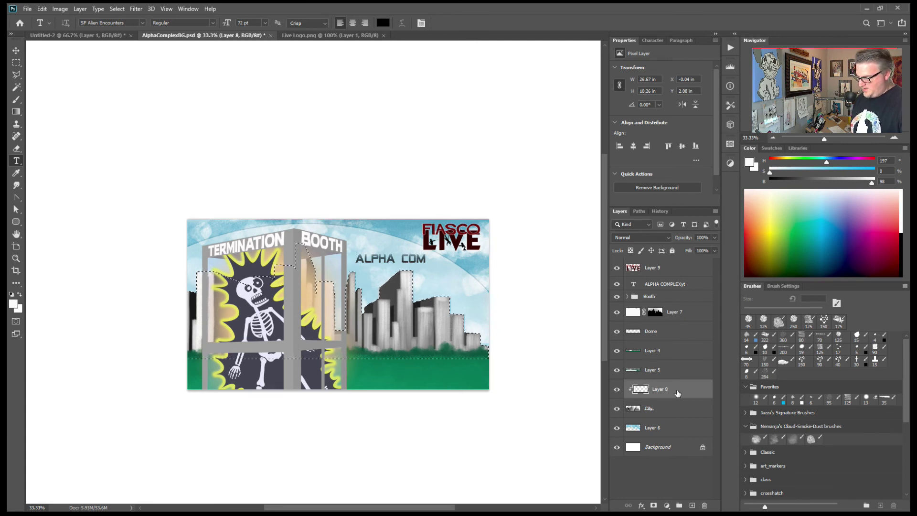
{"action": "key", "text": "ctrl+e"}
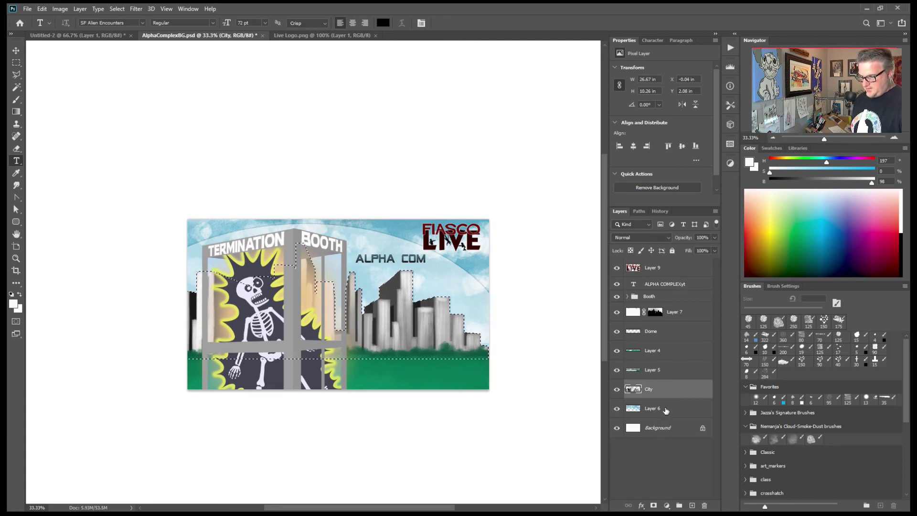
{"action": "key", "text": "ctrl+d"}
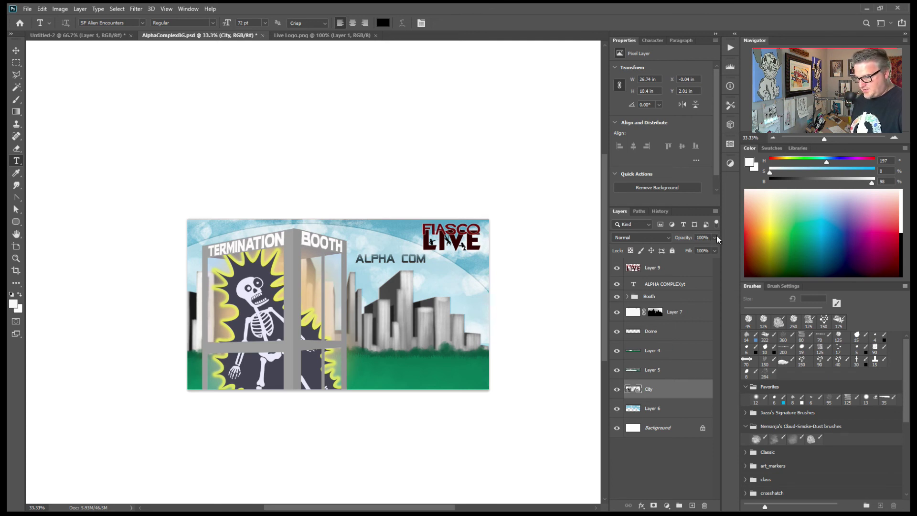
{"action": "key", "text": "7"}
{"action": "key", "text": "3"}
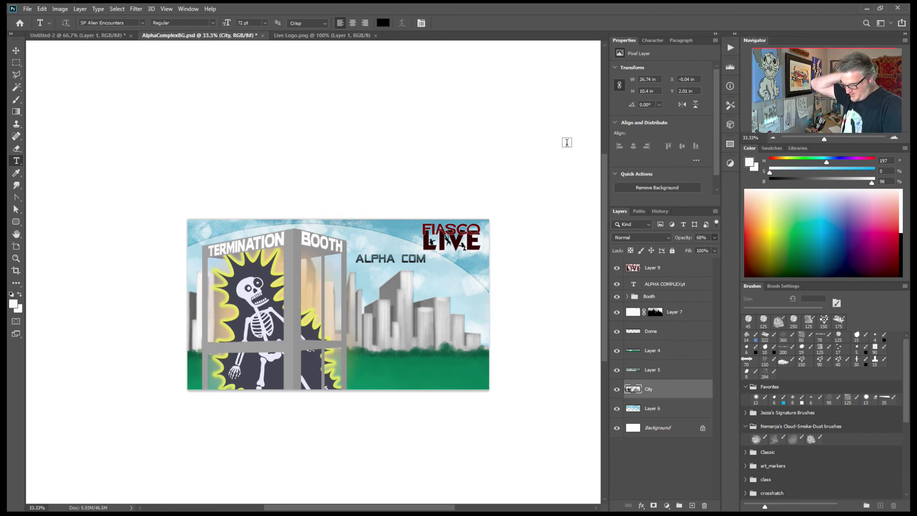
- Complete the title text so that it reads ALPHA COMPLEX
{"action": "left_click", "coordinate": [16, 50]}
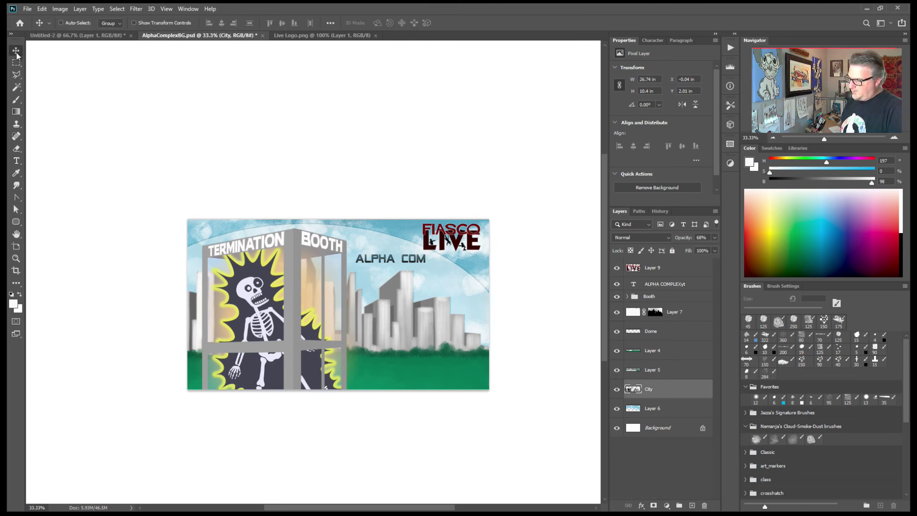
{"action": "left_click", "coordinate": [688, 273]}
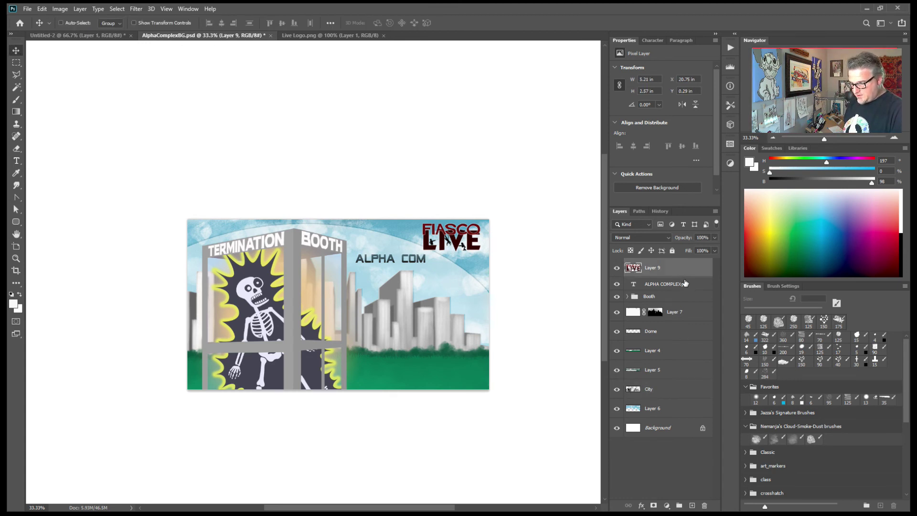
{"action": "double_click", "coordinate": [414, 260]}
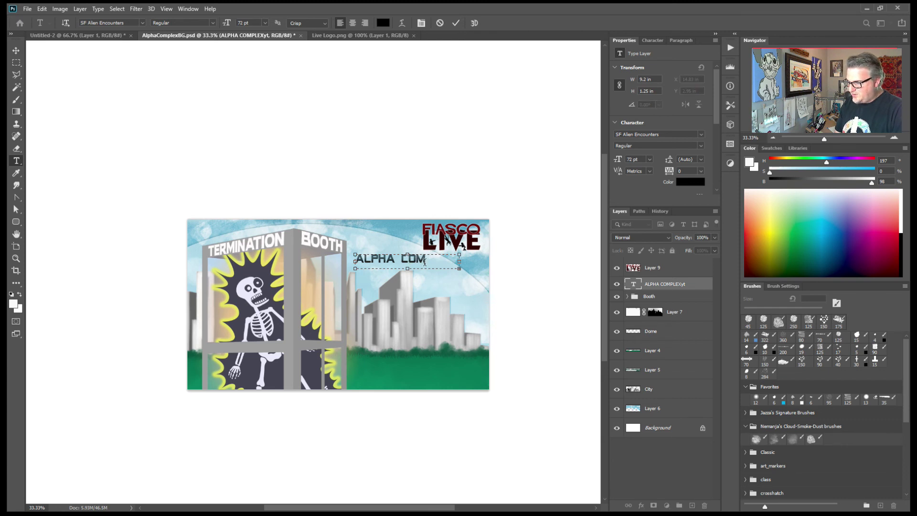
{"action": "type", "text": "PLEX"}
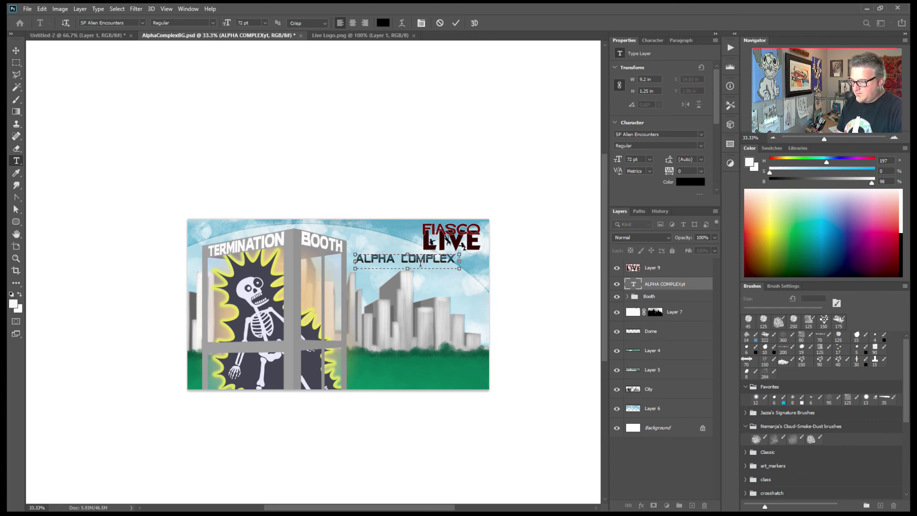
{"action": "left_click", "coordinate": [455, 24]}
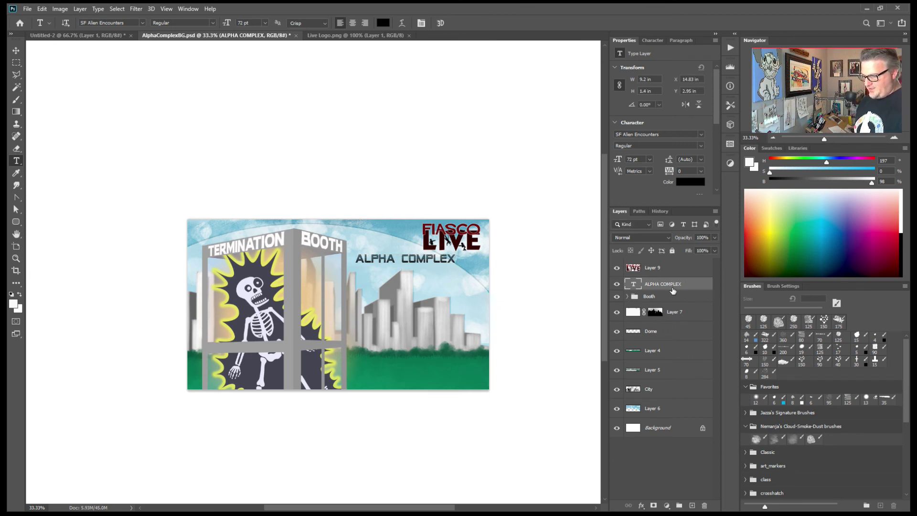
- Scale the Booth group down to about 88% and align its base with the lower edge of the canvas
{"action": "left_click", "coordinate": [670, 297]}
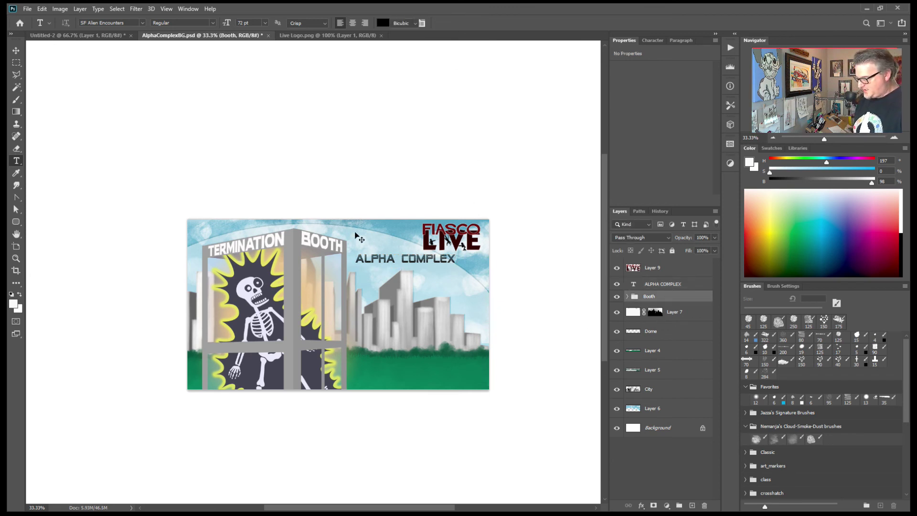
{"action": "key", "text": "ctrl+t"}
{"action": "left_click_drag", "start_coordinate": [361, 226], "coordinate": [341, 243]}
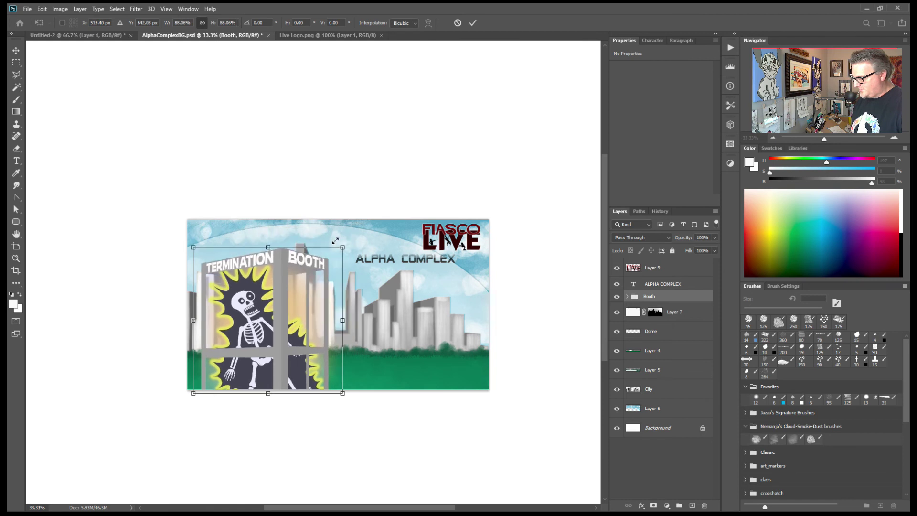
{"action": "left_click_drag", "start_coordinate": [305, 293], "coordinate": [305, 293]}
{"action": "key", "text": "Return"}
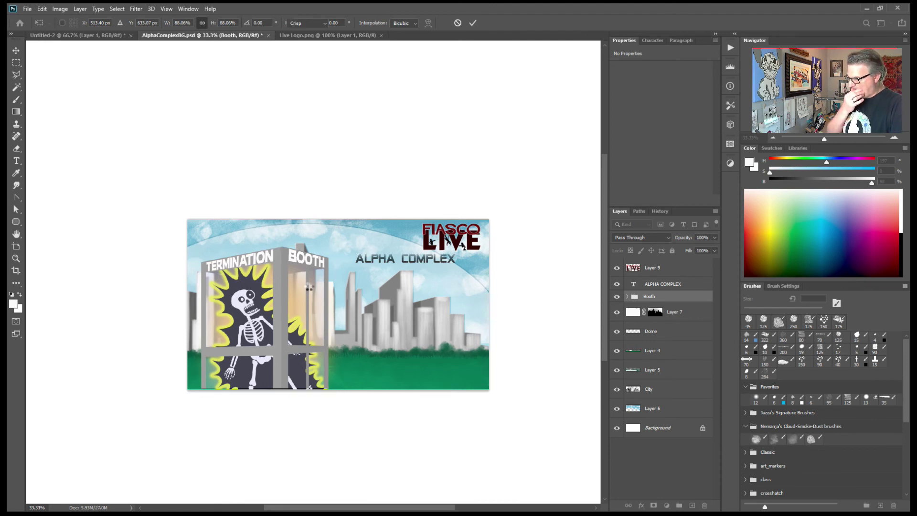
{"action": "key", "text": "t"}
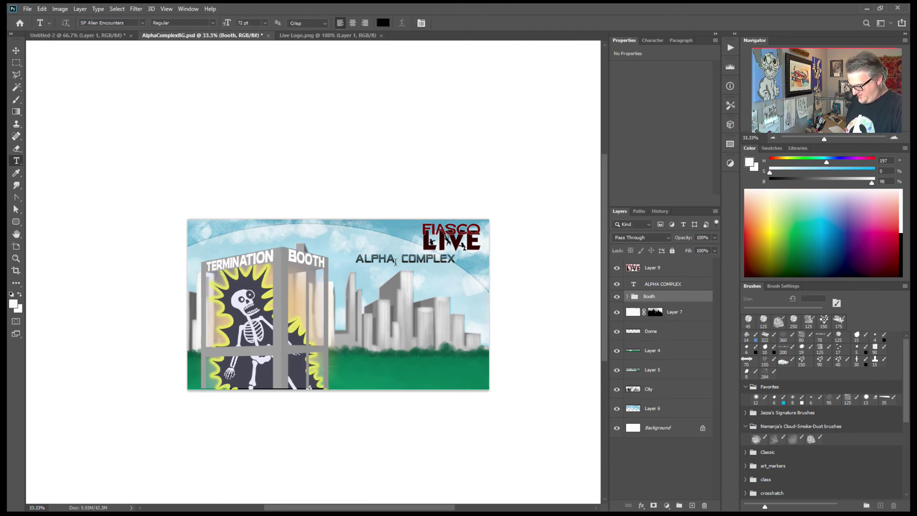
{"action": "key", "text": "v"}
{"action": "key", "text": "ctrl+z"}
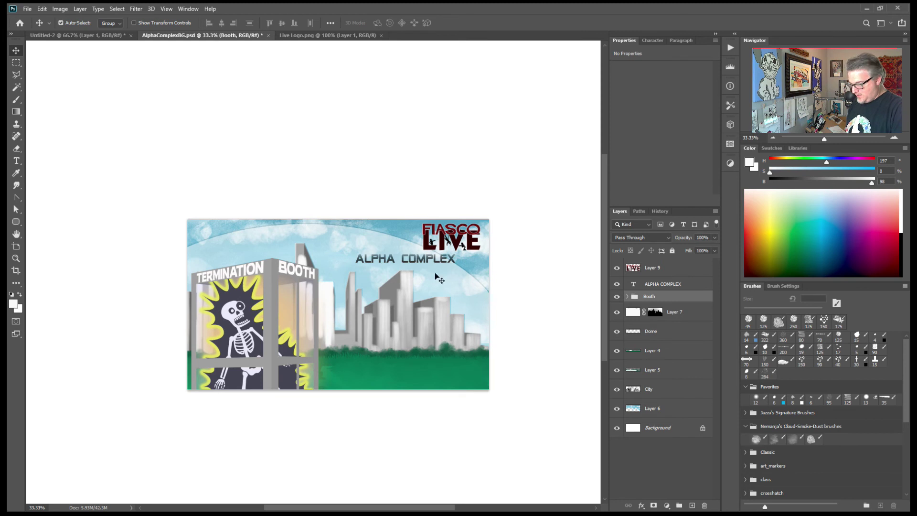
{"action": "key", "text": "ctrl+shift+z"}
- Move the ALPHA COMPLEX title over the skyline and scale it up to about 241%
{"action": "left_click_drag", "start_coordinate": [437, 260], "coordinate": [578, 377]}
{"action": "key", "text": "ctrl+t"}
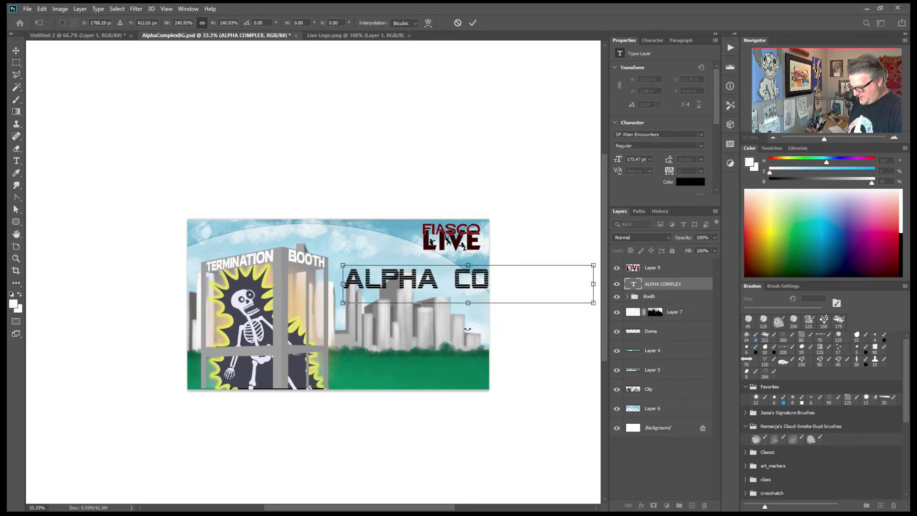
{"action": "key", "text": "Return"}
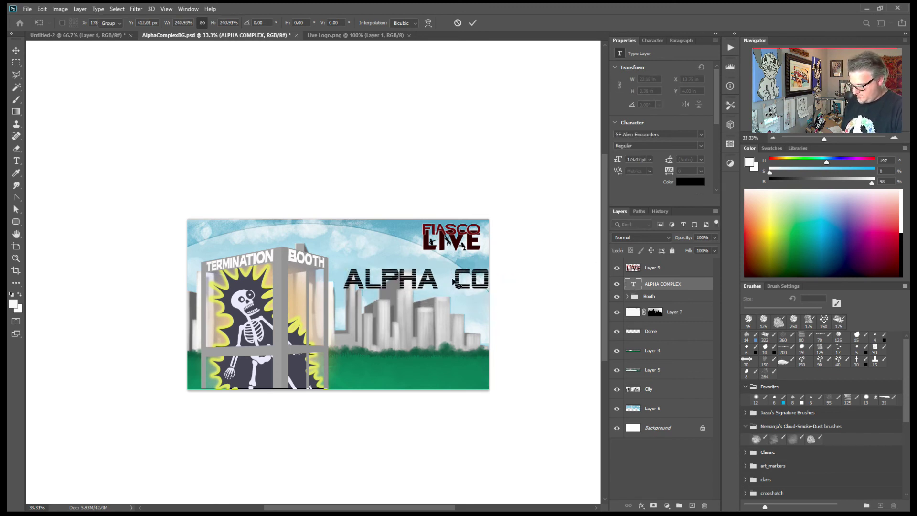
- Break the title before COMPLEX so that ALPHA stands alone on the first line
{"action": "left_click", "coordinate": [453, 276]}
{"action": "key", "text": "Delete"}
{"action": "key", "text": "Delete"}
{"action": "key", "text": "Delete"}
{"action": "key", "text": "Delete"}
{"action": "key", "text": "Delete"}
{"action": "key", "text": "Delete"}
{"action": "key", "text": "Delete"}
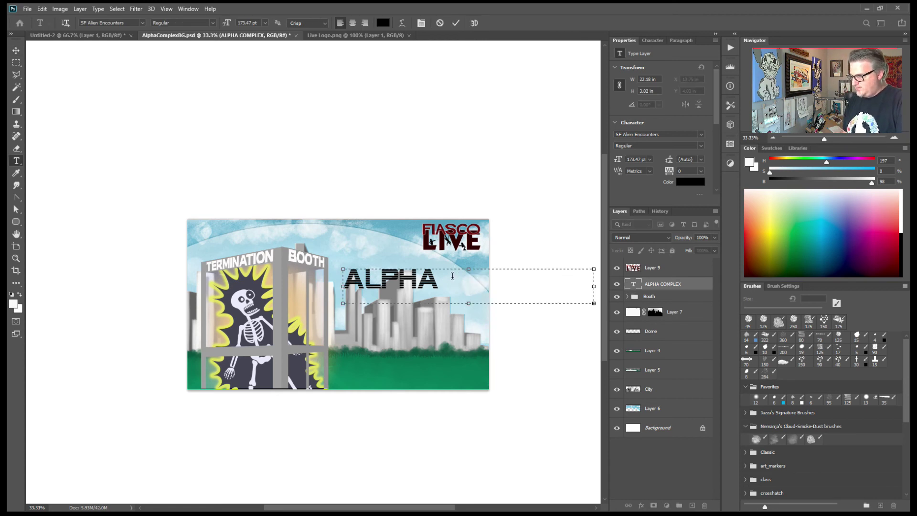
{"action": "key", "text": "BackSpace"}
- Center the title's two lines and resize its text box to about 11.78 x 5.18 in
{"action": "key", "text": "ctrl+a"}
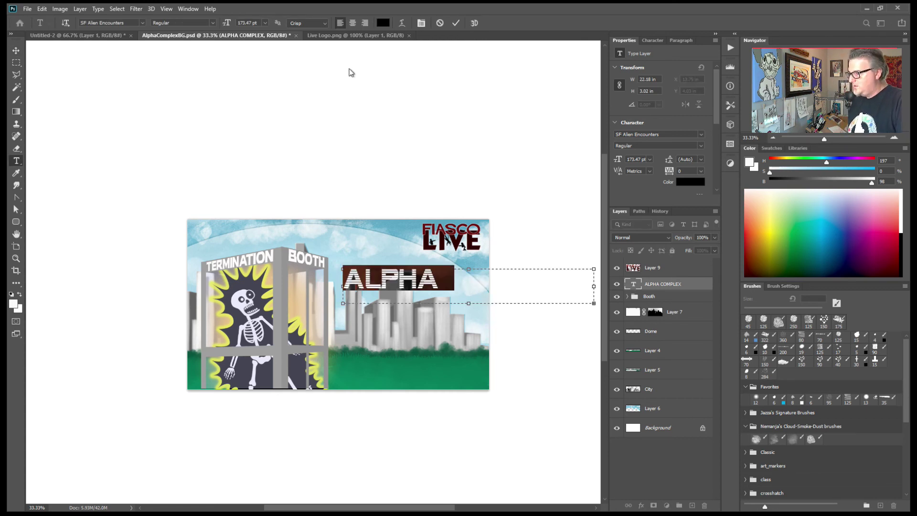
{"action": "left_click", "coordinate": [352, 23]}
{"action": "left_click_drag", "start_coordinate": [591, 297], "coordinate": [474, 328]}
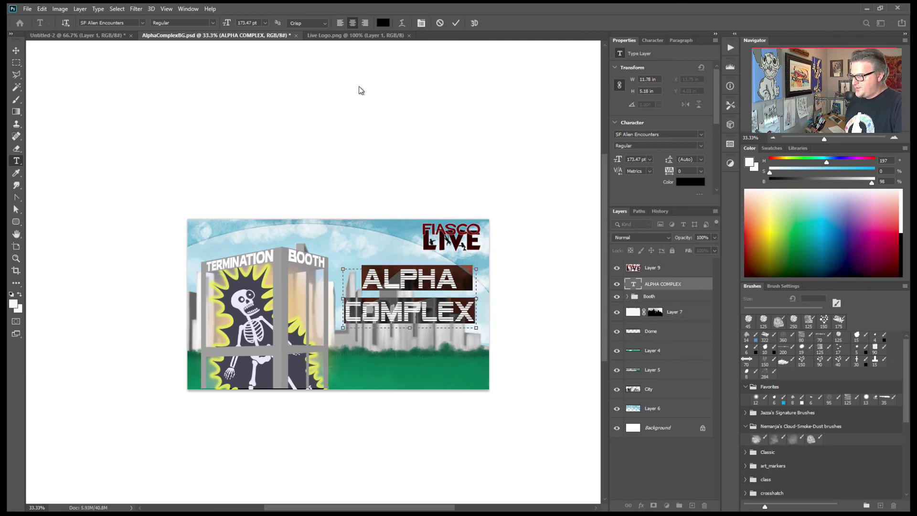
{"action": "left_click", "coordinate": [455, 23]}
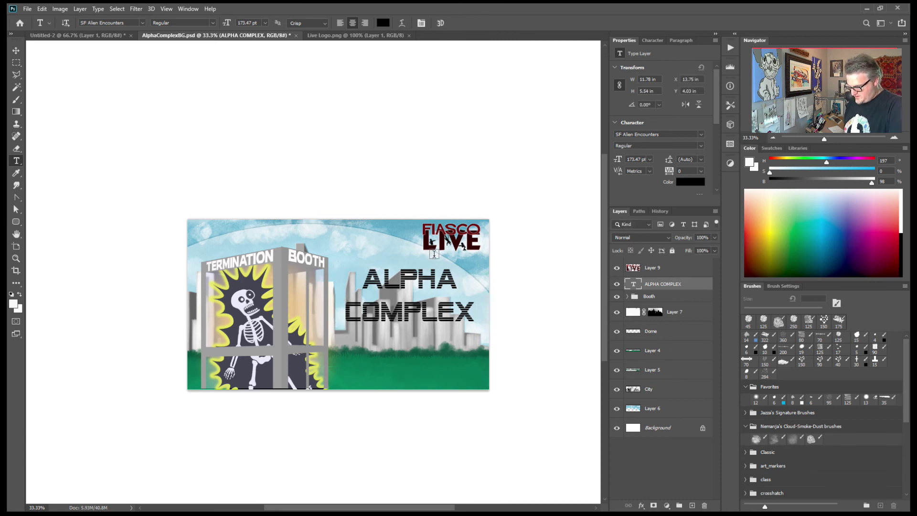
- Nudge the title slightly left and down over the skyline, to about X 13.58 in, Y 4.08 in
{"action": "key", "text": "v"}
{"action": "left_click_drag", "start_coordinate": [404, 310], "coordinate": [399, 312]}
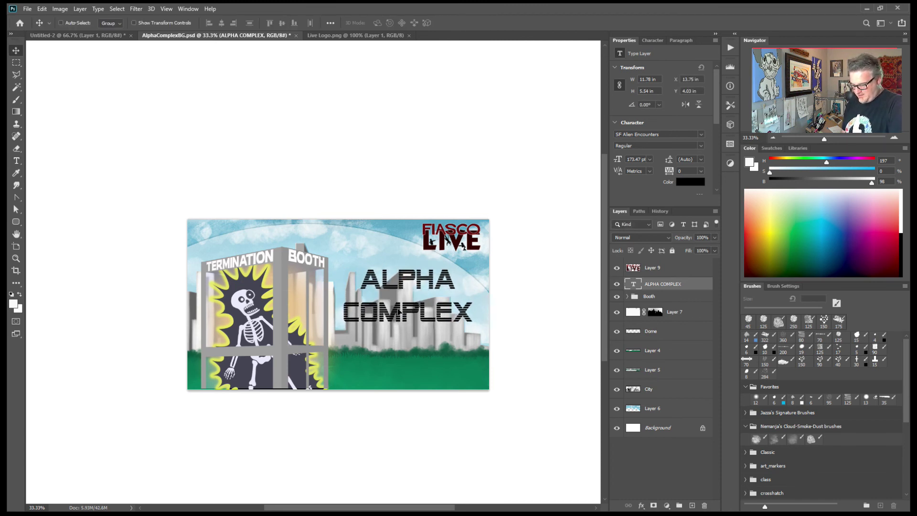
{"action": "key", "text": "ctrl+plus"}
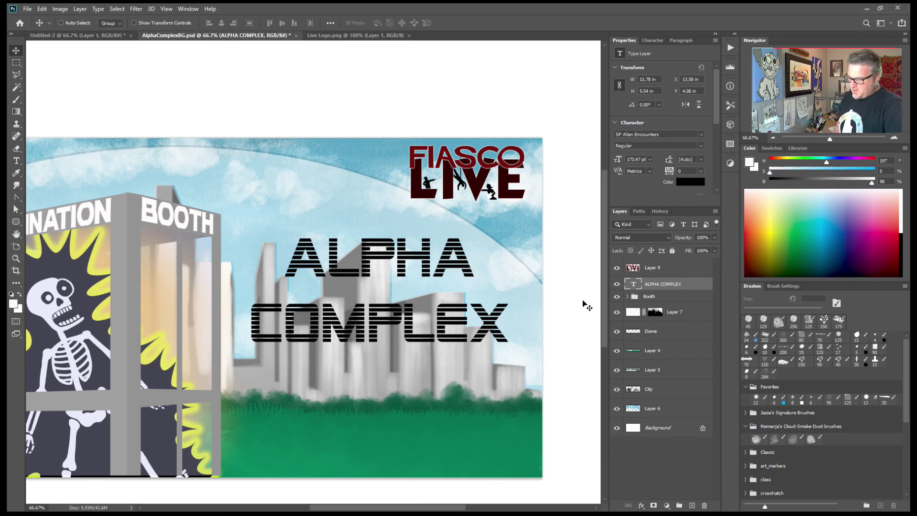
- Rasterize the ALPHA COMPLEX type layer and add a new empty layer directly above it
{"action": "right_click", "coordinate": [670, 283]}
{"action": "left_click", "coordinate": [683, 240]}
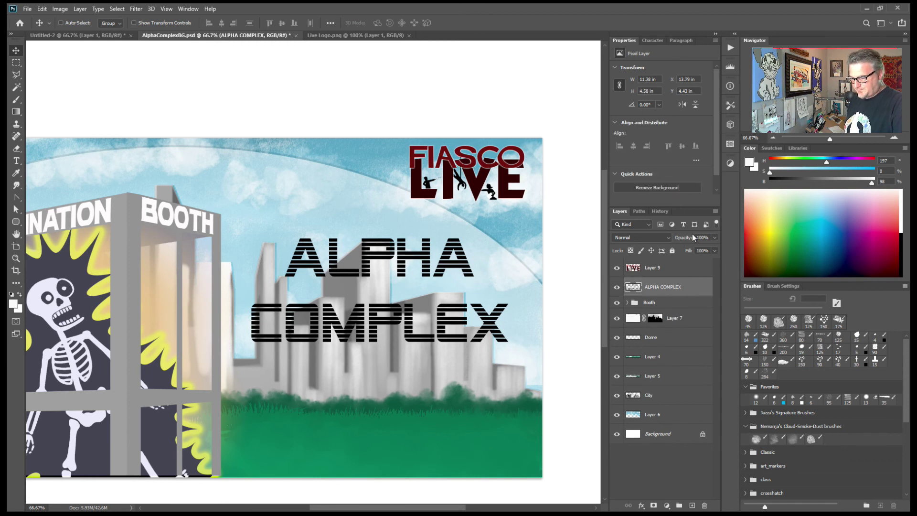
{"action": "left_click", "coordinate": [692, 506]}
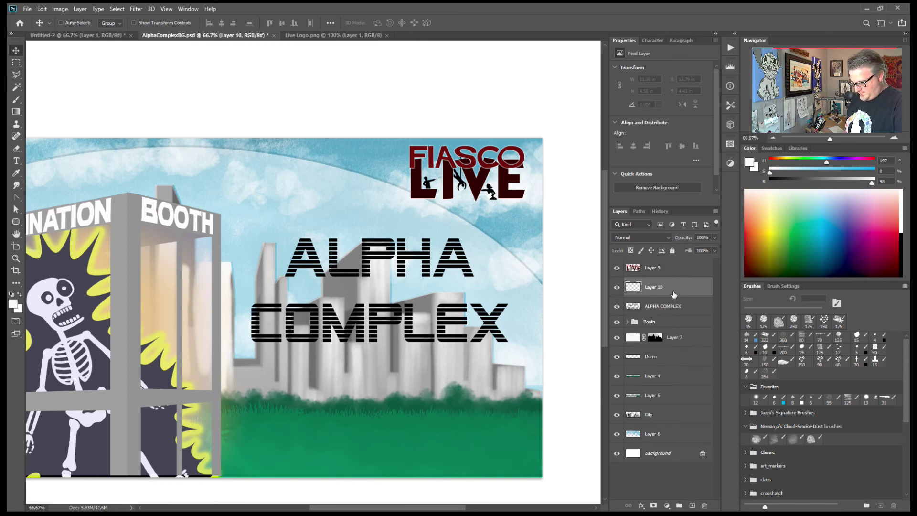
- Brush crimson, orange and yellow horizontal stripes across COMPLEX on the new layer, using the Fiasco library colors and a 45 px brush
{"action": "key", "text": "b"}
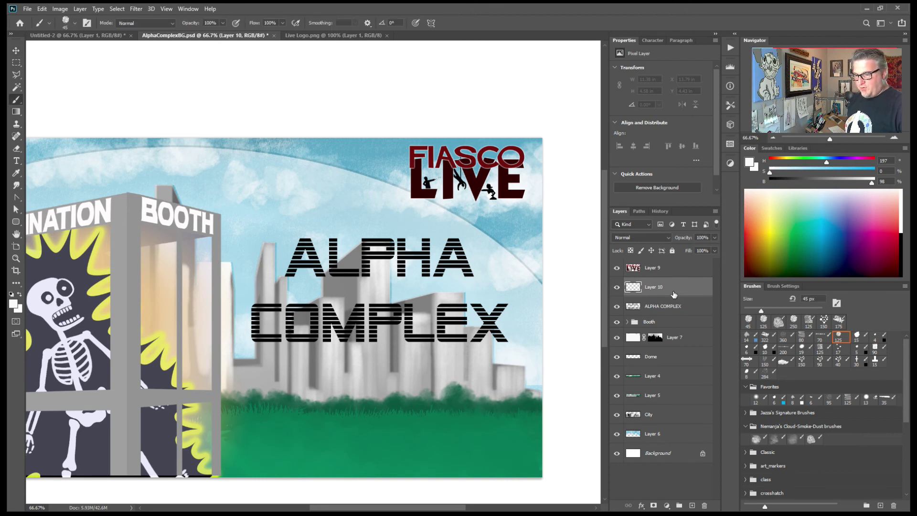
{"action": "left_click", "coordinate": [797, 149]}
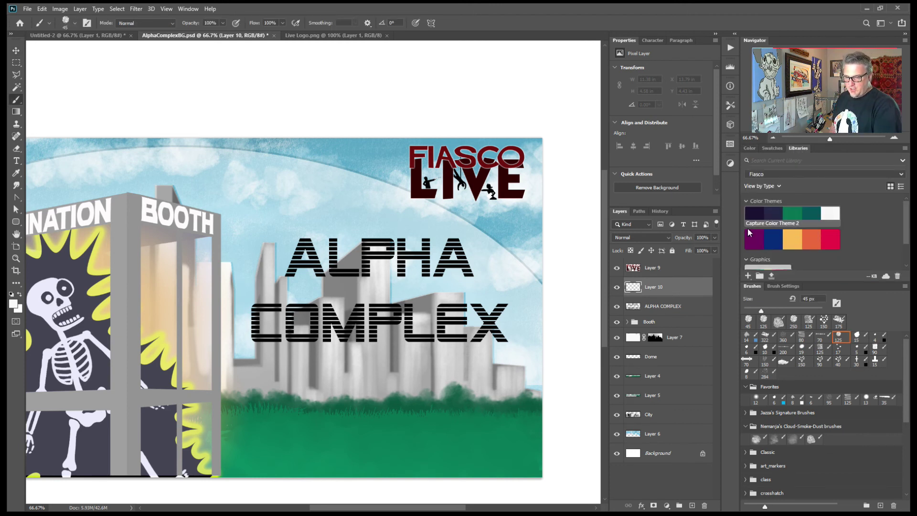
{"action": "left_click", "coordinate": [832, 238]}
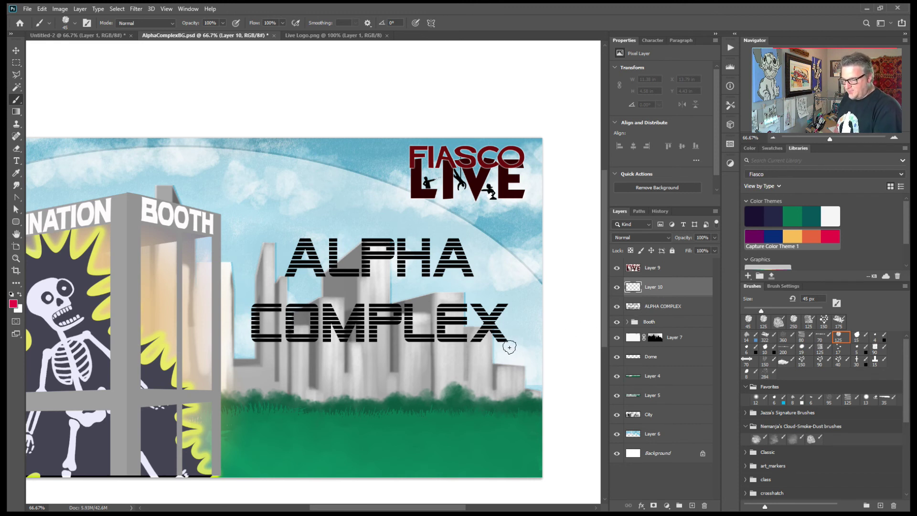
{"action": "mouse_move", "coordinate": [508, 338]}
{"action": "left_mouse_down"}
{"action": "mouse_move", "coordinate": [235, 347]}
{"action": "mouse_move", "coordinate": [505, 342]}
{"action": "mouse_move", "coordinate": [449, 340]}
{"action": "mouse_move", "coordinate": [483, 339]}
{"action": "left_mouse_up"}
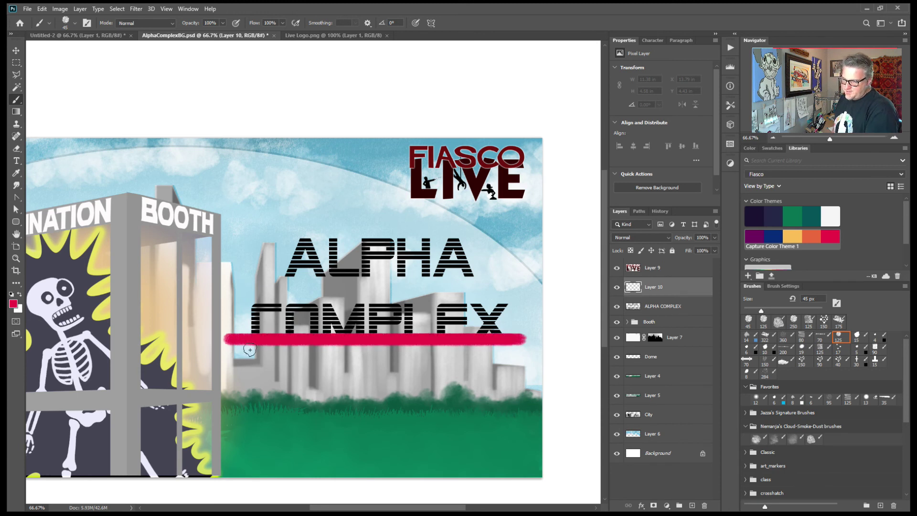
{"action": "left_click", "coordinate": [812, 237]}
{"action": "mouse_move", "coordinate": [524, 329]}
{"action": "left_mouse_down"}
{"action": "mouse_move", "coordinate": [252, 340]}
{"action": "mouse_move", "coordinate": [225, 336]}
{"action": "mouse_move", "coordinate": [522, 326]}
{"action": "mouse_move", "coordinate": [210, 331]}
{"action": "mouse_move", "coordinate": [524, 319]}
{"action": "left_mouse_up"}
{"action": "left_click", "coordinate": [794, 237]}
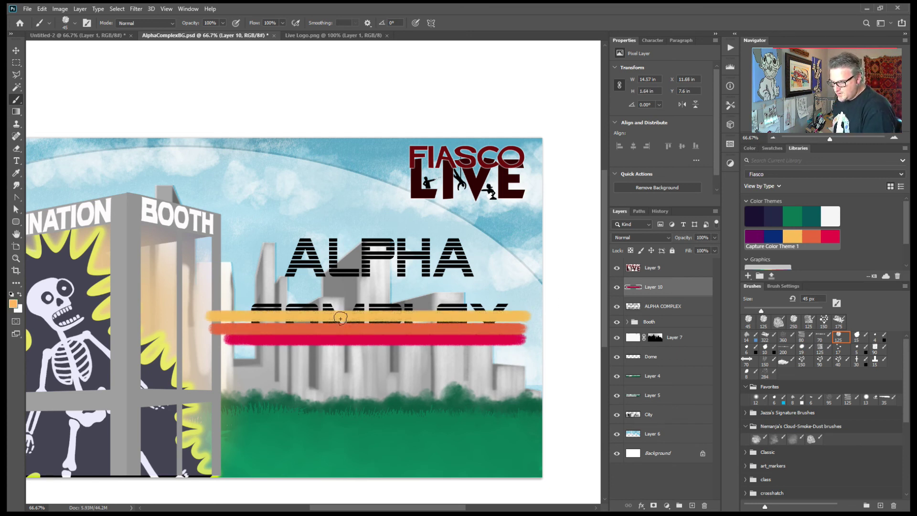
- Thicken and lengthen the orange, crimson and yellow stripes so that together they fully cover the word COMPLEX
{"action": "left_click", "coordinate": [812, 238]}
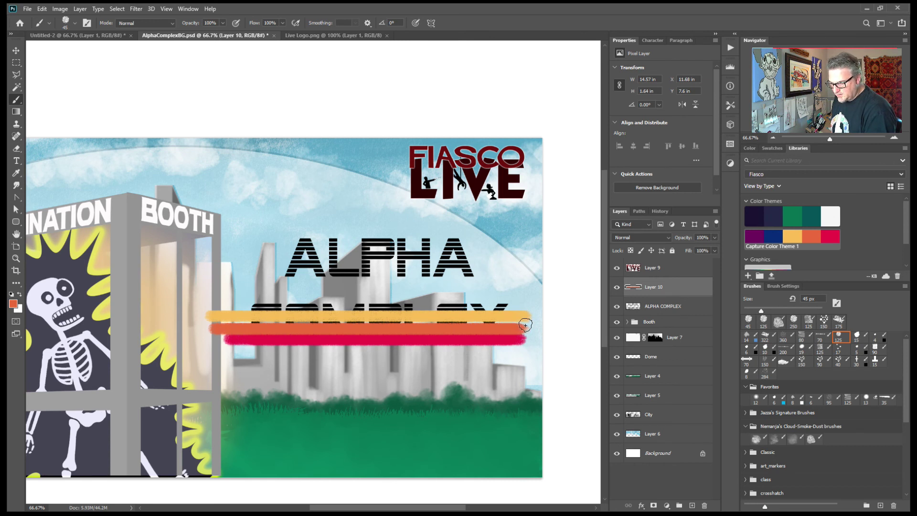
{"action": "left_click_drag", "start_coordinate": [526, 327], "coordinate": [186, 326]}
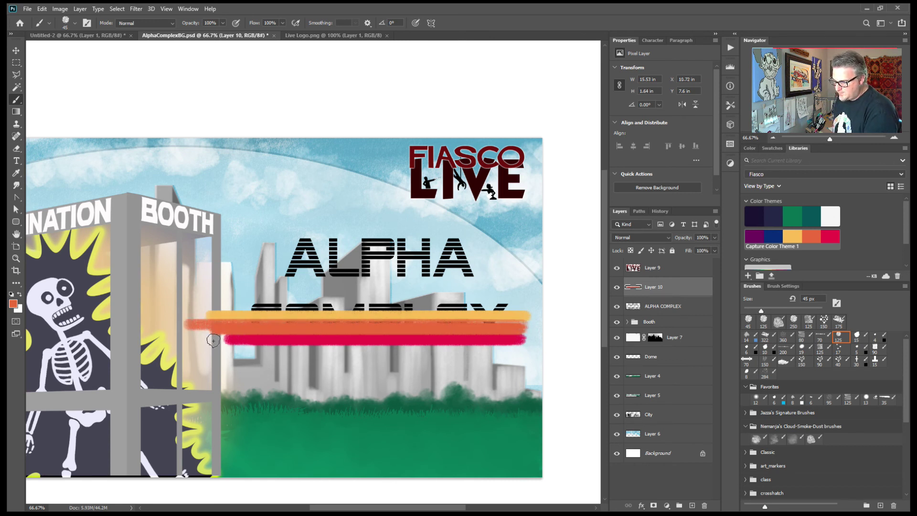
{"action": "mouse_move", "coordinate": [406, 324]}
{"action": "left_mouse_down"}
{"action": "mouse_move", "coordinate": [457, 328]}
{"action": "mouse_move", "coordinate": [210, 328]}
{"action": "mouse_move", "coordinate": [535, 331]}
{"action": "mouse_move", "coordinate": [253, 319]}
{"action": "mouse_move", "coordinate": [521, 320]}
{"action": "mouse_move", "coordinate": [243, 326]}
{"action": "mouse_move", "coordinate": [522, 316]}
{"action": "mouse_move", "coordinate": [530, 295]}
{"action": "mouse_move", "coordinate": [510, 309]}
{"action": "mouse_move", "coordinate": [512, 327]}
{"action": "mouse_move", "coordinate": [473, 326]}
{"action": "mouse_move", "coordinate": [514, 326]}
{"action": "mouse_move", "coordinate": [148, 338]}
{"action": "left_mouse_up"}
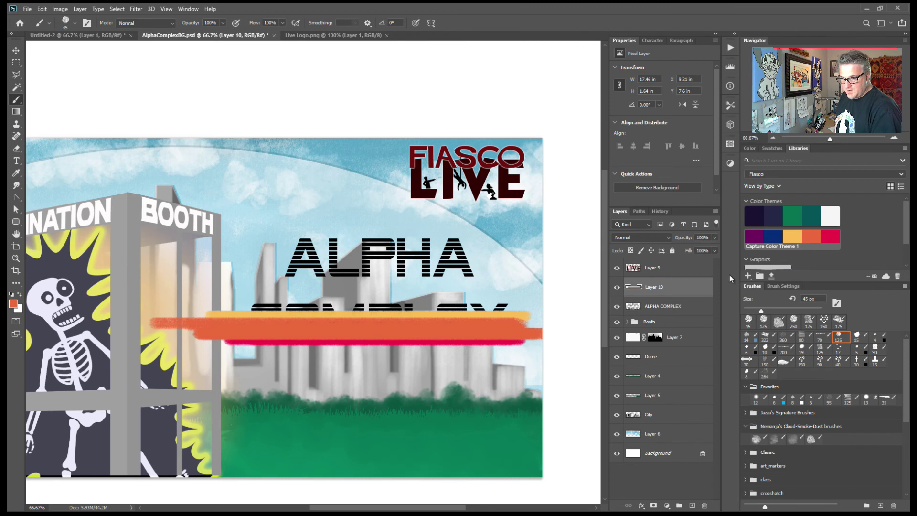
{"action": "left_click", "coordinate": [831, 244]}
{"action": "mouse_move", "coordinate": [525, 340]}
{"action": "left_mouse_down"}
{"action": "mouse_move", "coordinate": [218, 345]}
{"action": "mouse_move", "coordinate": [545, 341]}
{"action": "left_mouse_up"}
{"action": "left_click_drag", "start_coordinate": [228, 356], "coordinate": [189, 340]}
{"action": "left_click", "coordinate": [792, 236]}
{"action": "left_click_drag", "start_coordinate": [514, 306], "coordinate": [280, 311]}
{"action": "left_click_drag", "start_coordinate": [492, 302], "coordinate": [264, 311]}
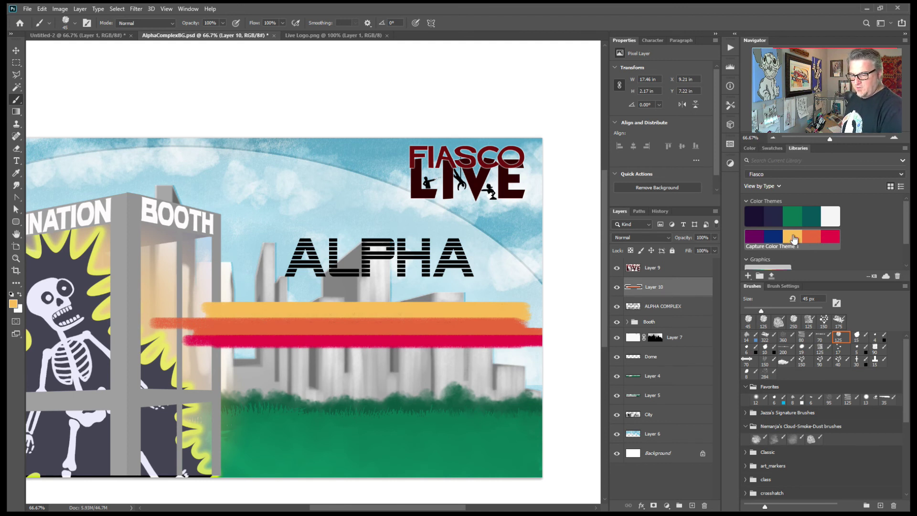
- Brush green, blue, purple and dark indigo stripes over ALPHA, stacked from the letters' base upward, using the library theme colors
{"action": "left_click", "coordinate": [794, 219]}
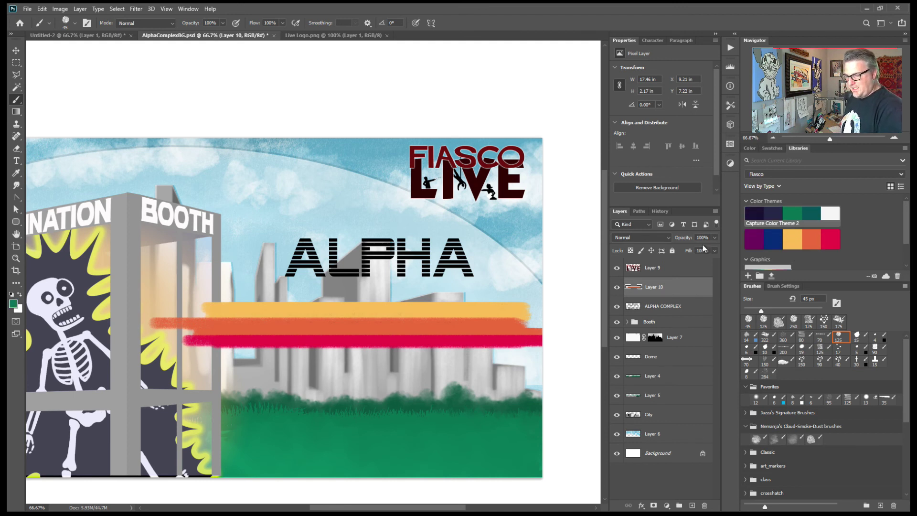
{"action": "left_click", "coordinate": [473, 275]}
{"action": "mouse_move", "coordinate": [470, 278]}
{"action": "left_mouse_down"}
{"action": "mouse_move", "coordinate": [241, 288]}
{"action": "mouse_move", "coordinate": [497, 275]}
{"action": "left_mouse_up"}
{"action": "mouse_move", "coordinate": [284, 273]}
{"action": "left_mouse_down"}
{"action": "mouse_move", "coordinate": [502, 273]}
{"action": "mouse_move", "coordinate": [268, 269]}
{"action": "mouse_move", "coordinate": [276, 283]}
{"action": "left_mouse_up"}
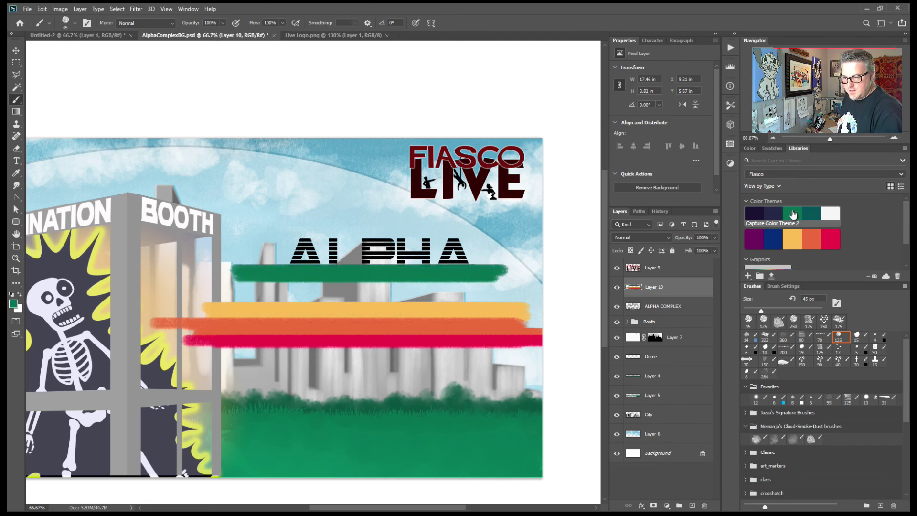
{"action": "left_click", "coordinate": [773, 239]}
{"action": "mouse_move", "coordinate": [472, 258]}
{"action": "left_mouse_down"}
{"action": "mouse_move", "coordinate": [282, 270]}
{"action": "mouse_move", "coordinate": [487, 271]}
{"action": "mouse_move", "coordinate": [304, 276]}
{"action": "mouse_move", "coordinate": [261, 274]}
{"action": "mouse_move", "coordinate": [269, 267]}
{"action": "mouse_move", "coordinate": [255, 263]}
{"action": "mouse_move", "coordinate": [507, 261]}
{"action": "mouse_move", "coordinate": [270, 261]}
{"action": "left_mouse_up"}
{"action": "left_click", "coordinate": [761, 238]}
{"action": "mouse_move", "coordinate": [442, 250]}
{"action": "left_mouse_down"}
{"action": "mouse_move", "coordinate": [238, 259]}
{"action": "mouse_move", "coordinate": [253, 250]}
{"action": "mouse_move", "coordinate": [506, 249]}
{"action": "mouse_move", "coordinate": [267, 258]}
{"action": "mouse_move", "coordinate": [470, 251]}
{"action": "mouse_move", "coordinate": [450, 242]}
{"action": "mouse_move", "coordinate": [281, 249]}
{"action": "mouse_move", "coordinate": [479, 245]}
{"action": "mouse_move", "coordinate": [269, 250]}
{"action": "mouse_move", "coordinate": [511, 236]}
{"action": "left_mouse_up"}
{"action": "left_click", "coordinate": [757, 217]}
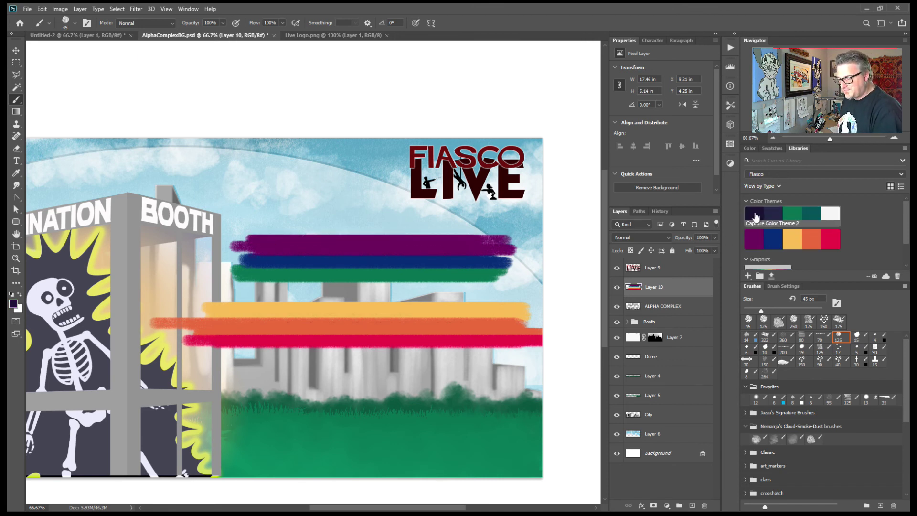
{"action": "mouse_move", "coordinate": [498, 233]}
{"action": "left_mouse_down"}
{"action": "mouse_move", "coordinate": [246, 234]}
{"action": "mouse_move", "coordinate": [497, 228]}
{"action": "mouse_move", "coordinate": [475, 226]}
{"action": "left_mouse_up"}
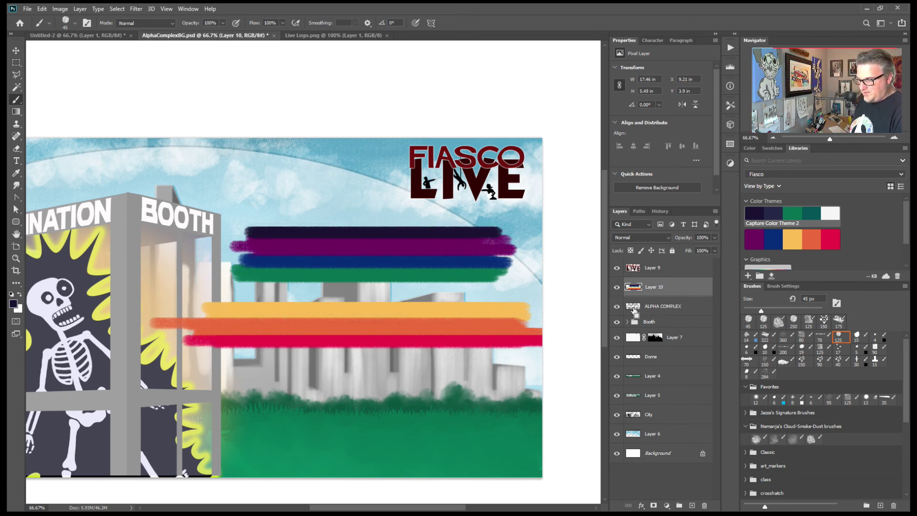
- Mask the striped layer with the letter shapes of the ALPHA COMPLEX layer
{"action": "left_click", "coordinate": [635, 310], "text": "ctrl"}
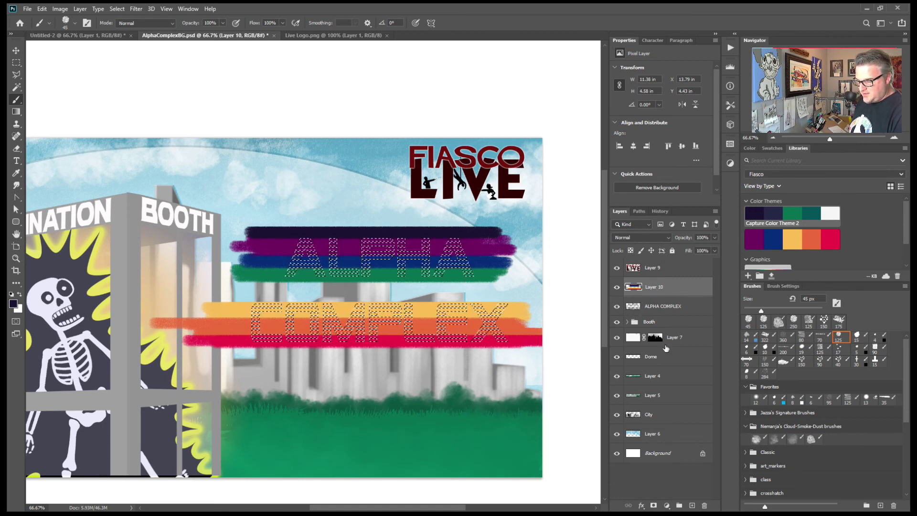
{"action": "left_click", "coordinate": [654, 506]}
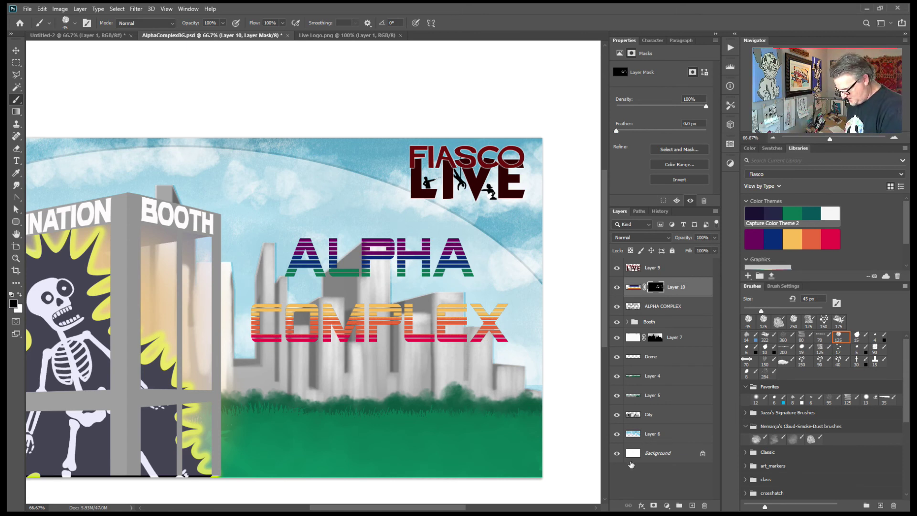
{"action": "key", "text": "ctrl+t"}
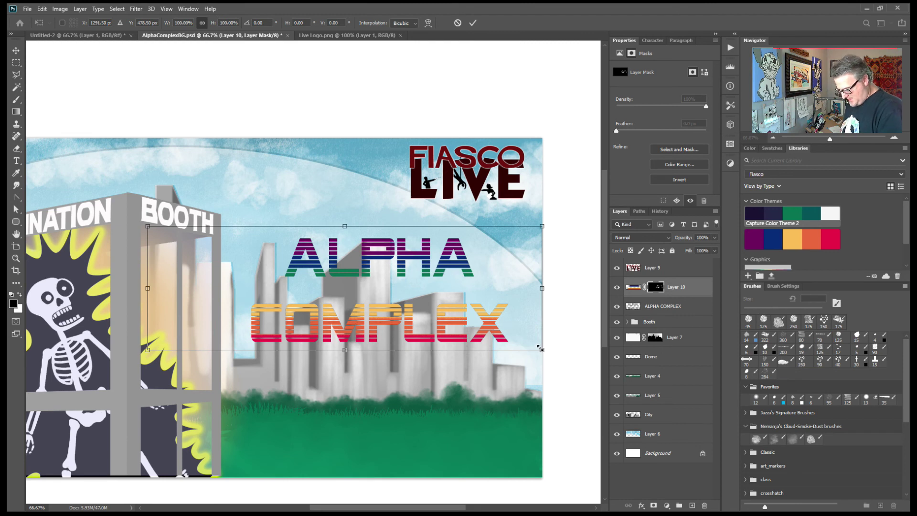
{"action": "left_click", "coordinate": [473, 23]}
{"action": "key", "text": "m"}
{"action": "left_click_drag", "start_coordinate": [514, 302], "coordinate": [243, 348]}
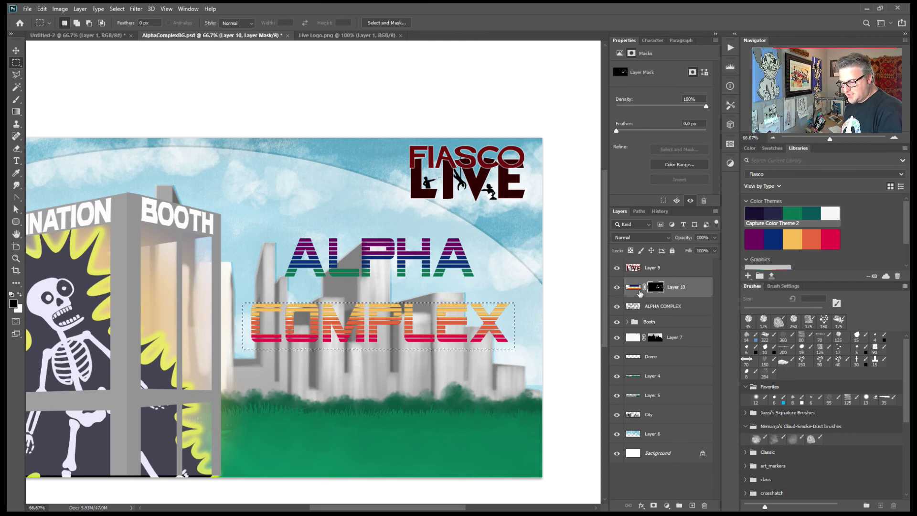
{"action": "left_click", "coordinate": [637, 288]}
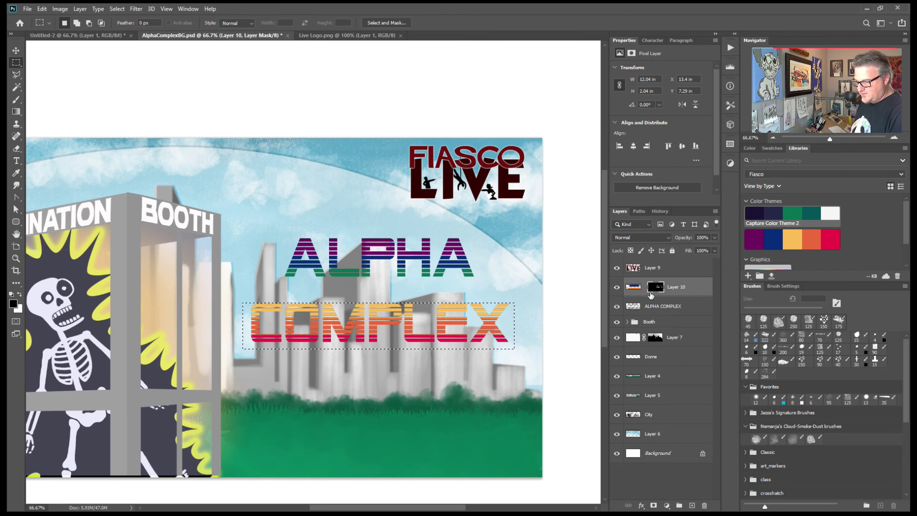
{"action": "key", "text": "ctrl+d"}
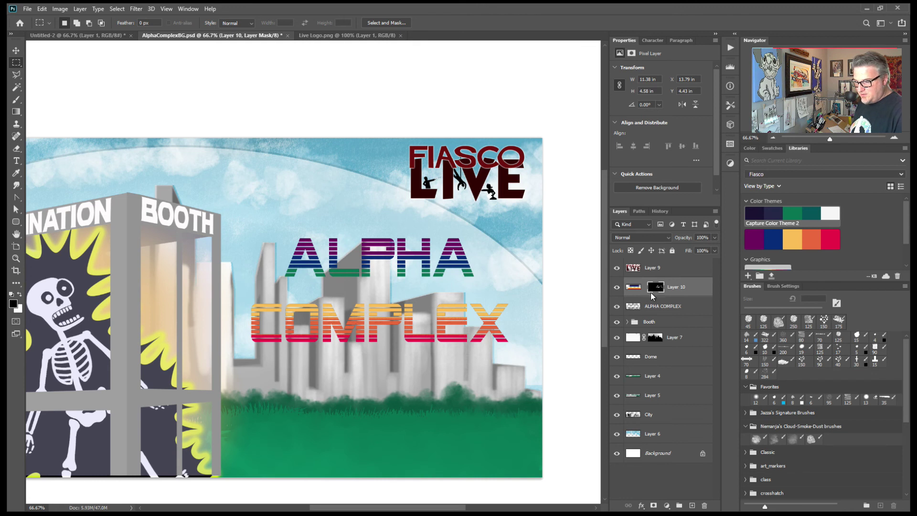
- Apply the mask permanently to the striped layer and make a rectangular selection around the word COMPLEX
{"action": "key", "text": "Delete"}
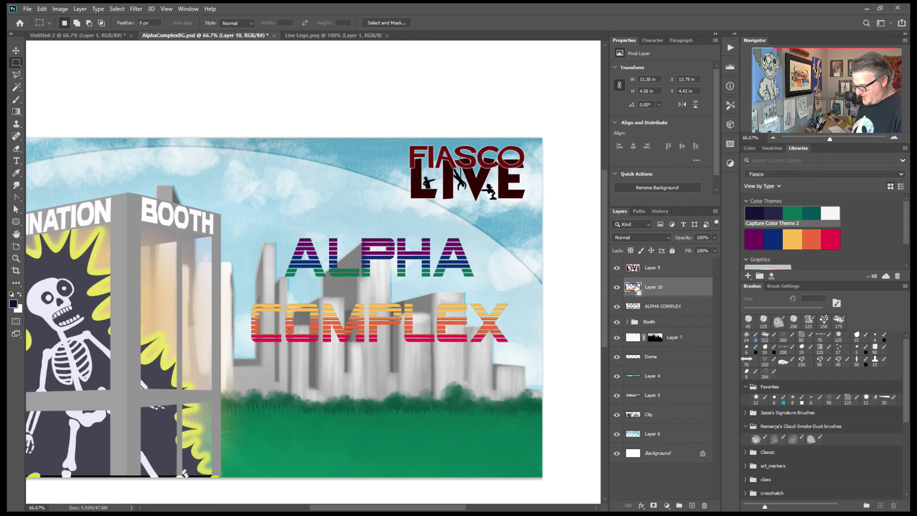
{"action": "left_click_drag", "start_coordinate": [304, 328], "coordinate": [521, 348]}
{"action": "left_click", "coordinate": [499, 341]}
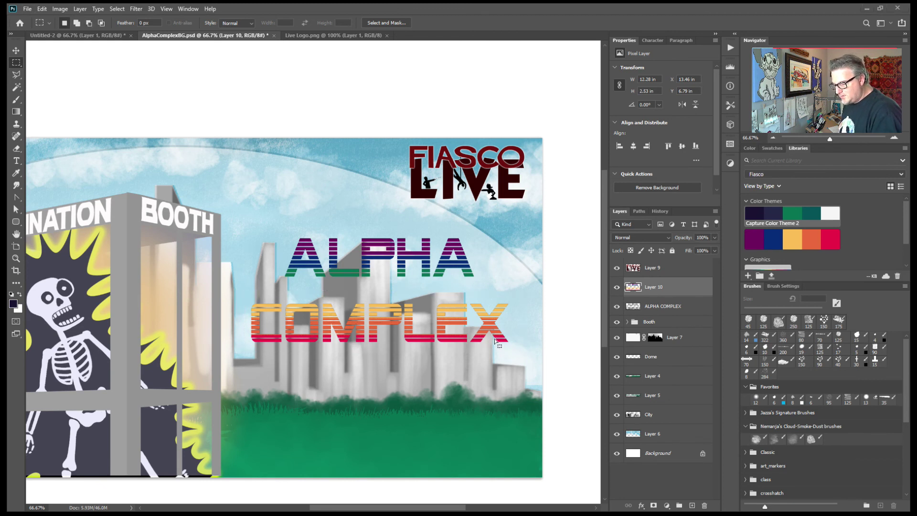
{"action": "left_click_drag", "start_coordinate": [492, 328], "coordinate": [493, 333]}
{"action": "left_click_drag", "start_coordinate": [520, 300], "coordinate": [293, 362]}
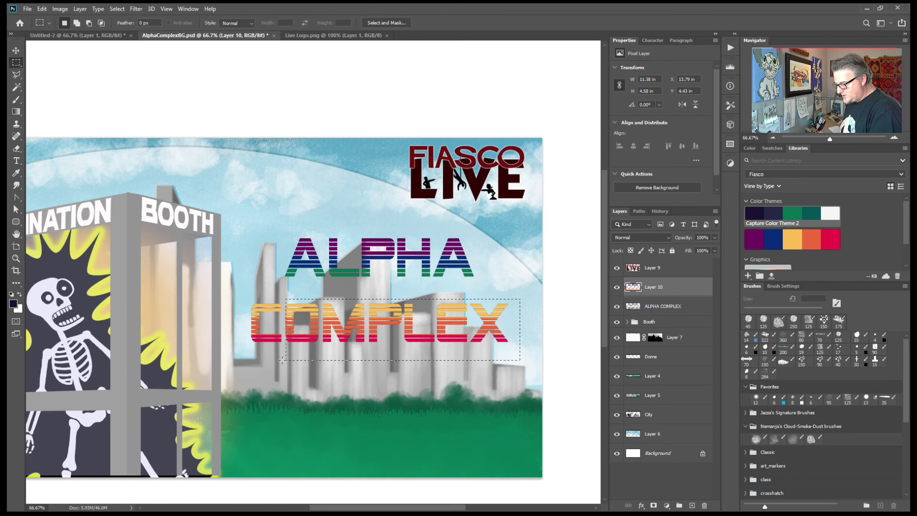
{"action": "left_click_drag", "start_coordinate": [239, 349], "coordinate": [242, 351]}
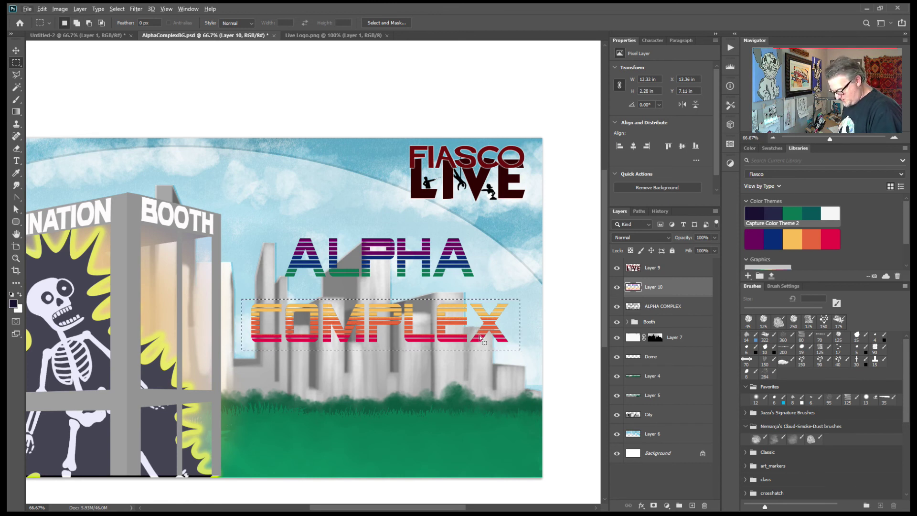
- Try nudging the selected COMPLEX letters up toward ALPHA, and undo the move
{"action": "key", "text": "v"}
{"action": "key", "text": "shift+Up"}
{"action": "key", "text": "shift+Up"}
{"action": "key", "text": "shift+Up"}
{"action": "key", "text": "shift+Up"}
{"action": "key", "text": "shift+Up"}
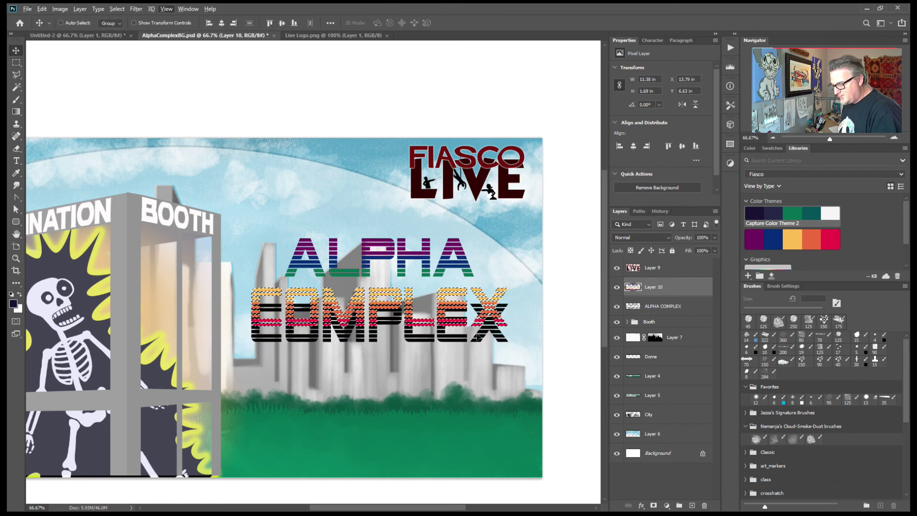
{"action": "key", "text": "ctrl+z"}
- Hide the black ALPHA COMPLEX layer and move the selected striped COMPLEX up beneath ALPHA, to about Y 6.4 in
{"action": "left_click", "coordinate": [616, 306]}
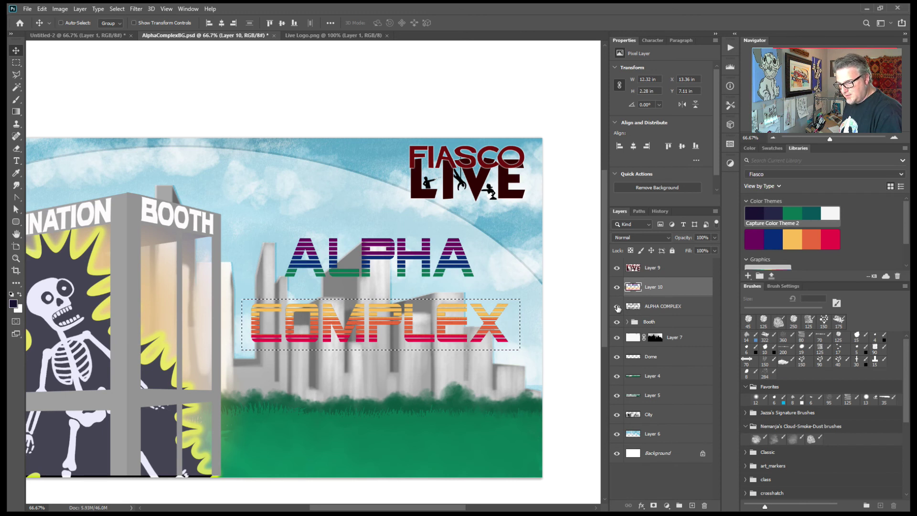
{"action": "left_click_drag", "start_coordinate": [443, 340], "coordinate": [442, 320]}
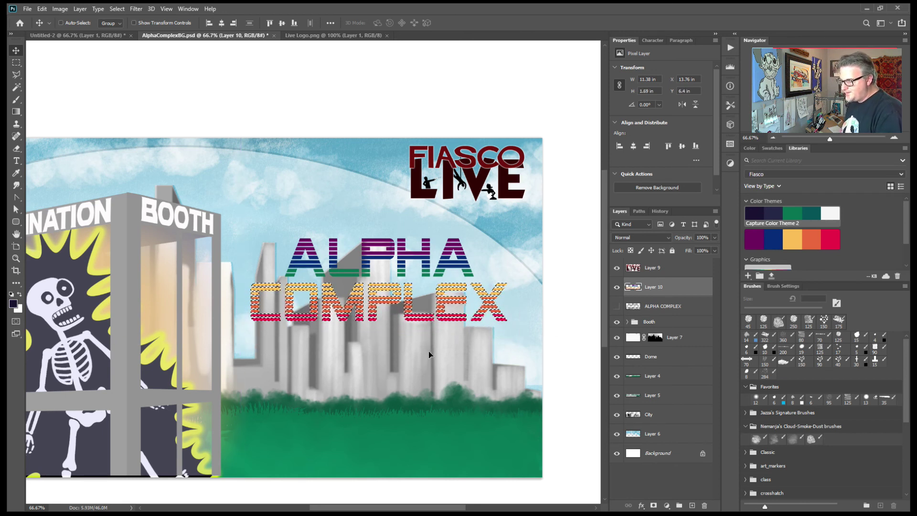
{"action": "key", "text": "ctrl+d"}
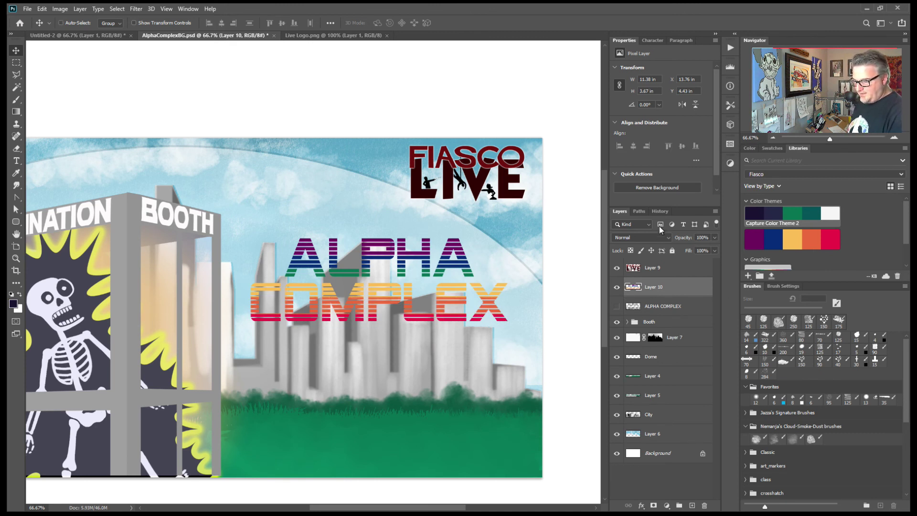
- Delete the hidden black ALPHA COMPLEX layer and give the striped title a tight white Outer Glow
{"action": "left_click_drag", "start_coordinate": [650, 313], "coordinate": [704, 506]}
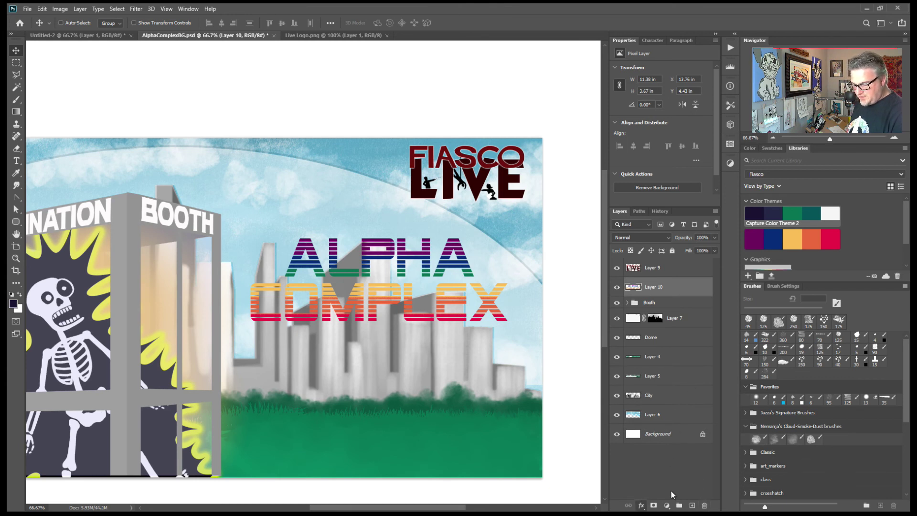
{"action": "left_click", "coordinate": [642, 505]}
{"action": "left_click", "coordinate": [660, 483]}
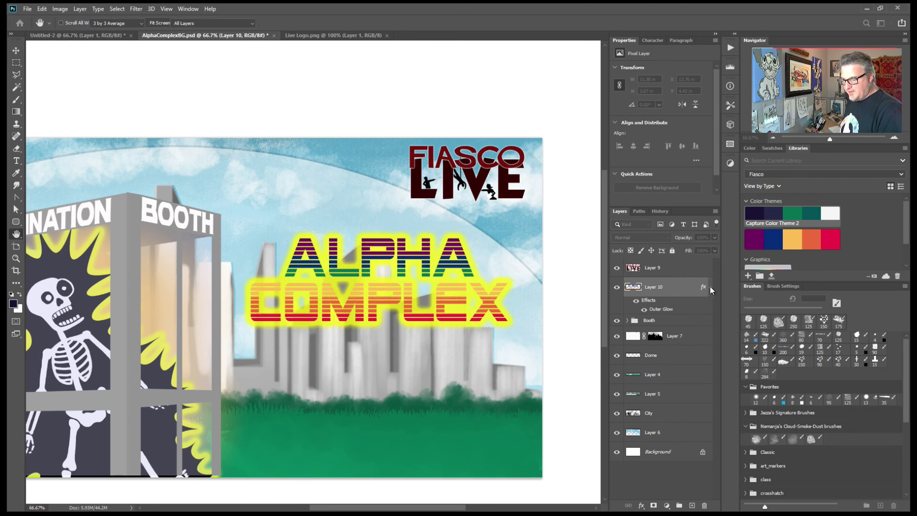
{"action": "left_click", "coordinate": [581, 248]}
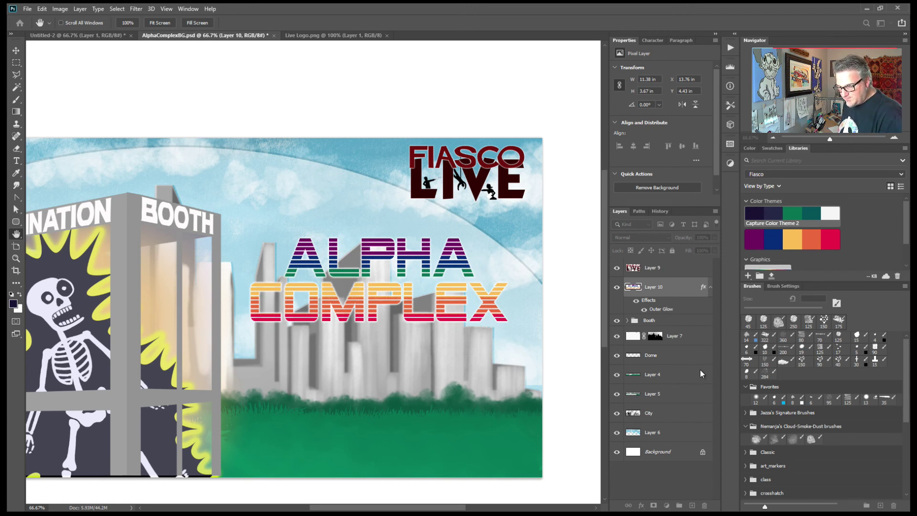
{"action": "key", "text": "v"}
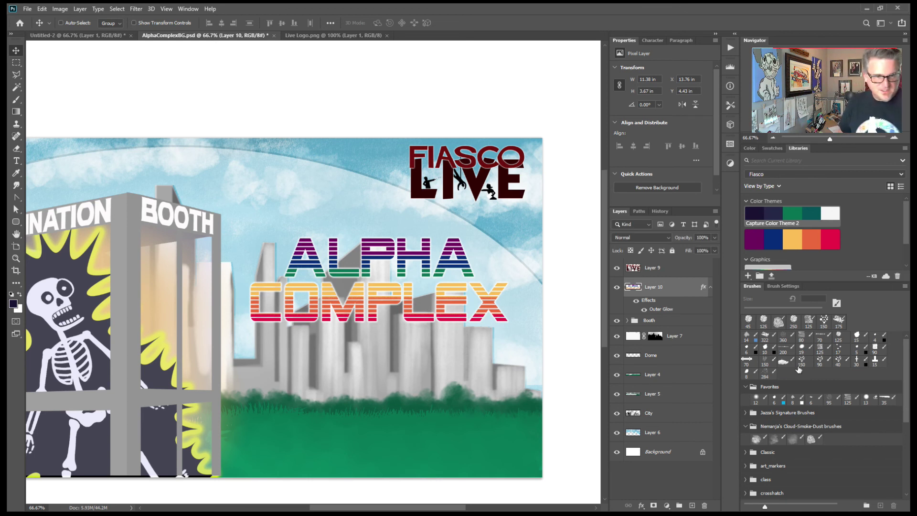
{"action": "key", "text": "b"}
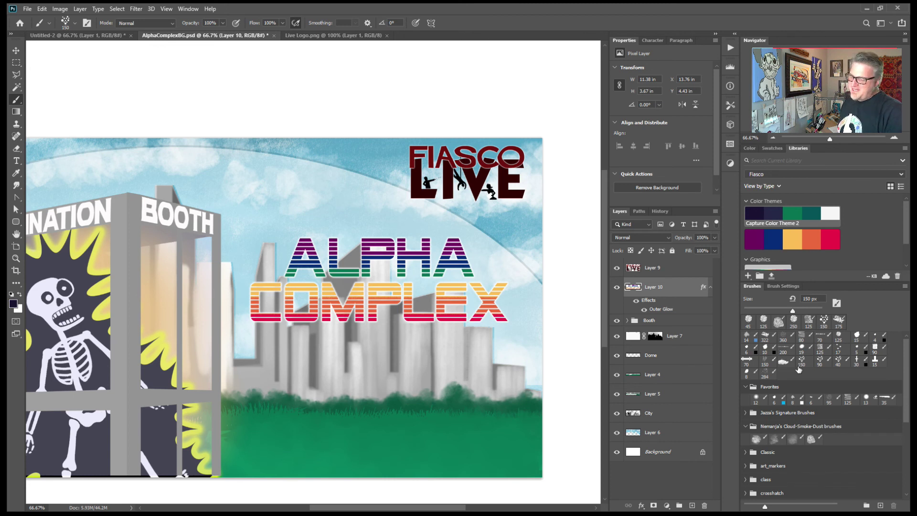
{"action": "key", "text": "v"}
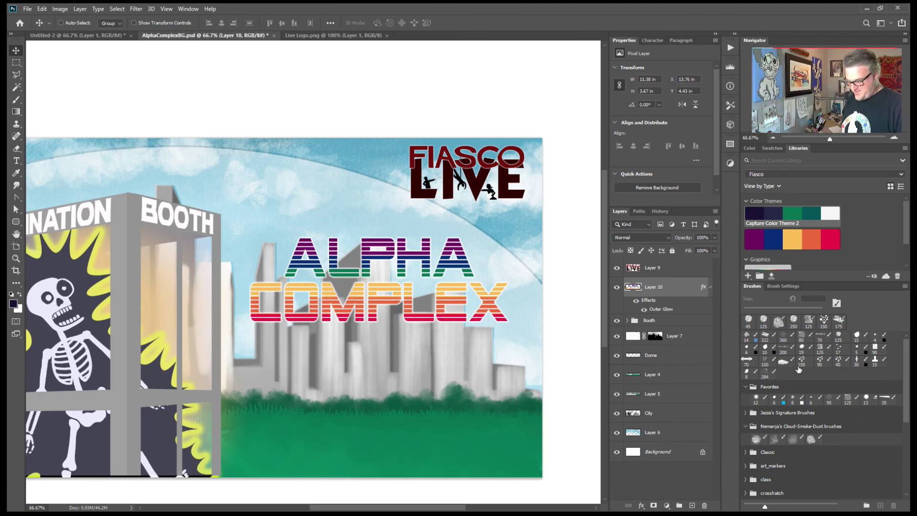
- Move the striped ALPHA COMPLEX title up beneath the Fiasco Live logo and enlarge it to about 13.63 × 4.39 in
{"action": "key", "text": "ctrl+minus"}
{"action": "key", "text": "ctrl+minus"}
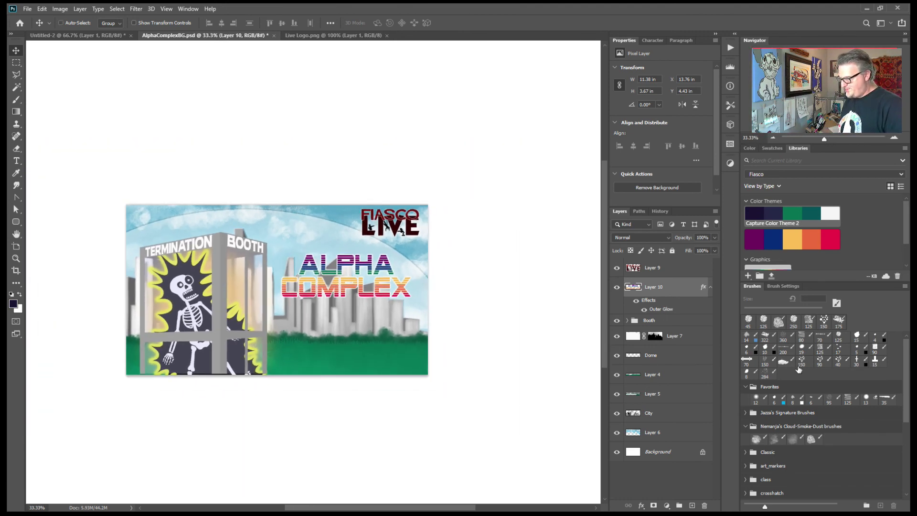
{"action": "key", "text": "m"}
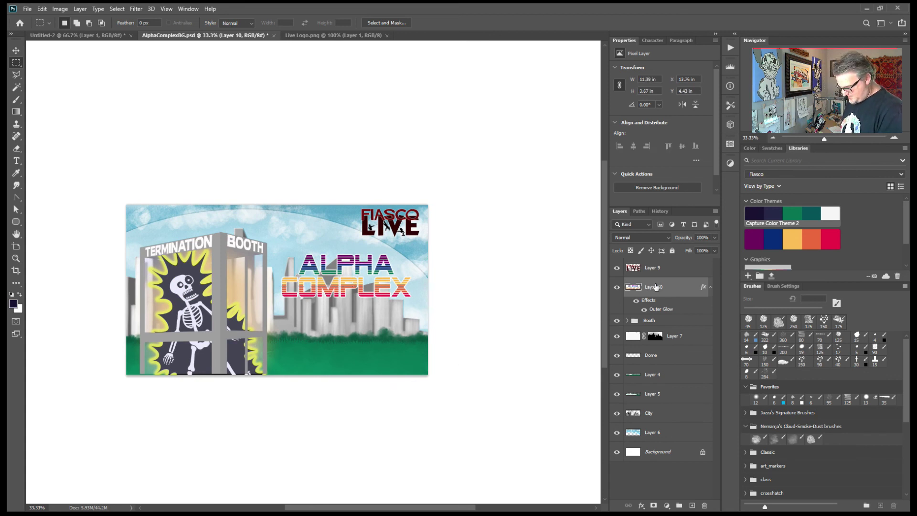
{"action": "key", "text": "v"}
{"action": "left_click_drag", "start_coordinate": [359, 290], "coordinate": [355, 277]}
{"action": "key", "text": "ctrl+t"}
{"action": "mouse_move", "coordinate": [413, 286]}
{"action": "left_mouse_down"}
{"action": "mouse_move", "coordinate": [432, 295]}
{"action": "mouse_move", "coordinate": [388, 285]}
{"action": "mouse_move", "coordinate": [424, 292]}
{"action": "mouse_move", "coordinate": [405, 287]}
{"action": "left_mouse_up"}
{"action": "key", "text": "Return"}
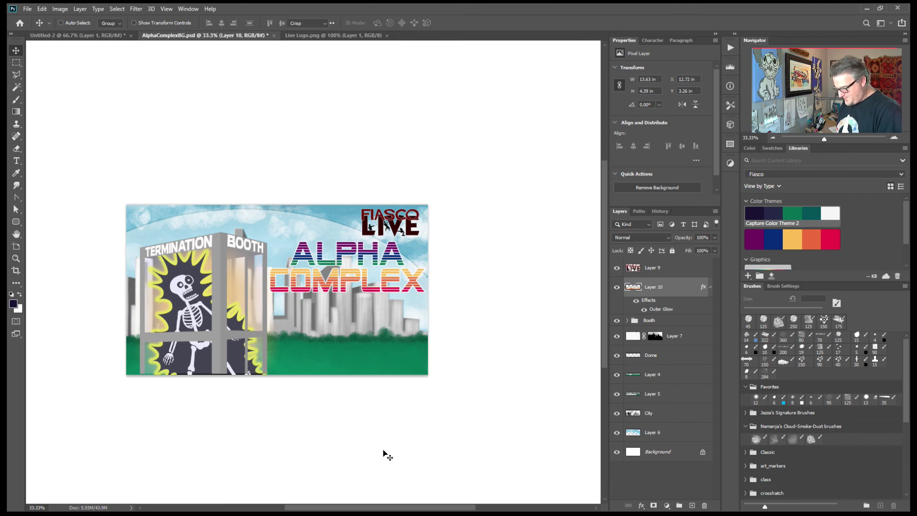
- Draw a rounded rectangle about 906 × 430 px with 20 px corners beneath the title
{"action": "key", "text": "t"}
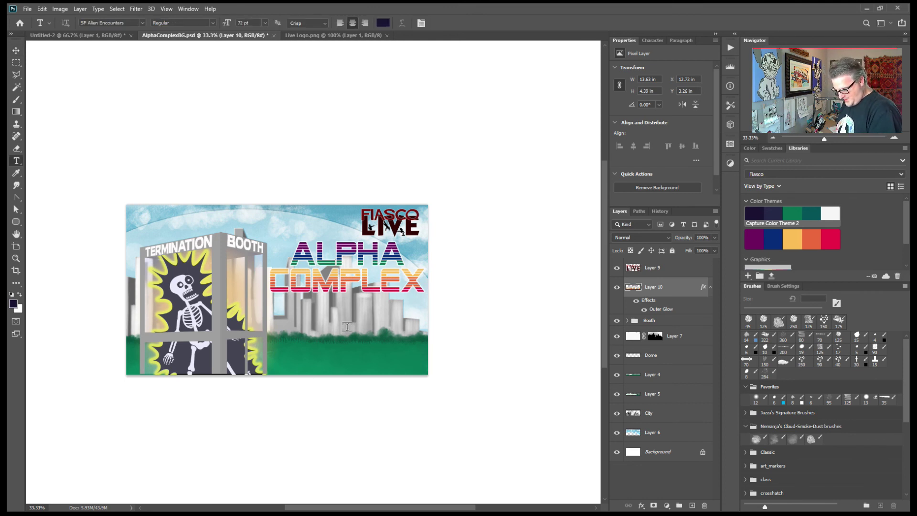
{"action": "key", "text": "u"}
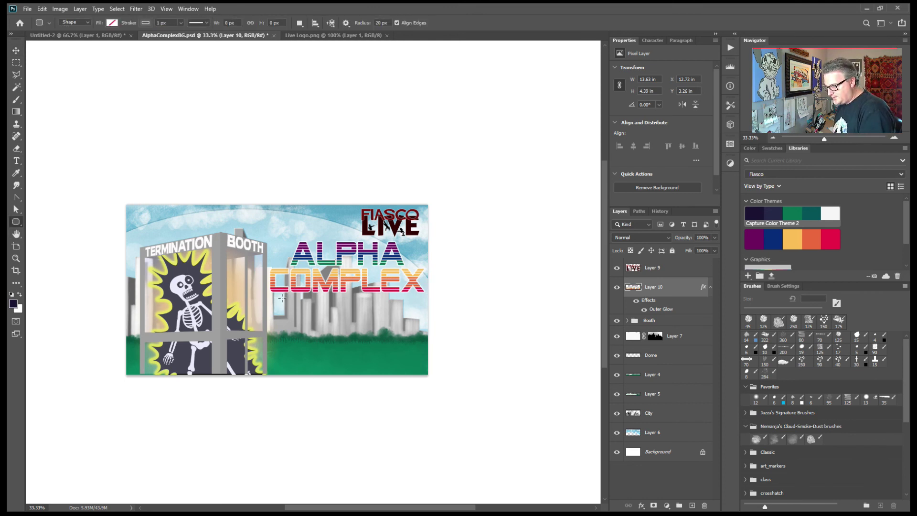
{"action": "left_click_drag", "start_coordinate": [279, 298], "coordinate": [419, 356]}
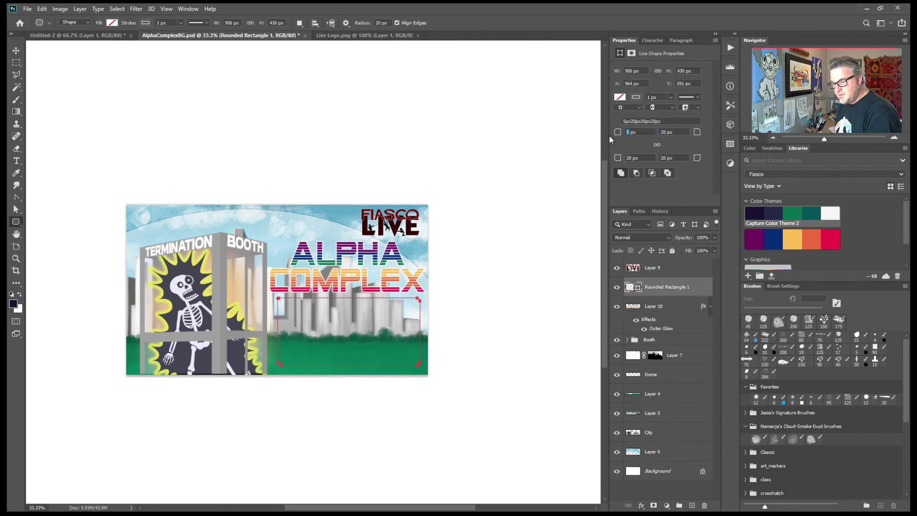
{"action": "left_click", "coordinate": [17, 51]}
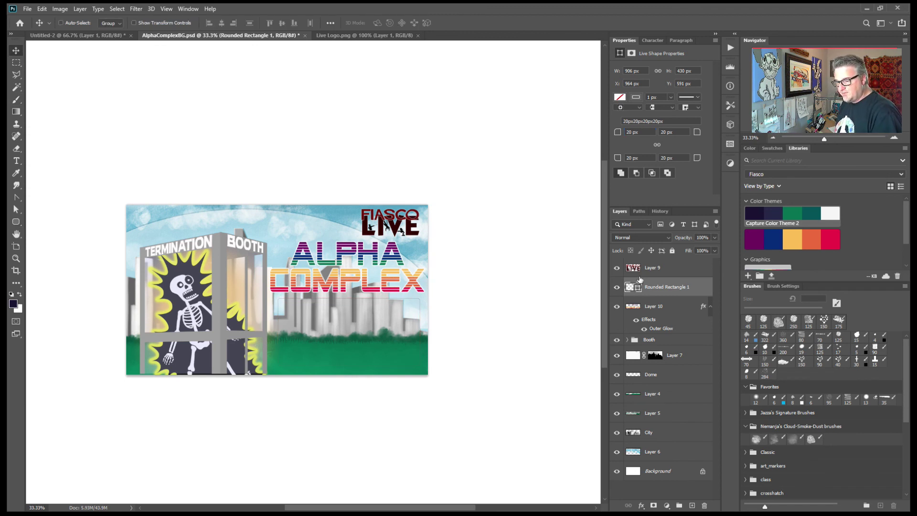
- Fill the rounded rectangle with off-white
{"action": "key", "text": "i"}
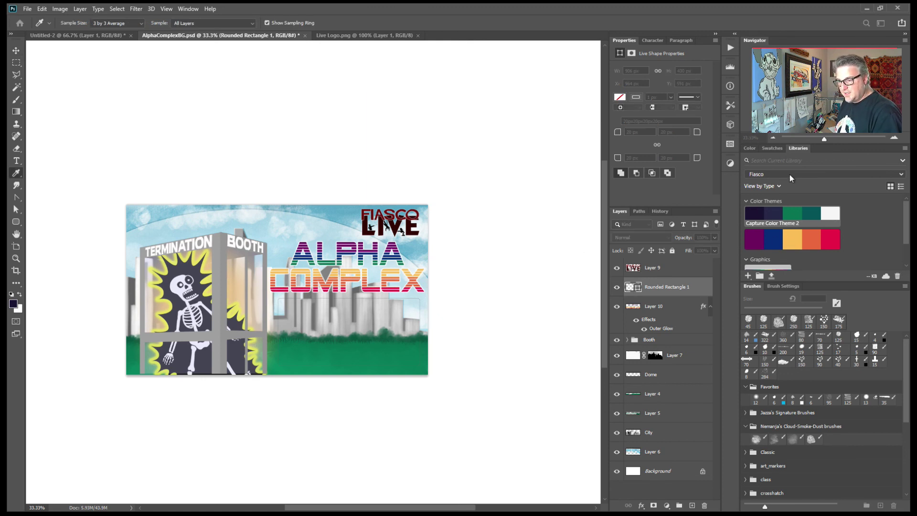
{"action": "key", "text": "v"}
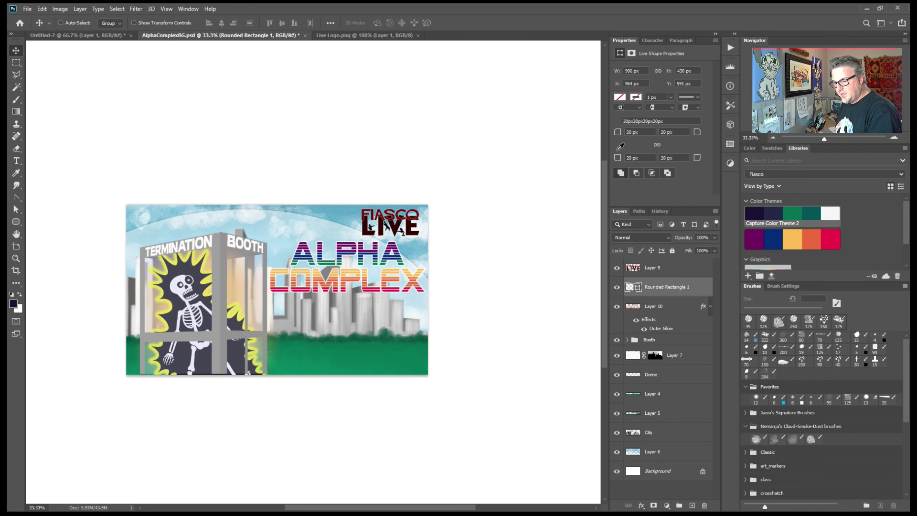
{"action": "key", "text": "ctrl+BackSpace"}
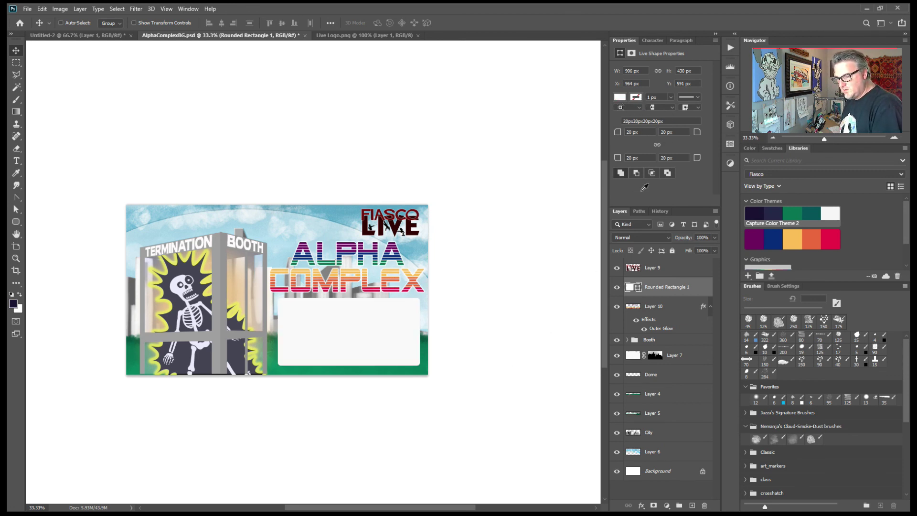
- Give the rounded rectangle a 6 px dark stroke and lower its layer opacity to about 71%
{"action": "left_click", "coordinate": [726, 172]}
{"action": "left_click", "coordinate": [669, 98]}
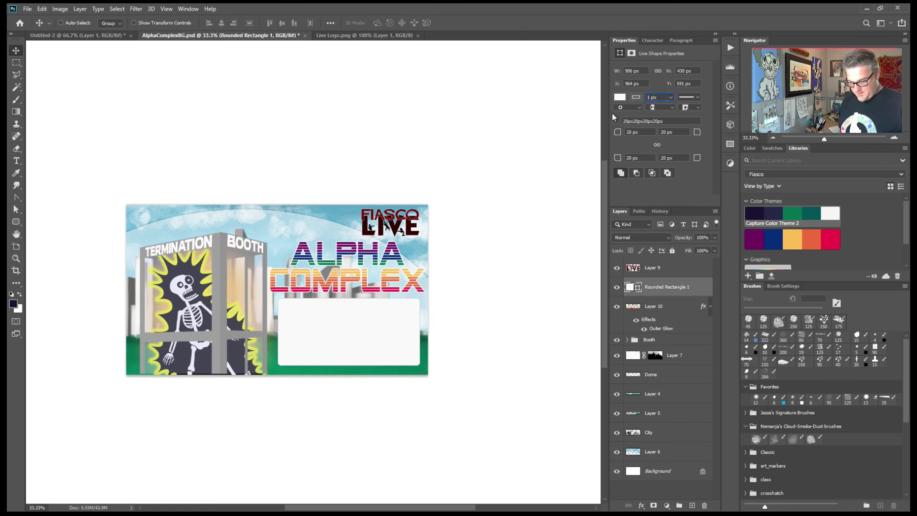
{"action": "type", "text": "6"}
{"action": "key", "text": "Return"}
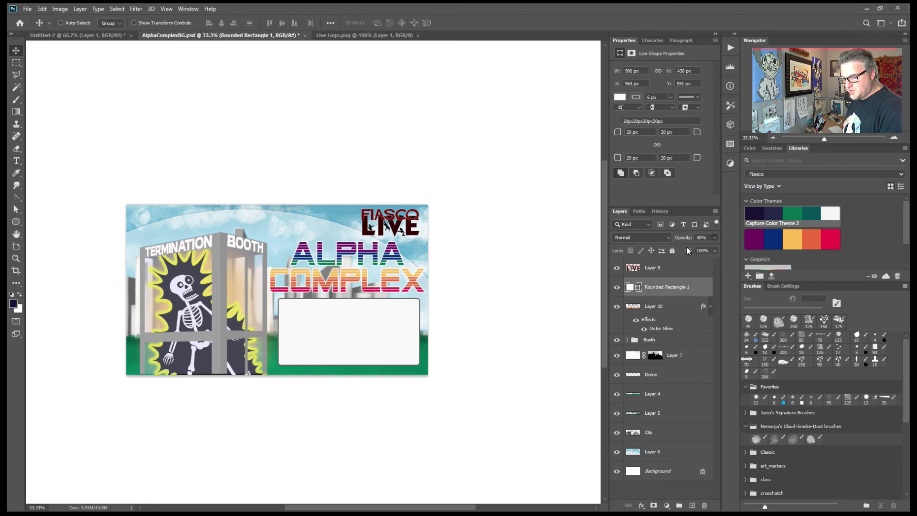
{"action": "left_click_drag", "start_coordinate": [695, 250], "coordinate": [699, 250]}
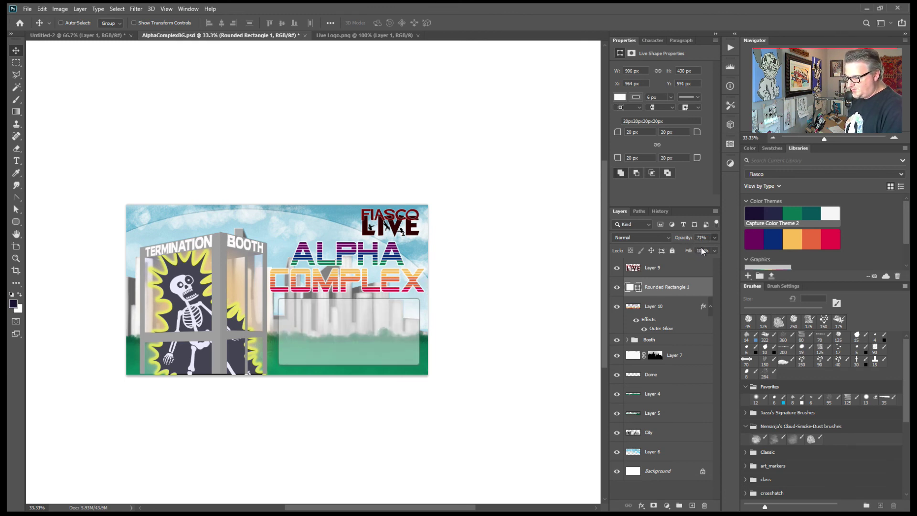
- Create a text box inside the translucent panel and set its font to Helvetica LT Std Roman
{"action": "key", "text": "t"}
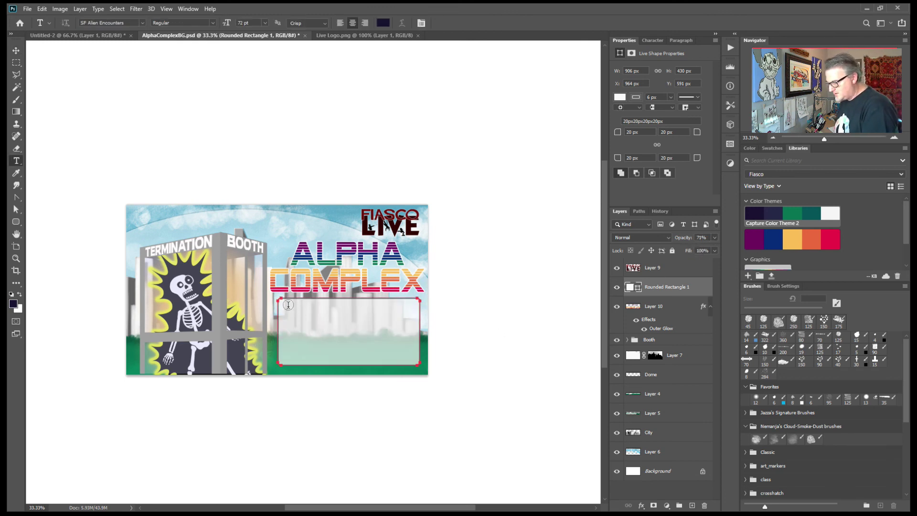
{"action": "left_click", "coordinate": [369, 344]}
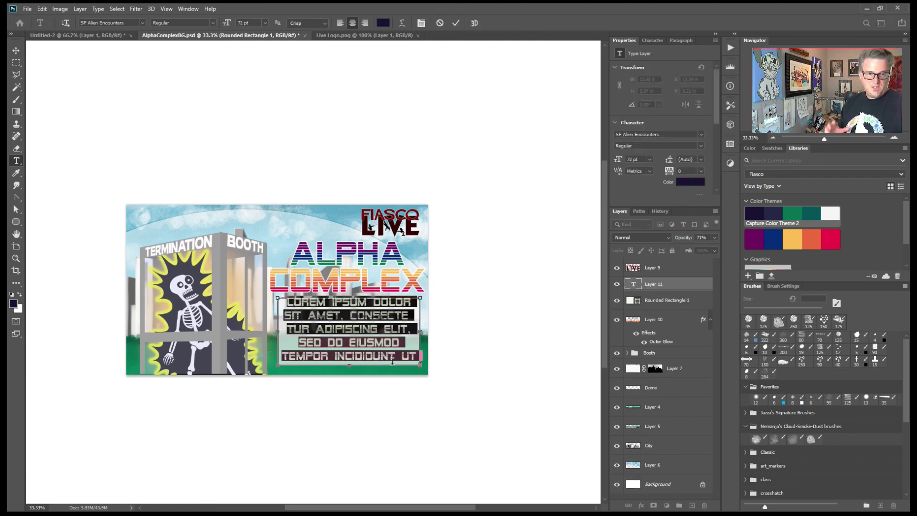
{"action": "left_click", "coordinate": [138, 22]}
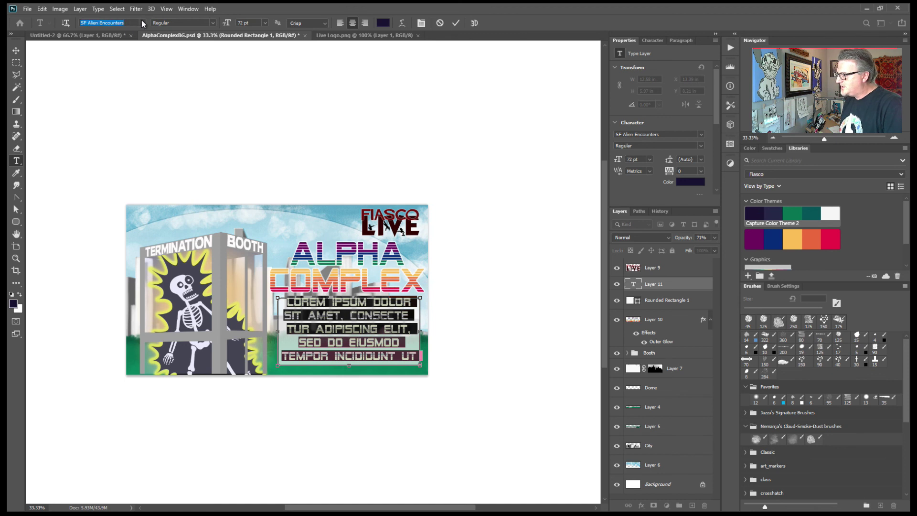
{"action": "type", "text": "Acuta"}
{"action": "key", "text": "Down"}
{"action": "key", "text": "Down"}
{"action": "key", "text": "Down"}
{"action": "key", "text": "Down"}
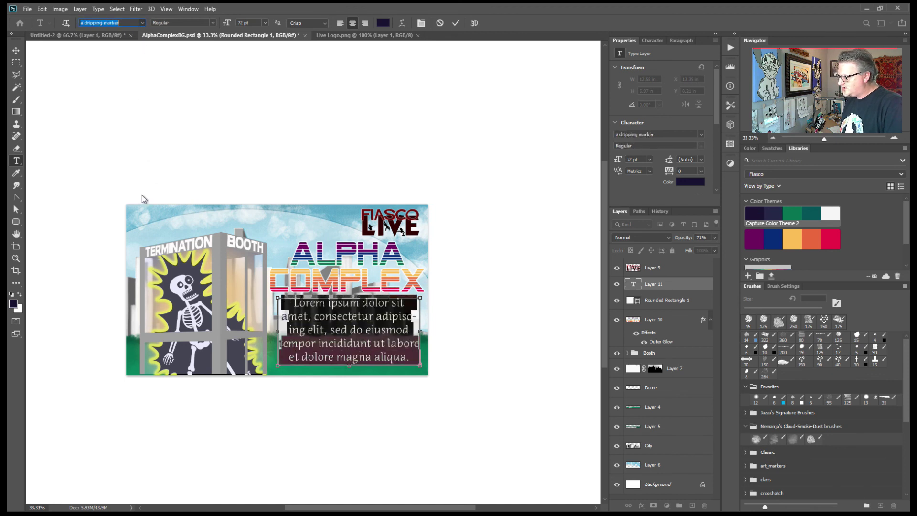
{"action": "type", "text": "ha"}
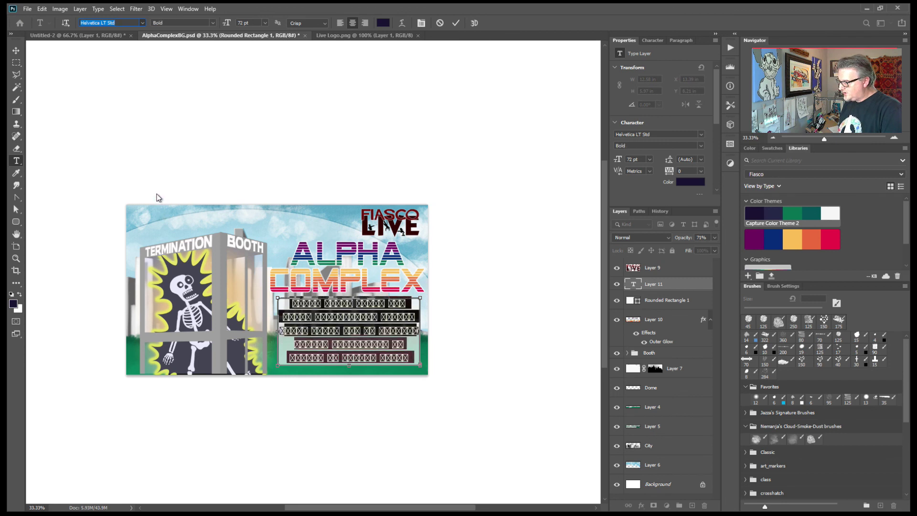
{"action": "key", "text": "Down"}
{"action": "key", "text": "Return"}
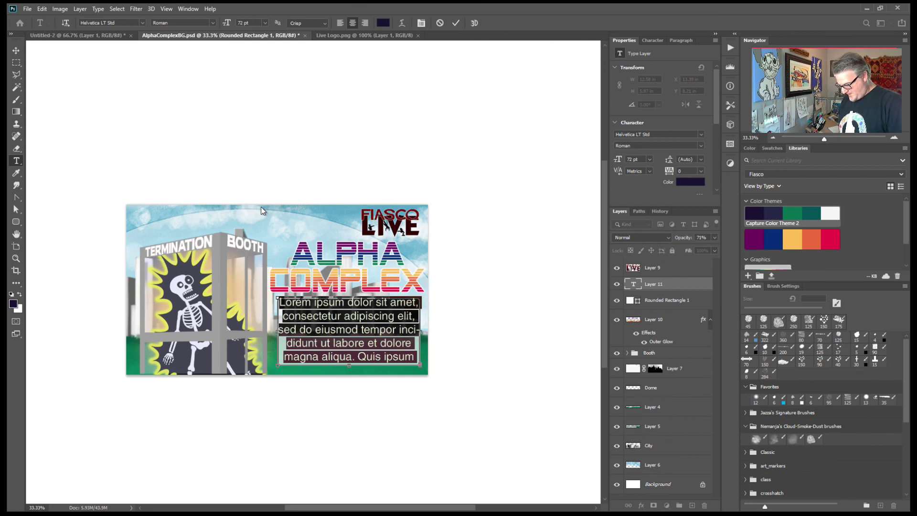
- Enter WITH as the first line of the panel text, followed by an empty second line
{"action": "type", "text": "WITH"}
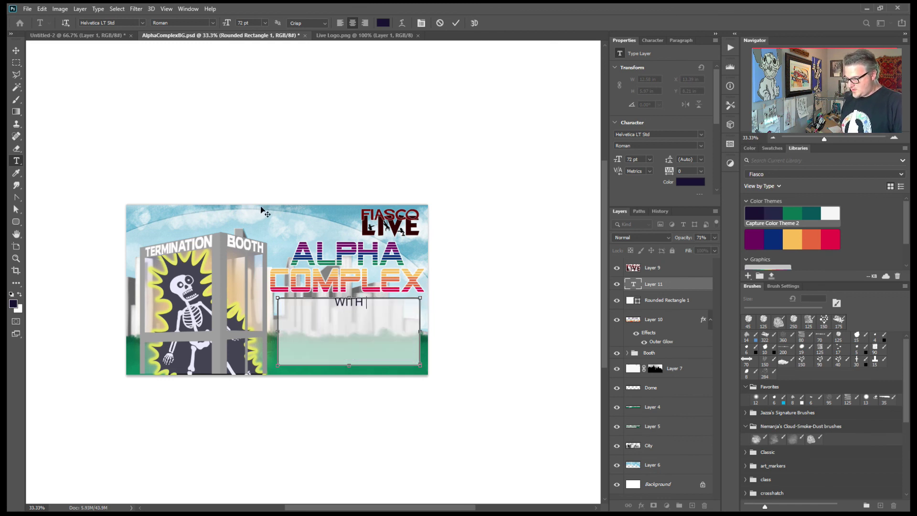
{"action": "key", "text": "BackSpace"}
{"action": "key", "text": "BackSpace"}
{"action": "key", "text": "BackSpace"}
{"action": "key", "text": "BackSpace"}
{"action": "key", "text": "BackSpace"}
{"action": "type", "text": "WITH"}
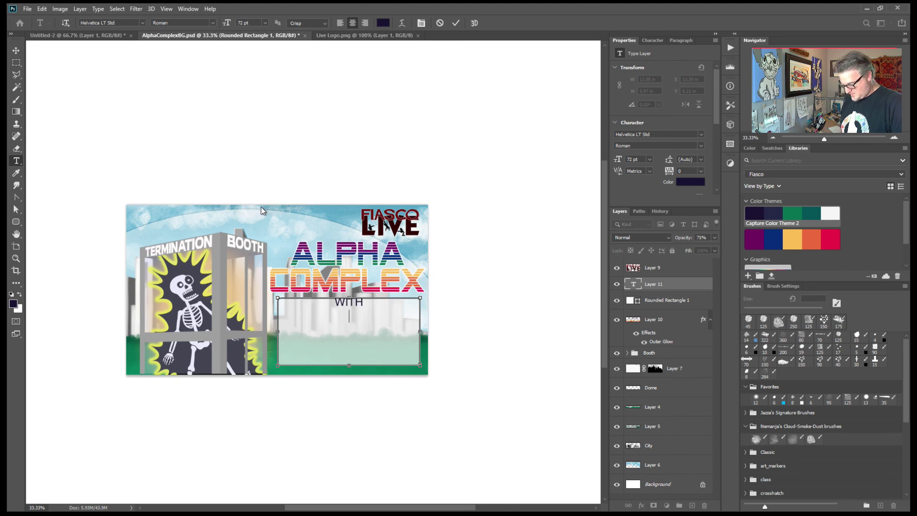
{"action": "key", "text": "Return"}
{"action": "type", "text": "T"}
{"action": "key", "text": "BackSpace"}
{"action": "type", "text": "B"}
{"action": "key", "text": "BackSpace"}
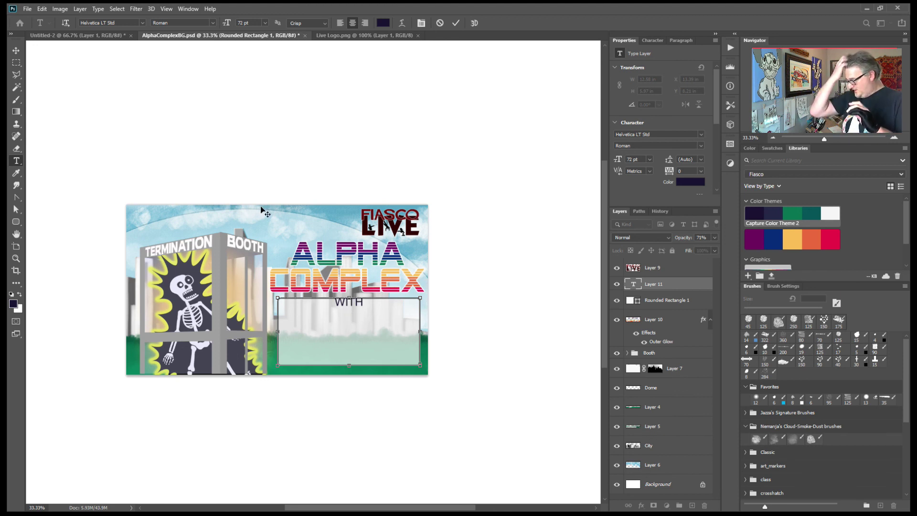
- Commit the panel text and move it down slightly within the panel, to about Y 8.54 in
{"action": "type", "text": "v"}
{"action": "left_click", "coordinate": [455, 23]}
{"action": "key", "text": "v"}
{"action": "left_click_drag", "start_coordinate": [356, 305], "coordinate": [356, 311]}
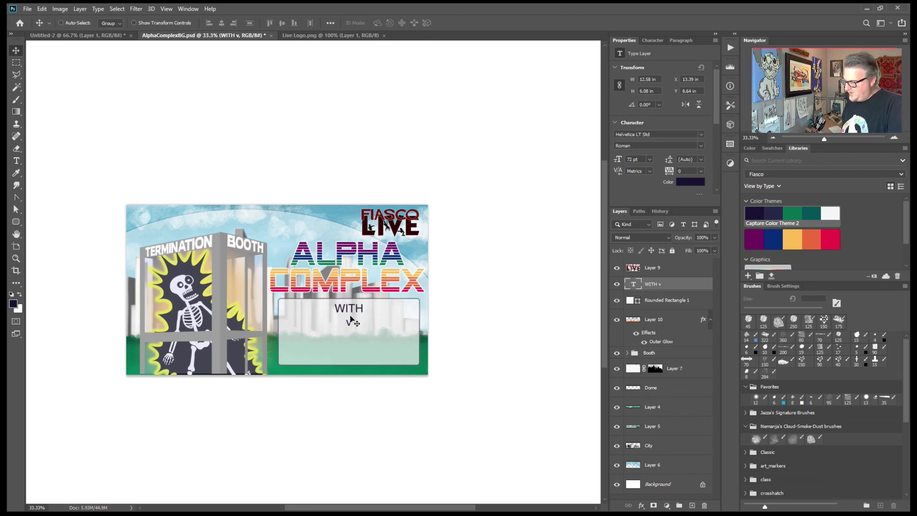
{"action": "left_click_drag", "start_coordinate": [356, 312], "coordinate": [355, 311]}
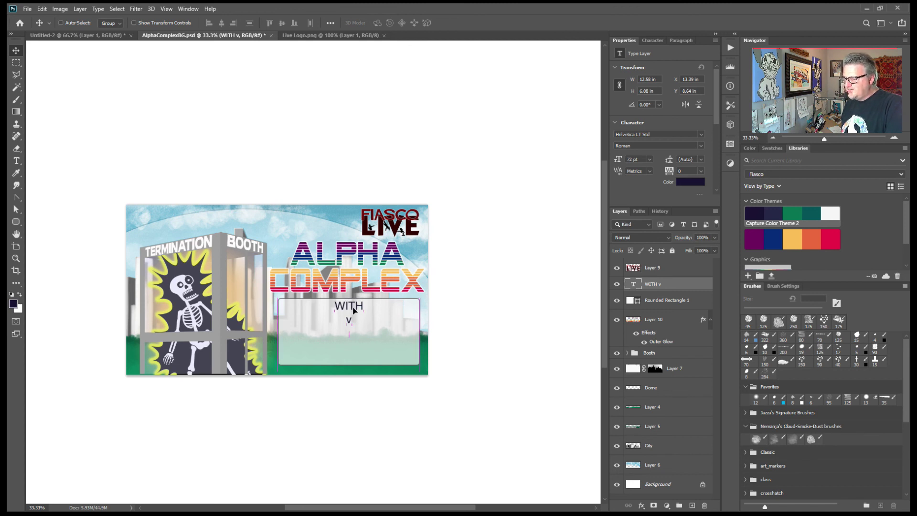
- Delete the stray v beneath WITH and finish editing the text
{"action": "double_click", "coordinate": [356, 313]}
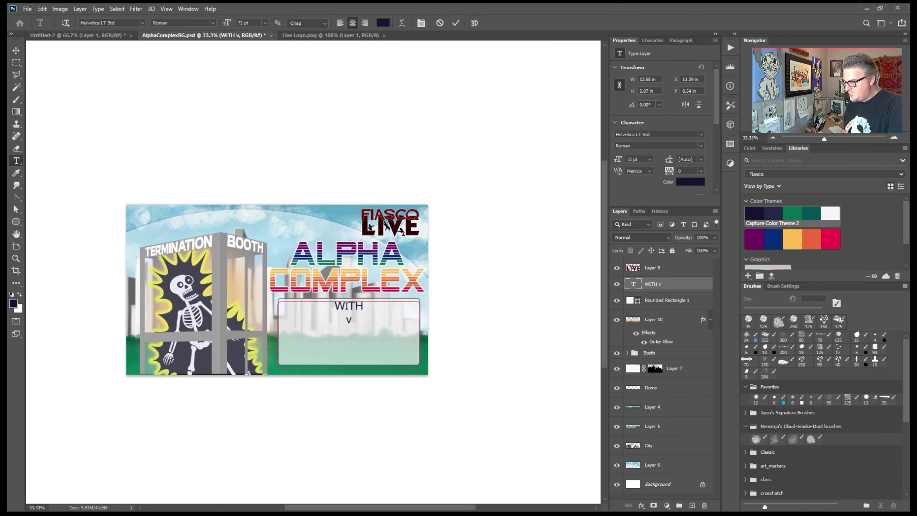
{"action": "double_click", "coordinate": [347, 306]}
{"action": "double_click", "coordinate": [348, 320]}
{"action": "key", "text": "BackSpace"}
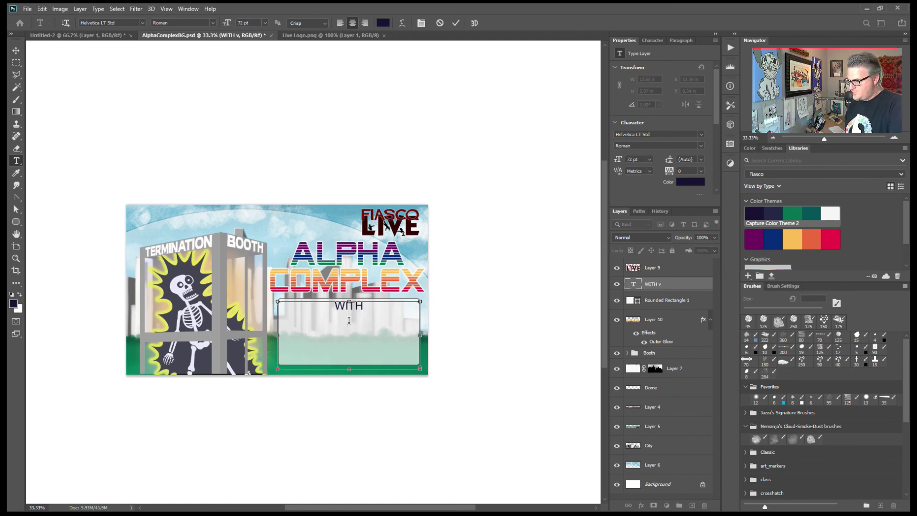
{"action": "left_click", "coordinate": [456, 23]}
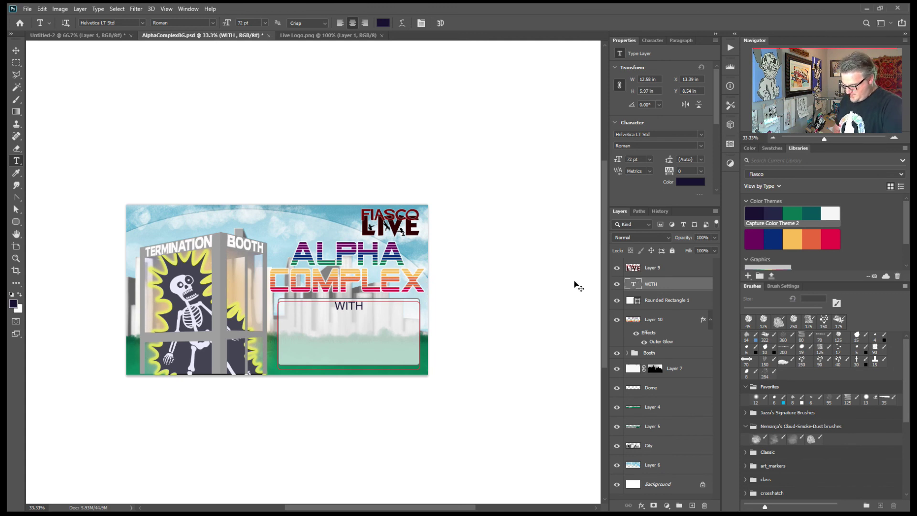
- Paste the red-die Incorrigible Party logo, scale it to about 5.26 × 5.47 in, and place it over the panel's right end
{"action": "key", "text": "ctrl+v"}
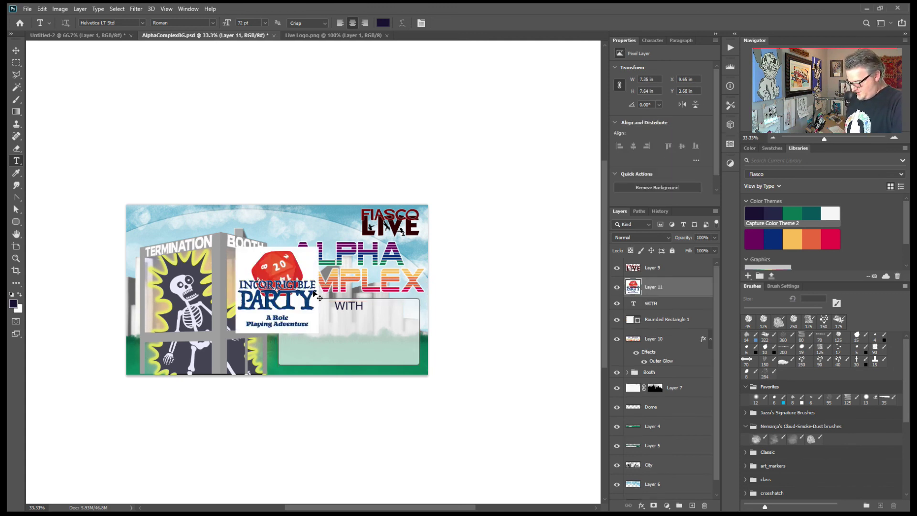
{"action": "key", "text": "ctrl+t"}
{"action": "left_click_drag", "start_coordinate": [317, 248], "coordinate": [284, 282]}
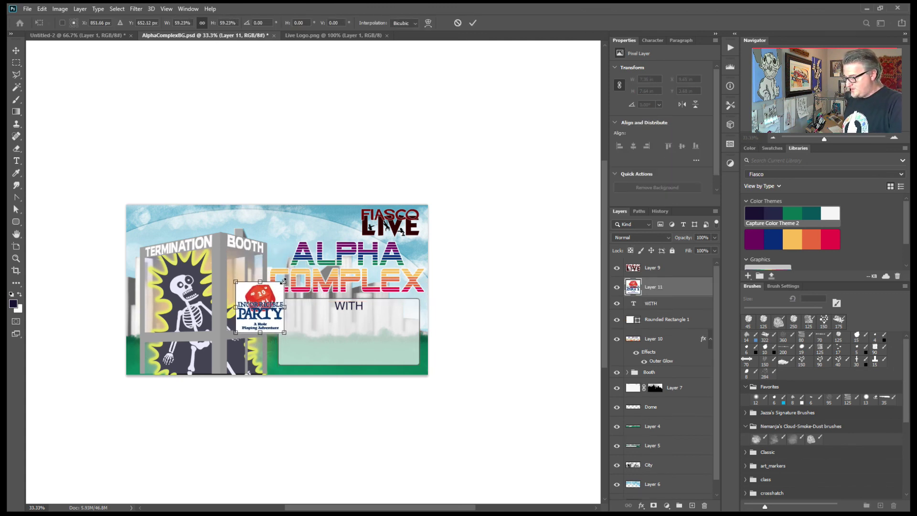
{"action": "left_click_drag", "start_coordinate": [278, 329], "coordinate": [384, 354]}
{"action": "left_click_drag", "start_coordinate": [401, 313], "coordinate": [412, 302]}
{"action": "left_click_drag", "start_coordinate": [395, 331], "coordinate": [398, 331]}
{"action": "key", "text": "Return"}
{"action": "key", "text": "t"}
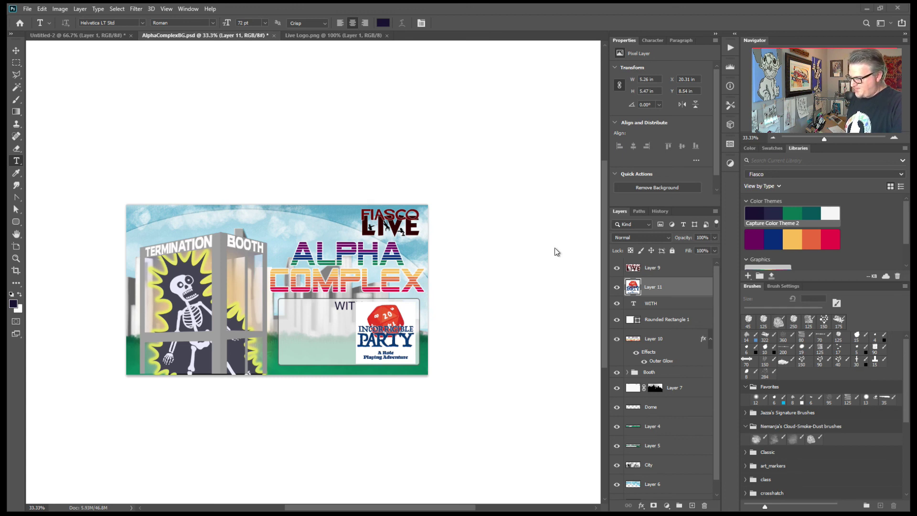
- Paste the Redbubble page screenshot, enlarge it to about 18.15 × 9.29 in, and make a rectangular selection around its Incorrigible Party logo
{"action": "key", "text": "ctrl+v"}
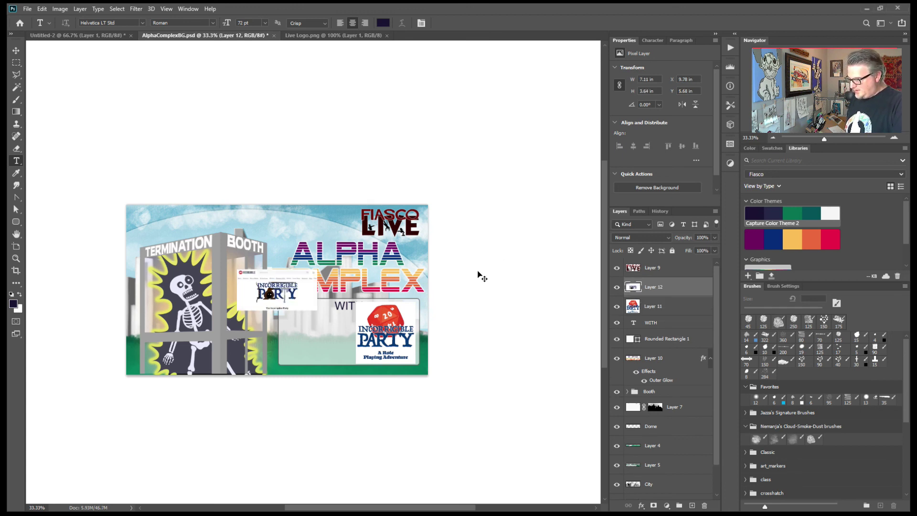
{"action": "key", "text": "ctrl+t"}
{"action": "left_click_drag", "start_coordinate": [319, 273], "coordinate": [450, 218]}
{"action": "left_click_drag", "start_coordinate": [373, 276], "coordinate": [379, 339]}
{"action": "key", "text": "Return"}
{"action": "key", "text": "m"}
{"action": "left_click_drag", "start_coordinate": [288, 296], "coordinate": [403, 354]}
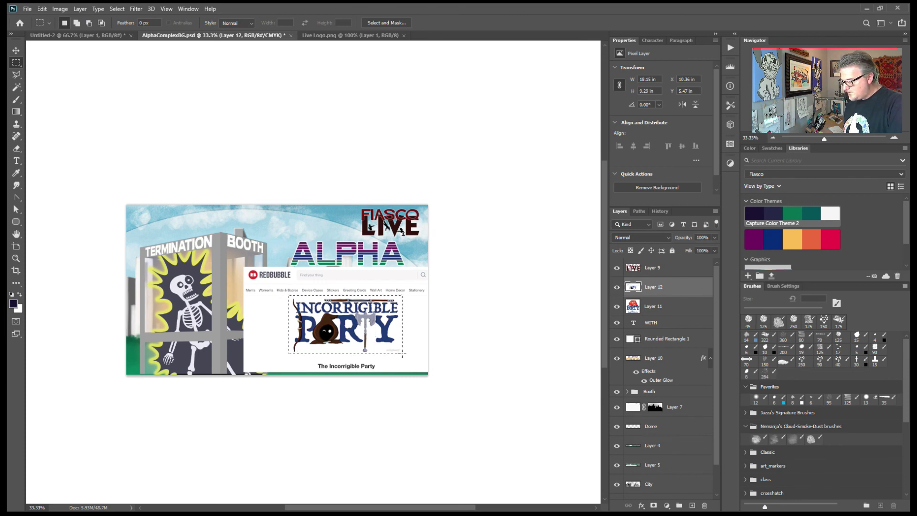
- Clear the selected logo area, deselect, and delete the pasted Redbubble screenshot layer
{"action": "key", "text": "Delete"}
{"action": "key", "text": "ctrl+d"}
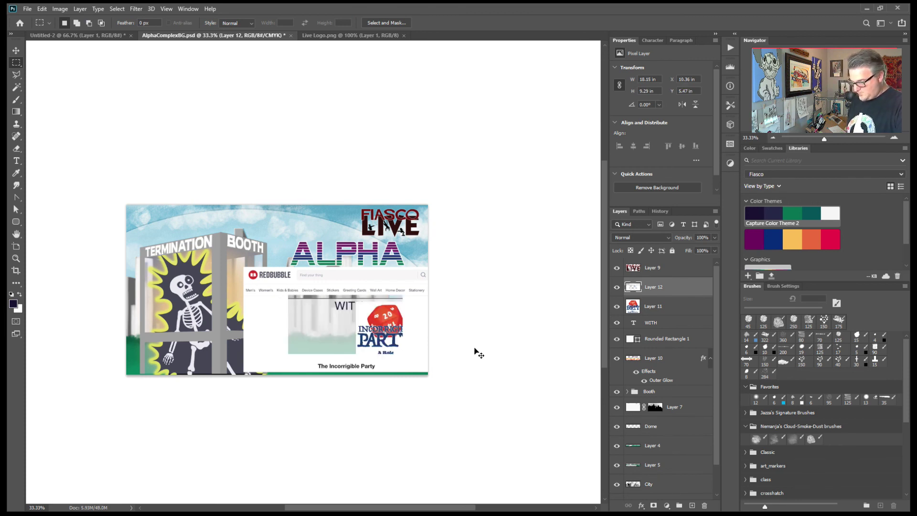
{"action": "key", "text": "Delete"}
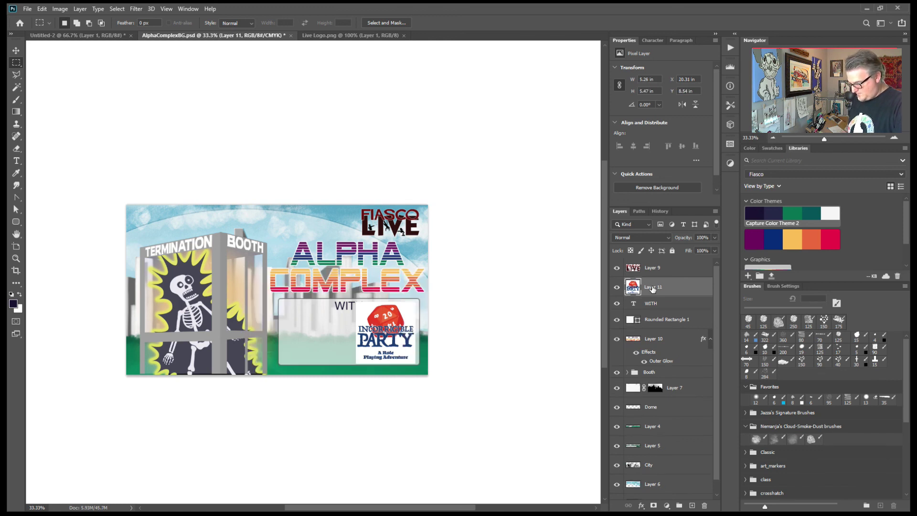
- Replace the red-die logo with the hooded-figure Incorrigible Party logo, about 10.13 × 5.21 in
{"action": "key", "text": "ctrl+z"}
{"action": "key", "text": "ctrl+z"}
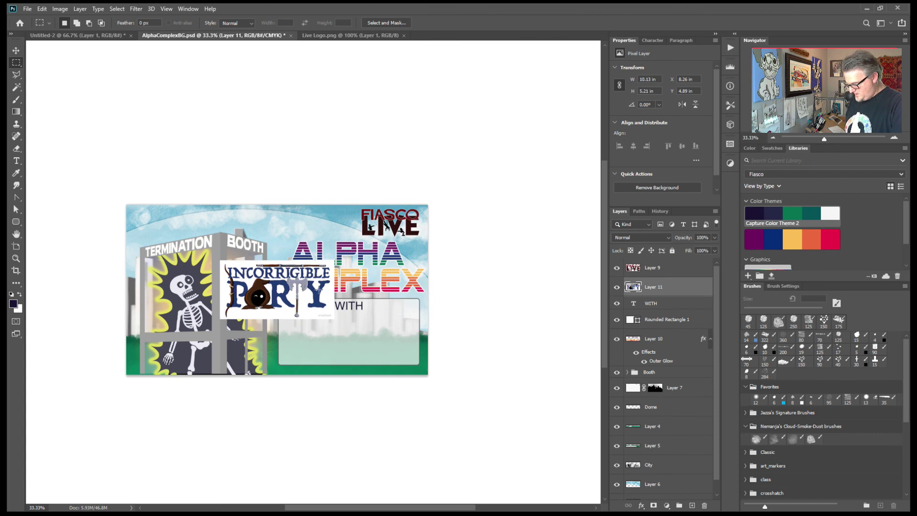
- Move the hooded-figure Incorrigible Party logo onto the translucent panel and clear the small watermark area at its lower-right corner
{"action": "key", "text": "v"}
{"action": "mouse_move", "coordinate": [296, 298]}
{"action": "left_mouse_down"}
{"action": "mouse_move", "coordinate": [348, 341]}
{"action": "mouse_move", "coordinate": [370, 343]}
{"action": "left_mouse_up"}
{"action": "key", "text": "e"}
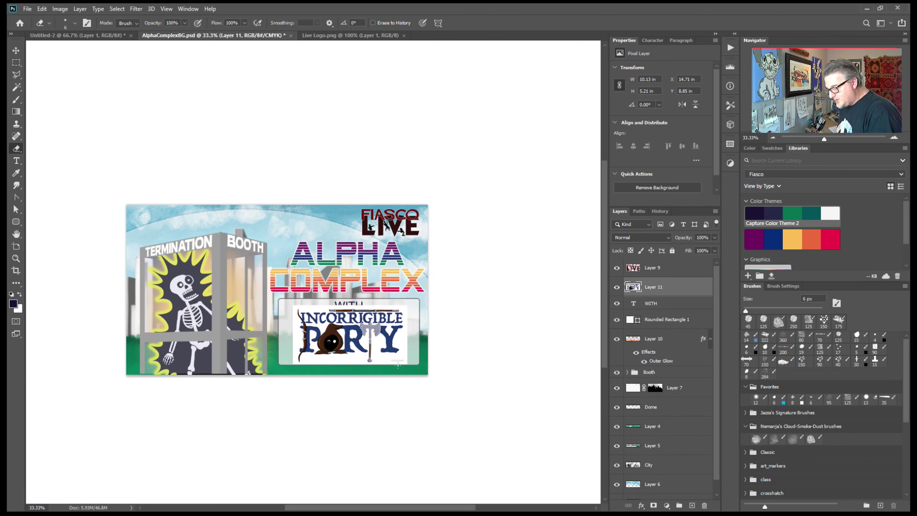
{"action": "key", "text": "m"}
{"action": "left_click_drag", "start_coordinate": [387, 357], "coordinate": [408, 366]}
{"action": "key", "text": "Delete"}
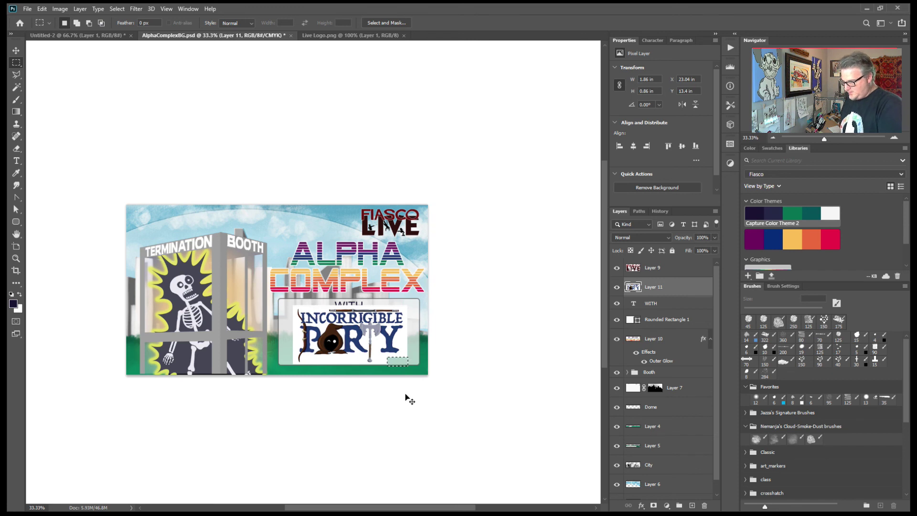
{"action": "key", "text": "ctrl+d"}
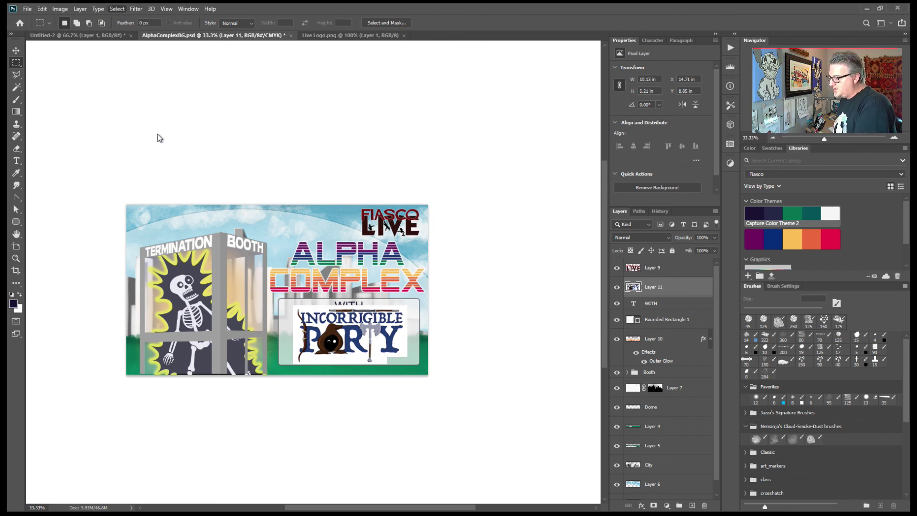
- Select by the white sampled from the logo's background, delete those white areas from the logo layer, and deselect
{"action": "key", "text": "i"}
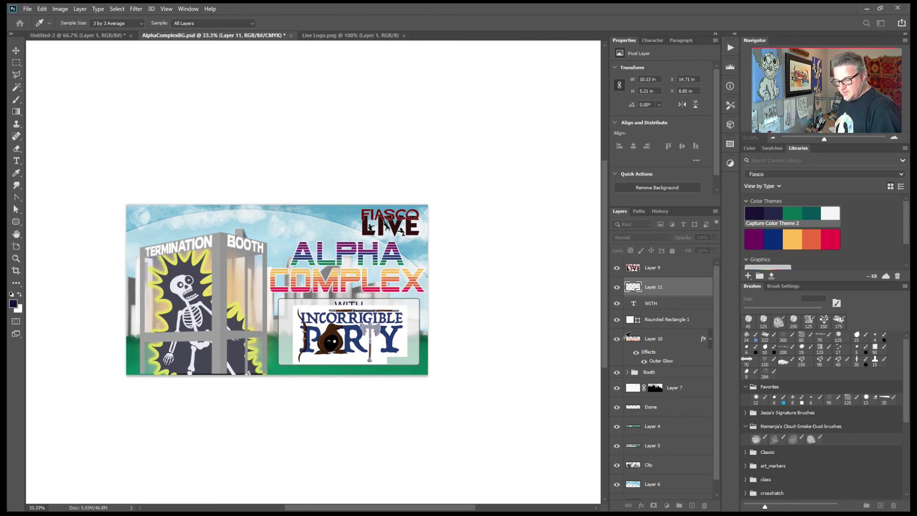
{"action": "left_click", "coordinate": [374, 344]}
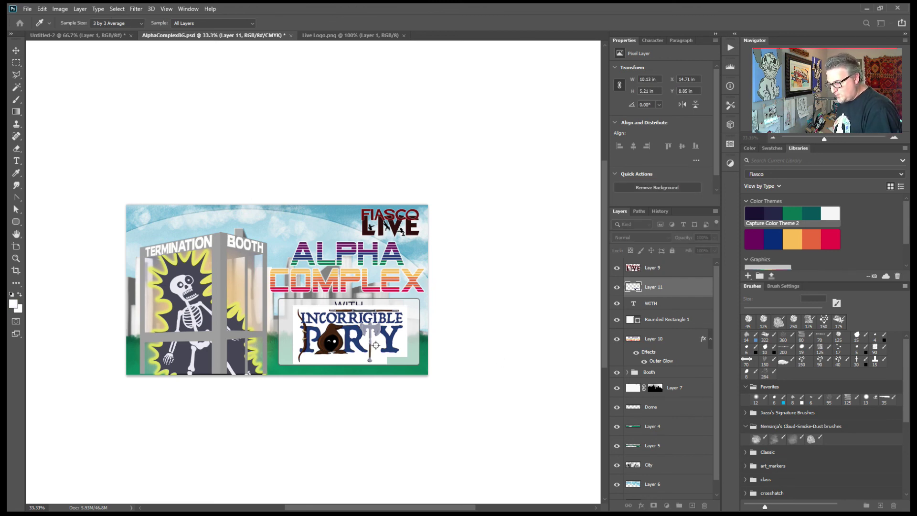
{"action": "left_click", "coordinate": [743, 229]}
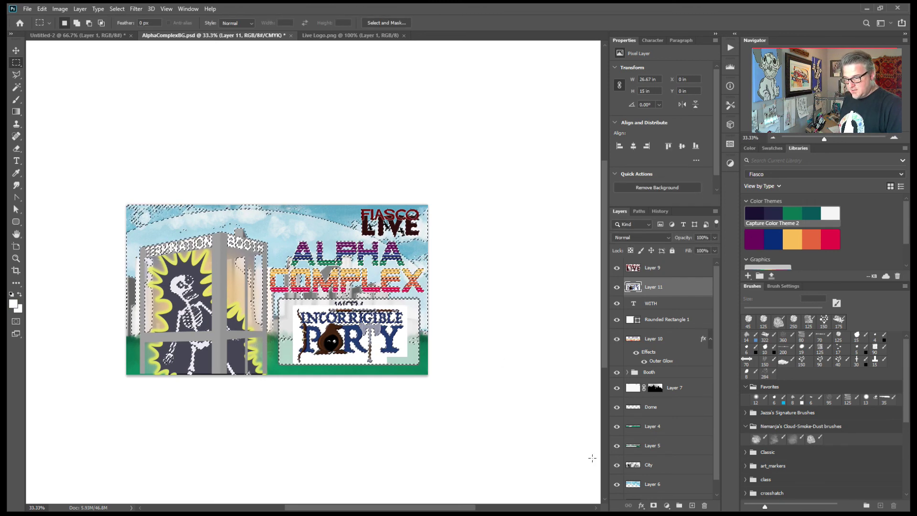
{"action": "key", "text": "Delete"}
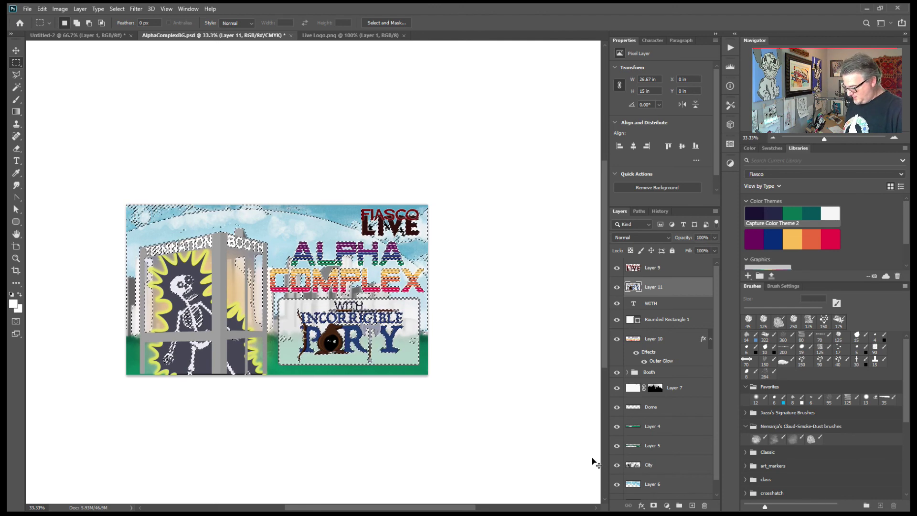
{"action": "key", "text": "ctrl+d"}
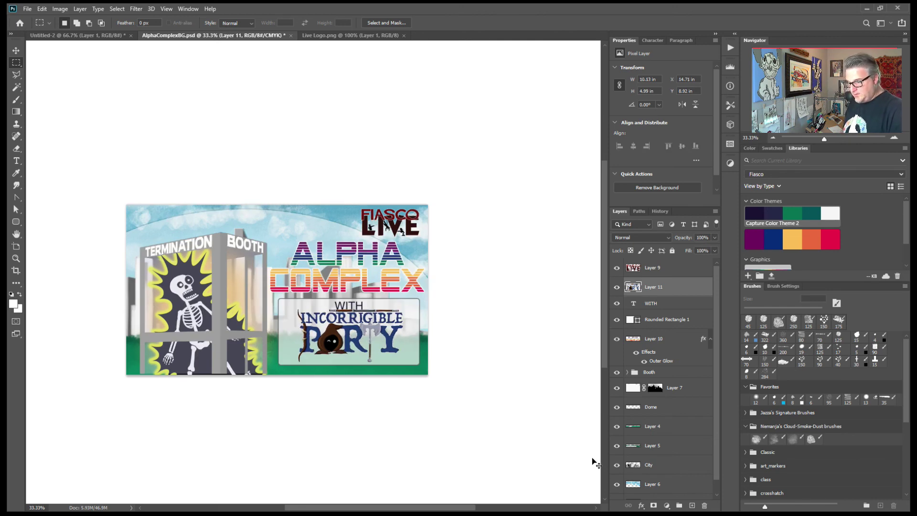
- Scale the Incorrigible Party logo to about 84.39% and position it inside the panel, clear of the "WITH" text
{"action": "key", "text": "ctrl+t"}
{"action": "left_click_drag", "start_coordinate": [409, 306], "coordinate": [389, 315]}
{"action": "key", "text": "shift+Right"}
{"action": "key", "text": "shift+Right"}
{"action": "key", "text": "Down"}
{"action": "key", "text": "Down"}
{"action": "key", "text": "Down"}
{"action": "key", "text": "Down"}
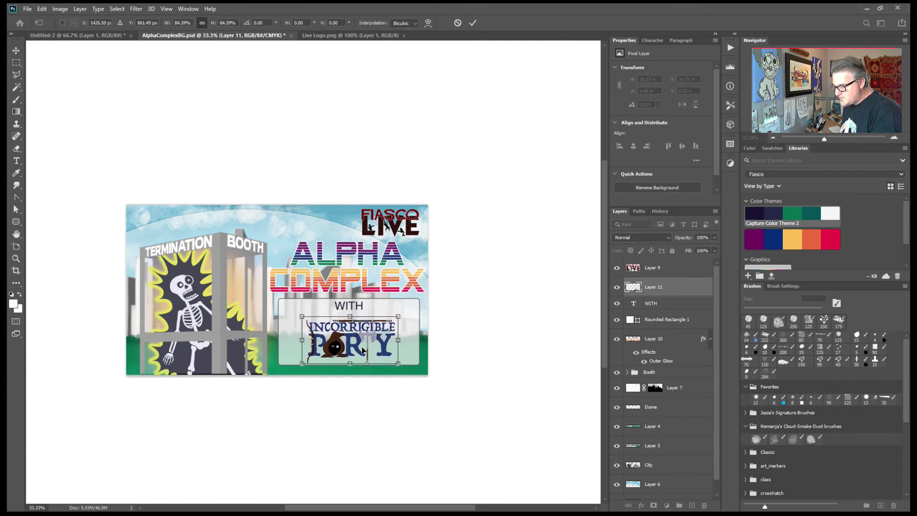
{"action": "left_click", "coordinate": [473, 23]}
- Extend the panel's "WITH" text to read "WITH THE" and save the document
{"action": "key", "text": "m"}
{"action": "left_click", "coordinate": [362, 305]}
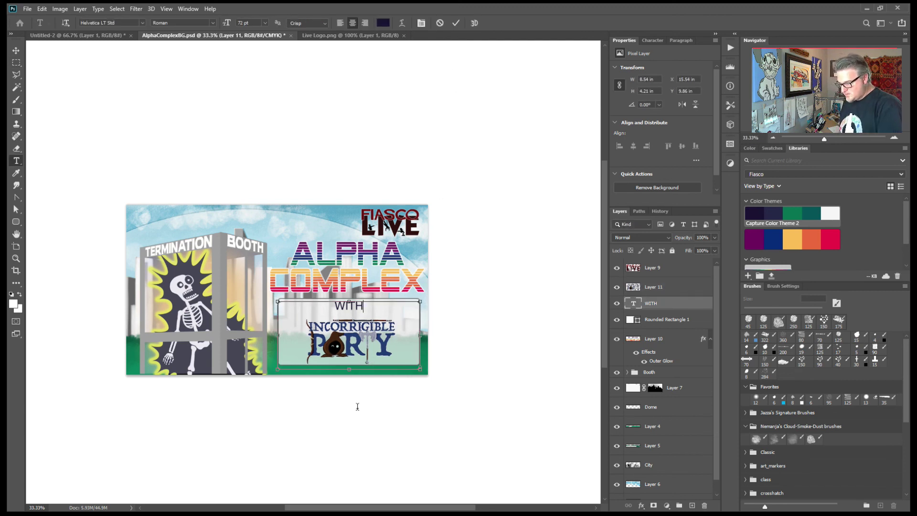
{"action": "type", "text": "THE"}
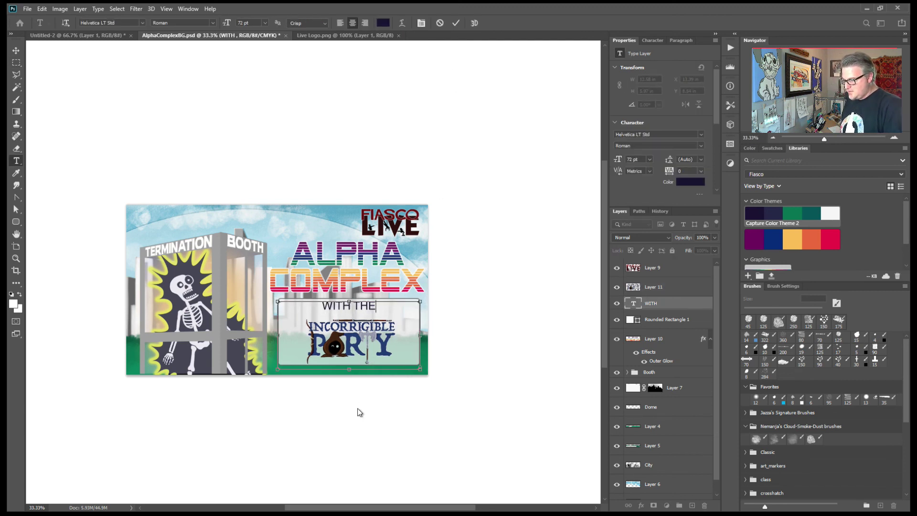
{"action": "left_click", "coordinate": [456, 23]}
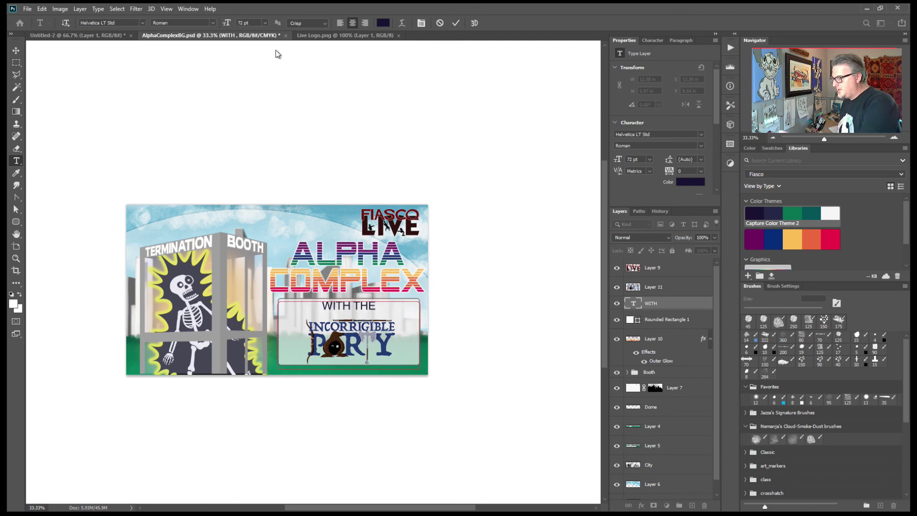
{"action": "key", "text": "ctrl+s"}
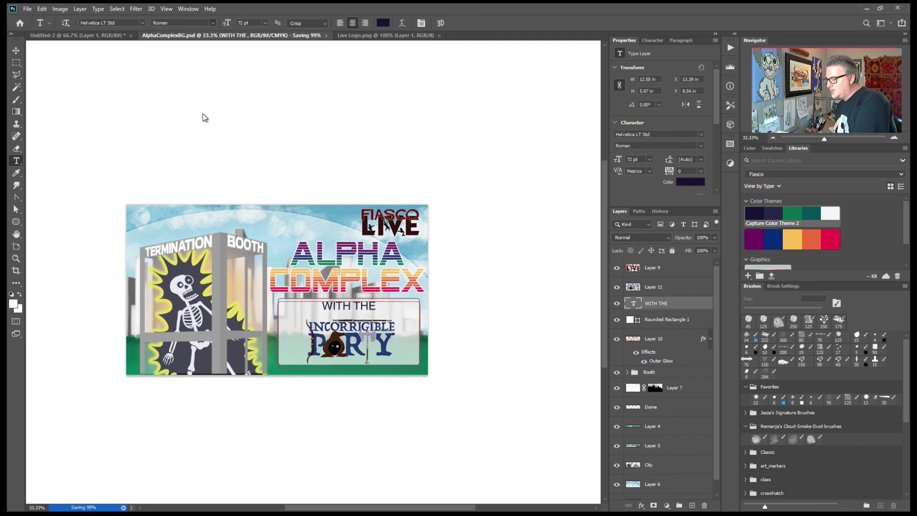
- Make the "WITH THE" text Bold Oblique and fit its text box, shortened to about 1.03 in high, just above the logo
{"action": "left_click", "coordinate": [206, 168]}
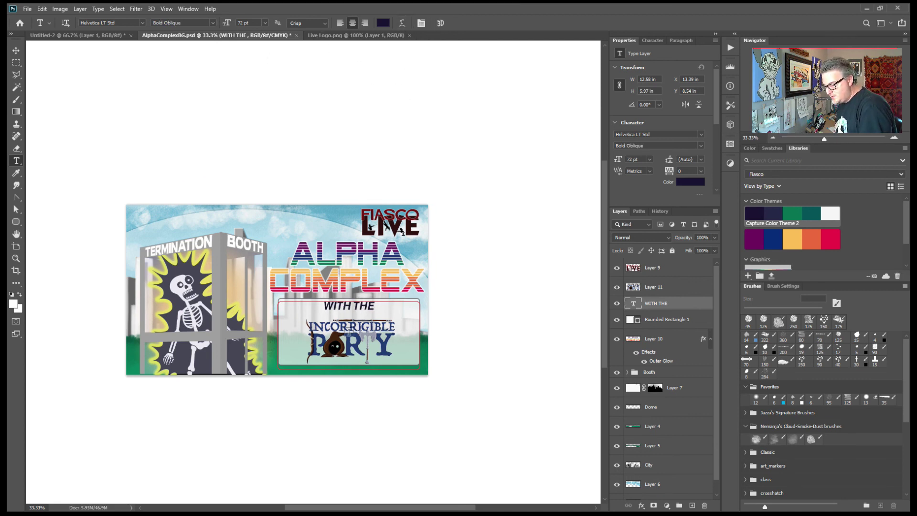
{"action": "left_click", "coordinate": [352, 324]}
{"action": "left_click_drag", "start_coordinate": [353, 323], "coordinate": [352, 314]}
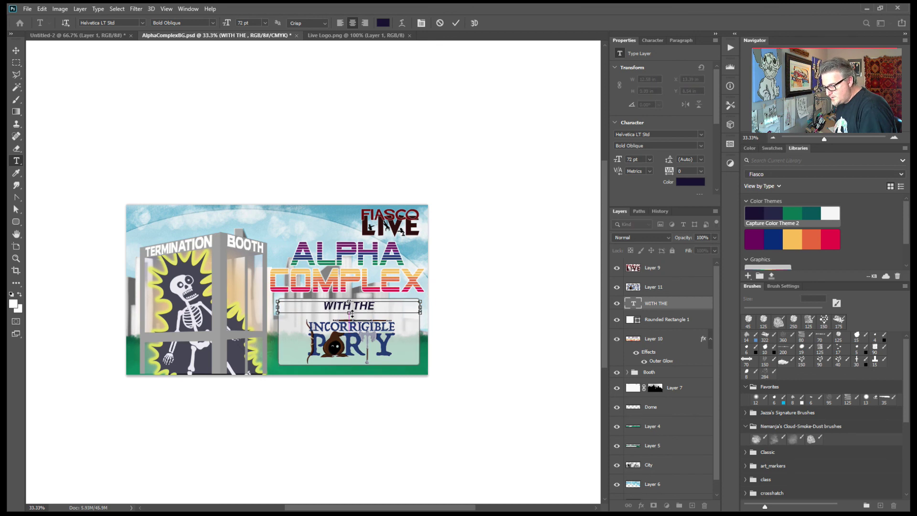
{"action": "left_click", "coordinate": [456, 24]}
{"action": "key", "text": "v"}
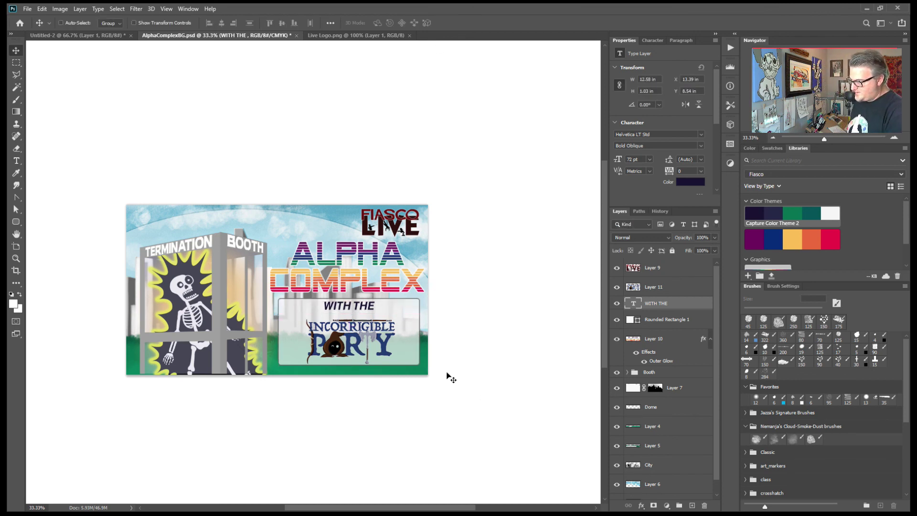
{"action": "left_click_drag", "start_coordinate": [352, 311], "coordinate": [347, 329]}
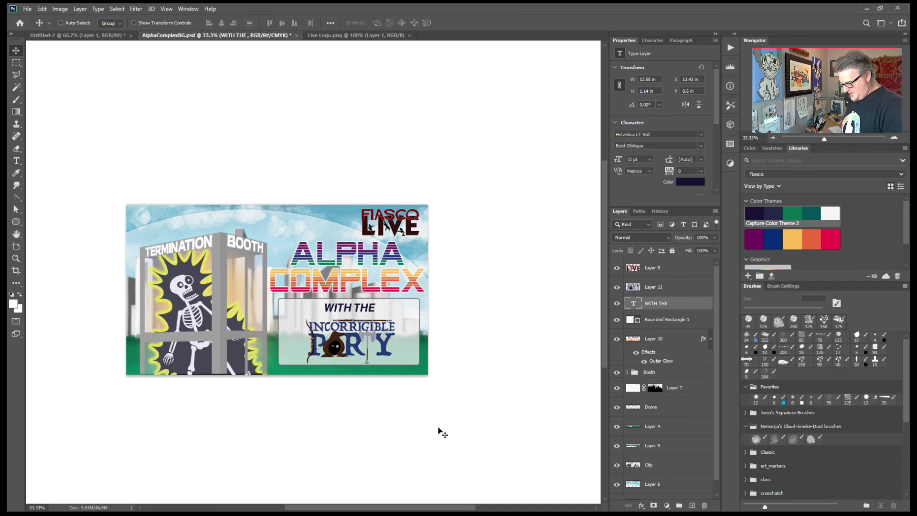
- Add a text box about 18.31 × 1.4 in across the sky beside the Fiasco Live logo, reading "WEDNESDAY 7:00PM EST"
{"action": "key", "text": "t"}
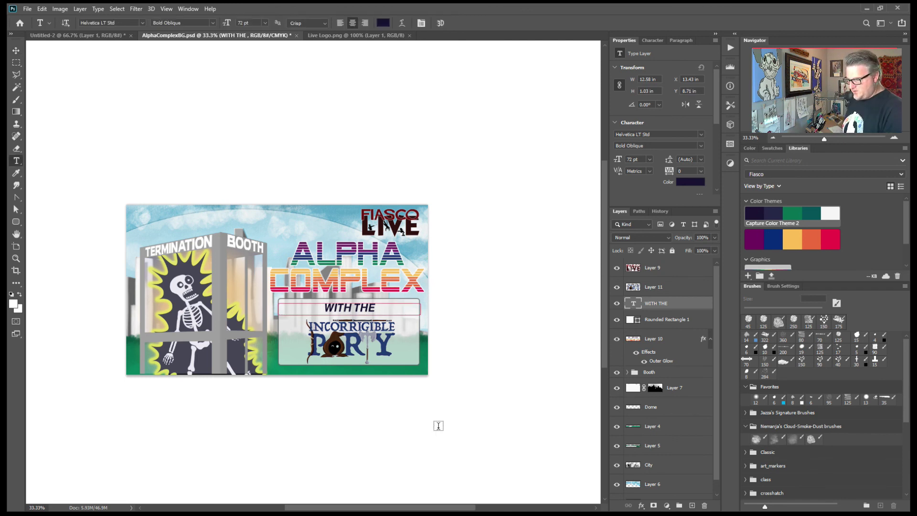
{"action": "left_click_drag", "start_coordinate": [138, 209], "coordinate": [346, 225]}
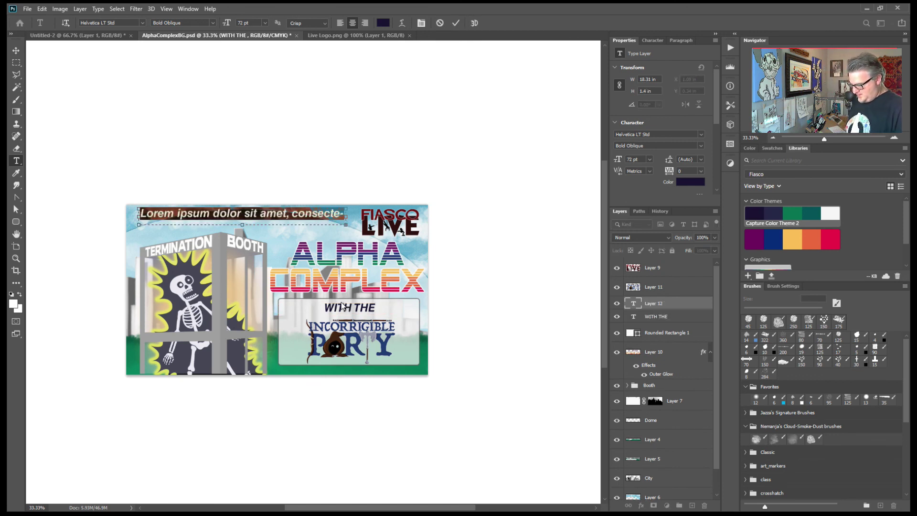
{"action": "type", "text": "WEDNESDAY"}
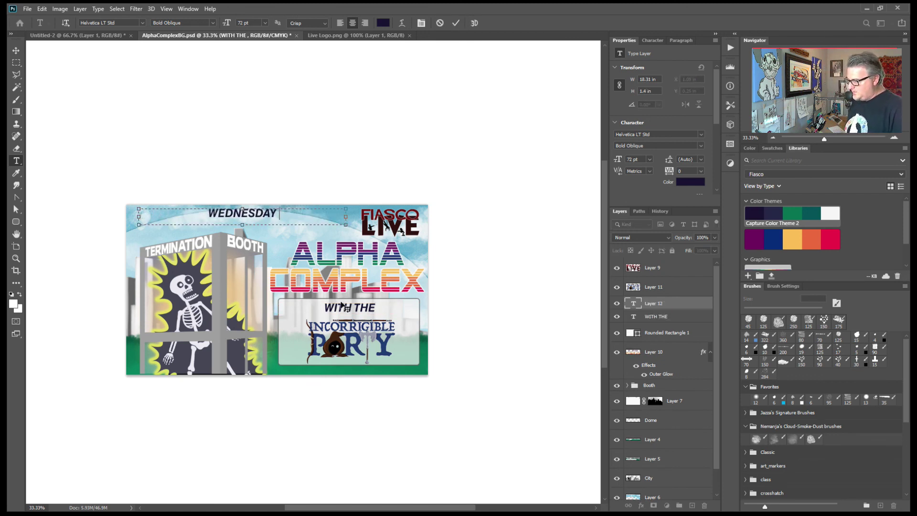
{"action": "type", "text": " 7:"}
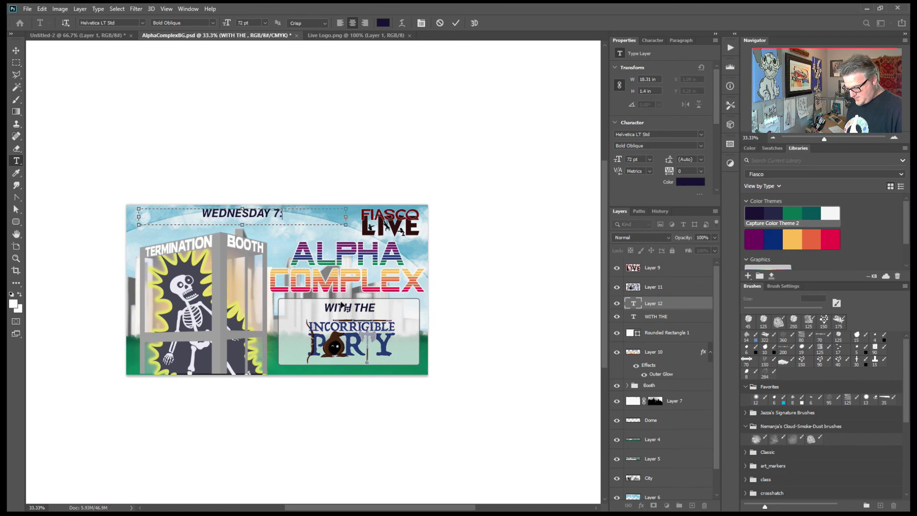
{"action": "type", "text": "00PM EST"}
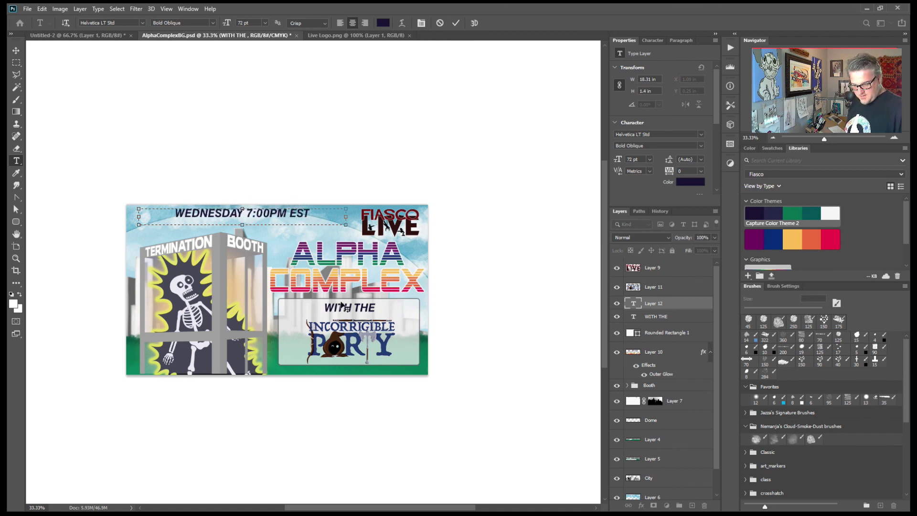
- Insert "4/6 @" before the time so the line reads "WEDNESDAY 4/6 @7:00PM EST", and commit the text
{"action": "key", "text": "Left"}
{"action": "key", "text": "Left"}
{"action": "key", "text": "Left"}
{"action": "key", "text": "Left"}
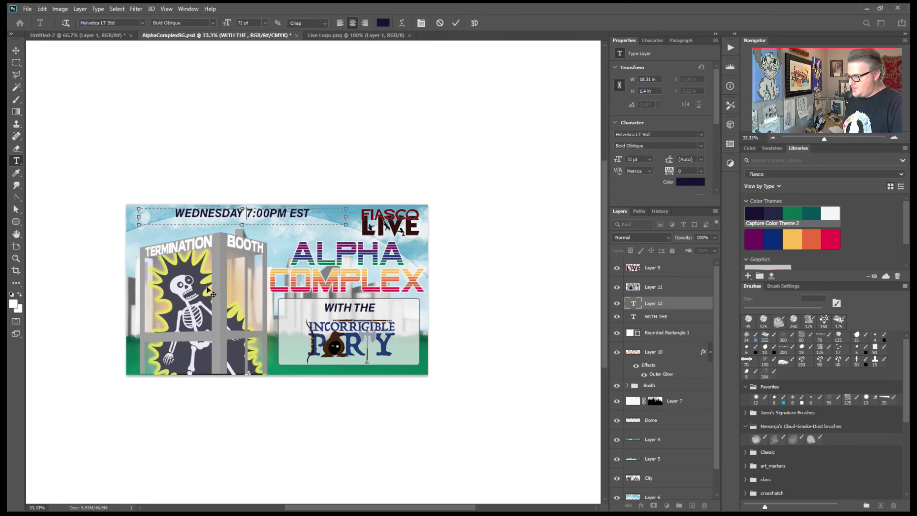
{"action": "type", "text": "4/6 "}
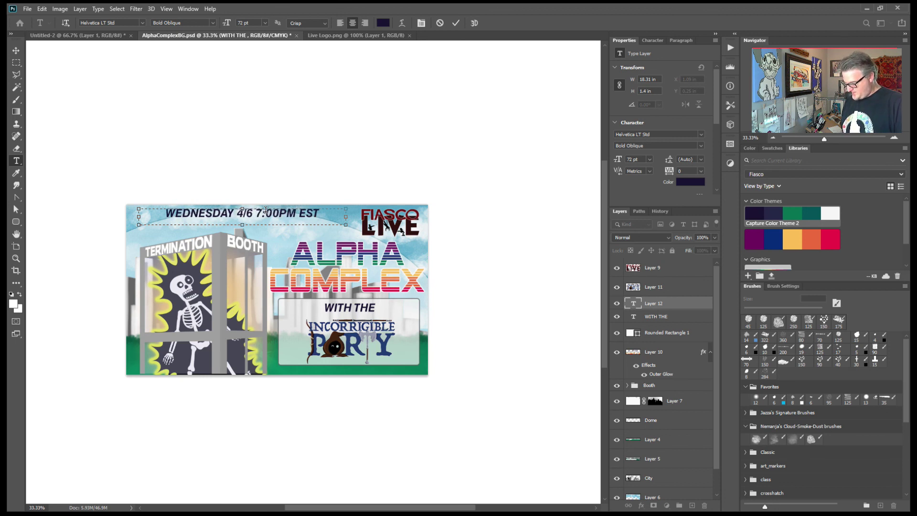
{"action": "type", "text": "@"}
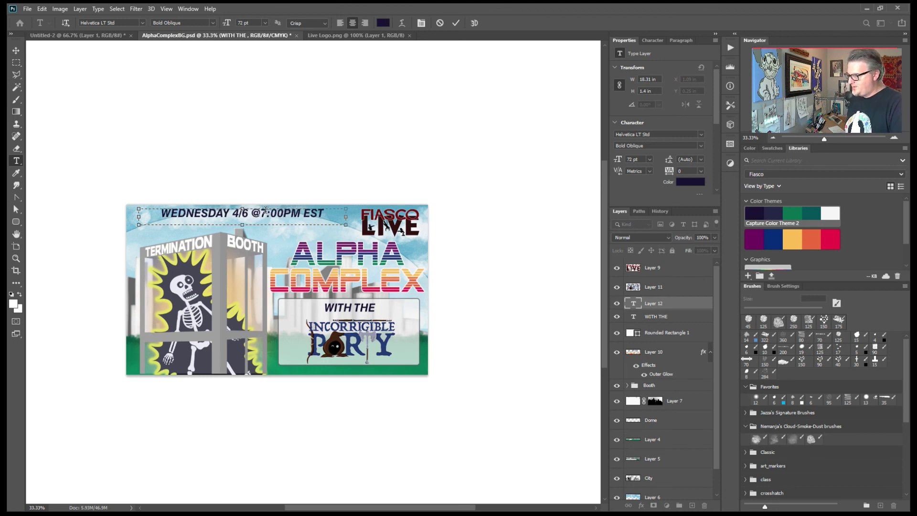
{"action": "left_click", "coordinate": [456, 23]}
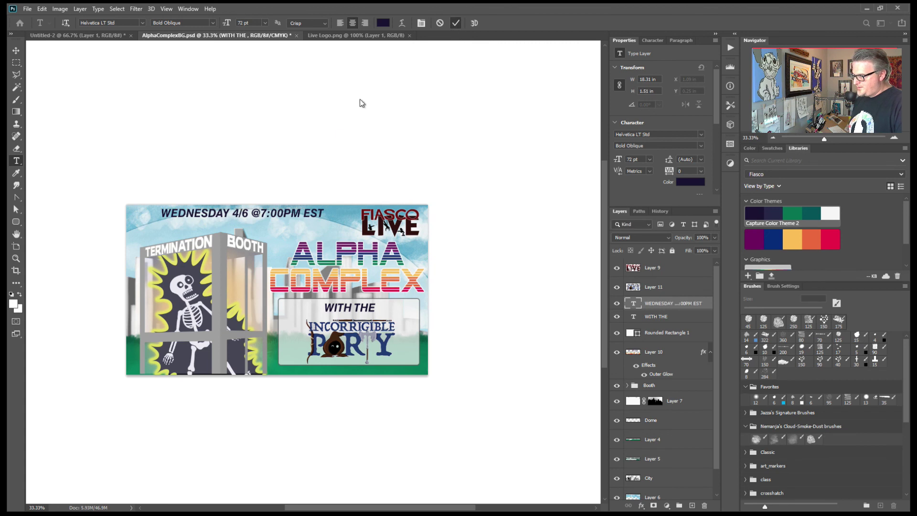
- Scale the date line to about 124.08% and move it left, clear of the Fiasco Live logo
{"action": "key", "text": "v"}
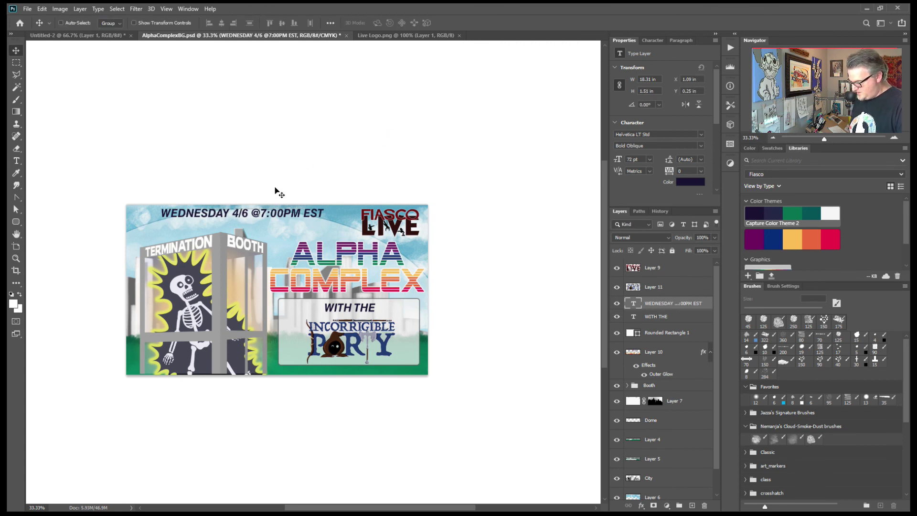
{"action": "key", "text": "ctrl+t"}
{"action": "left_click_drag", "start_coordinate": [347, 223], "coordinate": [397, 228]}
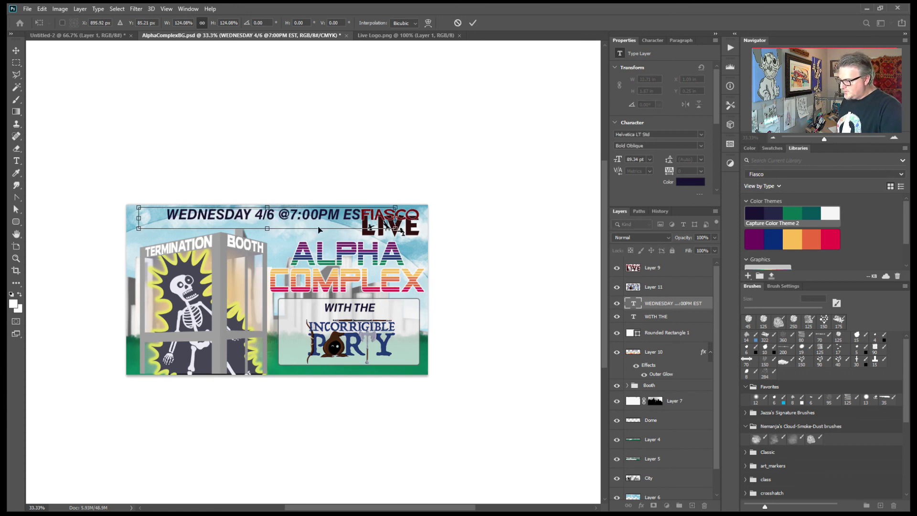
{"action": "left_click_drag", "start_coordinate": [331, 216], "coordinate": [309, 216]}
{"action": "key", "text": "Return"}
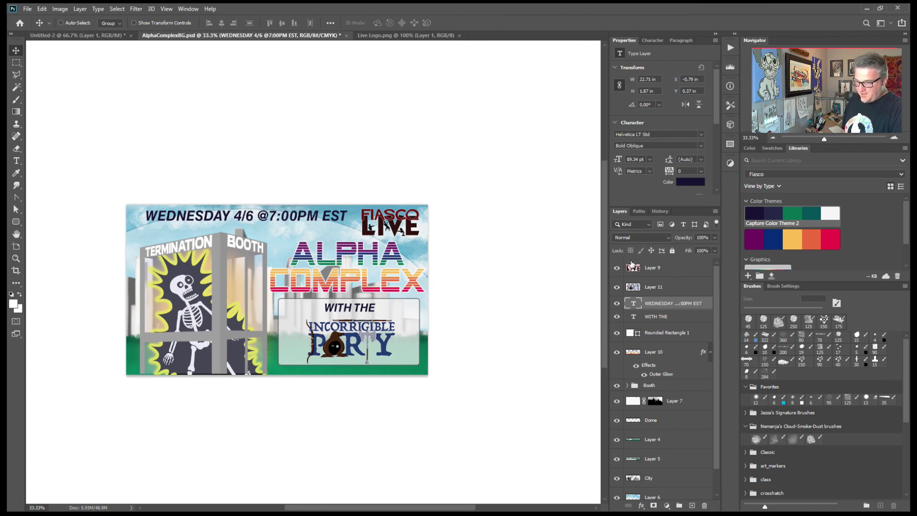
- Group the "WITH THE" text, the rounded rectangle, and the Incorrigible Party logo layer
{"action": "left_click", "coordinate": [670, 317]}
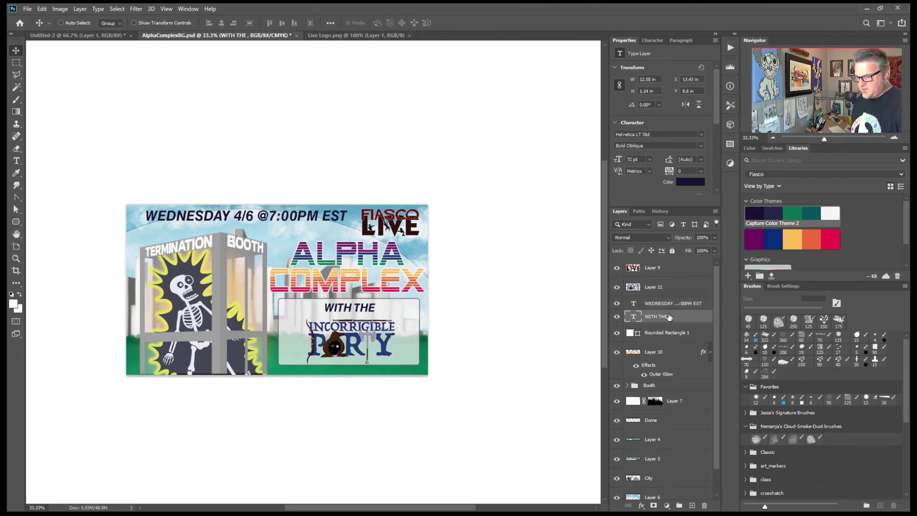
{"action": "left_click", "coordinate": [678, 335], "text": "shift"}
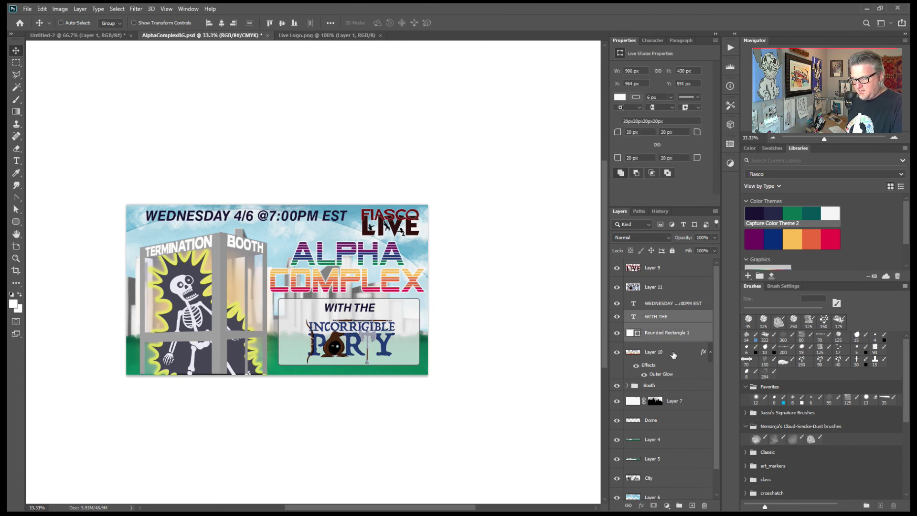
{"action": "key", "text": "ctrl"}
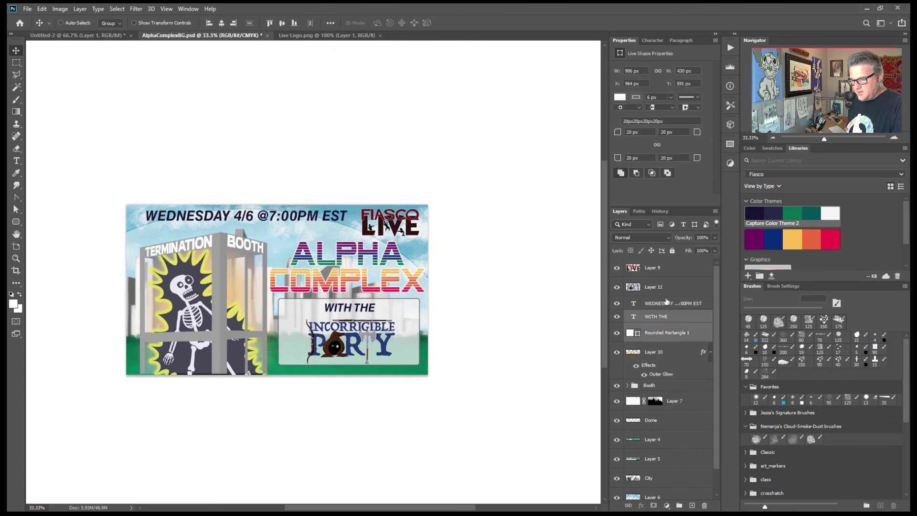
{"action": "left_click", "coordinate": [666, 289], "text": "ctrl"}
{"action": "key", "text": "ctrl+g"}
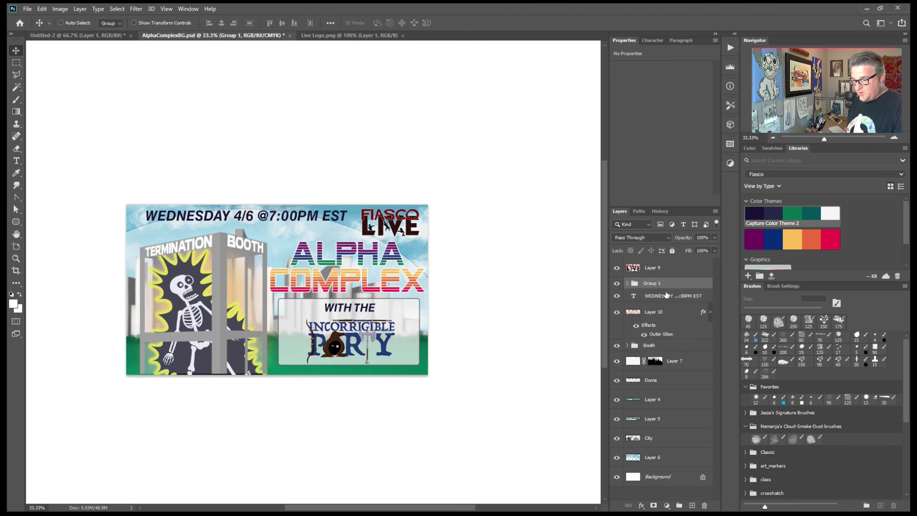
- Reorder the layers so the date text sits at the top, above the Fiasco Live logo layer
{"action": "left_click_drag", "start_coordinate": [664, 284], "coordinate": [666, 263]}
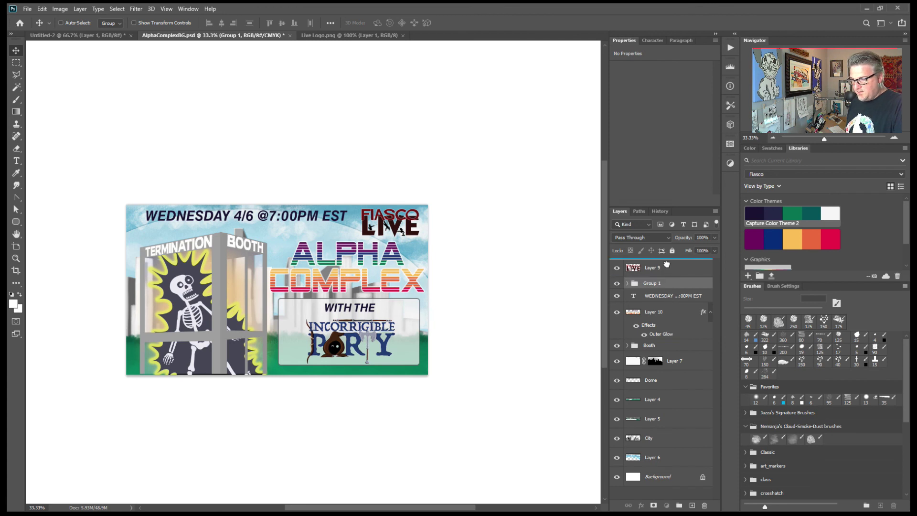
{"action": "left_click", "coordinate": [711, 312]}
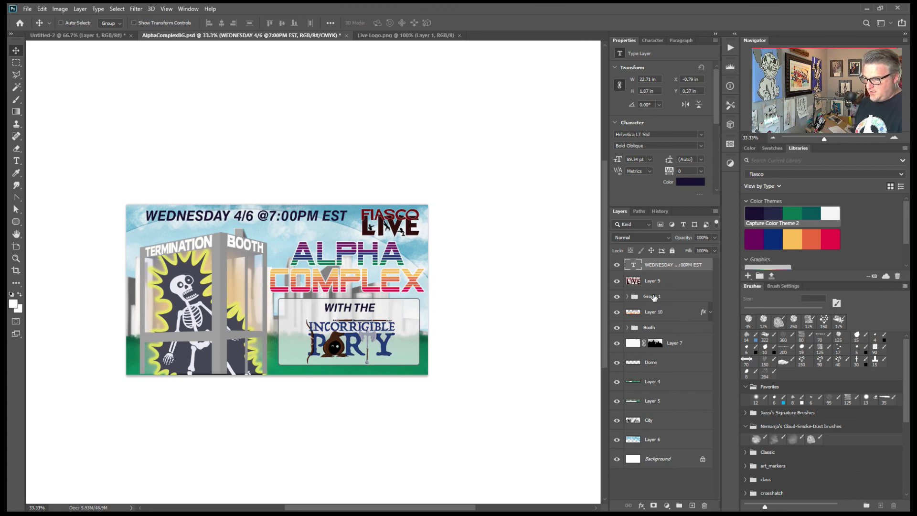
- Move the striped Alpha Complex title layer to the top of Group 1 and rename it "Alpyha"
{"action": "left_click", "coordinate": [628, 297]}
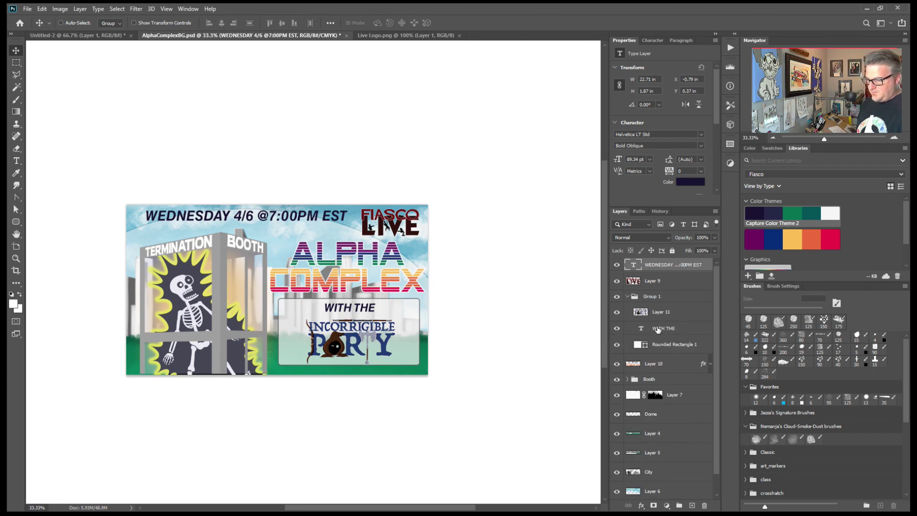
{"action": "left_click_drag", "start_coordinate": [651, 366], "coordinate": [659, 308]}
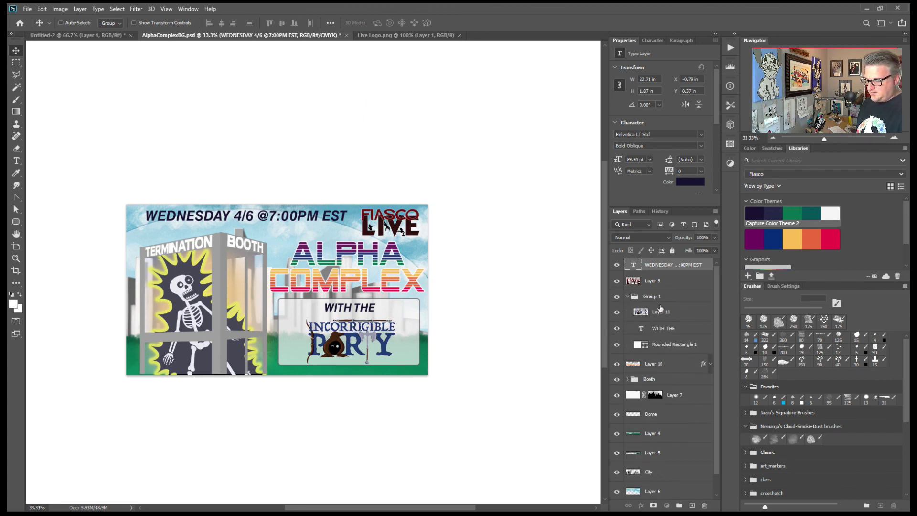
{"action": "double_click", "coordinate": [661, 312]}
{"action": "type", "text": "Alpyha"}
{"action": "key", "text": "Return"}
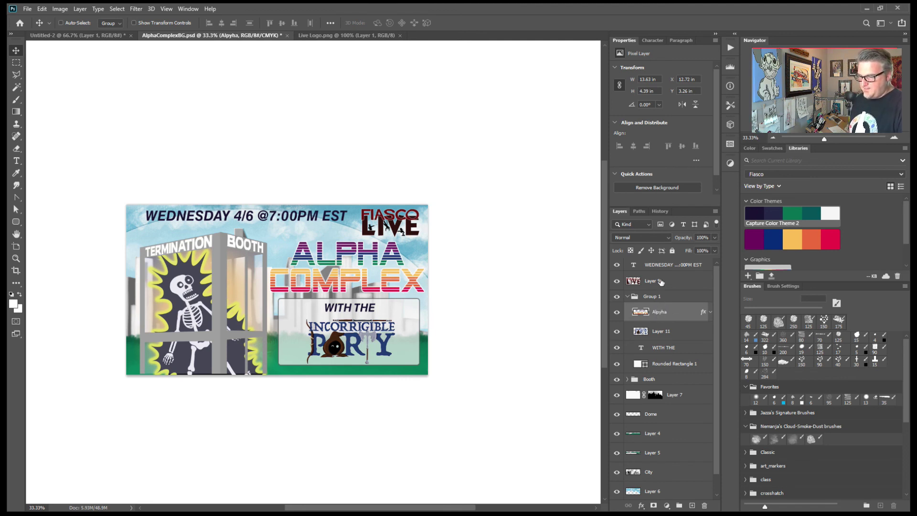
- Rename Group 1, which holds the title and the party panel, as "Yall" and collapse it
{"action": "double_click", "coordinate": [650, 296]}
{"action": "type", "text": "T"}
{"action": "key", "text": "Return"}
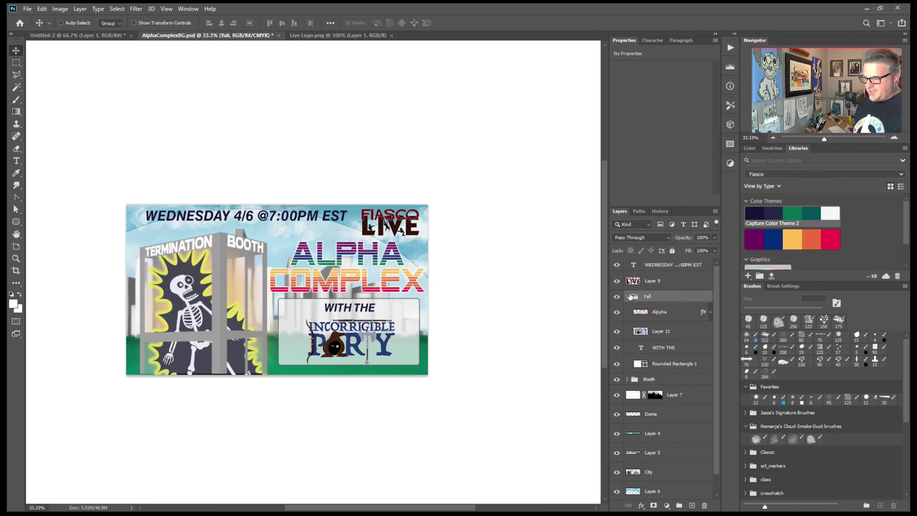
{"action": "left_click", "coordinate": [626, 296]}
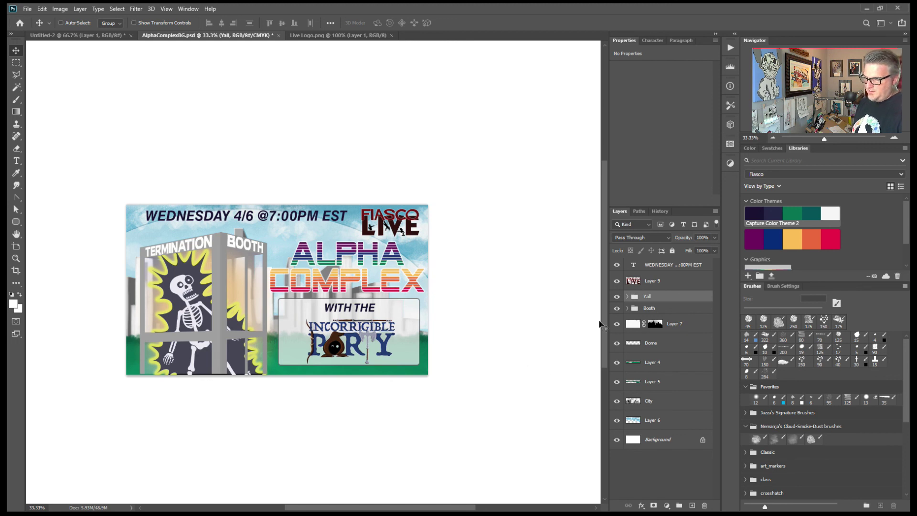
- Hide the date text layer and move the Fiasco Live logo left so it is centred above the Alpha Complex title
{"action": "left_click", "coordinate": [617, 265]}
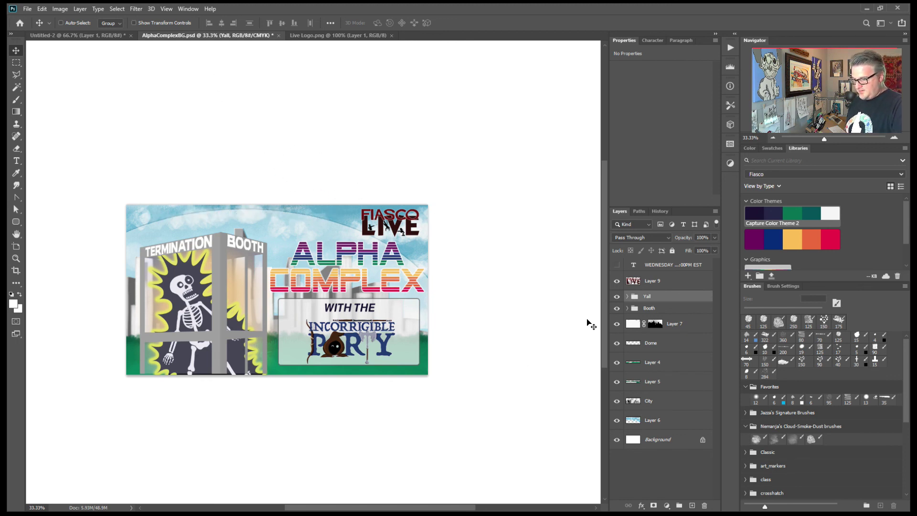
{"action": "left_click", "coordinate": [656, 280]}
{"action": "left_click_drag", "start_coordinate": [415, 228], "coordinate": [377, 229]}
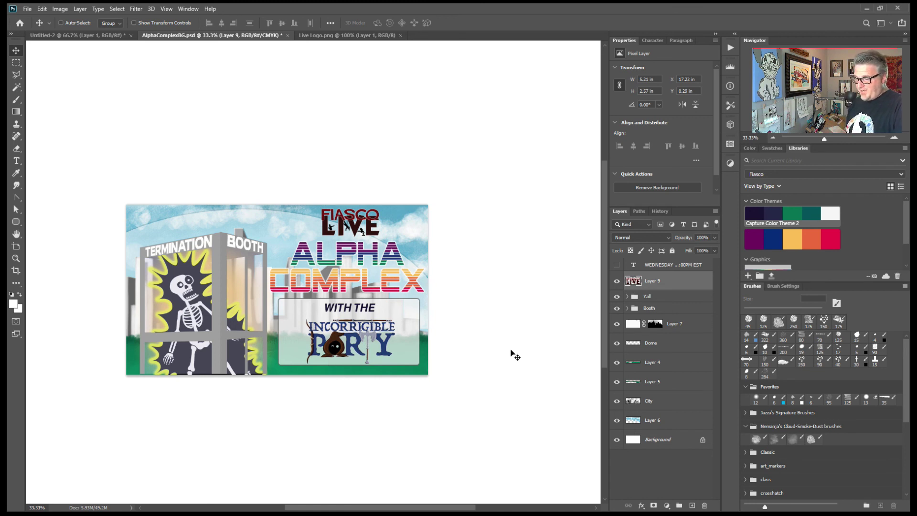
- Hide the Fiasco Live logo layer and the Yall group, leaving only the background artwork, and save the document
{"action": "left_click", "coordinate": [617, 281]}
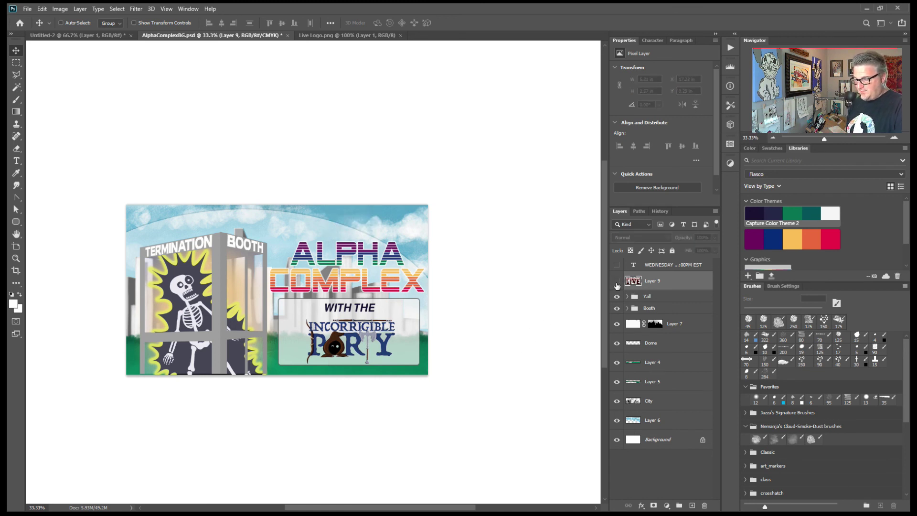
{"action": "left_click", "coordinate": [617, 297]}
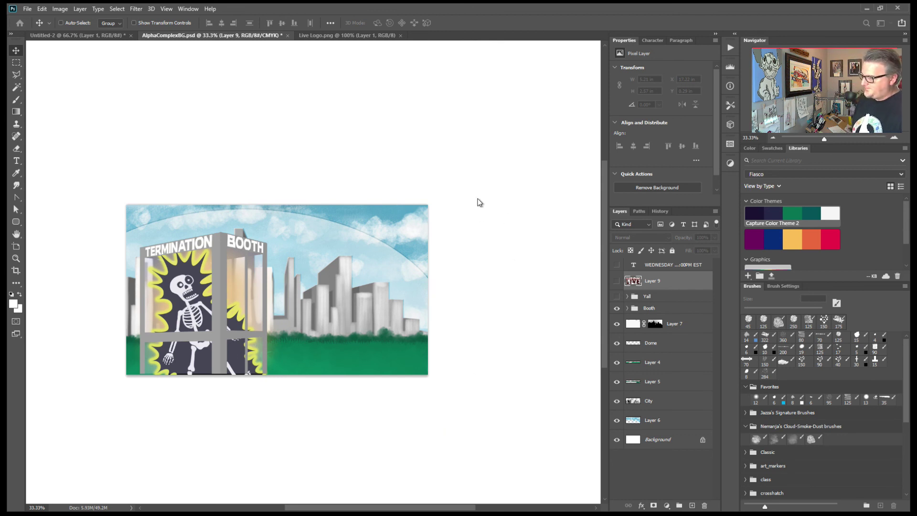
{"action": "key", "text": "ctrl+s"}
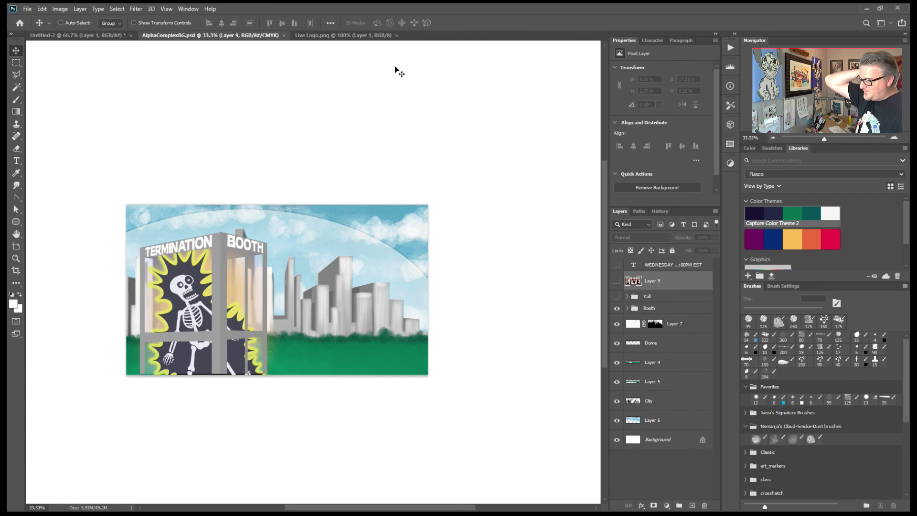
- Close the Live Logo.png document and the untitled colour palette document, keeping only AlphaComplexBG.psd open
{"action": "left_click", "coordinate": [394, 36]}
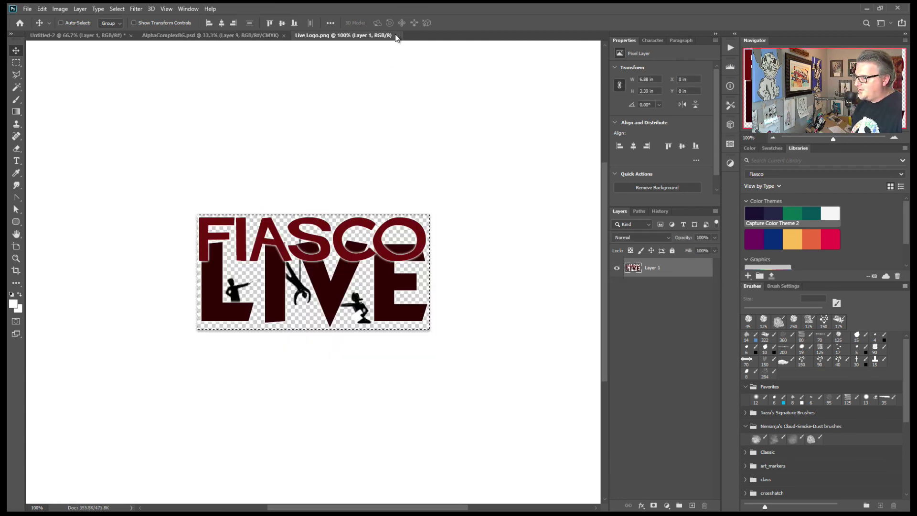
{"action": "left_click", "coordinate": [397, 35]}
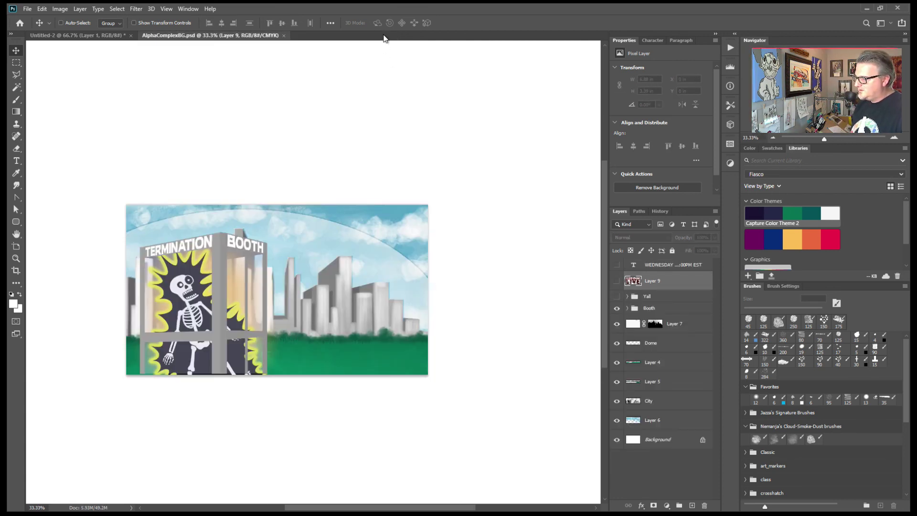
{"action": "left_click", "coordinate": [134, 38]}
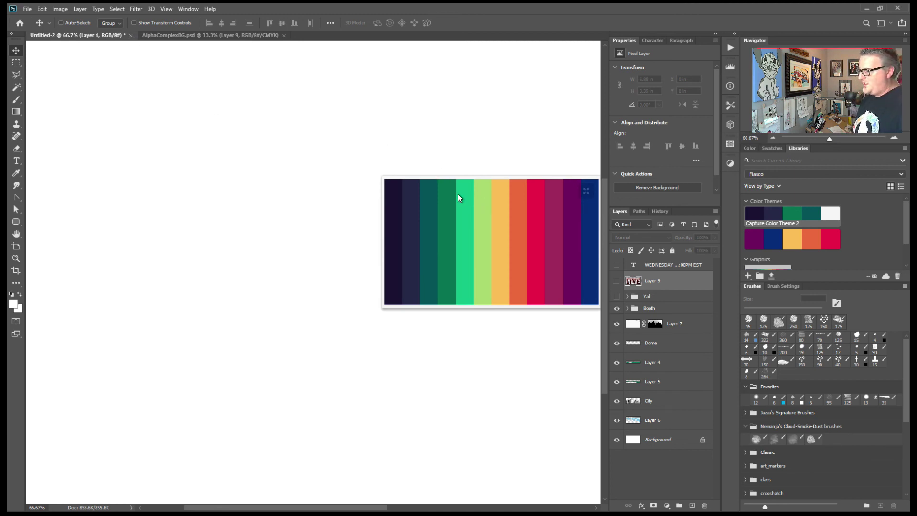
{"action": "key", "text": "ctrl+w"}
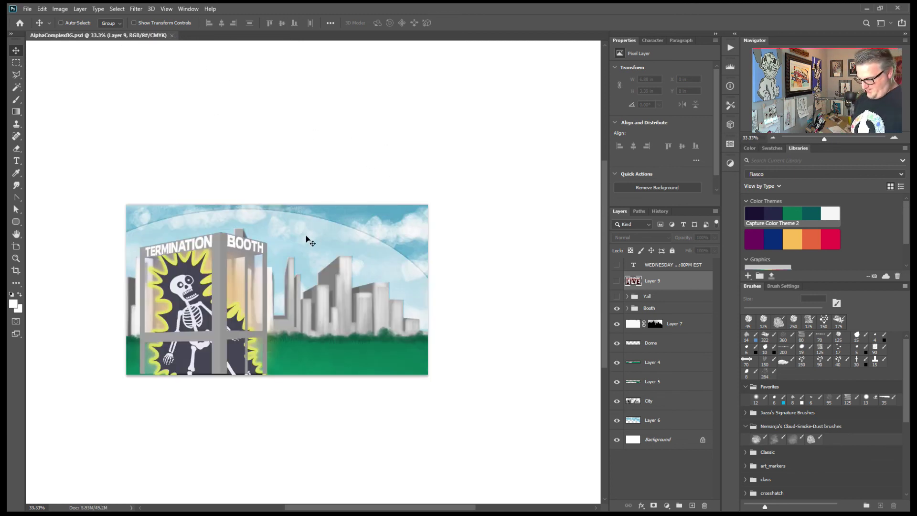
- Hide the interface panels and view the whole background artwork at 66.7% zoom
{"action": "key", "text": "ctrl+equal"}
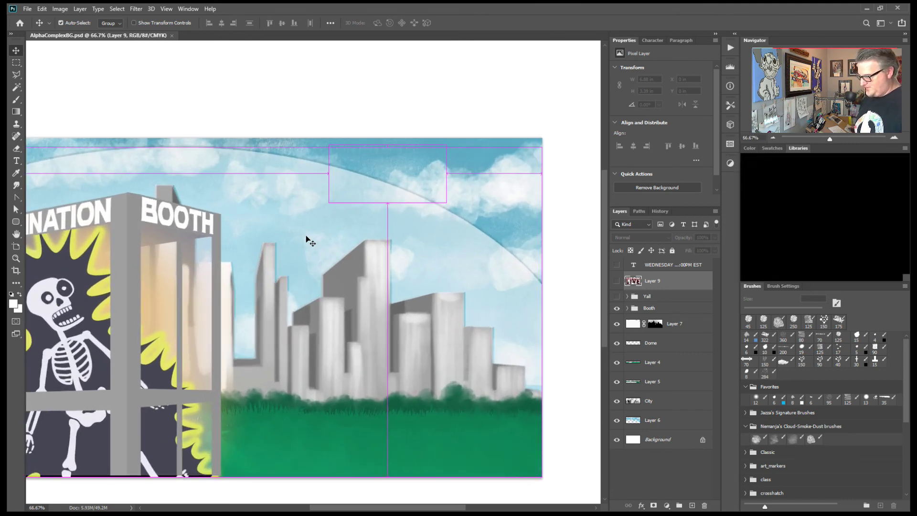
{"action": "key", "text": "Tab"}
{"action": "key", "text": "ctrl+equal"}
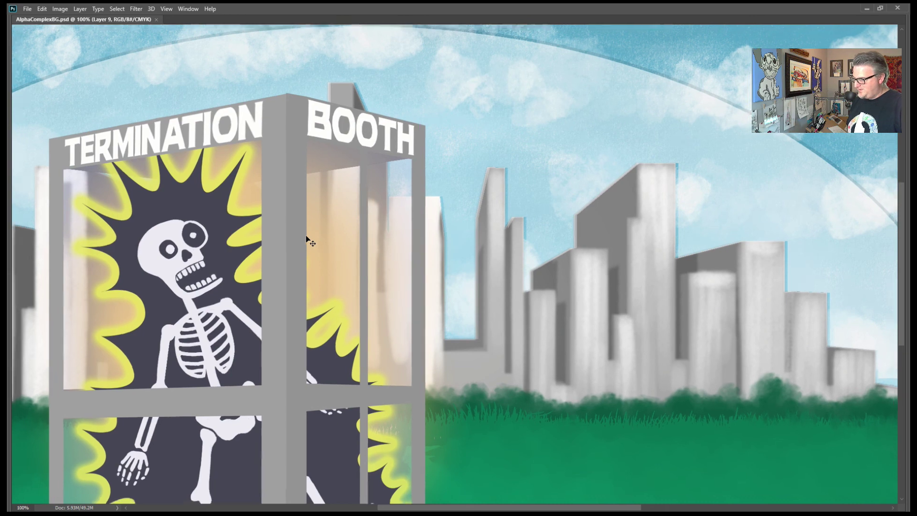
{"action": "key", "text": "ctrl+minus"}
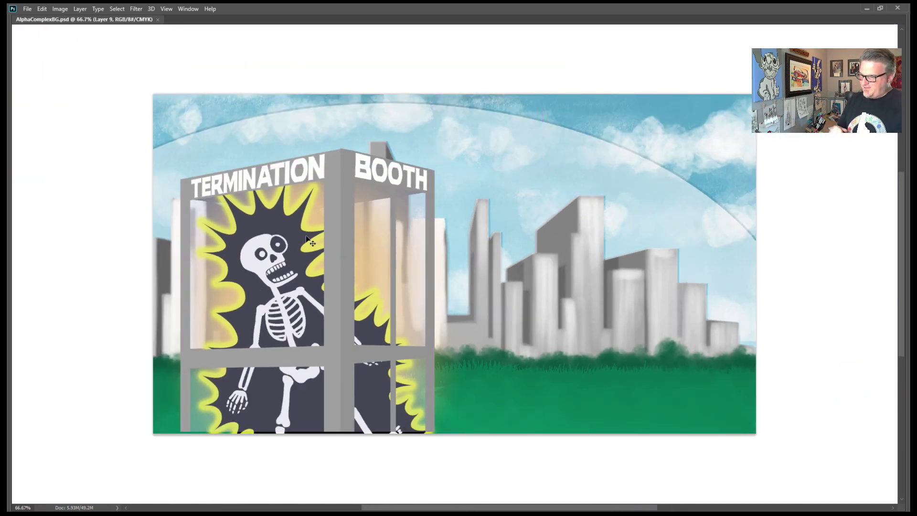